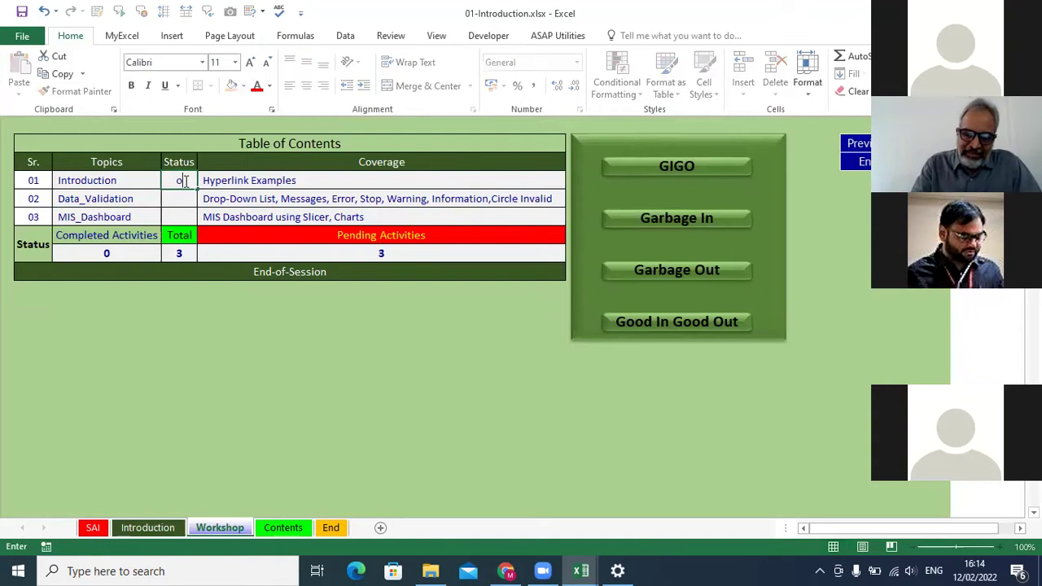
Commit 'ok' as the Introduction status so the tracker shows 1 completed, 2 pending.
key(Return)
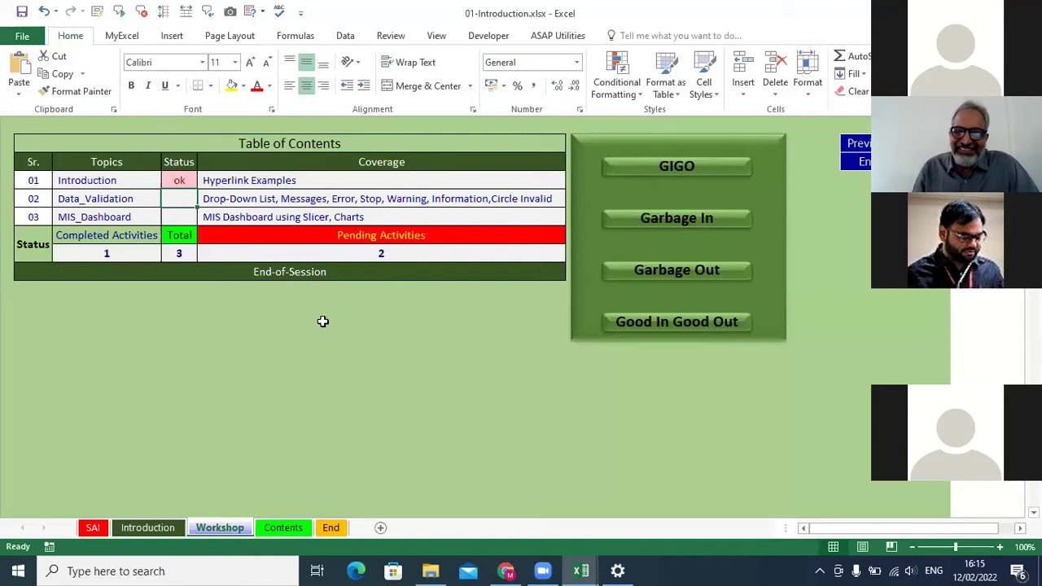
Follow the MIS_Dashboard hyperlink from the Table of Contents to the BaseData sales sheet.
drag(361, 307, 286, 373)
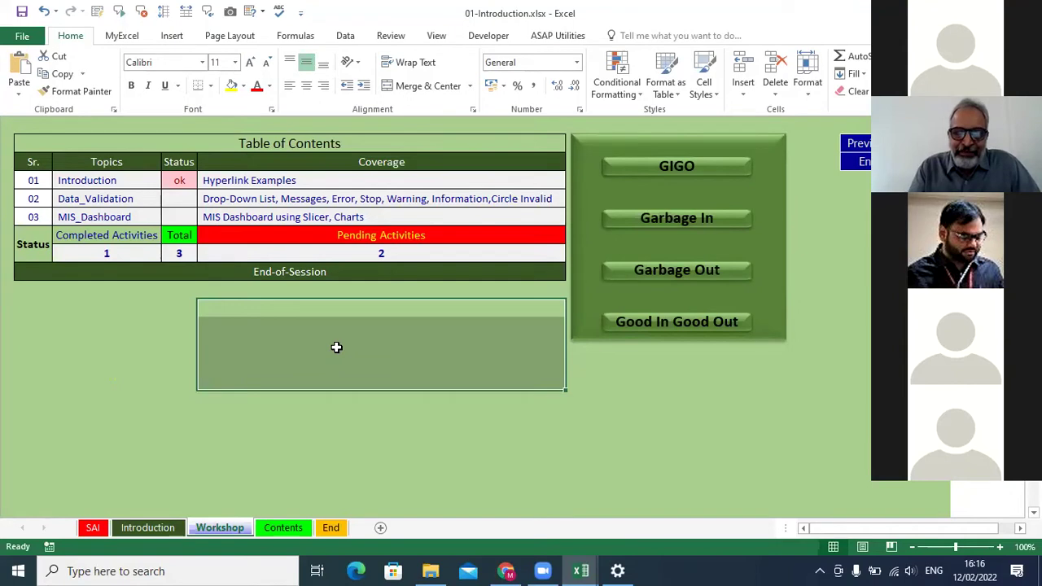
click(72, 217)
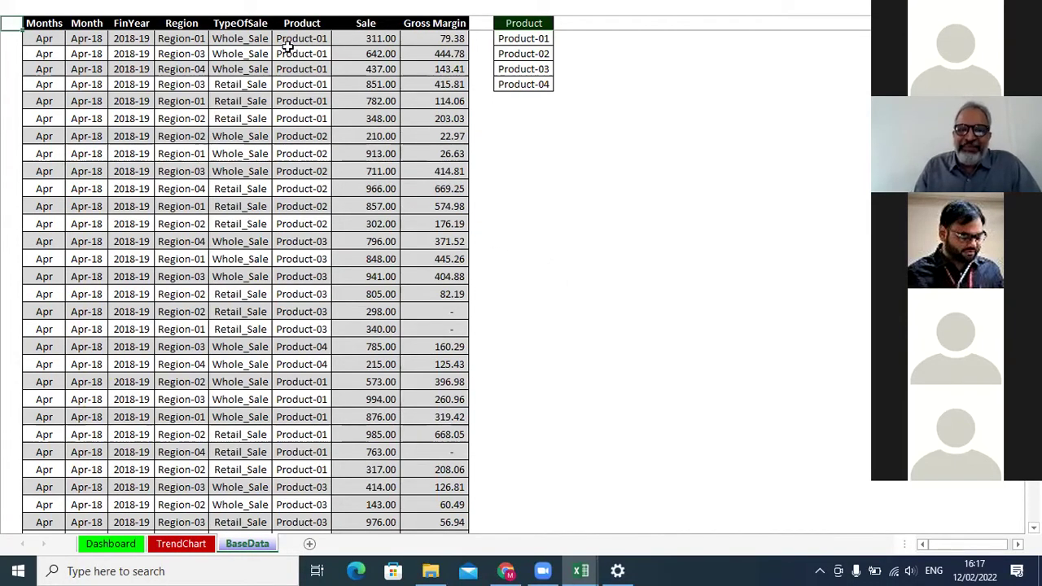
drag(530, 40, 531, 74)
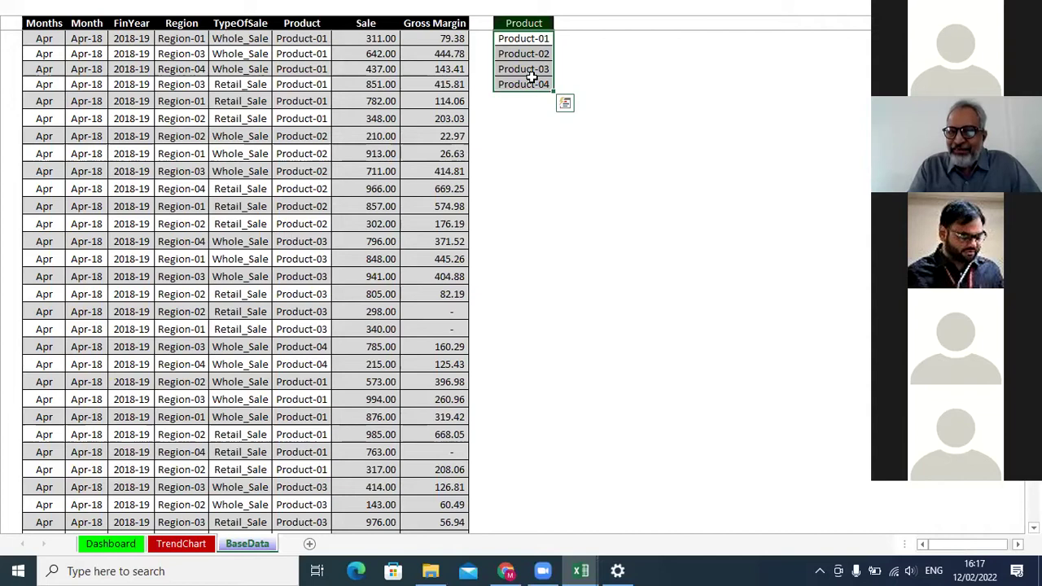
key(Escape)
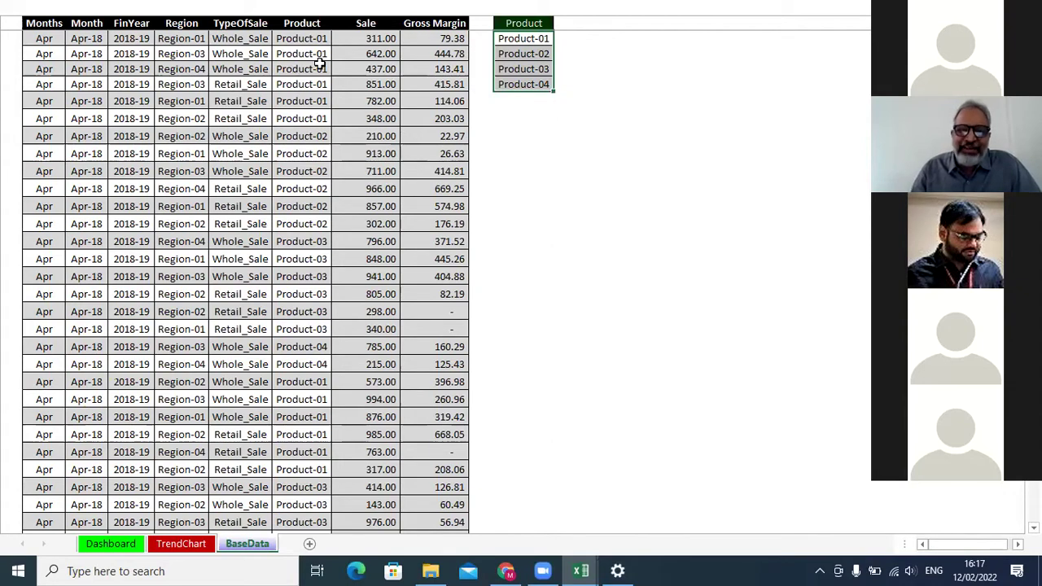
click(375, 38)
click(316, 37)
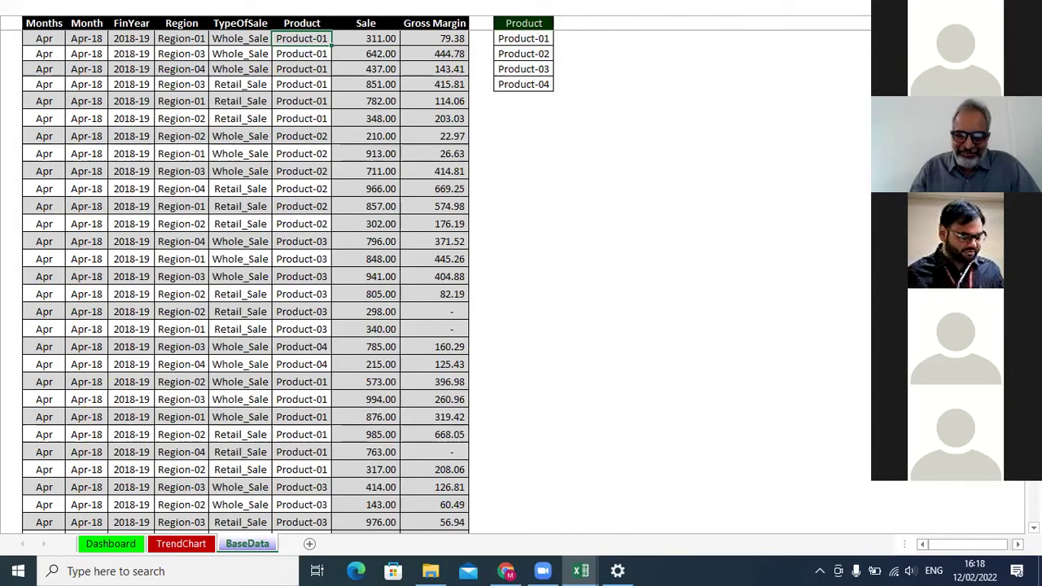
click(447, 208)
click(523, 275)
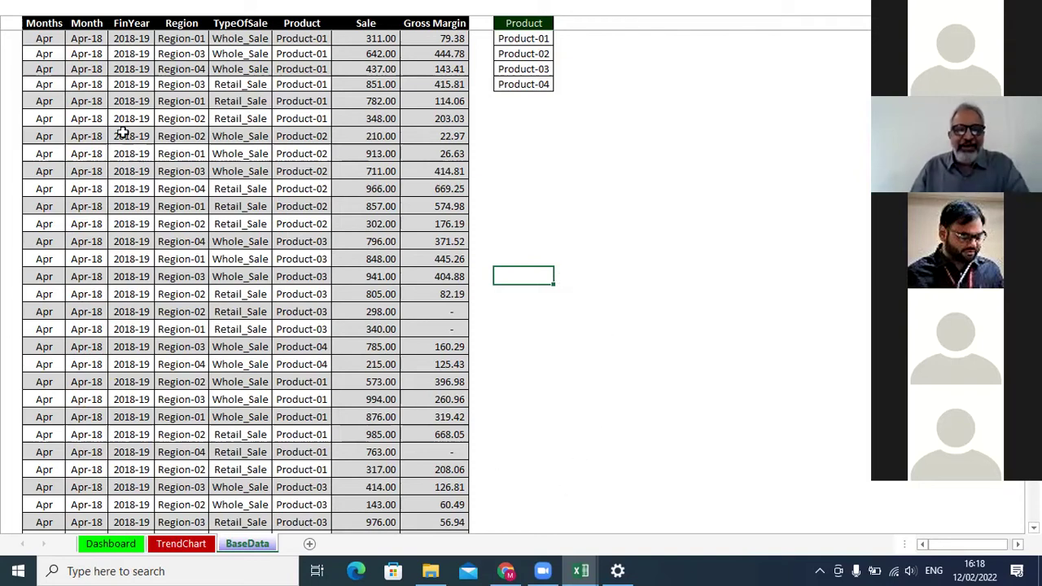
click(46, 26)
drag(46, 26, 415, 367)
drag(42, 40, 456, 328)
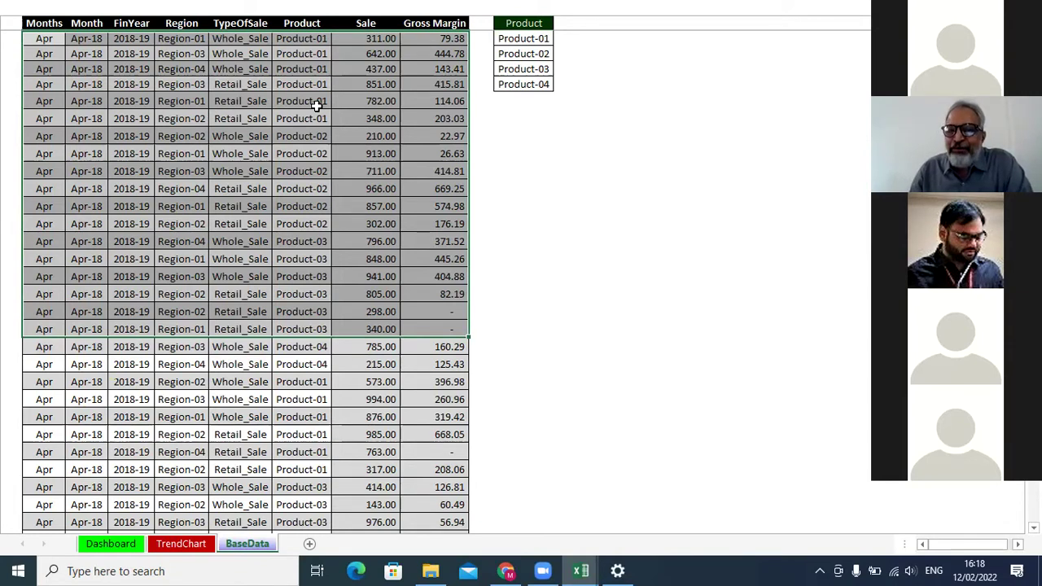
click(255, 153)
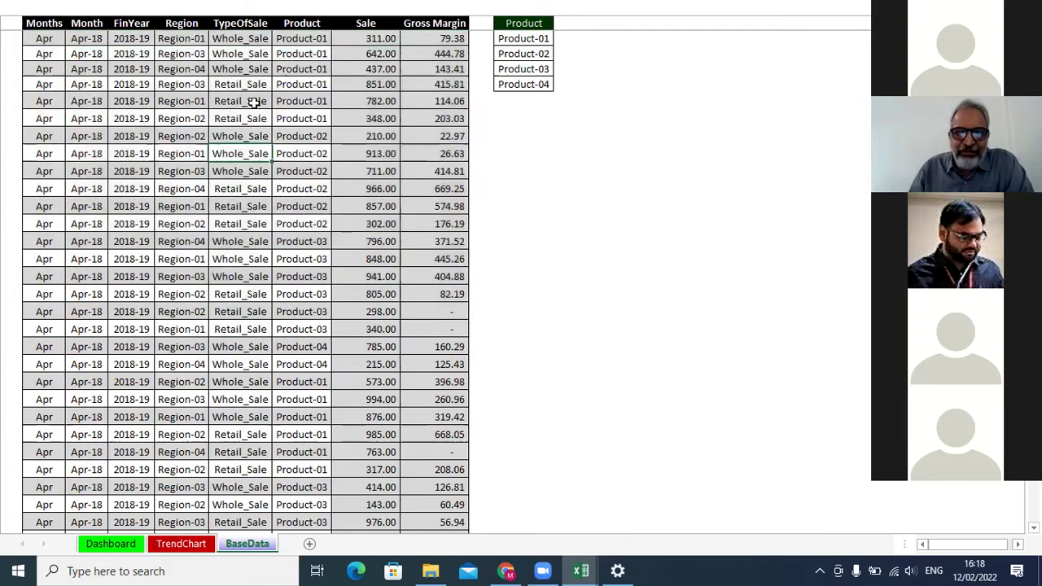
On the TrendChart sheet, cycle the Product drop-down through Product-02 and Product-03 to Product-04.
click(193, 549)
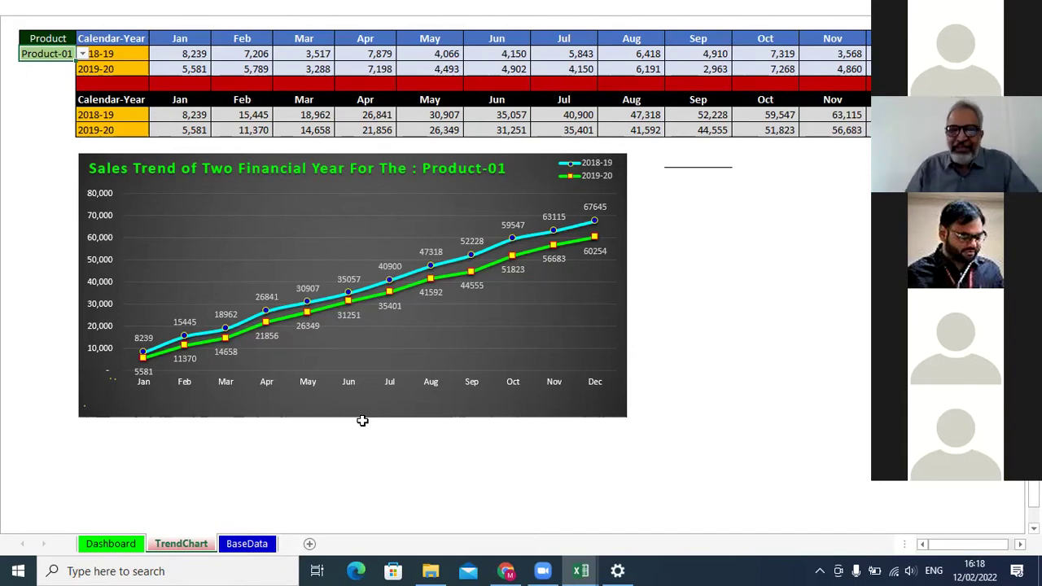
click(82, 53)
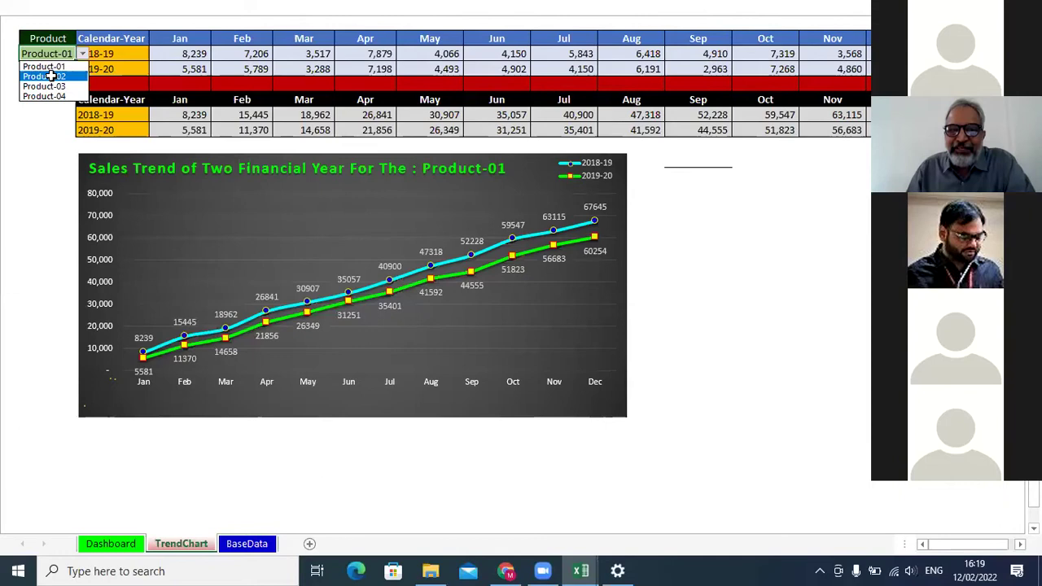
click(51, 76)
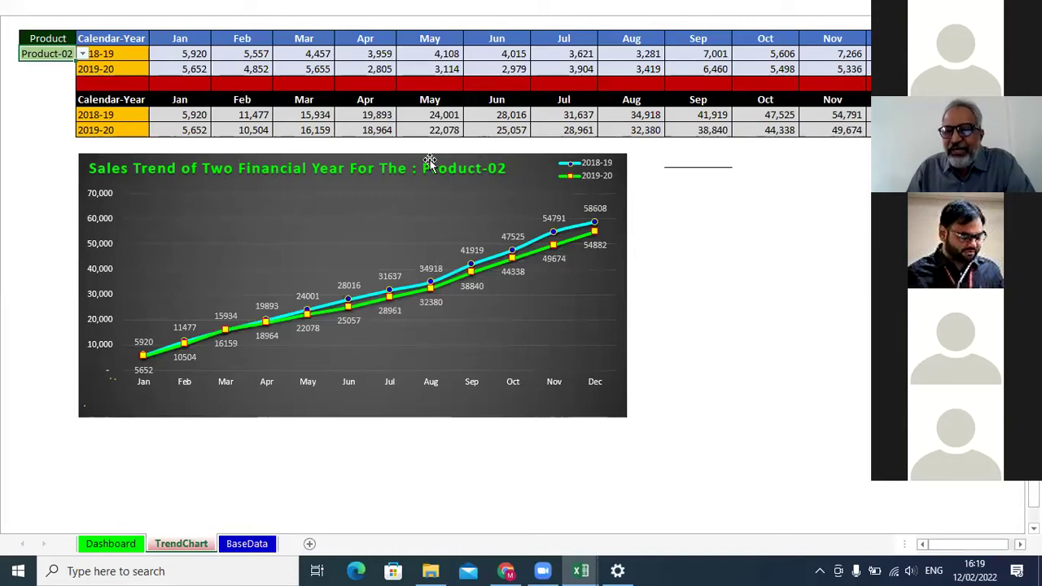
click(83, 54)
click(66, 88)
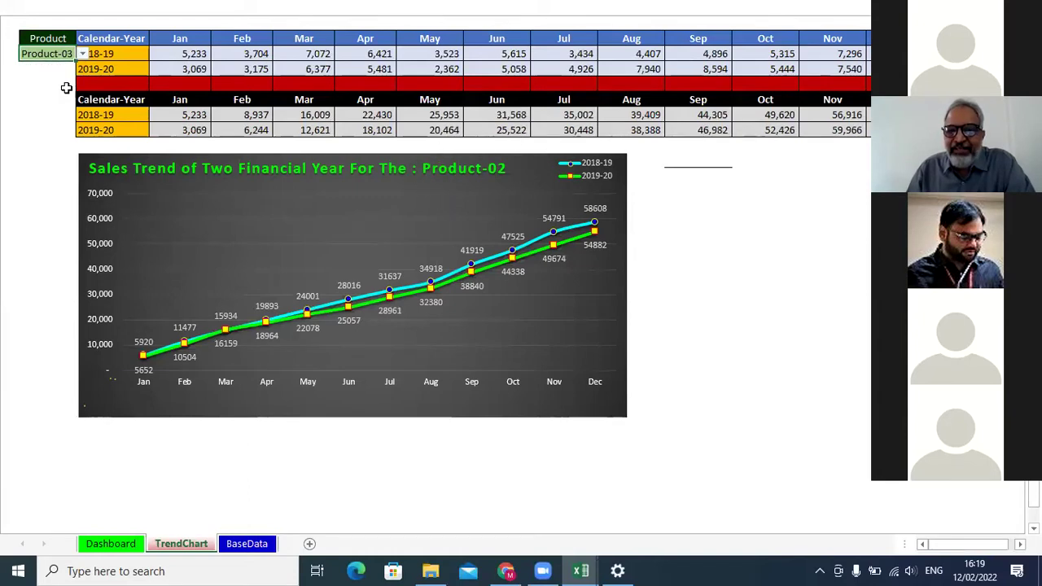
click(82, 54)
click(72, 96)
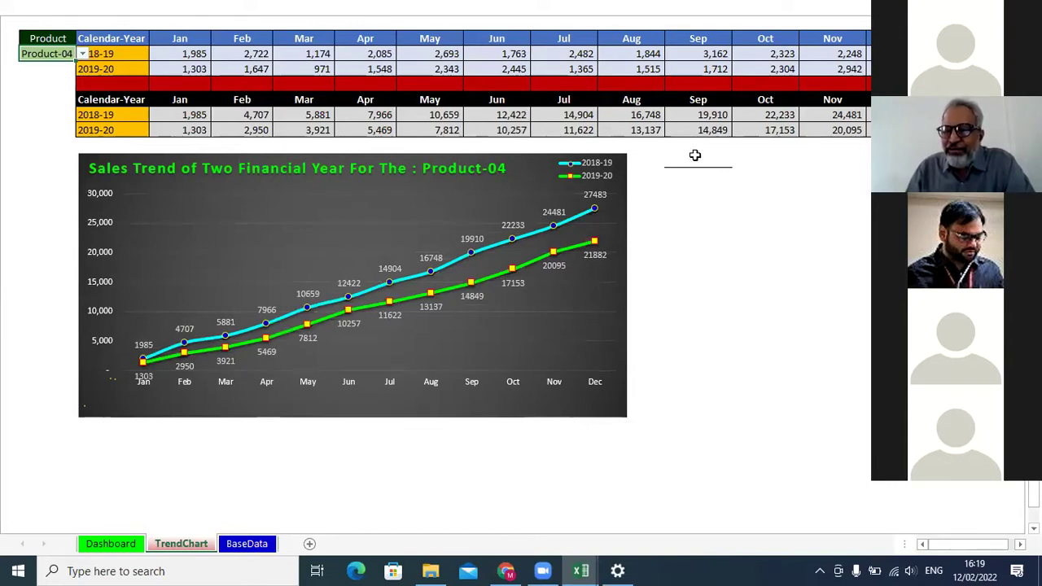
Leave Product-04 selected in the trend chart and go to the Dashboard sheet.
click(82, 53)
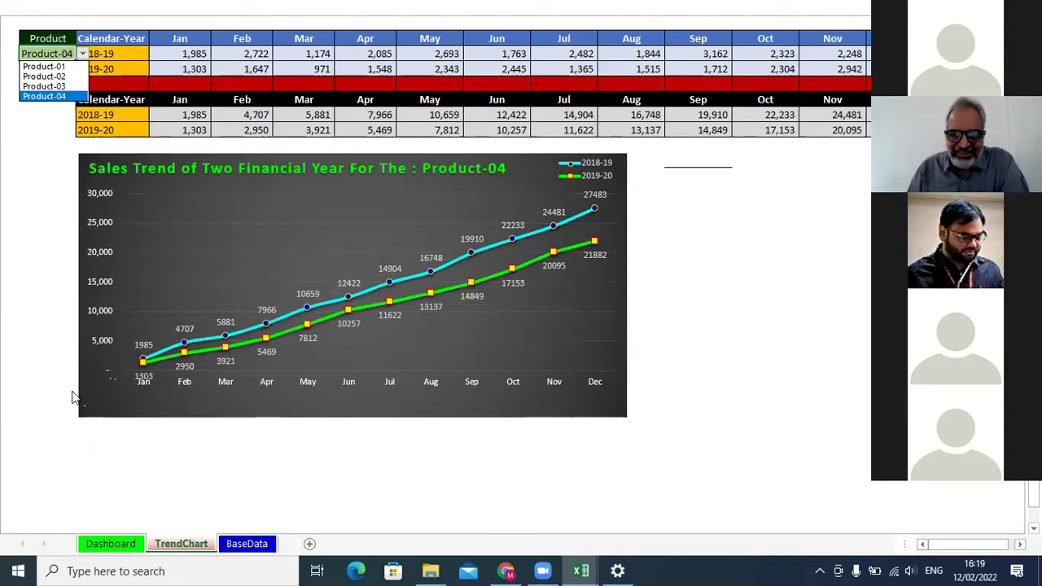
key(Escape)
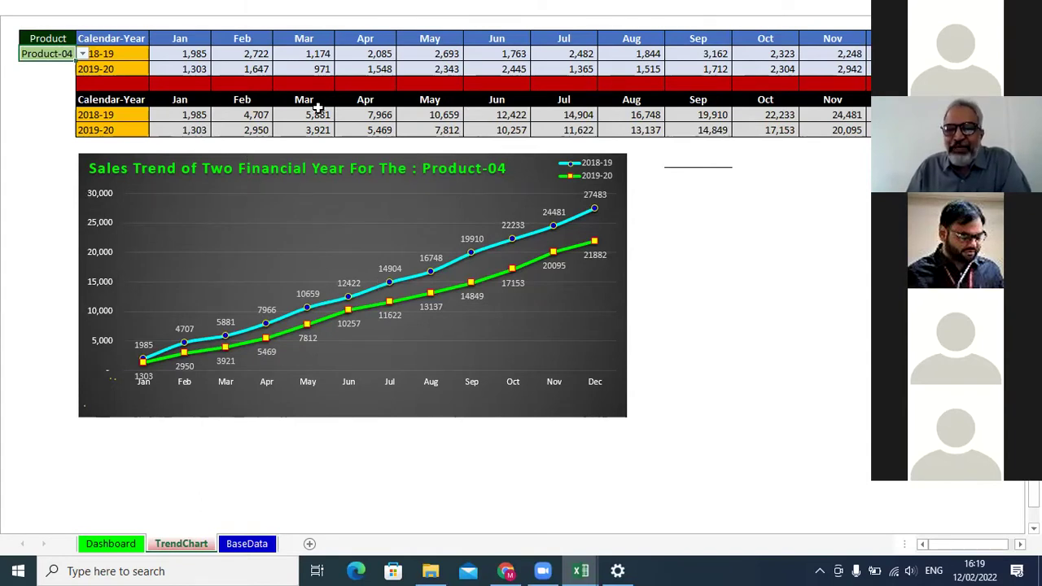
mouse_move(438, 274)
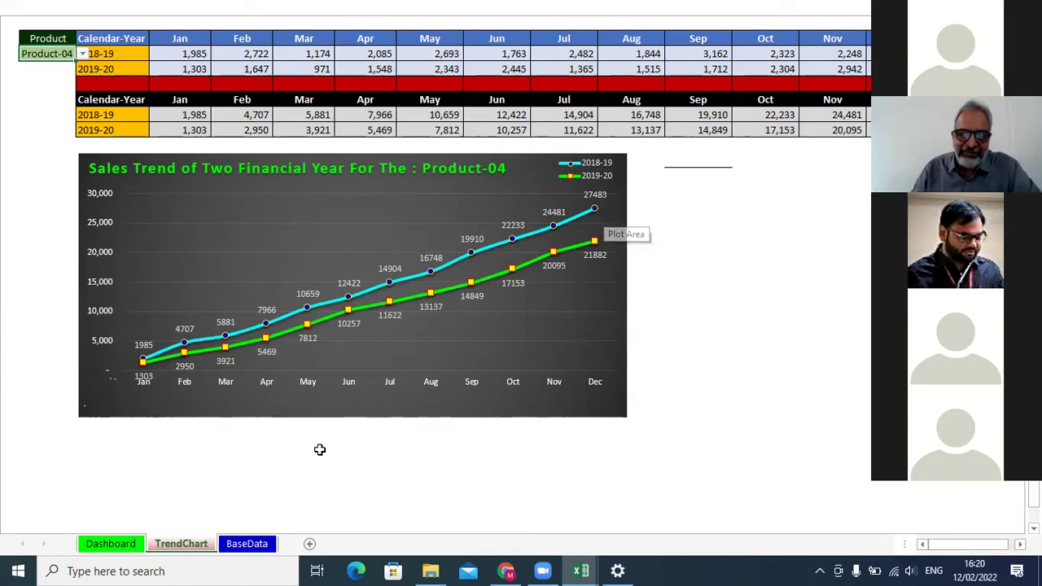
click(112, 544)
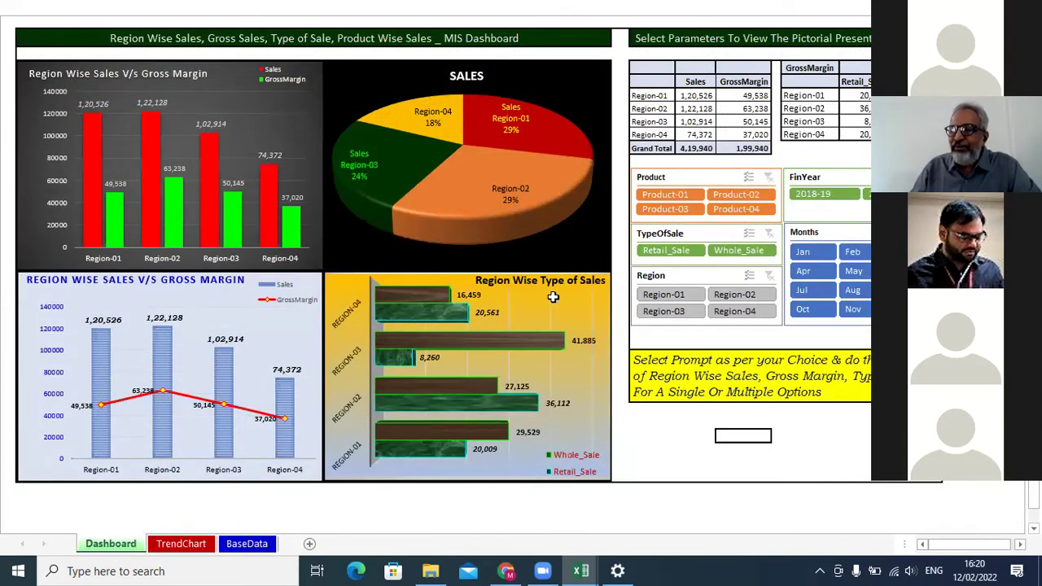
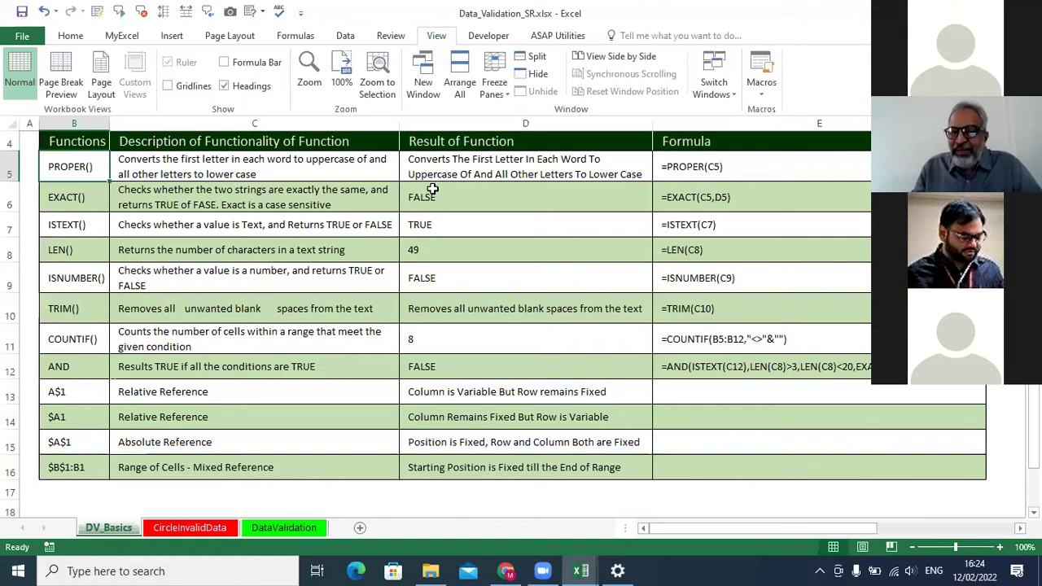
Enter =PROPER(C5) in D5 so C5's description appears with each word capitalised.
click(233, 157)
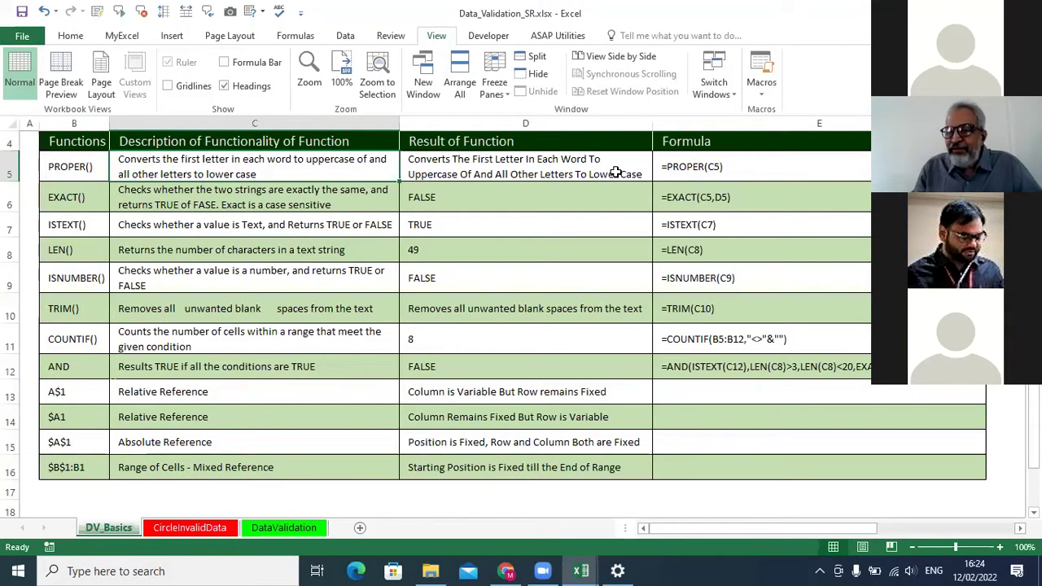
click(616, 173)
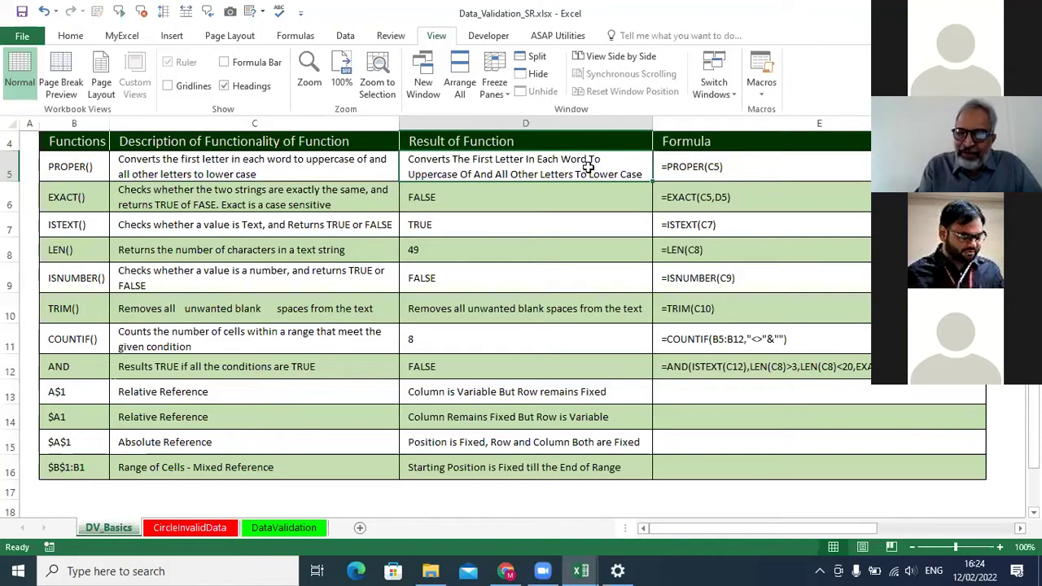
text(=proper)
key(Tab)
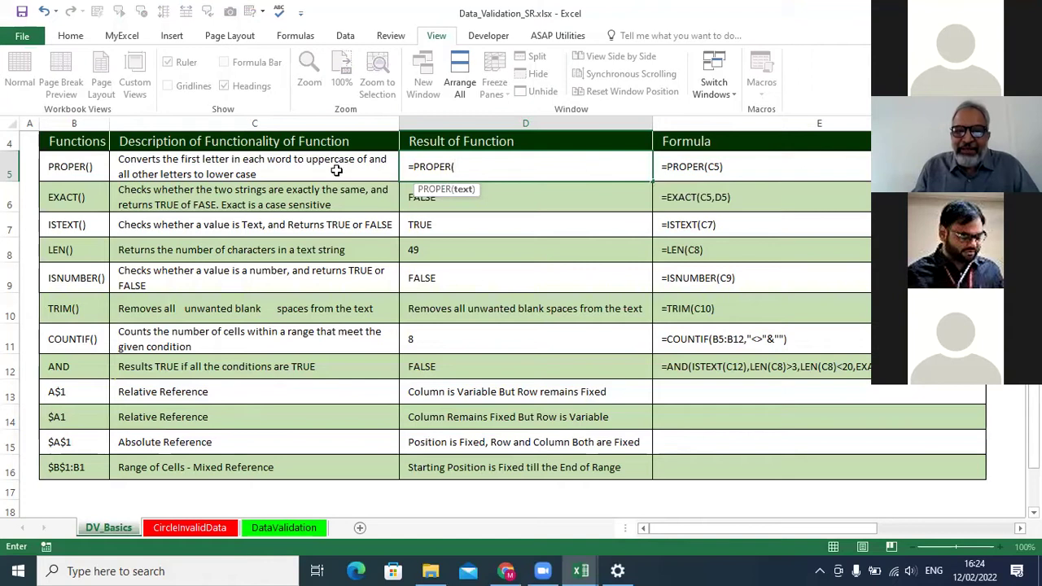
click(337, 170)
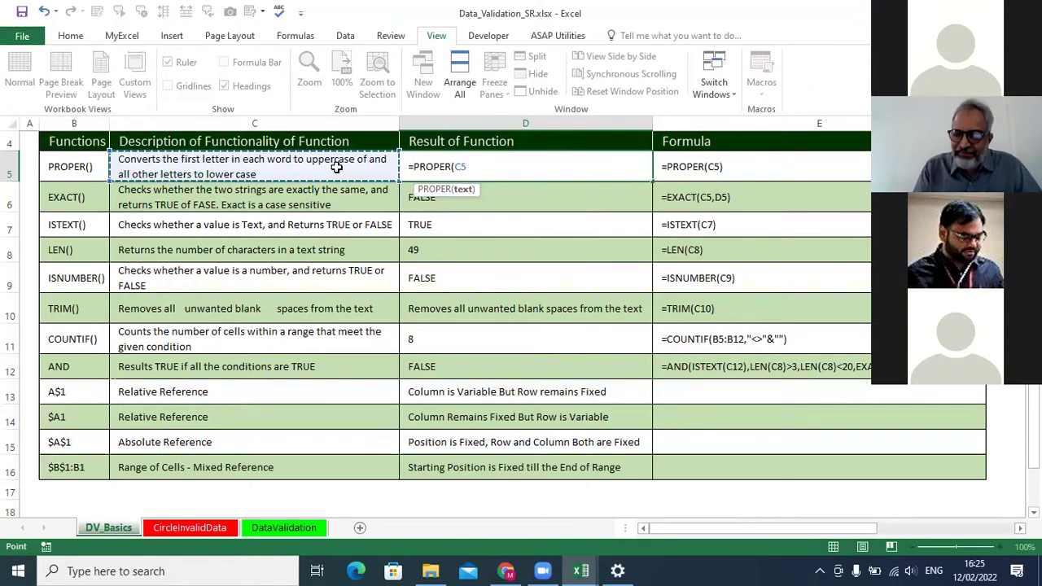
key(Return)
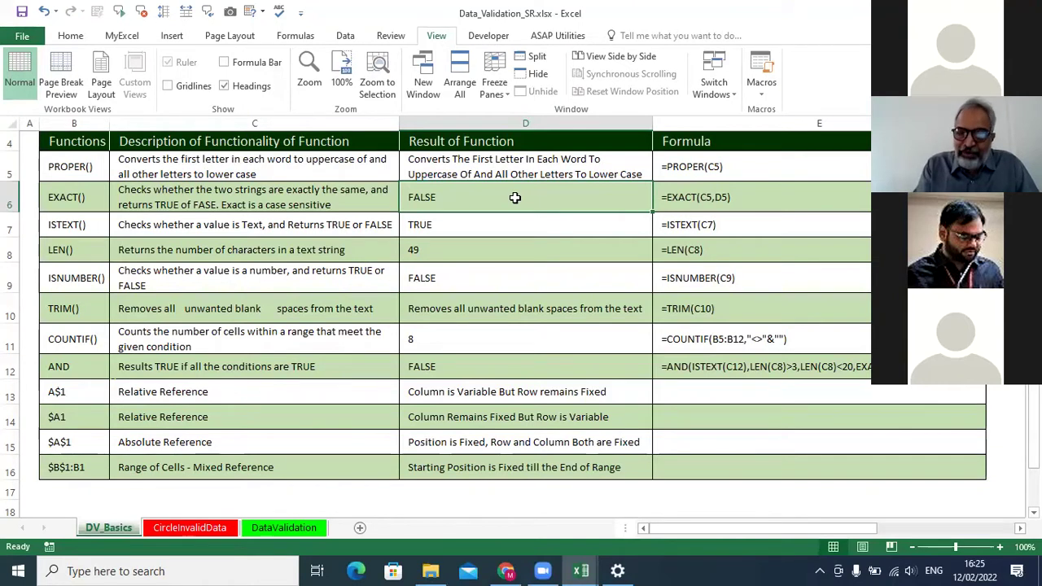
Enter =EXACT(C5,D5) in D6, which returns FALSE.
text(=)
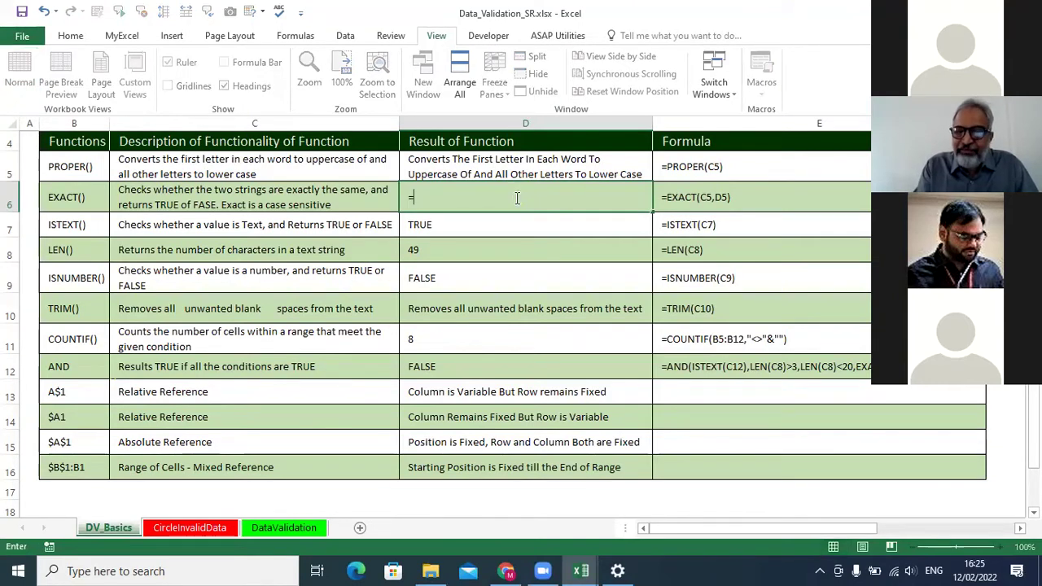
text(exact)
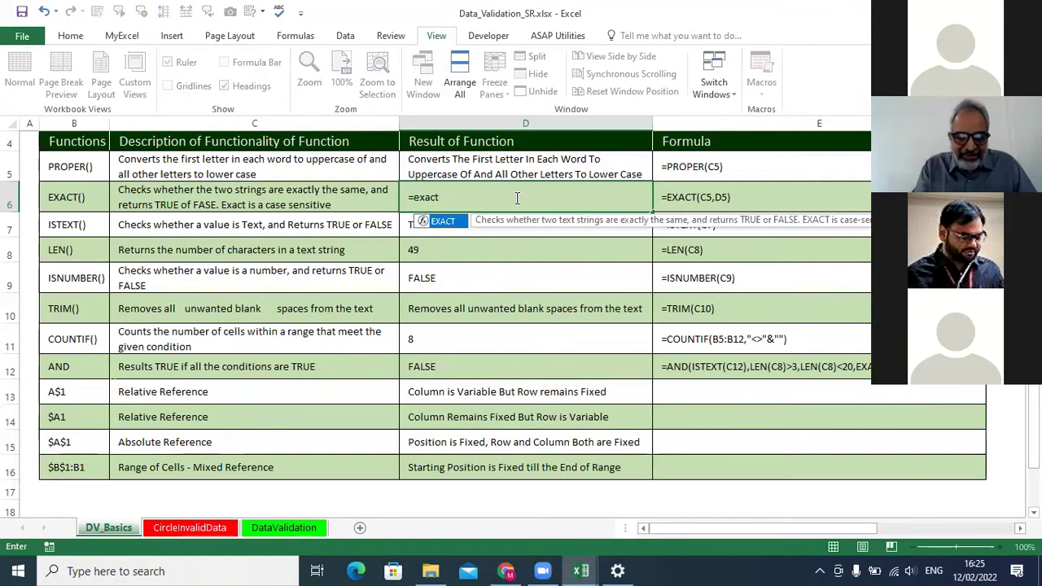
key(Tab)
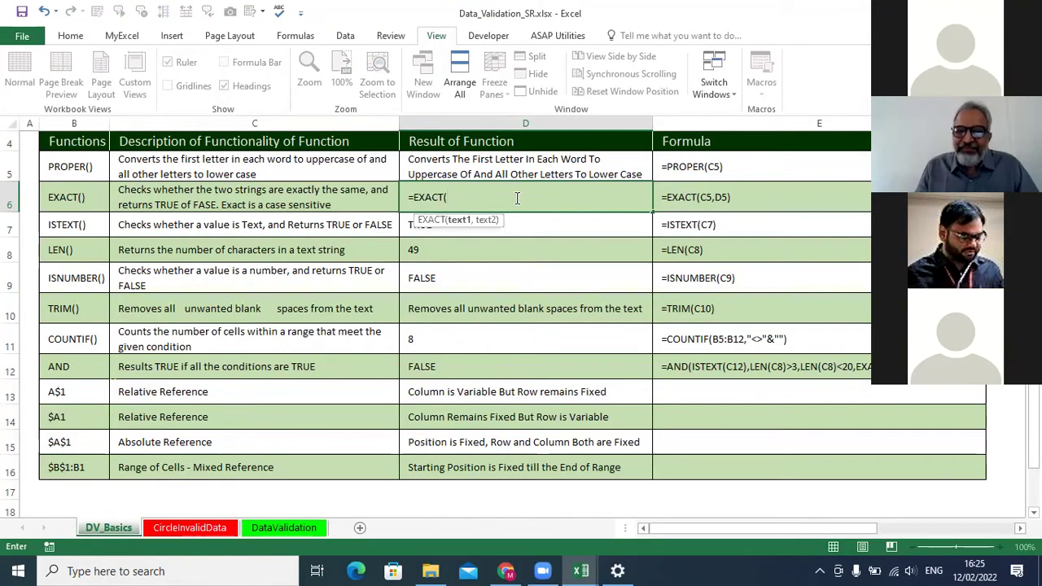
click(317, 163)
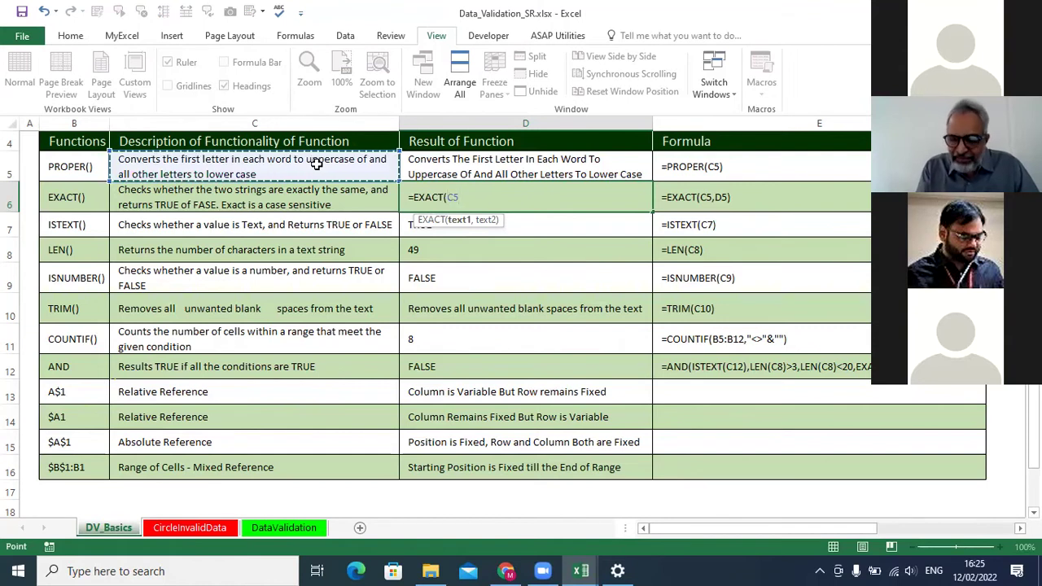
text(,)
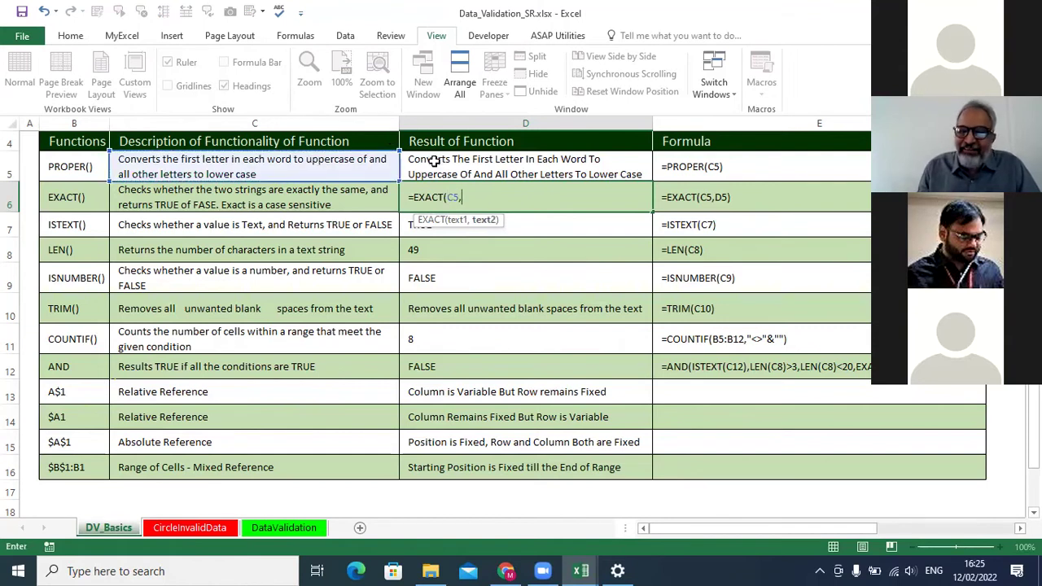
click(434, 166)
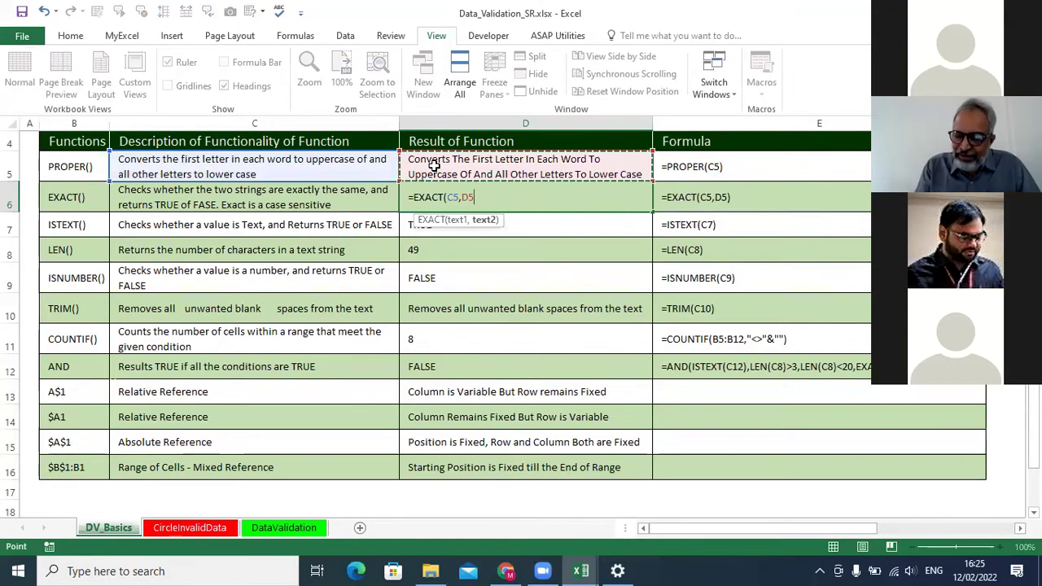
key(Escape)
key(Return)
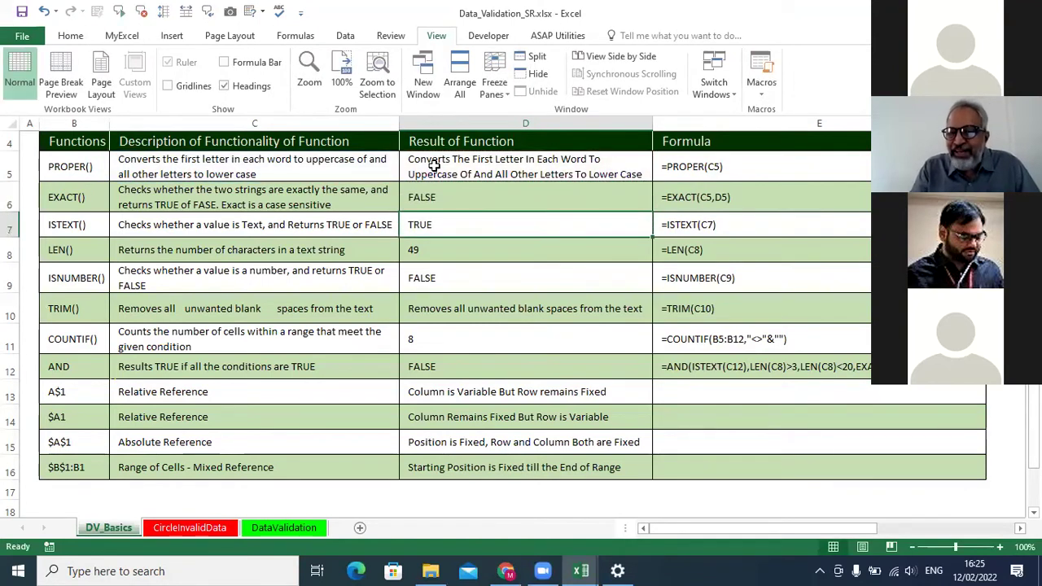
Compare C5's original text with D5's proper-cased result and D6's FALSE.
click(373, 174)
click(456, 163)
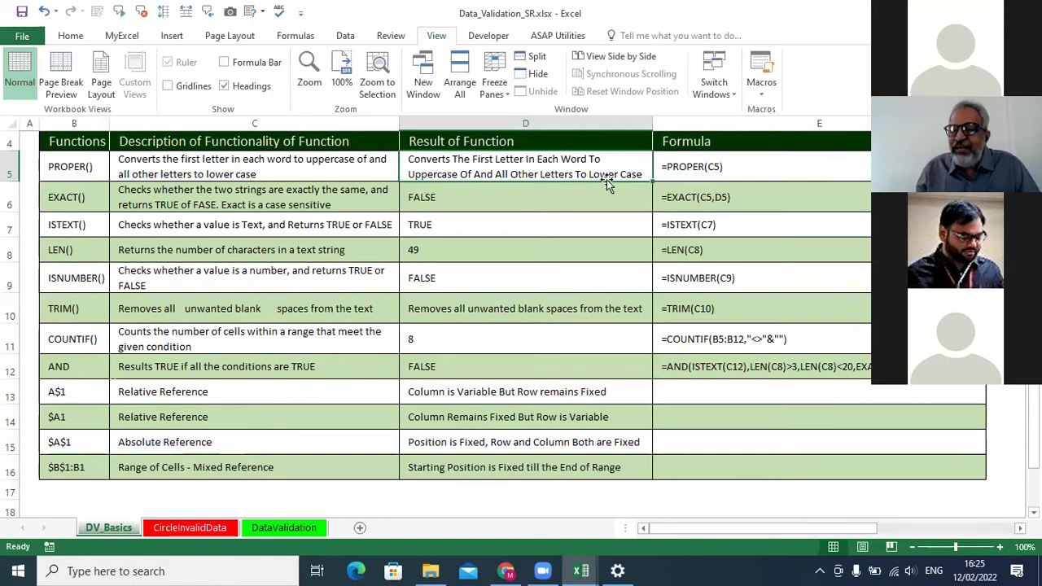
click(450, 198)
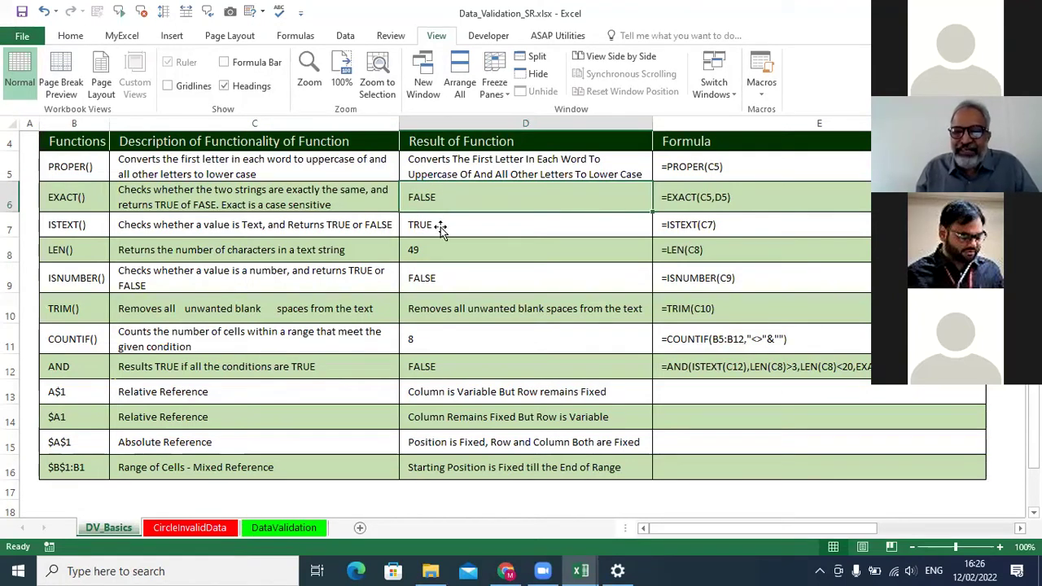
click(441, 229)
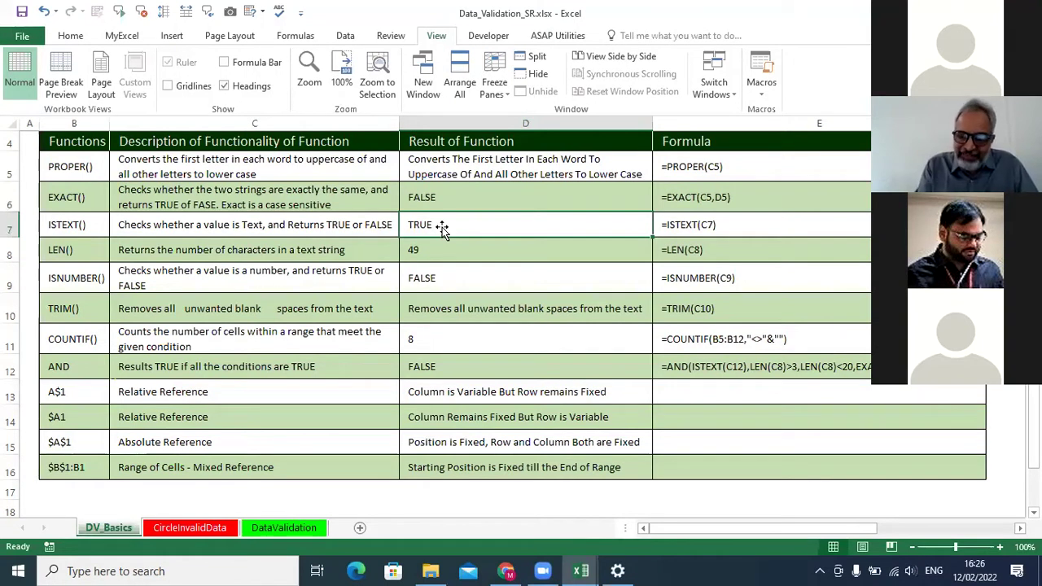
Enter =ISTEXT(C7) in D7, which returns TRUE.
text(=iste)
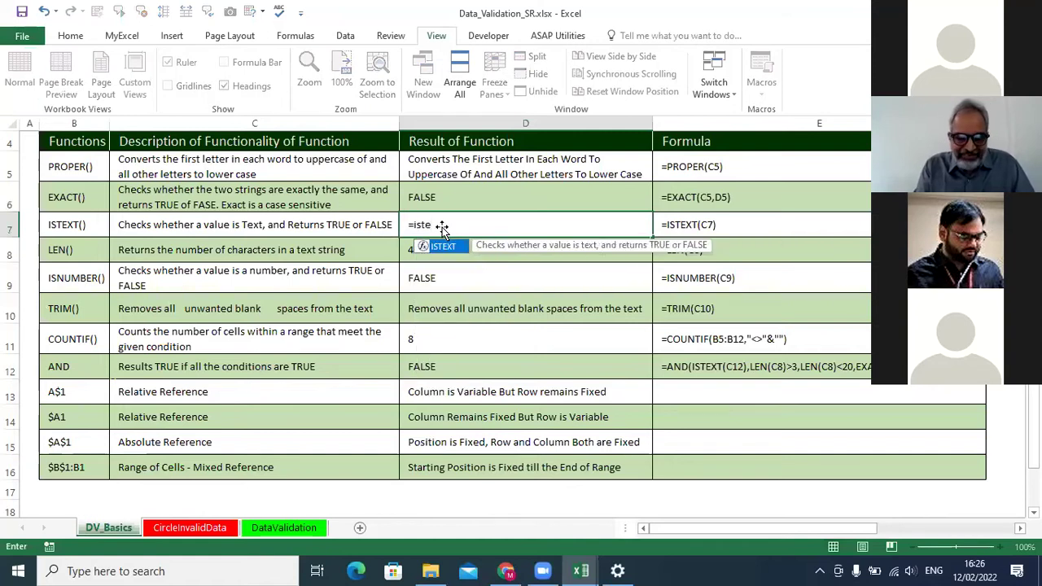
key(Tab)
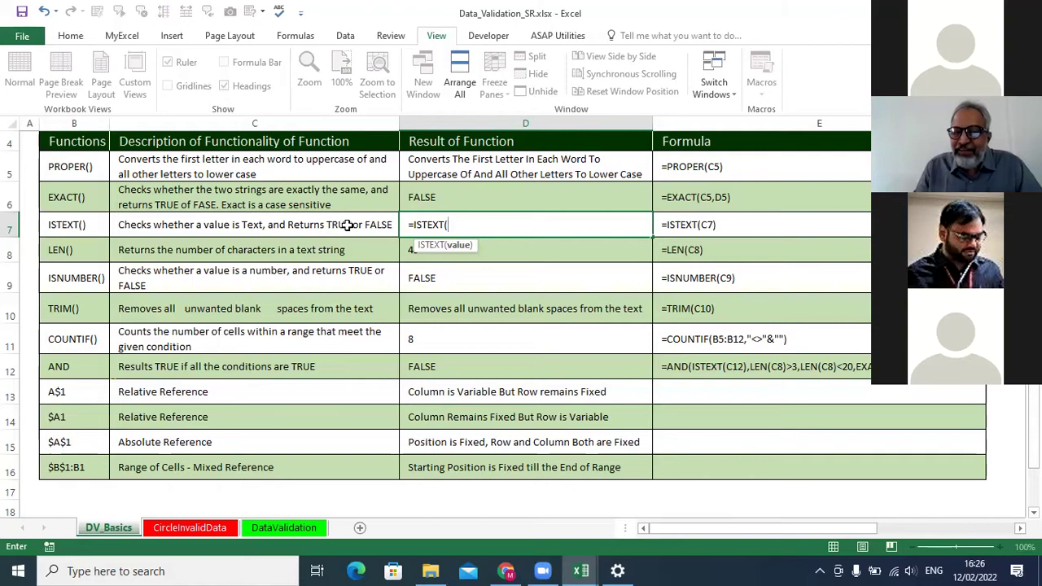
click(301, 227)
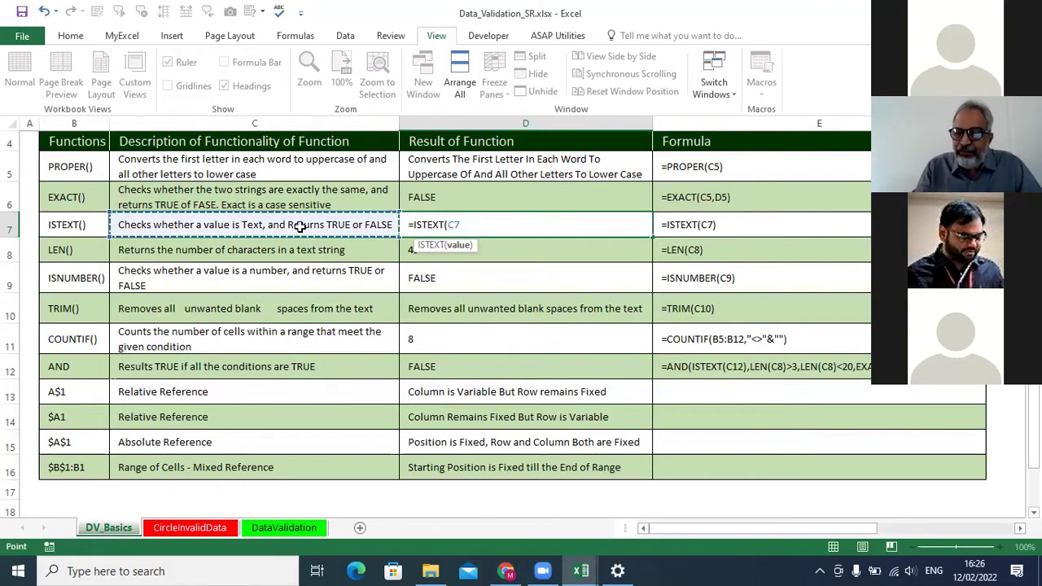
text())
key(Return)
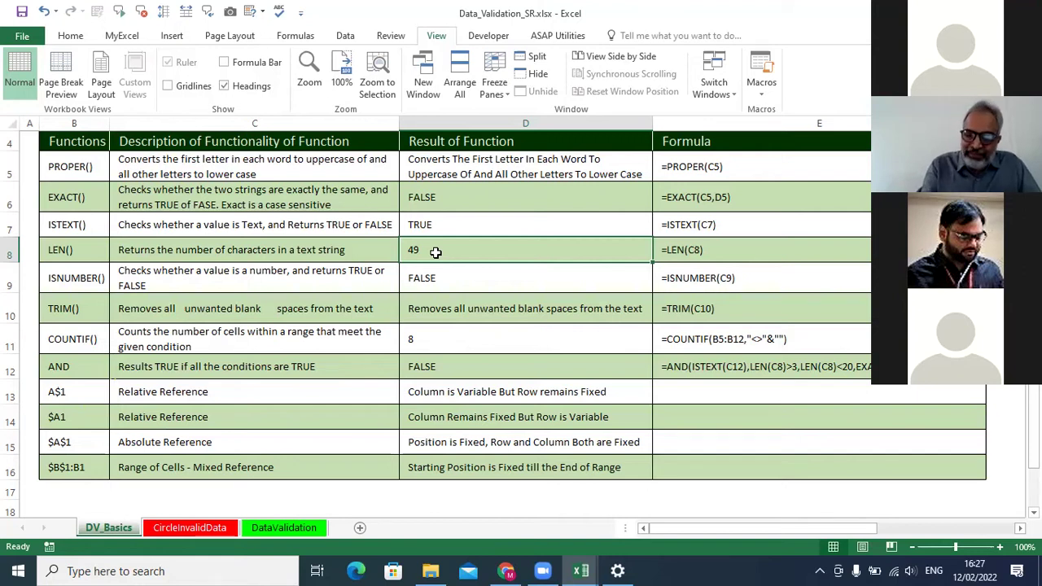
Enter =LEN(C8) in D8, counting 49 characters.
text(=len()
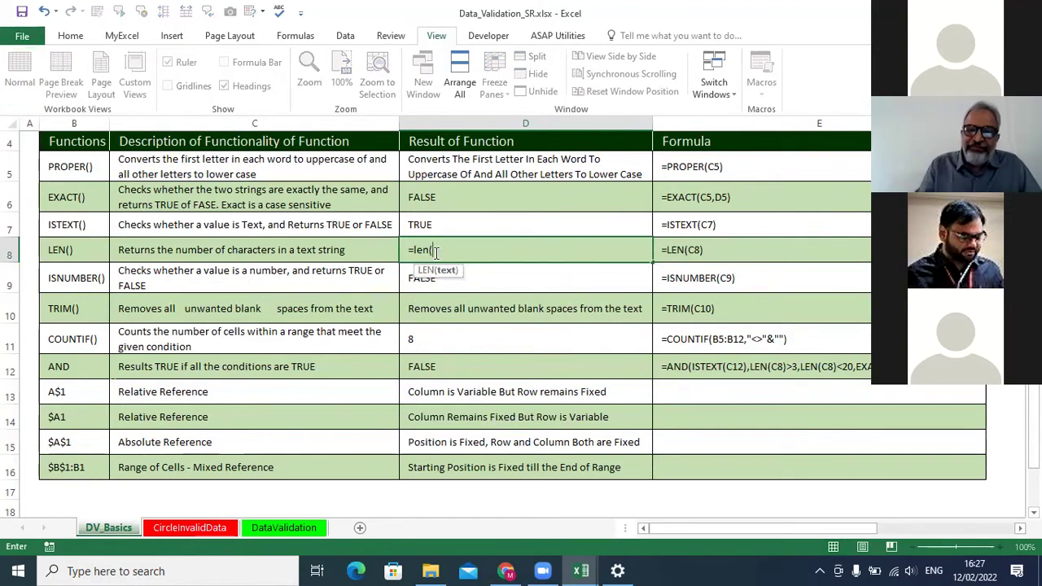
click(314, 253)
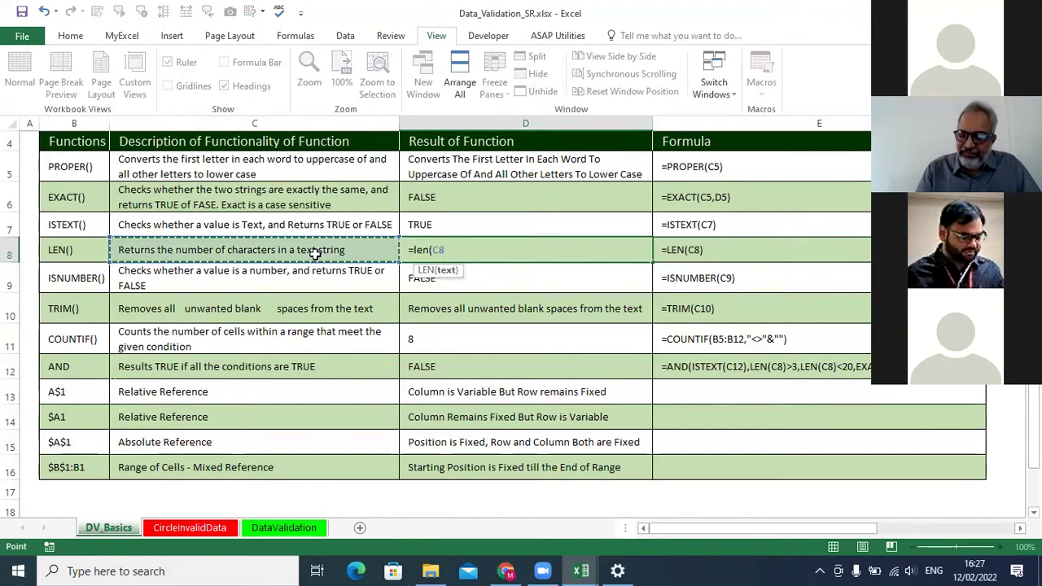
key(Return)
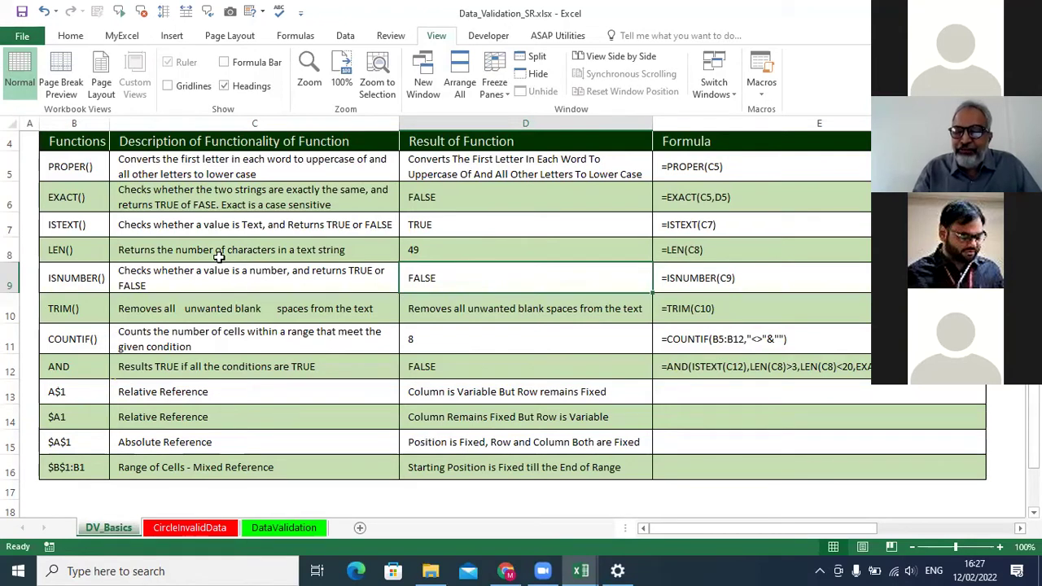
Add extra spaces to C8's text, then undo them so LEN reads 49 again.
click(353, 249)
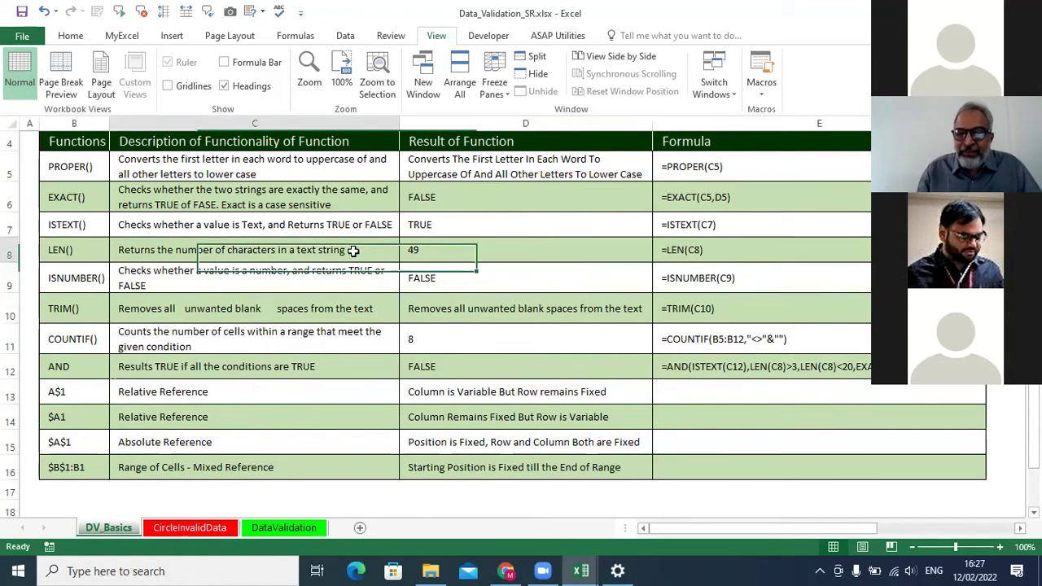
double_click(318, 249)
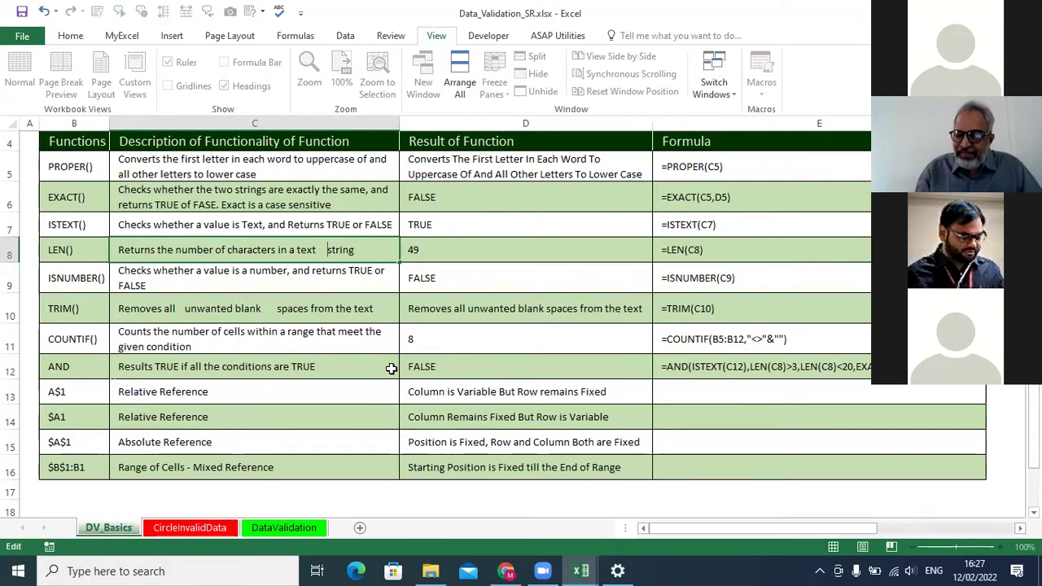
key(Return)
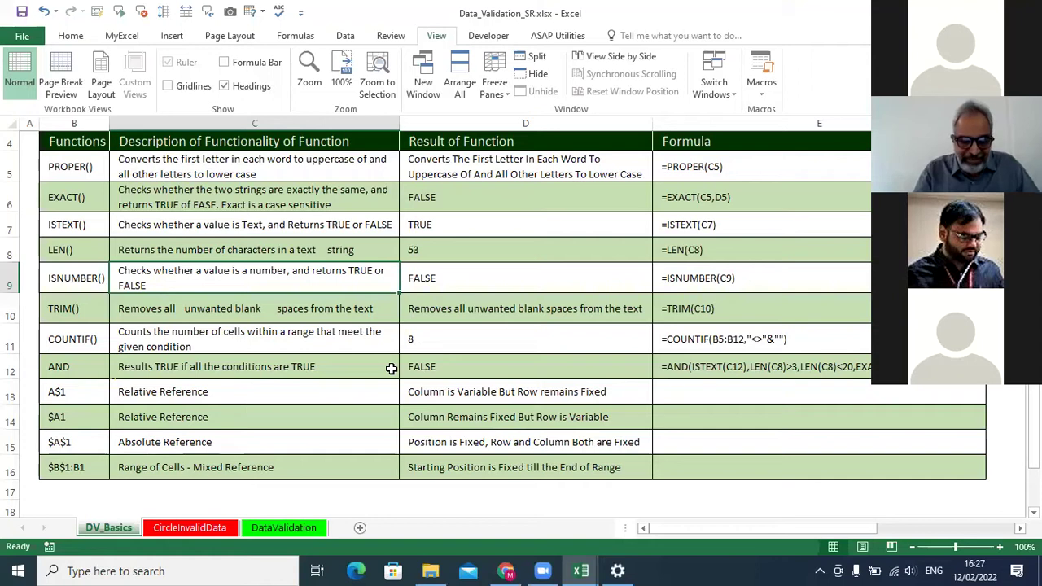
key(ctrl+z)
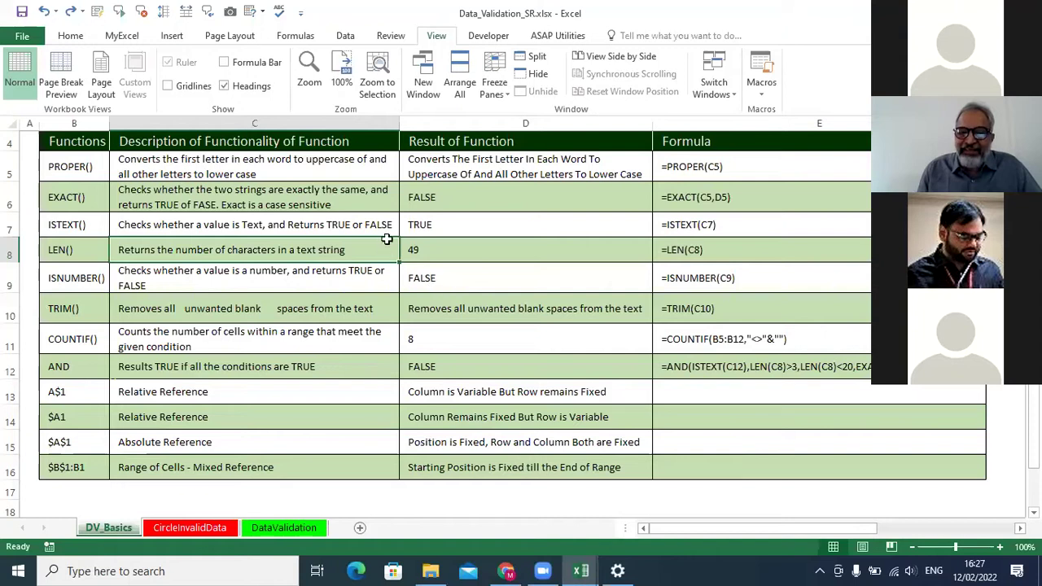
Enter =ISNUMBER(C9) in D9.
click(422, 279)
text(=isnumber)
key(Tab)
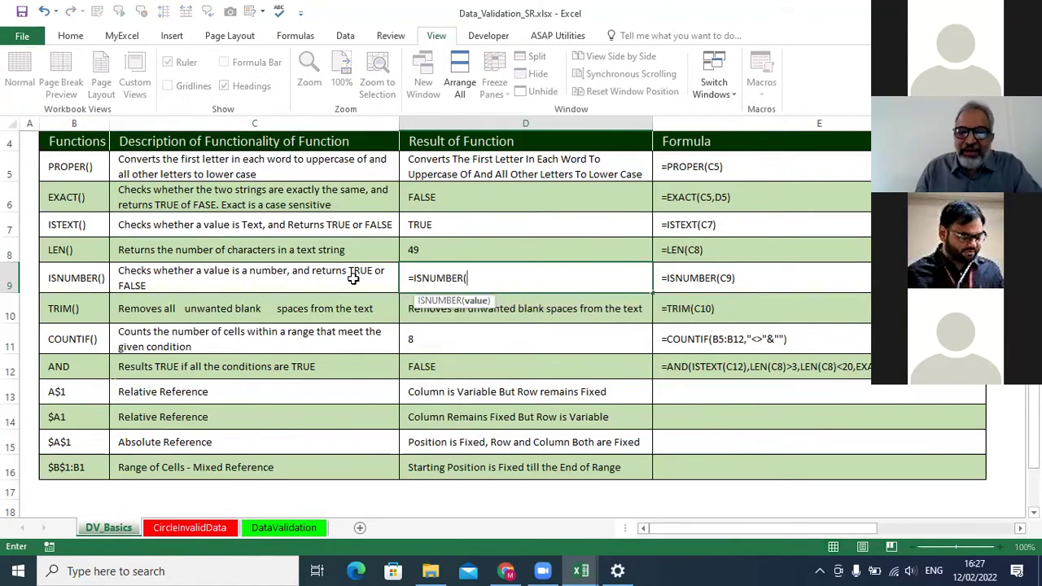
click(350, 278)
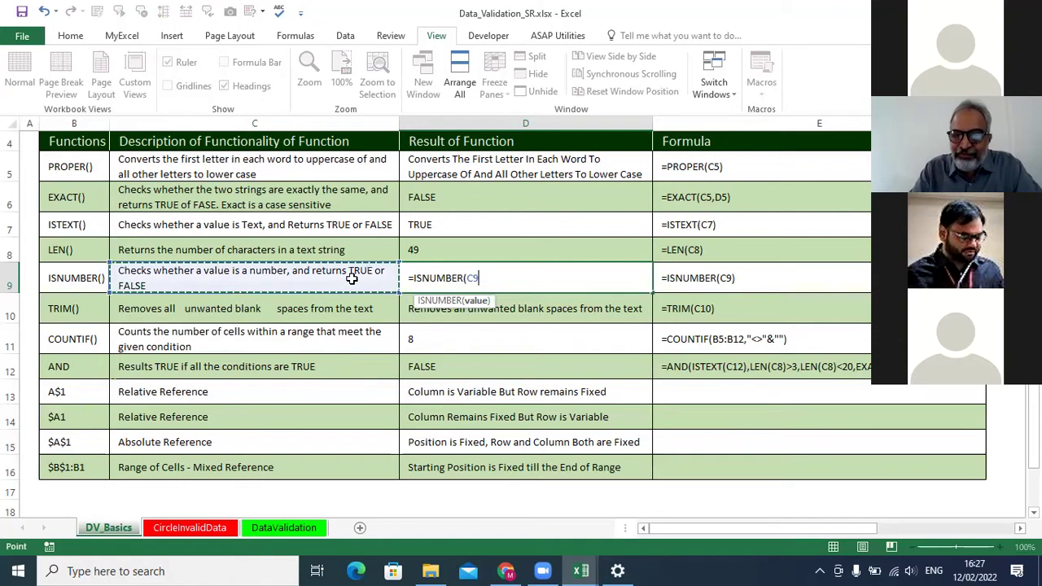
text())
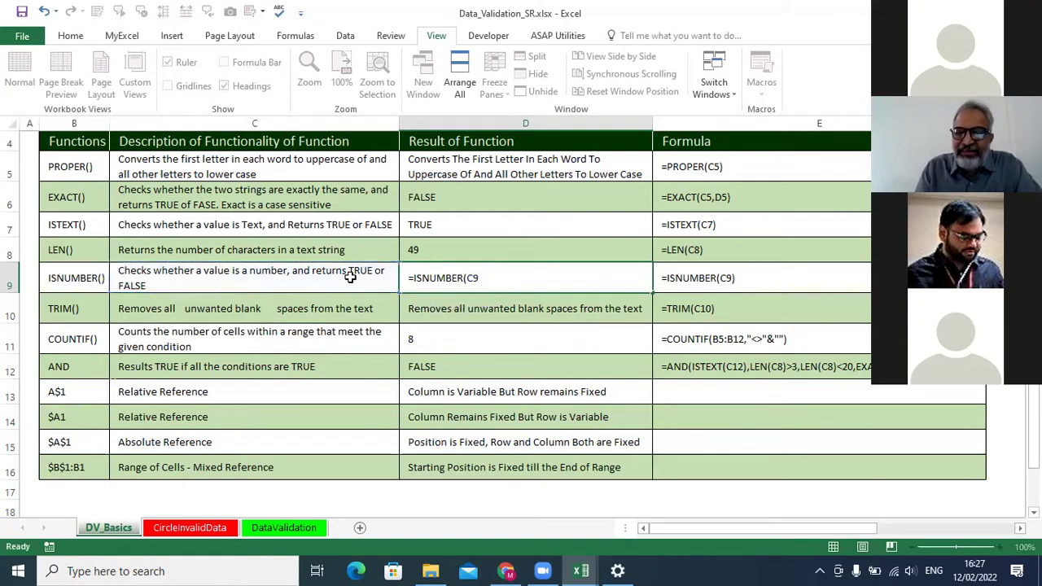
key(Return)
Rewrite D9 as =ISNUMBER(D8) so it returns TRUE, and review D8, C9 and D9.
key(Up)
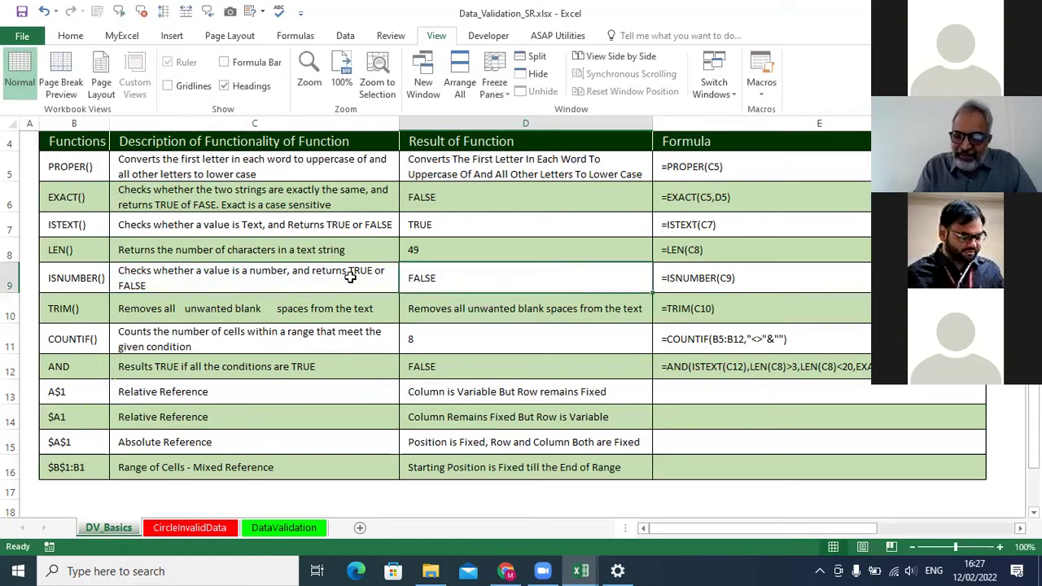
text(=isn)
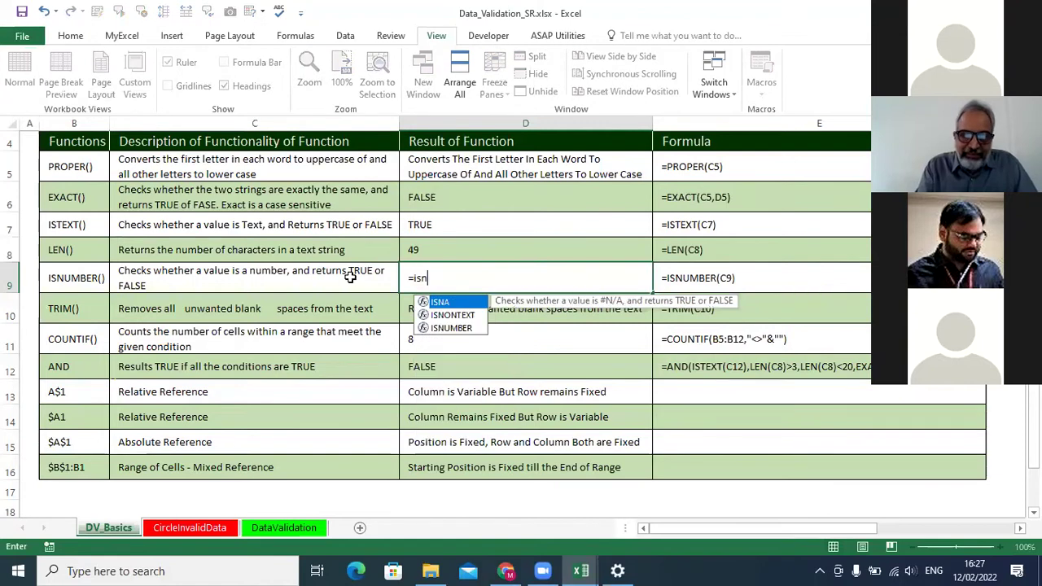
text(u)
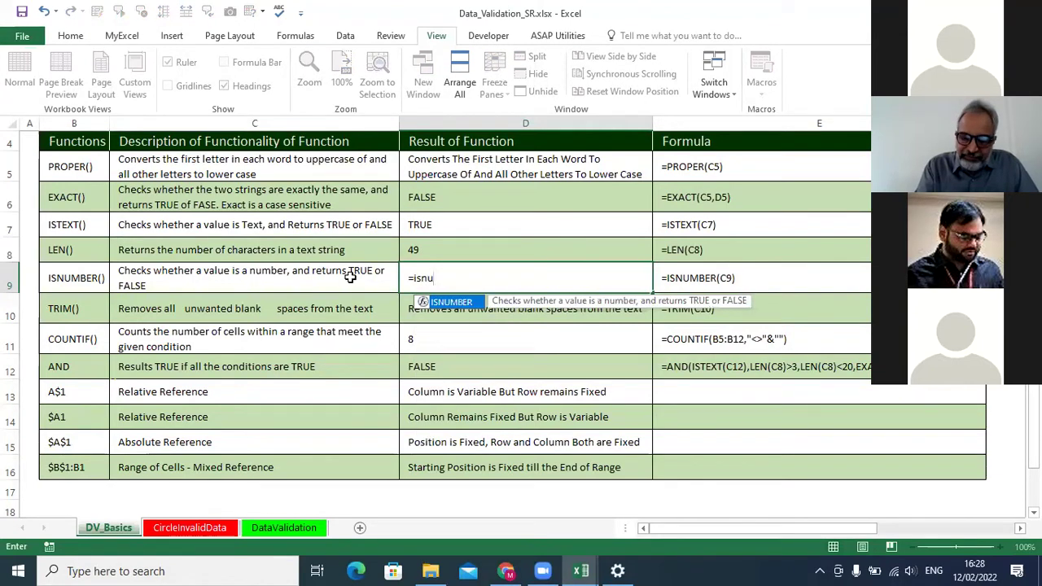
key(Tab)
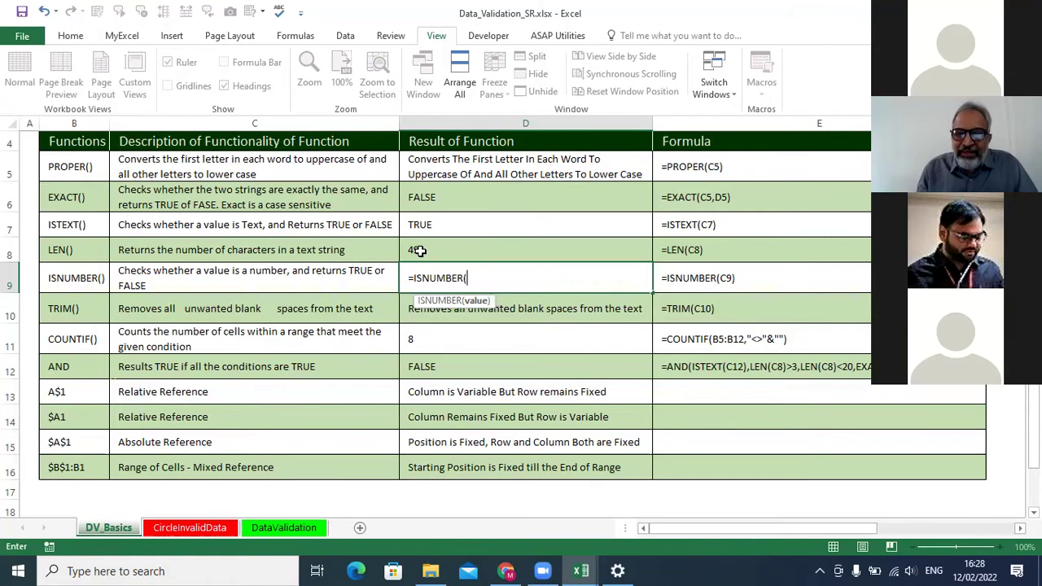
click(418, 250)
text())
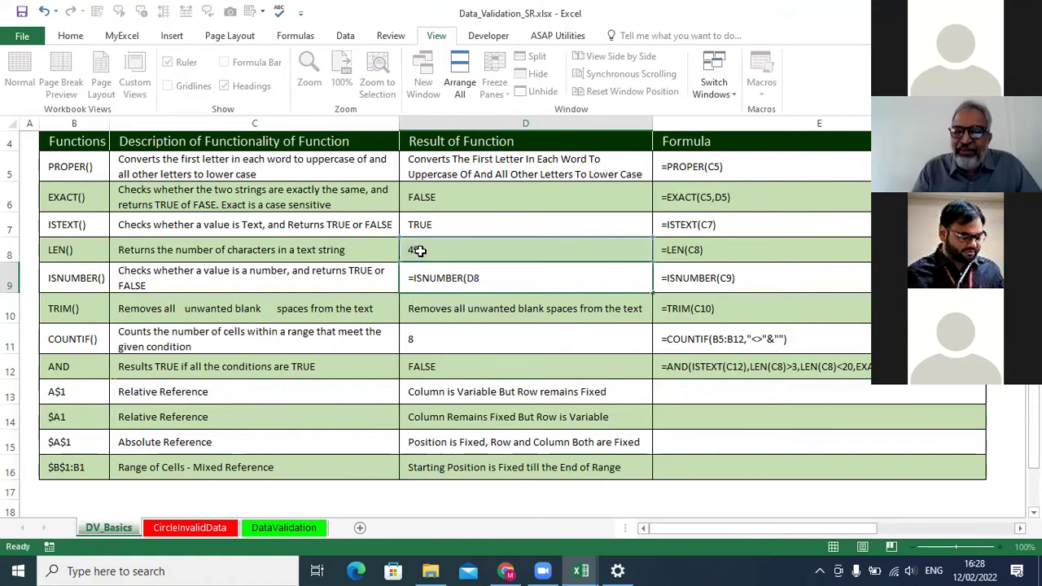
key(Return)
click(417, 250)
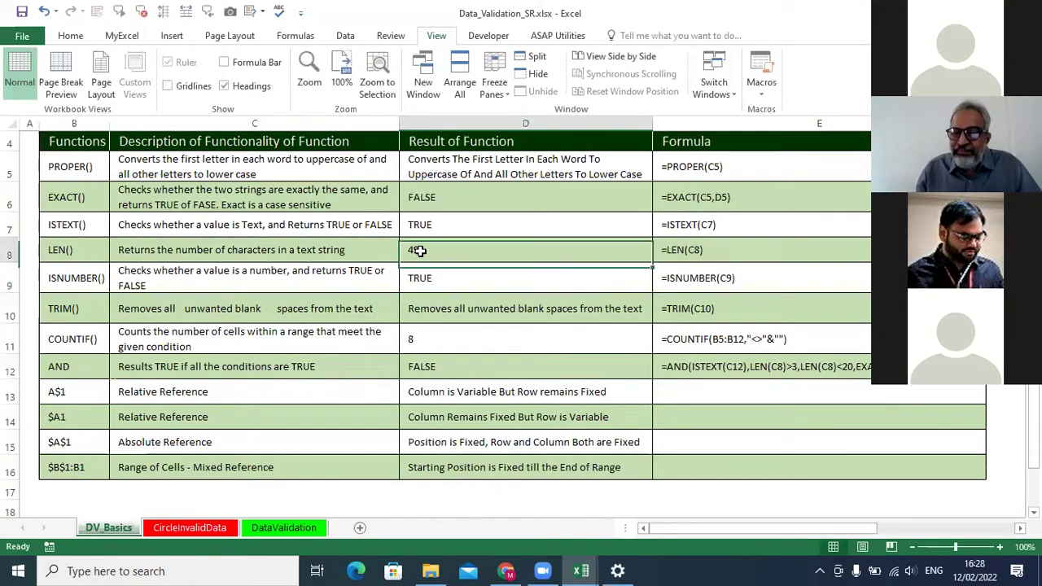
click(364, 275)
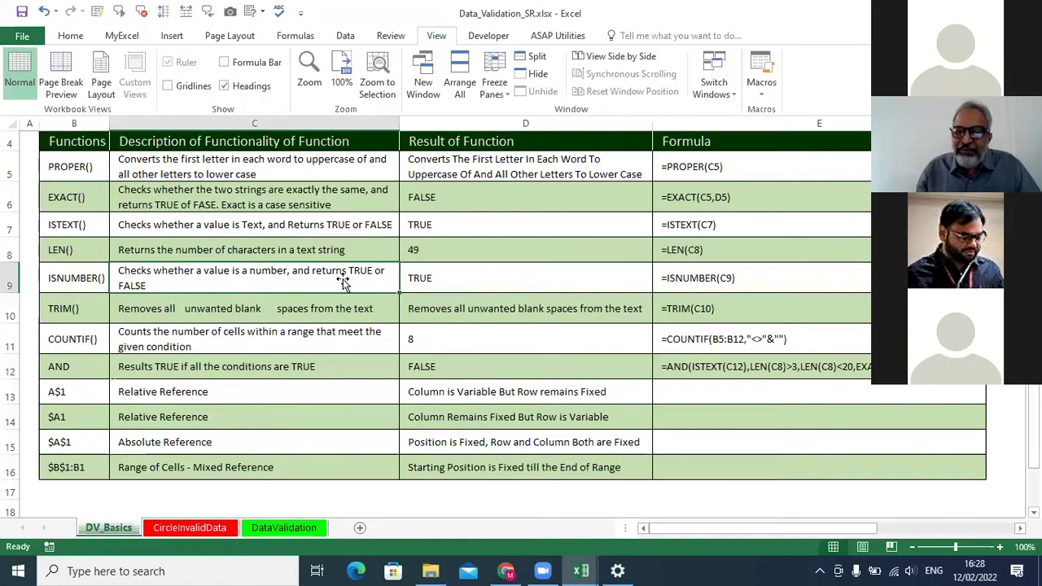
click(430, 266)
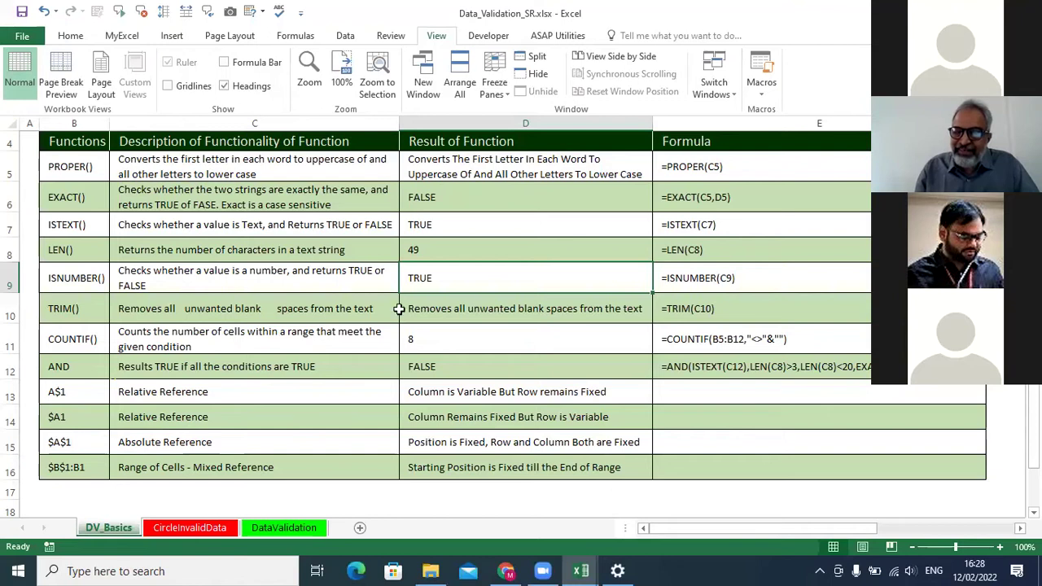
Enter =TRIM(C10) in D10 to strip the extra blank spaces.
click(431, 307)
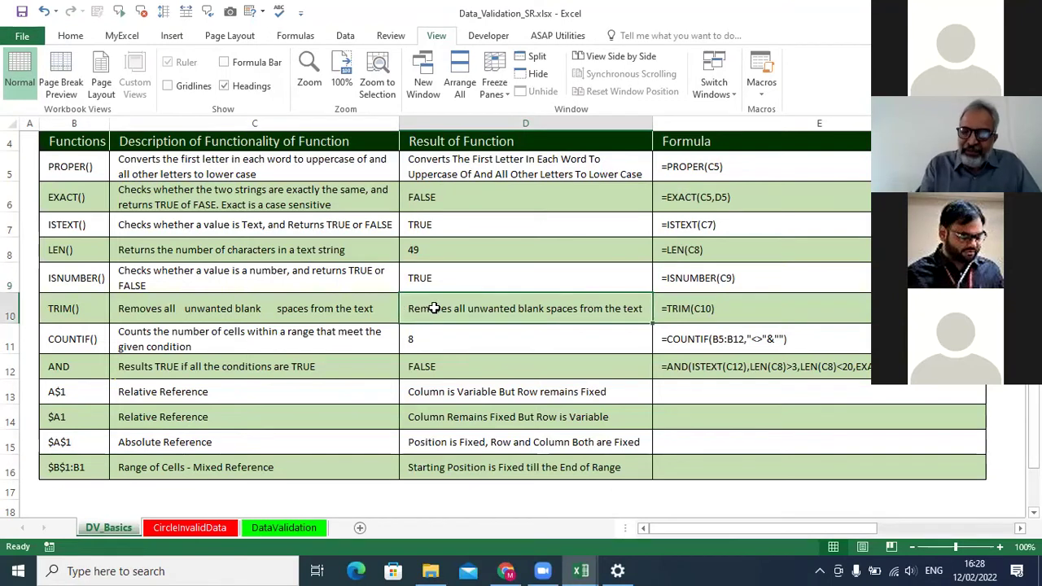
text(=trim)
key(Tab)
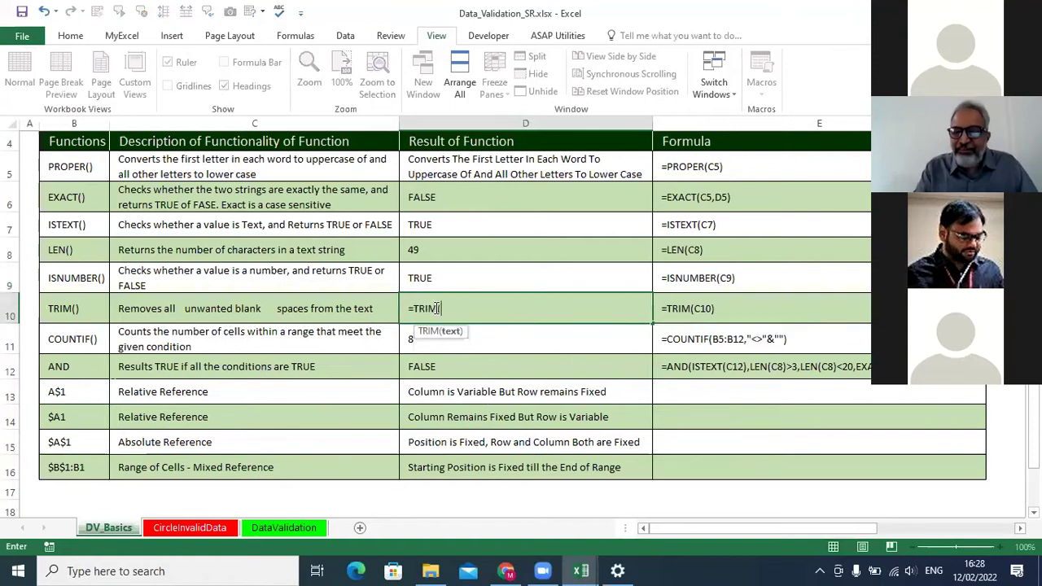
click(325, 310)
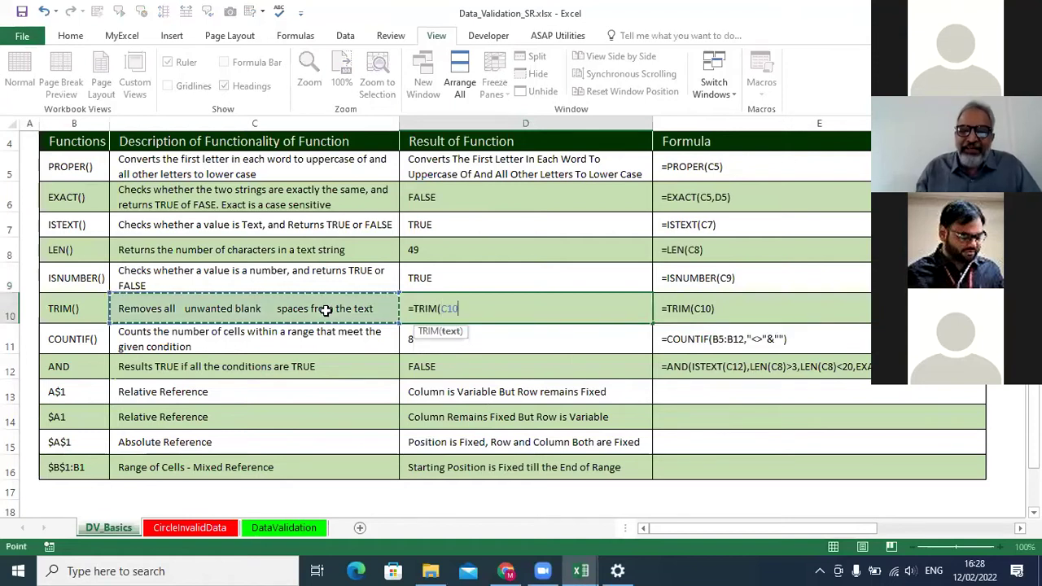
key(Return)
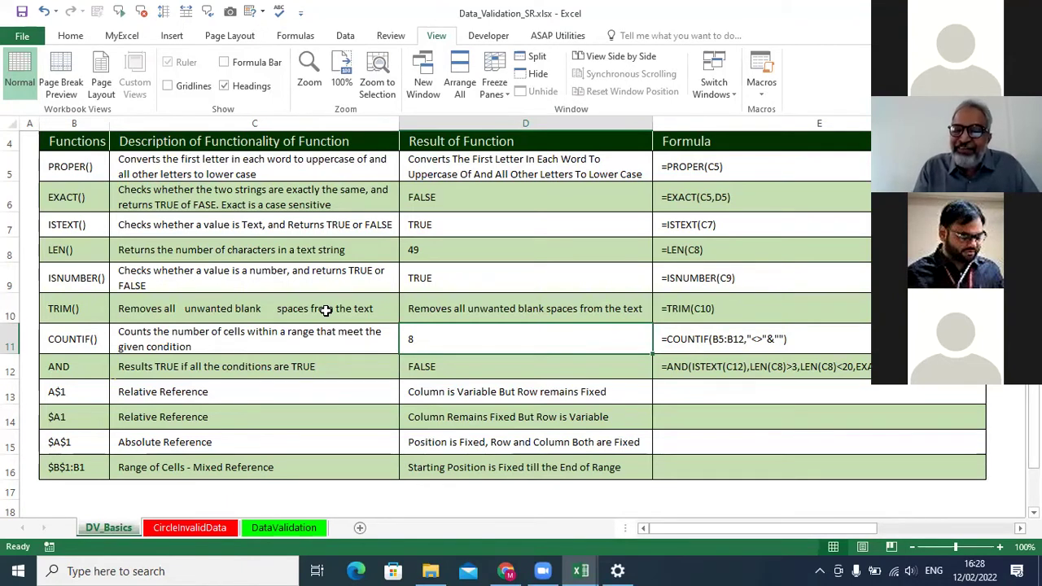
Start retyping =trim in D10, then cancel the edit.
click(429, 312)
text(=trim)
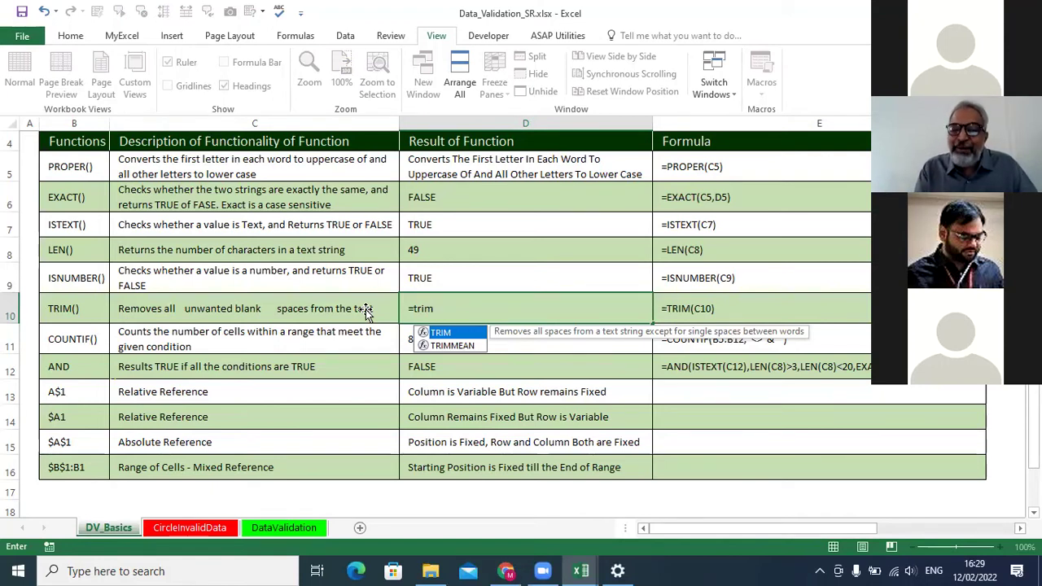
key(Escape)
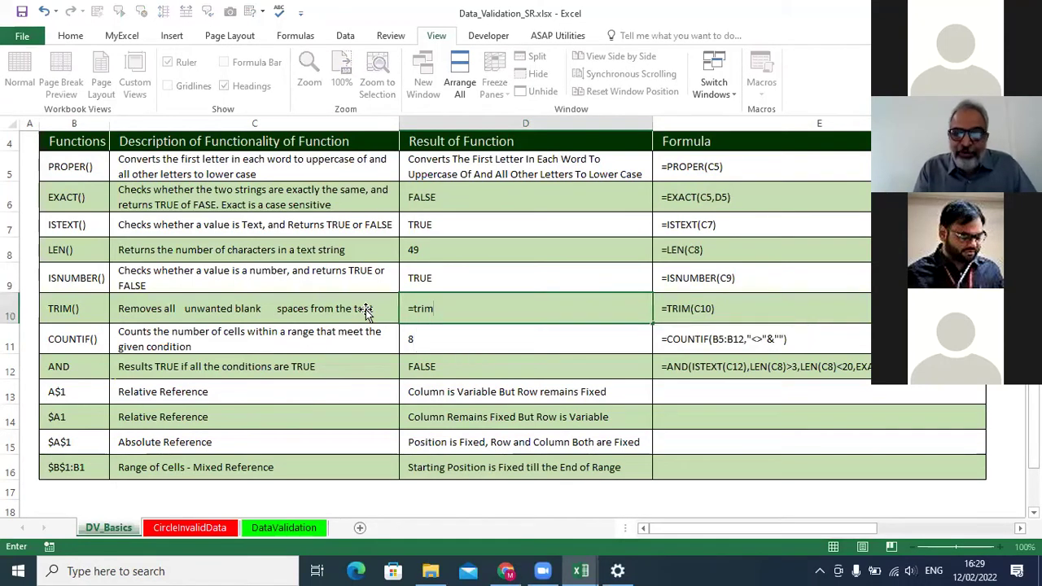
key(Escape)
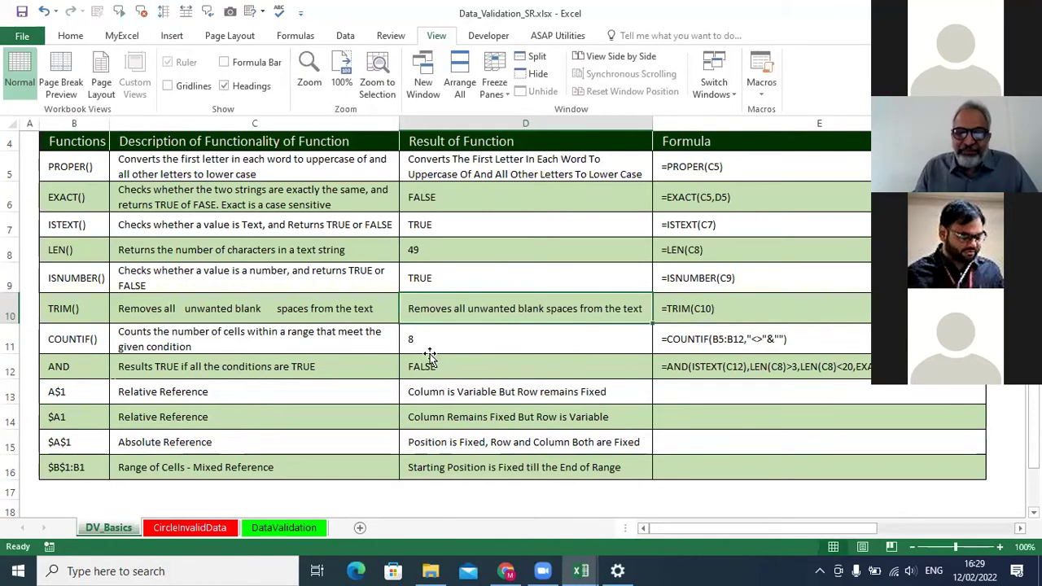
Inspect D11's COUNTIF result and the function names in column B.
click(443, 347)
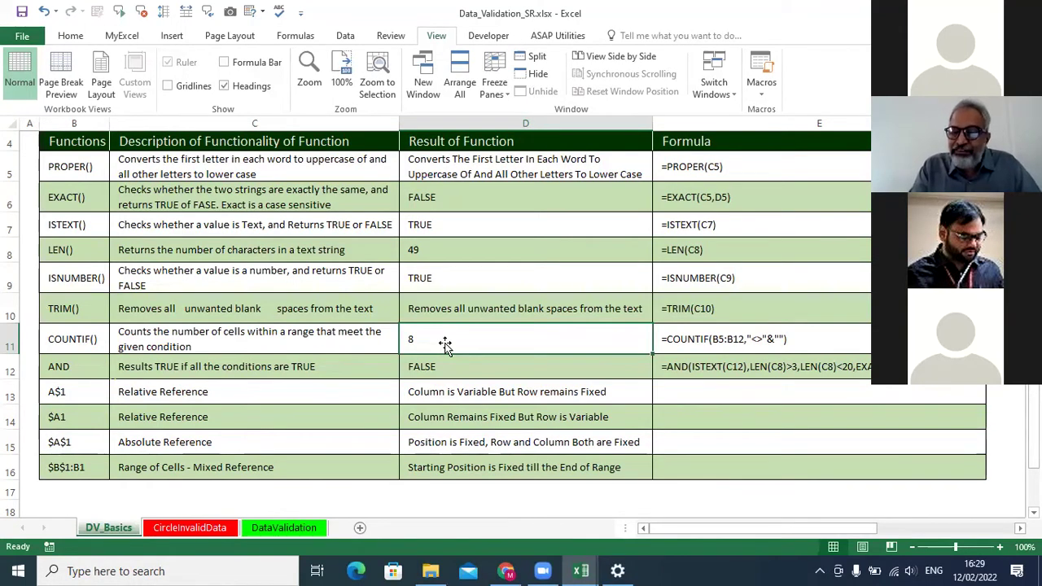
drag(84, 167, 77, 467)
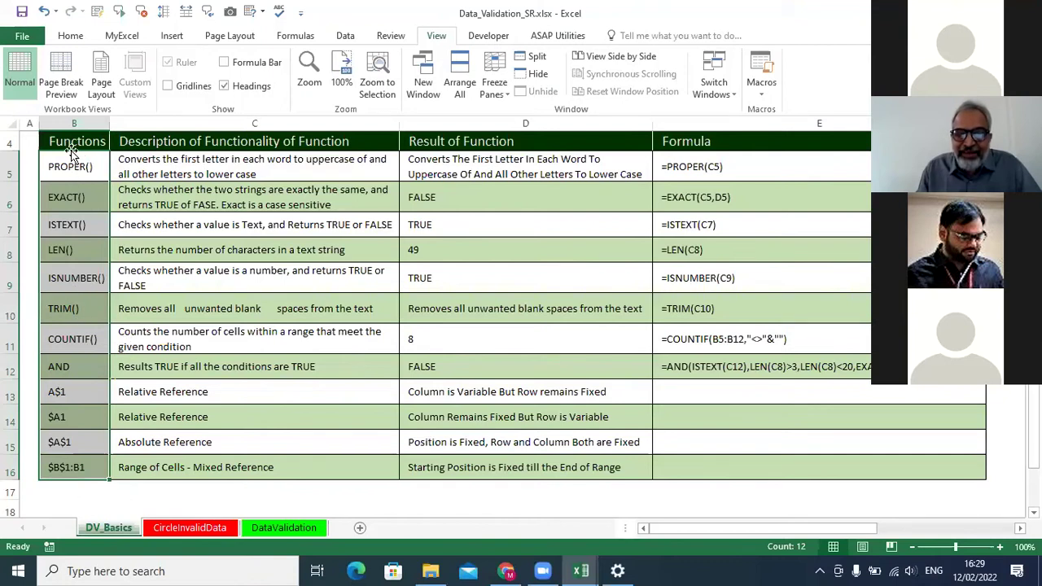
click(440, 350)
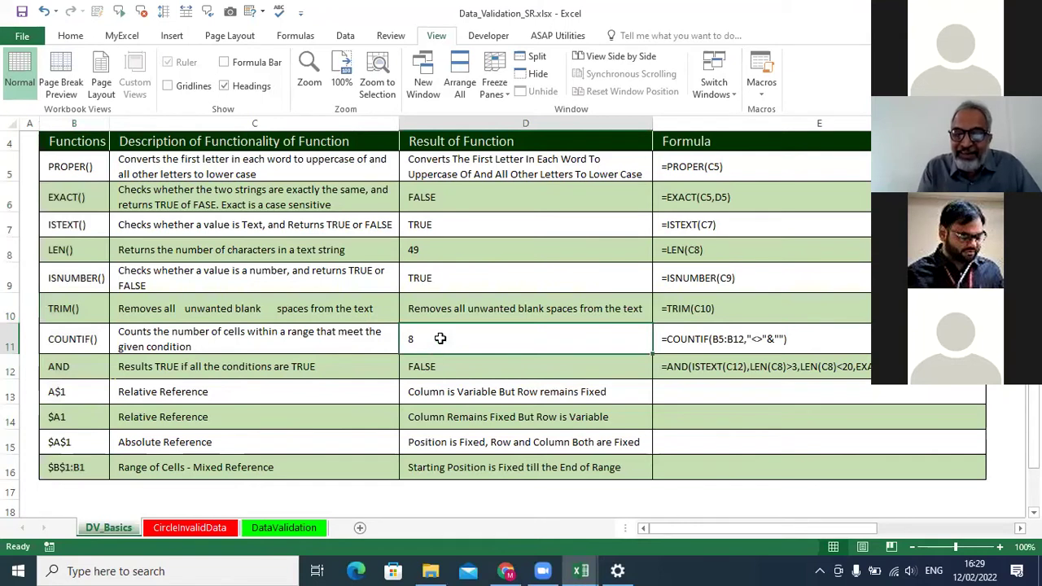
Enter =COUNTIF(B5:B16,"<>"&"") in D11, counting 12 non-blank function names.
text(=)
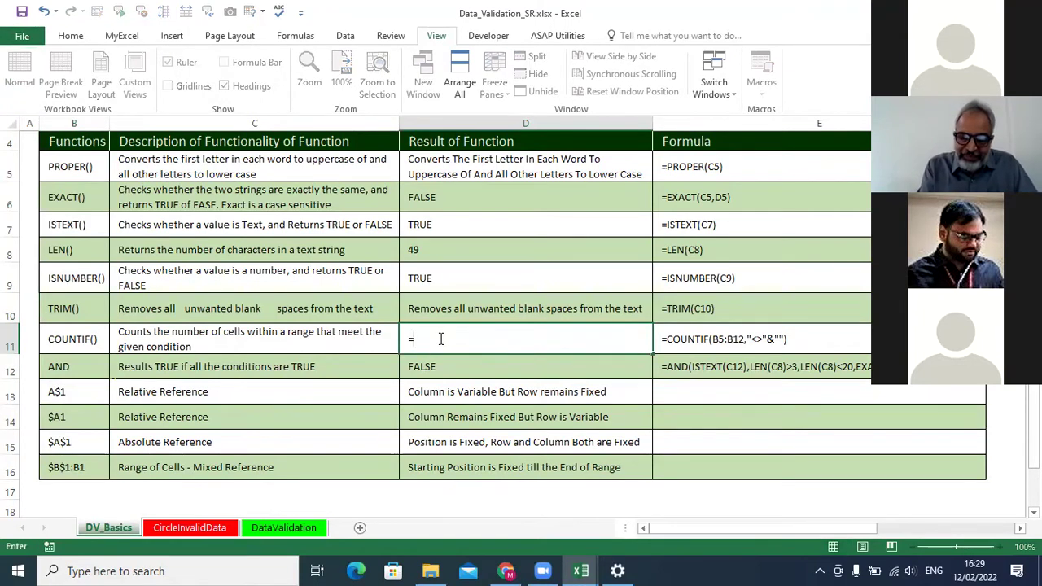
text(count)
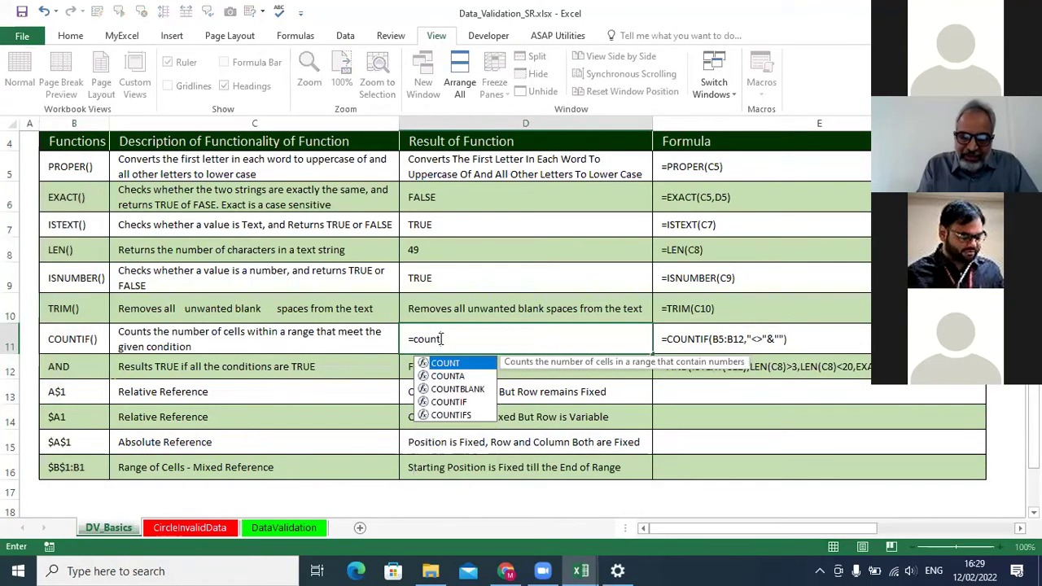
text(if)
key(Tab)
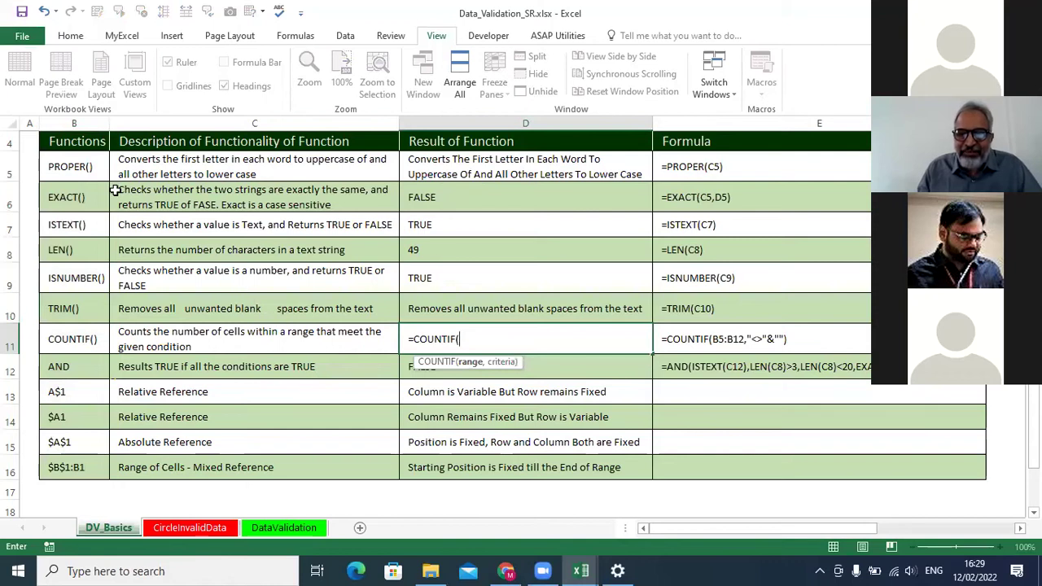
drag(81, 167, 72, 464)
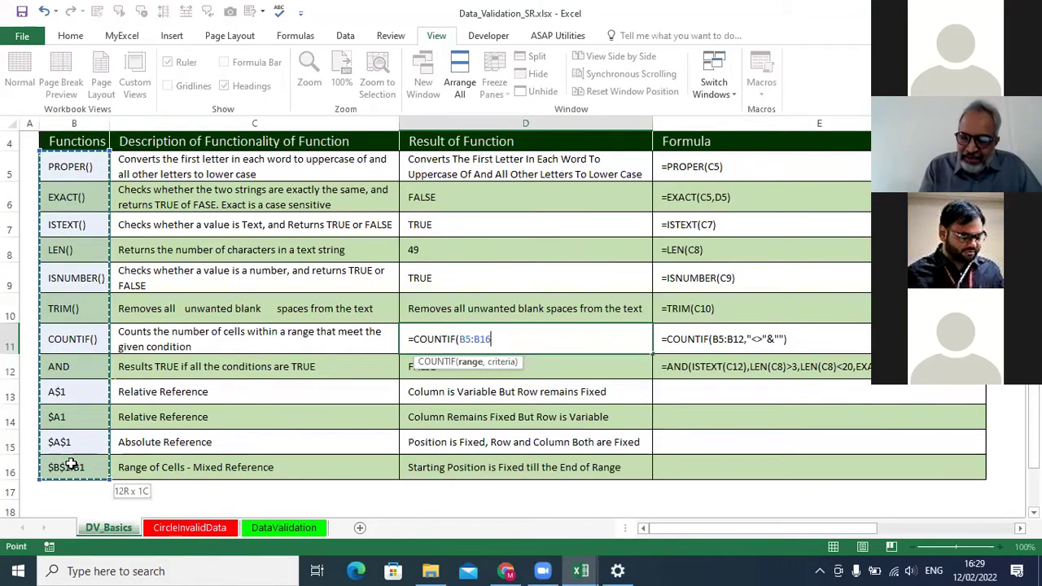
text(,)
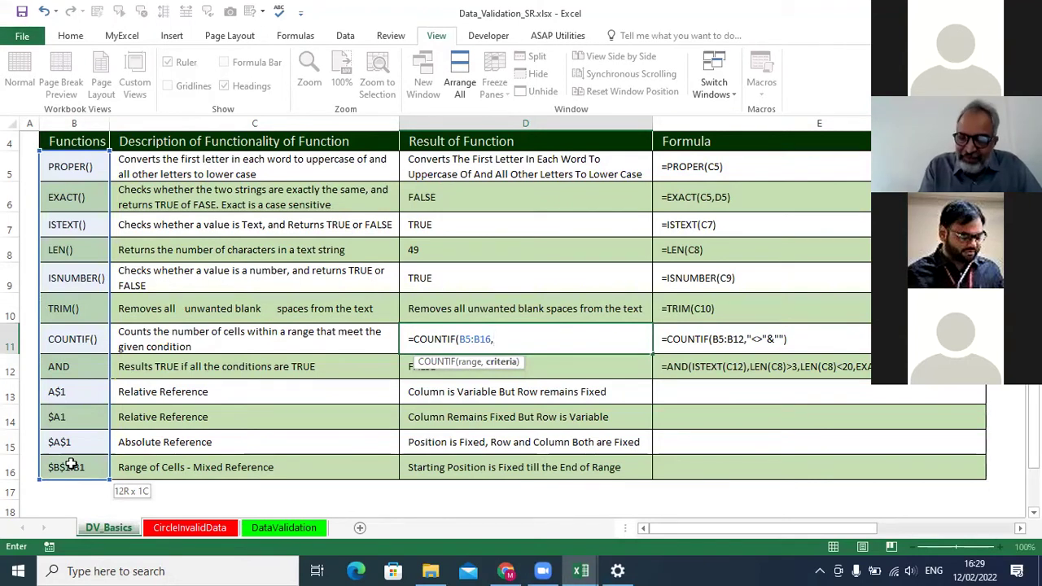
text(")
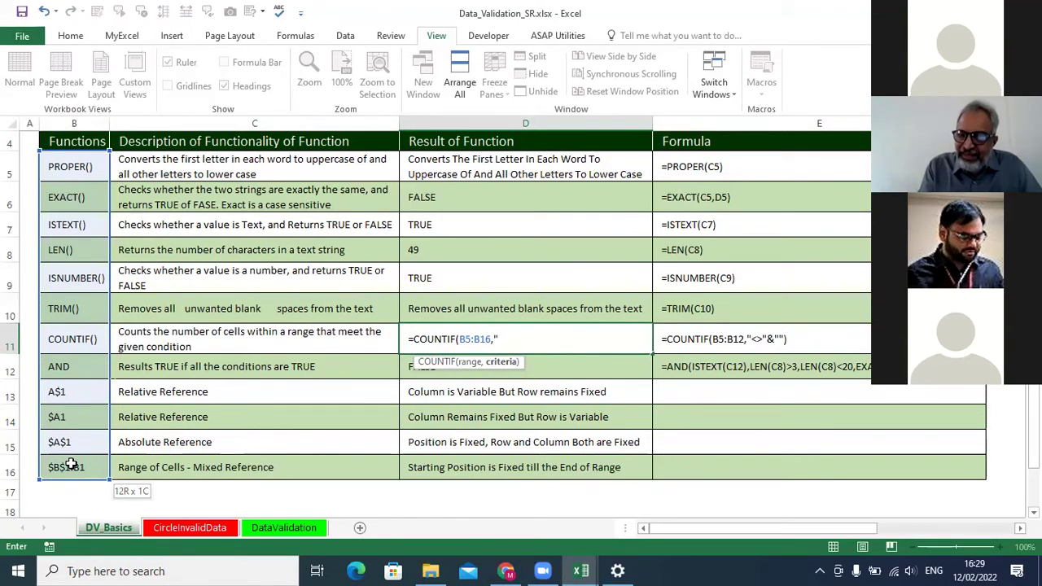
text(<>)
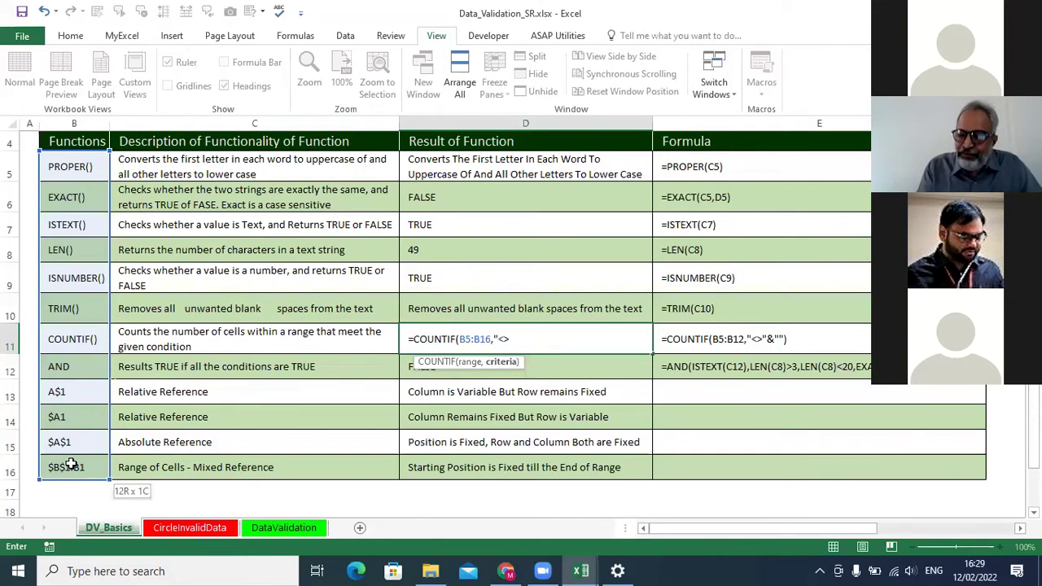
text(")
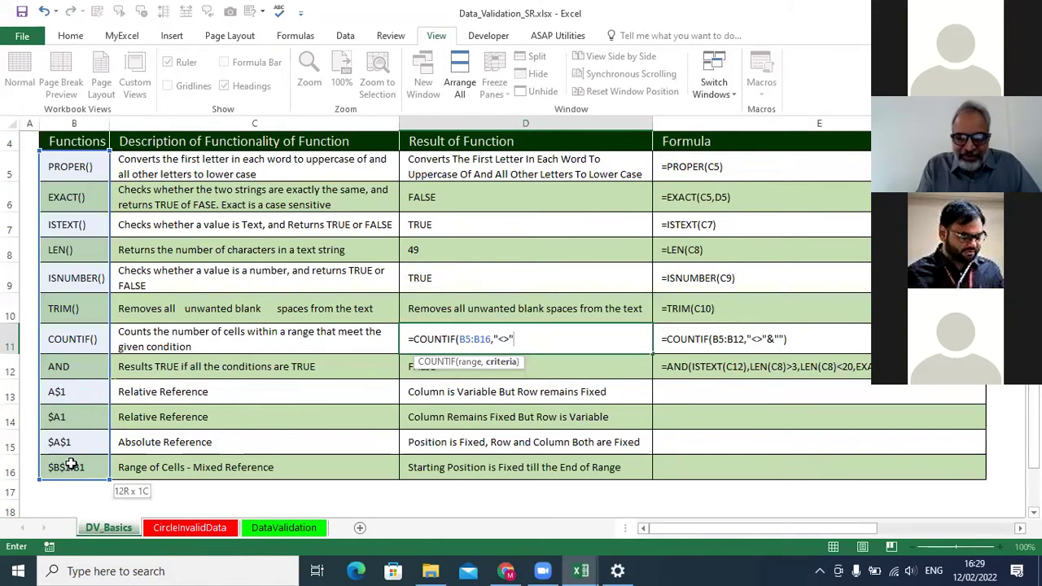
text(&)
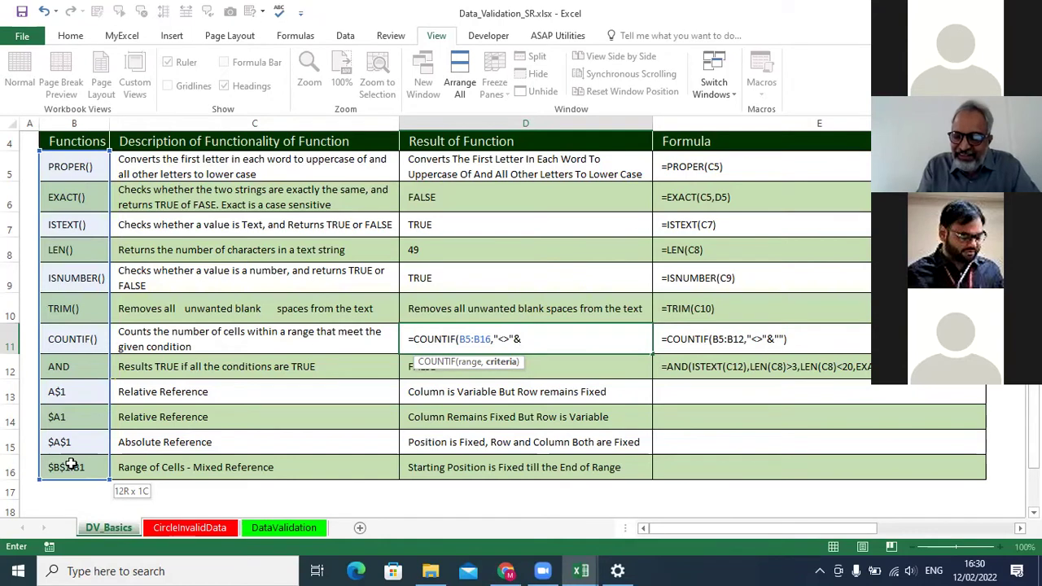
text("")
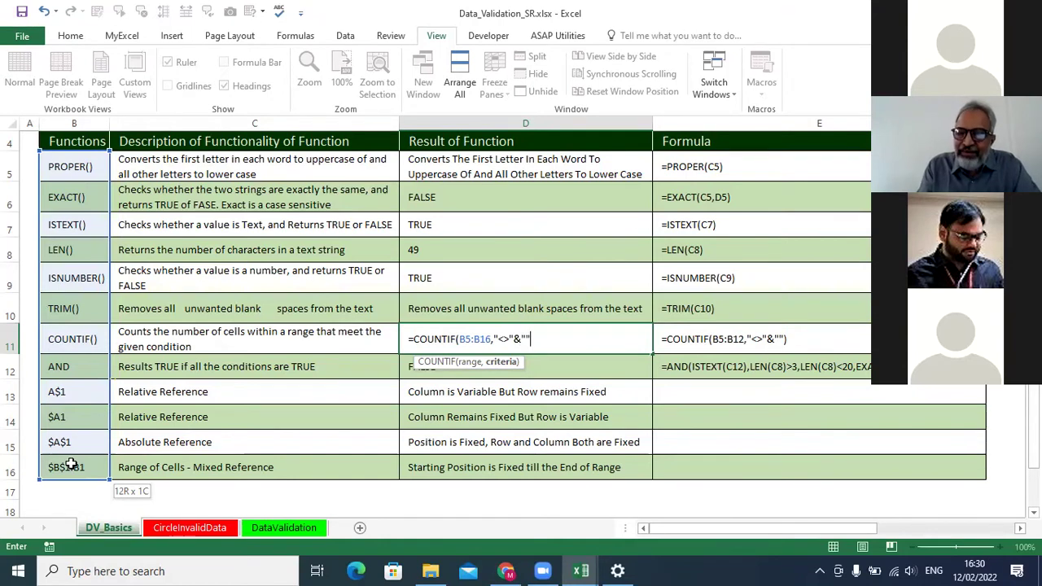
text())
key(Return)
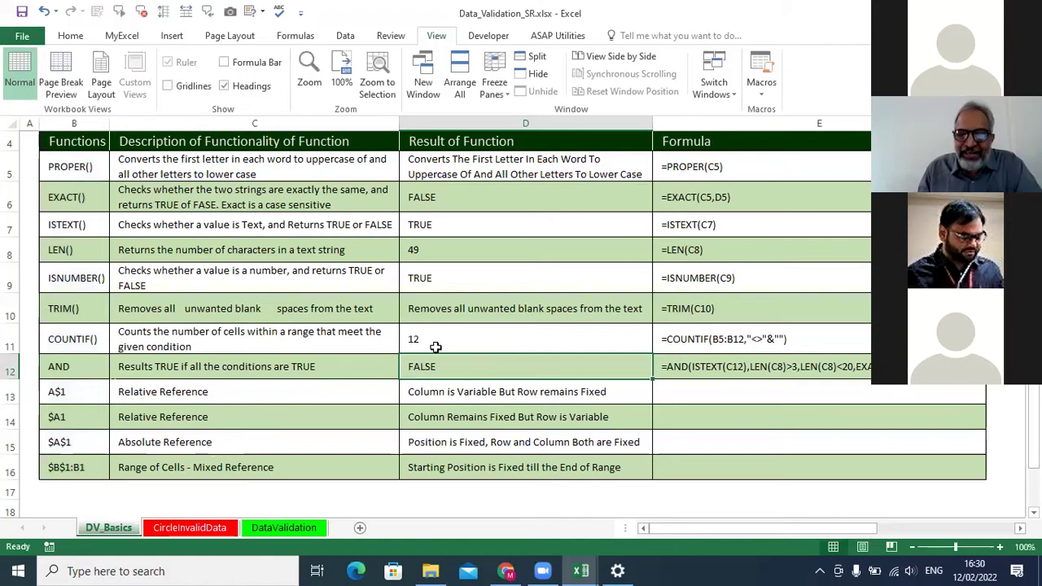
click(78, 310)
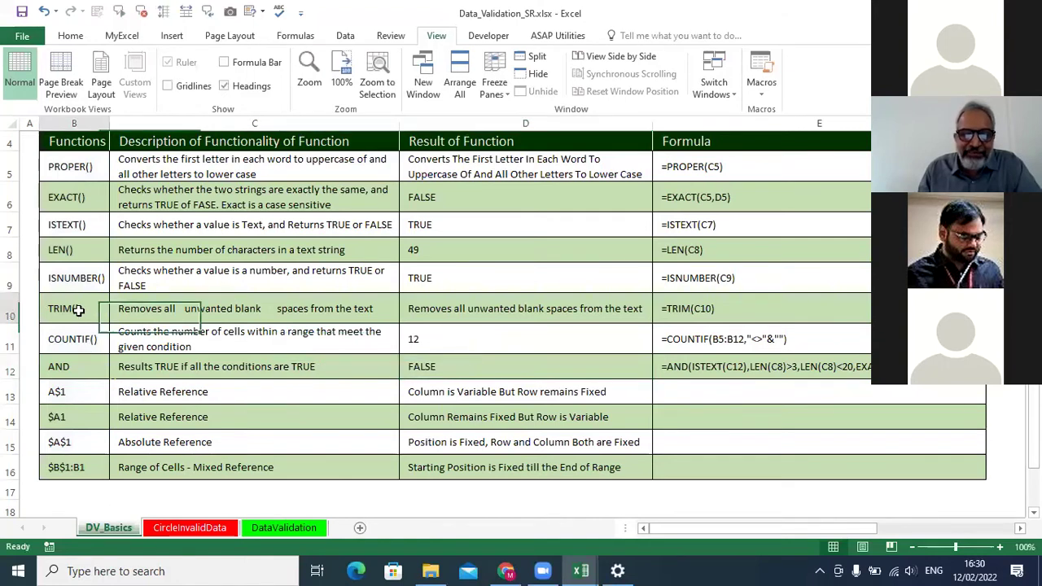
key(Delete)
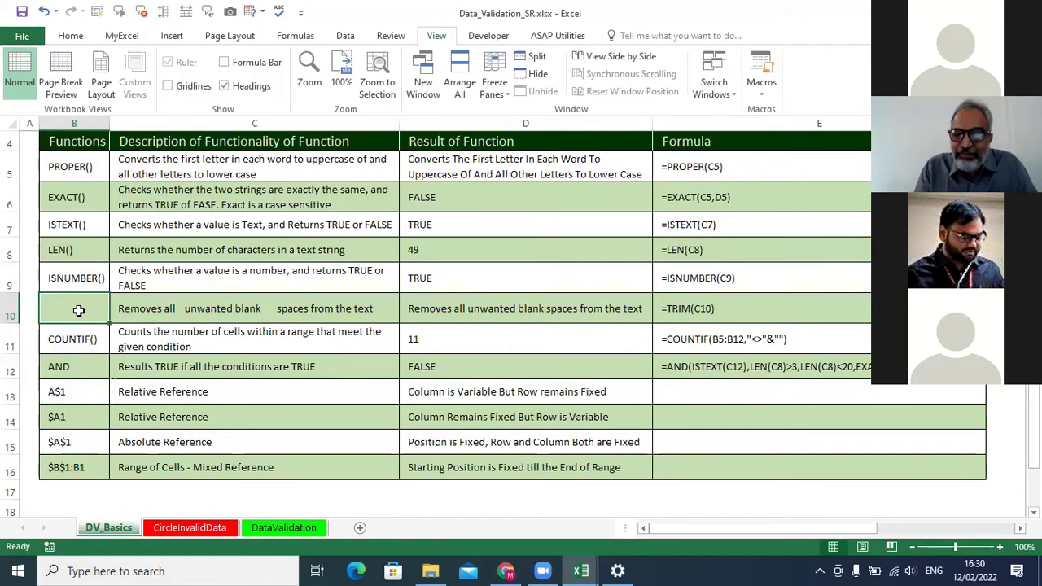
key(ctrl+z)
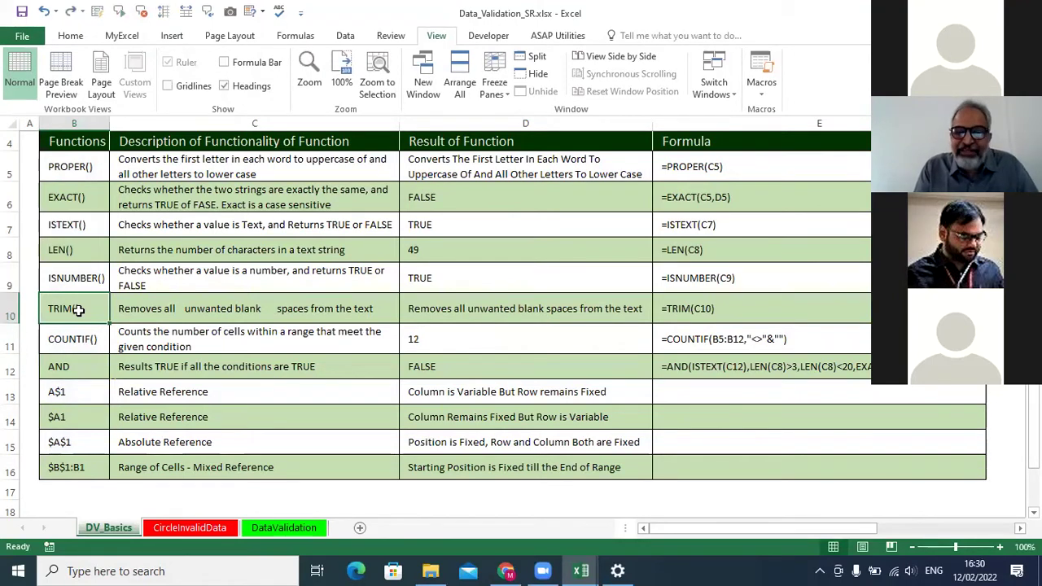
click(430, 337)
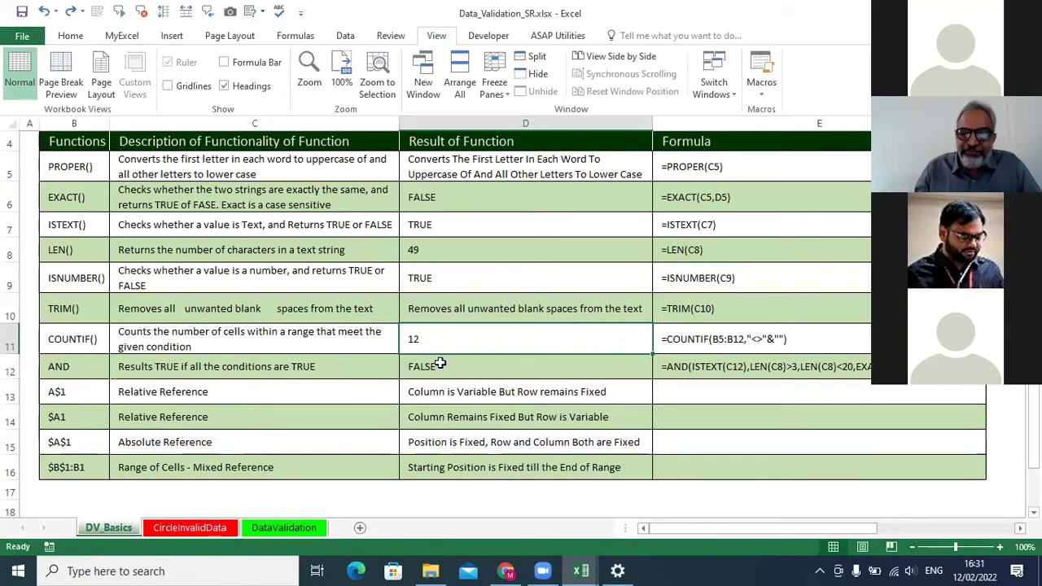
click(440, 364)
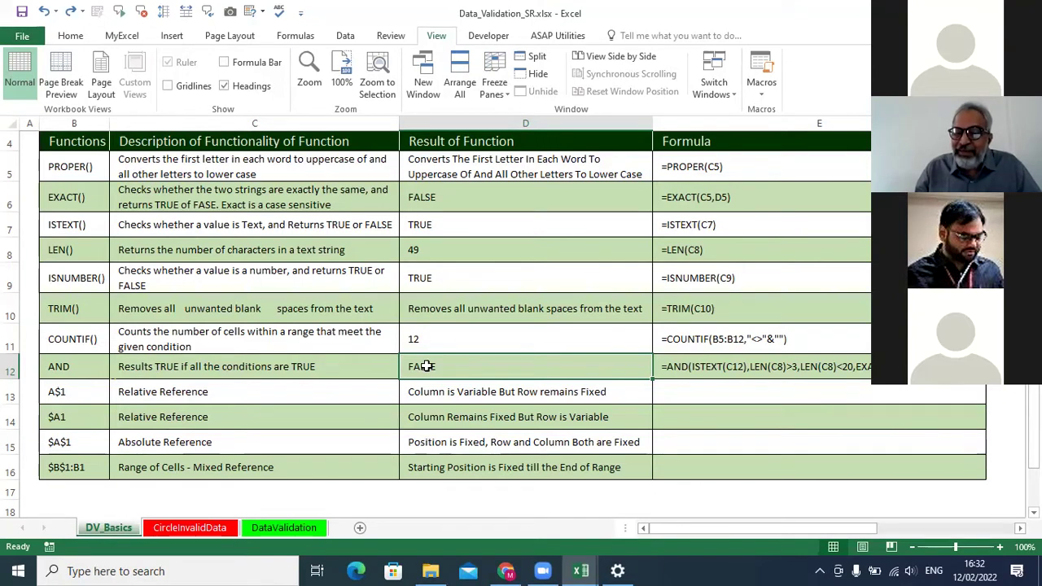
Type =AND( in D12 with ISTEXT(C12) as its first condition.
text(=)
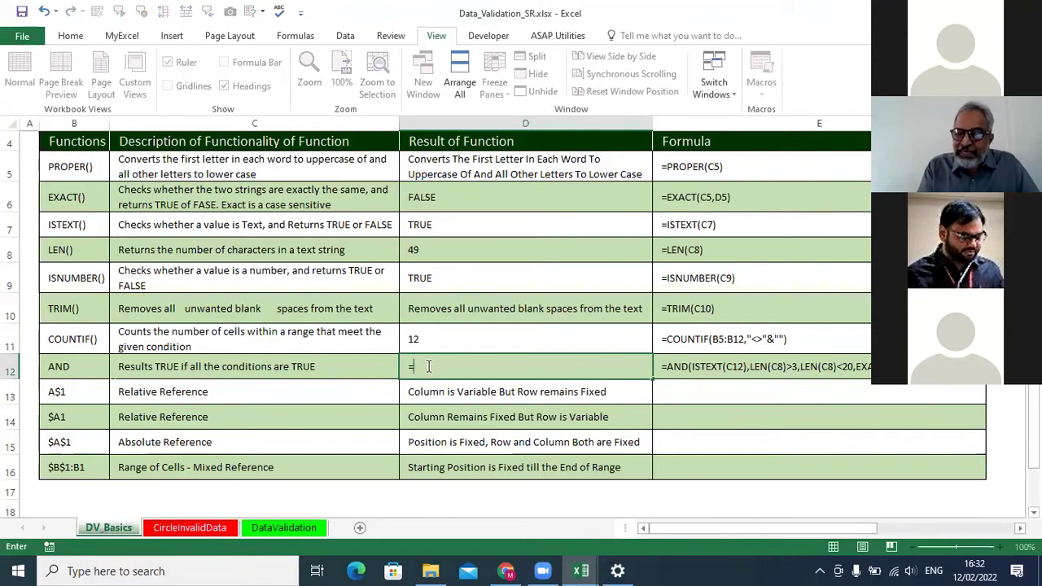
text(and)
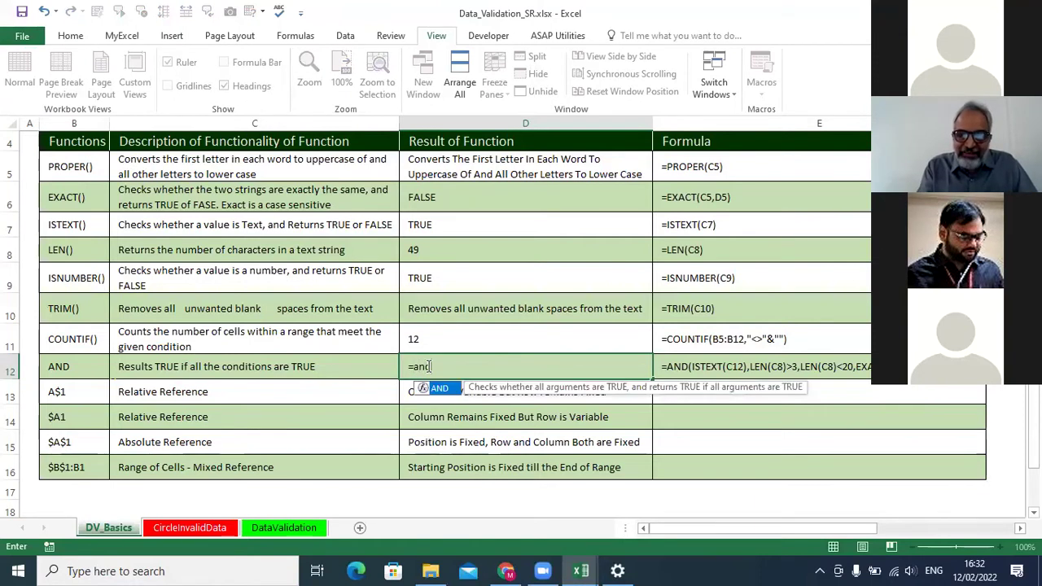
key(Tab)
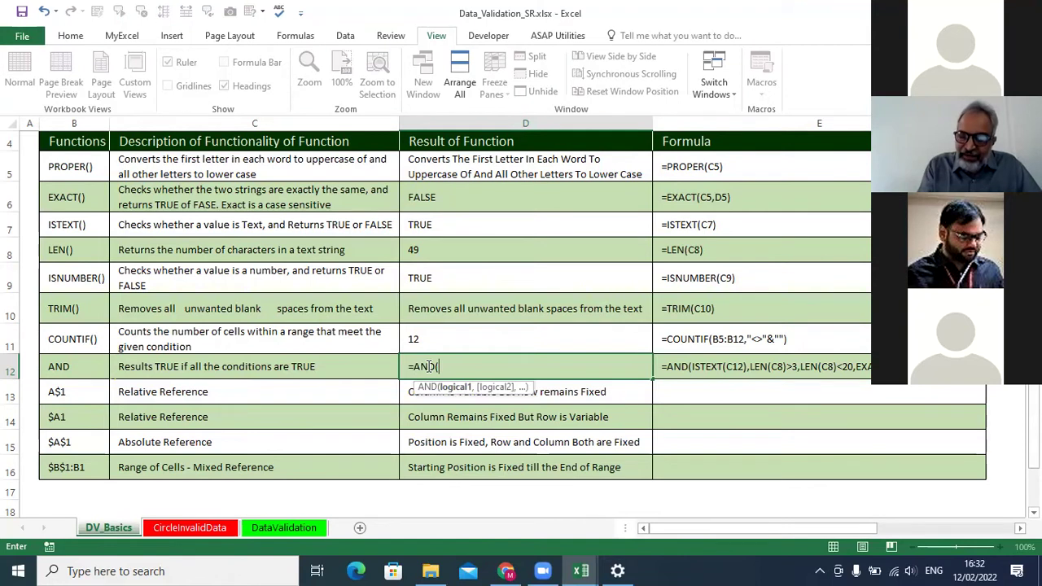
text())
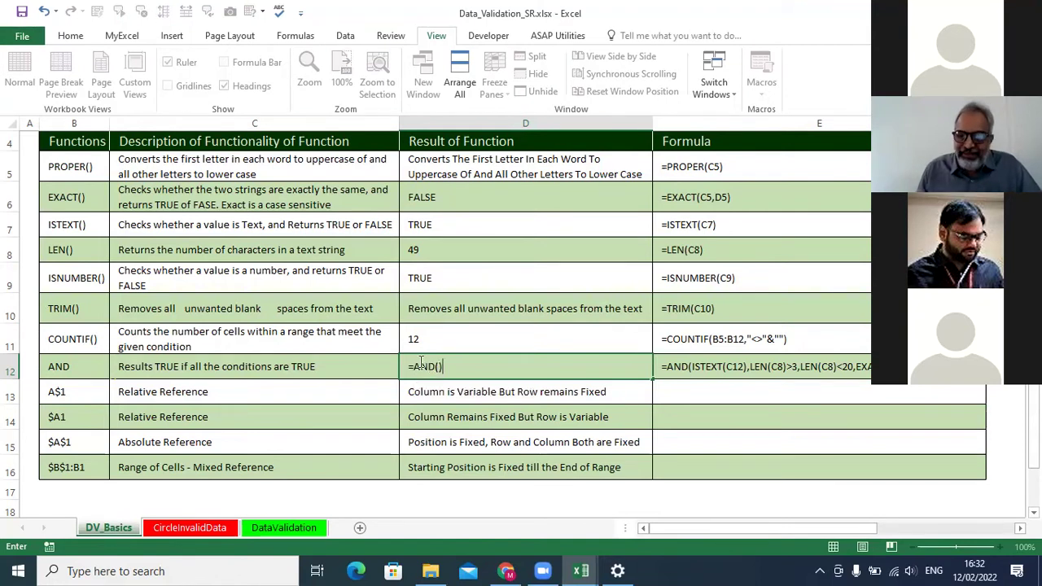
click(439, 367)
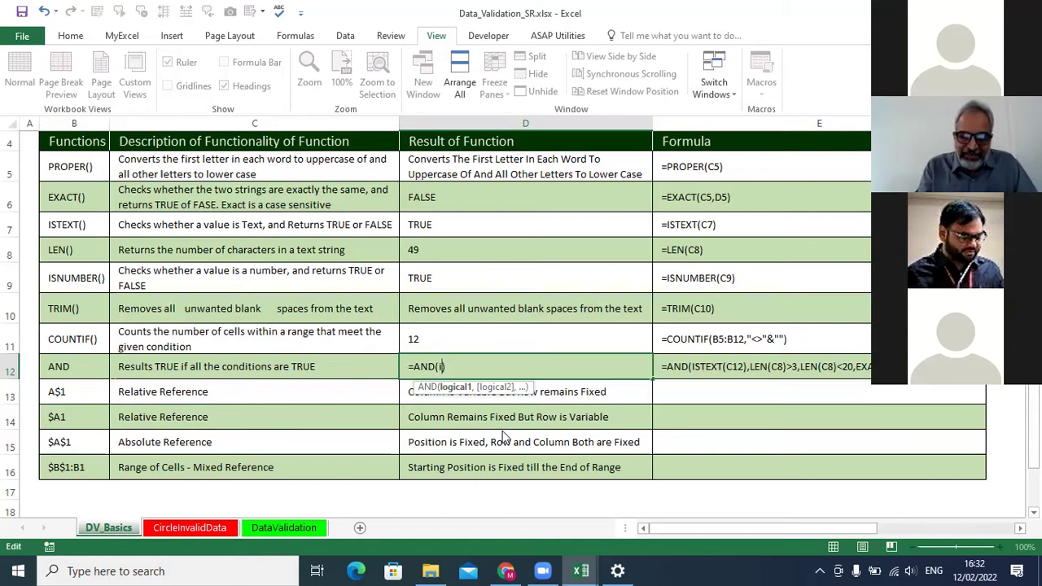
text(istext)
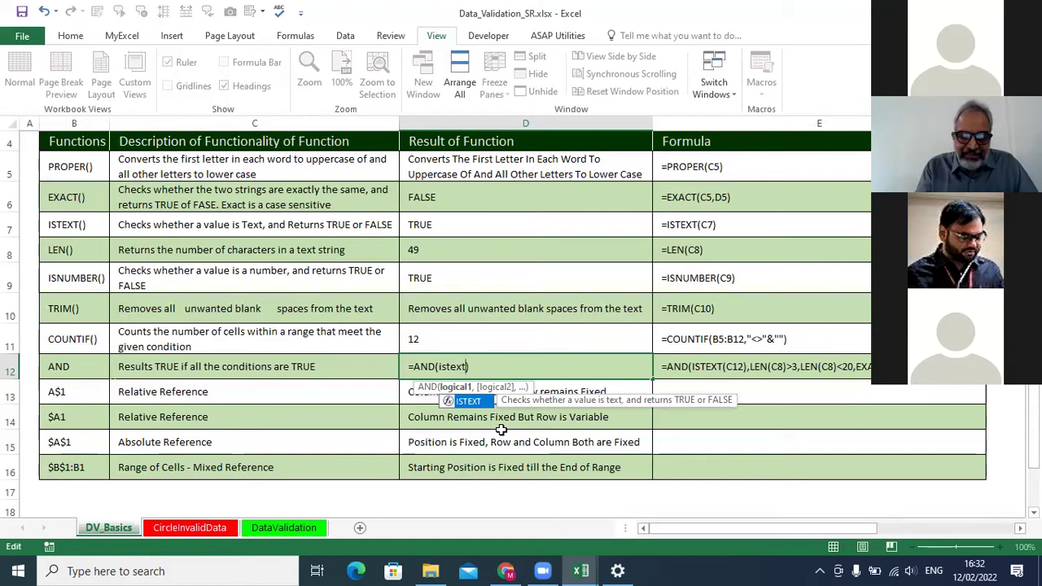
key(Tab)
click(313, 367)
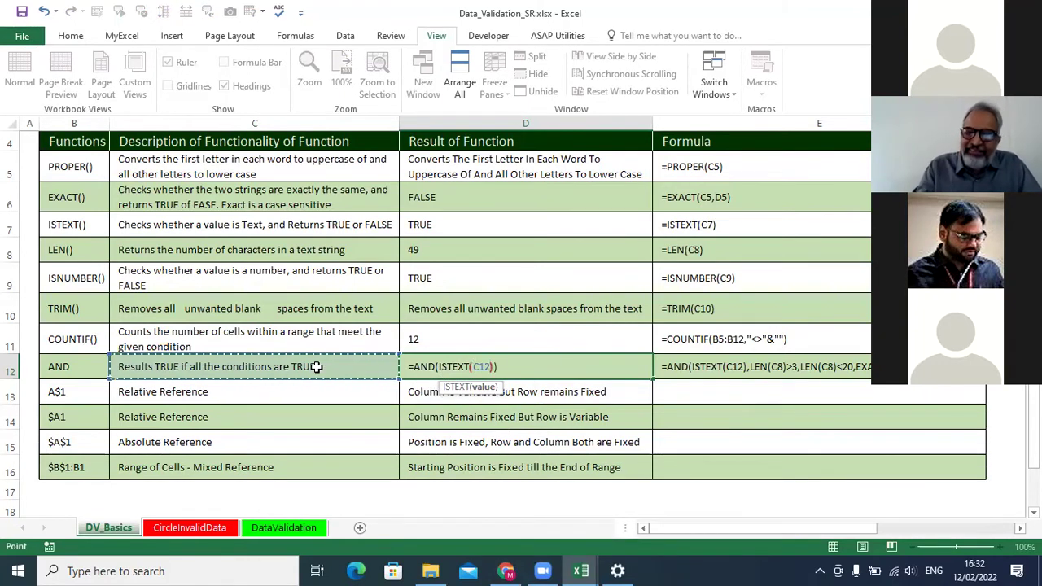
text())
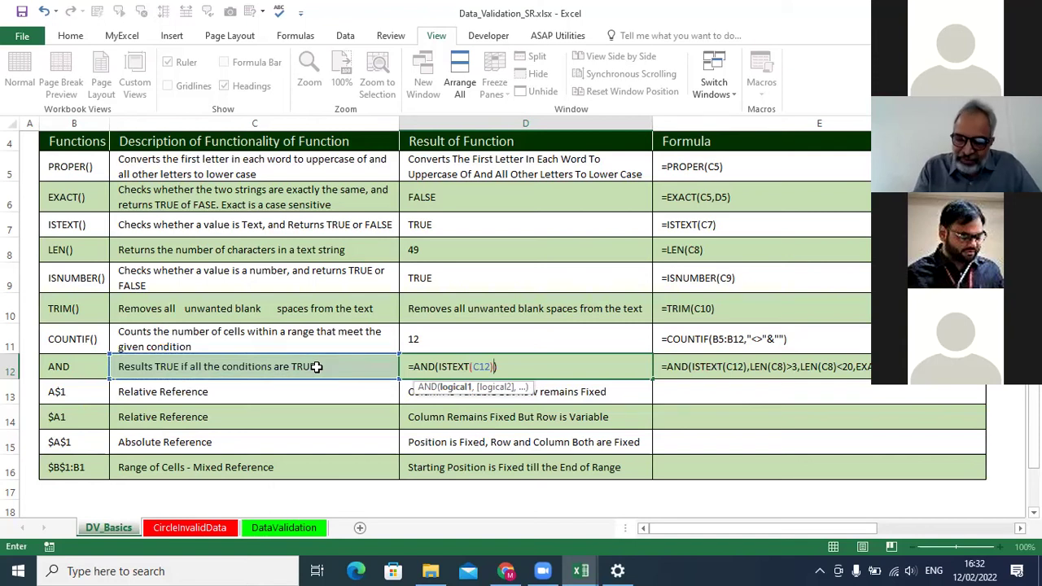
text(,)
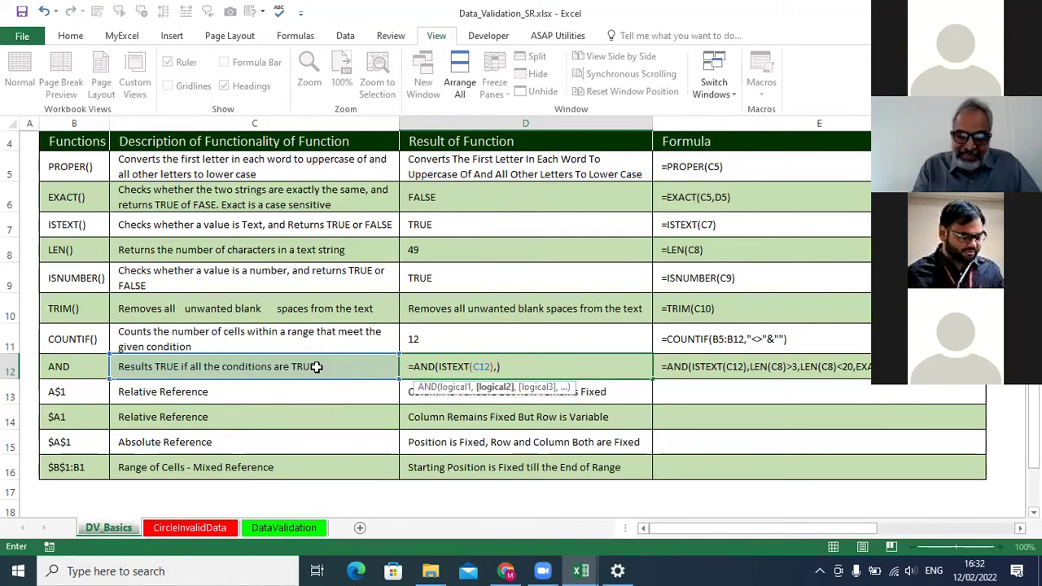
Add LEN(C12)>2 and LEN(C12)<25 as conditions in the AND formula.
text(len)
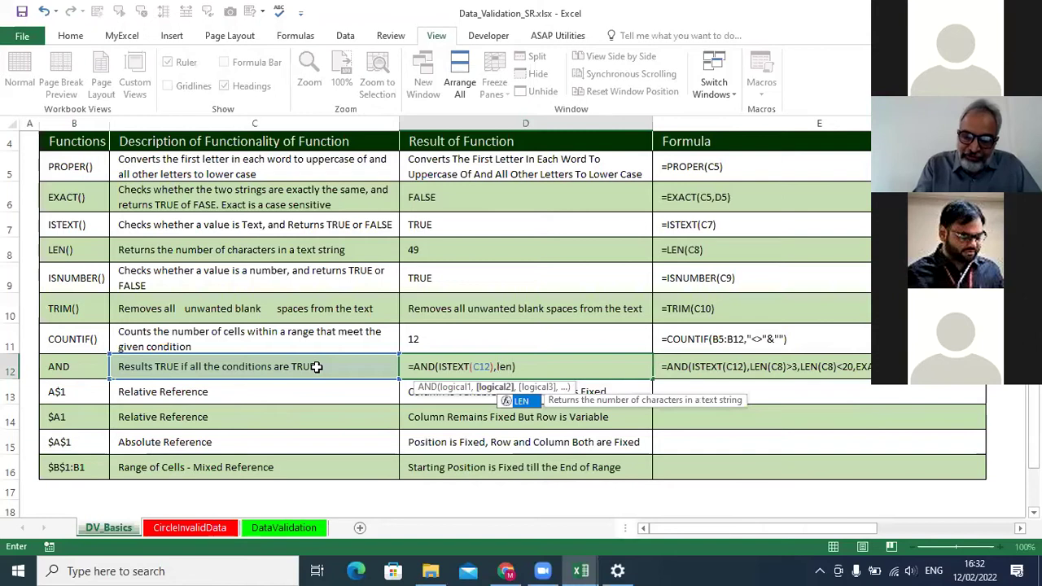
text(())
click(316, 368)
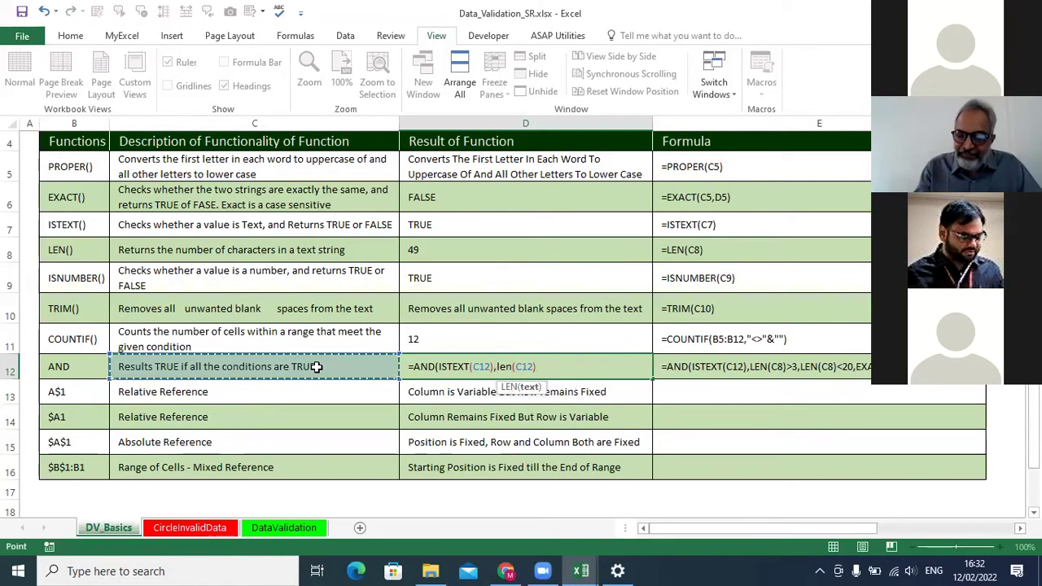
text())
text(>2)
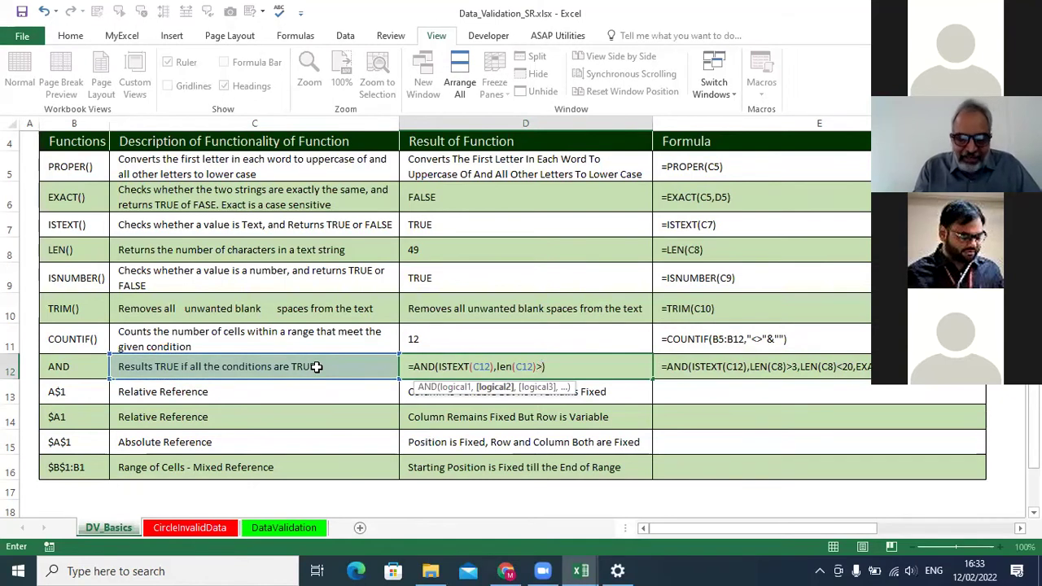
text(,)
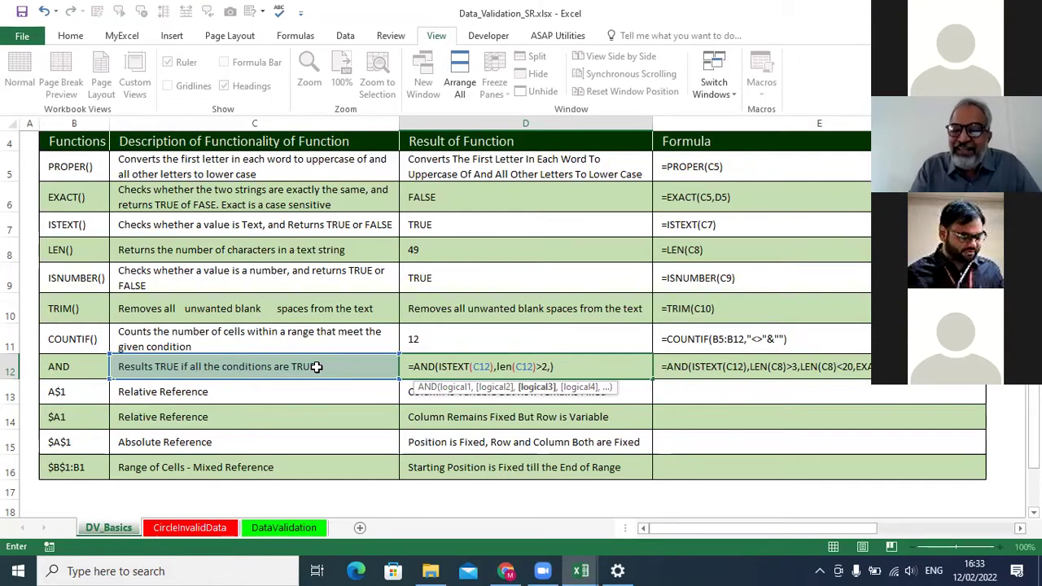
text(len()
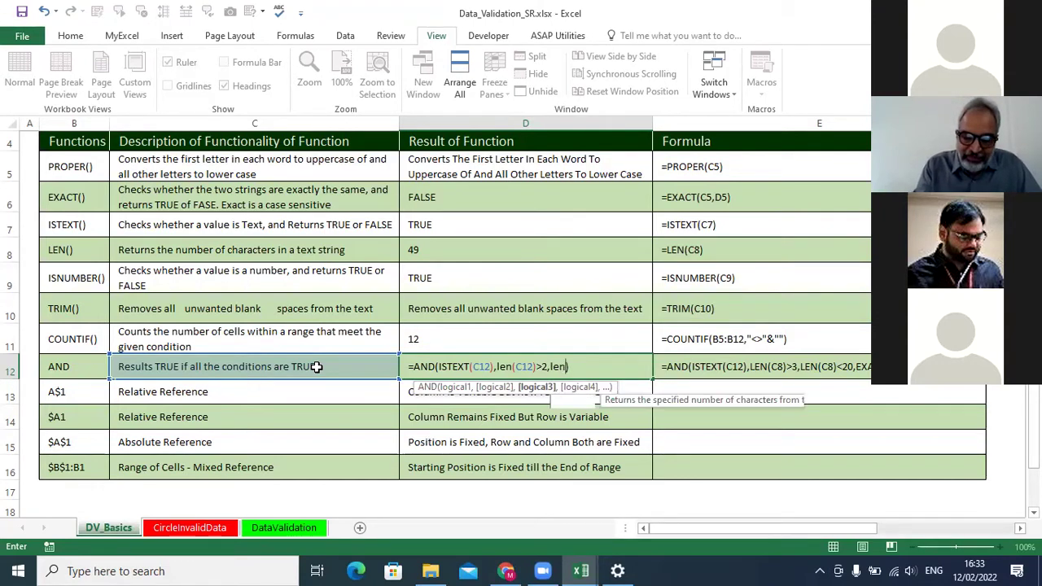
click(275, 366)
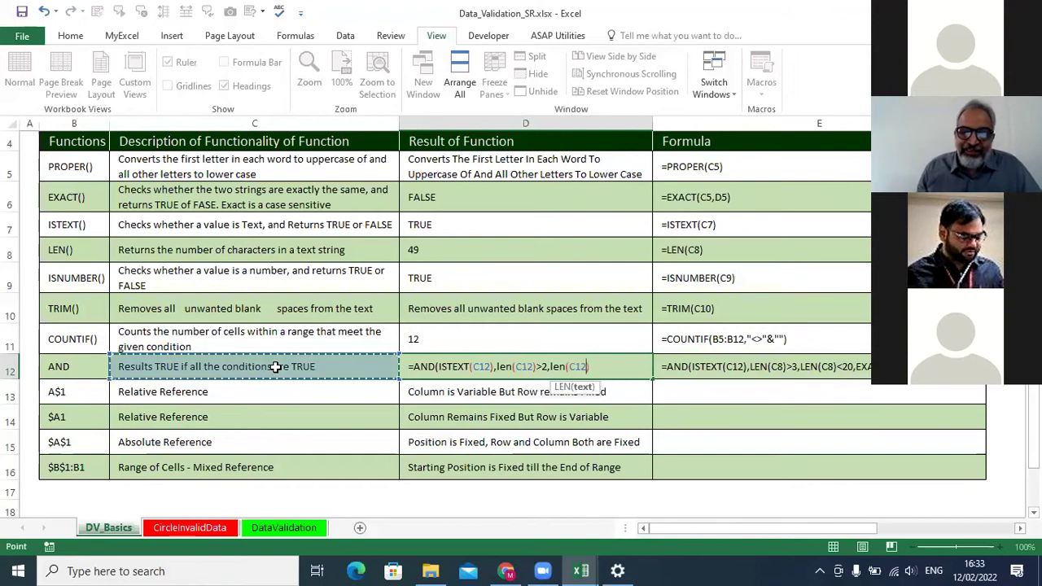
text()<25)
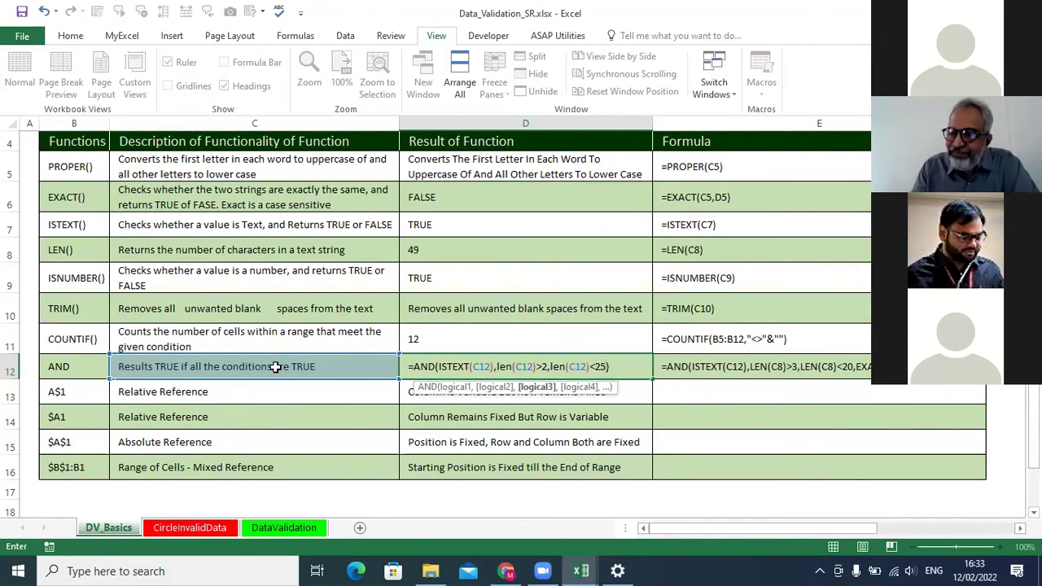
text(,)
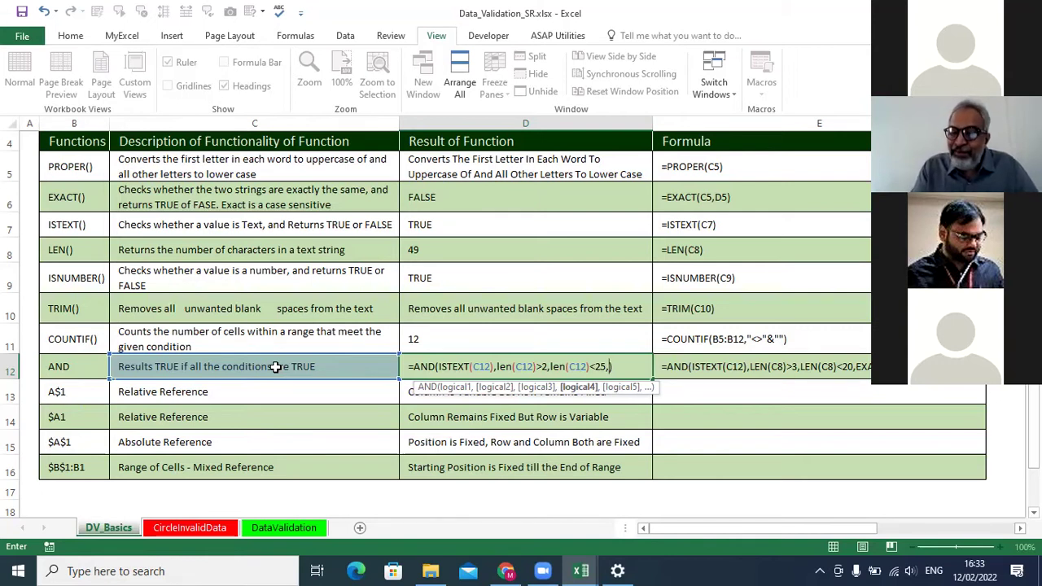
Add EXACT(C12,PROPER(C12)) as the last condition and commit; D12 returns FALSE.
text(exac)
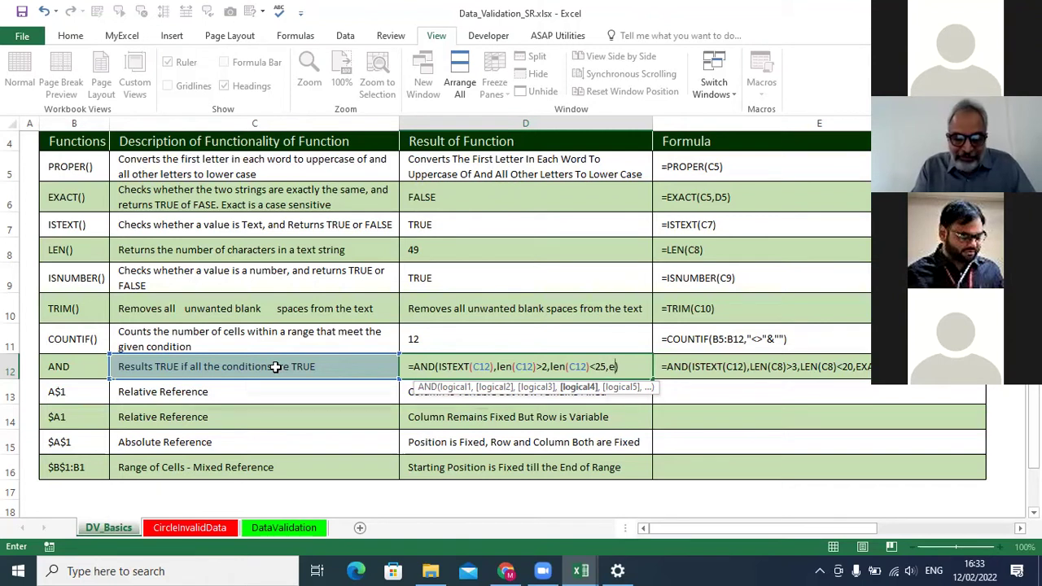
text(t)
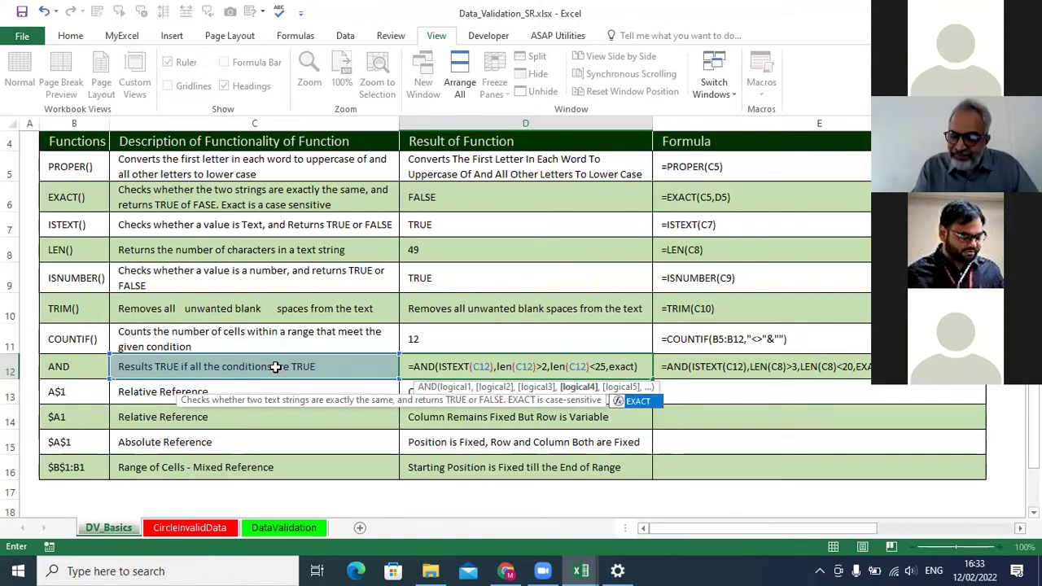
text(()
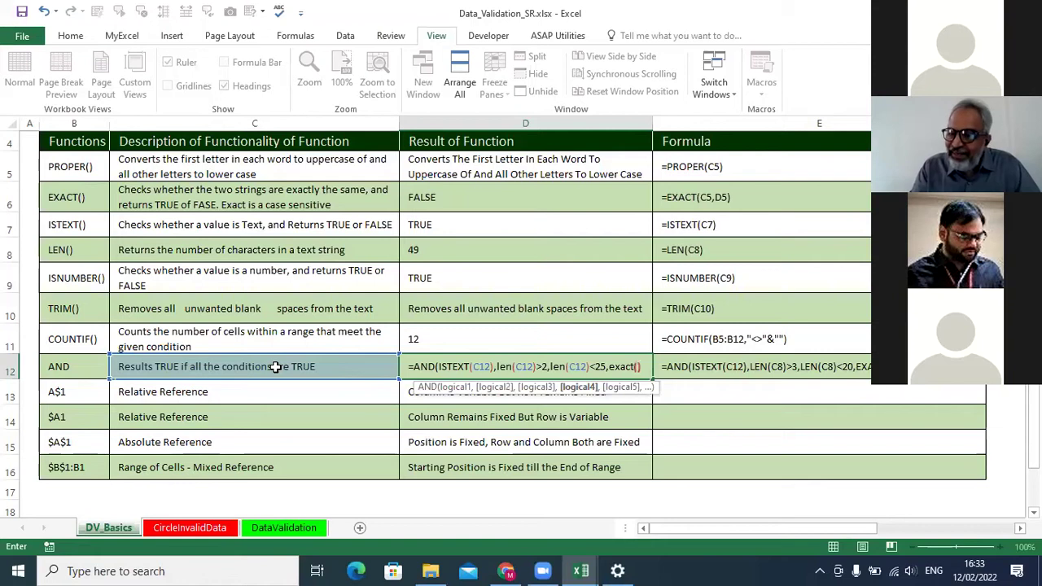
click(275, 366)
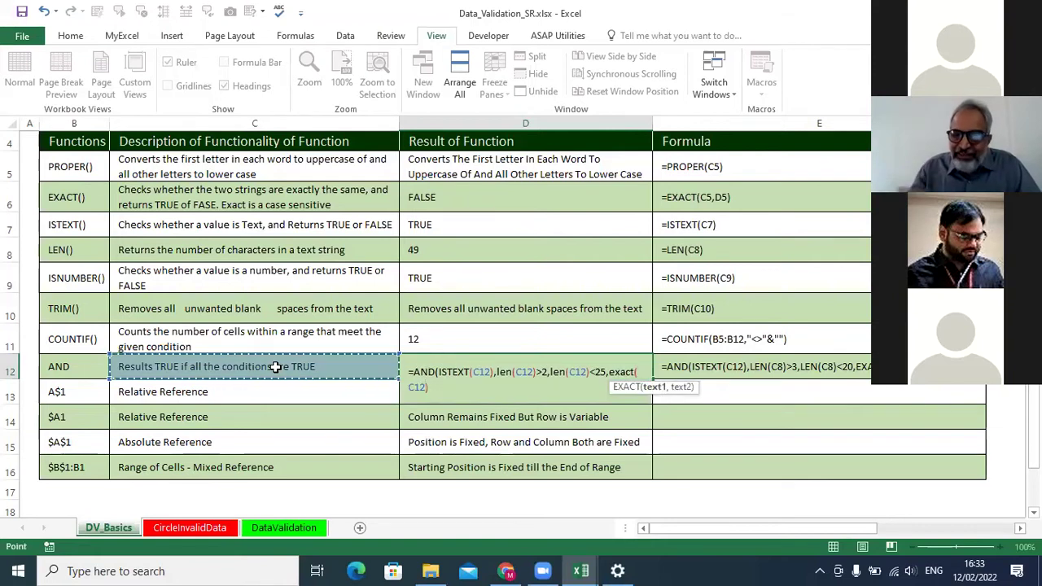
text(,)
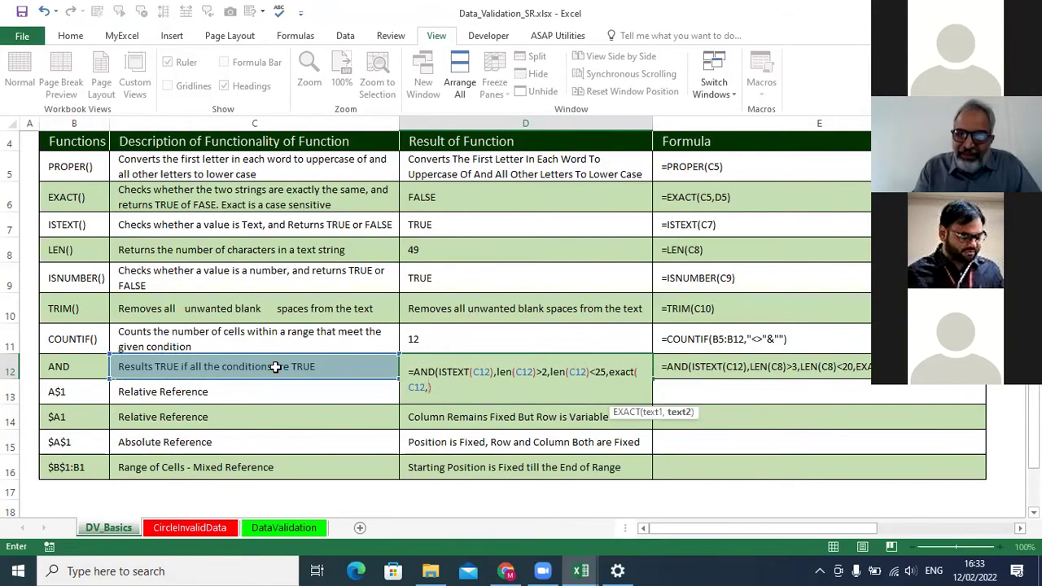
text(proper)
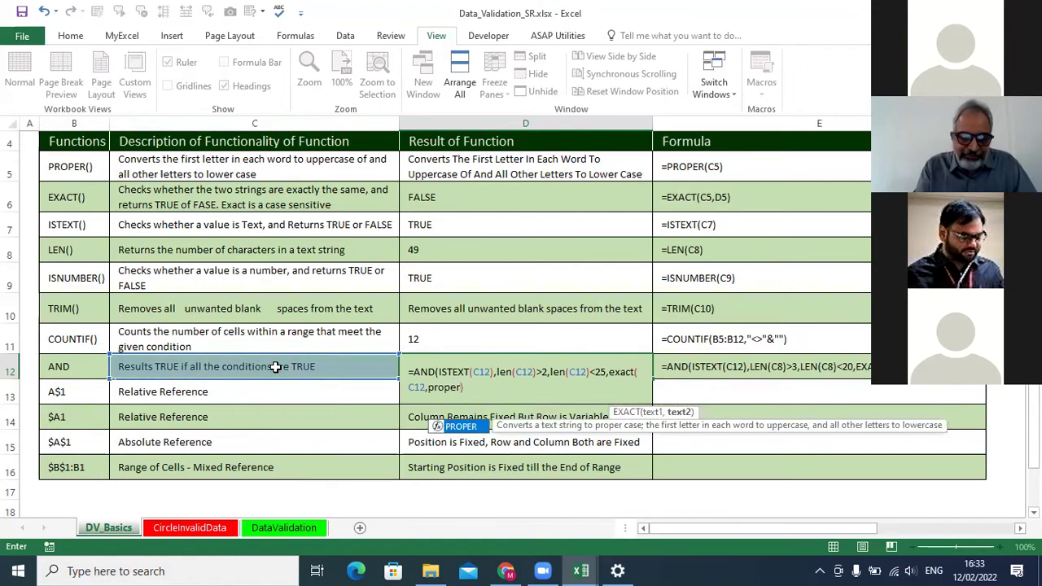
key(Tab)
click(275, 367)
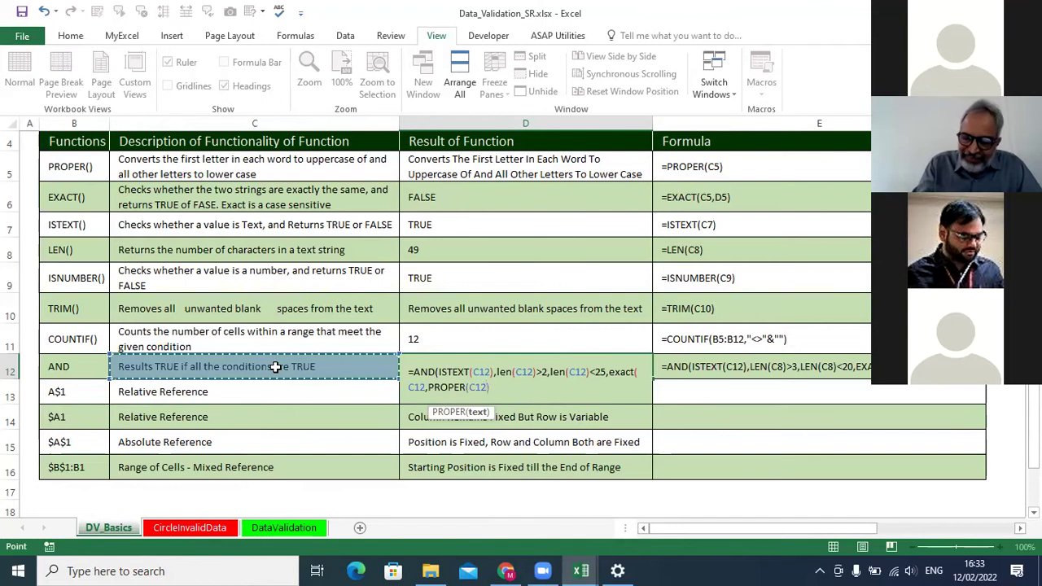
text())
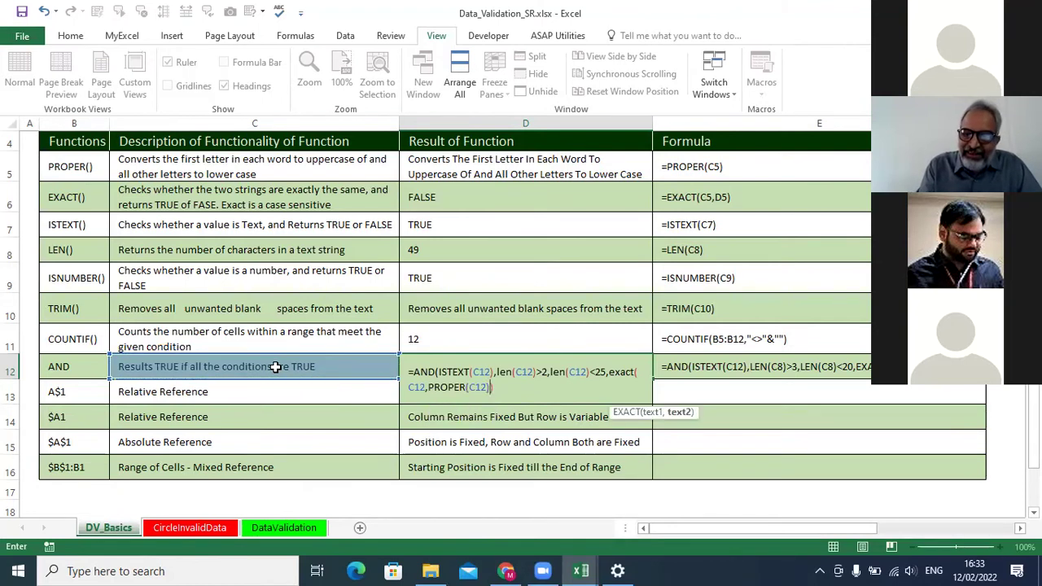
key(Return)
key(Return)
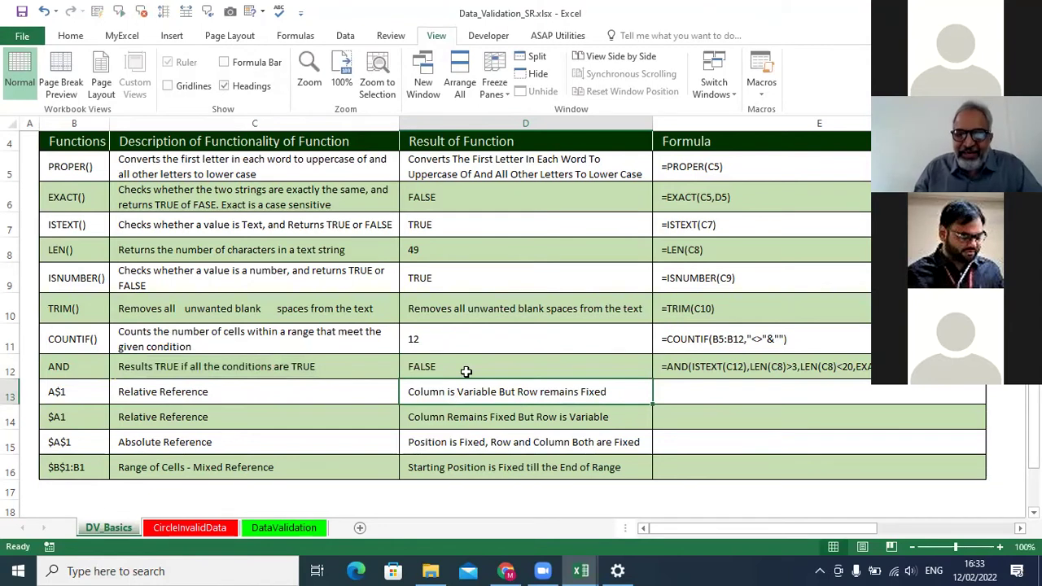
click(465, 371)
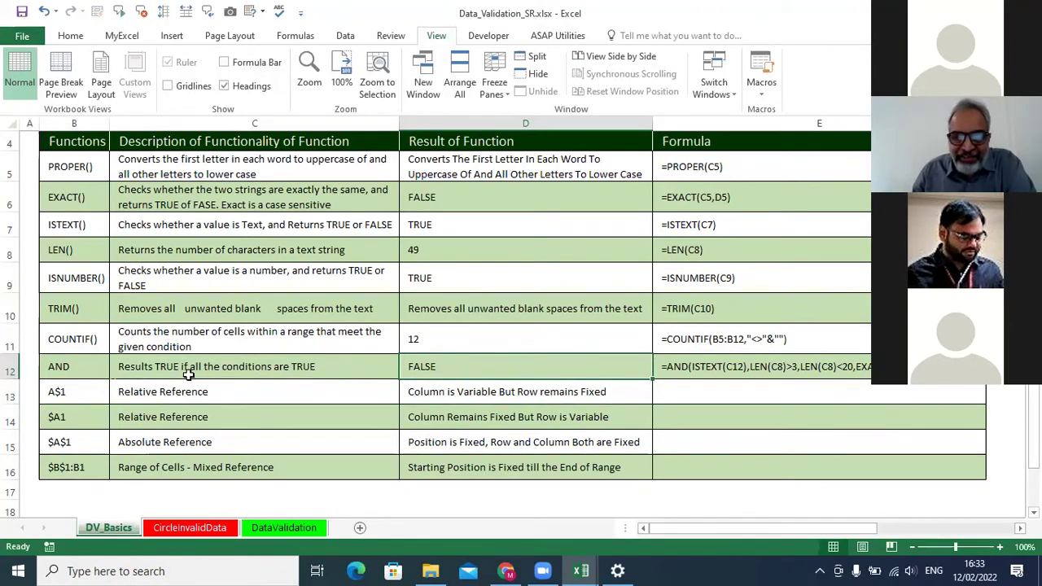
Compare the AND description in C12 with the result in D12.
click(234, 369)
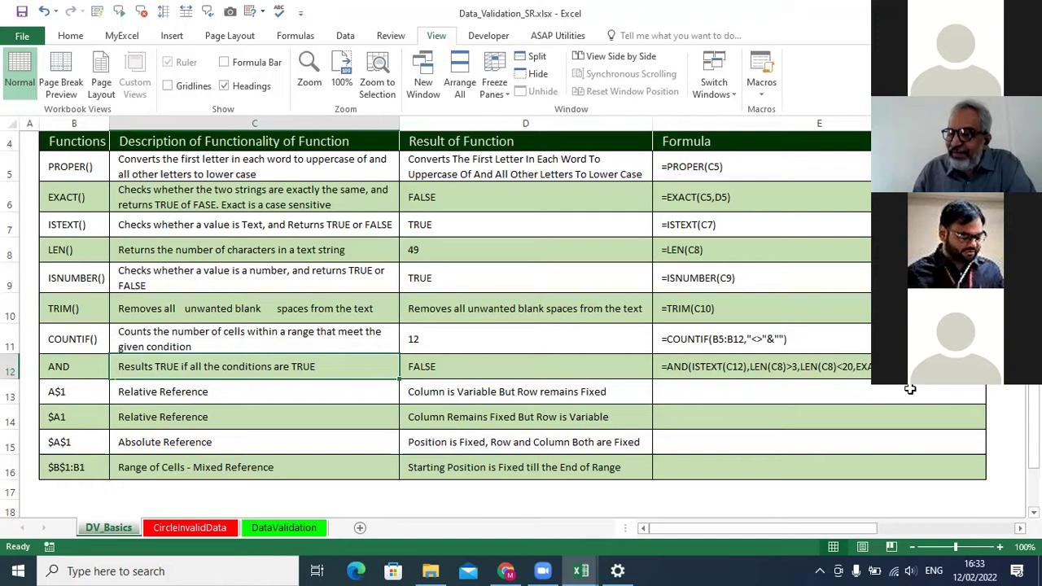
click(422, 369)
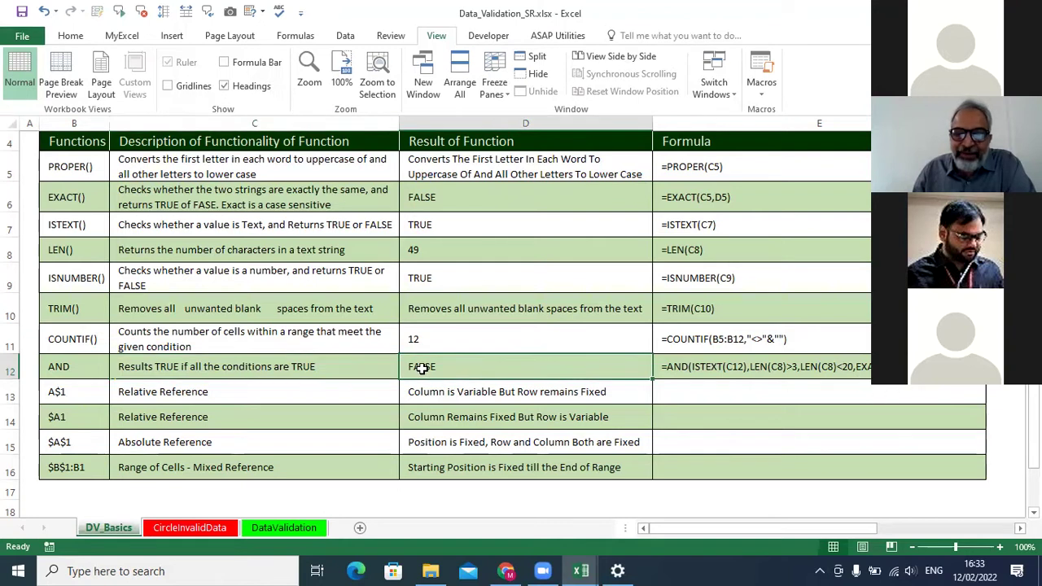
click(290, 364)
click(424, 367)
click(311, 365)
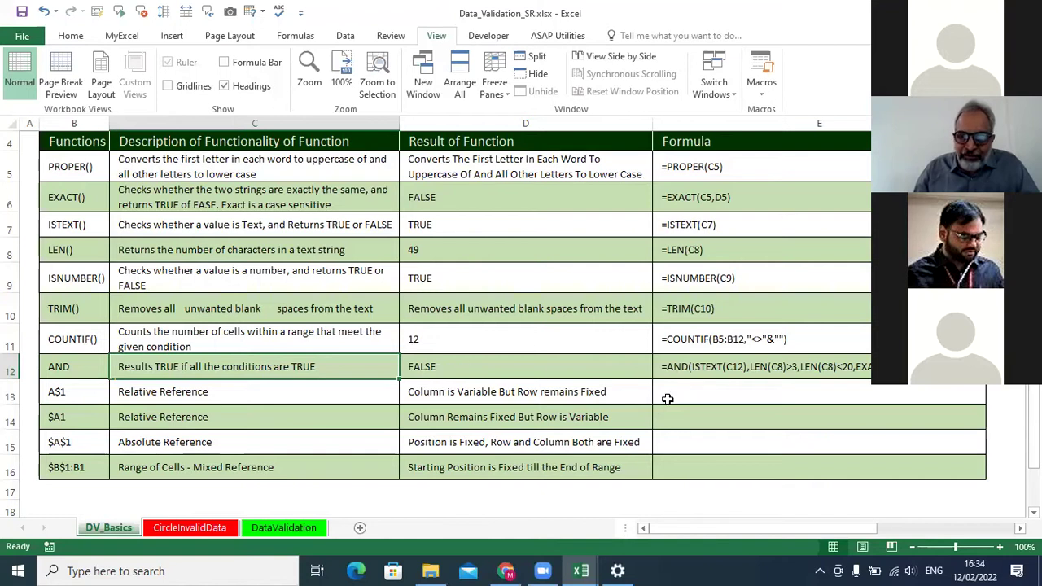
In C12, capitalise All, The, Conditions and Are, and change the last TRUE to True.
double_click(184, 366)
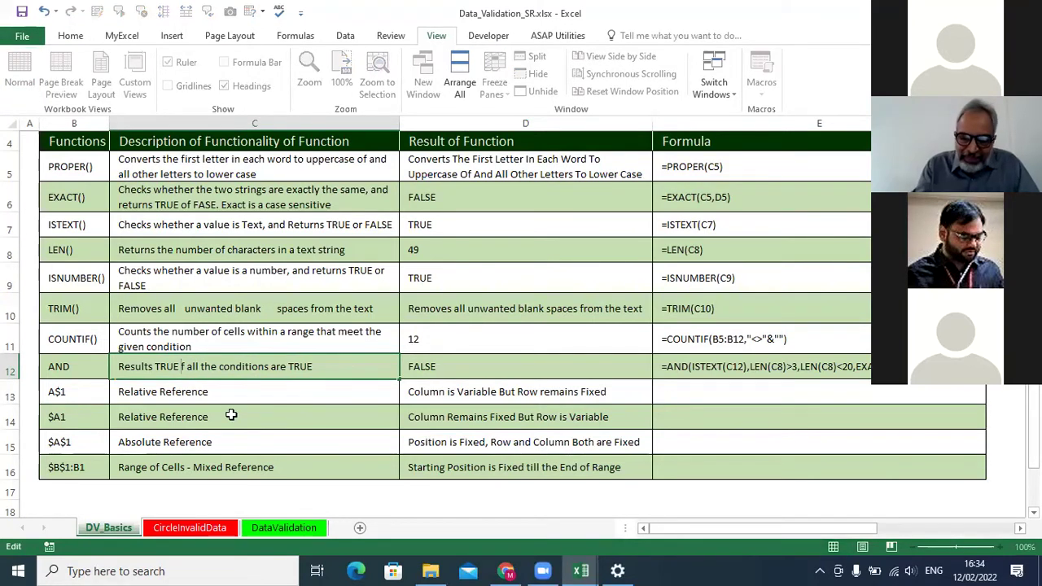
double_click(191, 366)
click(200, 379)
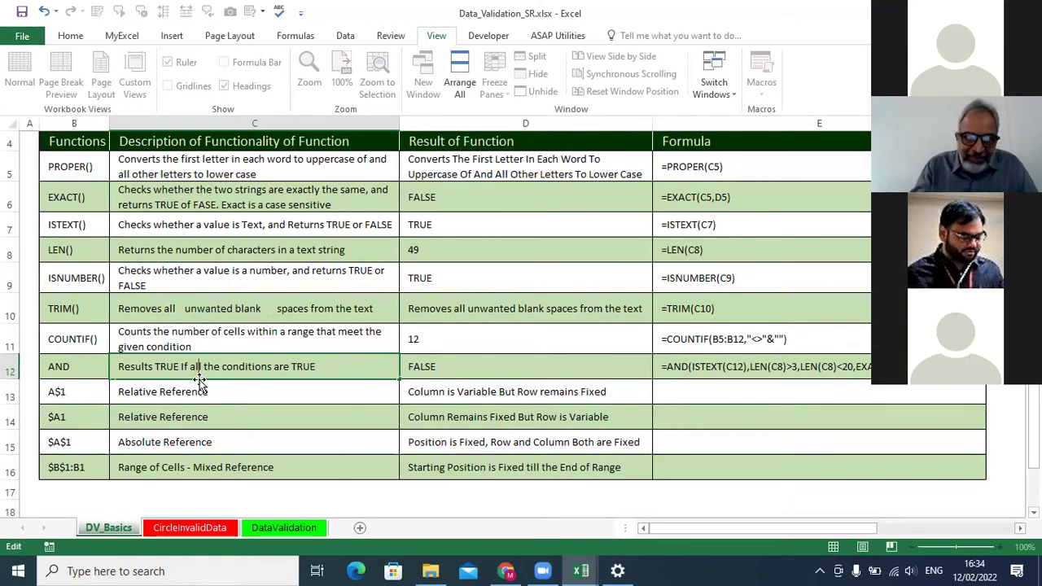
key(BackSpace)
text(A)
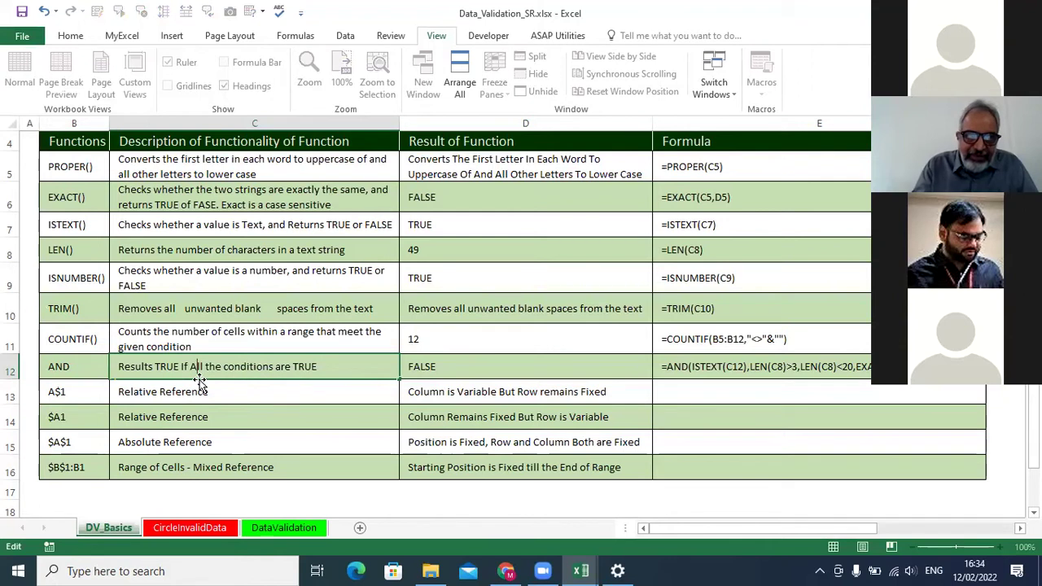
key(BackSpace)
text(T)
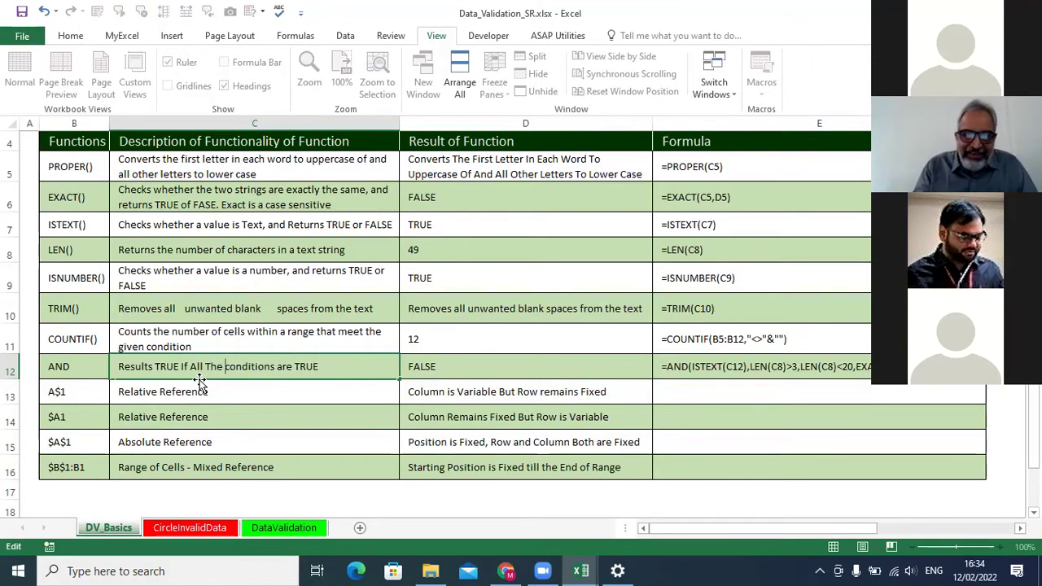
key(Delete)
text(C)
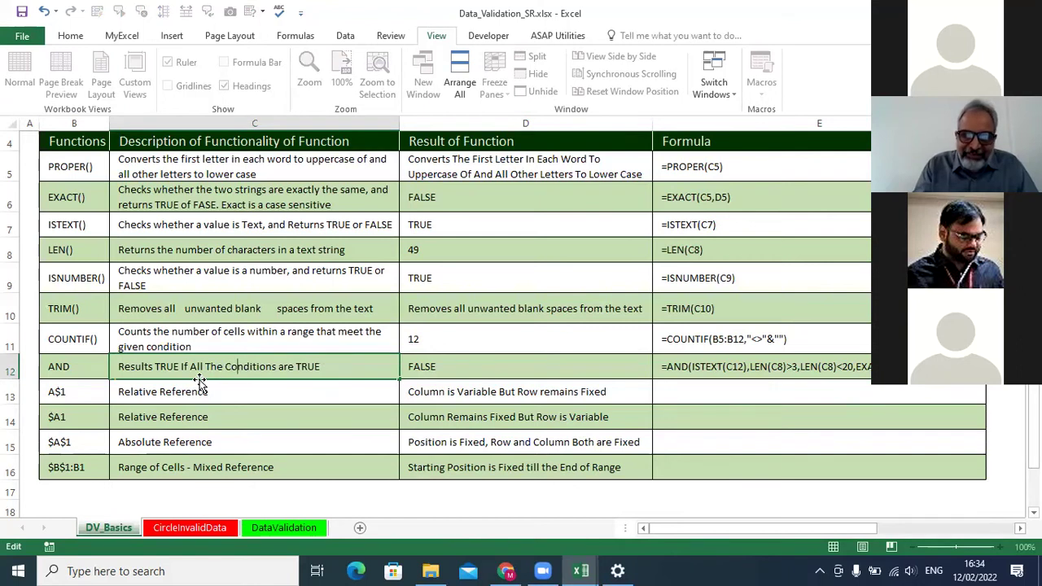
key(Delete)
text(A)
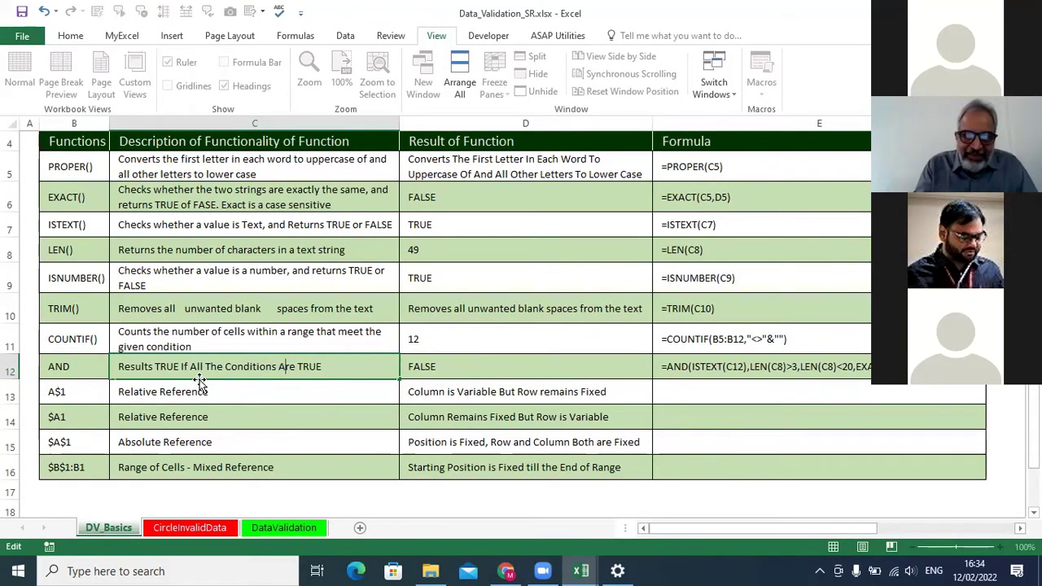
key(Delete)
key(Delete)
key(BackSpace)
text(rue)
key(Return)
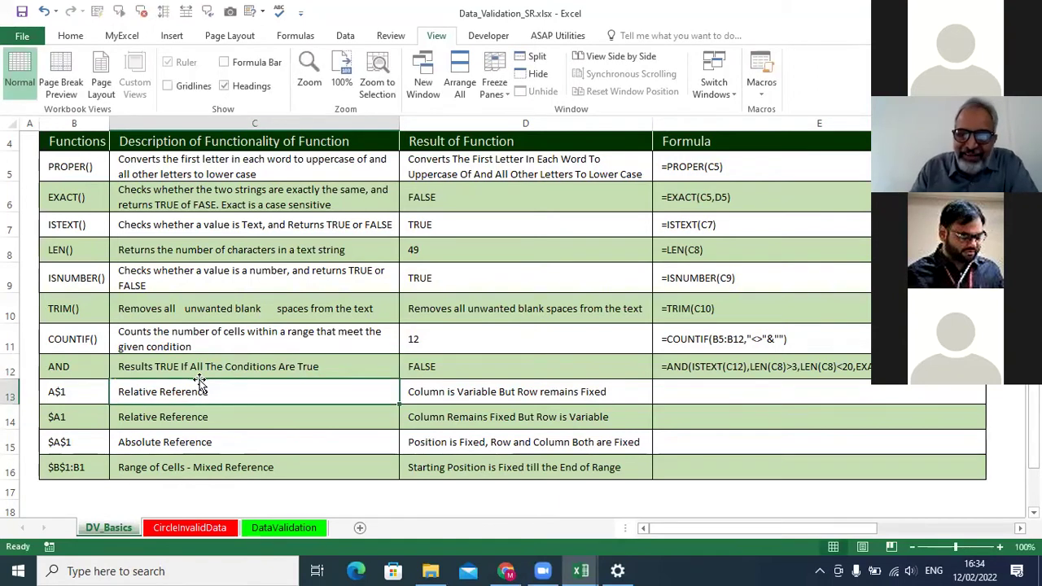
Change the first TRUE in C12 to True, then review D12's FALSE and E12's formula.
double_click(176, 367)
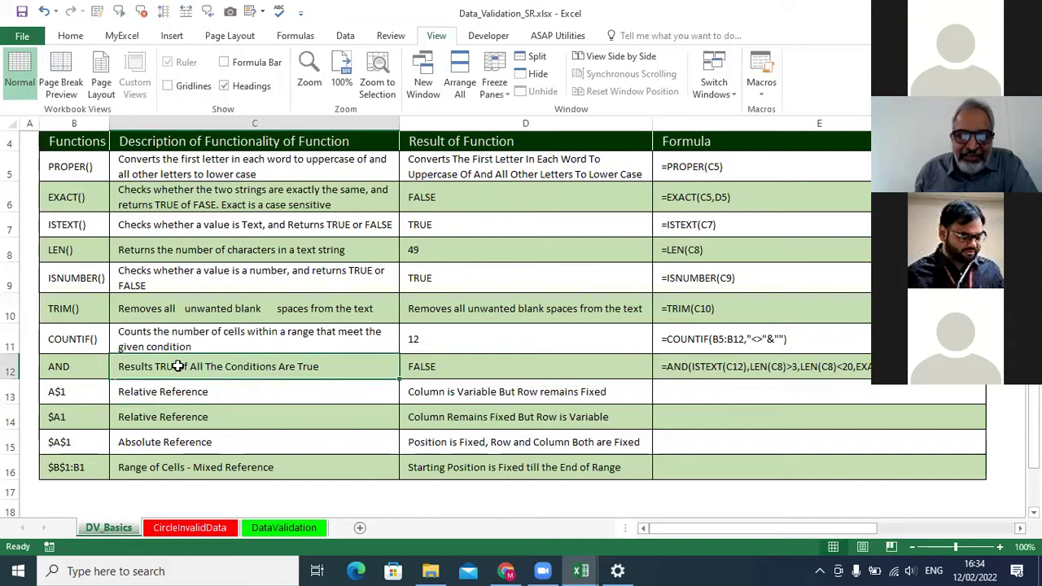
key(BackSpace)
key(BackSpace)
key(BackSpace)
text(rue)
key(Return)
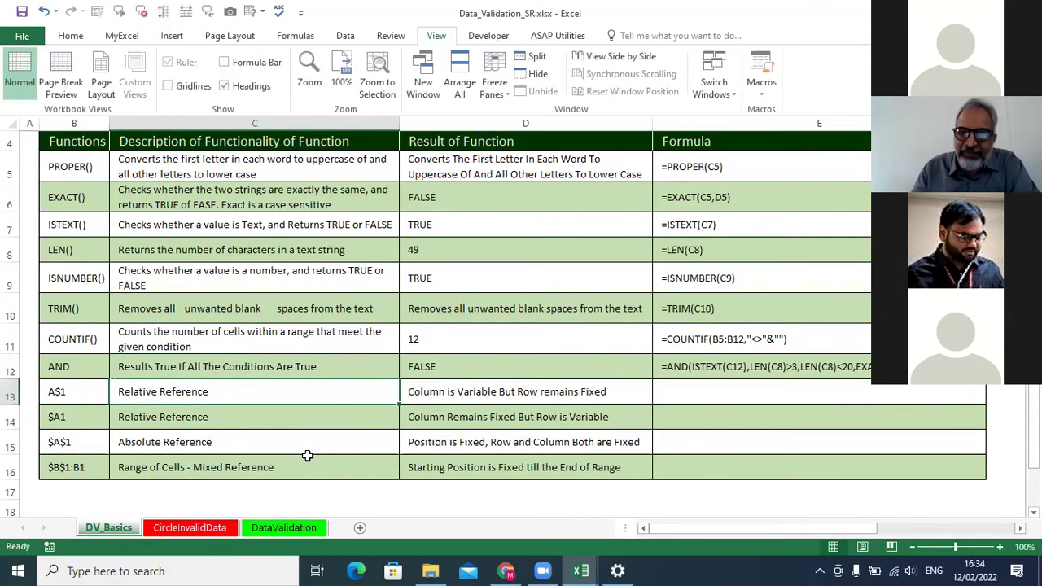
click(174, 366)
click(453, 367)
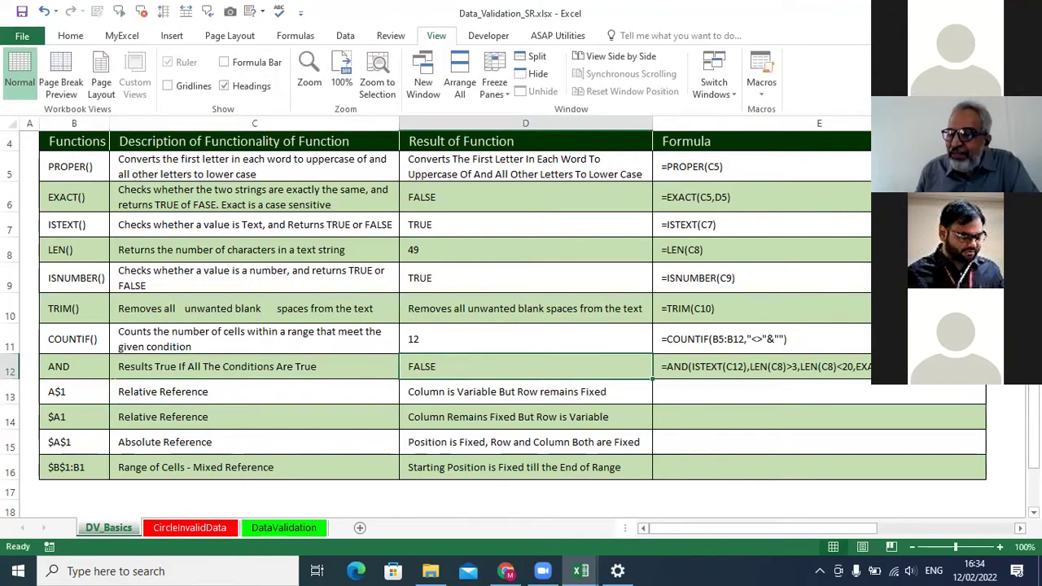
click(819, 368)
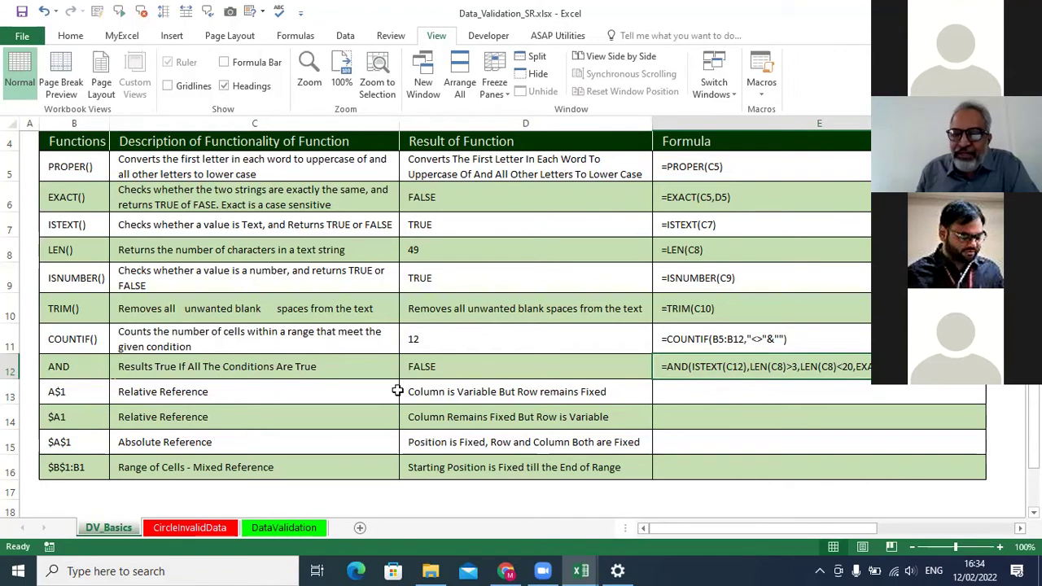
click(418, 364)
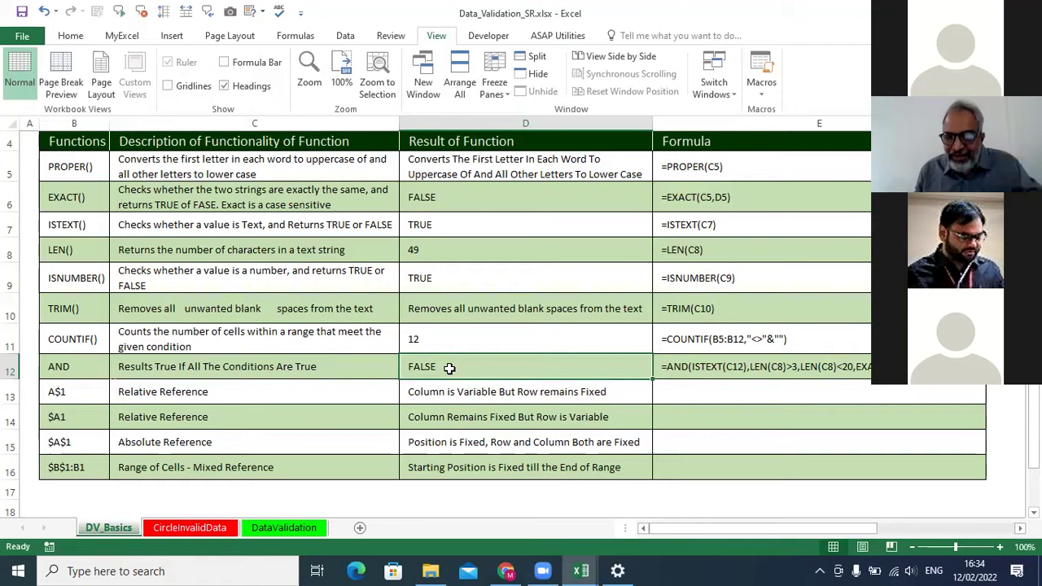
Select the $A1 and $A$1 reference cells in column B.
scroll(446, 375, down, 1)
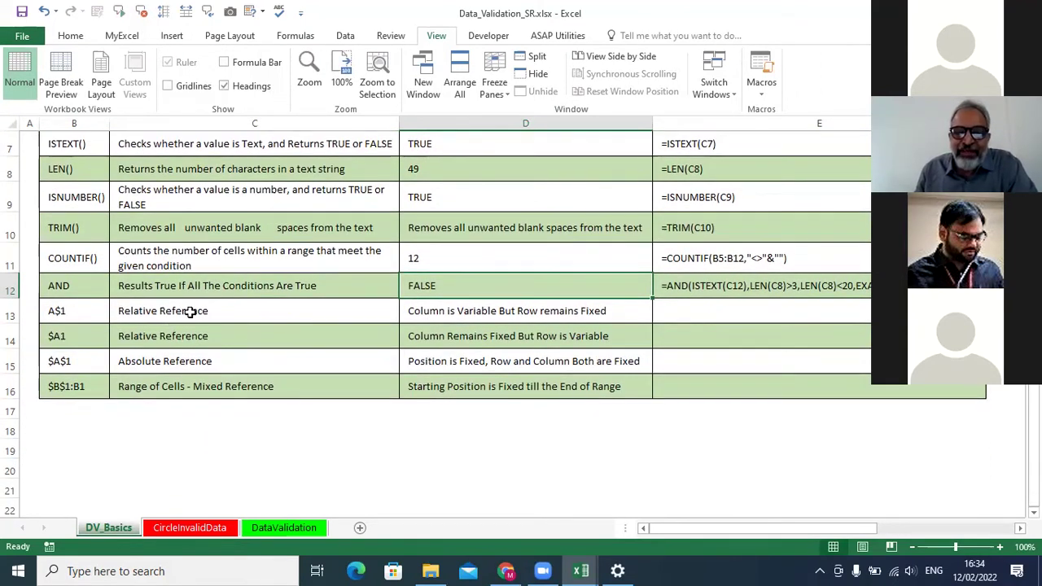
click(77, 339)
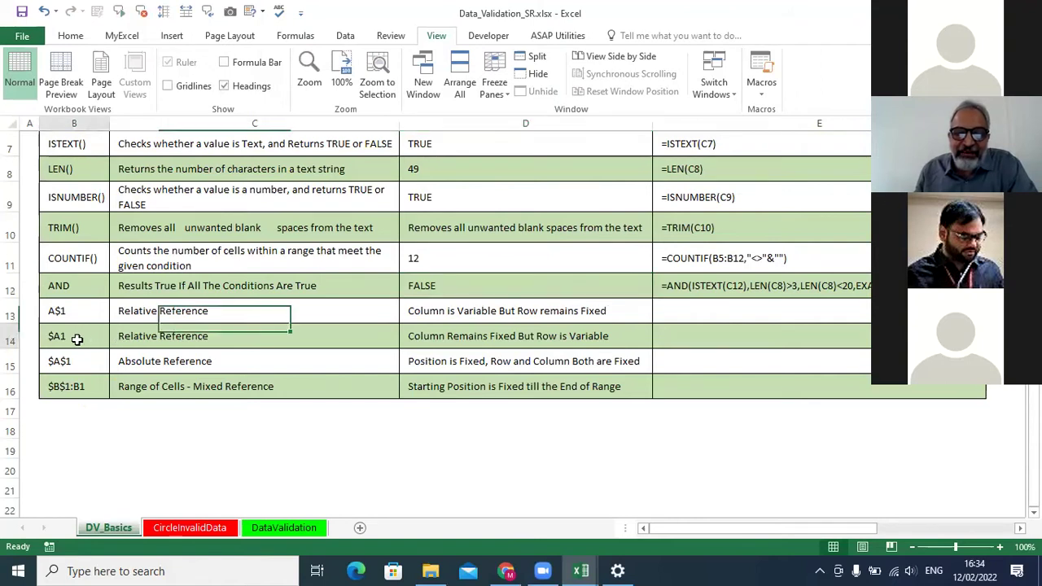
click(73, 361)
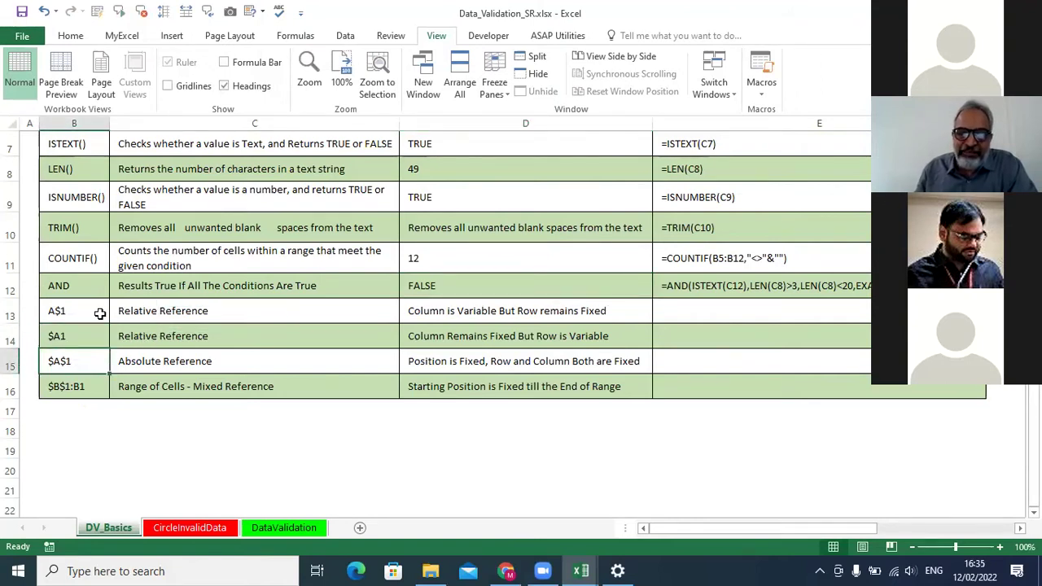
drag(65, 310, 70, 355)
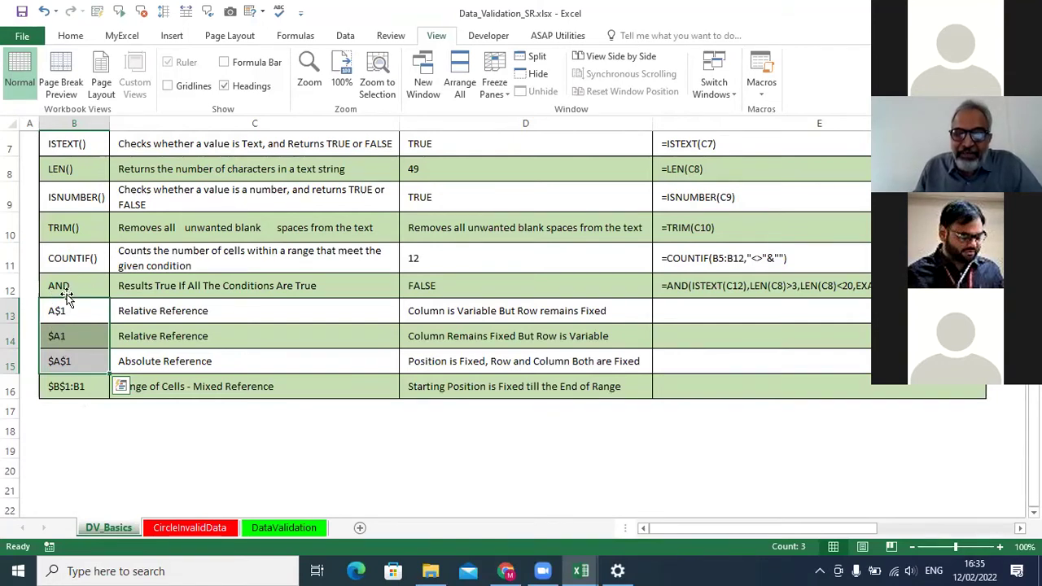
Select empty cell C19, turn on the Formula Bar, and view C19 in the Name Box.
click(164, 411)
click(222, 444)
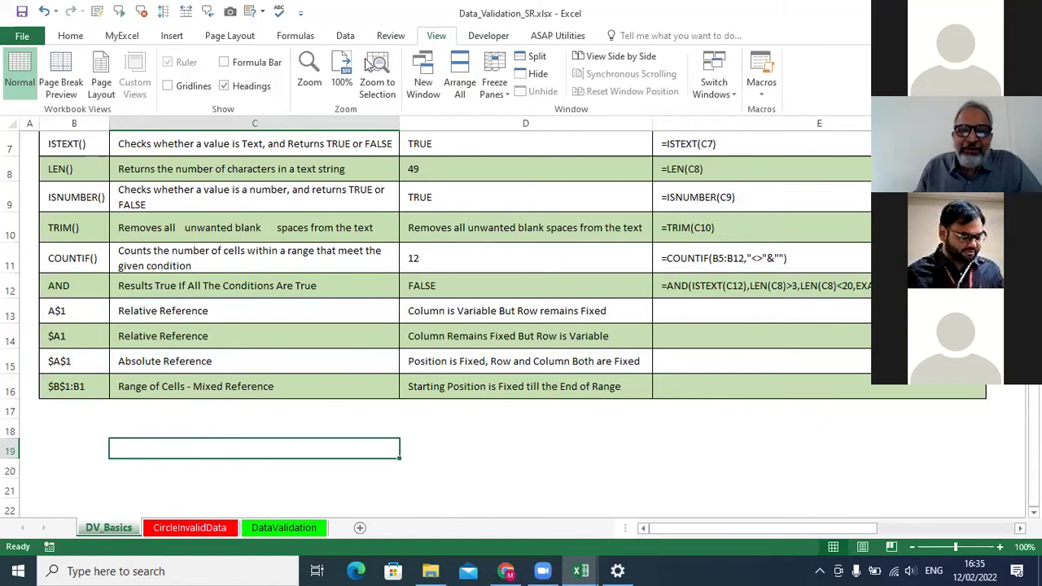
click(224, 64)
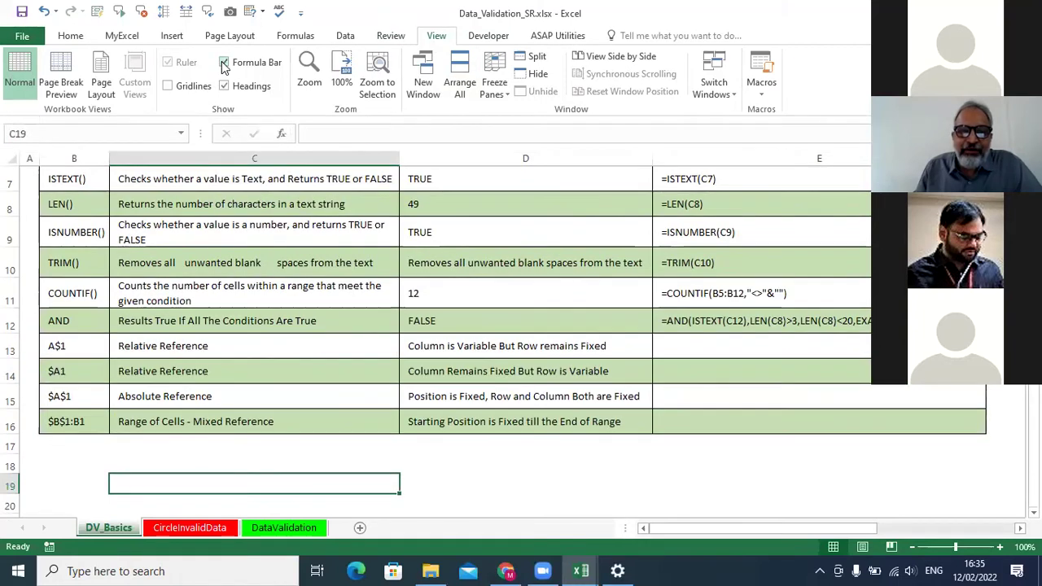
click(81, 135)
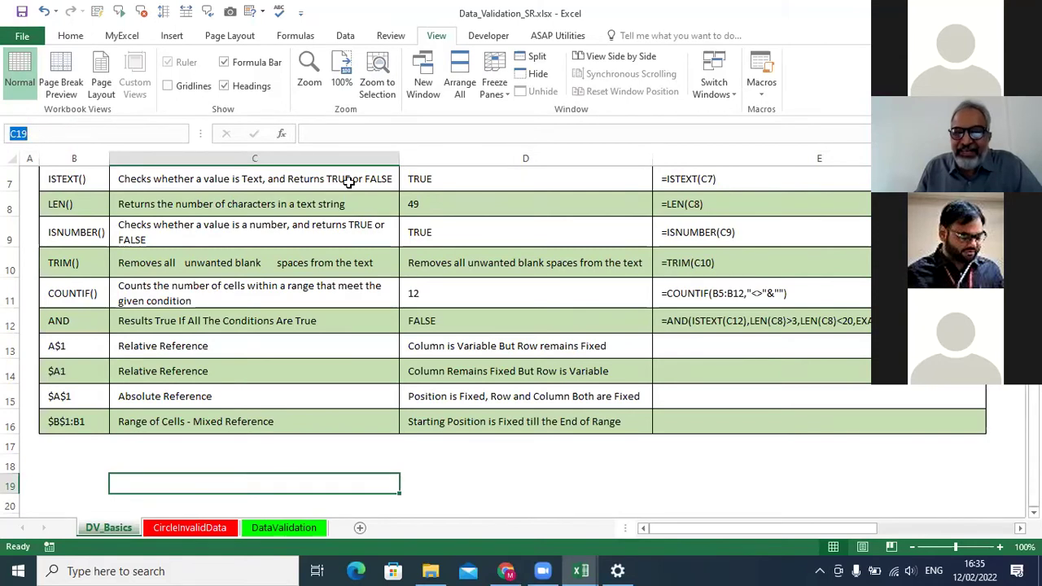
Select column C, then row 18, then cell C18, and highlight its address in the Name Box.
click(227, 482)
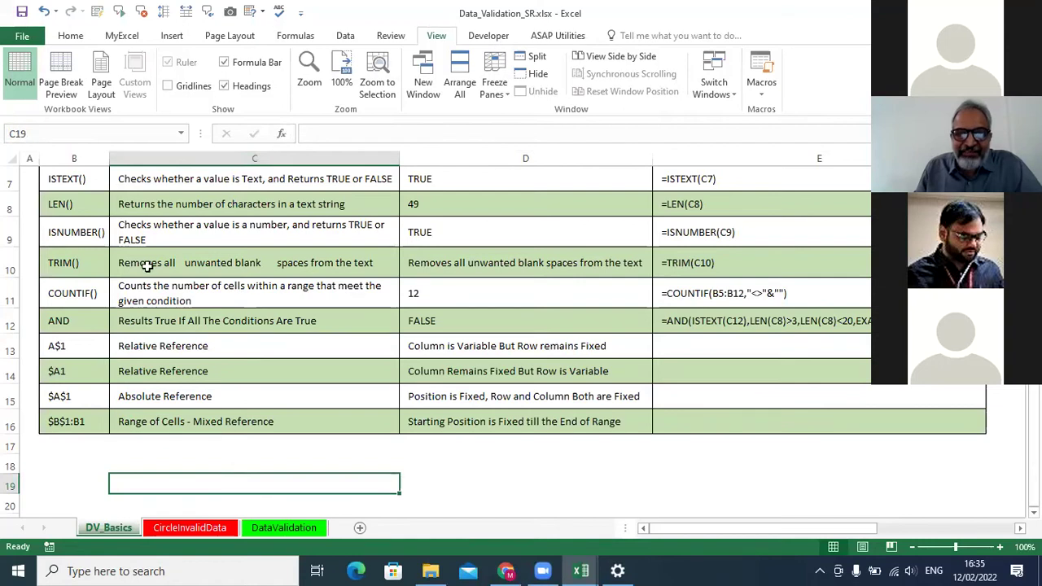
click(244, 157)
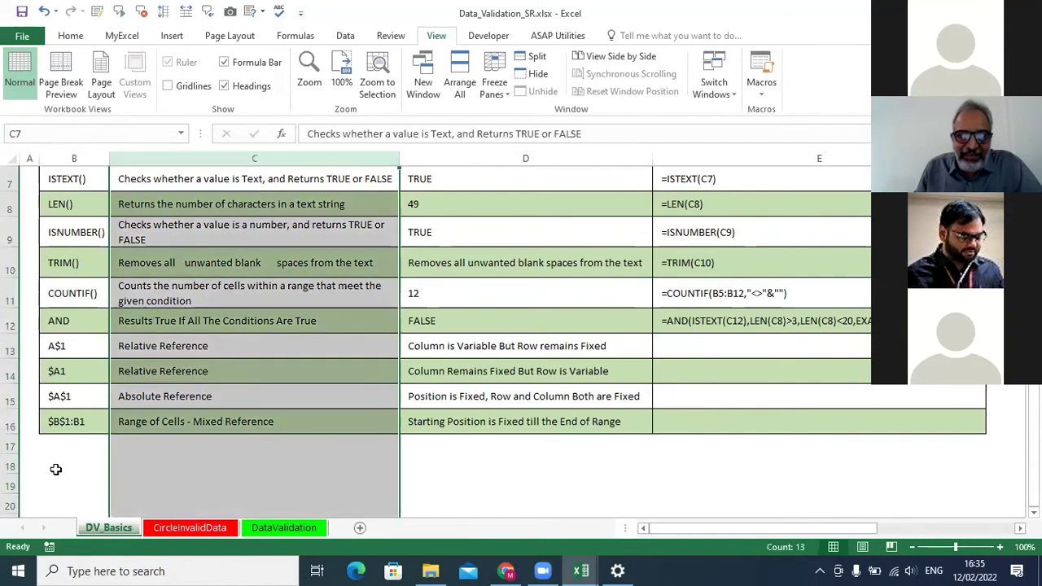
click(12, 464)
click(195, 462)
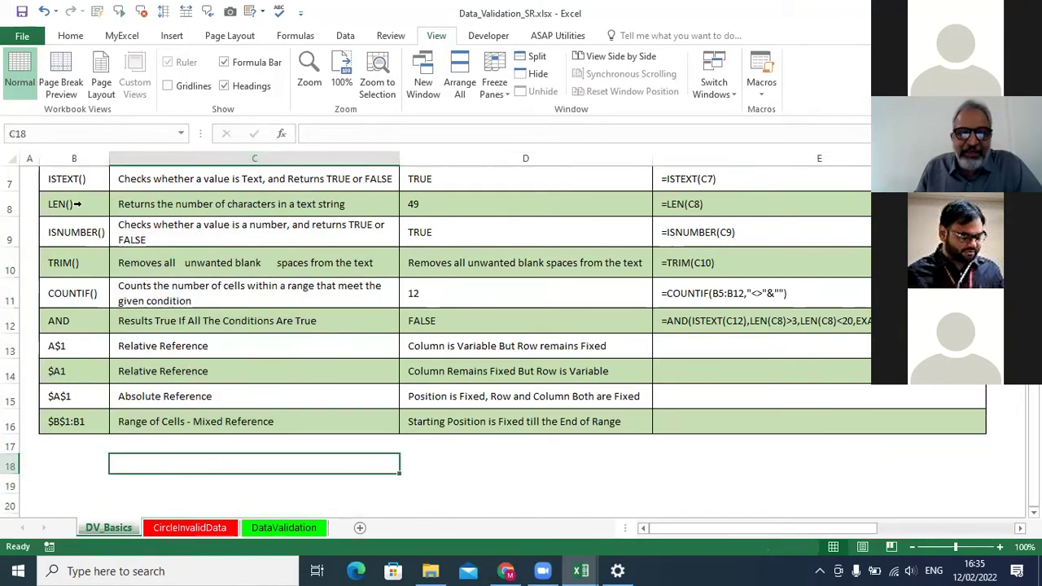
click(38, 134)
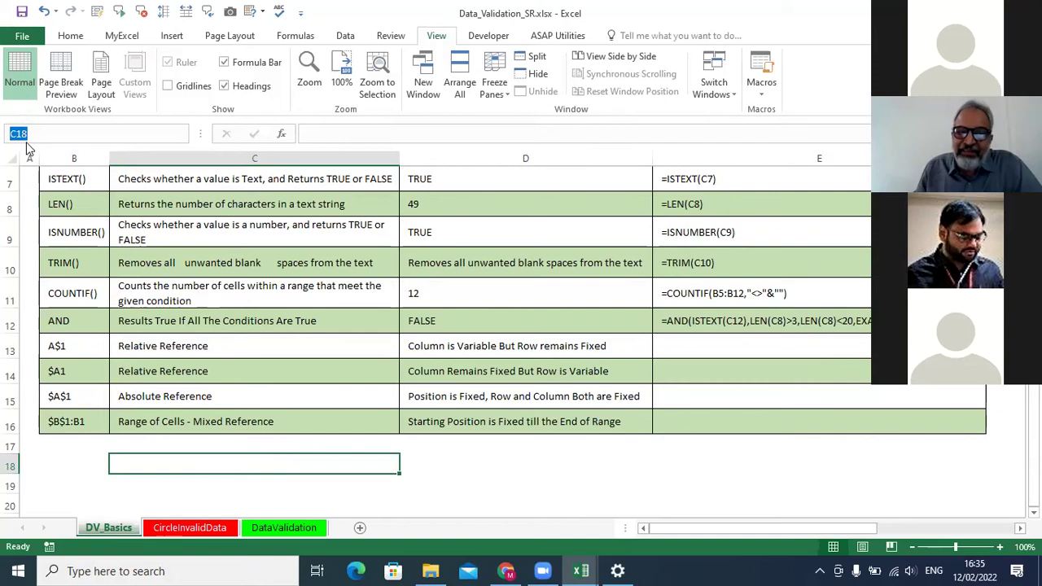
Change B13's reference from A$1 to A1.
double_click(59, 345)
key(BackSpace)
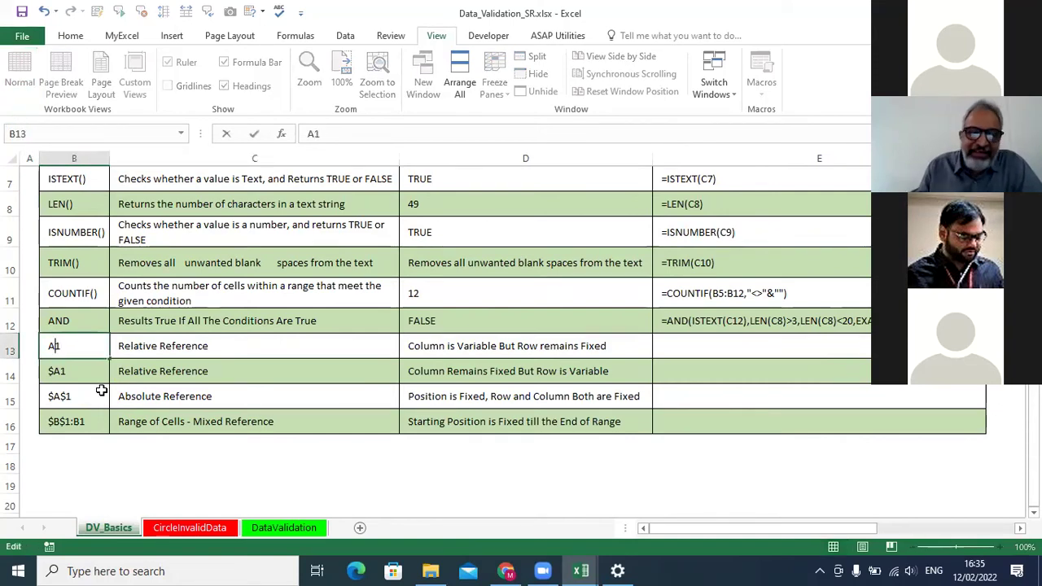
click(105, 463)
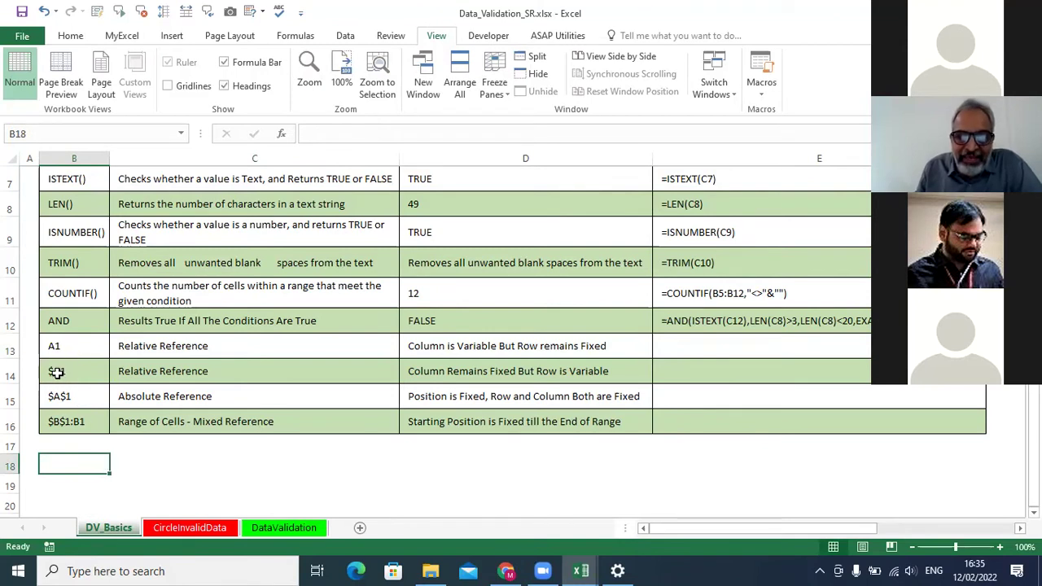
Relabel C14 as 'Mixed Reference' and select the $A$1 cell B15.
click(133, 372)
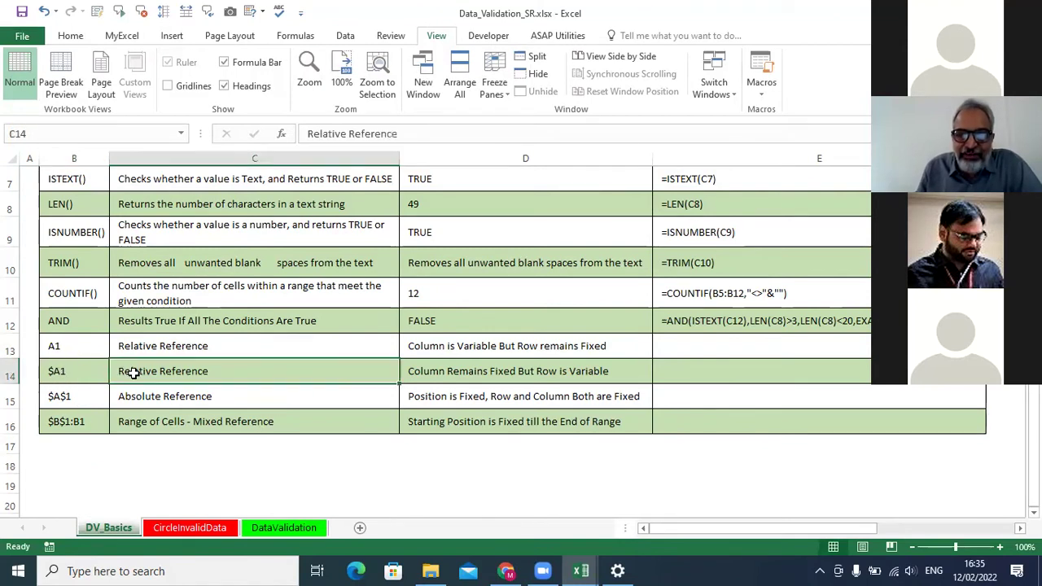
text(Mixed Reference)
key(Return)
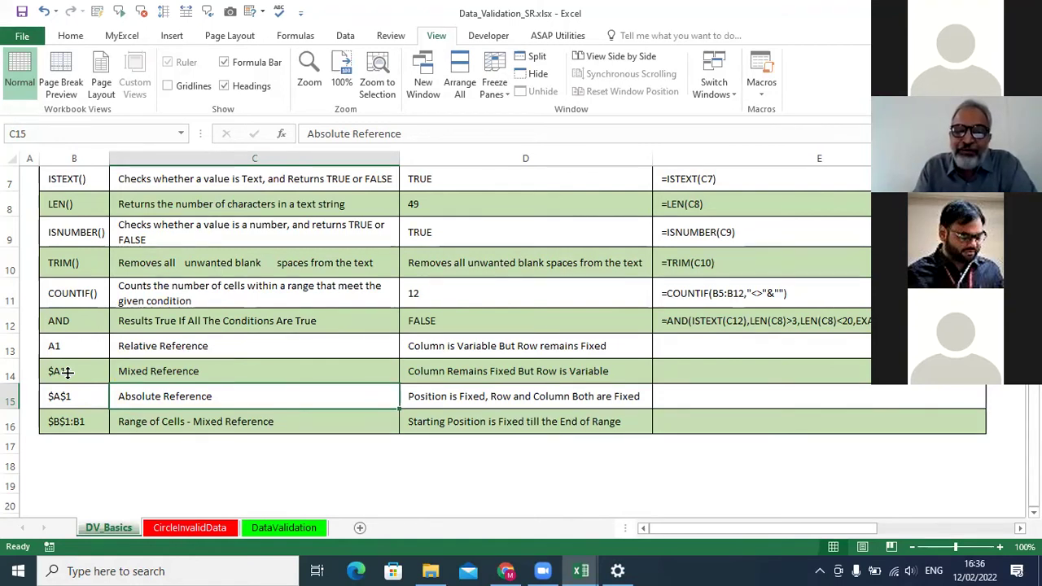
click(50, 396)
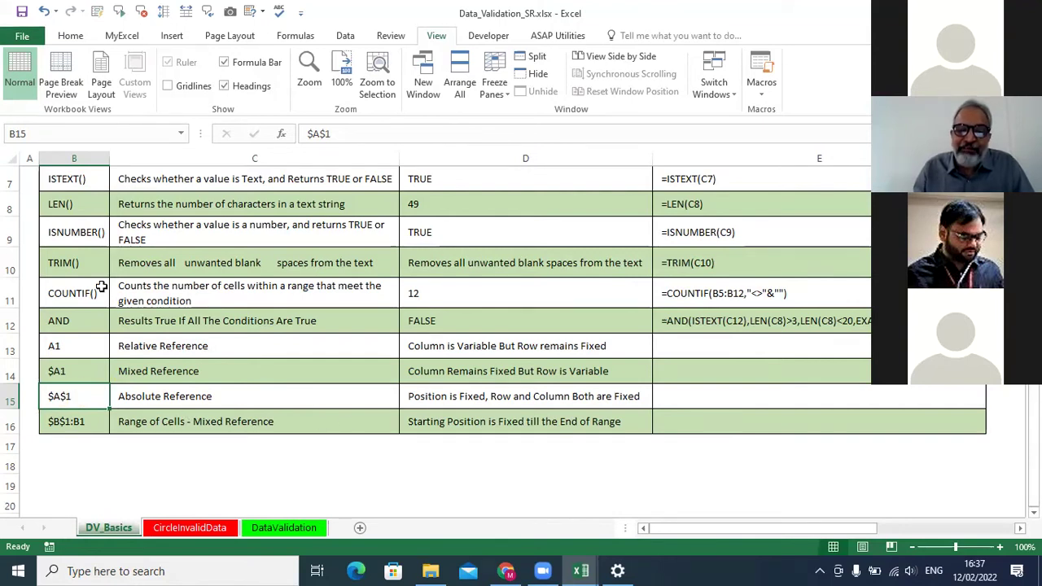
Select B16's $B$1:B1 entry and the empty range C18:C24.
scroll(92, 444, down, 1)
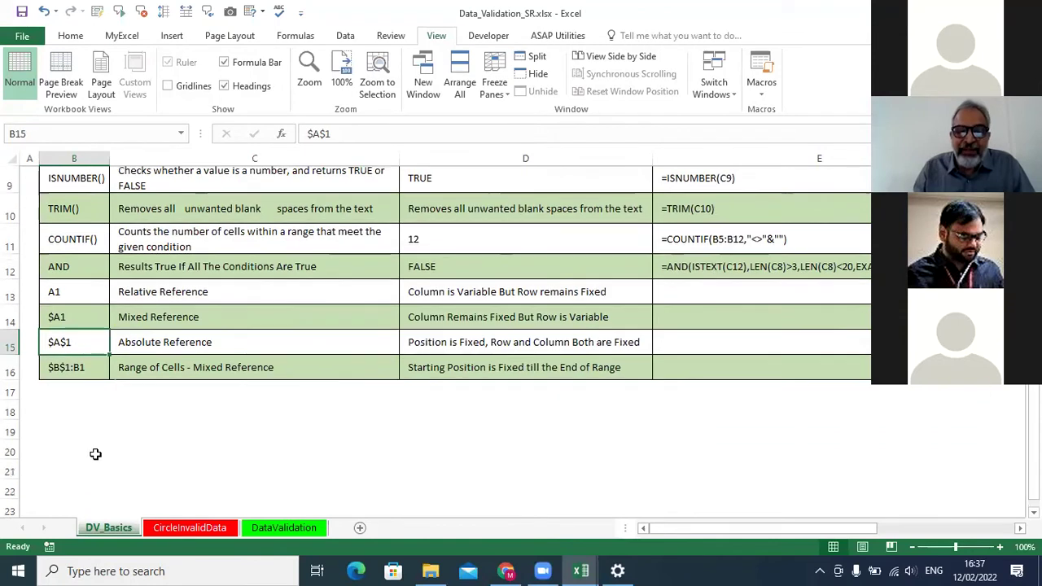
click(65, 346)
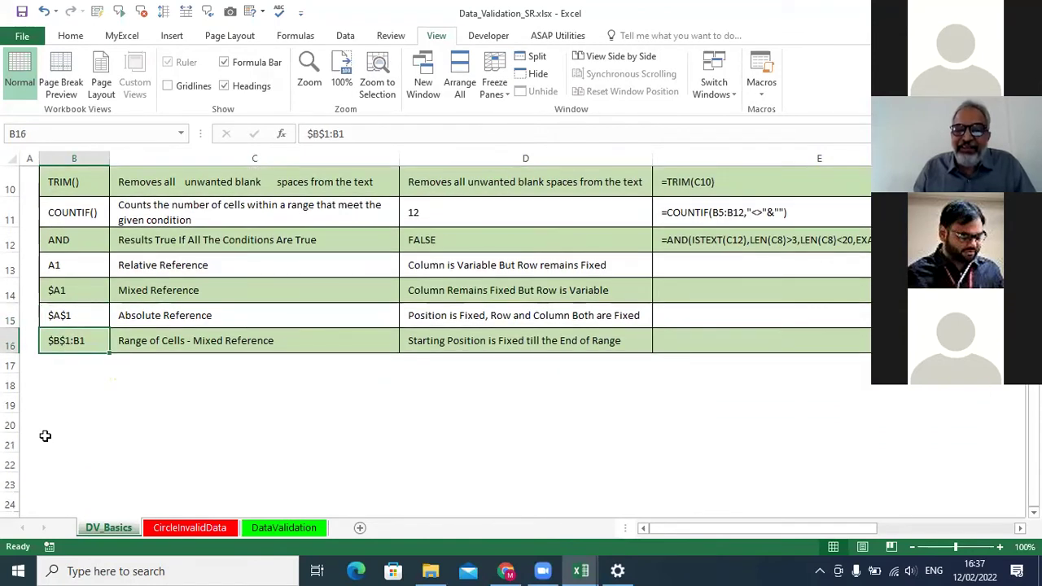
click(130, 378)
drag(130, 378, 133, 492)
drag(150, 384, 150, 501)
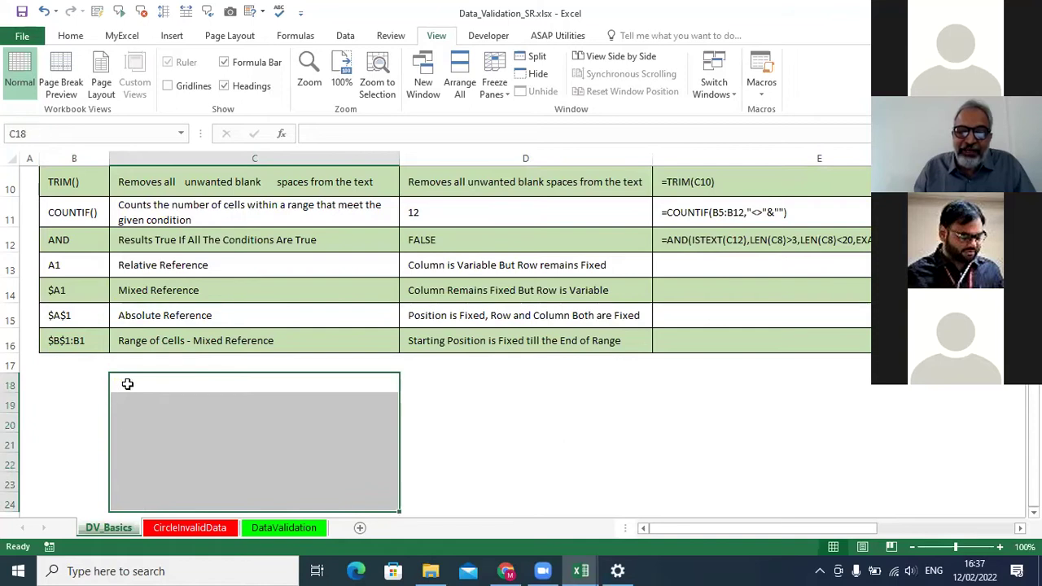
click(128, 383)
click(121, 496)
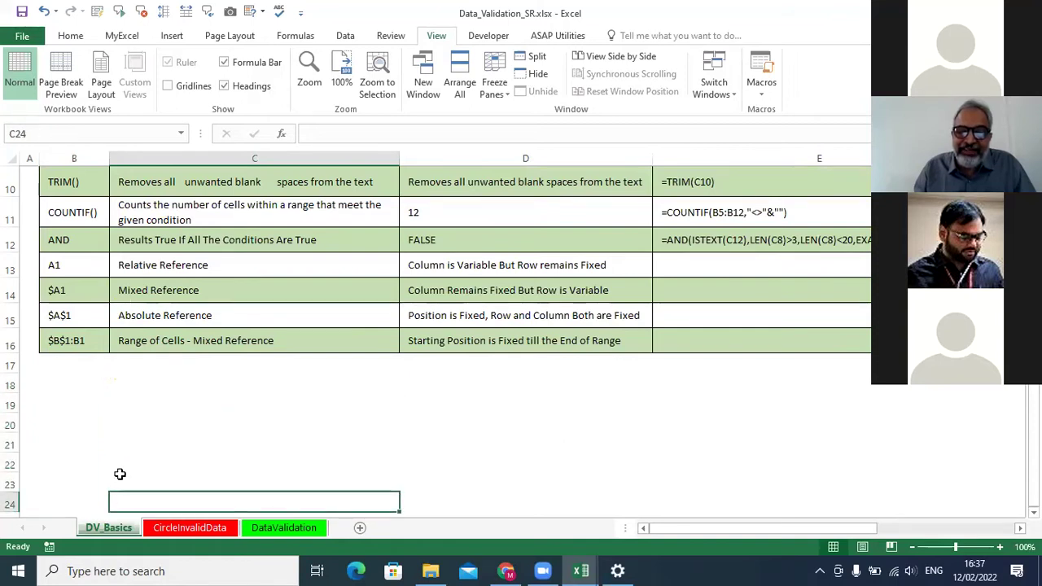
Select empty cells from C18 down, revisit B16, and switch to the CircleInvalidData sheet.
click(124, 382)
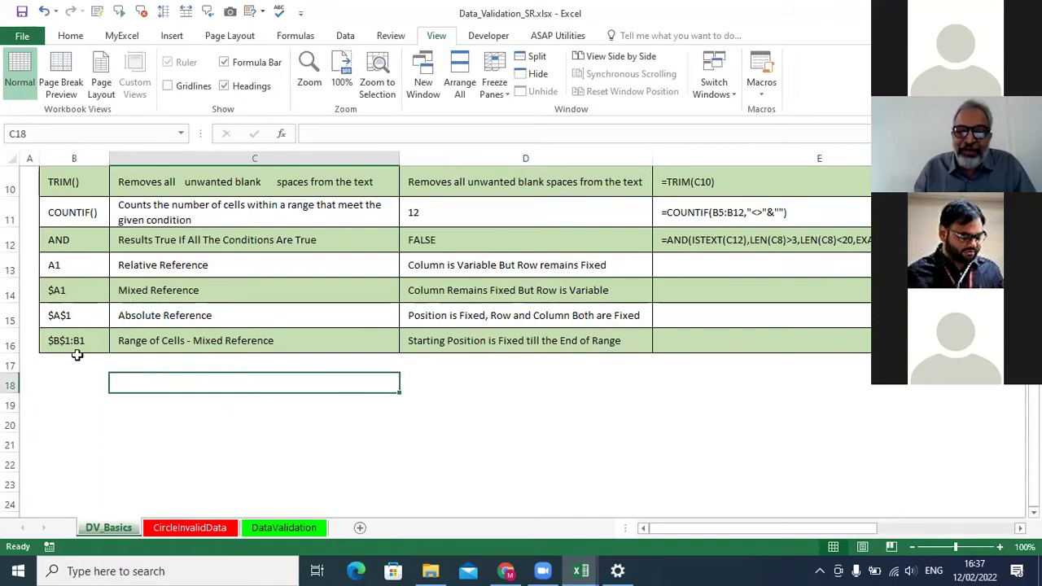
drag(182, 383, 163, 487)
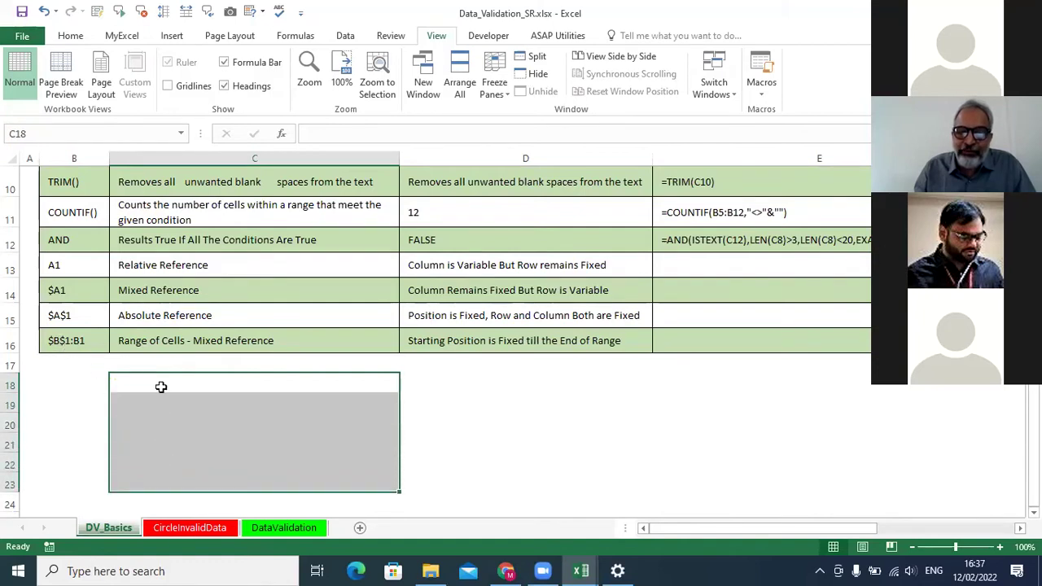
click(195, 388)
key(Right)
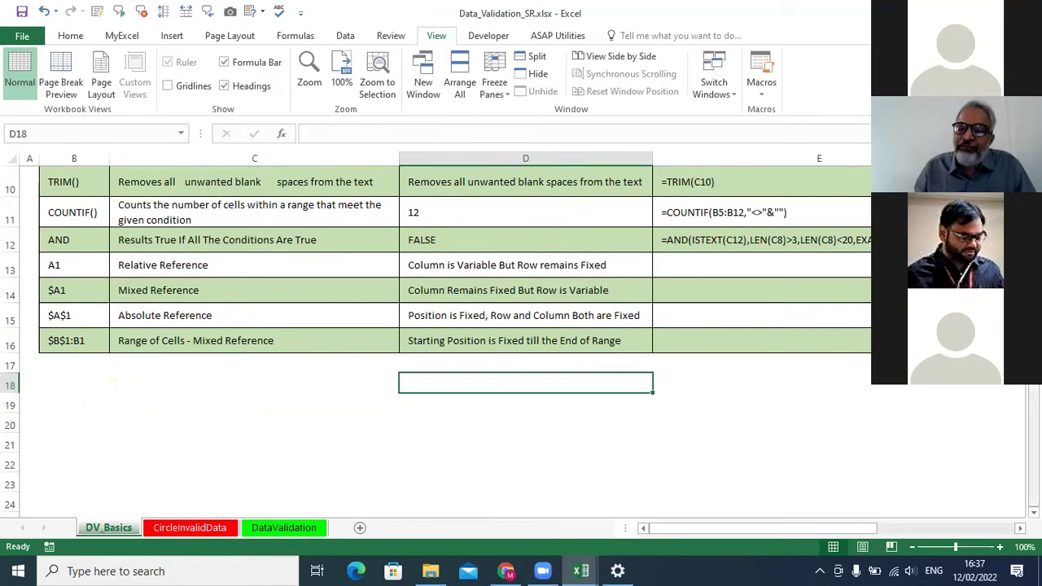
click(92, 345)
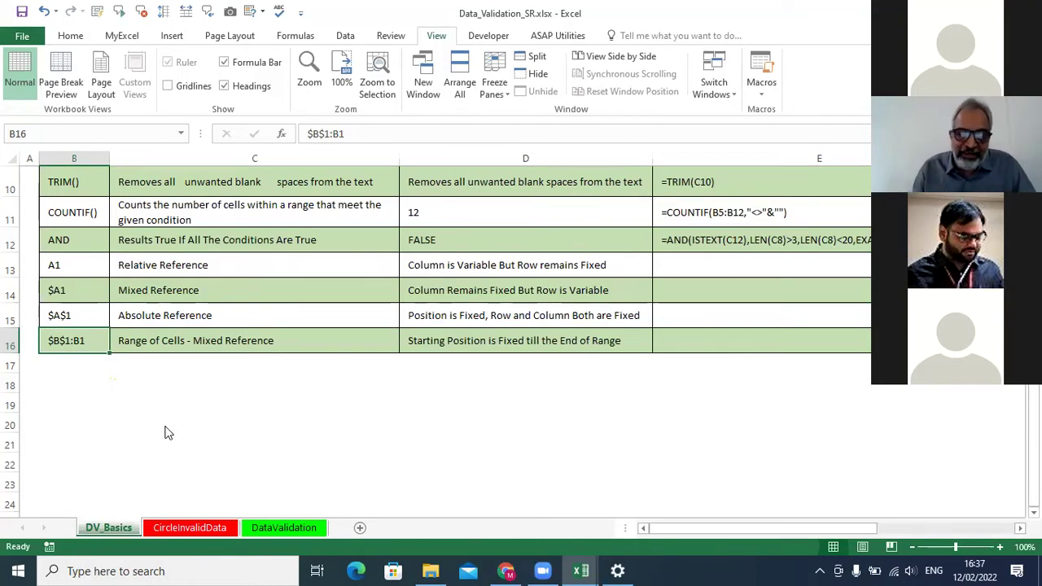
click(204, 529)
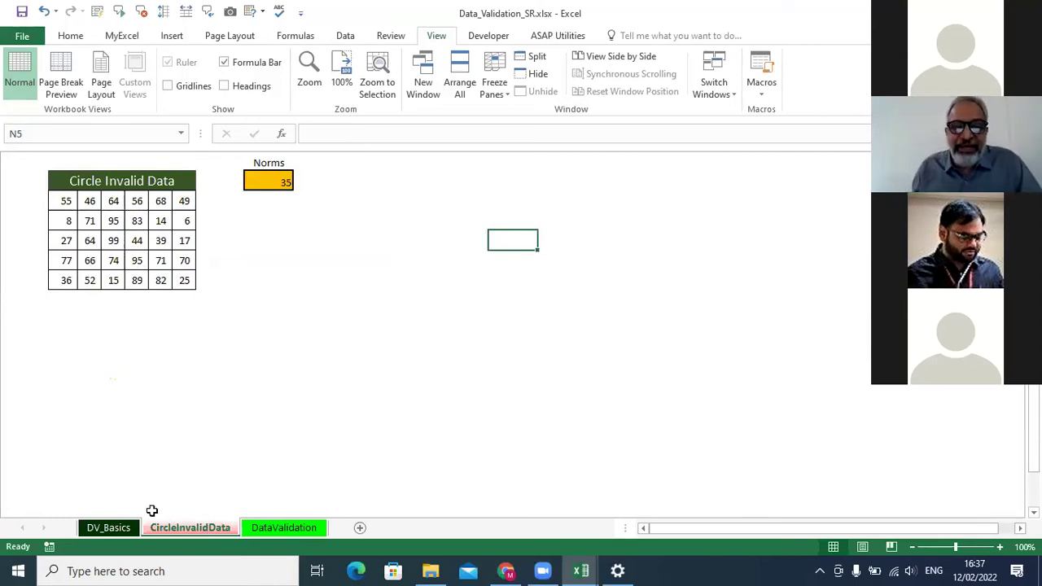
Select the B3:G7 number table and run Circle Invalid Data to mark values below 35.
drag(65, 200, 185, 281)
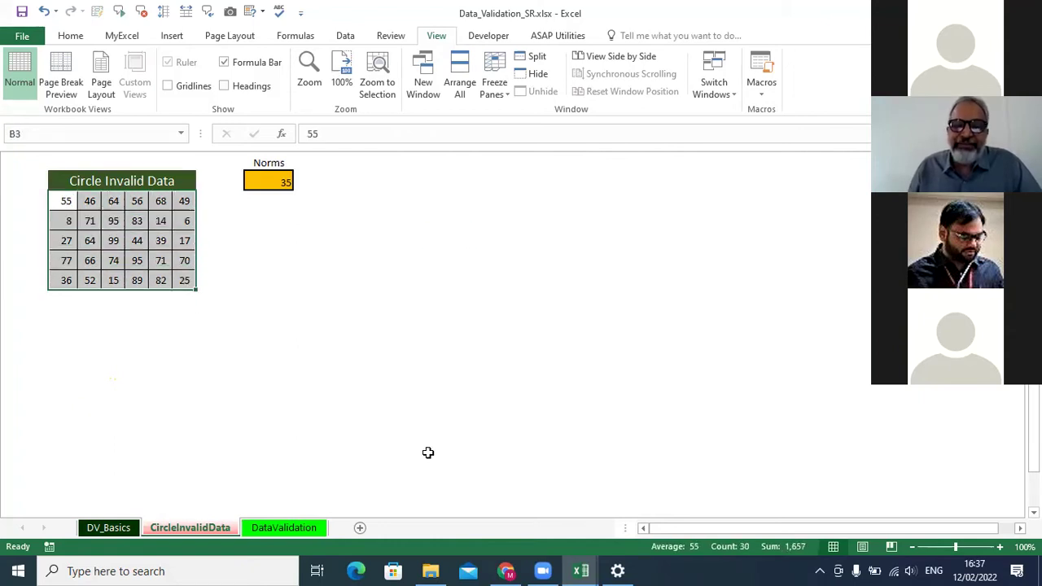
click(435, 333)
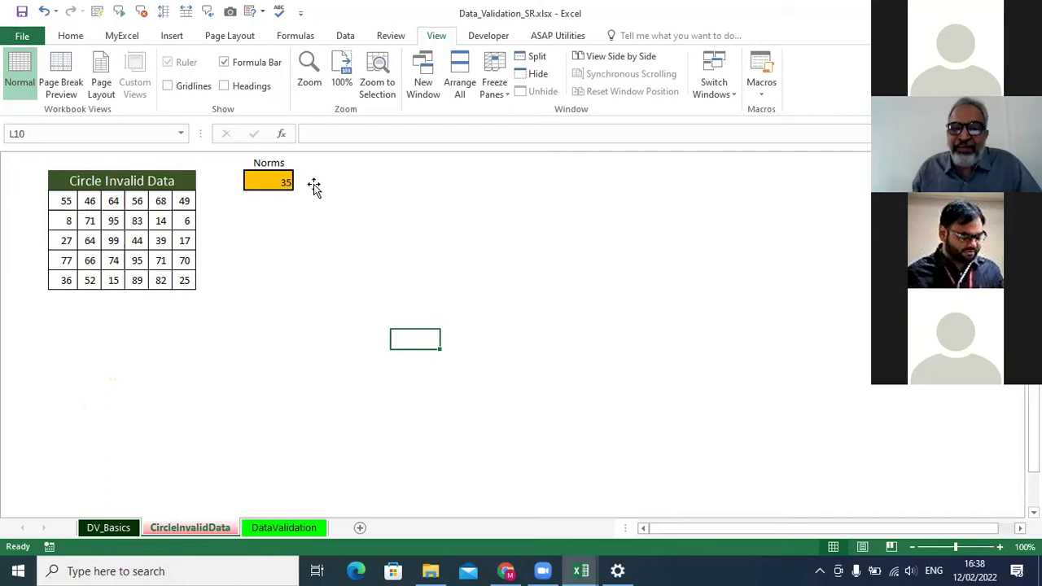
click(345, 36)
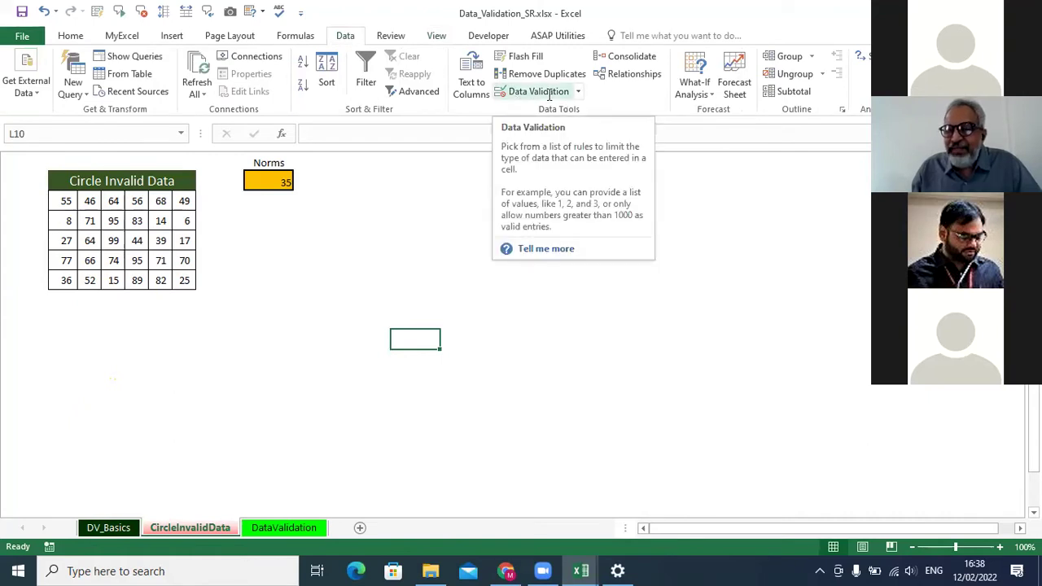
click(579, 92)
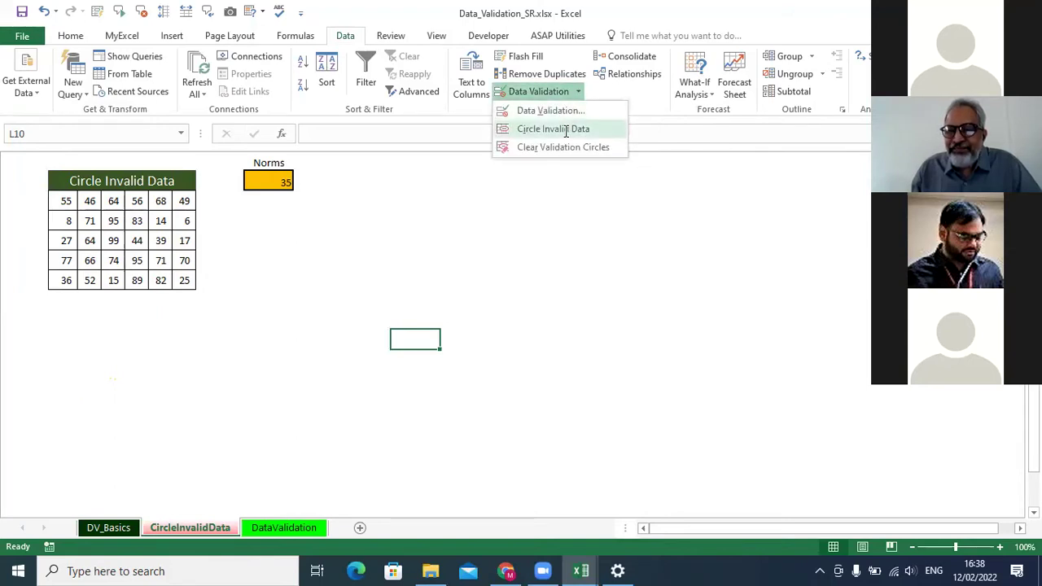
click(567, 132)
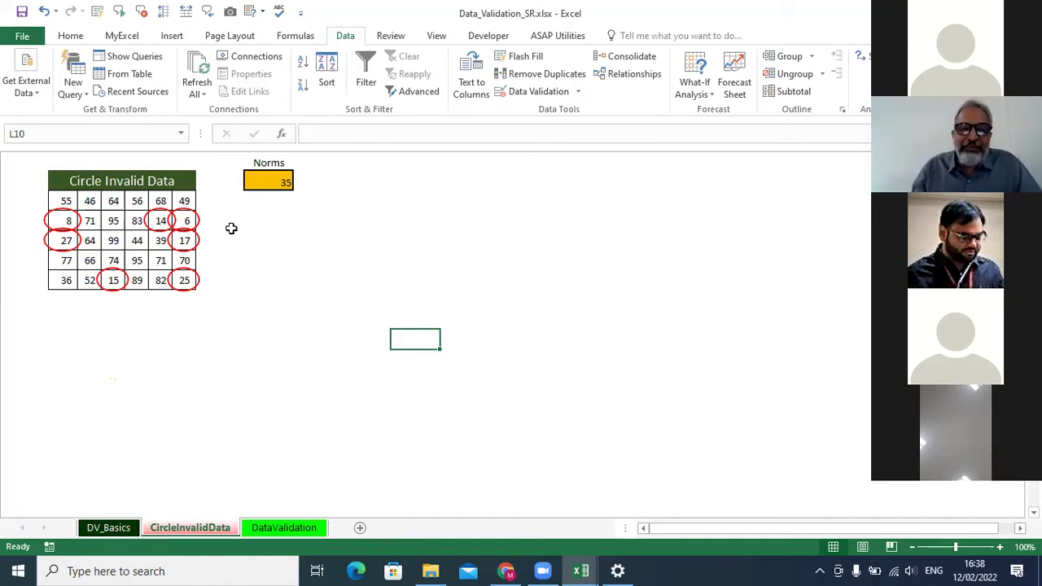
Change the Norms cell I2 to 45 and re-circle the values below it.
click(279, 180)
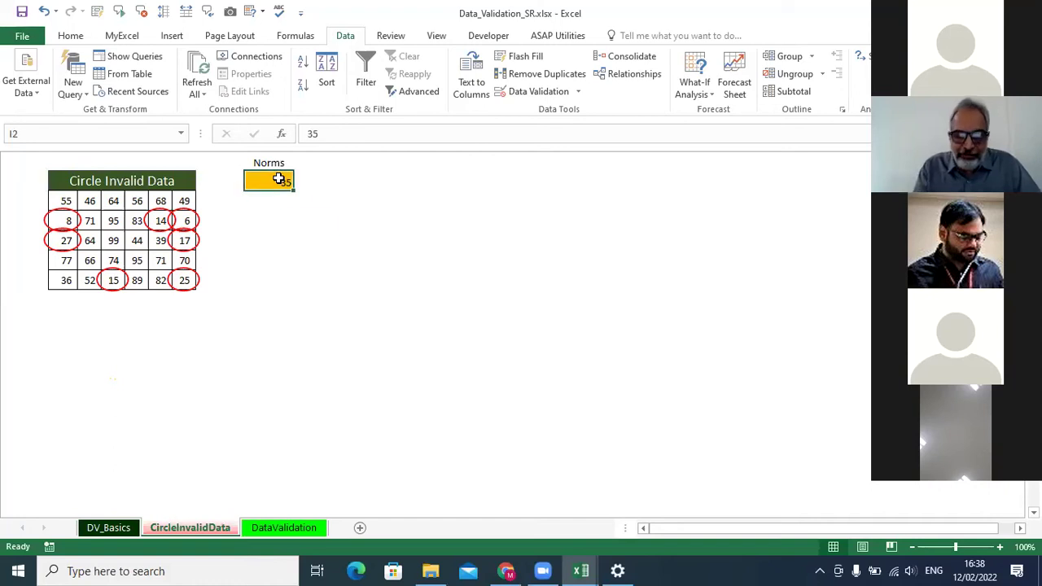
double_click(279, 179)
key(Escape)
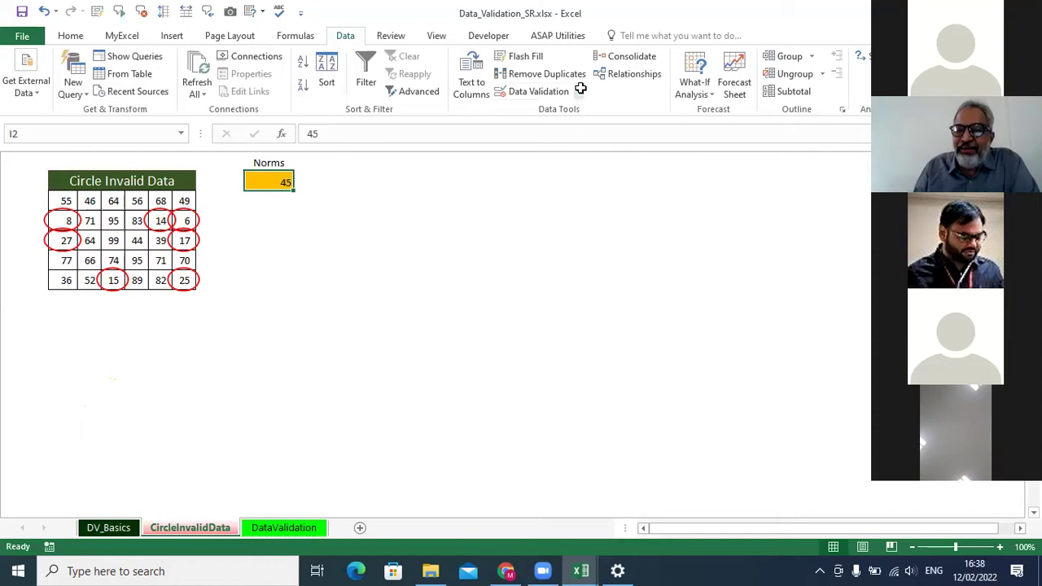
click(579, 91)
click(564, 129)
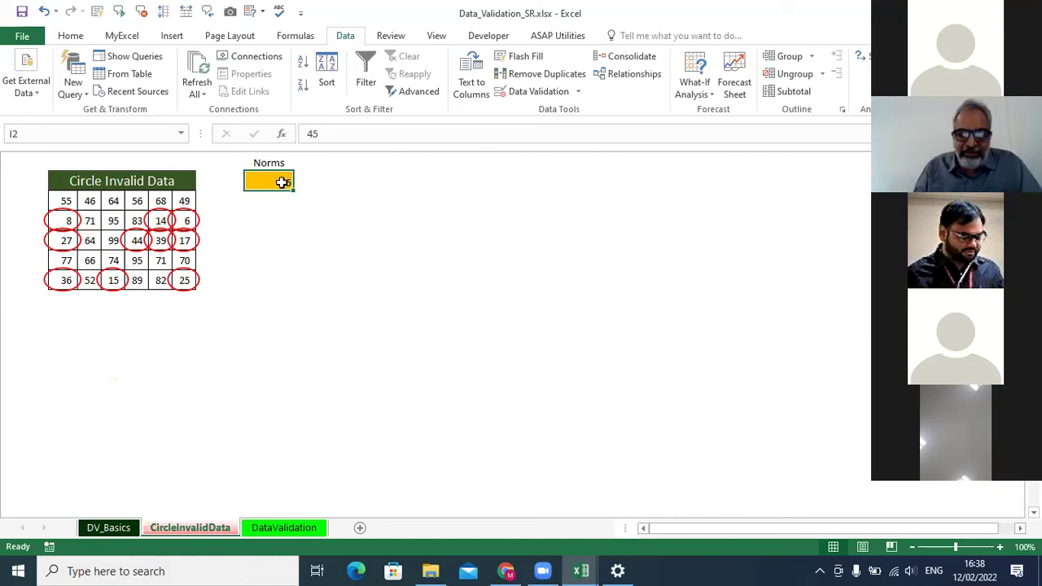
Set Norms to 78, circle every value below it, and reselect the table.
text(78)
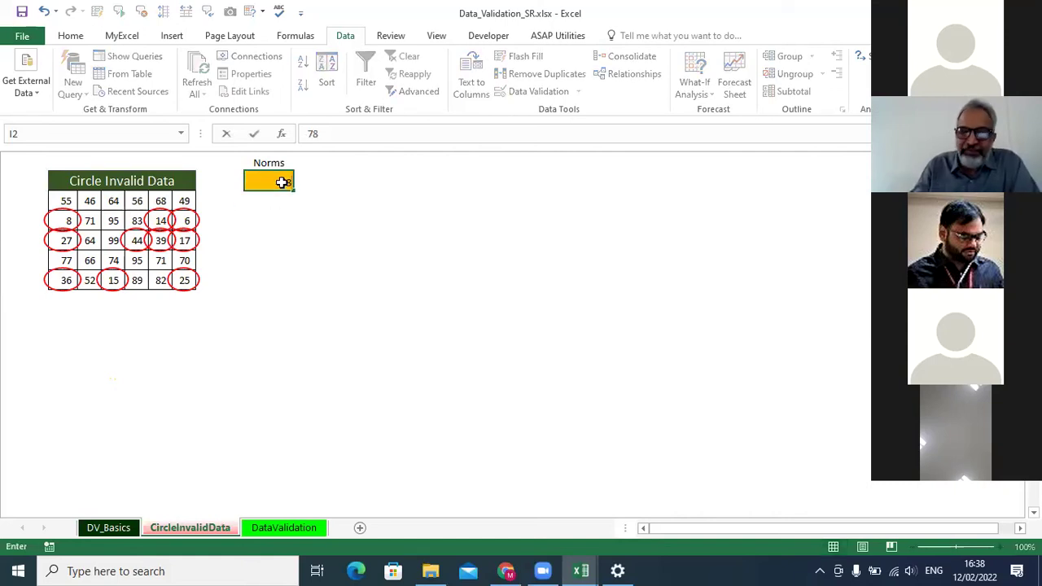
key(Return)
click(577, 91)
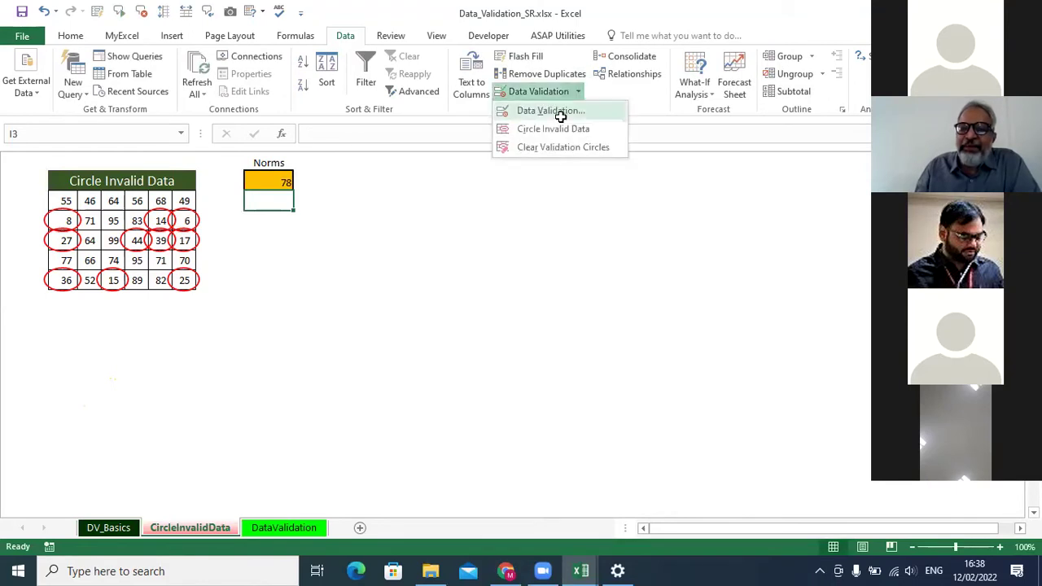
click(553, 128)
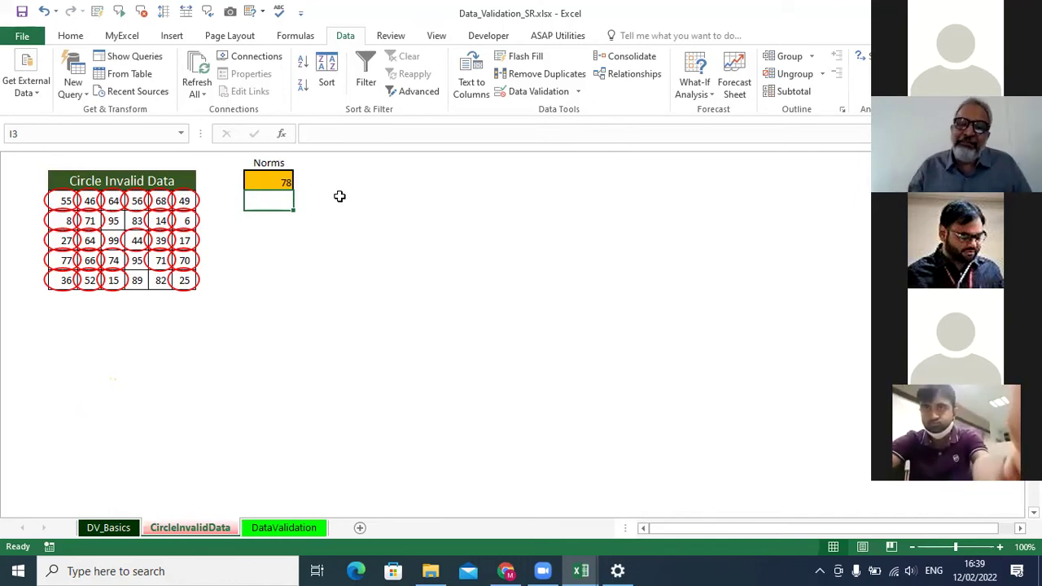
click(273, 175)
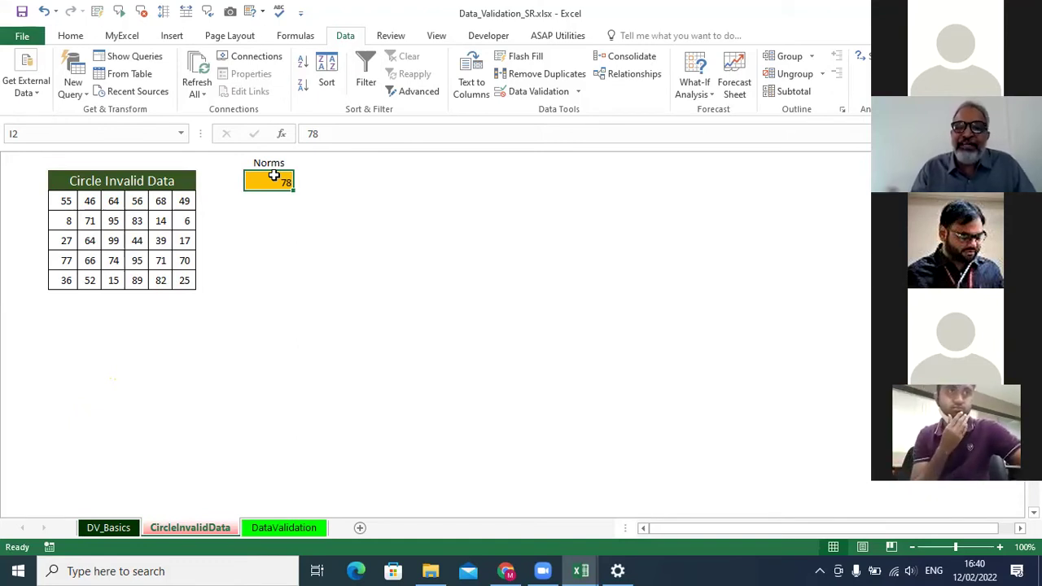
mouse_move(77, 189)
mouse_down()
mouse_move(130, 239)
mouse_move(133, 279)
mouse_move(124, 281)
mouse_up()
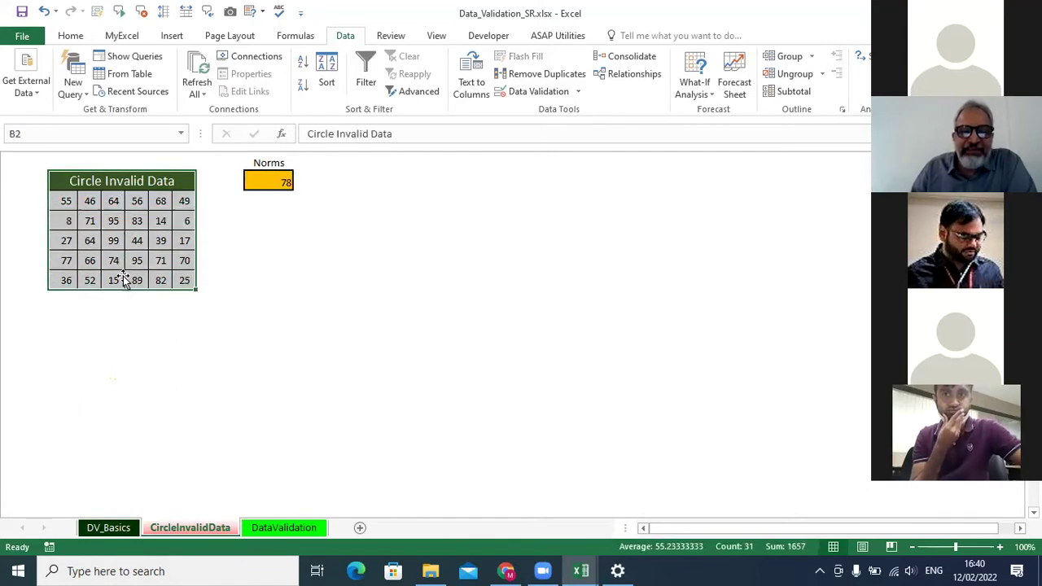
drag(65, 201, 180, 274)
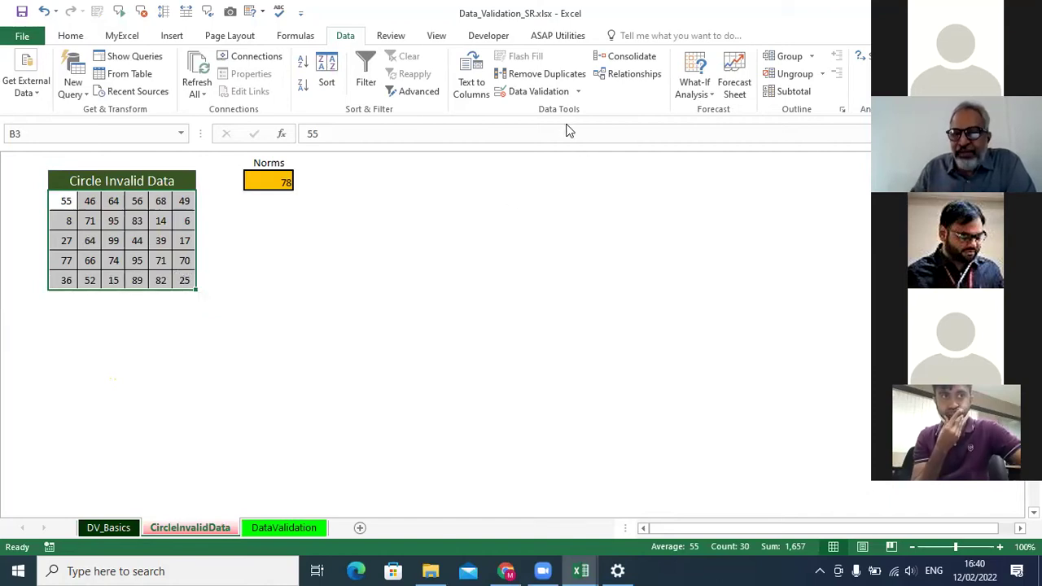
click(548, 95)
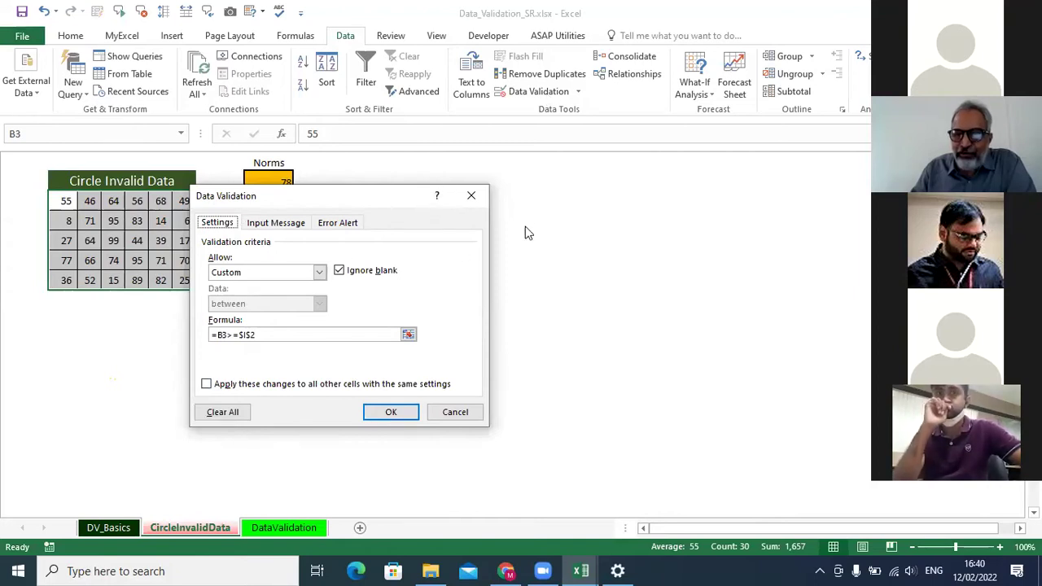
click(471, 196)
click(578, 91)
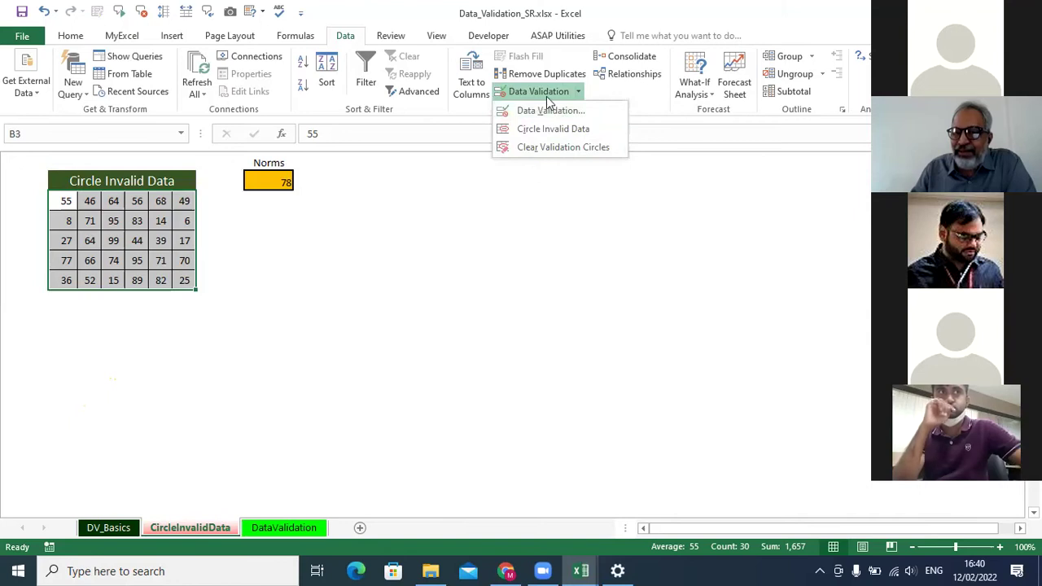
click(544, 93)
click(539, 91)
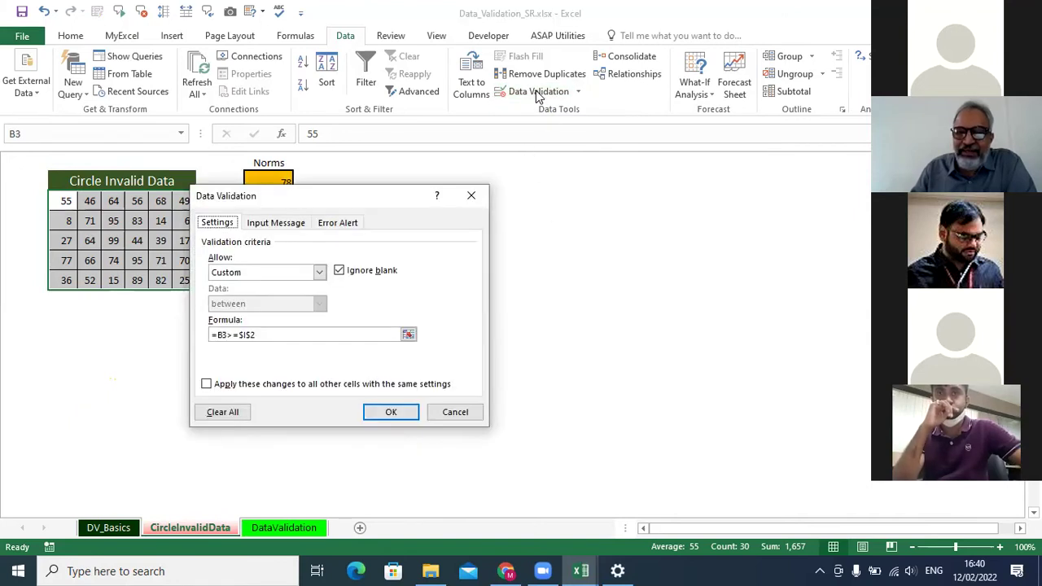
drag(376, 195, 576, 178)
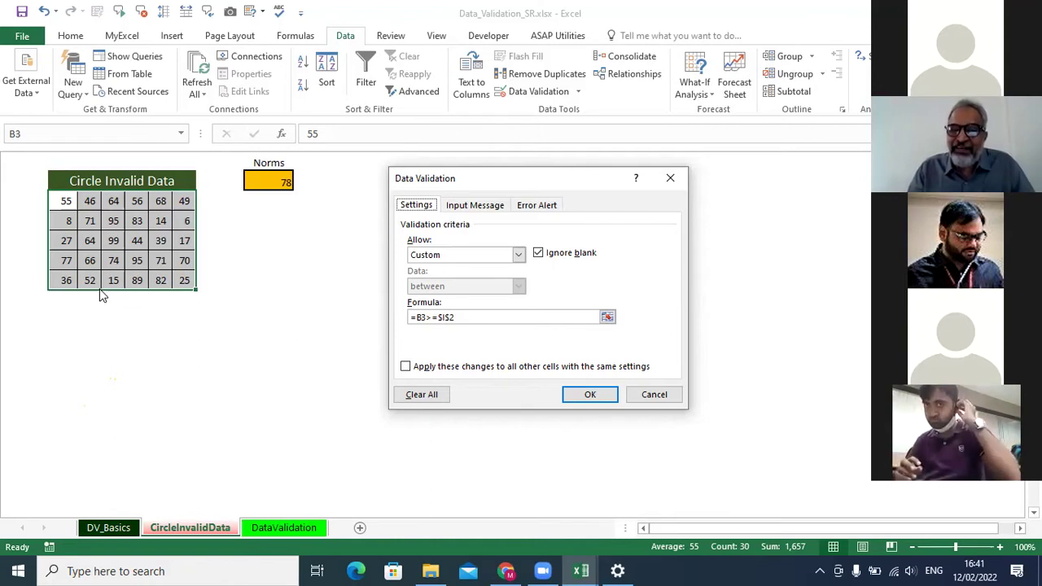
click(518, 256)
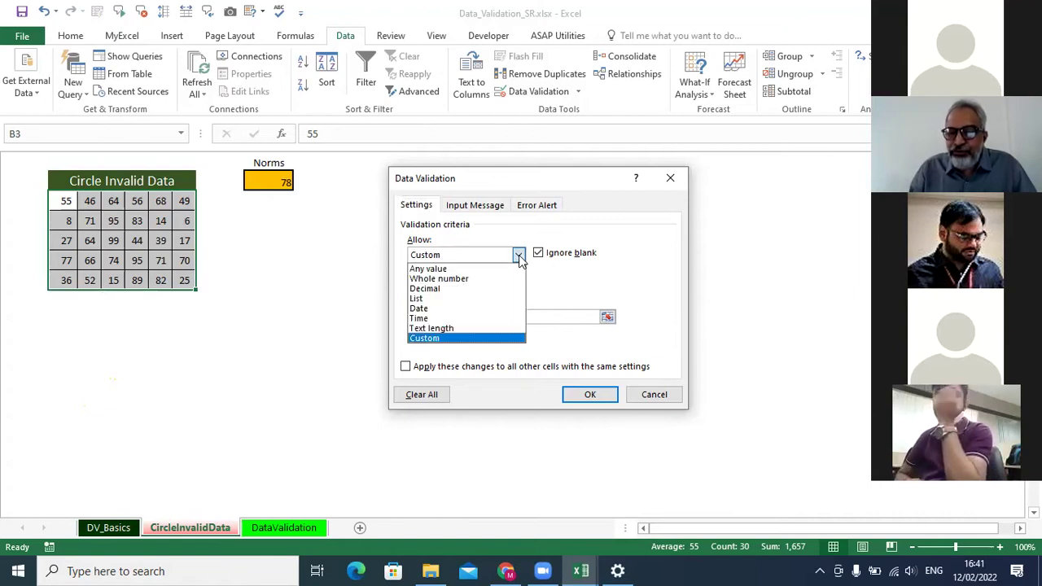
click(476, 338)
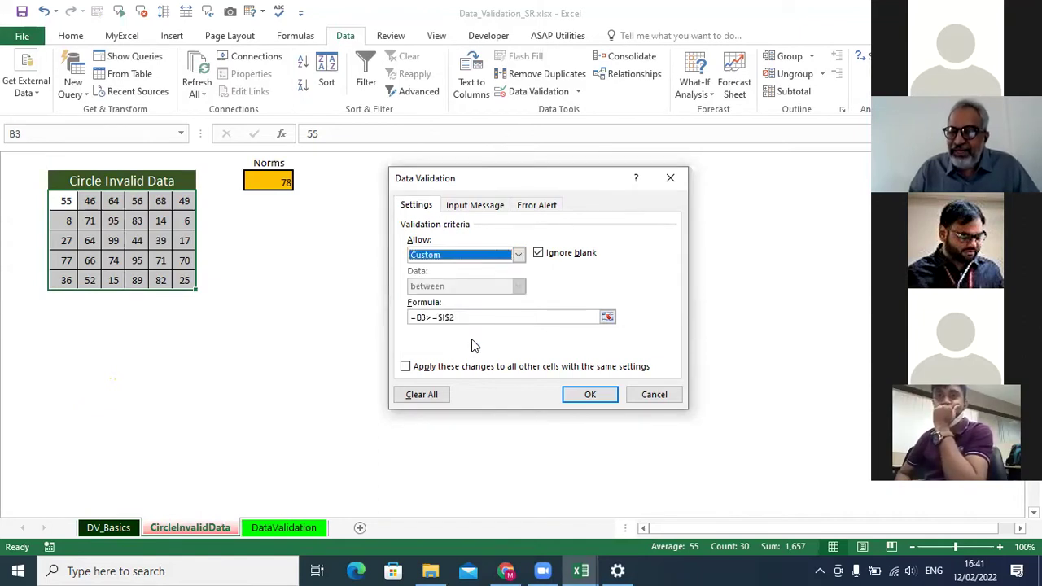
click(480, 317)
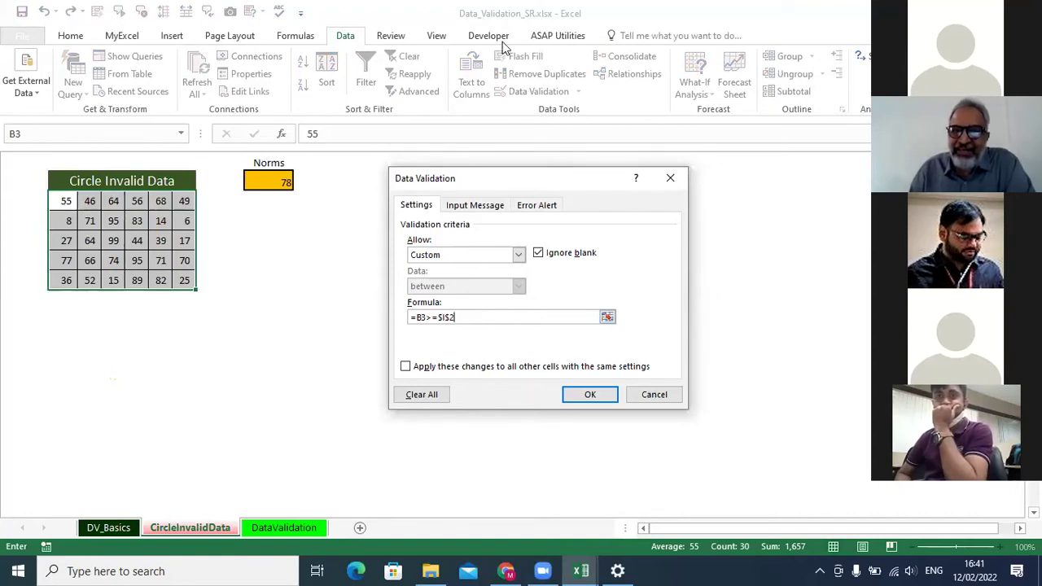
click(670, 178)
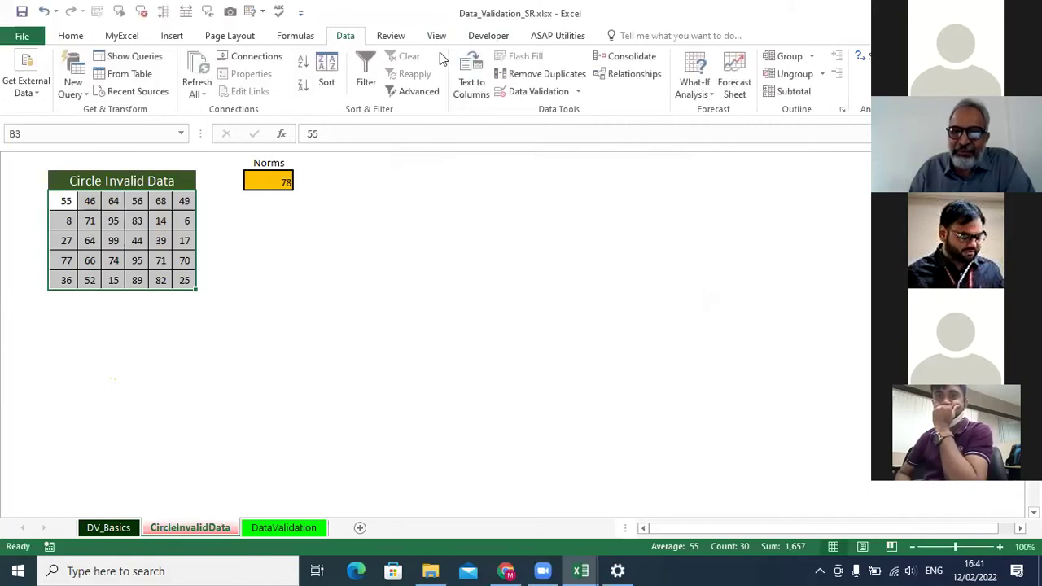
click(437, 36)
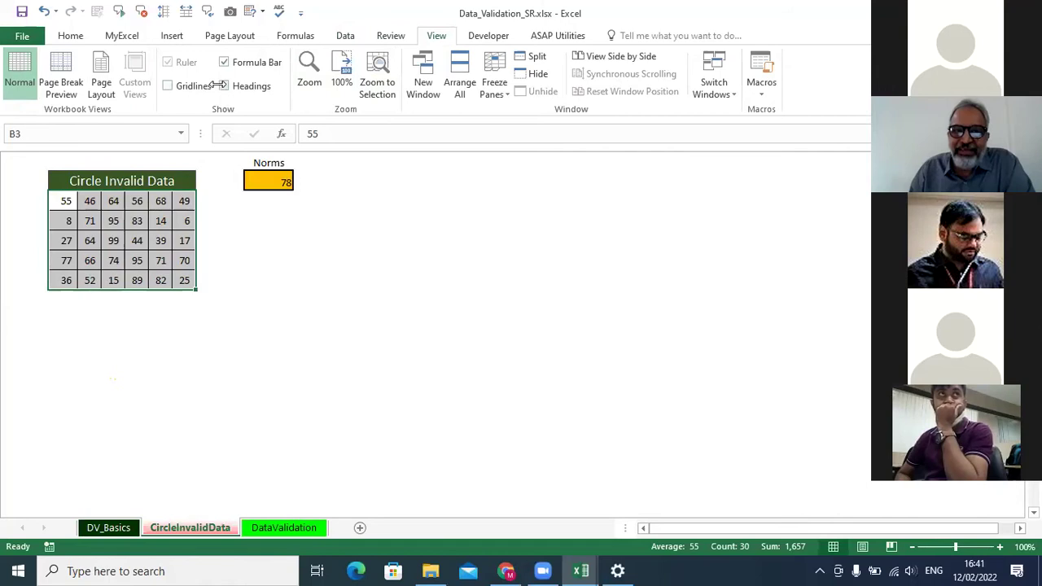
Tick Headings on the View tab to show row numbers and column letters.
click(223, 86)
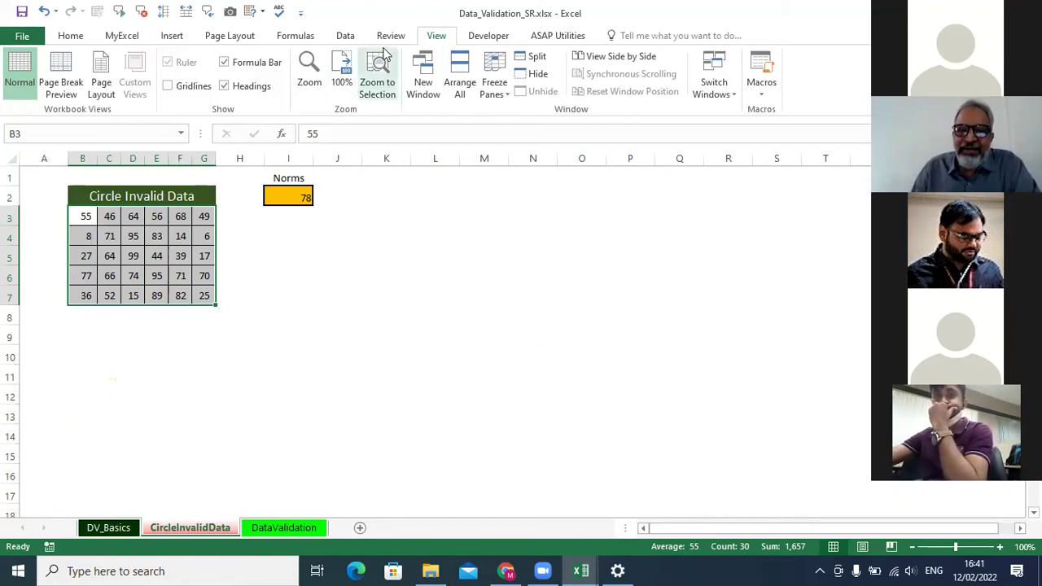
click(345, 36)
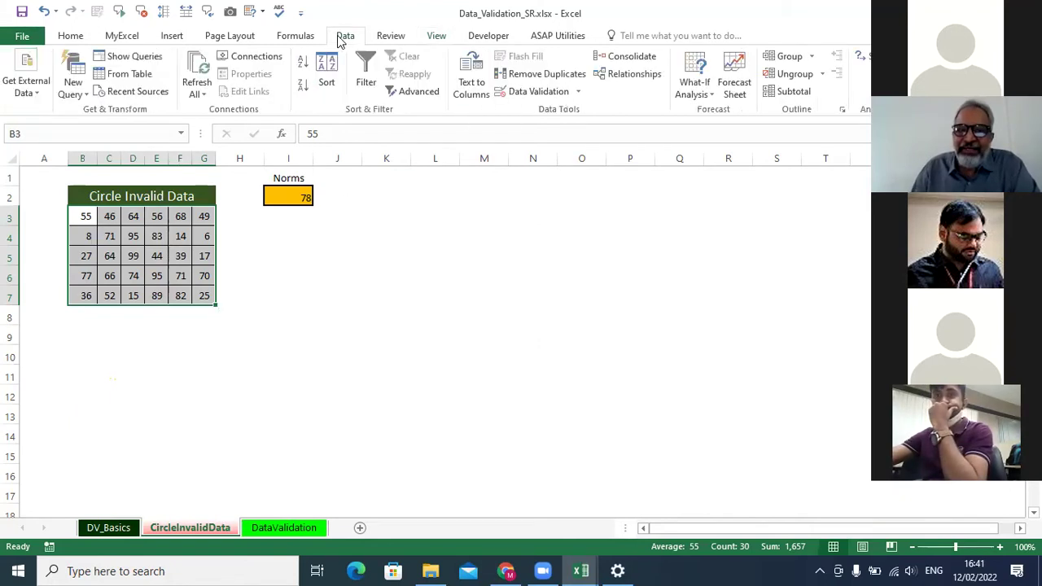
Keep Allow: Custom and change the validation formula from =B3>=$I$2 to =B3>=35.
click(548, 92)
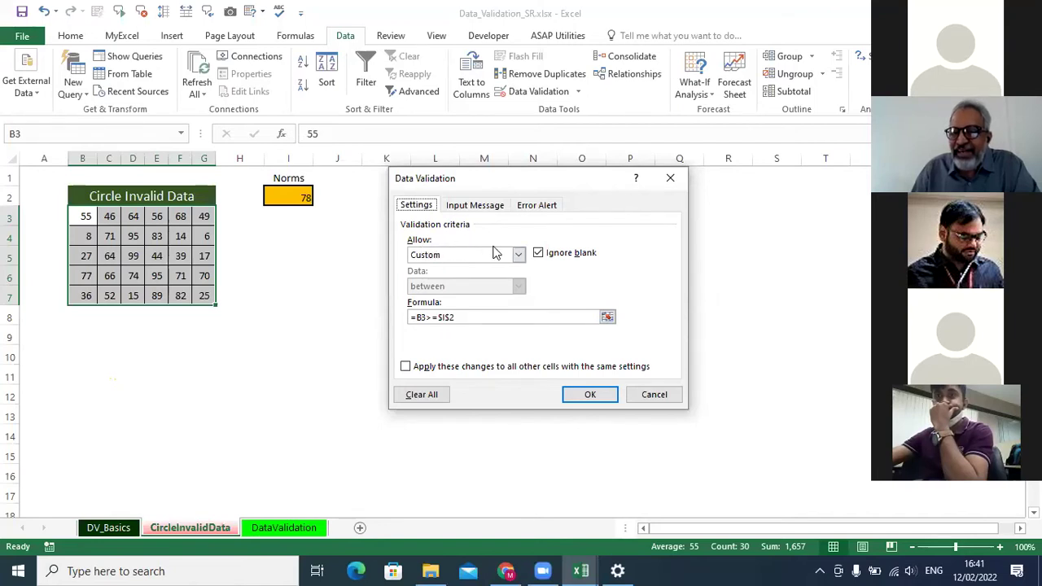
click(519, 254)
click(471, 340)
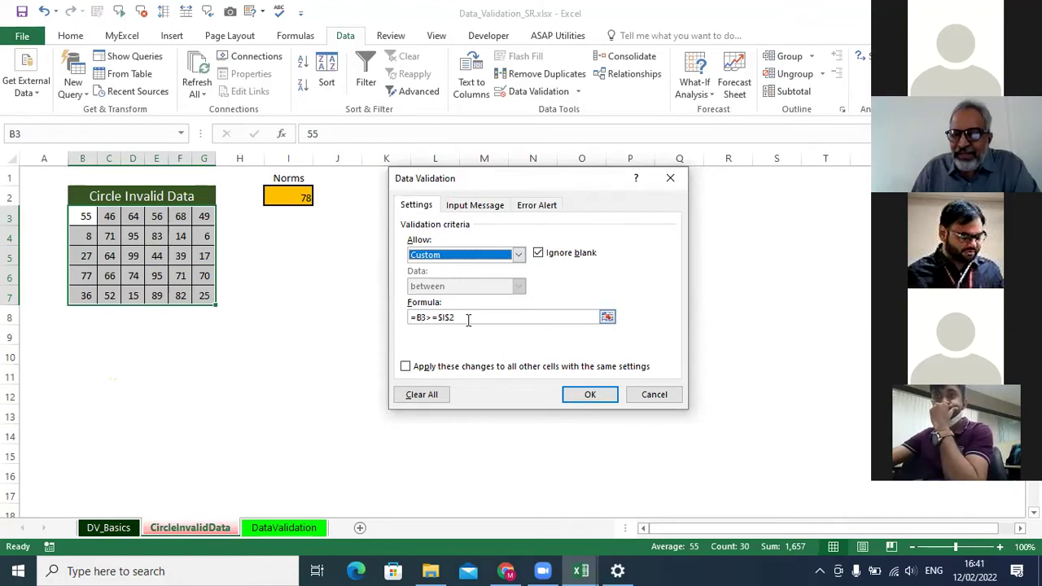
click(471, 318)
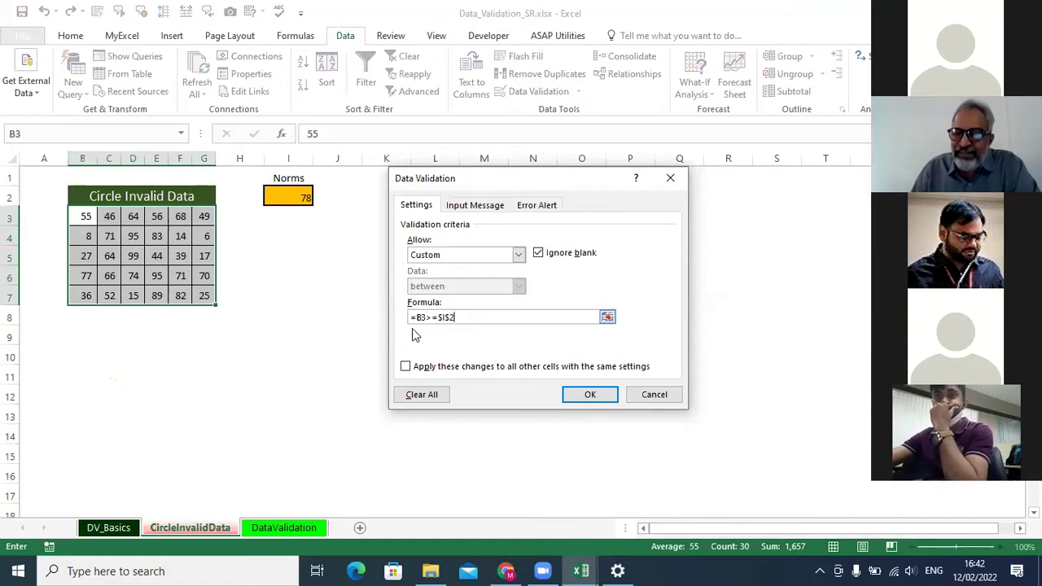
key(BackSpace)
key(BackSpace)
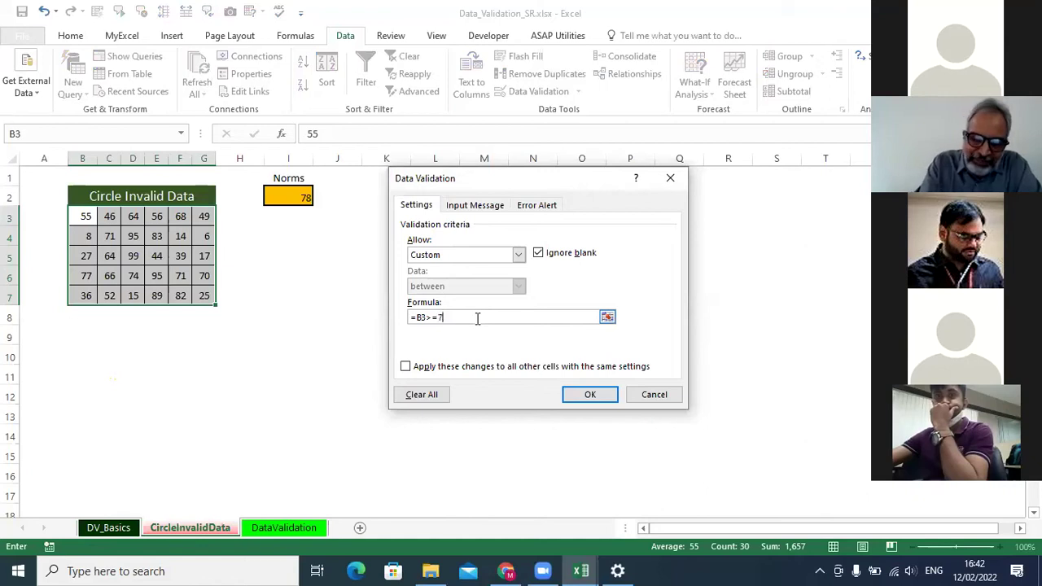
text(35)
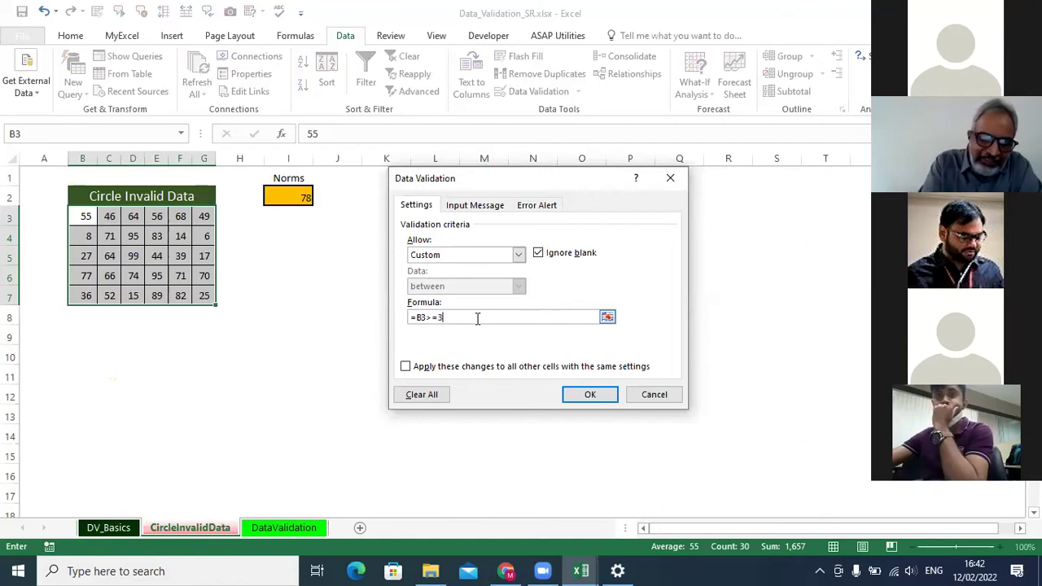
click(600, 394)
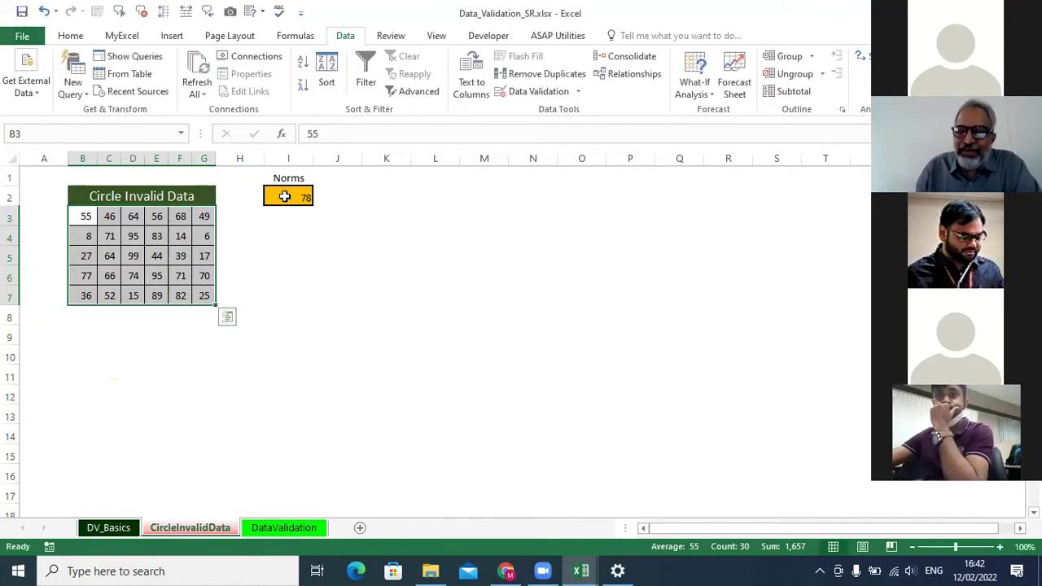
Circle the values below 35 and set the Norms cell I2 to 45.
click(578, 92)
click(563, 129)
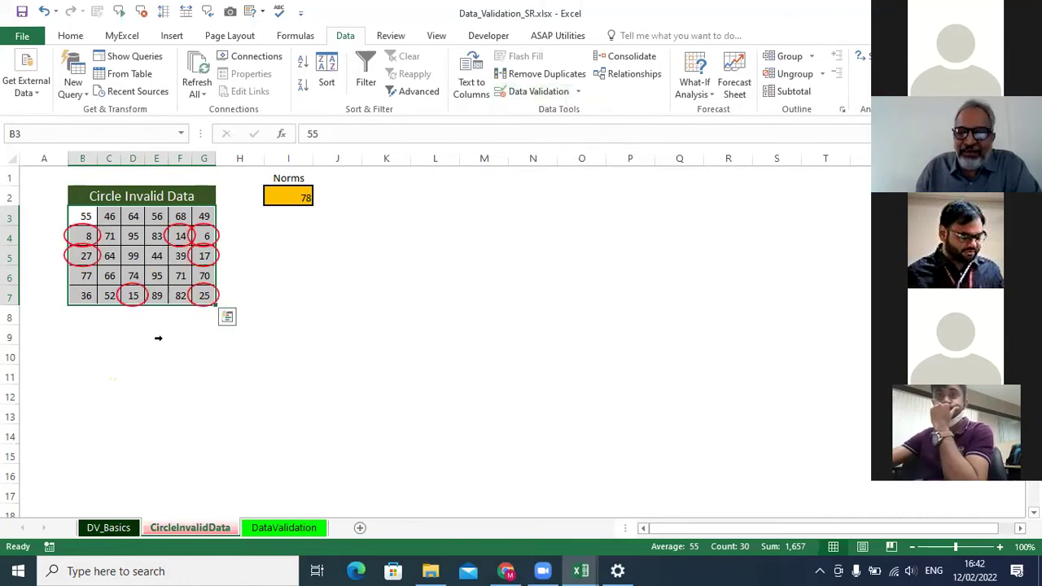
click(269, 204)
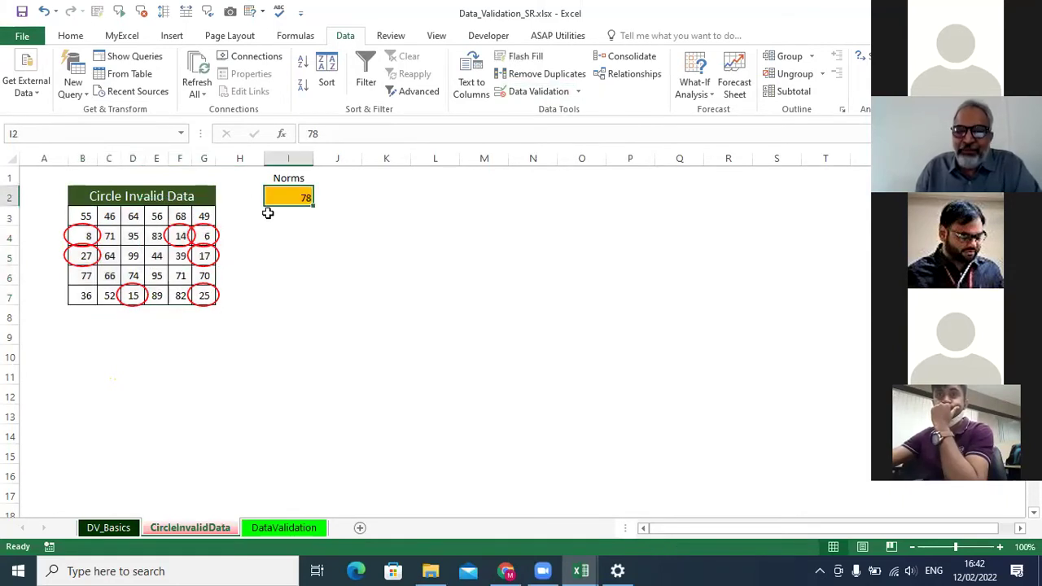
text(45)
key(Return)
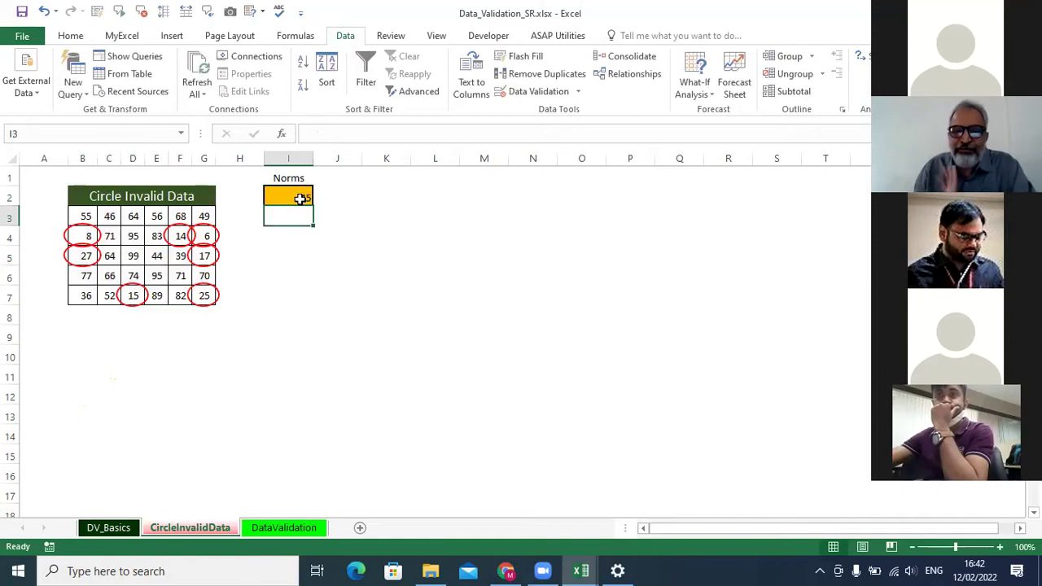
Check the Data Validation settings without changing them, then reselect the table B3:G7.
click(539, 91)
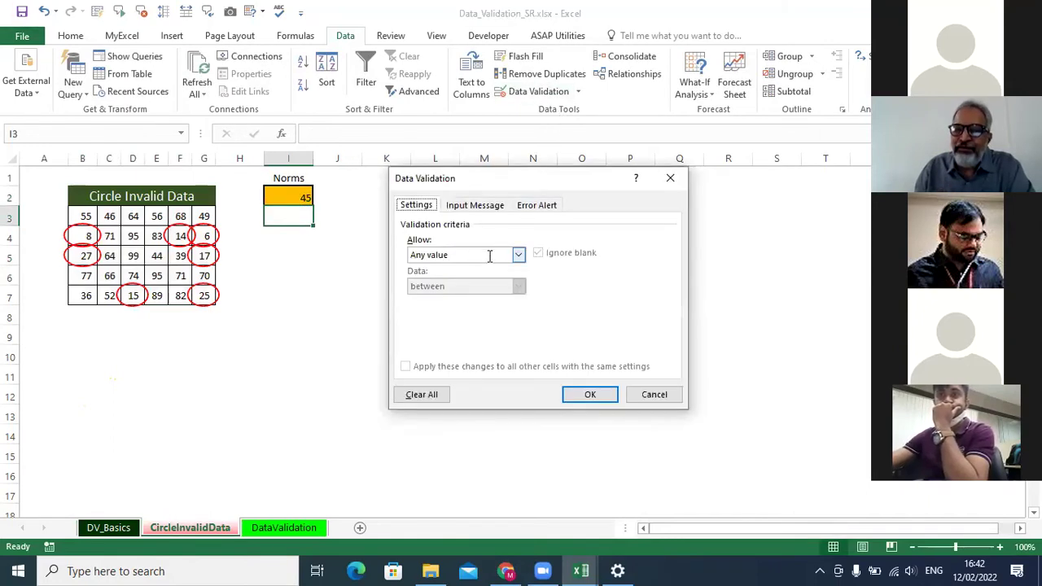
click(670, 176)
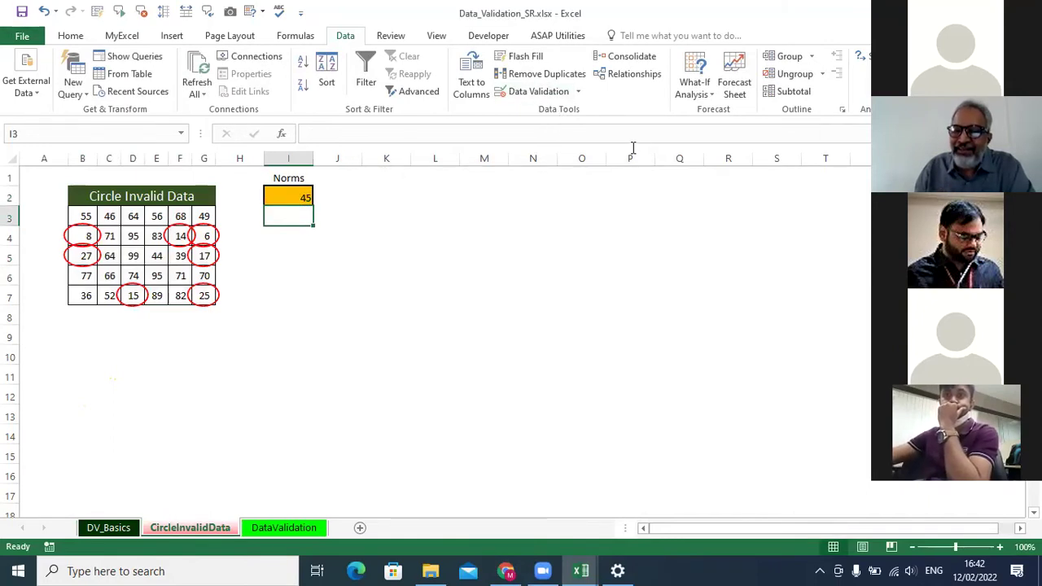
click(578, 91)
click(576, 126)
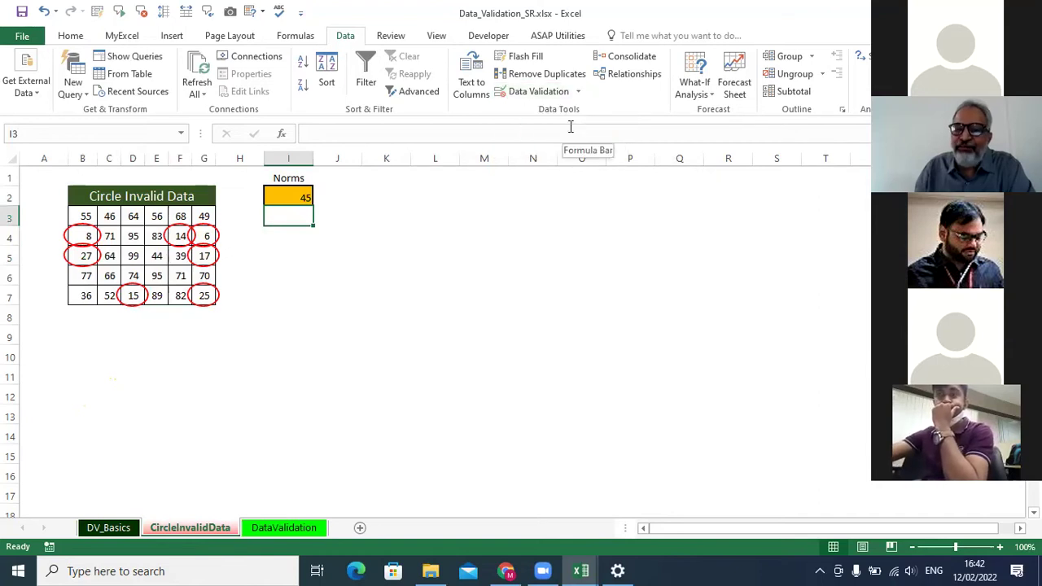
click(578, 93)
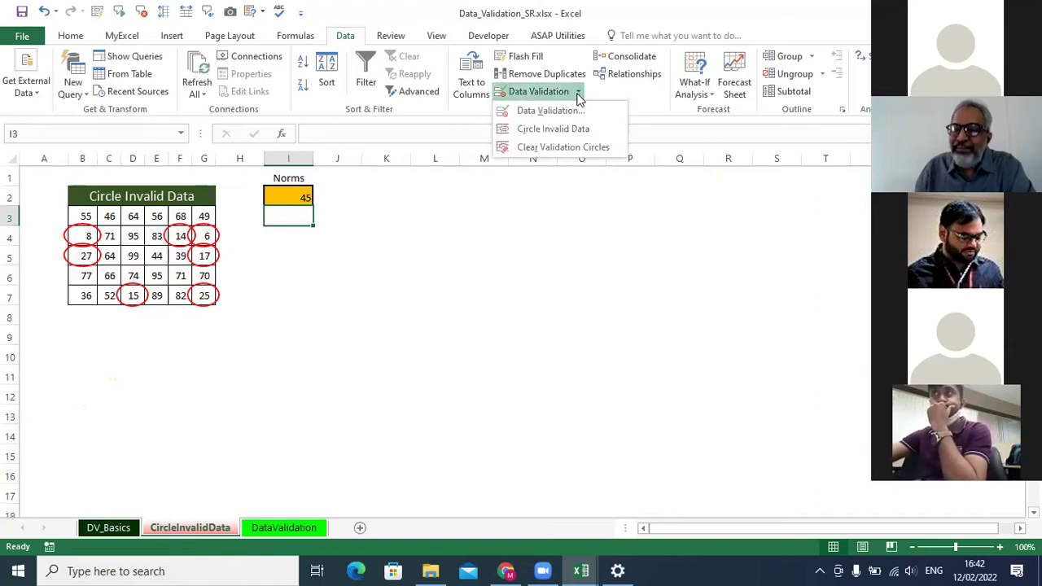
click(567, 114)
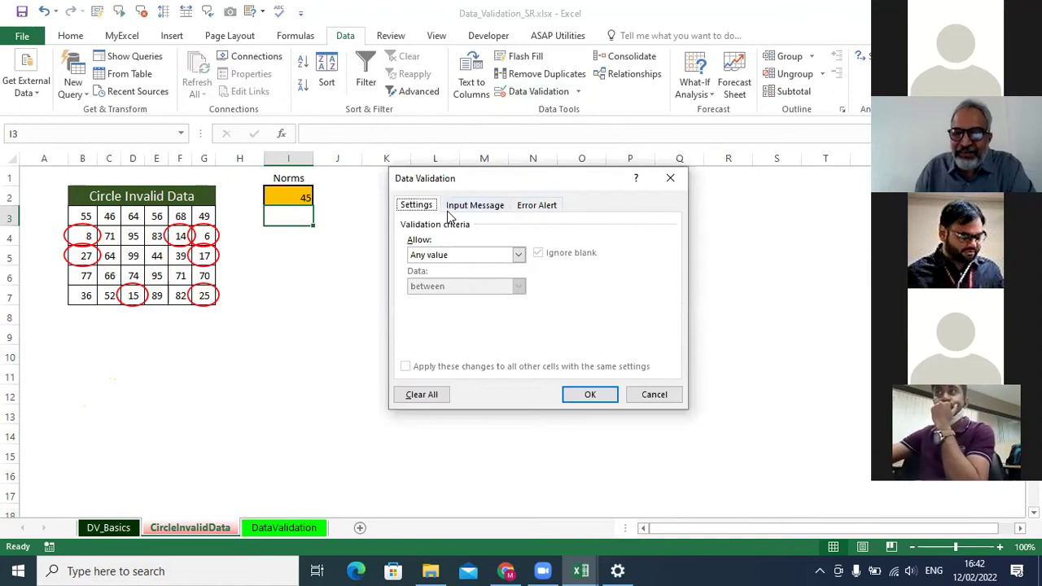
click(656, 395)
drag(85, 216, 204, 295)
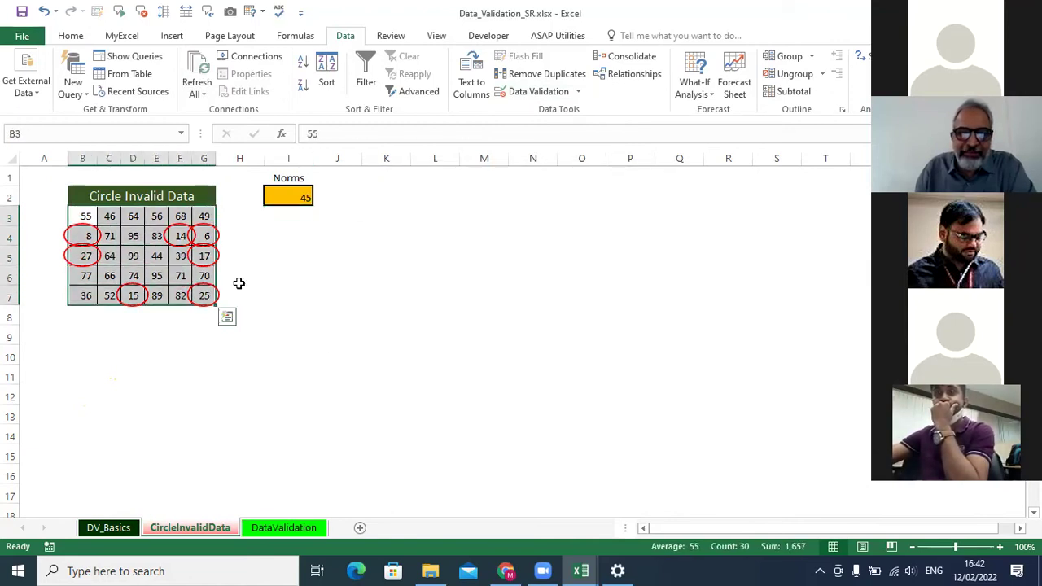
Replace the fixed 35 in the validation formula with a reference to Norms cell I2.
click(535, 94)
click(464, 316)
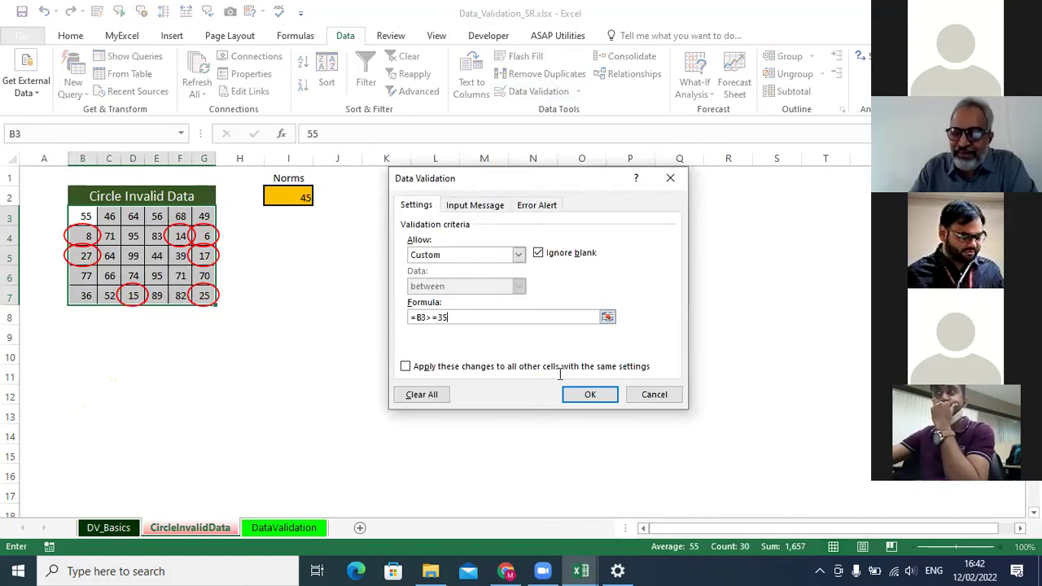
key(BackSpace)
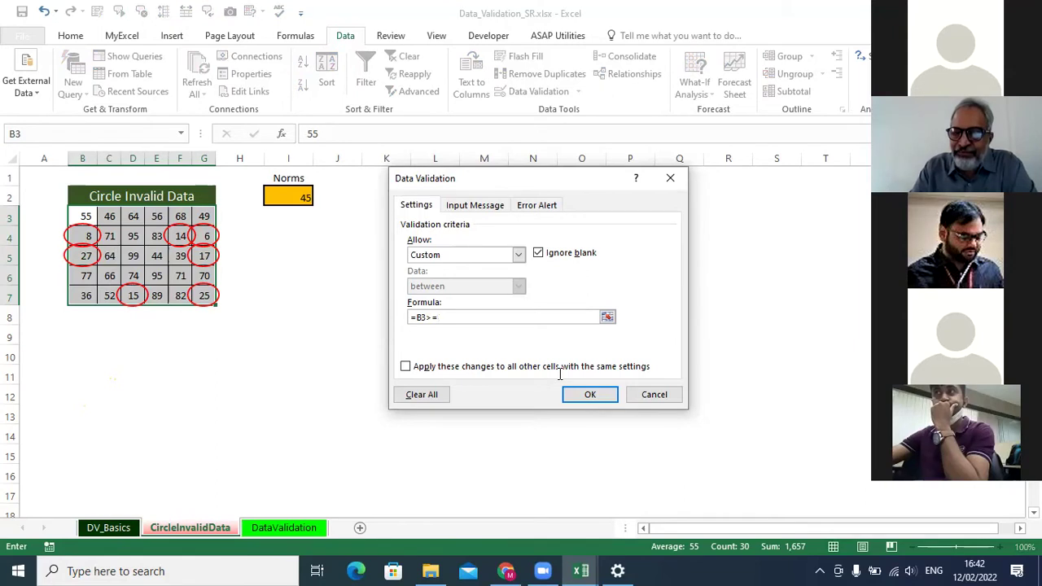
click(287, 197)
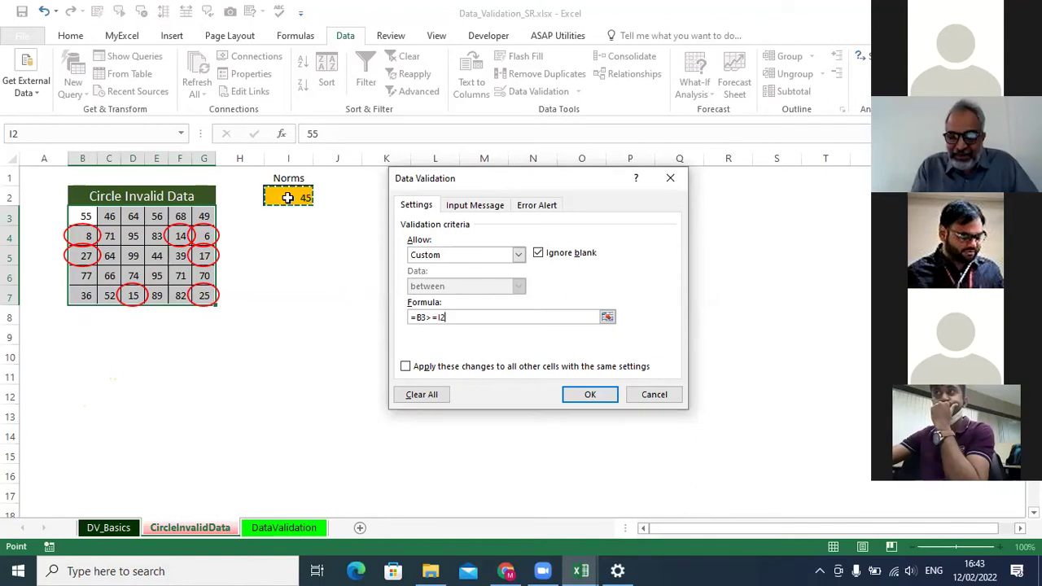
text($)
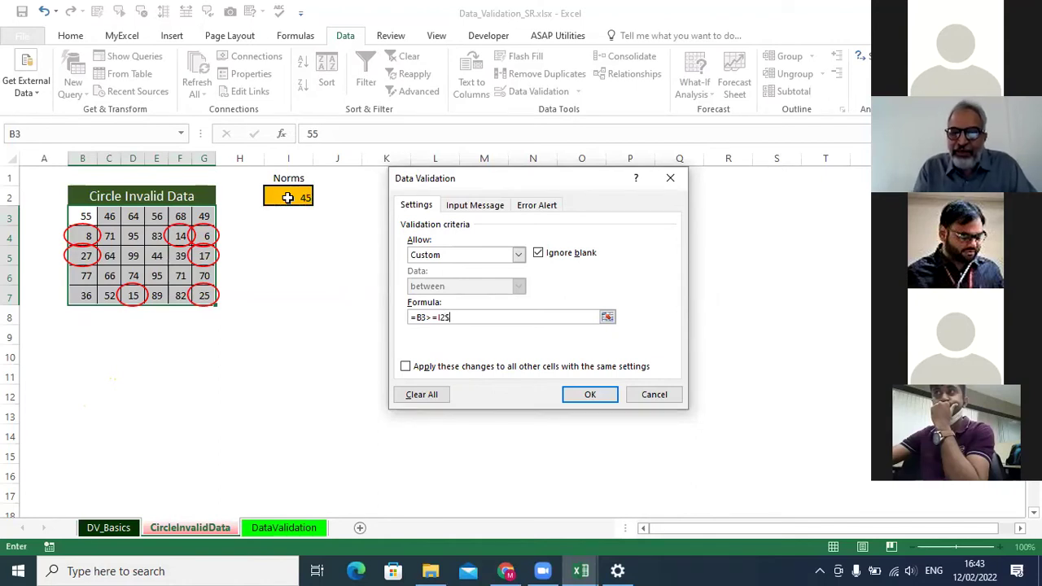
click(439, 317)
text($)
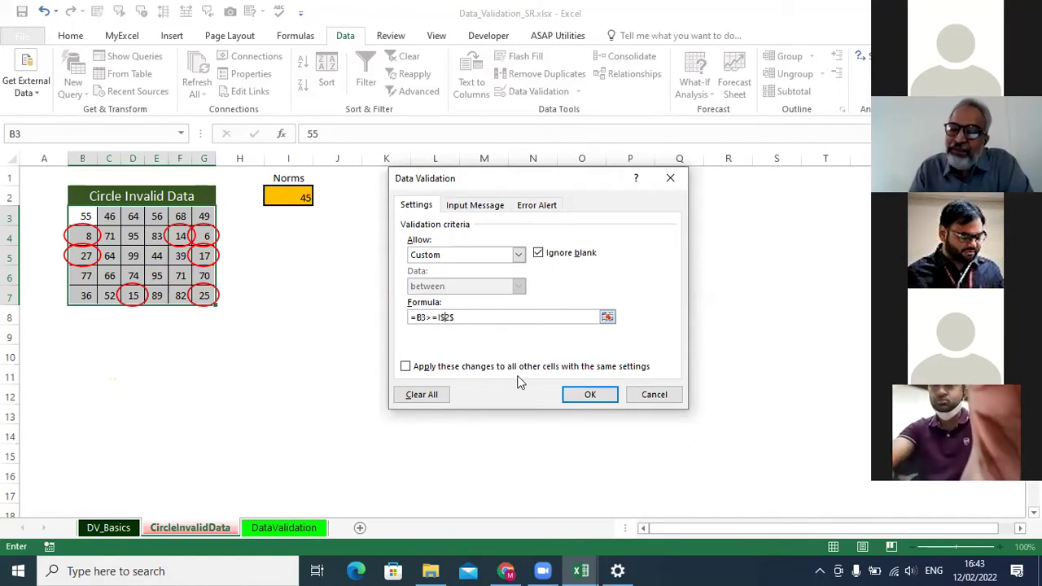
key(BackSpace)
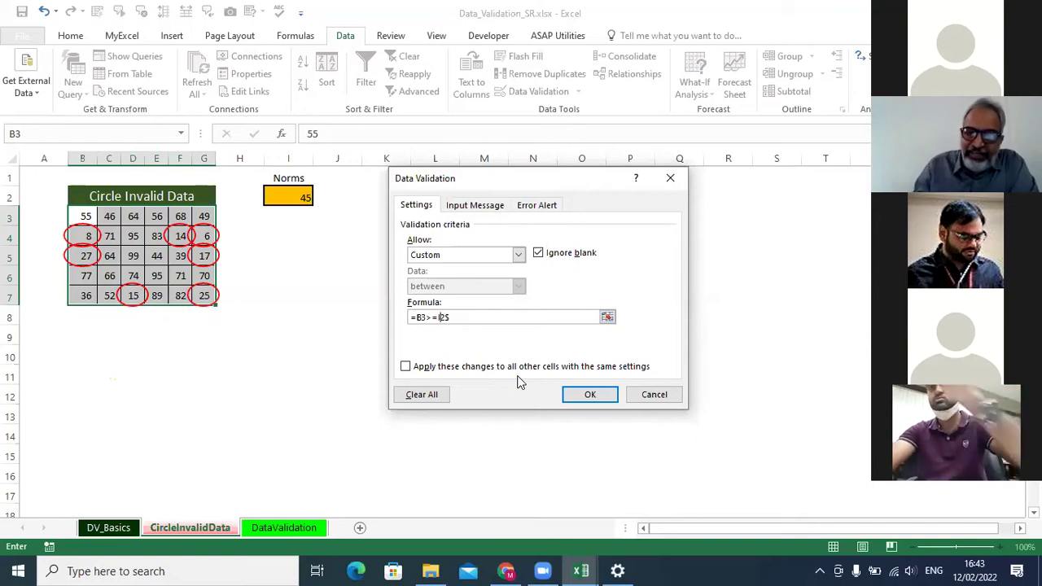
key(BackSpace)
Cycle the reference styles with F4, settle on absolute $I$2, and apply the rule.
key(F4)
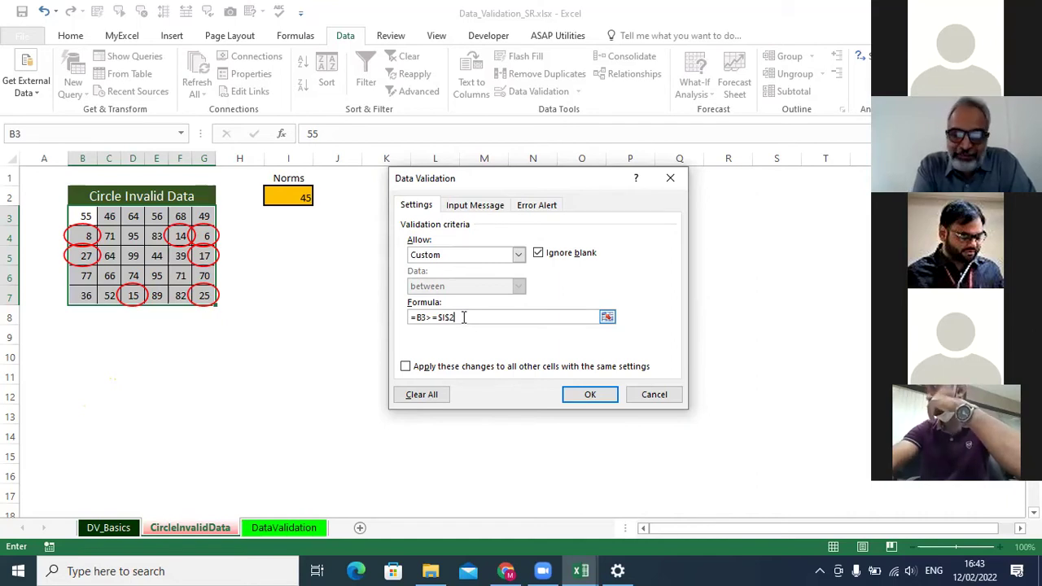
key(F4)
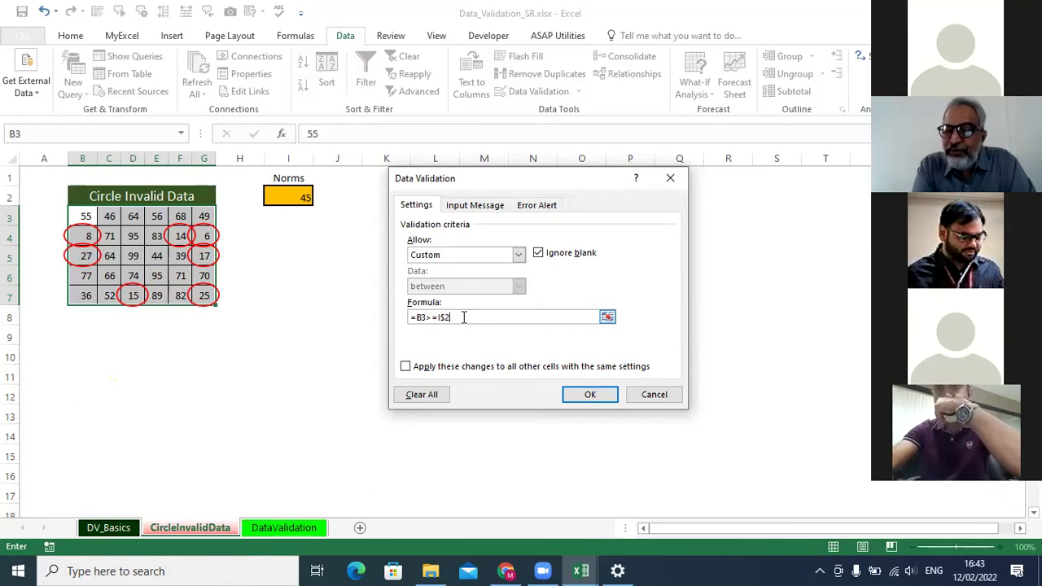
key(F4)
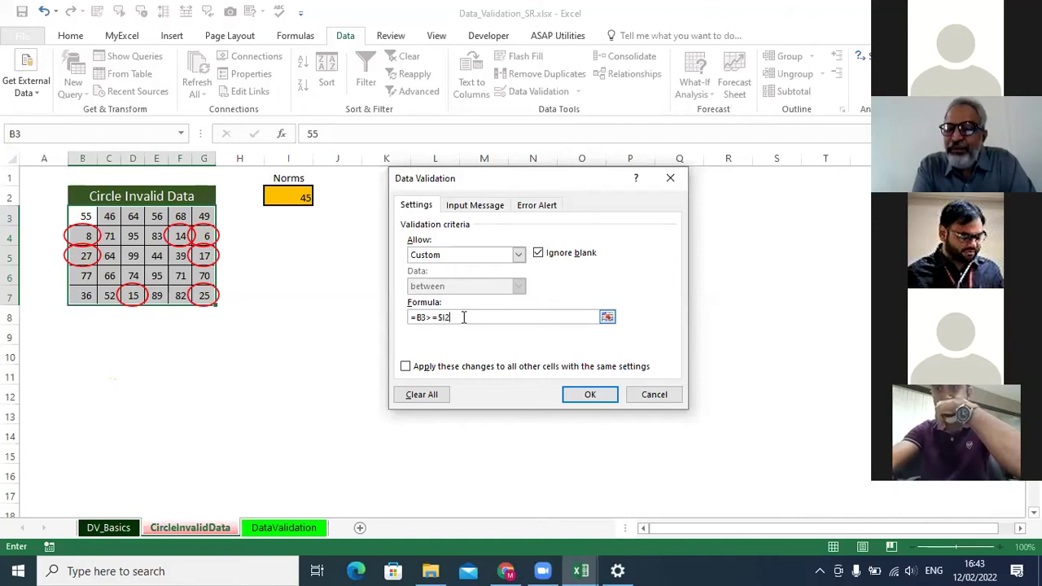
key(F4)
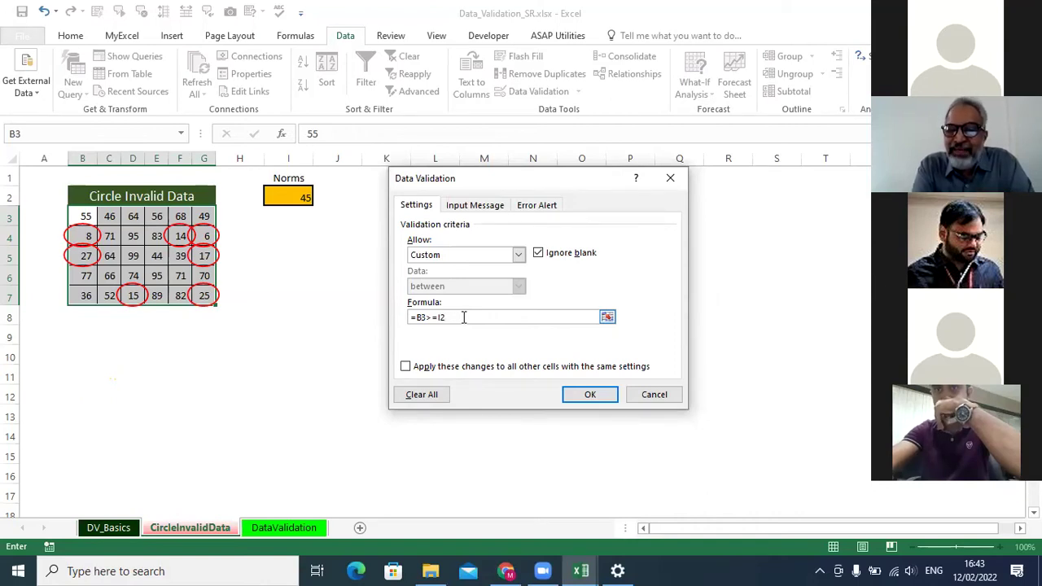
key(F4)
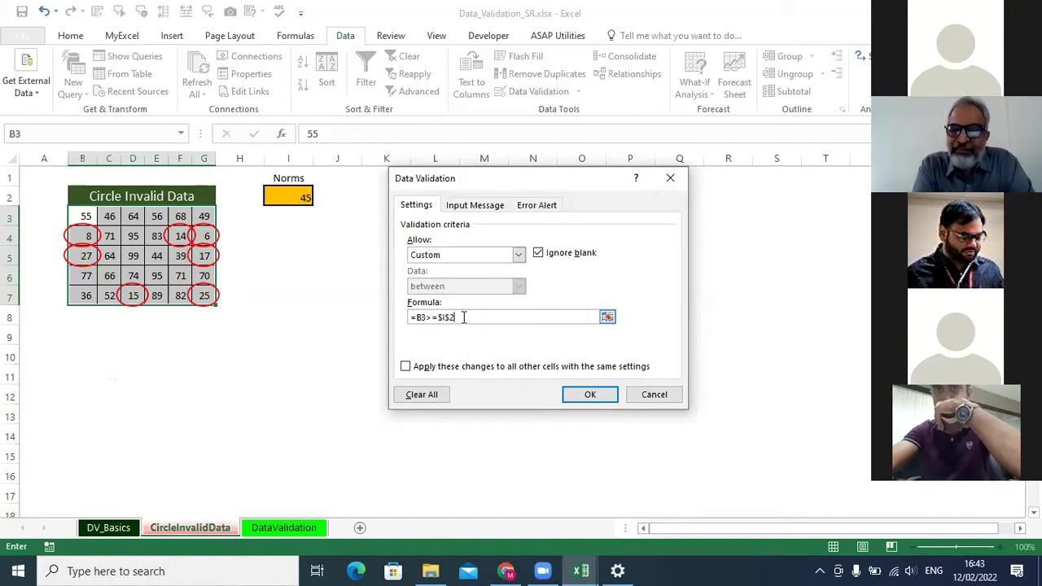
click(592, 397)
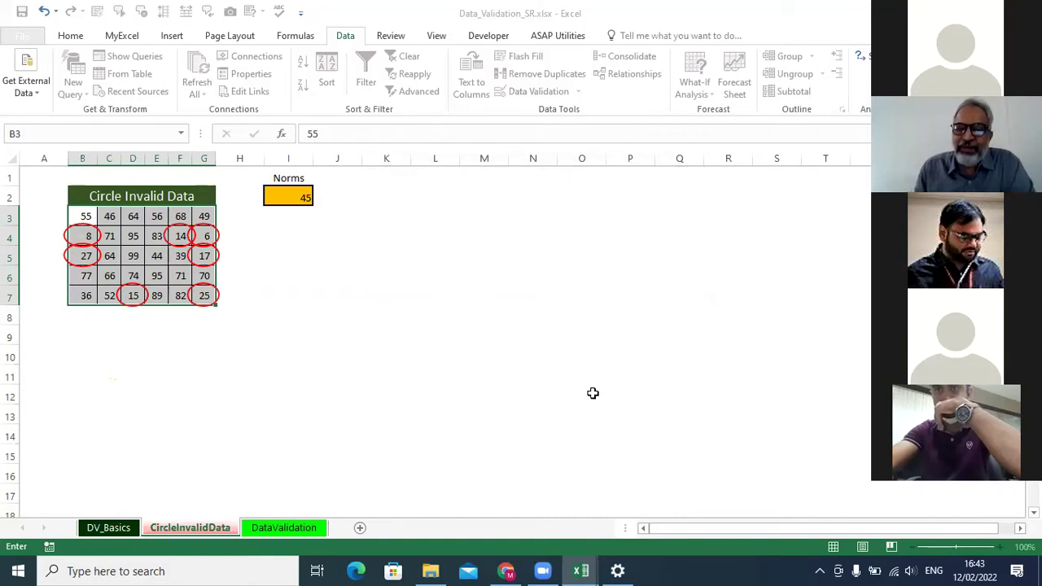
click(298, 198)
Set the Norms value to 34 and re-circle the invalid values.
text(34)
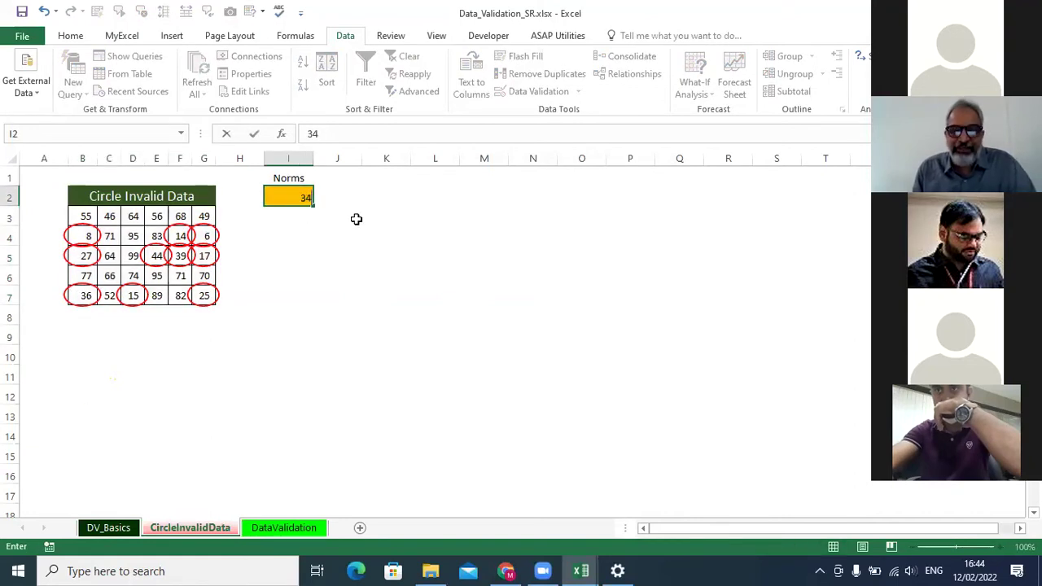
click(340, 241)
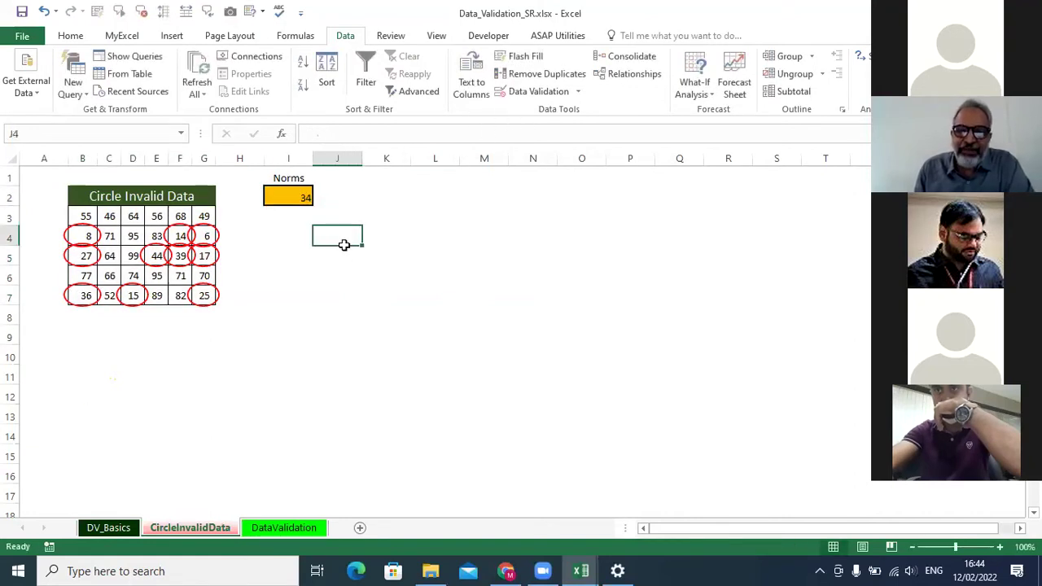
click(578, 92)
click(571, 122)
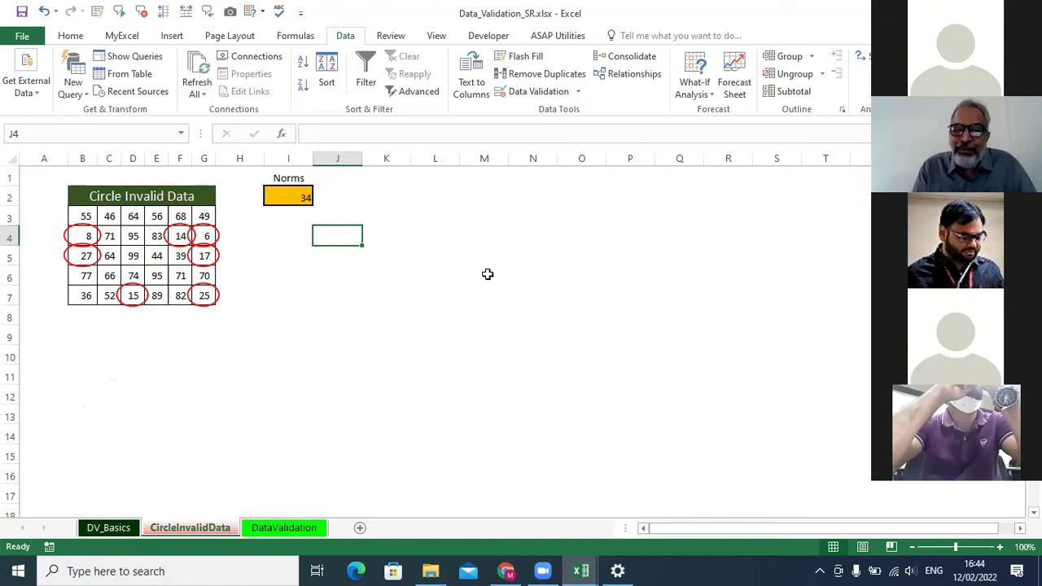
Switch to the DV_Basics sheet and select the reference examples B13:C15.
click(296, 198)
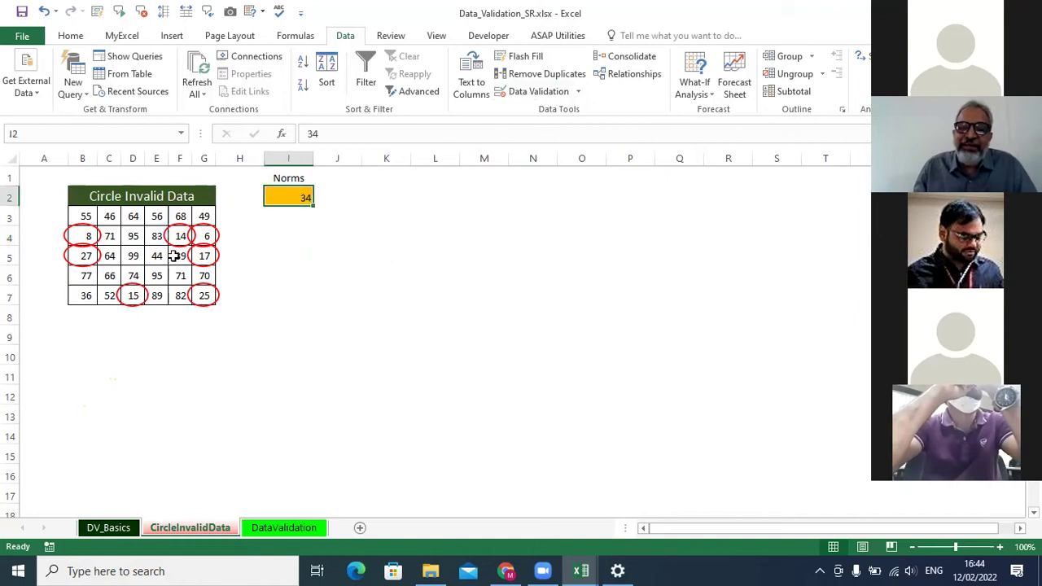
click(251, 327)
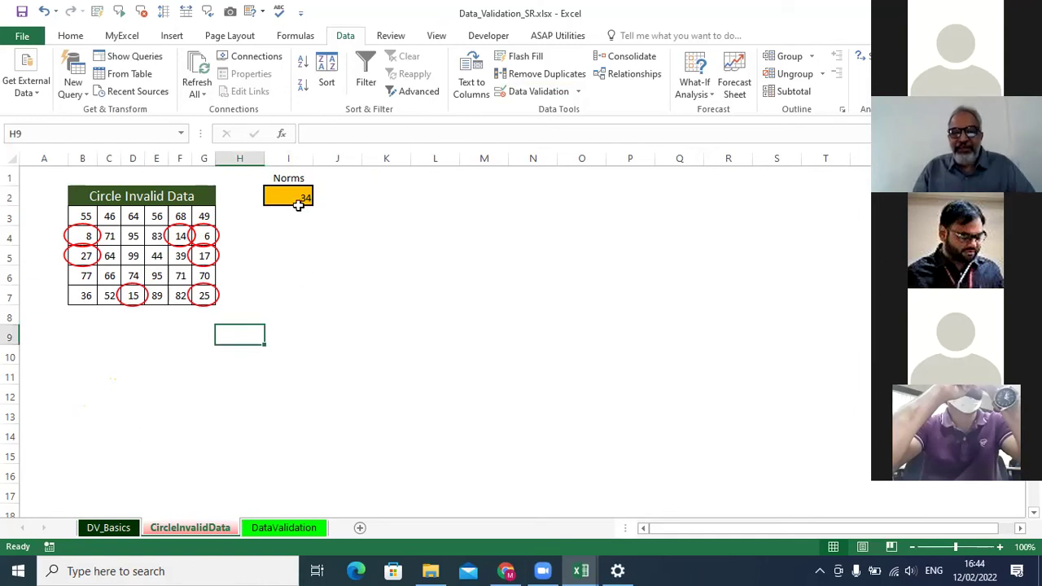
click(118, 528)
drag(73, 265, 432, 342)
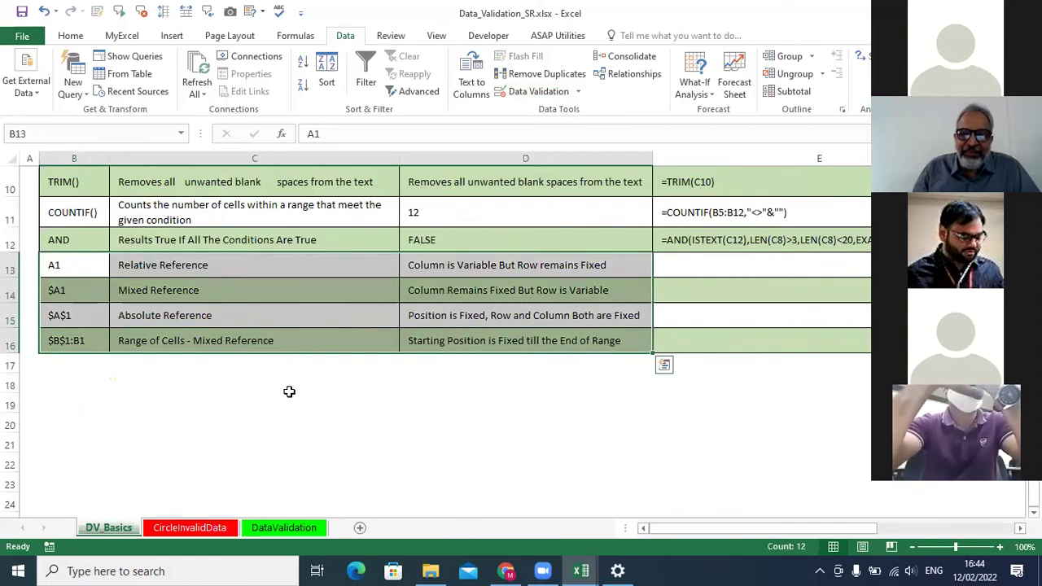
On the CircleInvalidData sheet, view G3's Custom rule =G3>=$I$2 and cancel without changes.
click(187, 529)
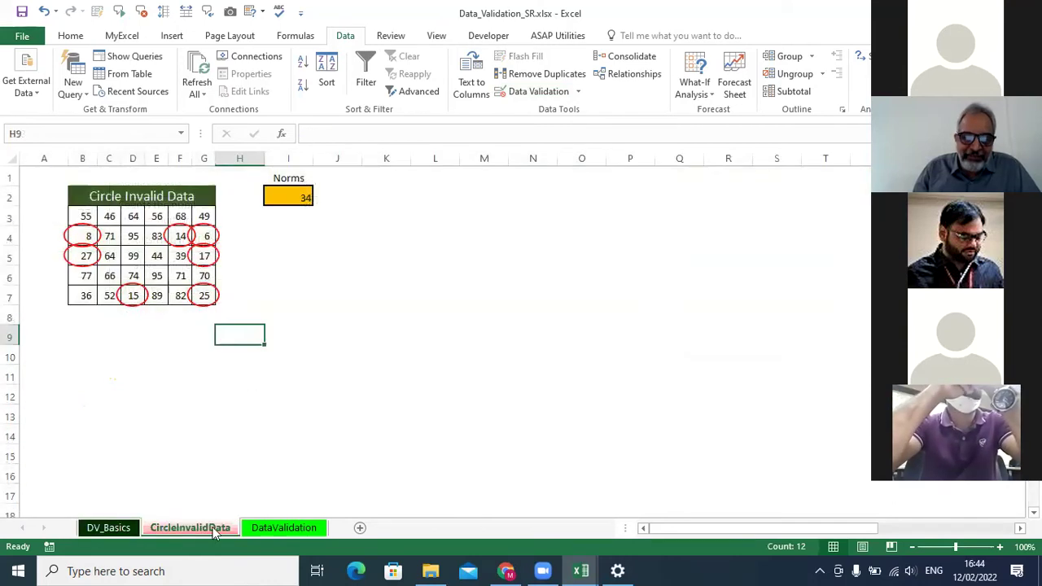
click(266, 531)
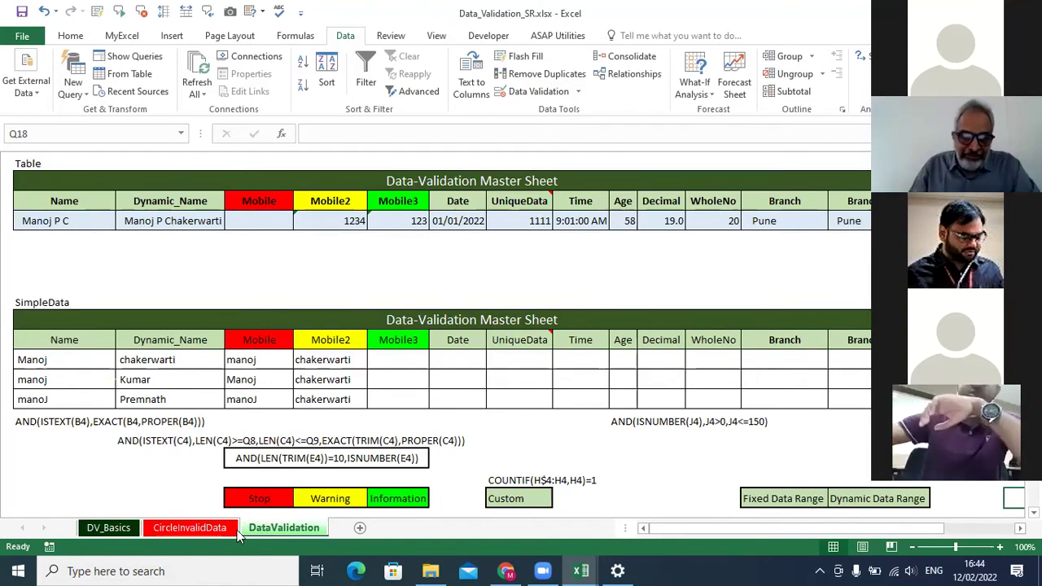
click(189, 528)
click(204, 215)
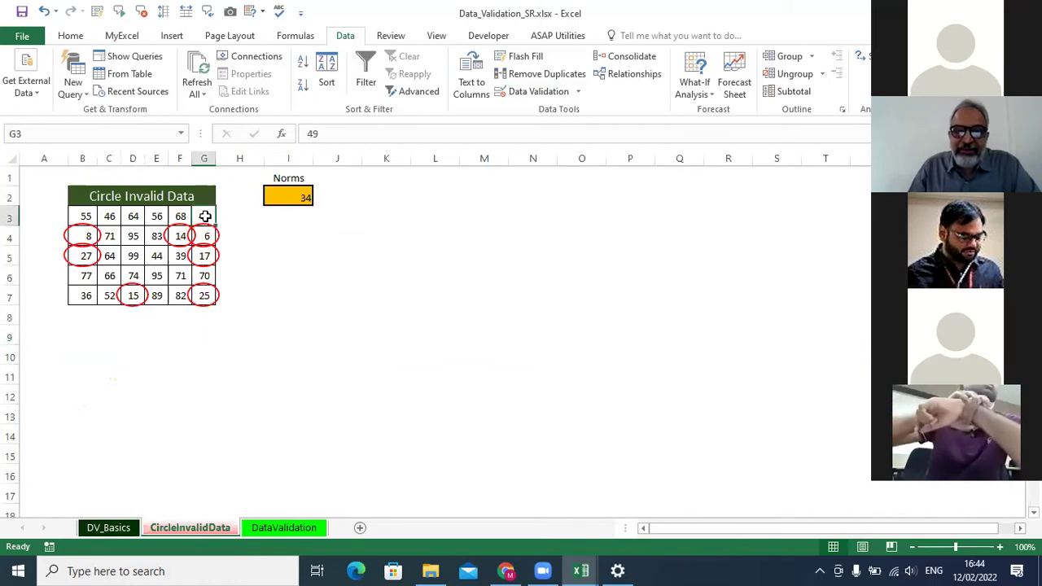
click(539, 92)
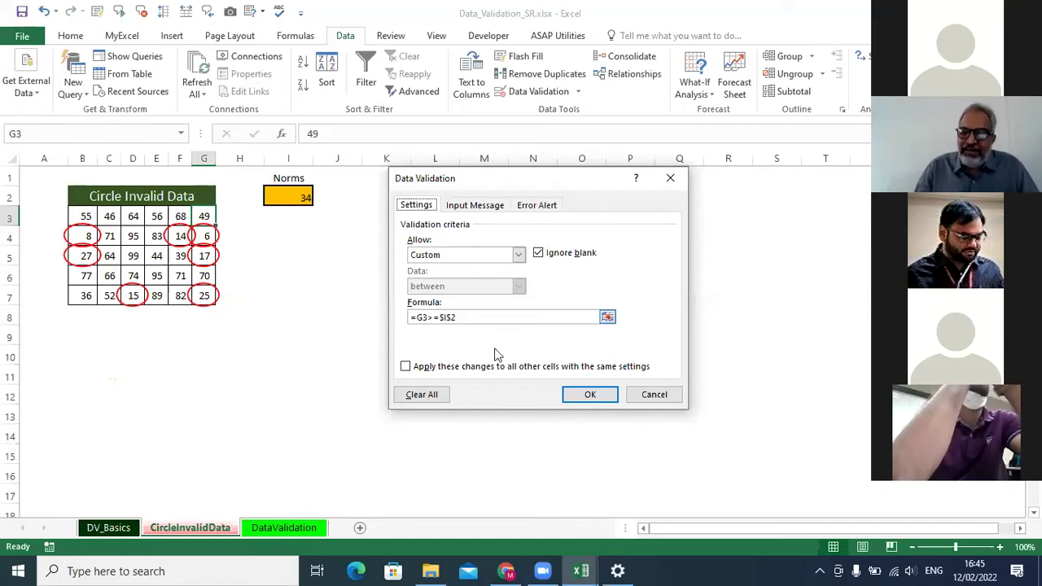
click(652, 395)
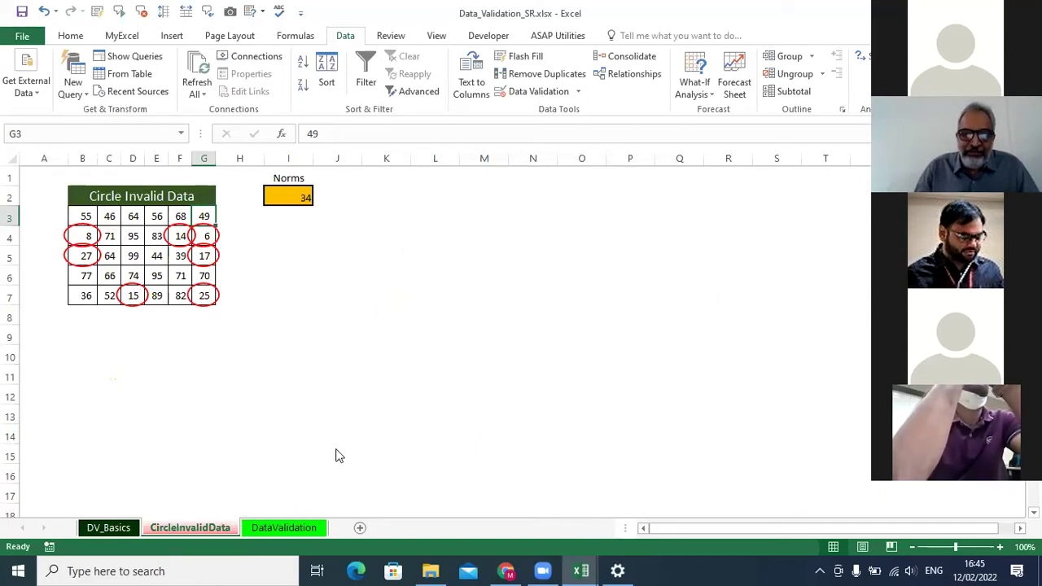
On the DataValidation sheet, delete the SimpleData sample Name, Dynamic_Name and Mobile entries.
click(259, 529)
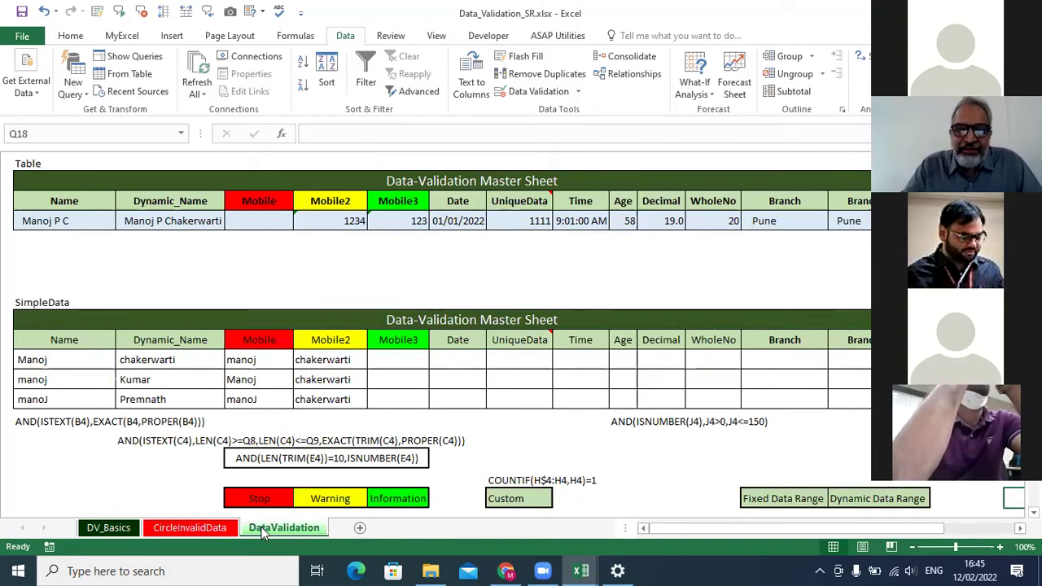
click(40, 228)
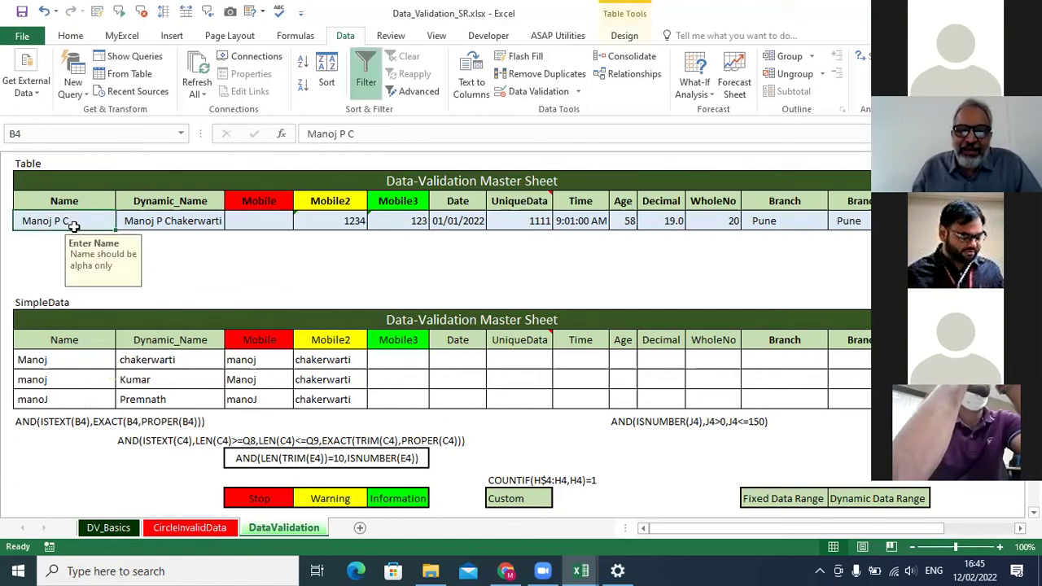
click(191, 255)
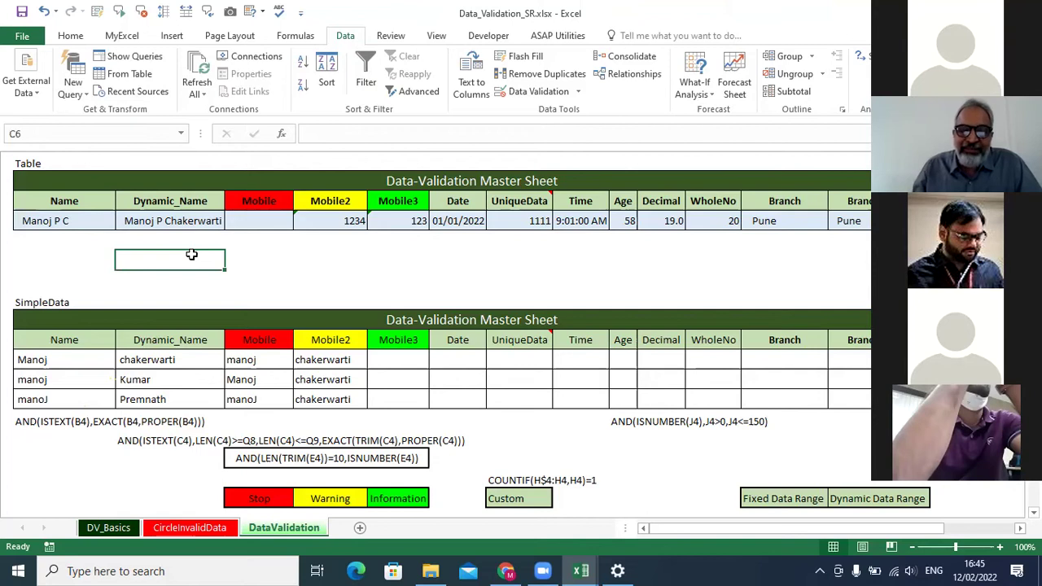
drag(80, 364, 368, 399)
key(Delete)
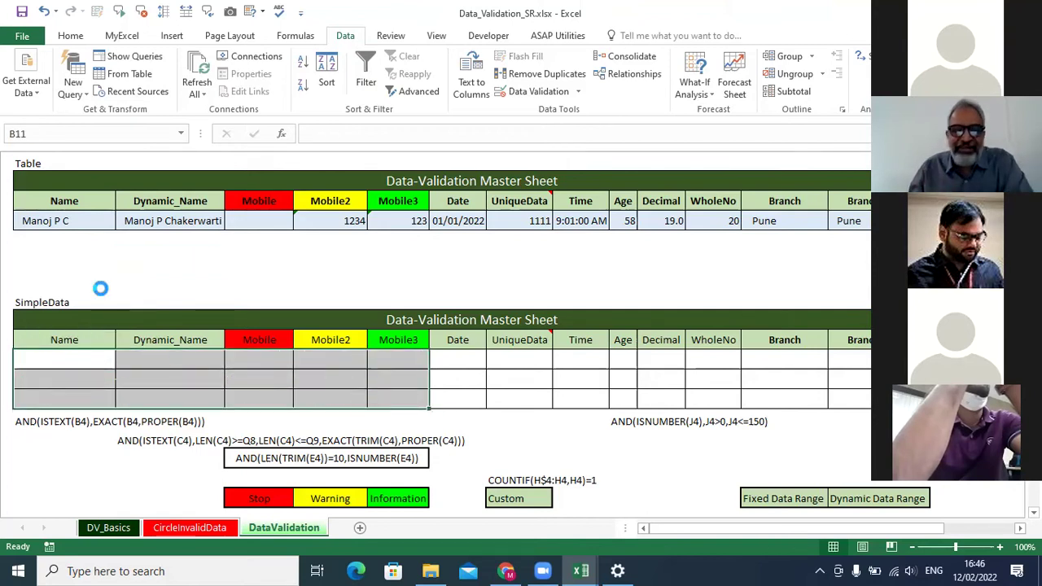
click(83, 221)
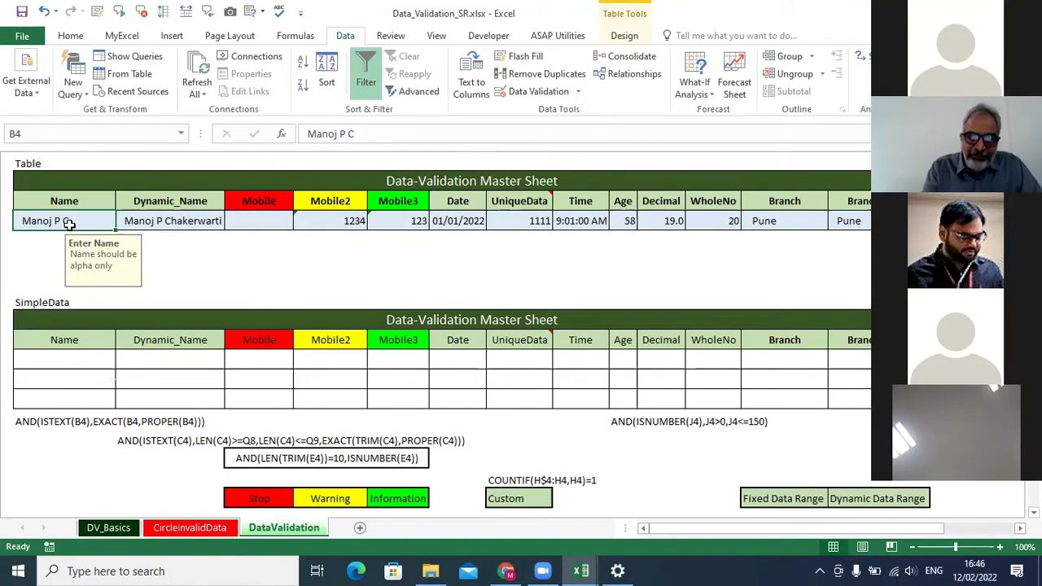
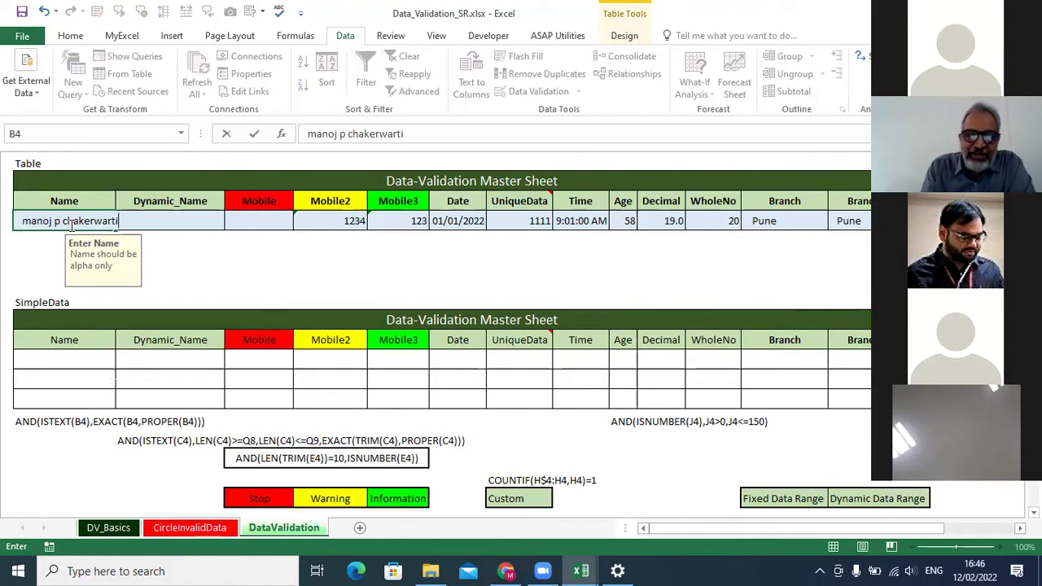
Enter an all-lowercase name in B4 and dismiss the resulting Incorrect Input stop alert.
key(Return)
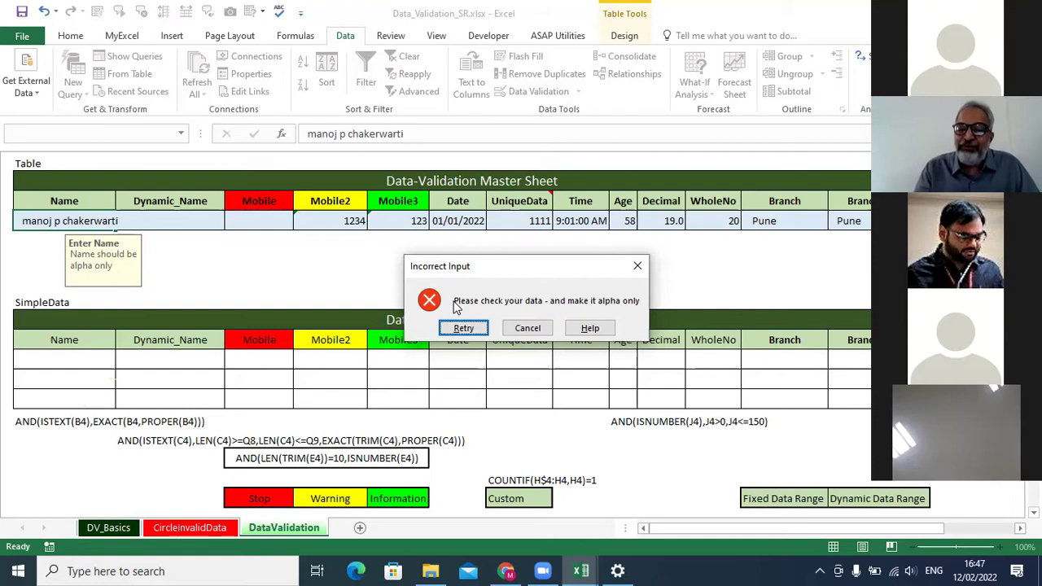
click(637, 266)
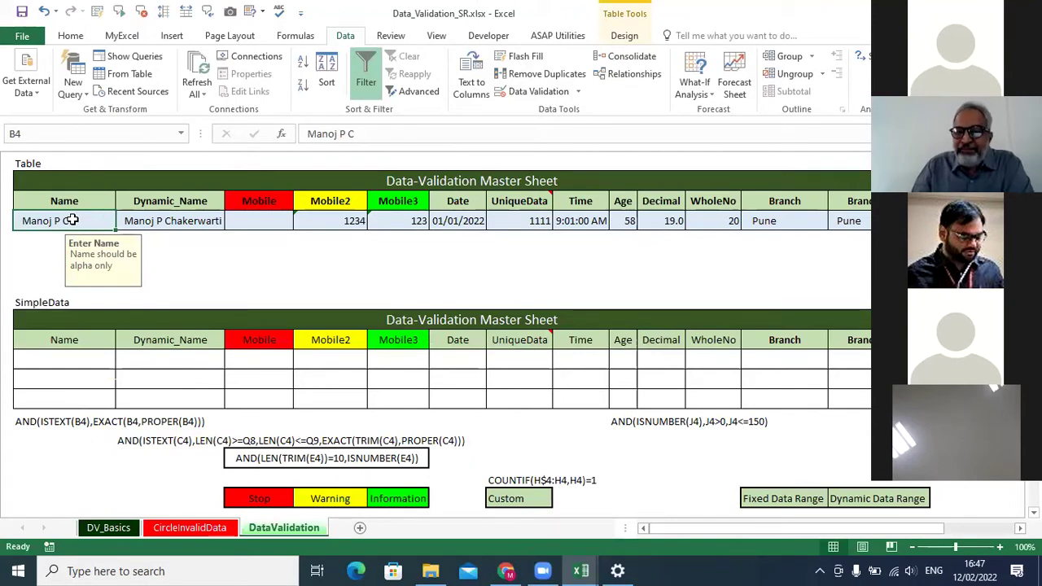
Inspect B4's Custom rule =AND(ISTEXT(B4),EXACT(B4,PROPER(B4))) and close the dialog unchanged.
click(533, 91)
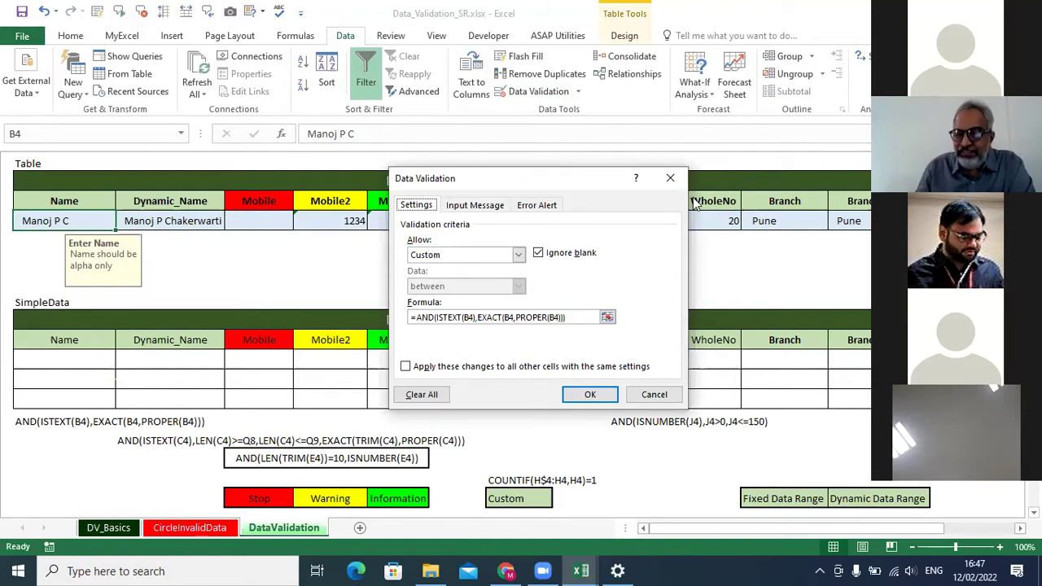
click(519, 254)
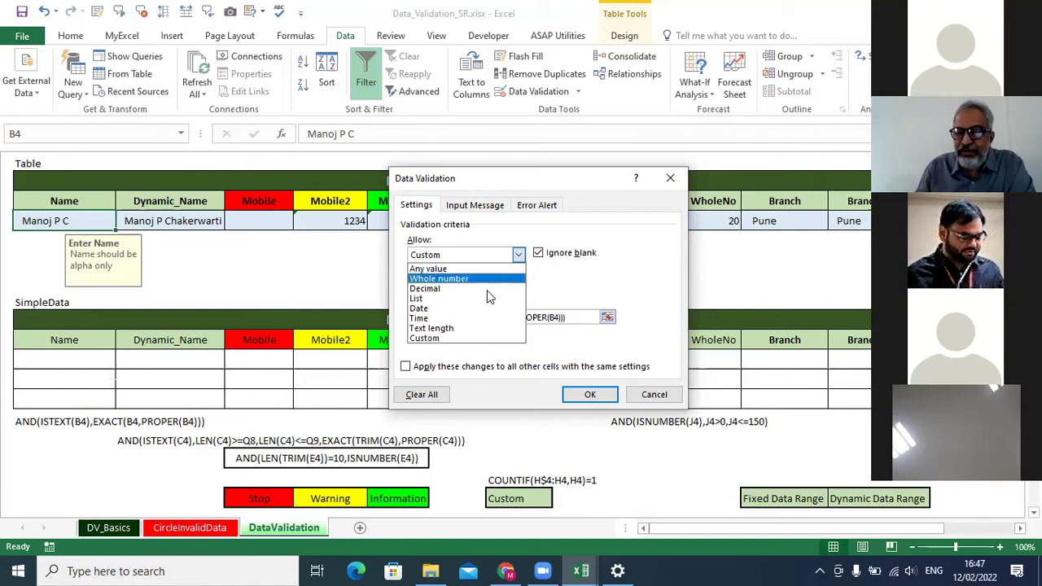
click(605, 287)
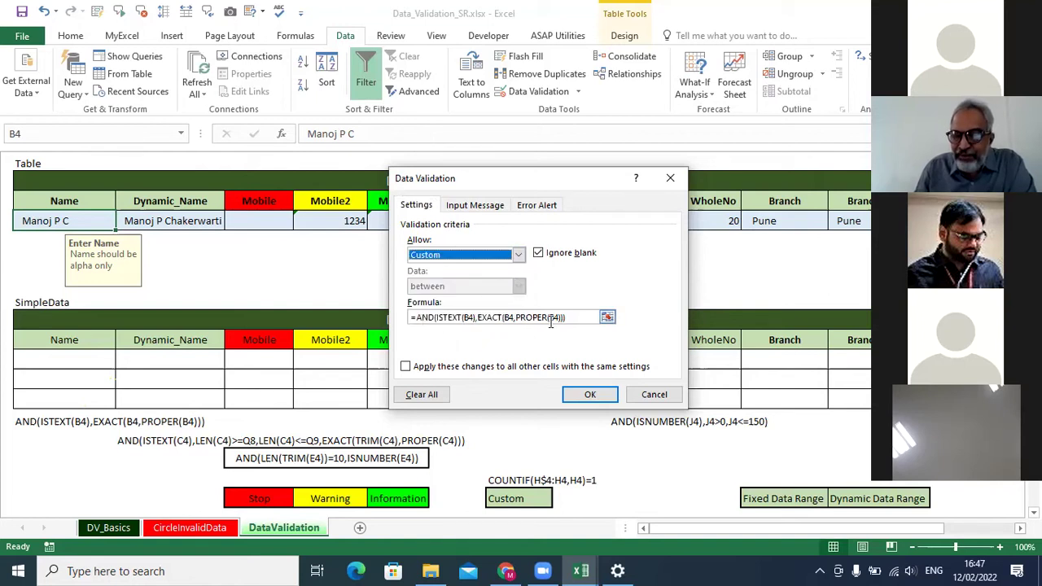
drag(570, 318, 416, 318)
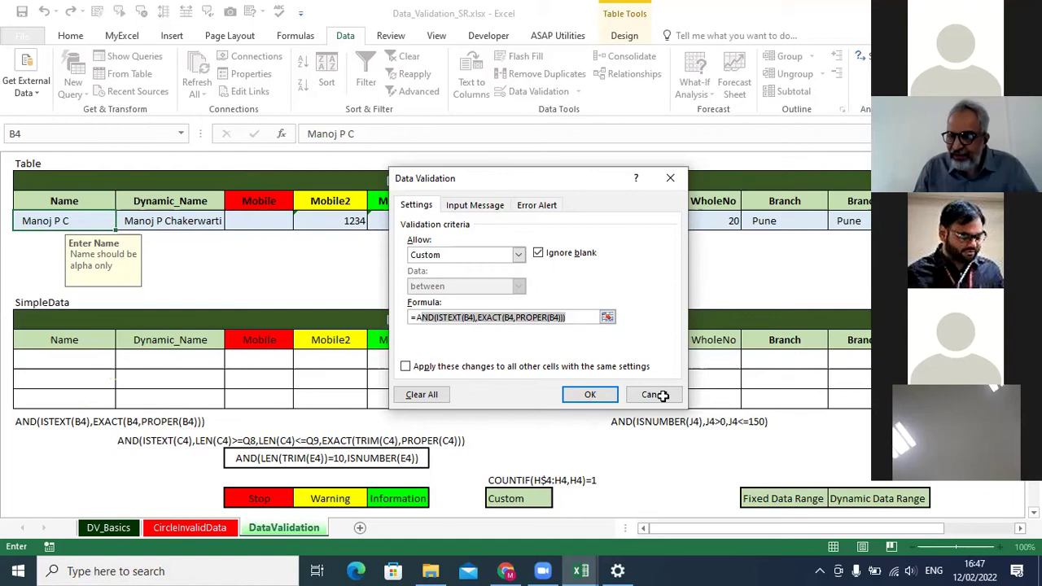
click(843, 476)
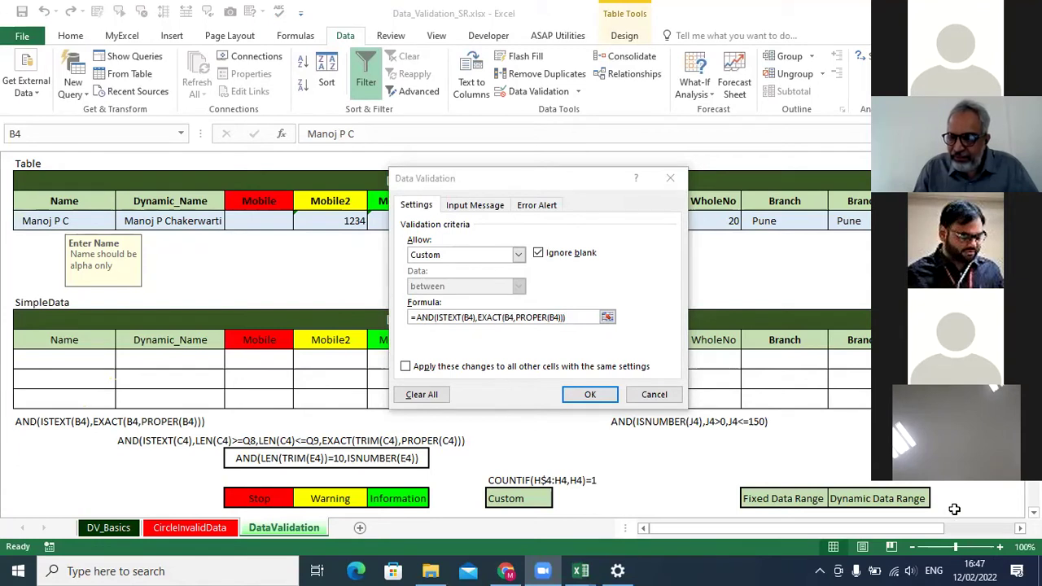
click(670, 177)
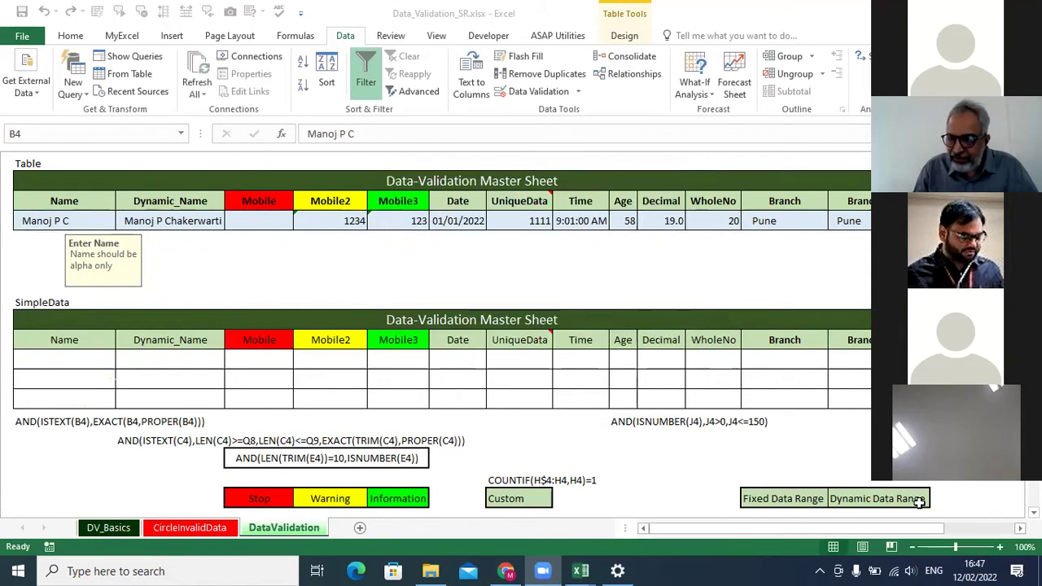
Zoom the sheet to 172% and review B4's validation settings again.
click(965, 546)
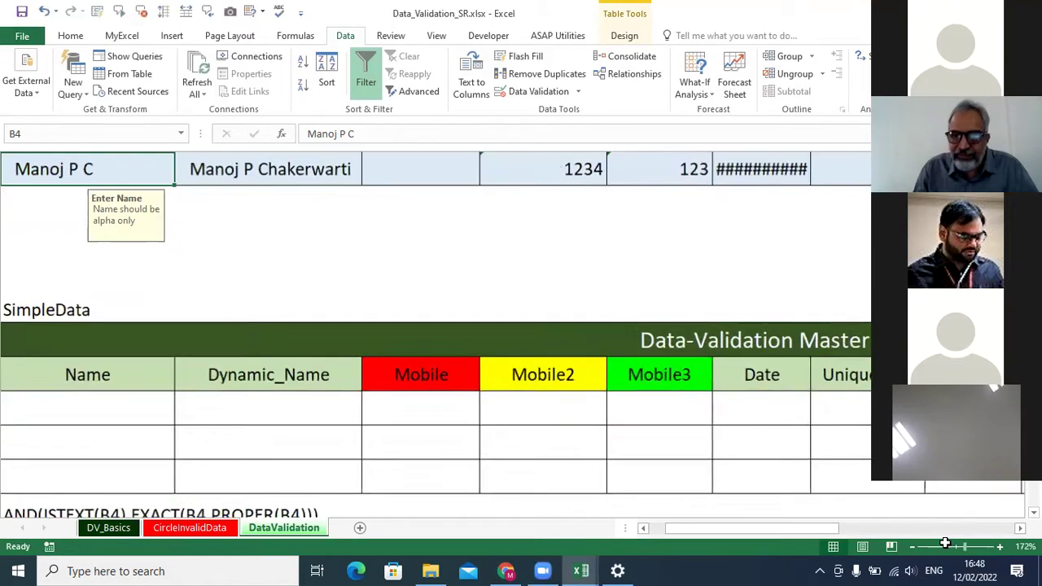
scroll(81, 269, up, 1)
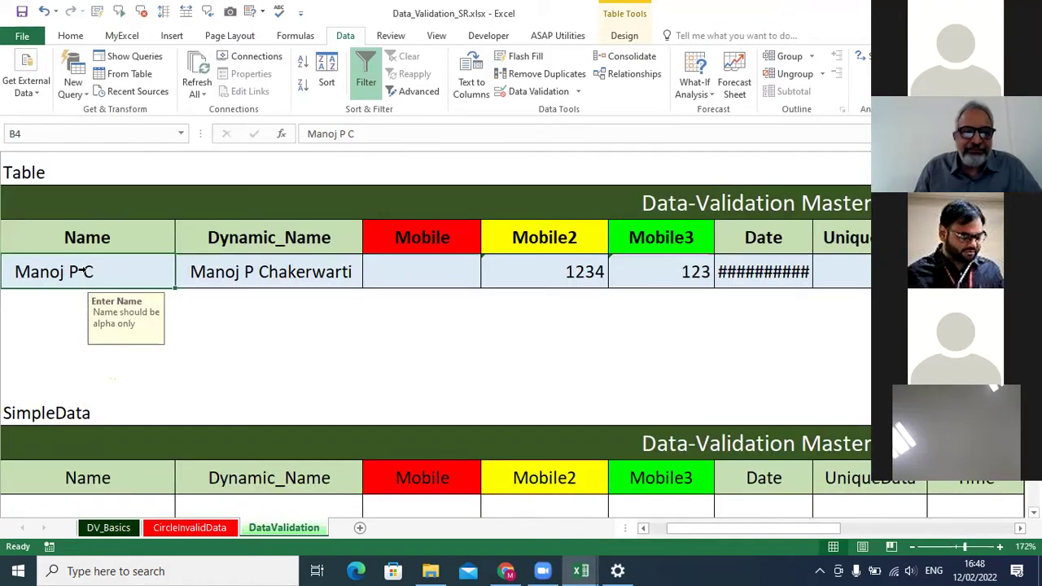
click(561, 94)
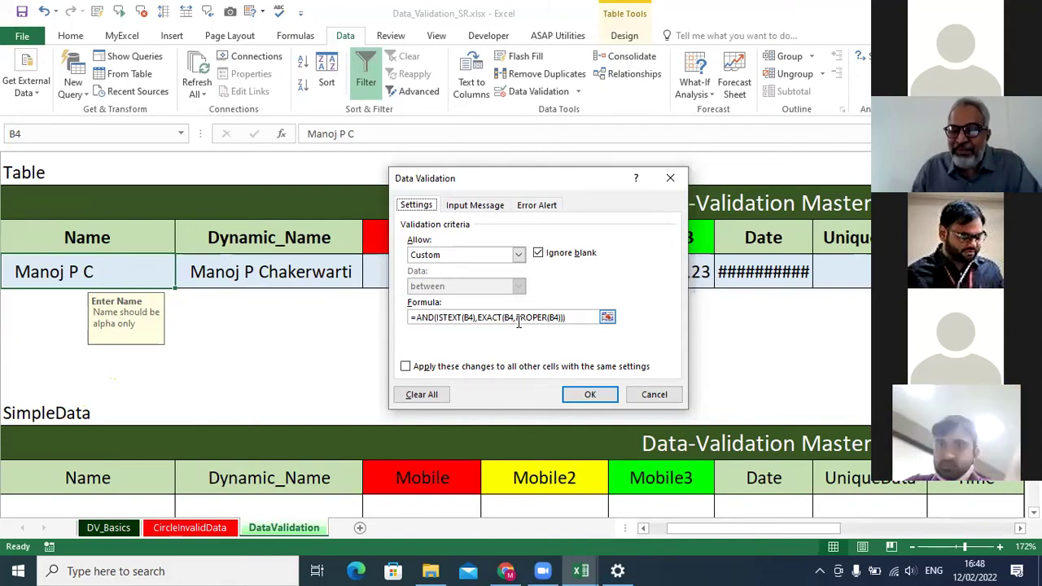
click(670, 178)
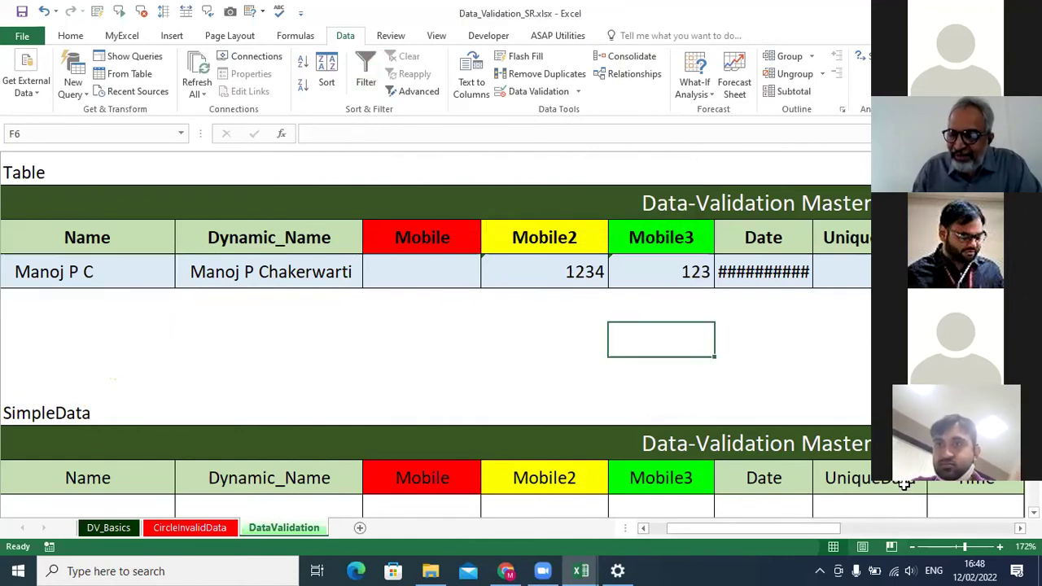
Select the three empty SimpleData Name cells and set their validation type to Custom.
click(825, 340)
key(Left)
key(Left)
key(Left)
key(Left)
key(Left)
key(Left)
key(Left)
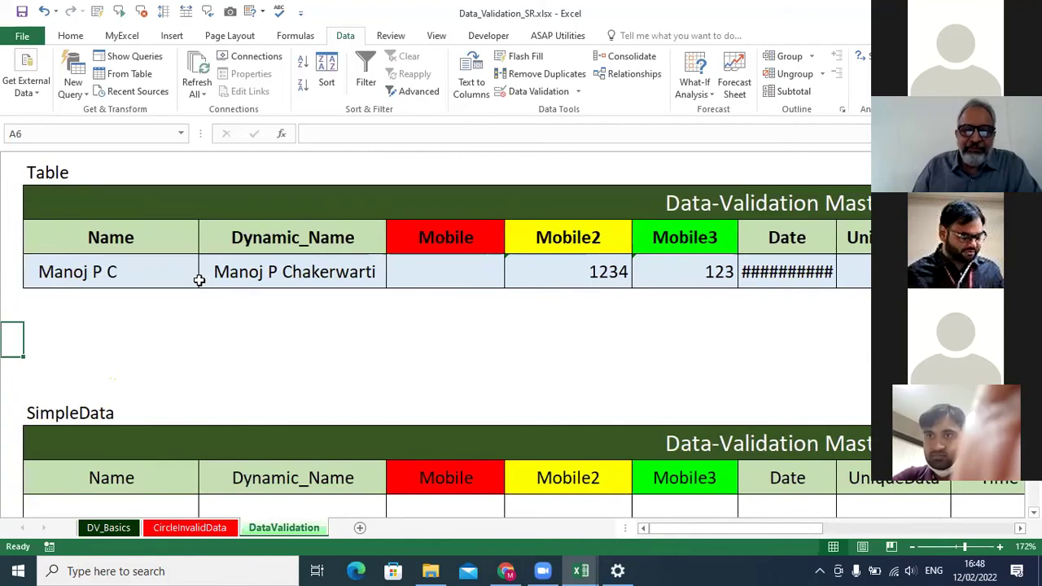
scroll(190, 302, down, 2)
scroll(189, 302, up, 2)
scroll(191, 298, down, 3)
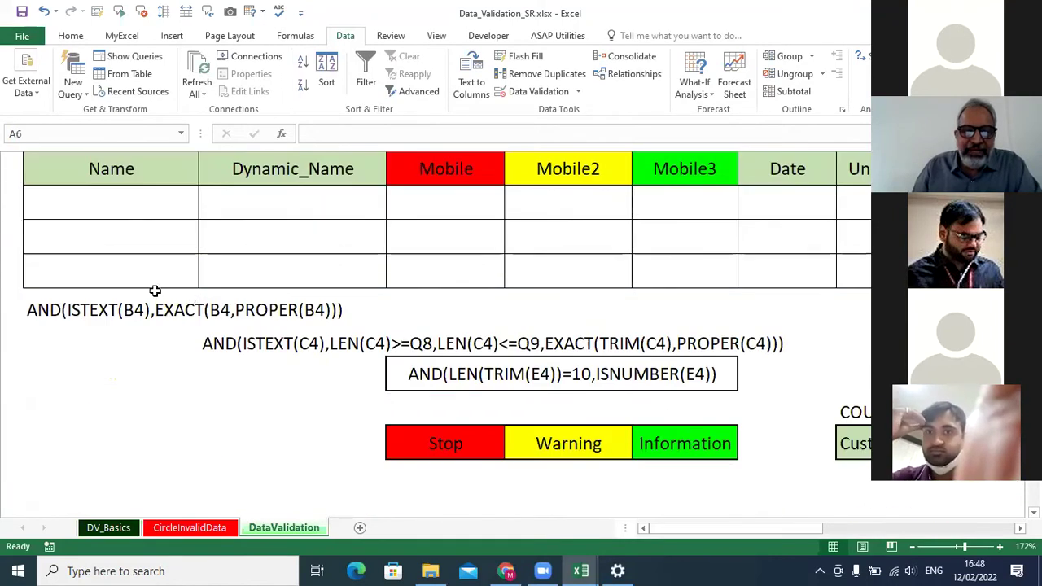
click(132, 201)
drag(132, 201, 130, 265)
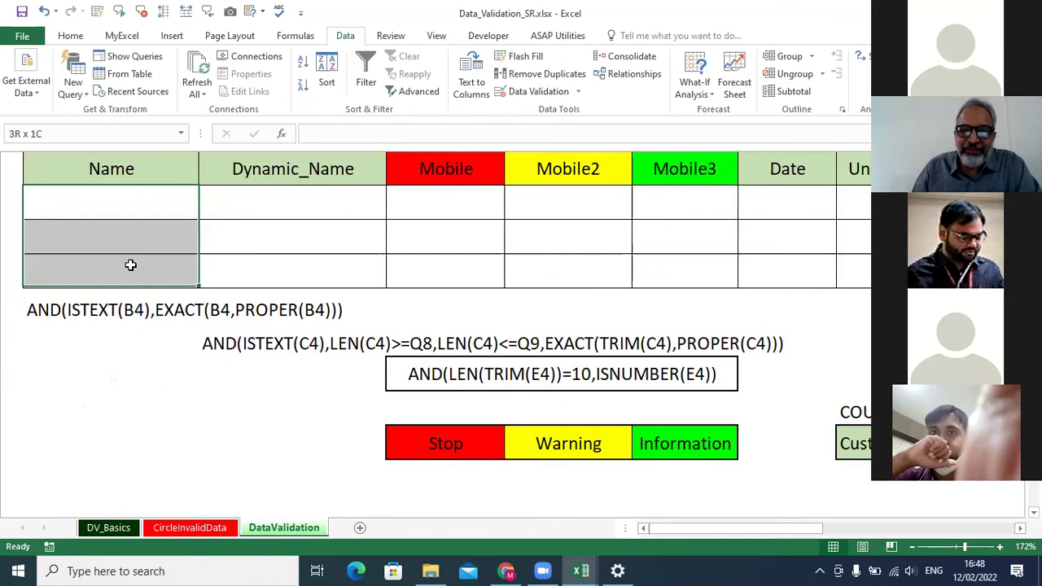
click(551, 92)
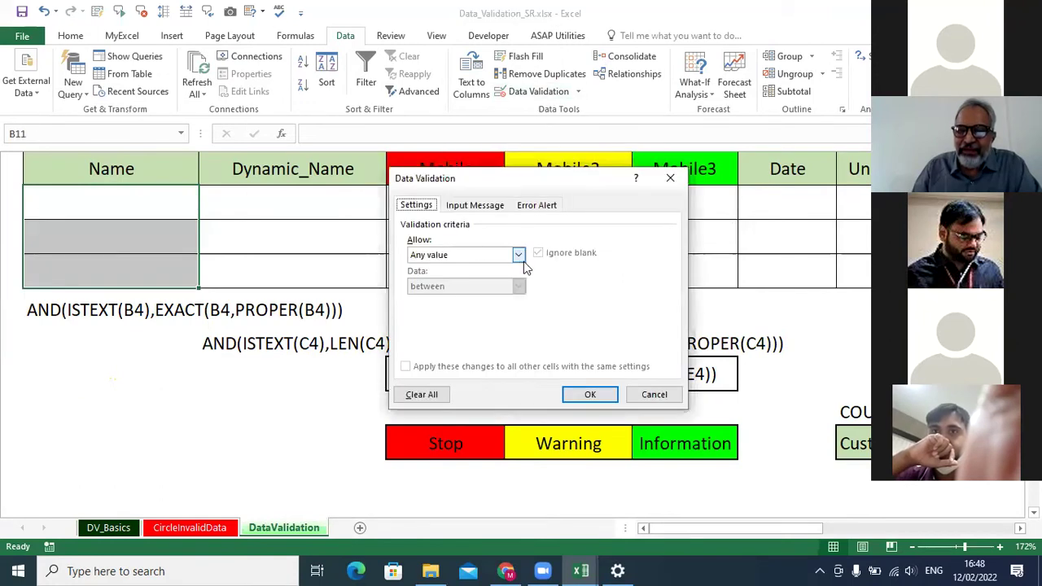
click(518, 256)
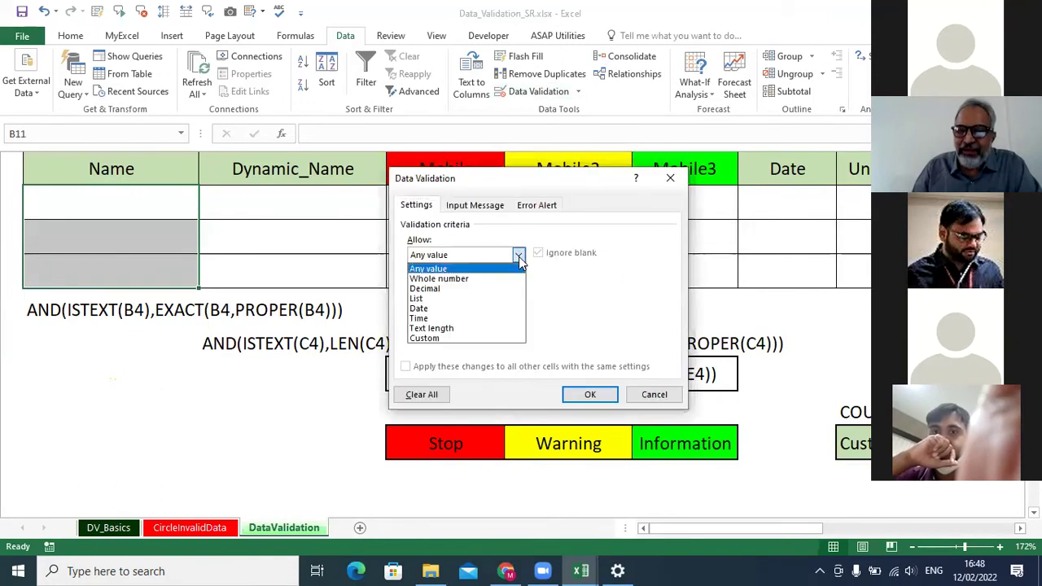
click(476, 338)
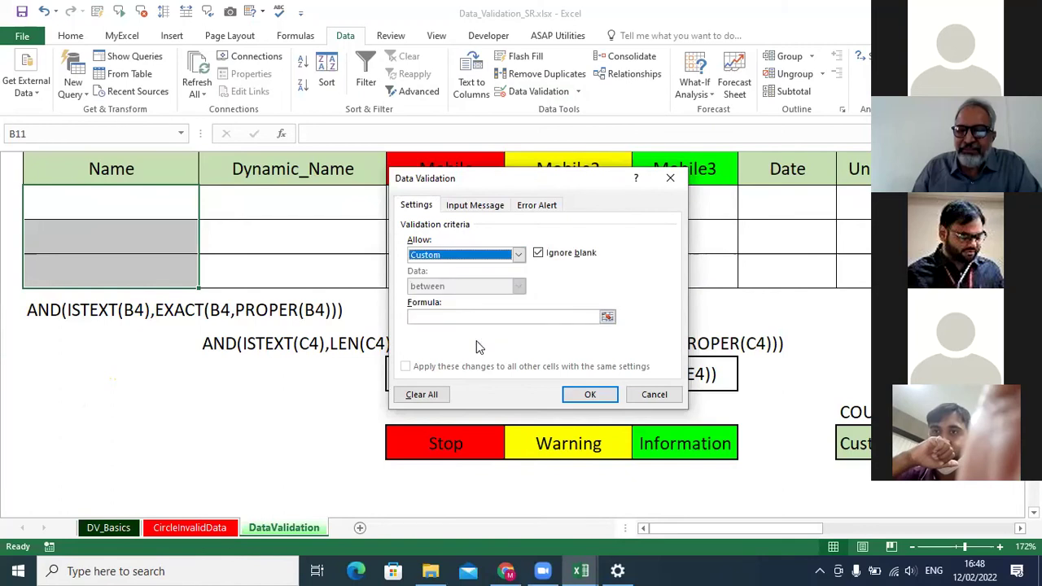
click(424, 319)
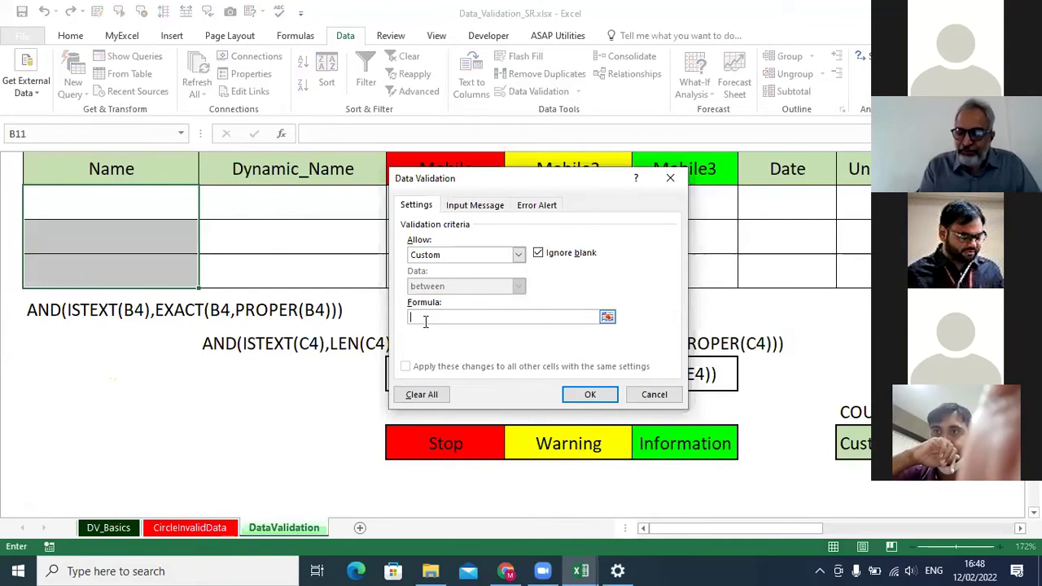
Enter the formula =AND(ISTEXT(B11),EXACT(B11,PROPER(B11))) and apply it to the Name cells.
text(=)
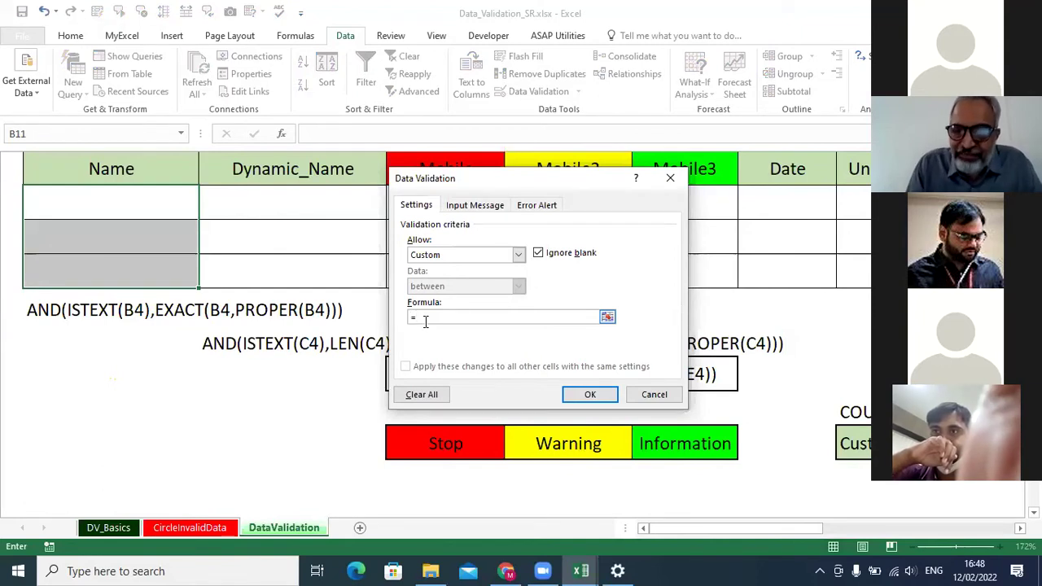
text(ar)
text(d)
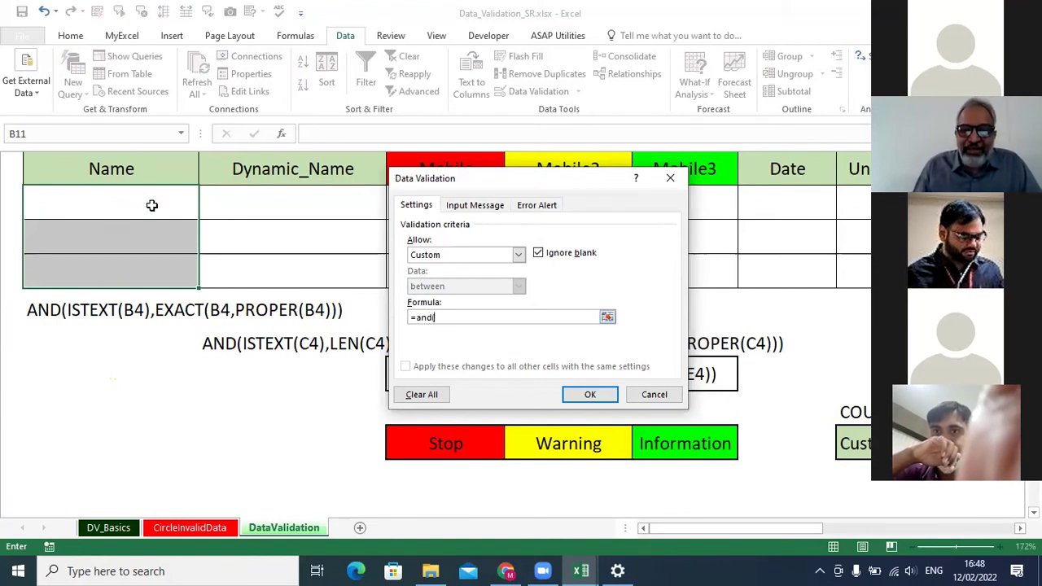
text((istext()
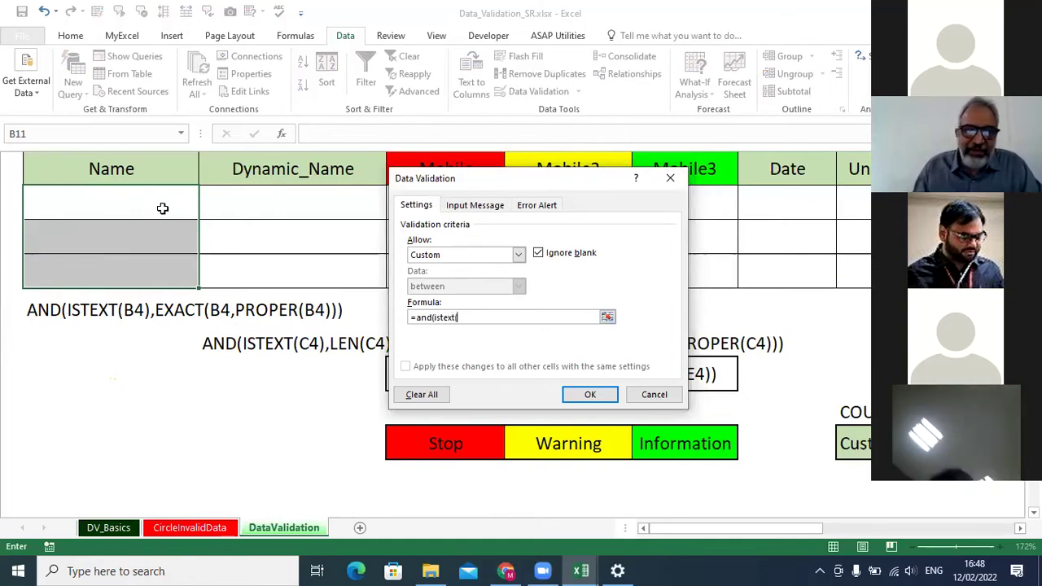
click(163, 208)
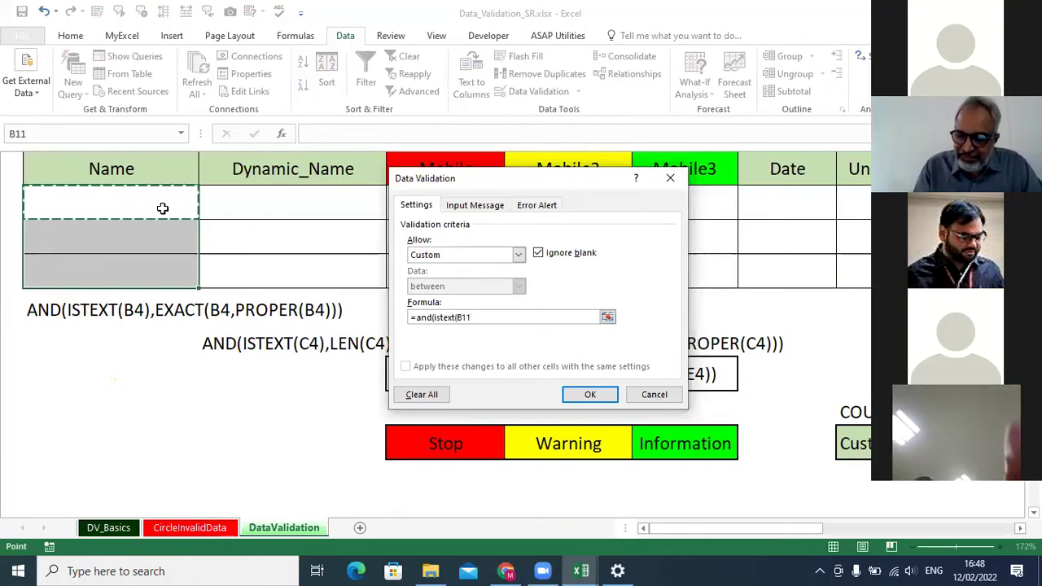
text())
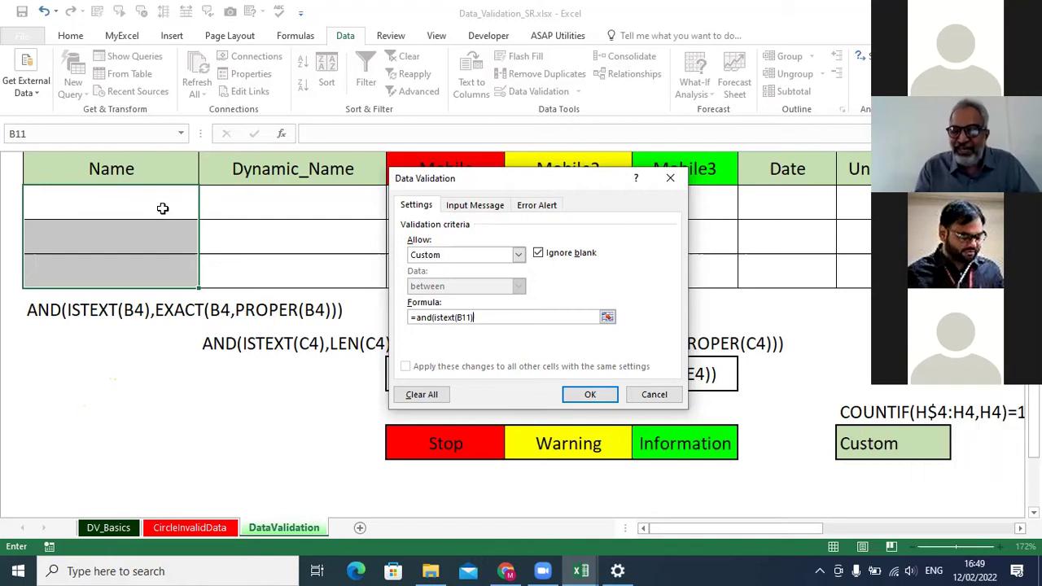
text(,)
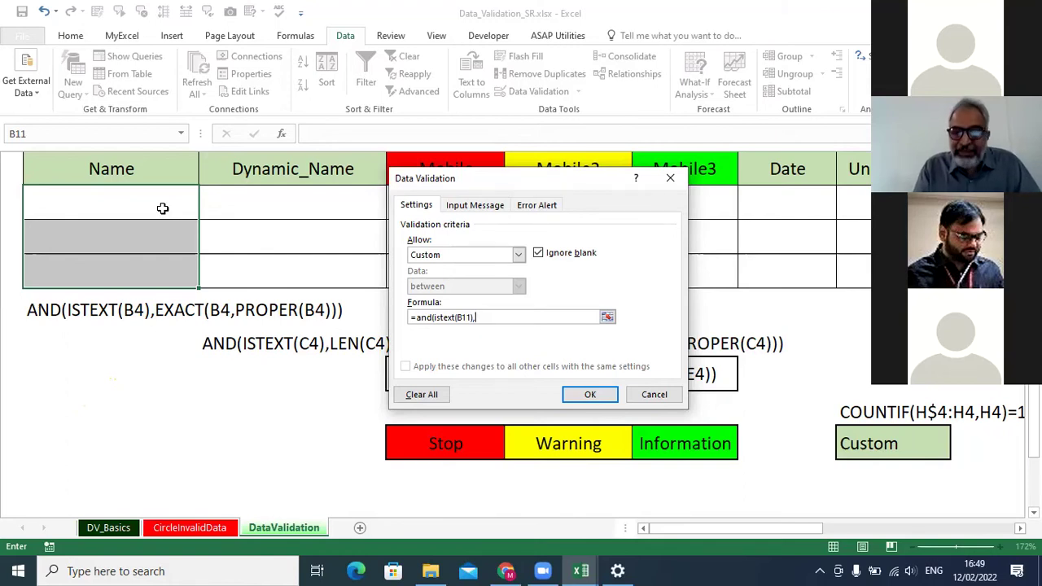
text(exact()
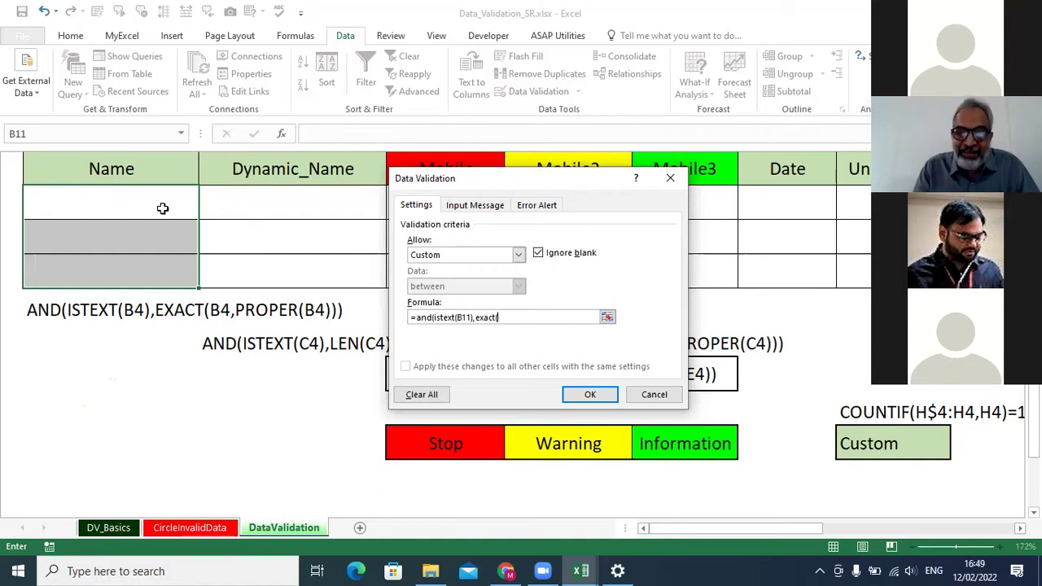
click(163, 208)
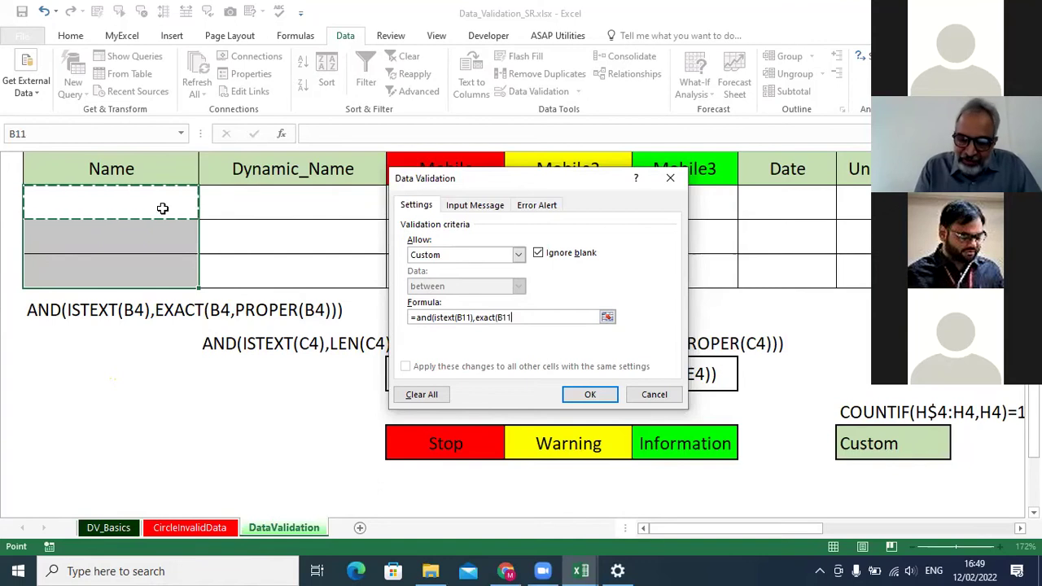
text(,)
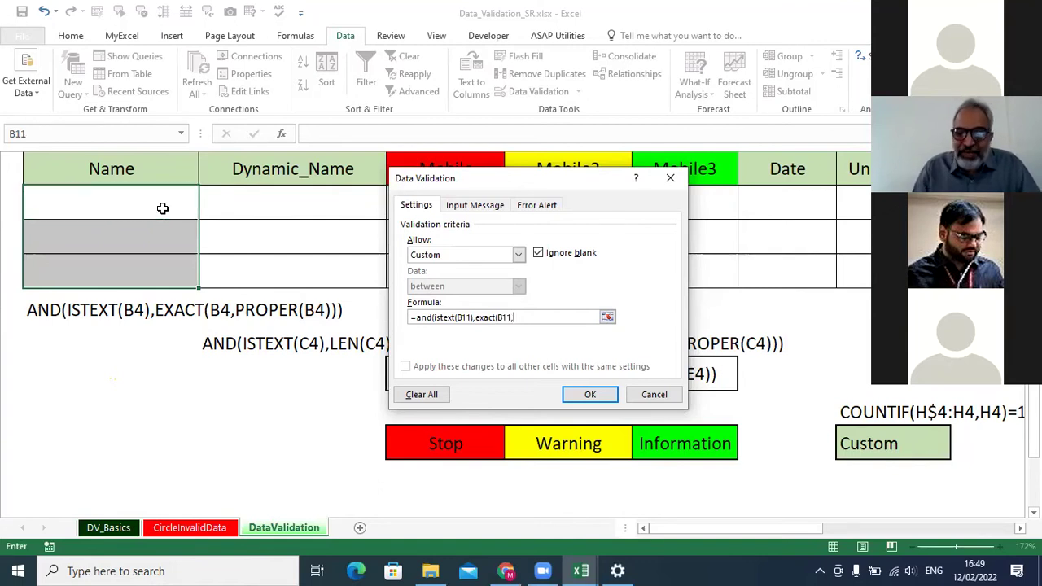
text(proper)
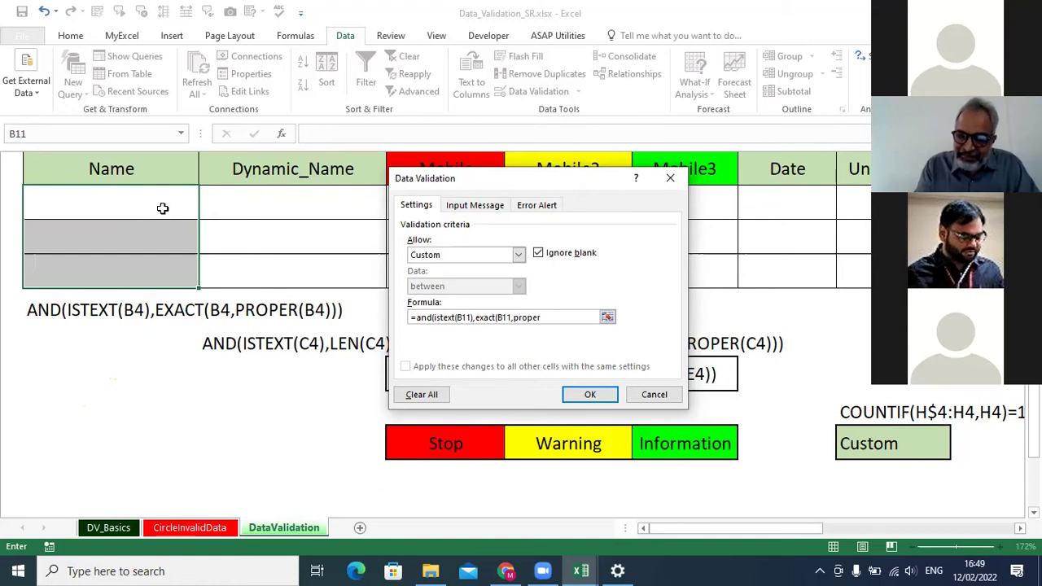
click(163, 209)
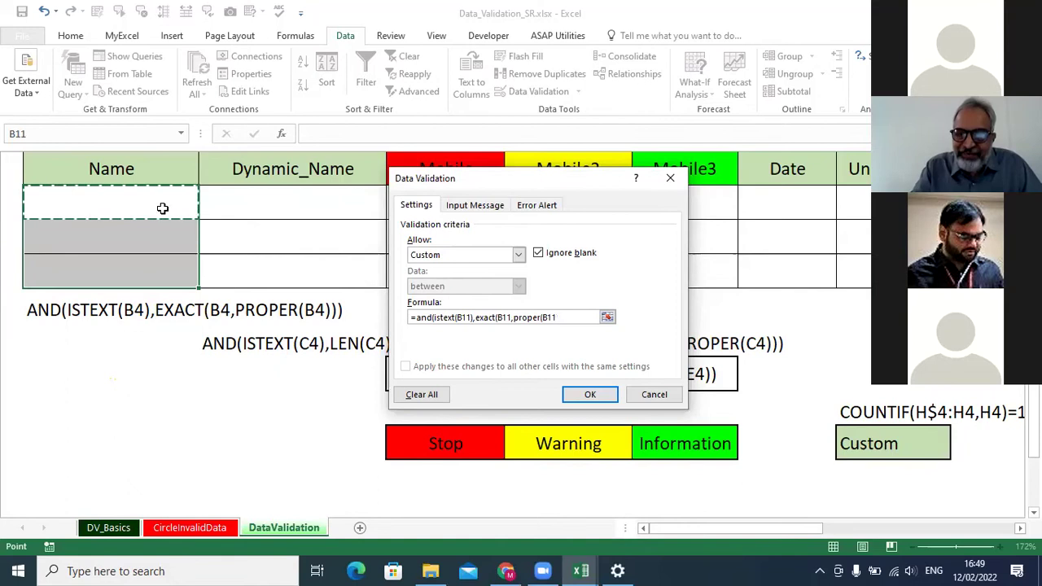
text())
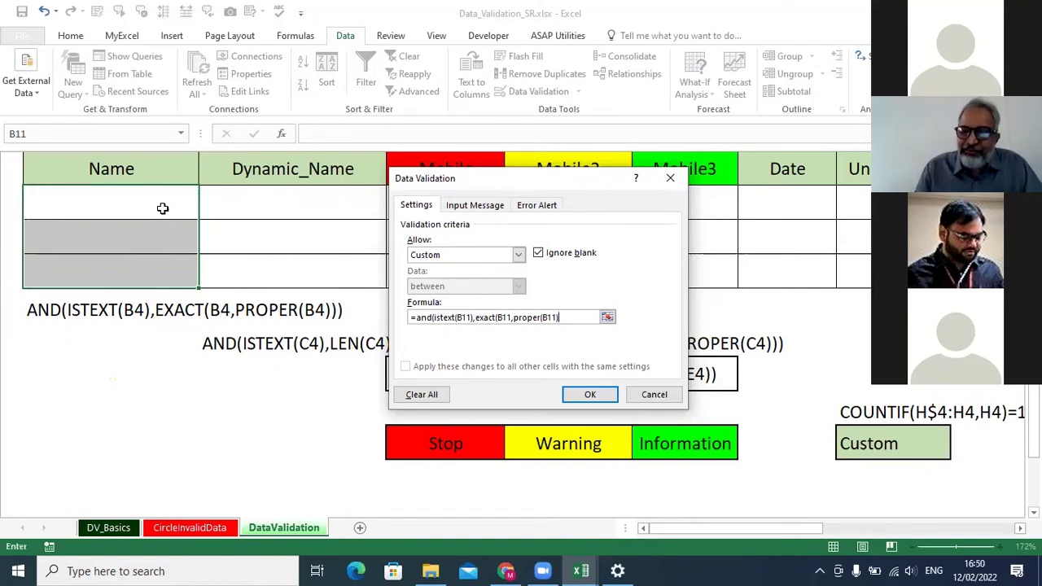
text())
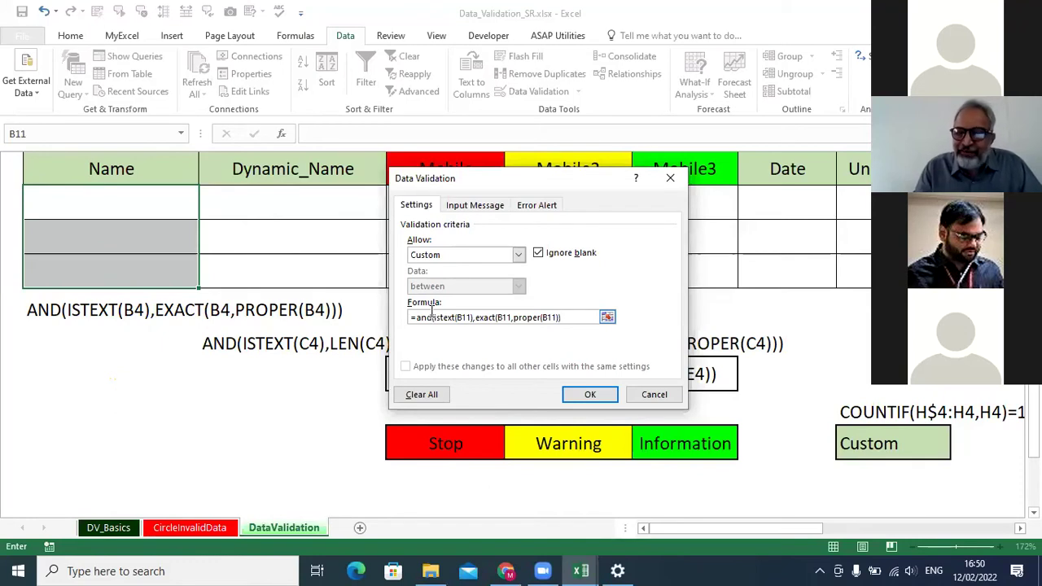
text())
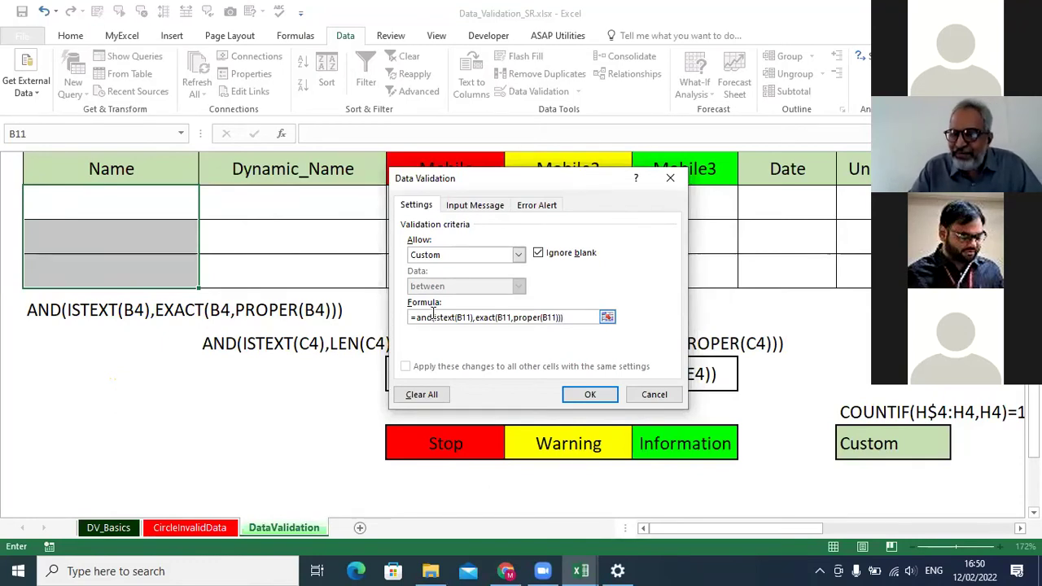
click(592, 395)
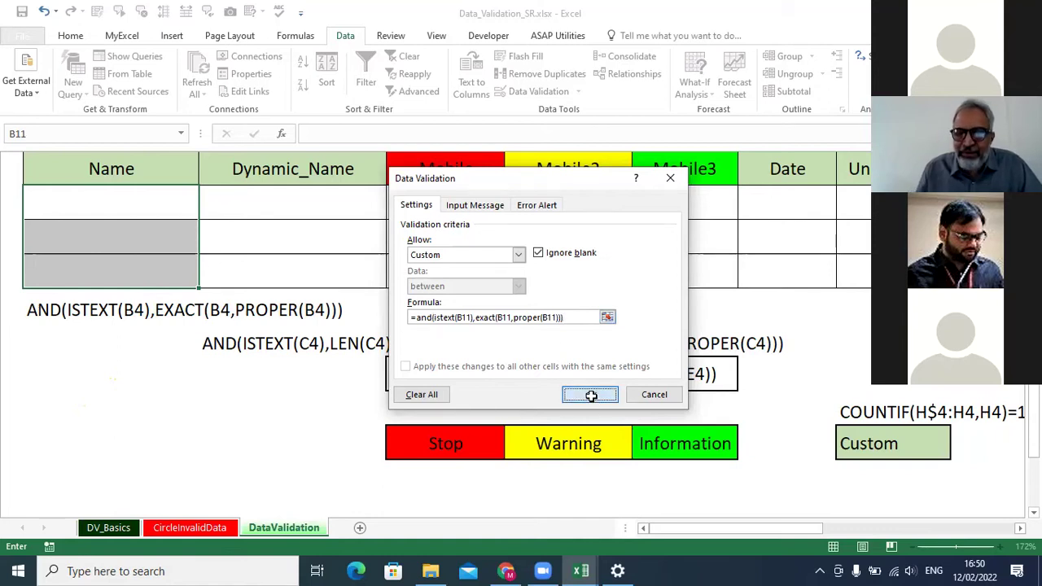
In B11, confirm a lowercase-first name is rejected, then enter proper-case initials that are accepted.
click(143, 201)
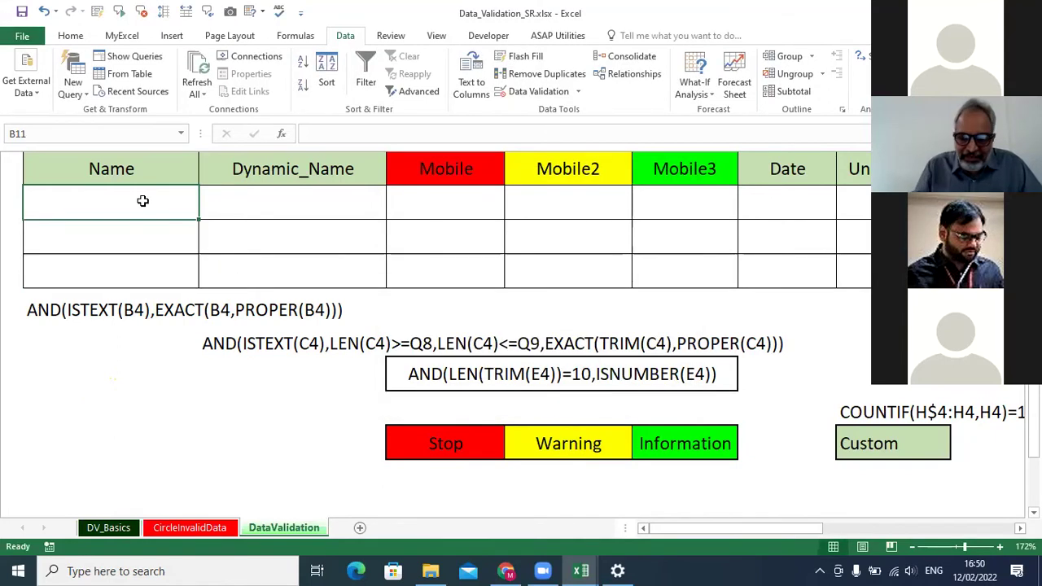
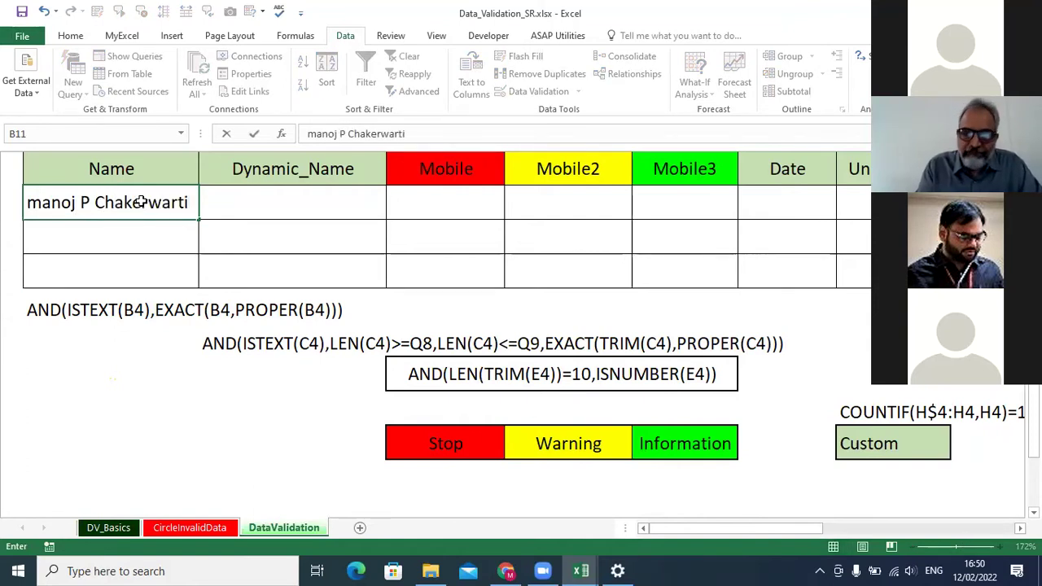
key(Return)
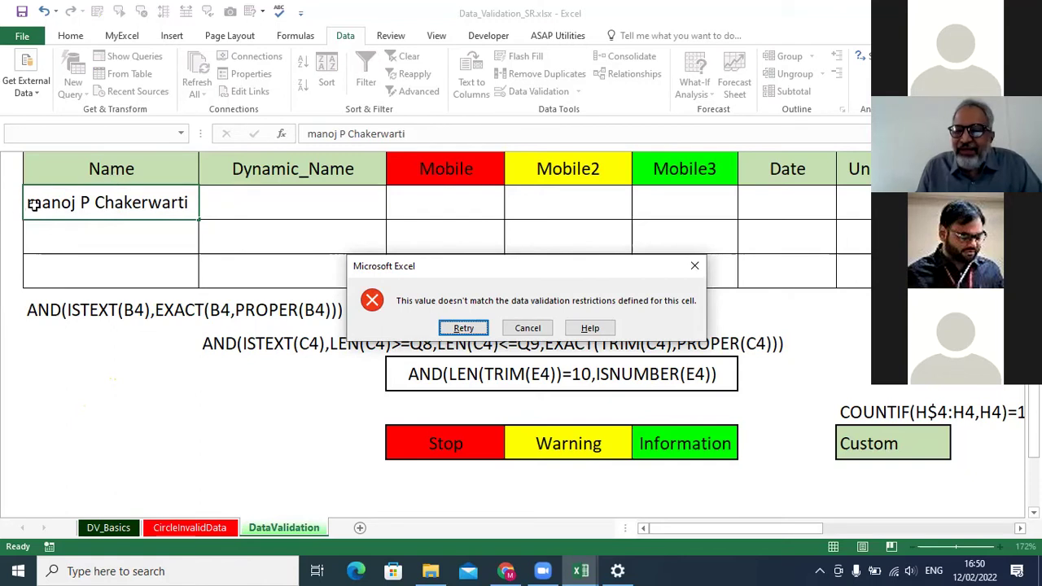
click(694, 266)
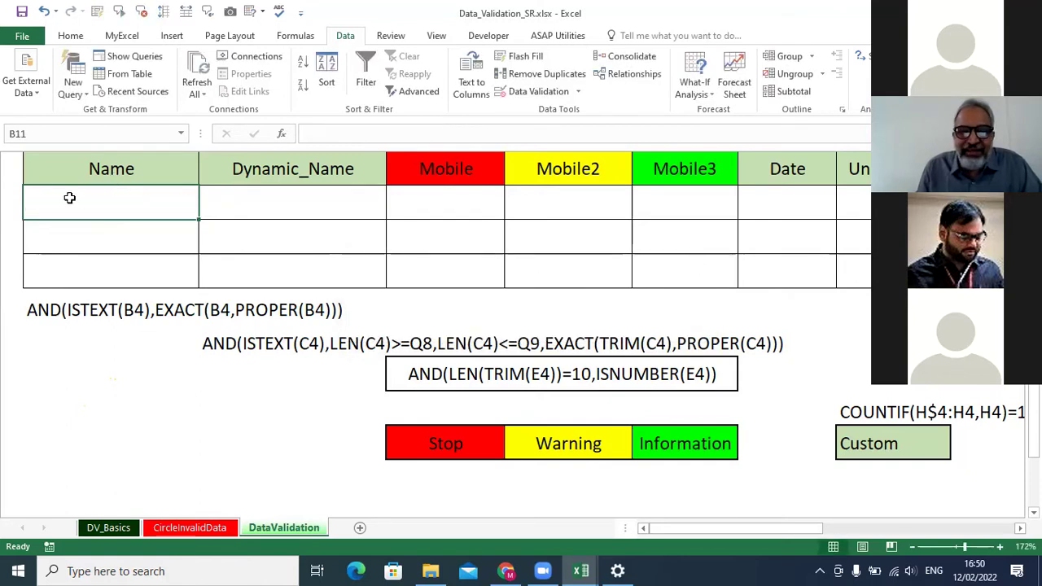
text(M P C)
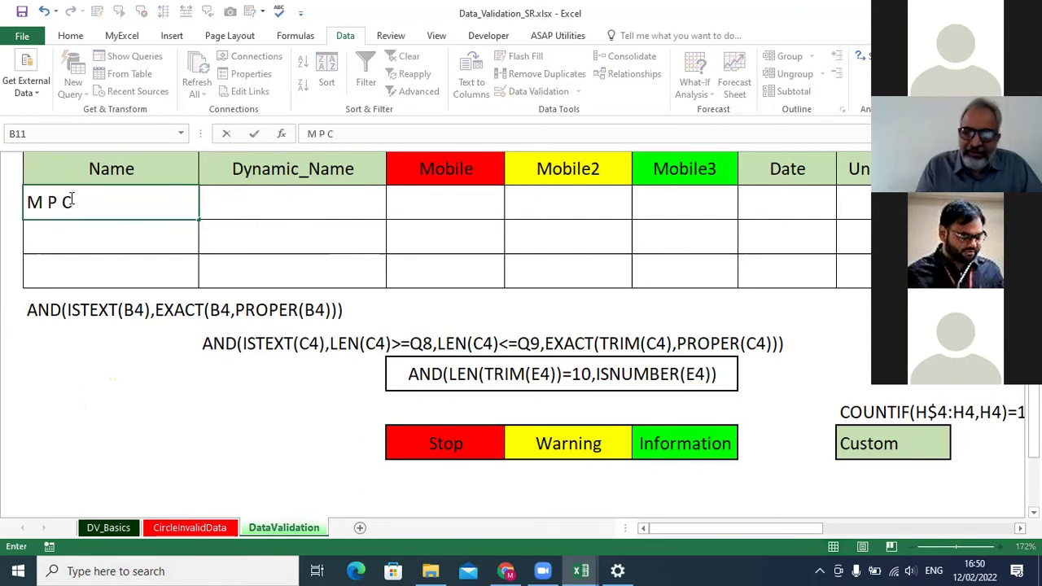
key(Return)
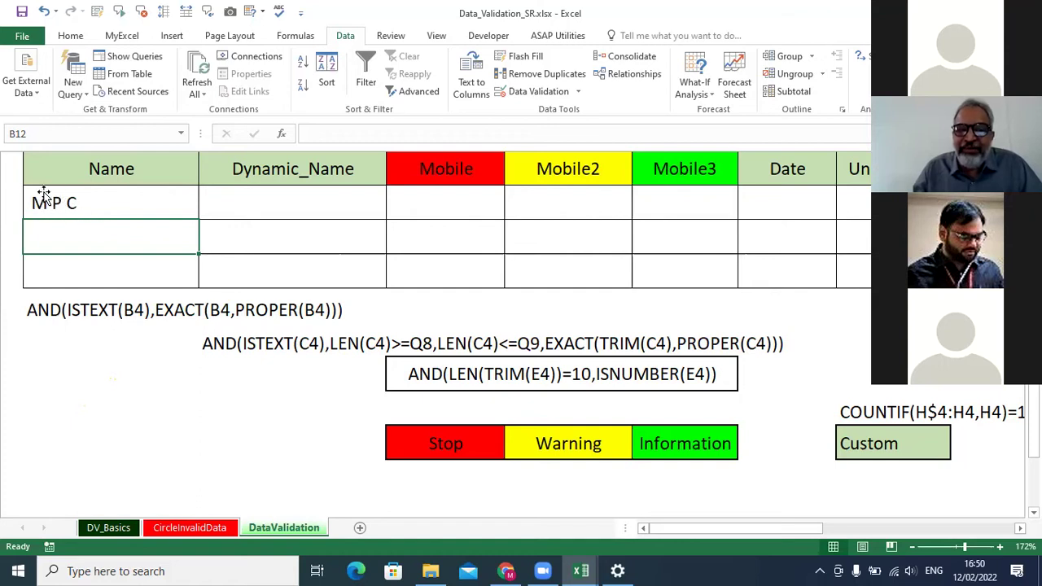
click(84, 205)
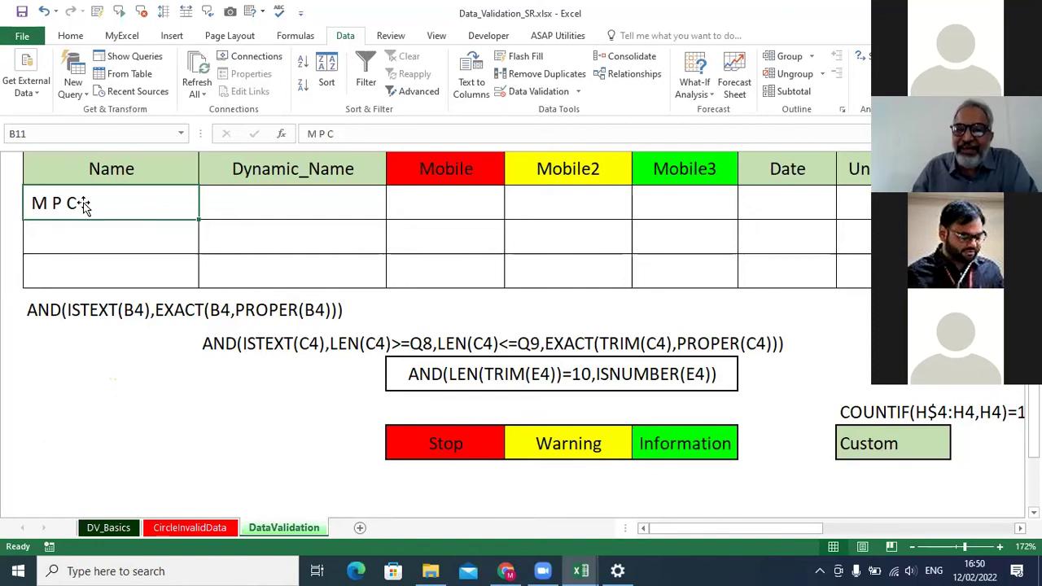
Add the input message 'Enter Name' reading 'Name should by Alpha only in Proper Case'.
click(578, 91)
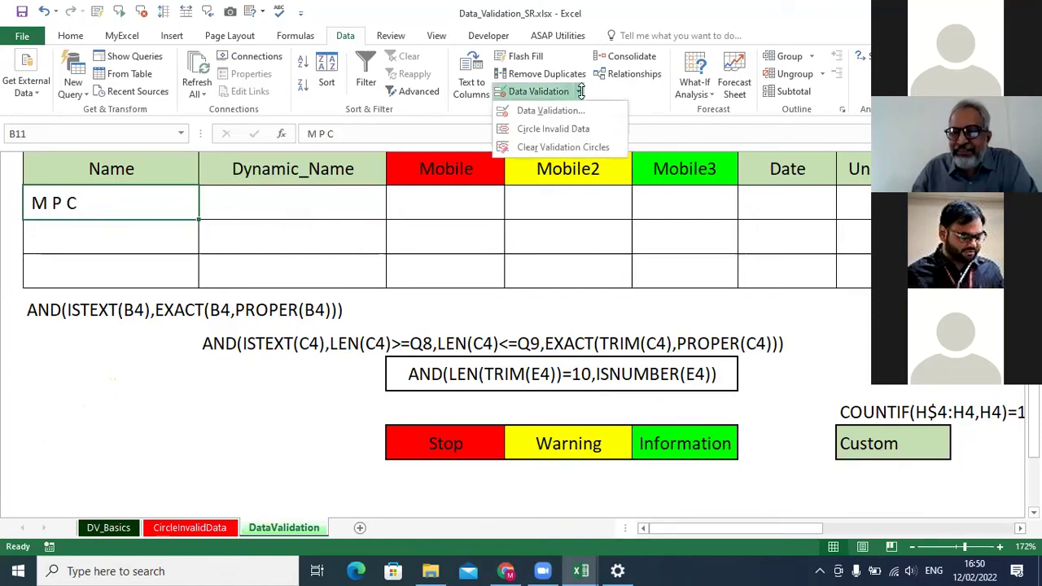
click(560, 110)
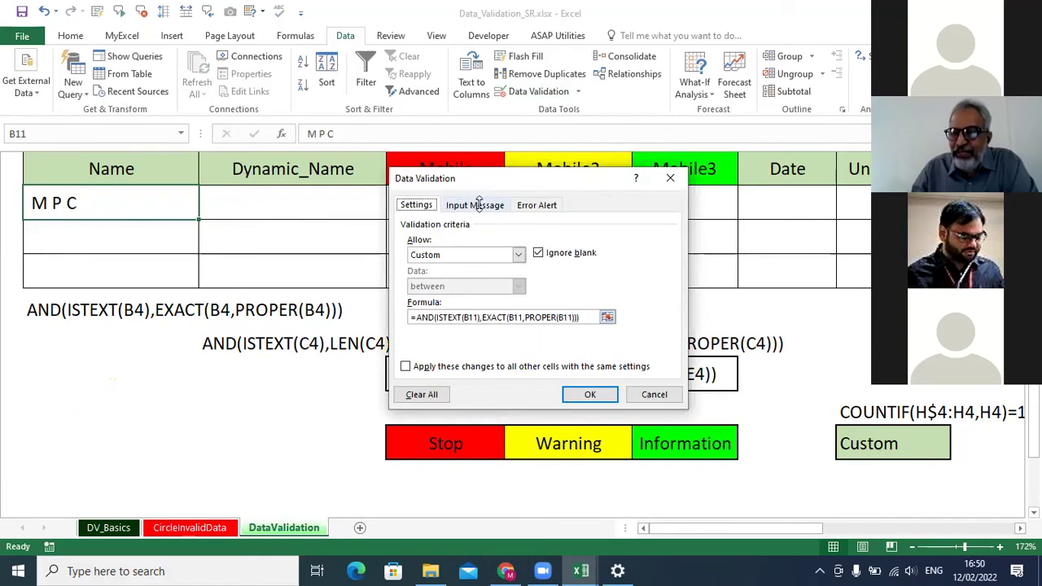
click(479, 205)
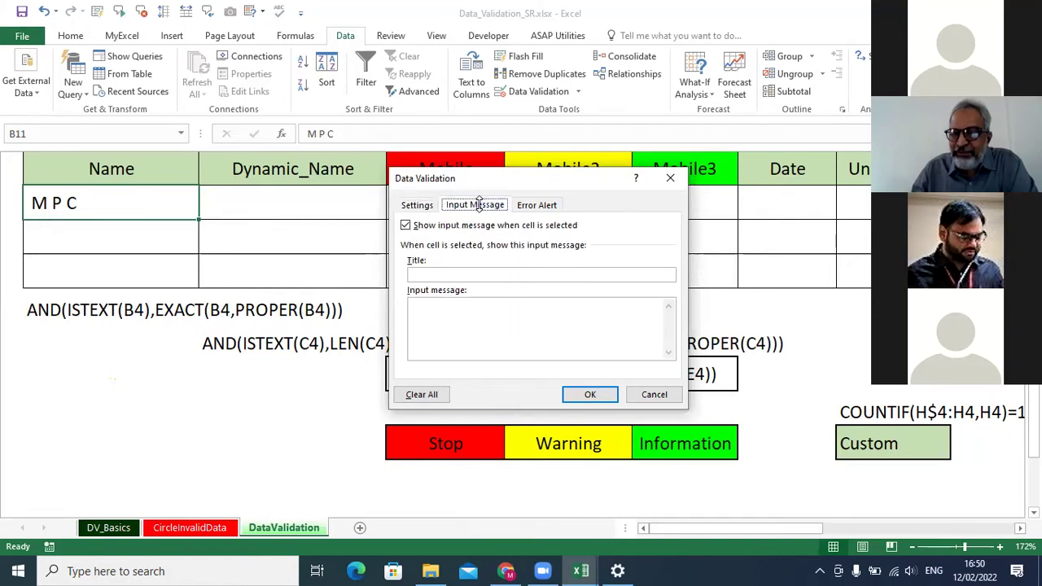
click(426, 275)
text(Enter Name)
click(445, 306)
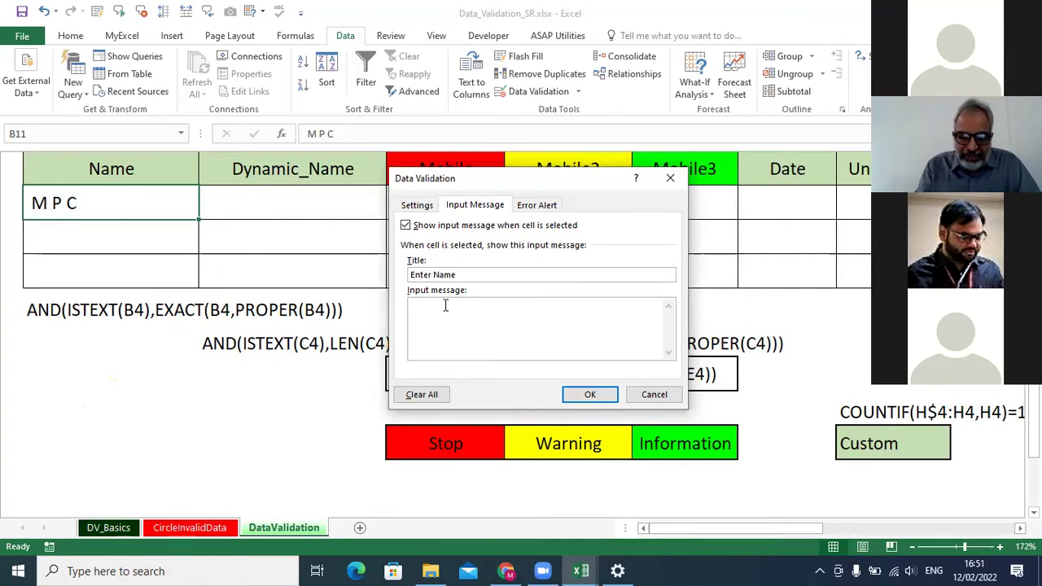
text(Name should by Alph onl)
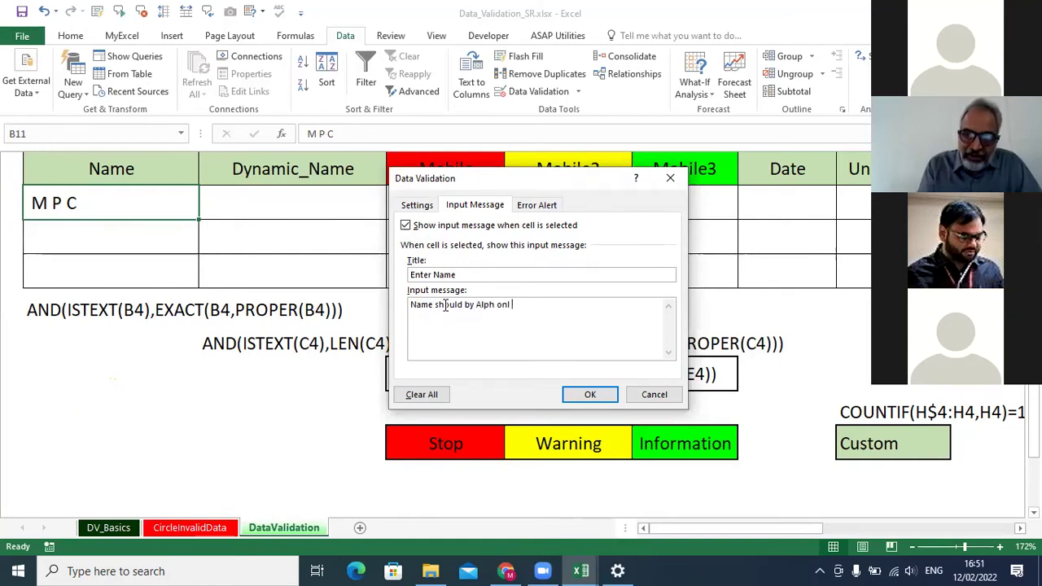
text(y )
text(in )
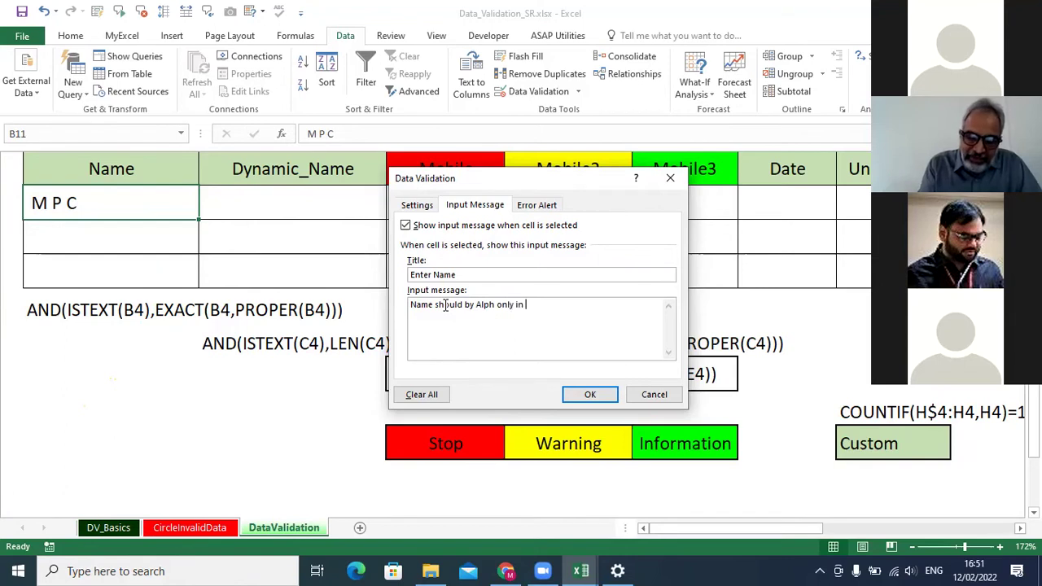
text(Proper Case)
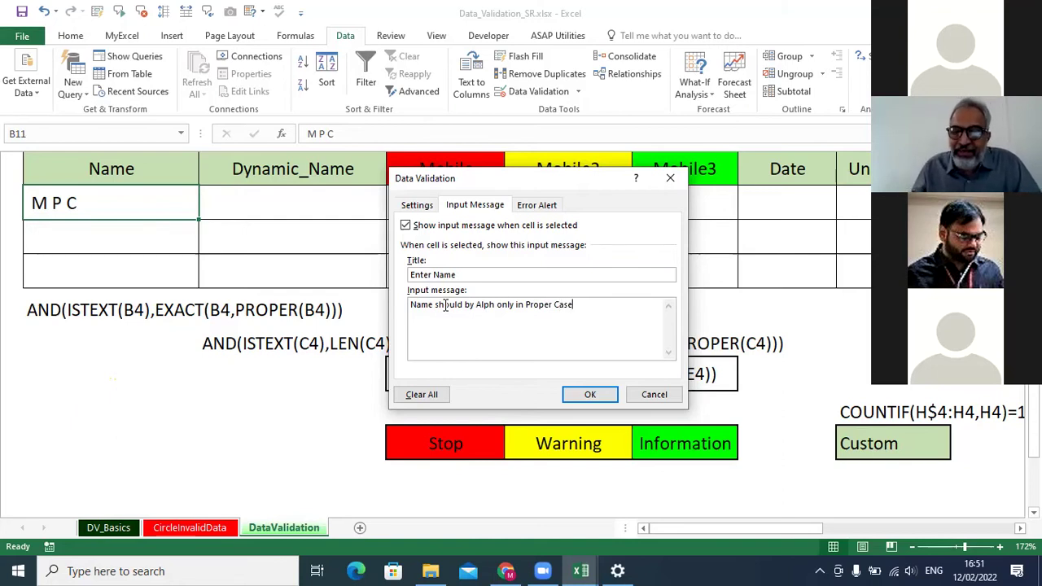
click(496, 305)
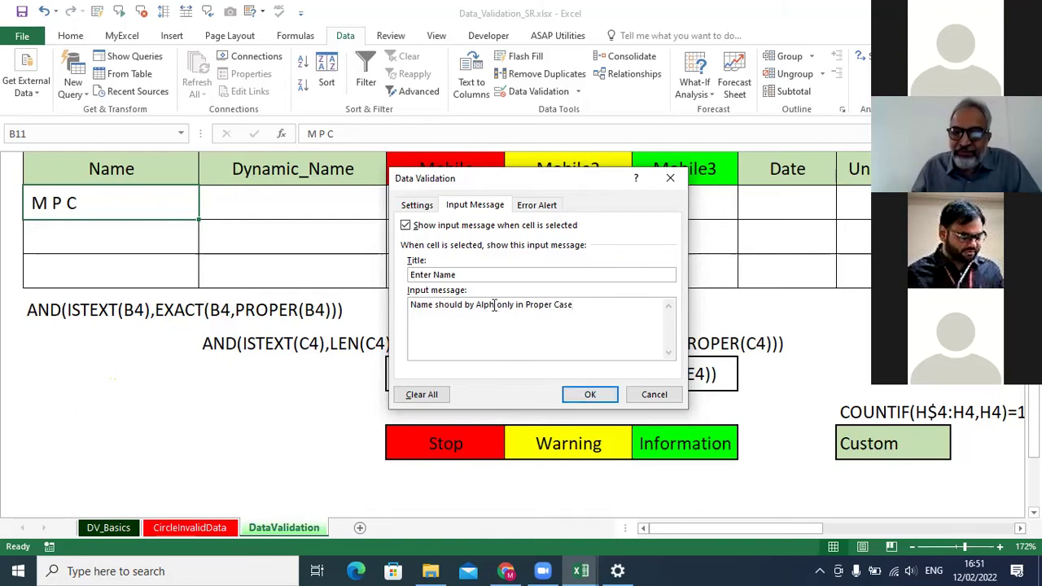
text(a)
click(588, 394)
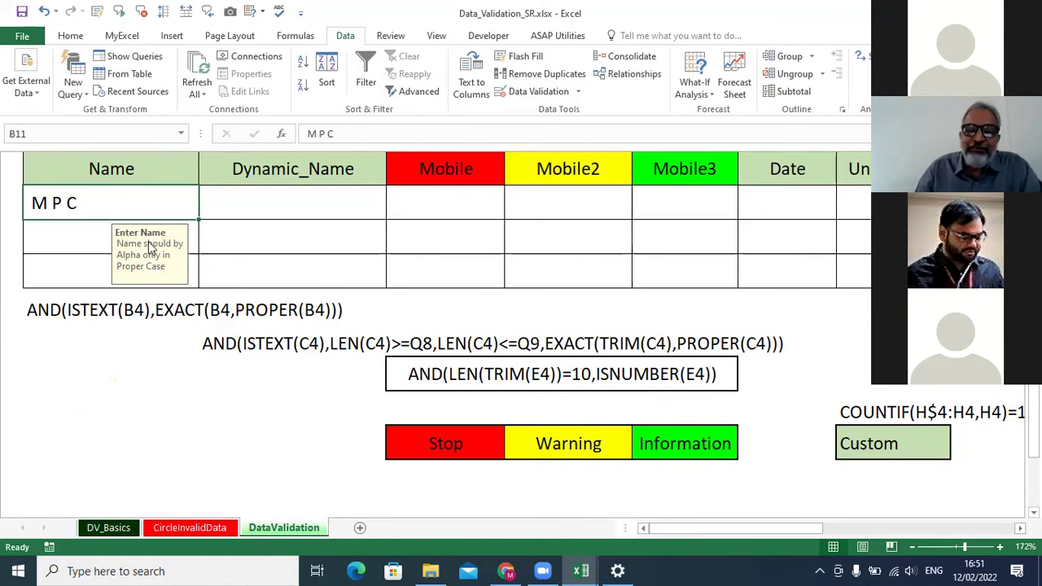
Change B11's final initial to lowercase and confirm the entry is rejected.
double_click(145, 202)
key(BackSpace)
text(c)
key(Return)
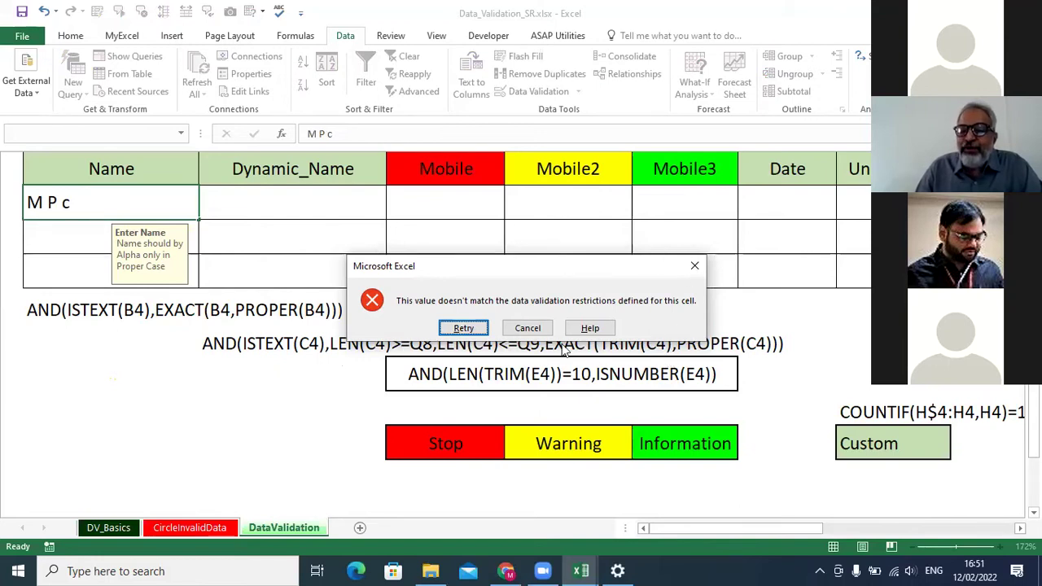
click(525, 330)
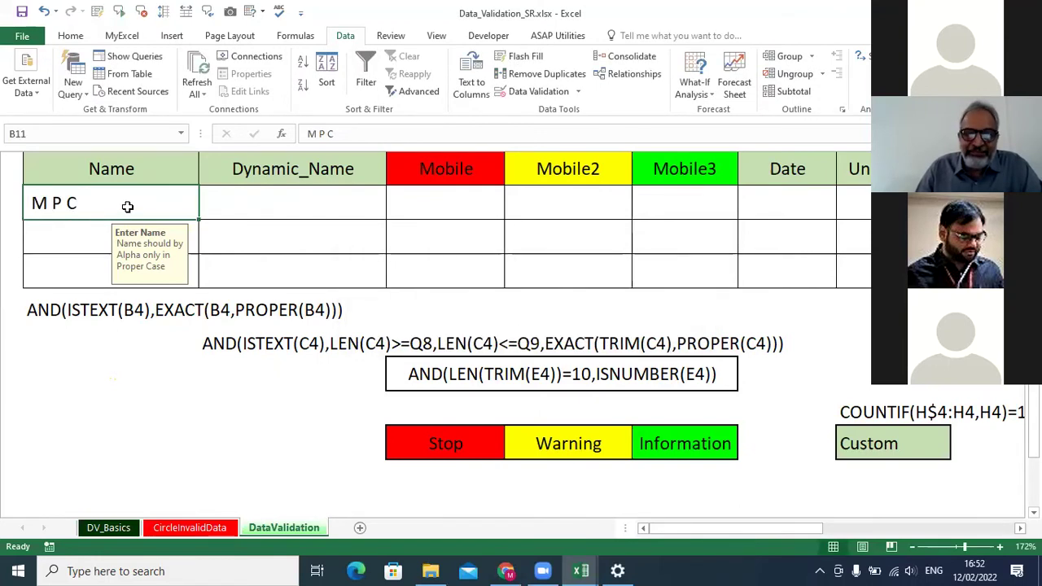
click(534, 91)
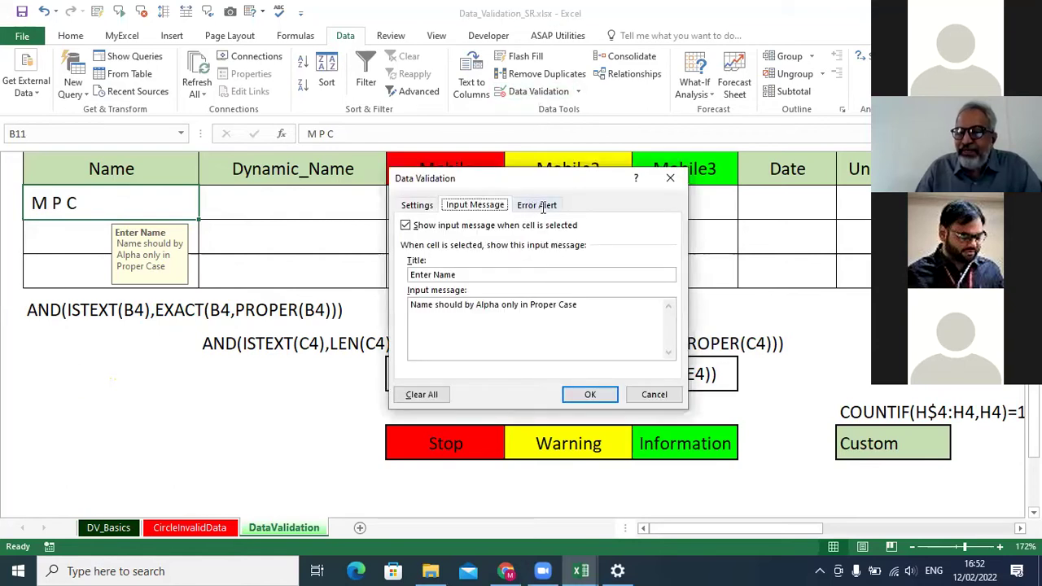
Give the Stop error alert the title 'Incorrect Input' and message 'Please check your Data'.
click(542, 205)
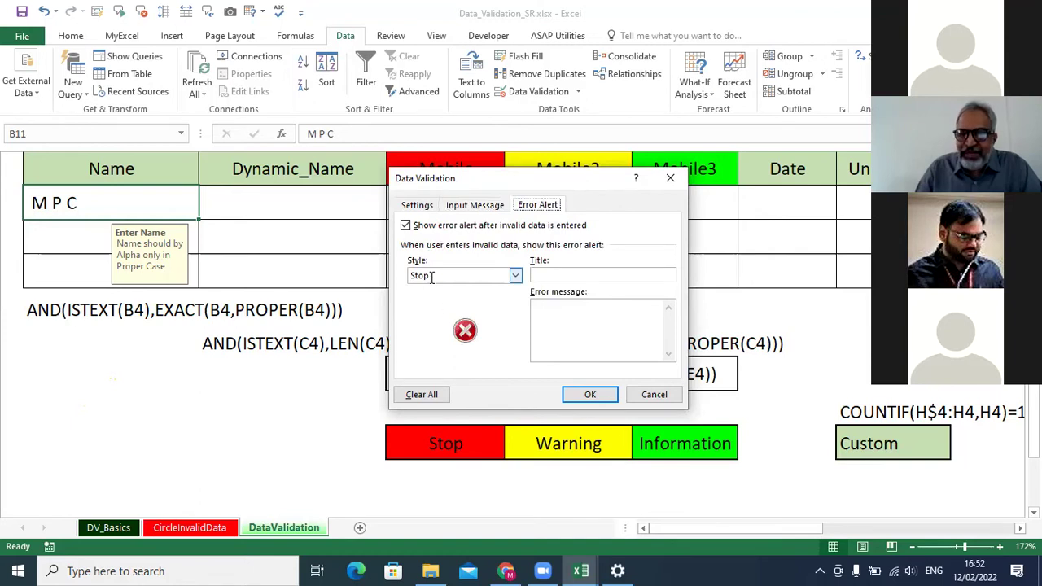
click(553, 276)
text(Incorrect Input)
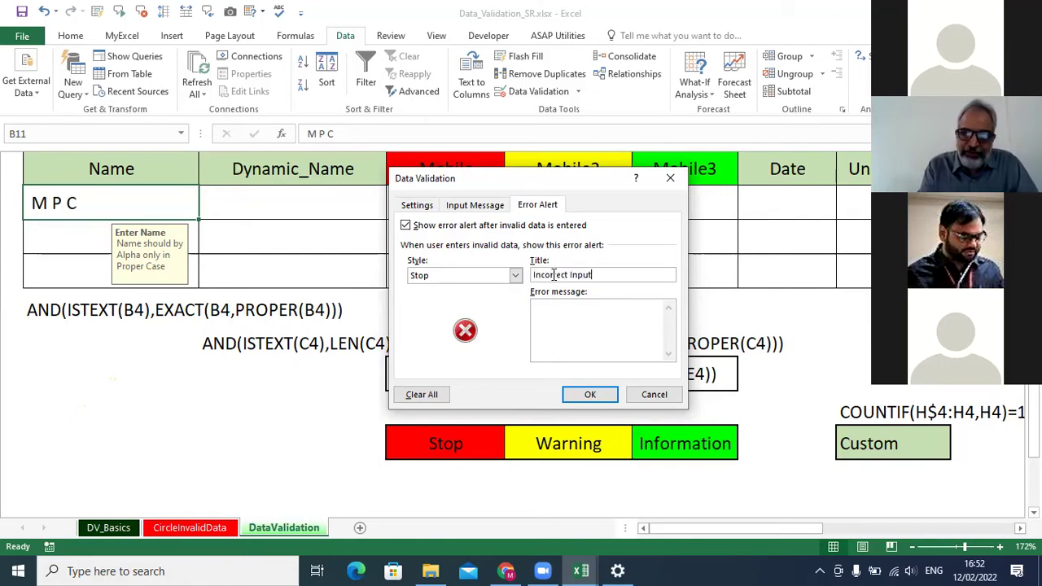
click(569, 322)
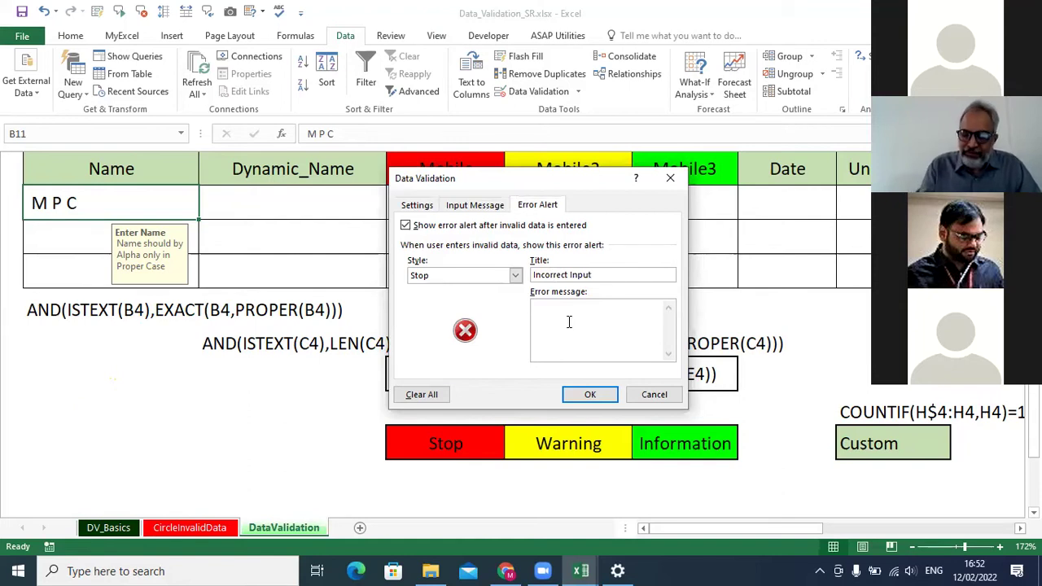
text(Please chekc)
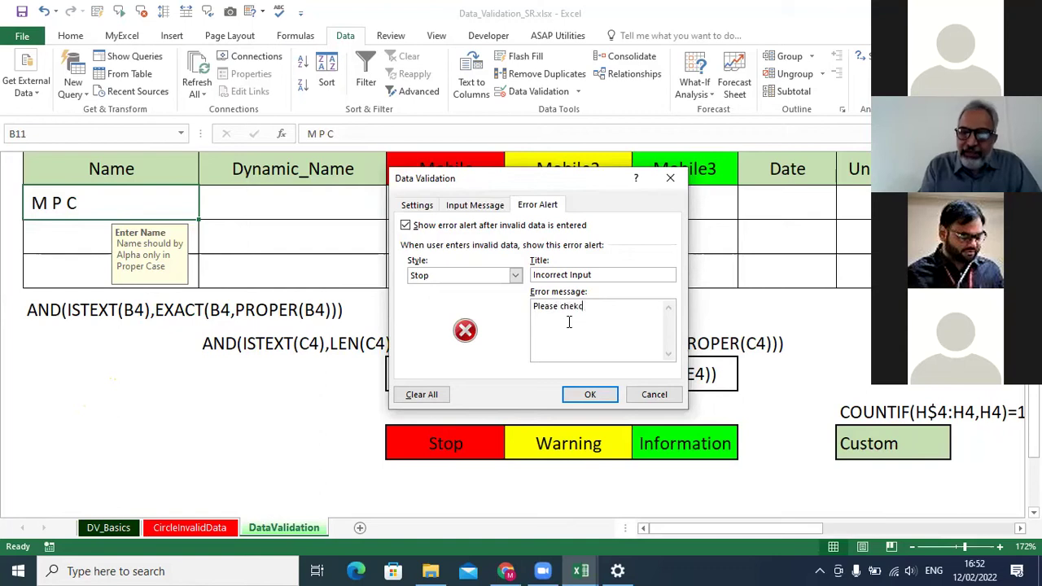
key(BackSpace)
key(BackSpace)
text(ch)
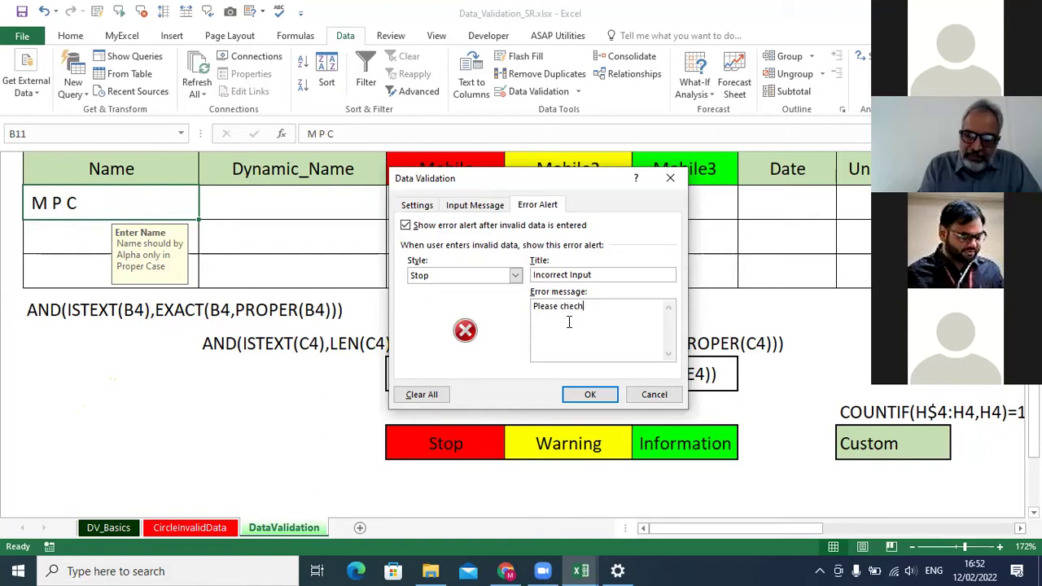
key(BackSpace)
text(k your Data)
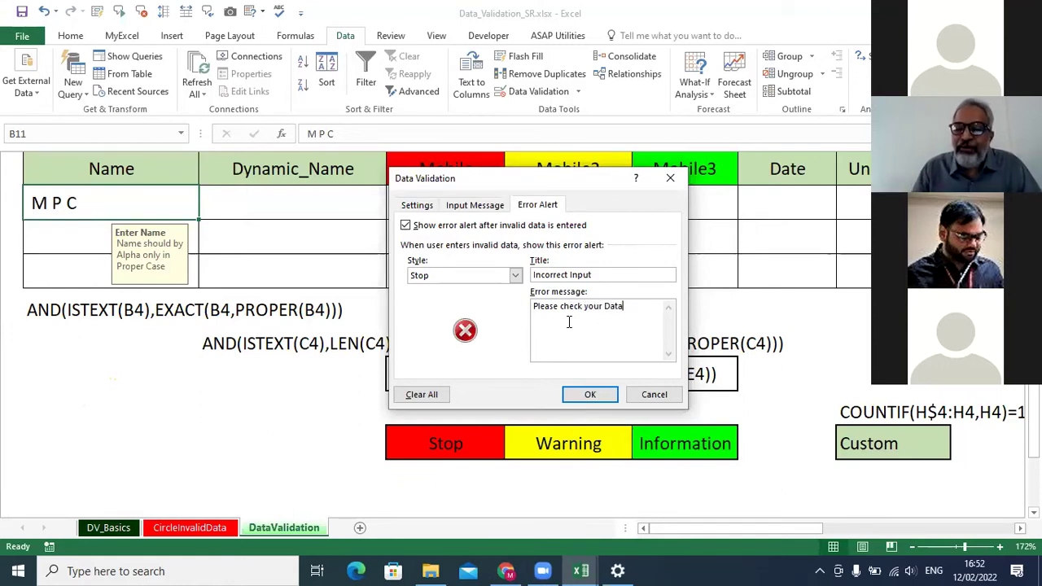
click(591, 395)
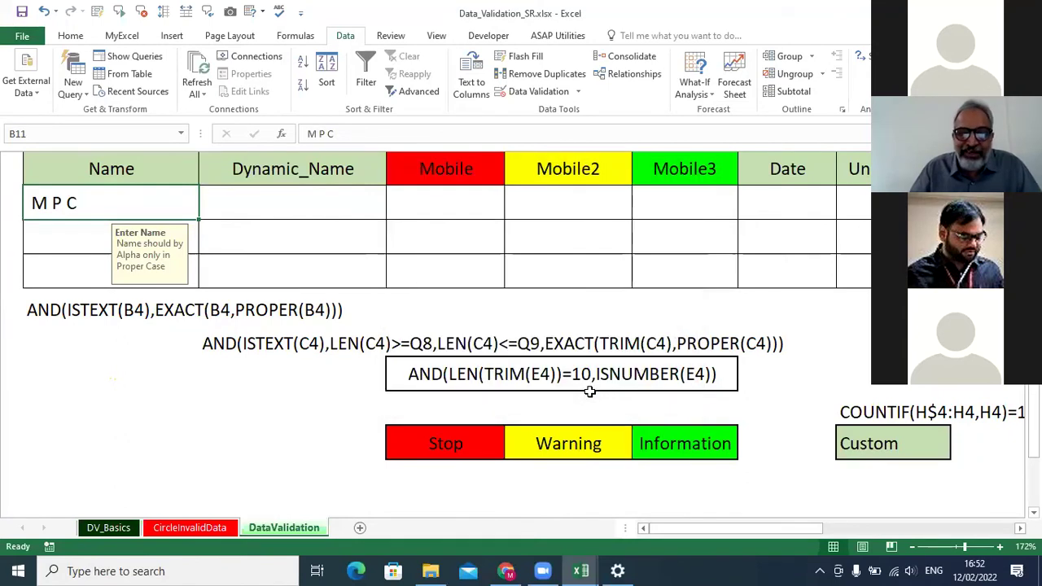
double_click(182, 210)
key(BackSpace)
text(c)
key(Return)
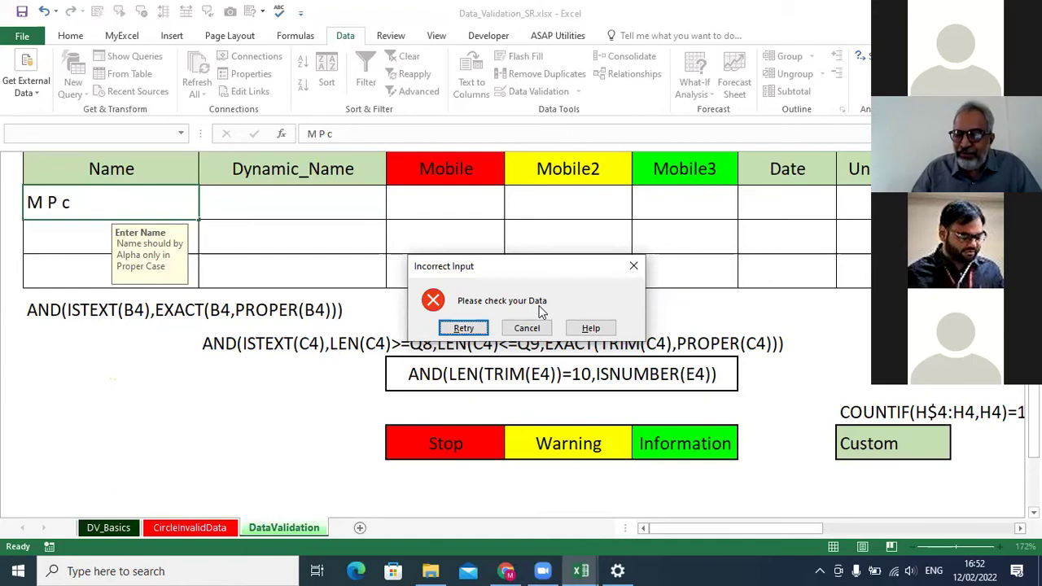
click(464, 328)
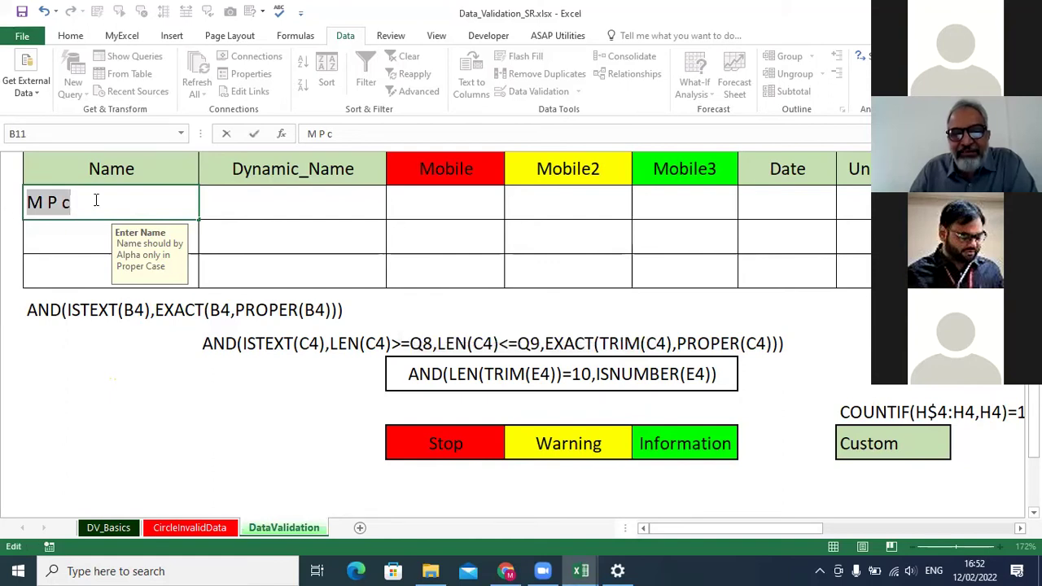
key(Return)
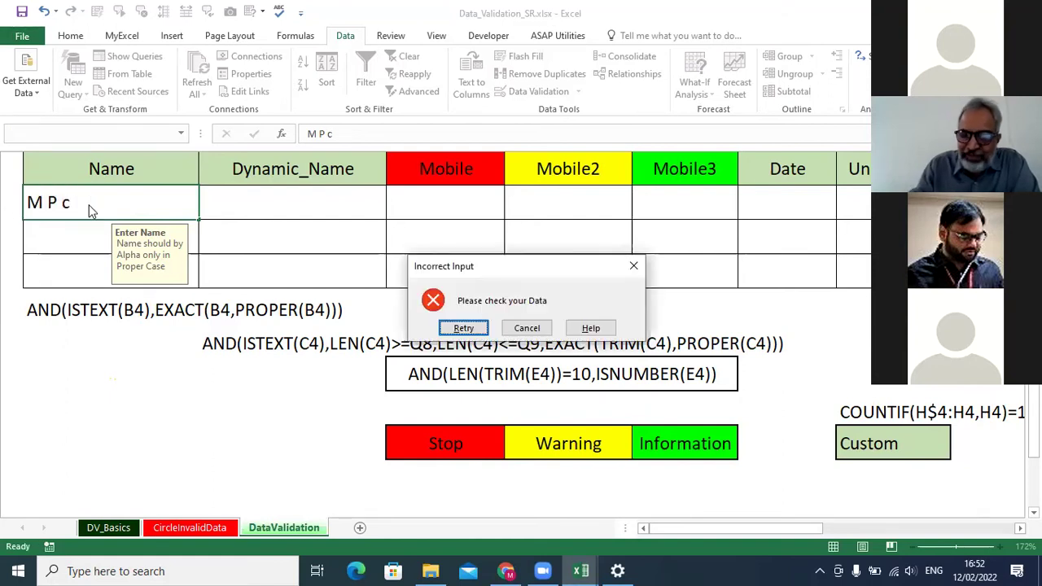
click(536, 328)
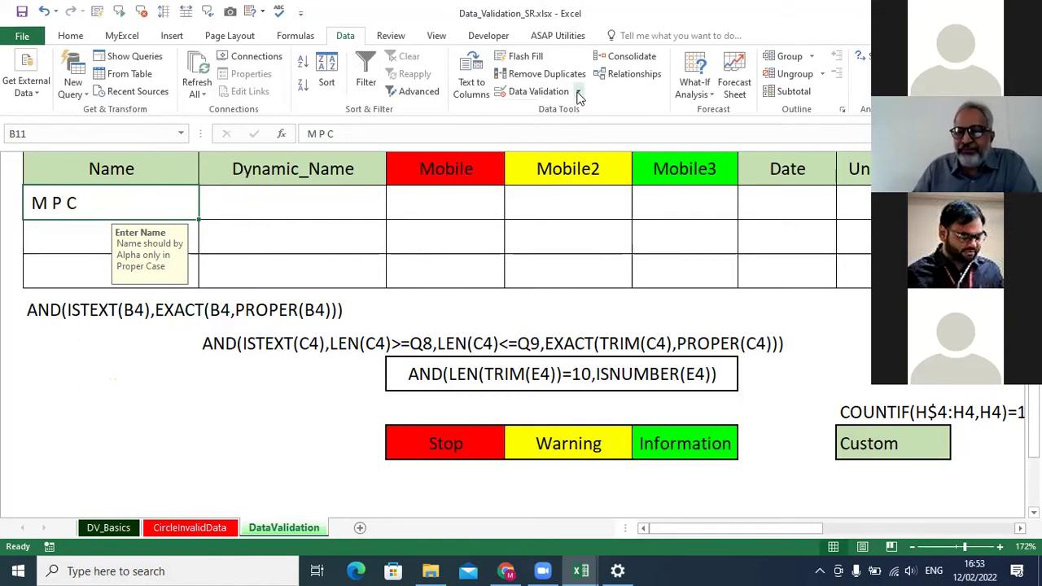
click(533, 91)
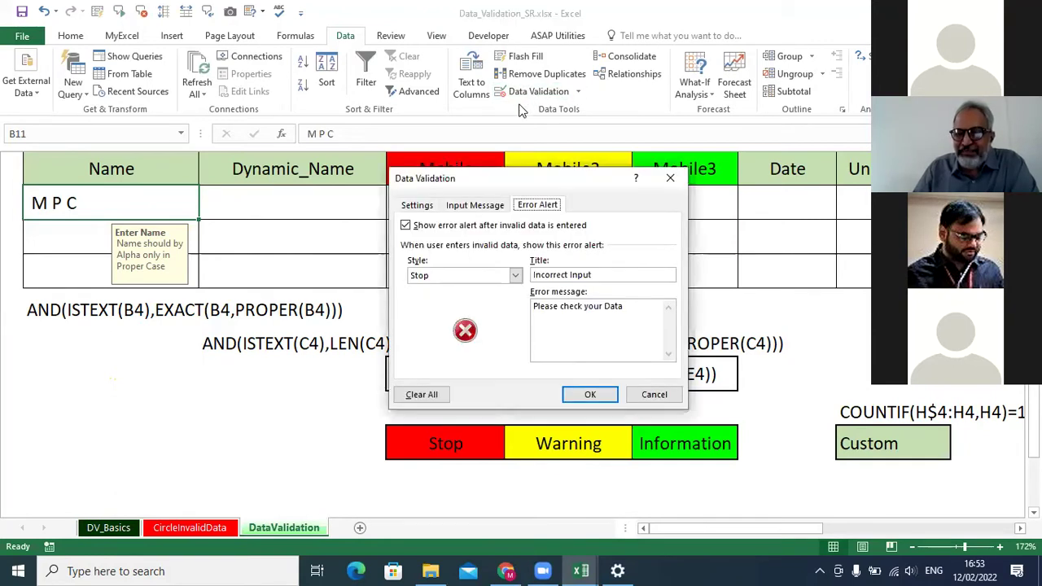
Change the Name cells' error alert style to Warning.
click(515, 276)
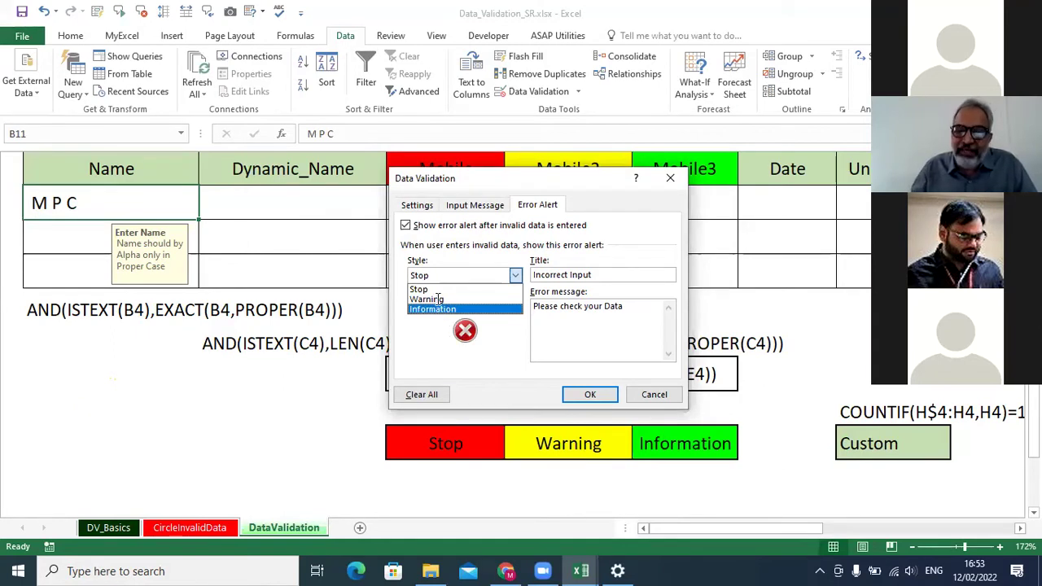
click(437, 299)
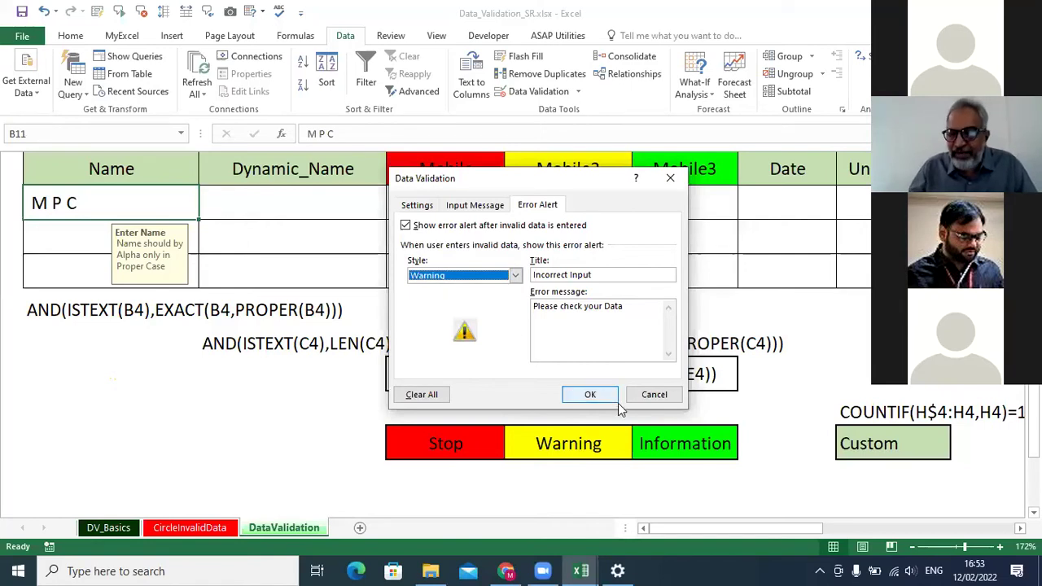
click(592, 395)
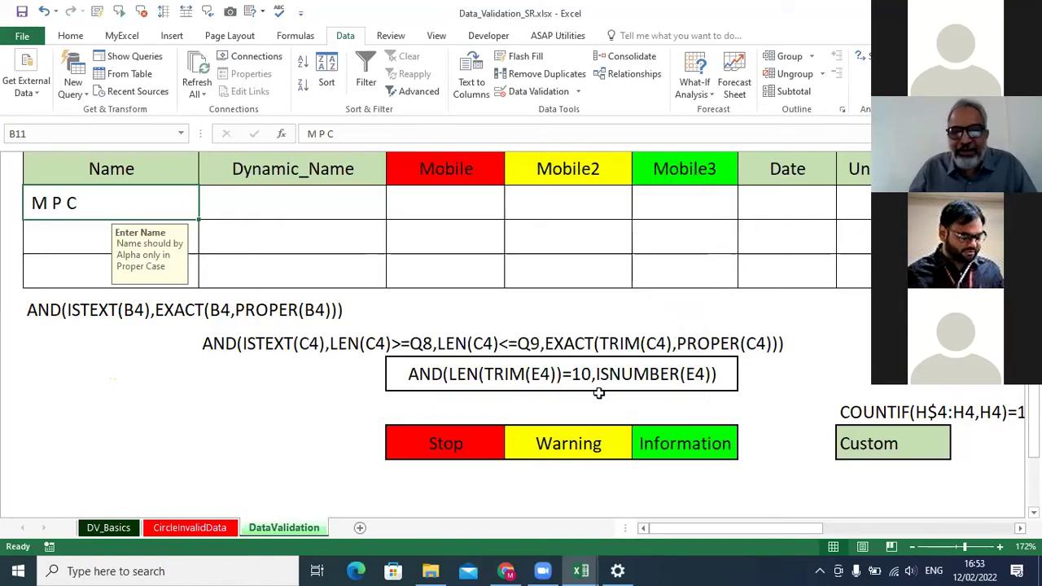
Edit B11 so its final initial is lowercase and keep it despite the warning.
double_click(133, 204)
key(BackSpace)
text(c)
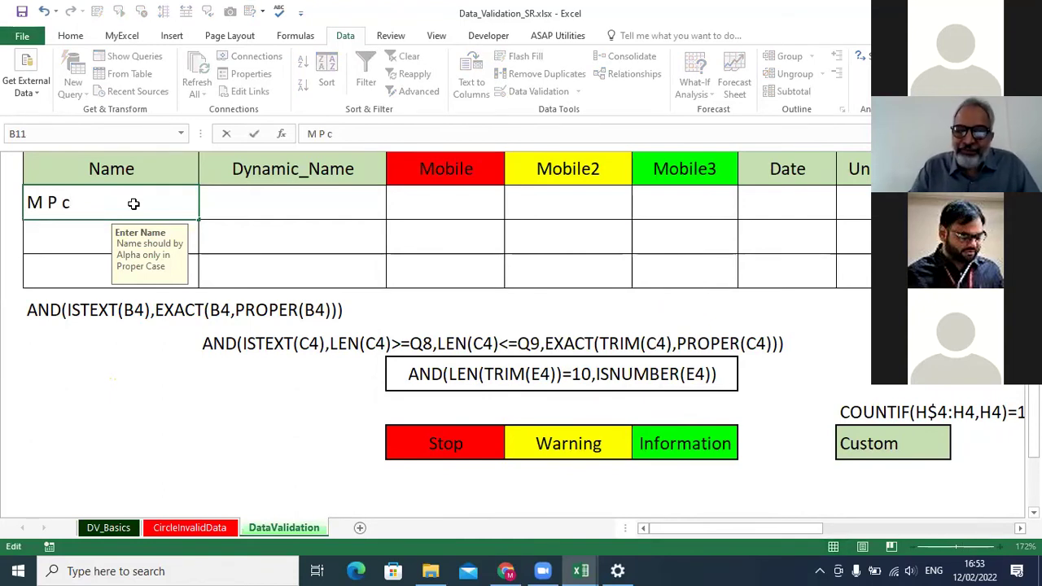
key(Return)
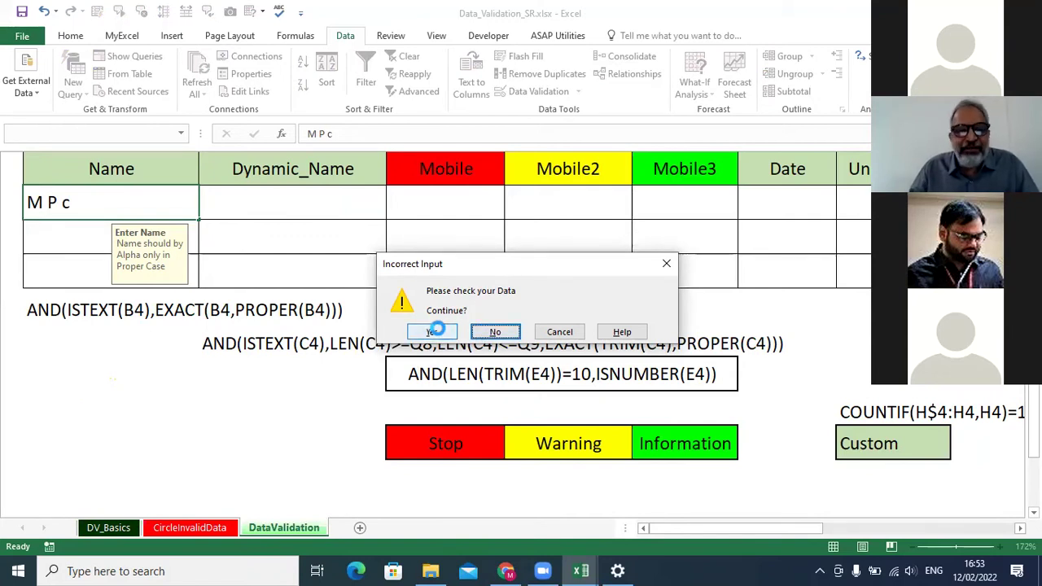
click(435, 331)
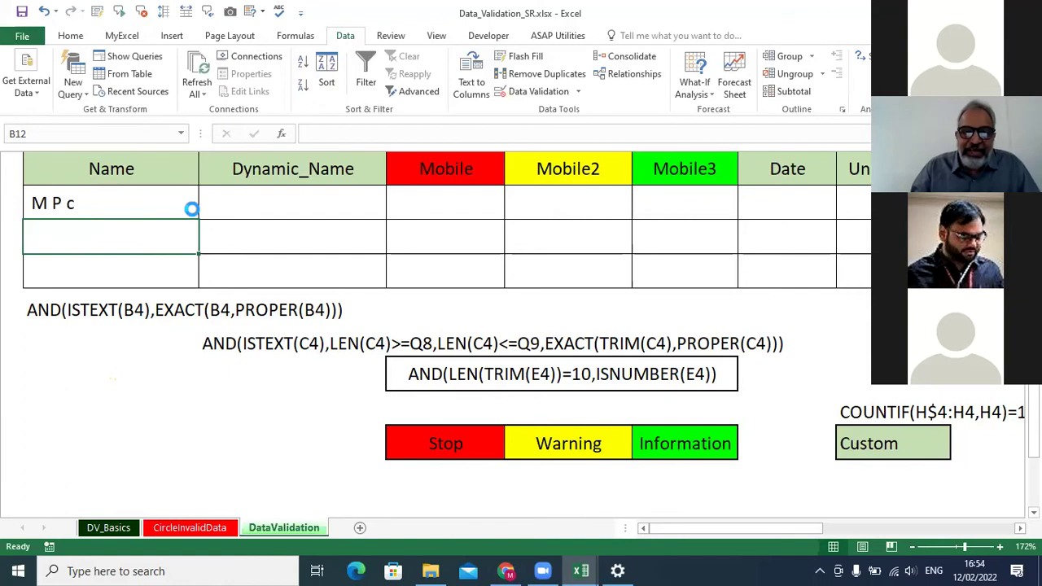
click(137, 199)
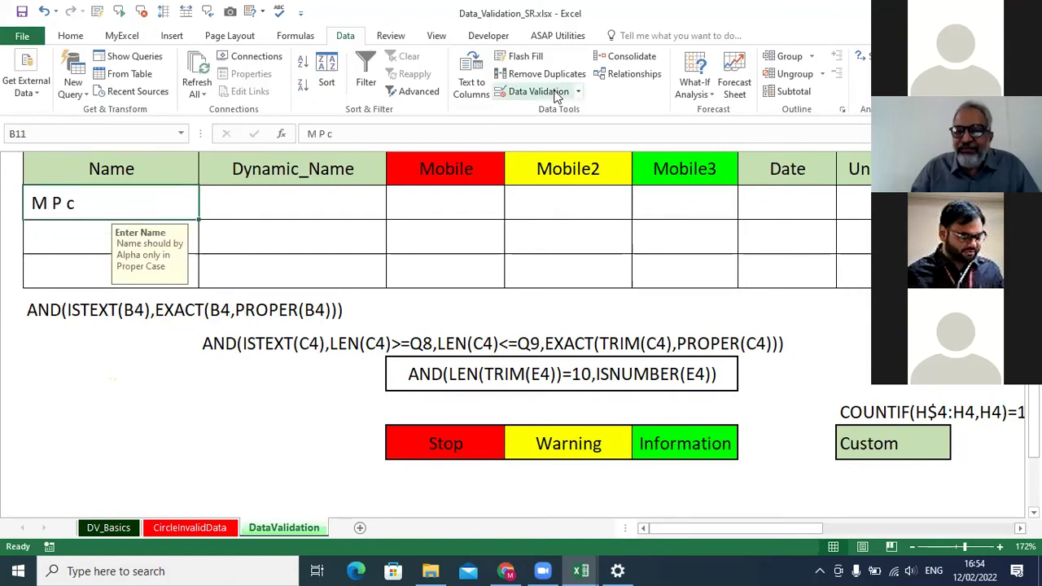
click(521, 92)
Switch the Name cell's alert to Information style, then enter 'M p C' in B11 to test it.
click(516, 276)
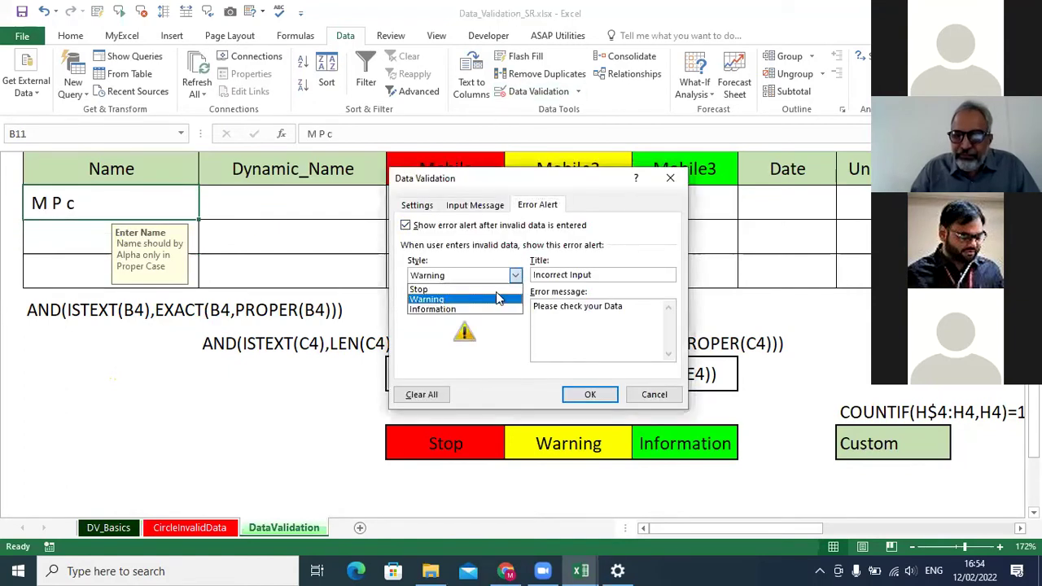
click(480, 307)
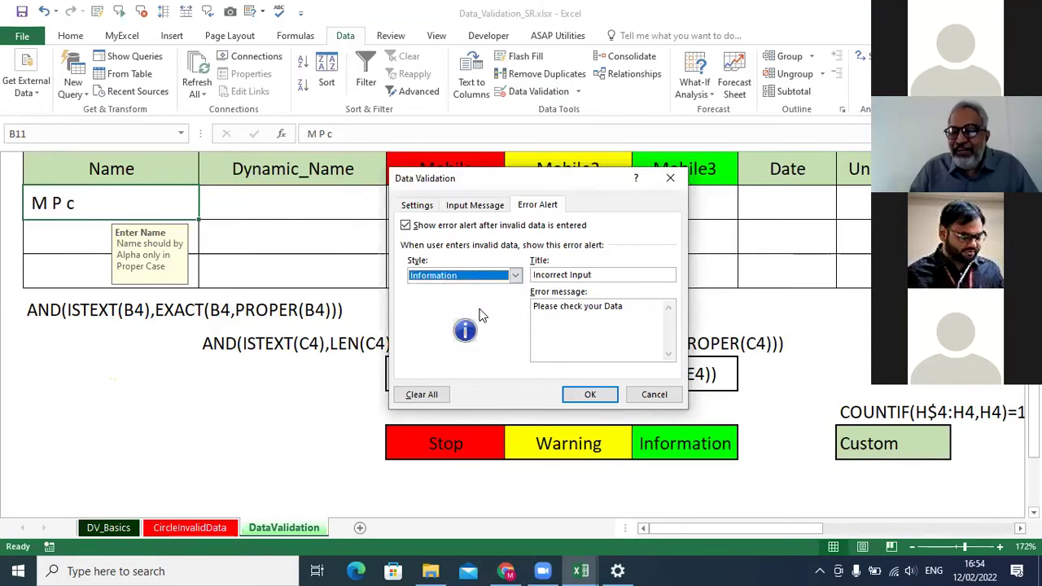
click(590, 395)
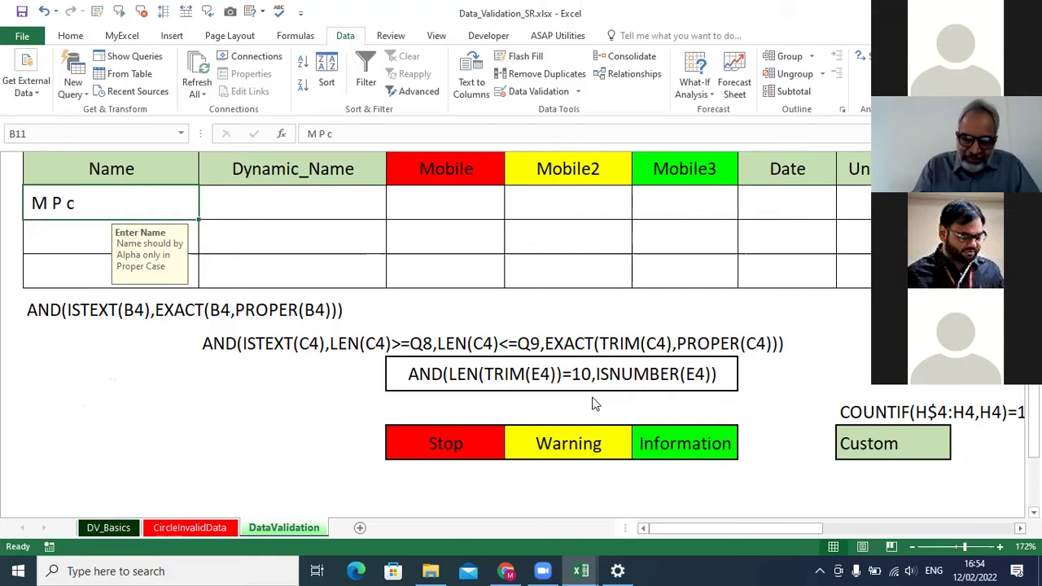
text(M p C)
key(Return)
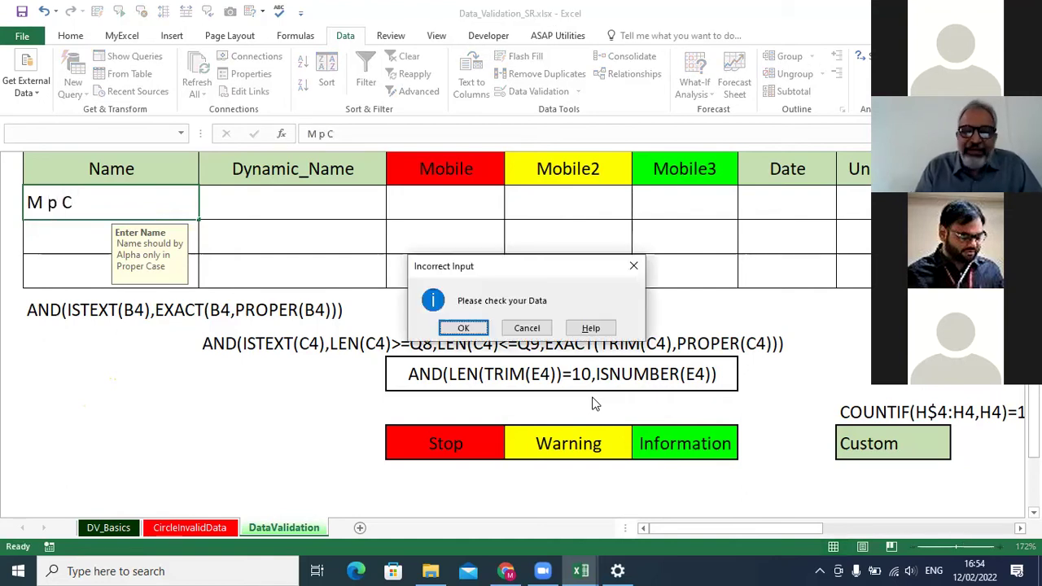
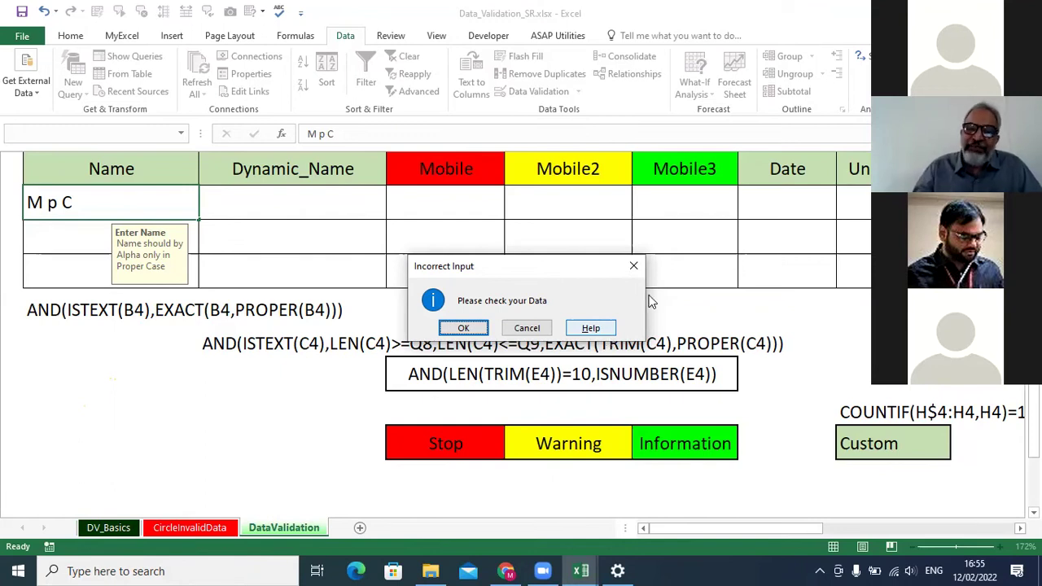
Dismiss the Incorrect Input warning and review B11's error alert styles without changing them.
click(538, 328)
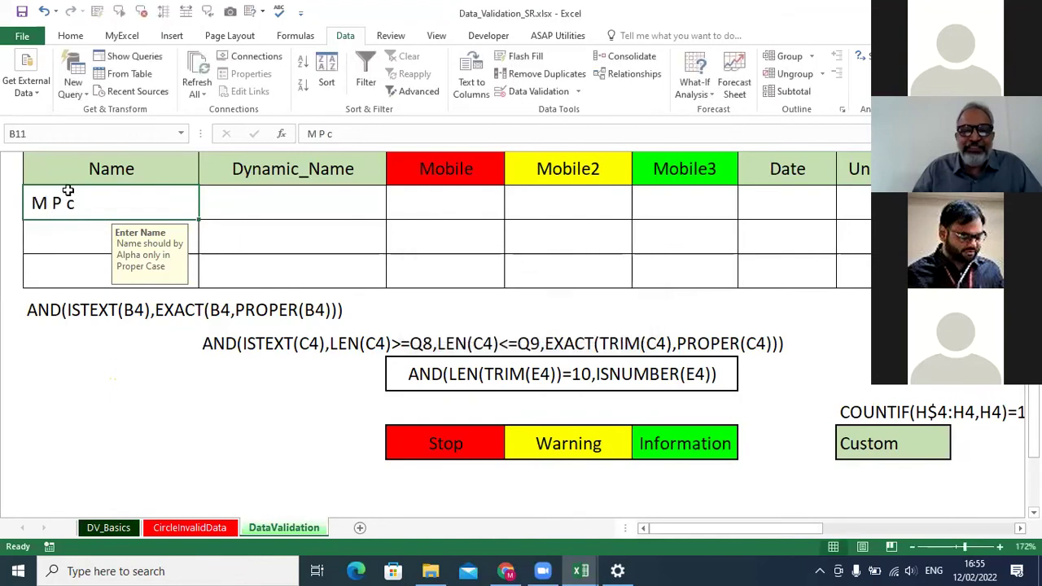
click(547, 91)
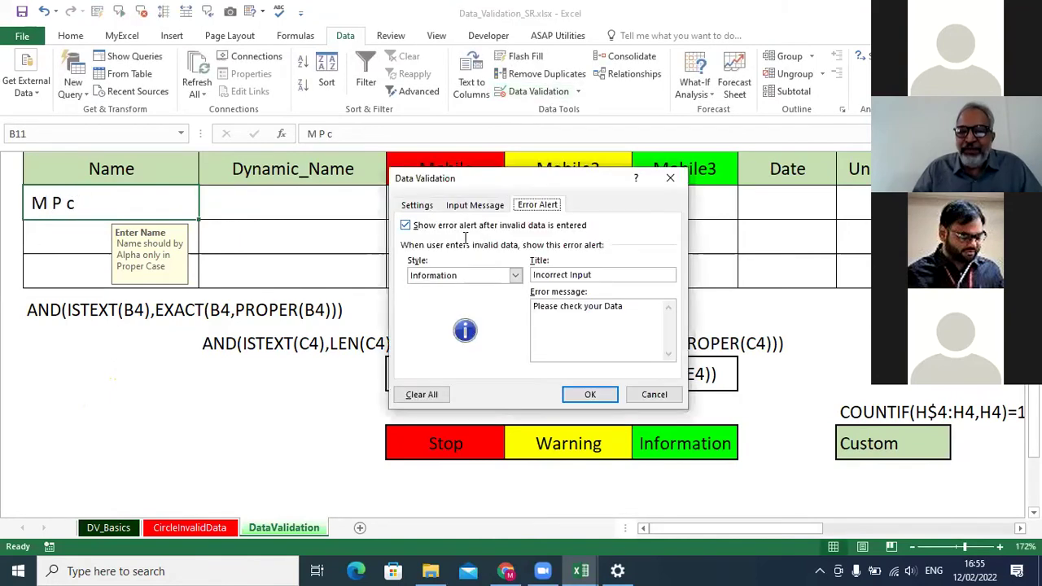
click(516, 276)
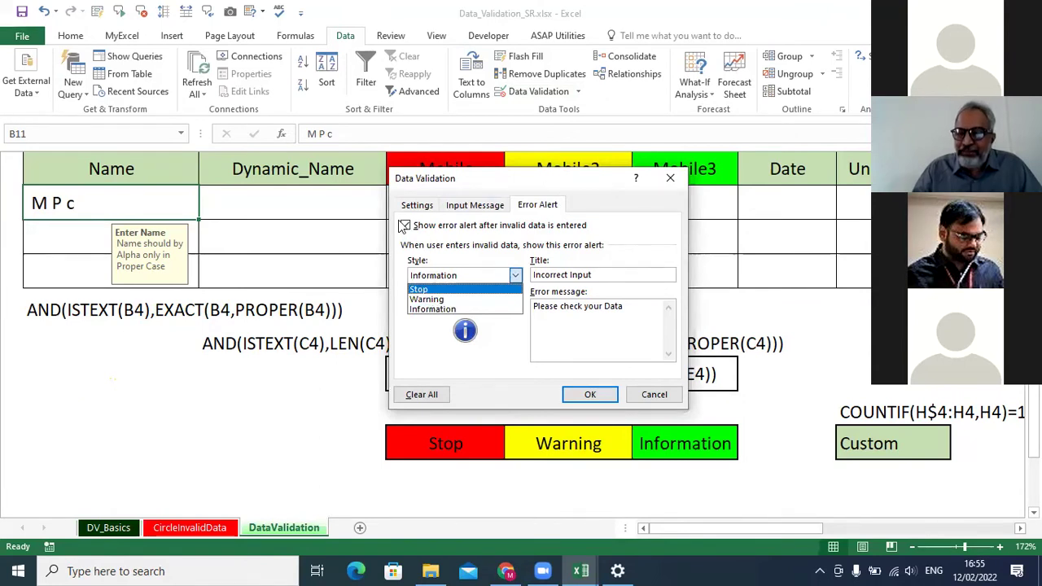
click(653, 396)
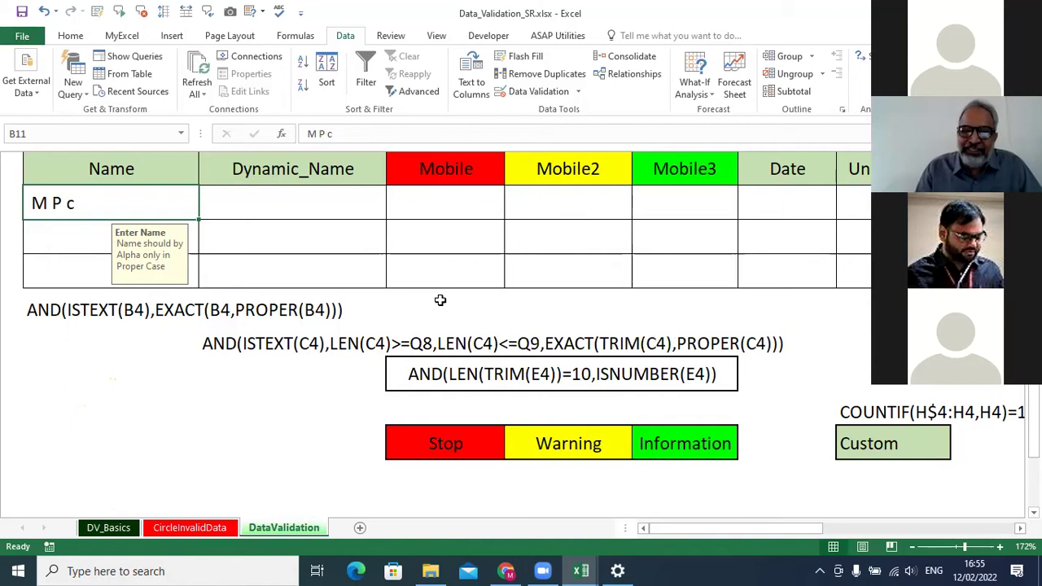
Reopen the Data Validation rules for the Name cell B11.
click(268, 207)
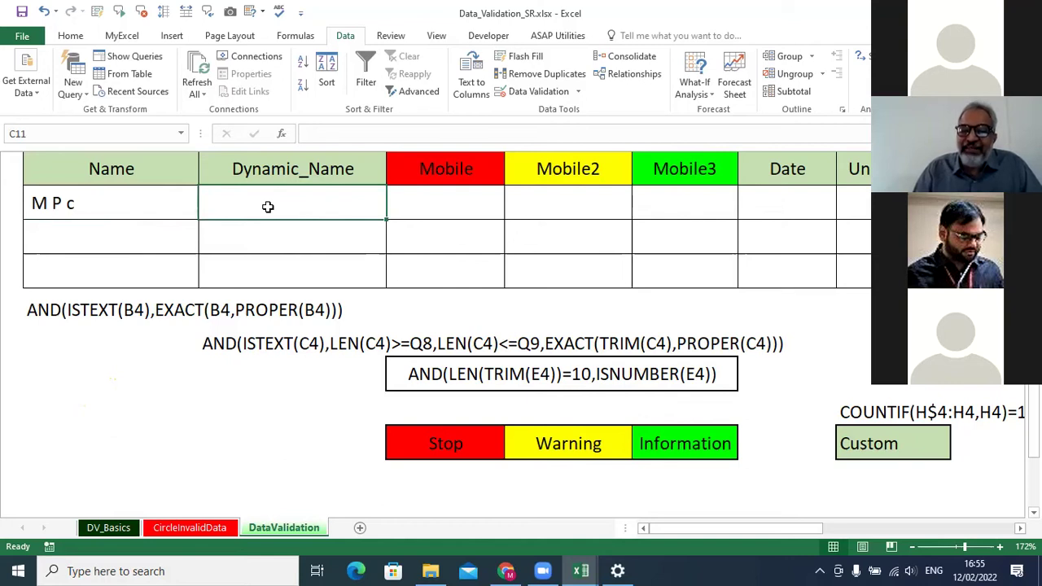
click(116, 211)
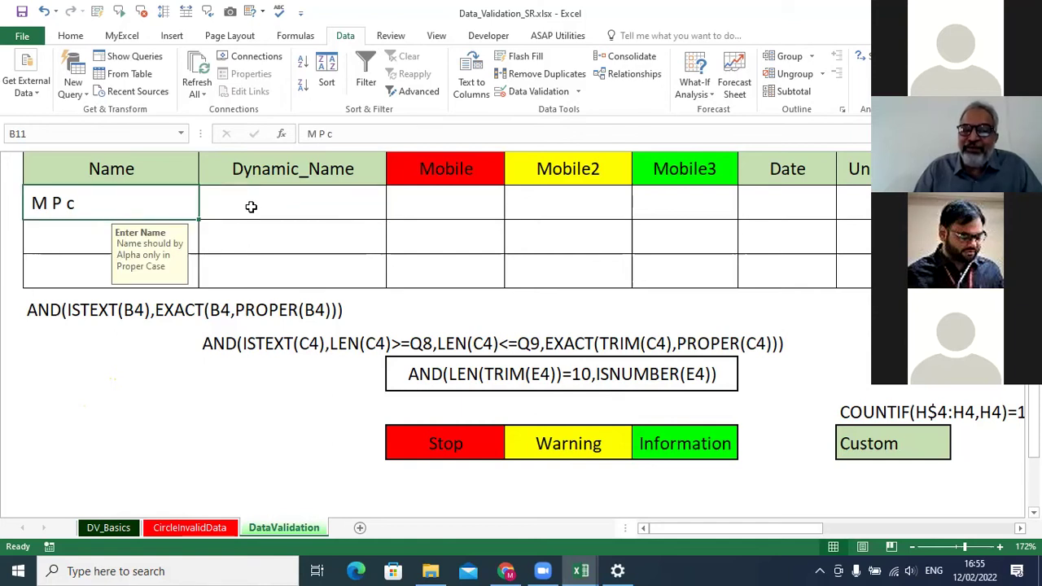
click(249, 204)
click(122, 205)
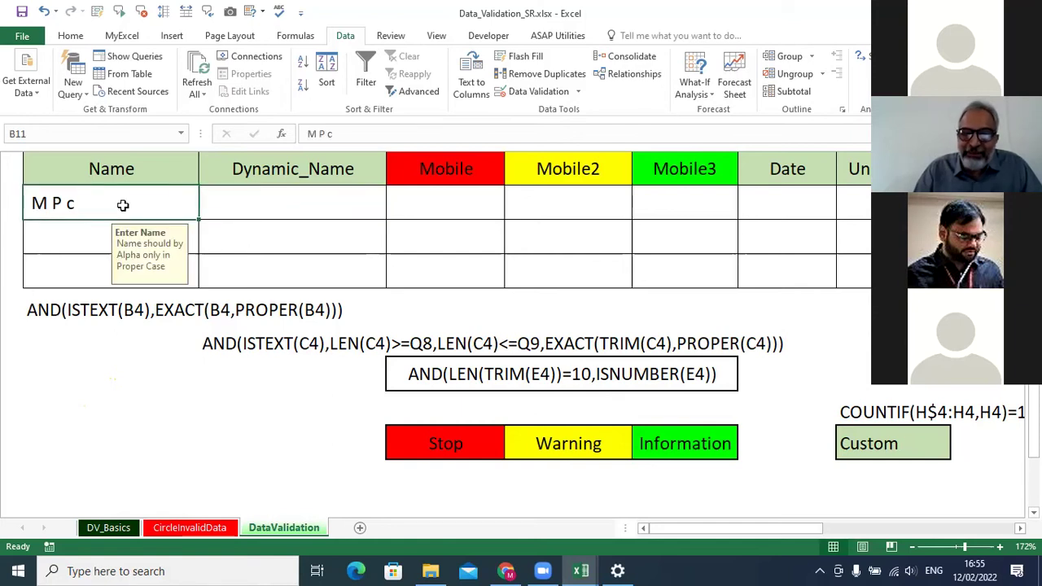
click(533, 92)
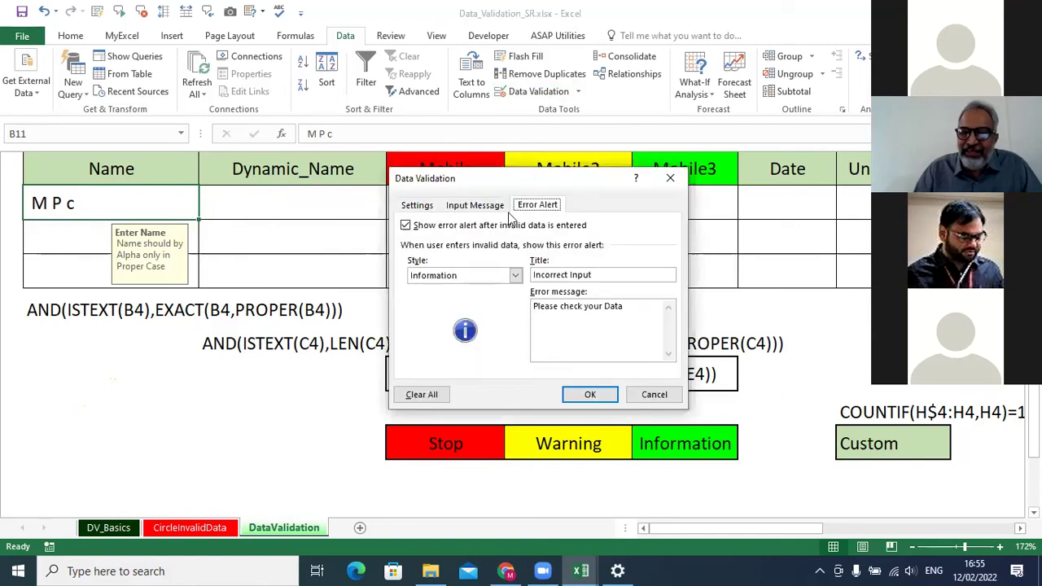
Add len(B11)>=3 and len(B11)<=20 inside B11's custom AND formula and save.
click(423, 207)
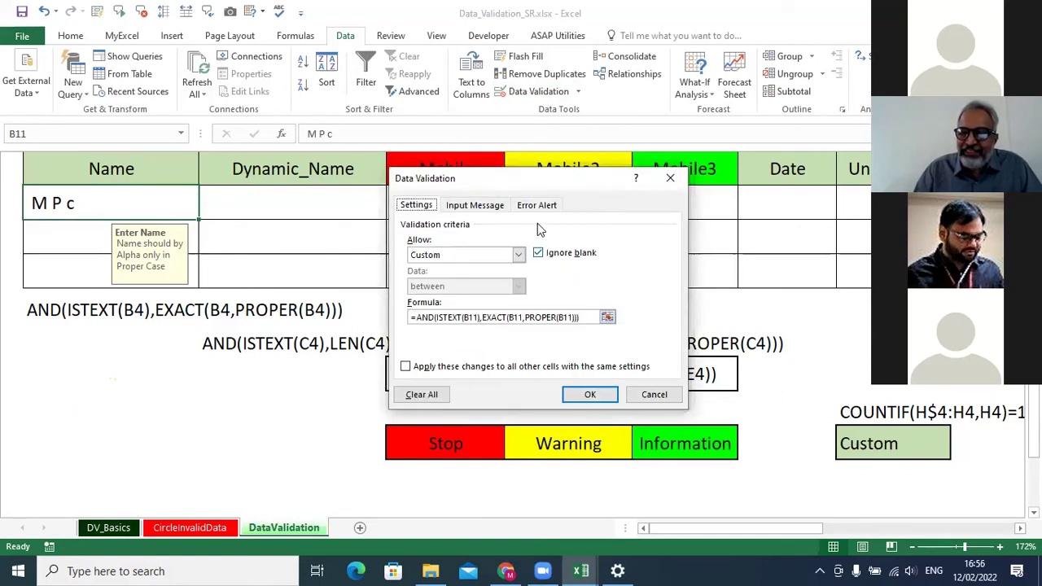
drag(543, 181, 730, 124)
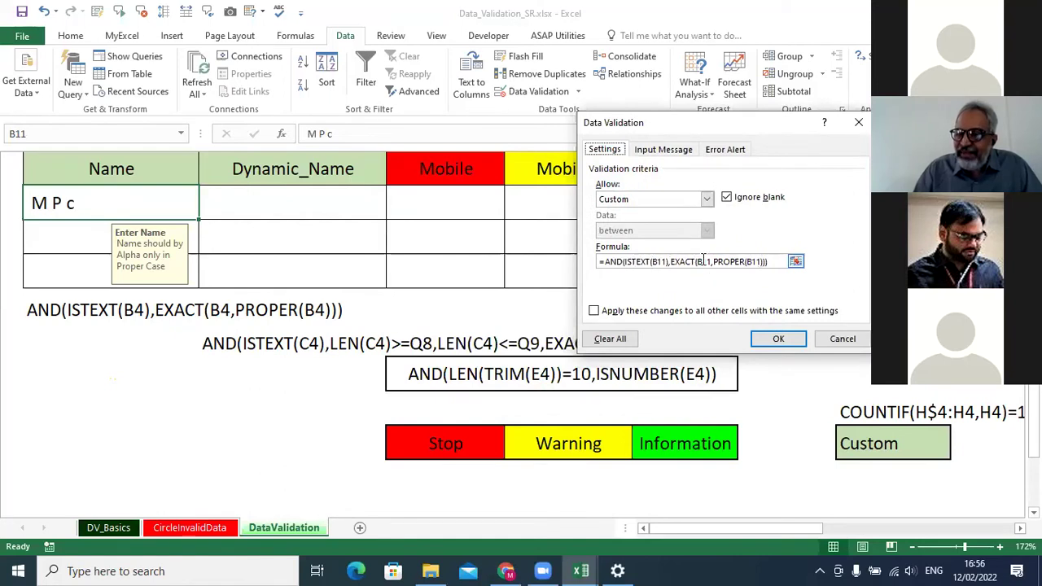
click(674, 261)
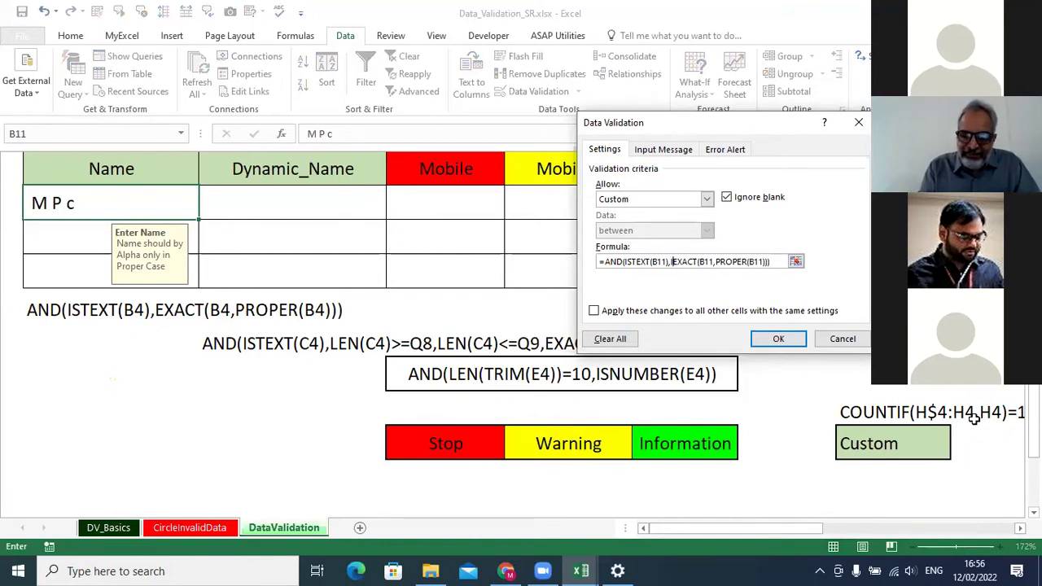
text(len)
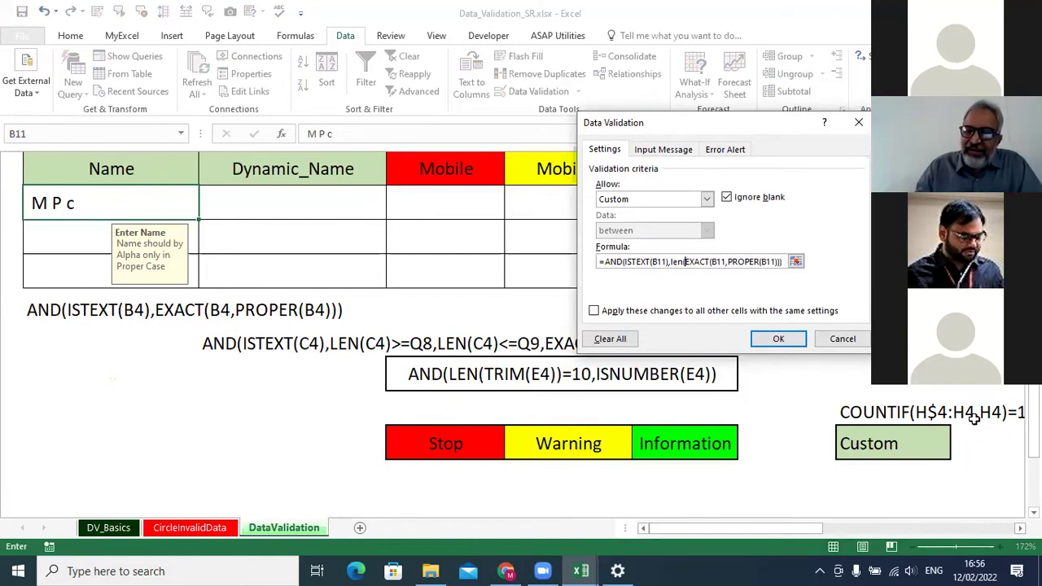
text(()
click(99, 207)
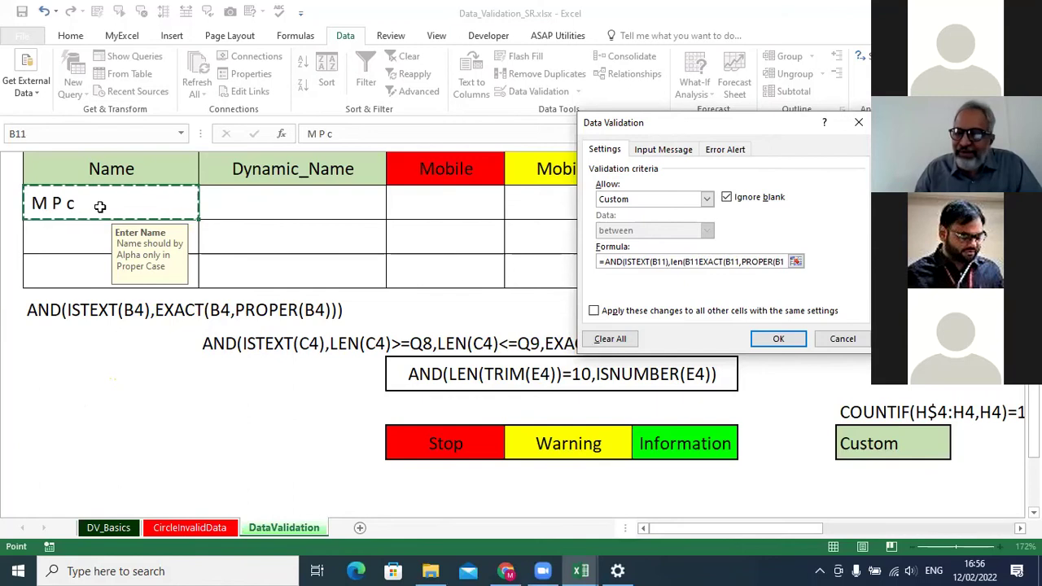
text())
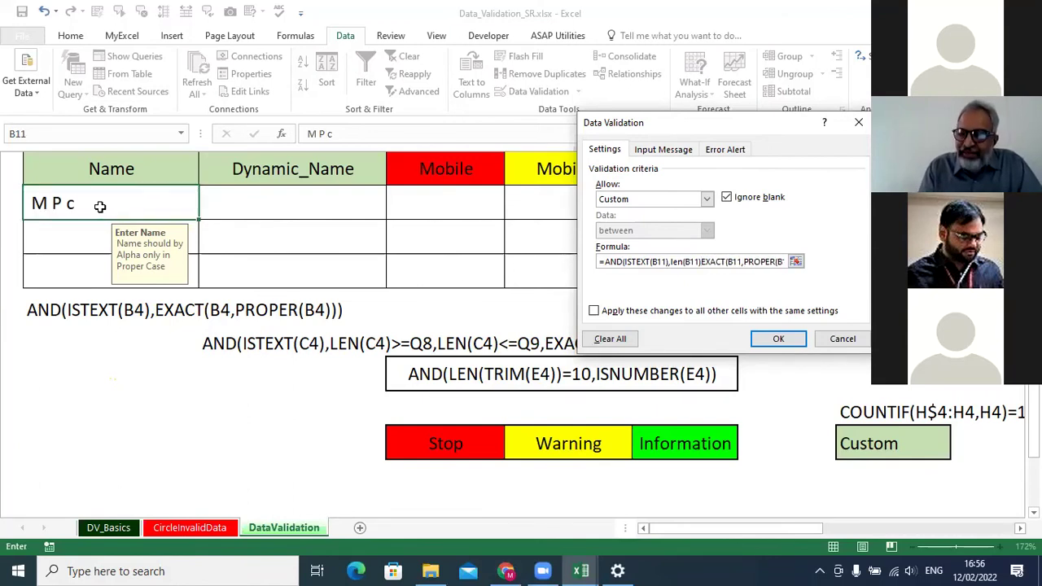
text(>)
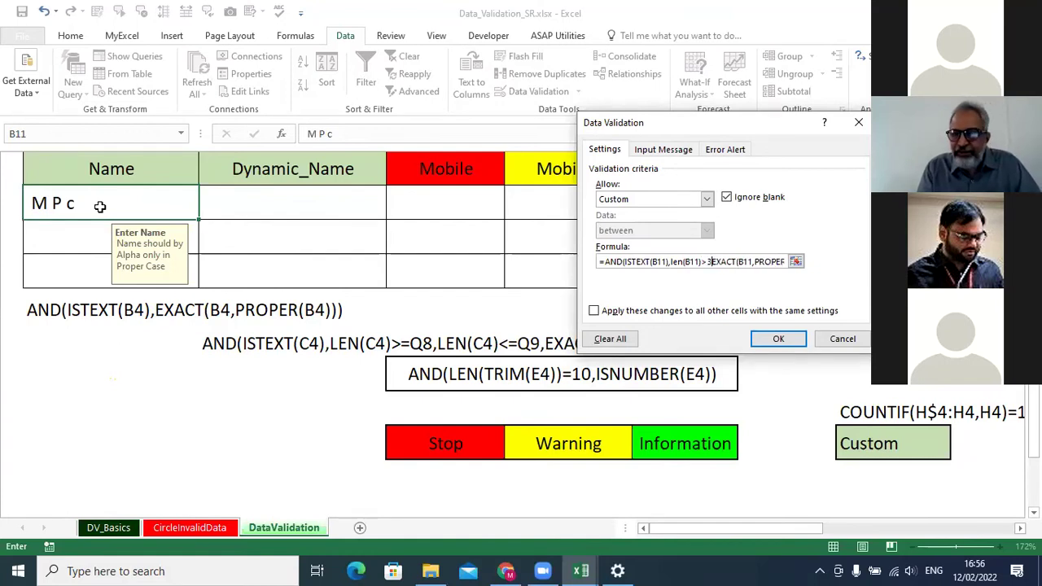
text(=3,)
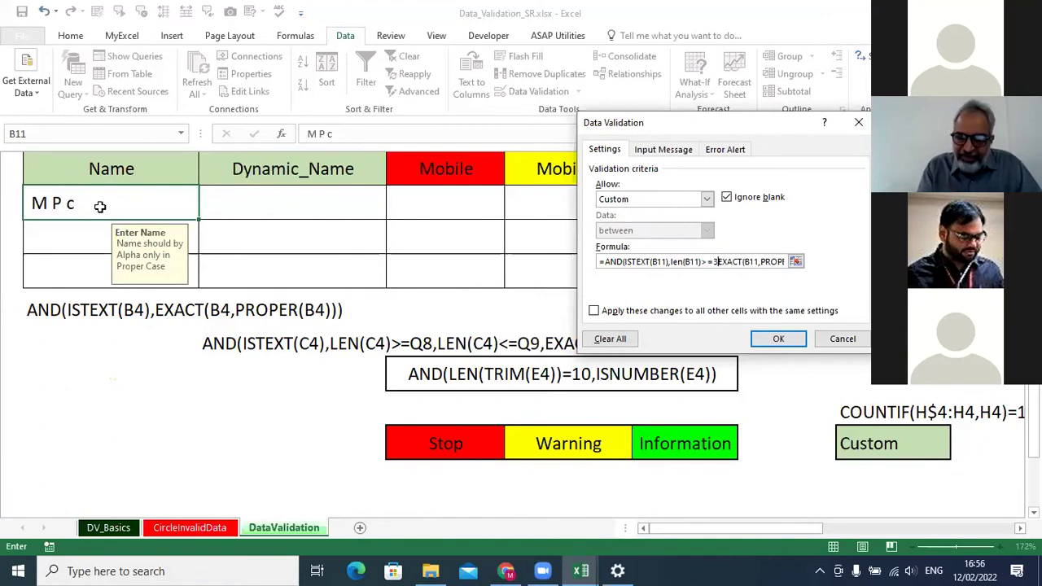
text(len)
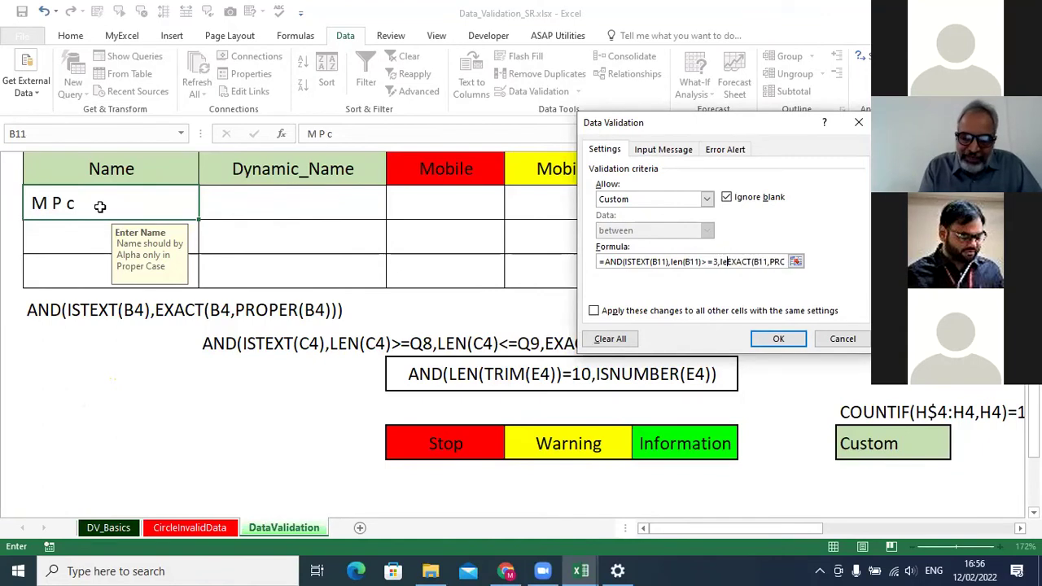
text(()
click(49, 204)
text()<=)
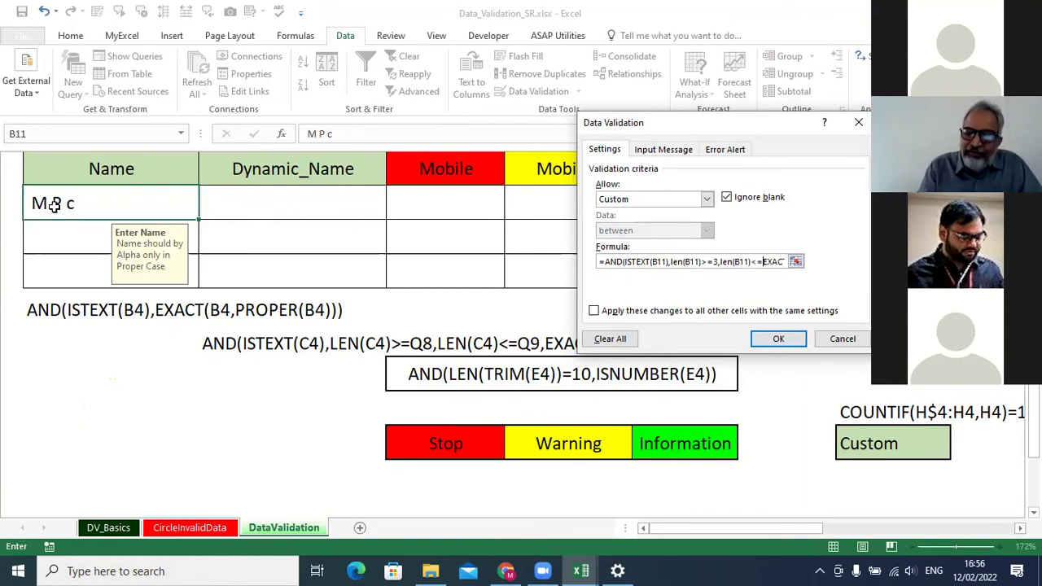
text(20)
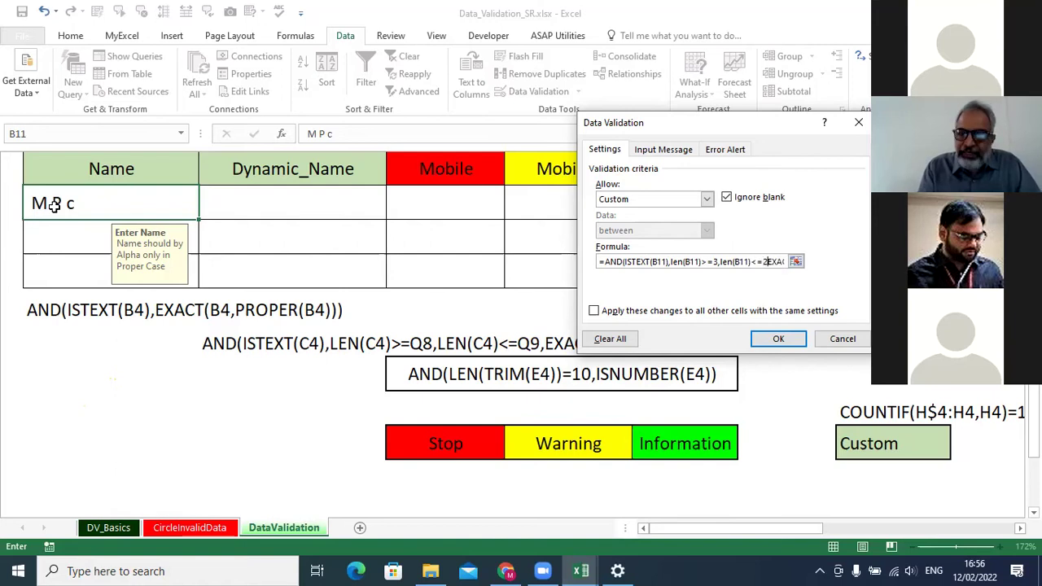
text(,)
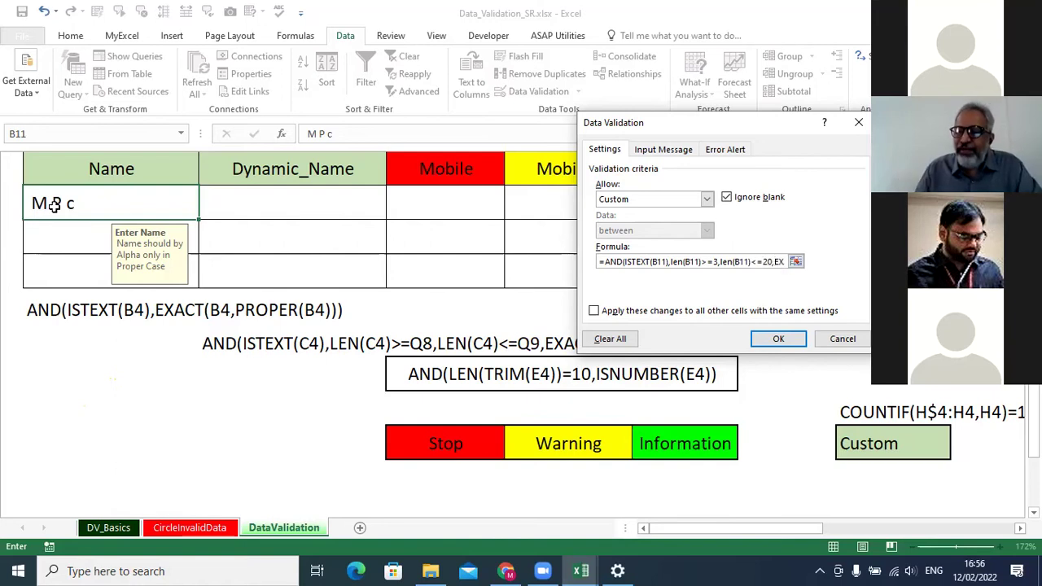
click(782, 339)
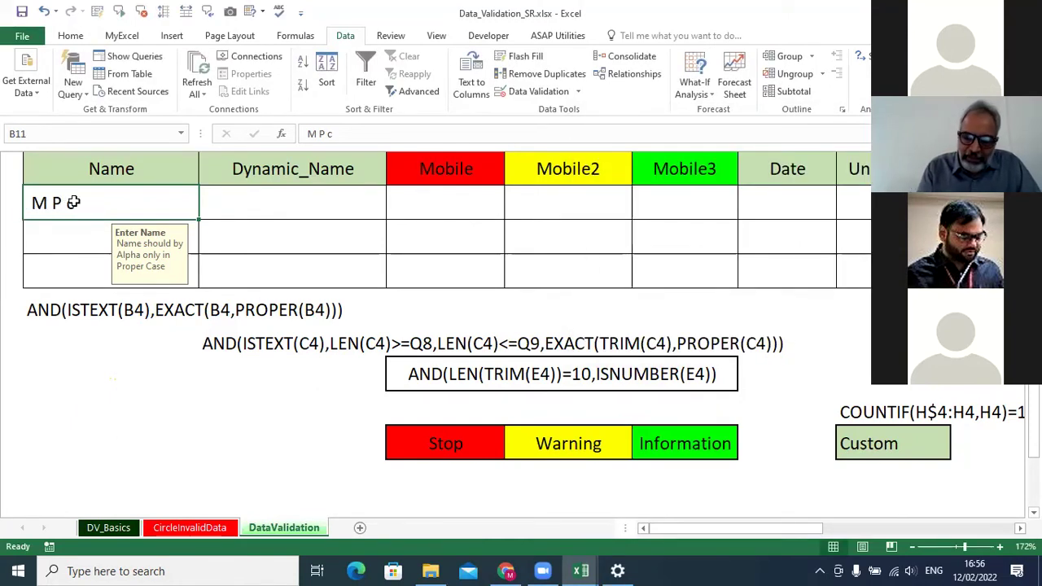
Enter 'Mpc' as the name in B11.
text(Mp)
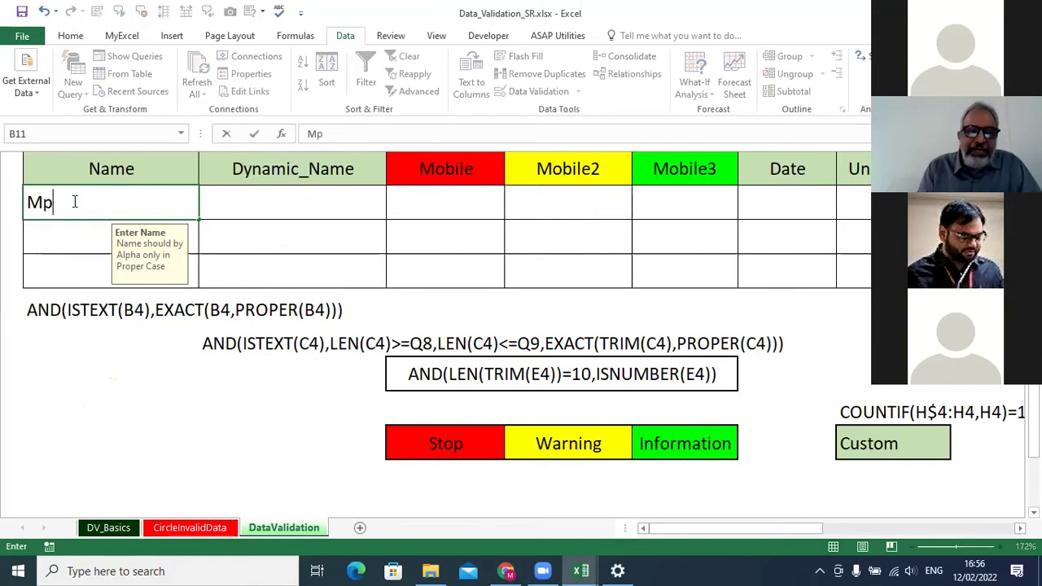
text(c)
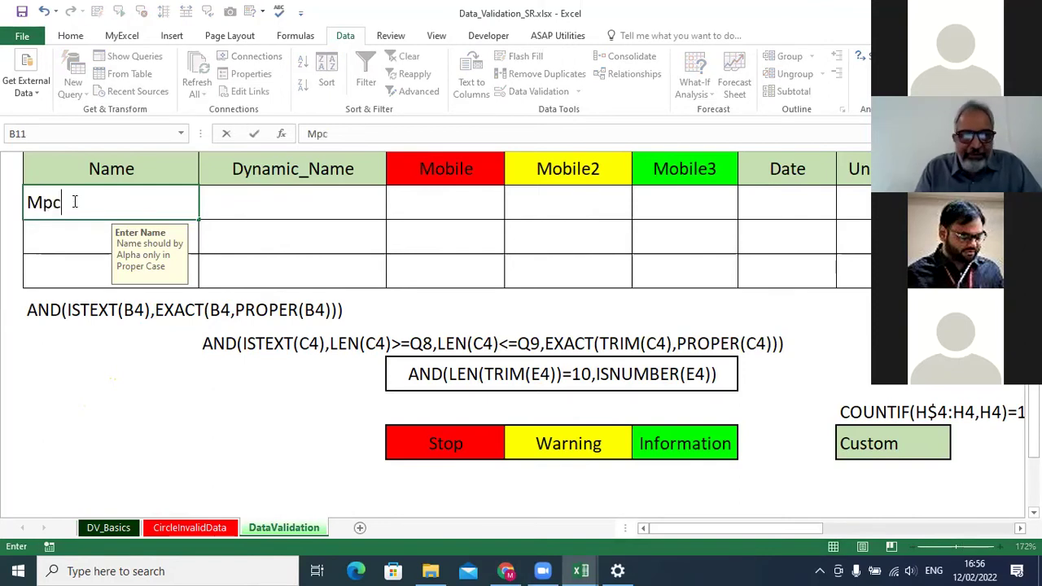
key(Return)
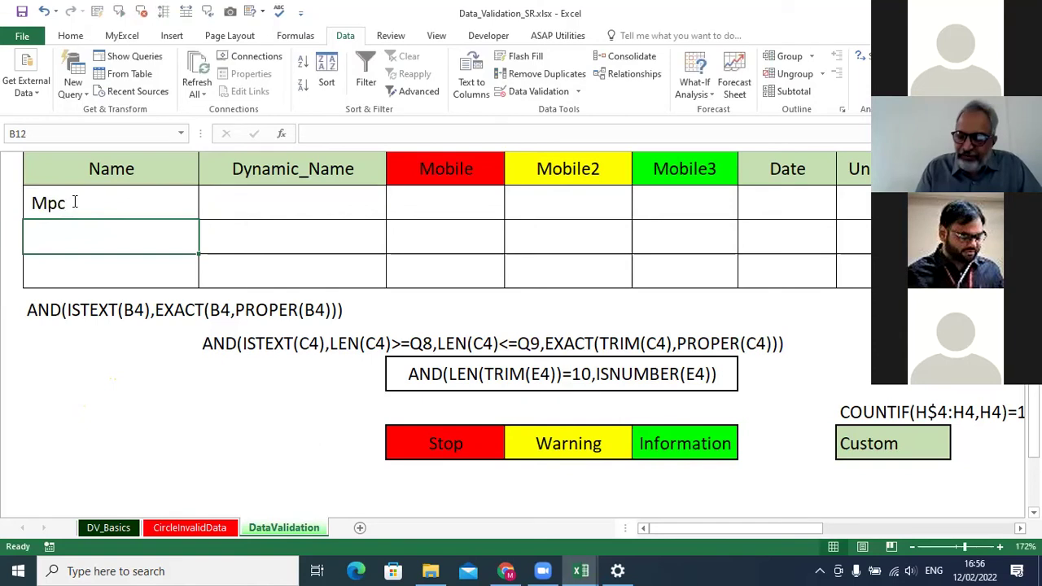
Test 'Mp' in B11 and dismiss the resulting alert, keeping 'Mpc'.
click(74, 203)
text(Mp)
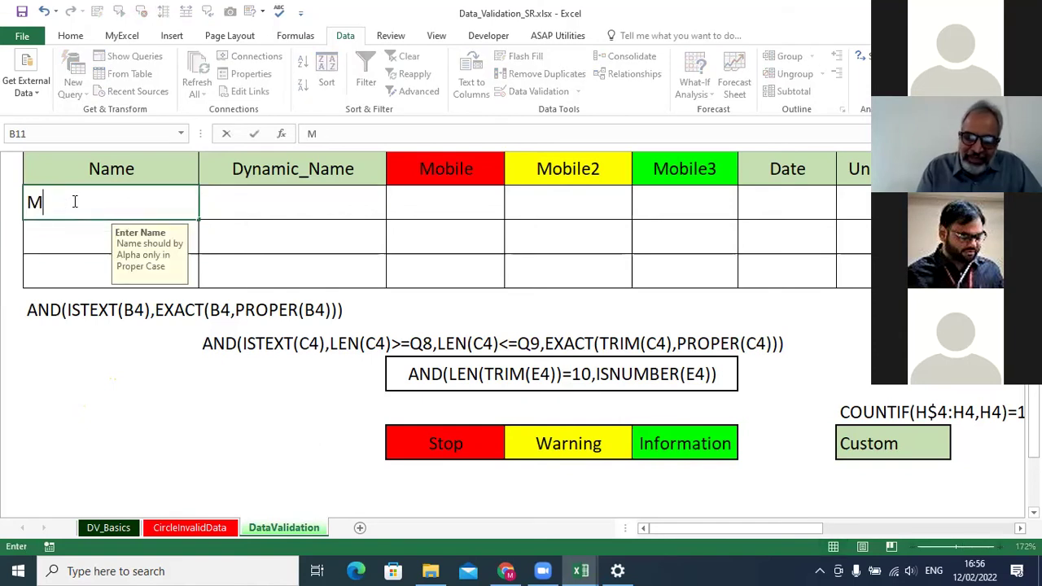
key(Return)
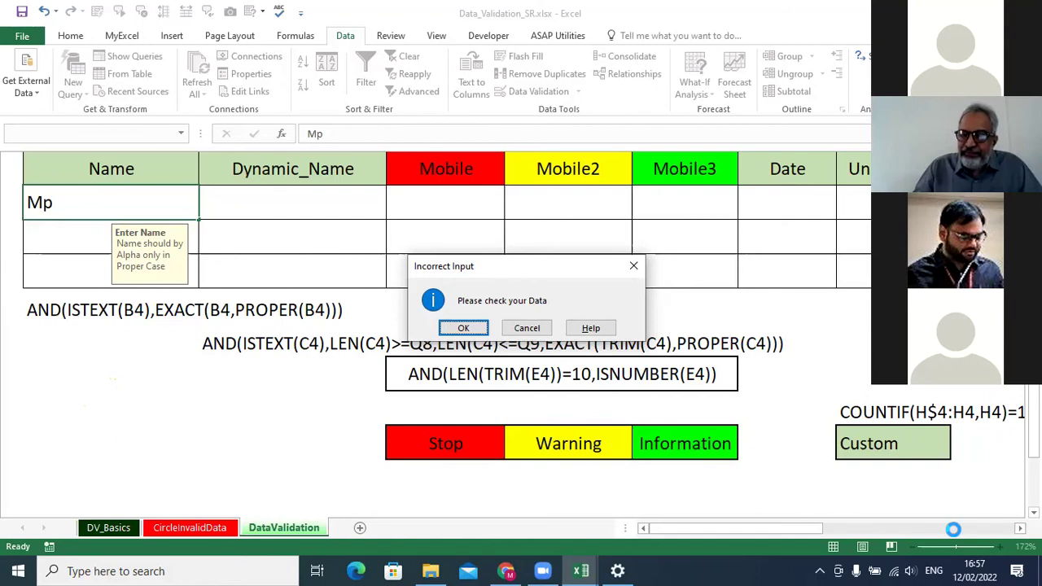
key(Escape)
click(1020, 529)
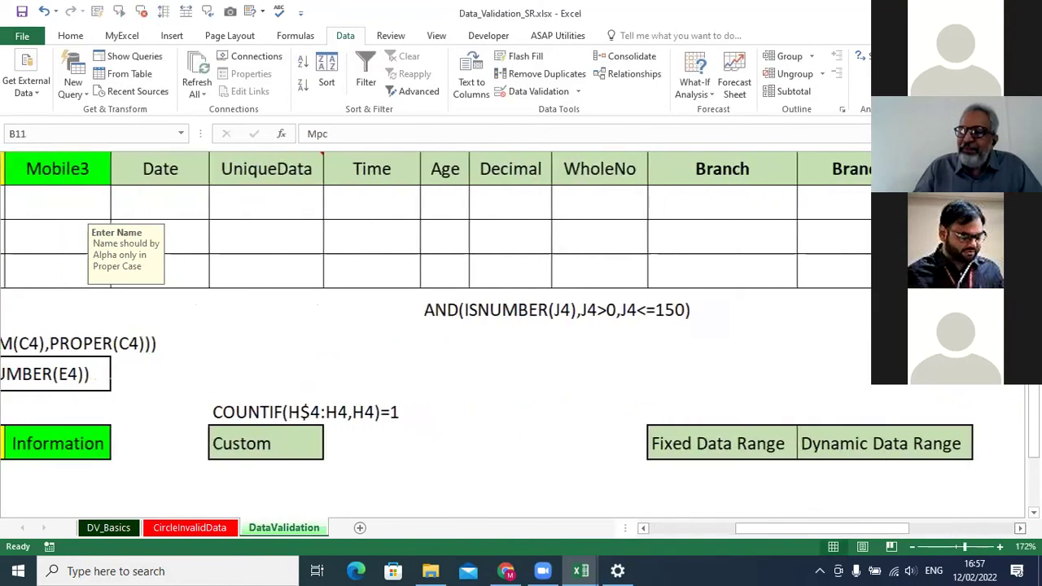
Check the Minimum and Maximum name-length values in Q7 and Q8.
scroll(866, 322, up, 3)
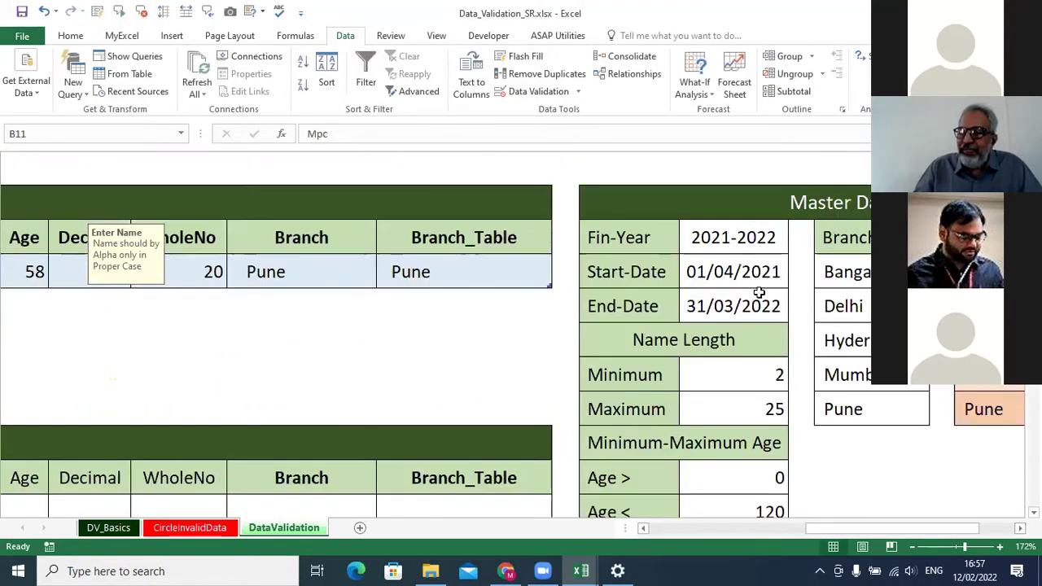
scroll(744, 333, down, 1)
click(738, 274)
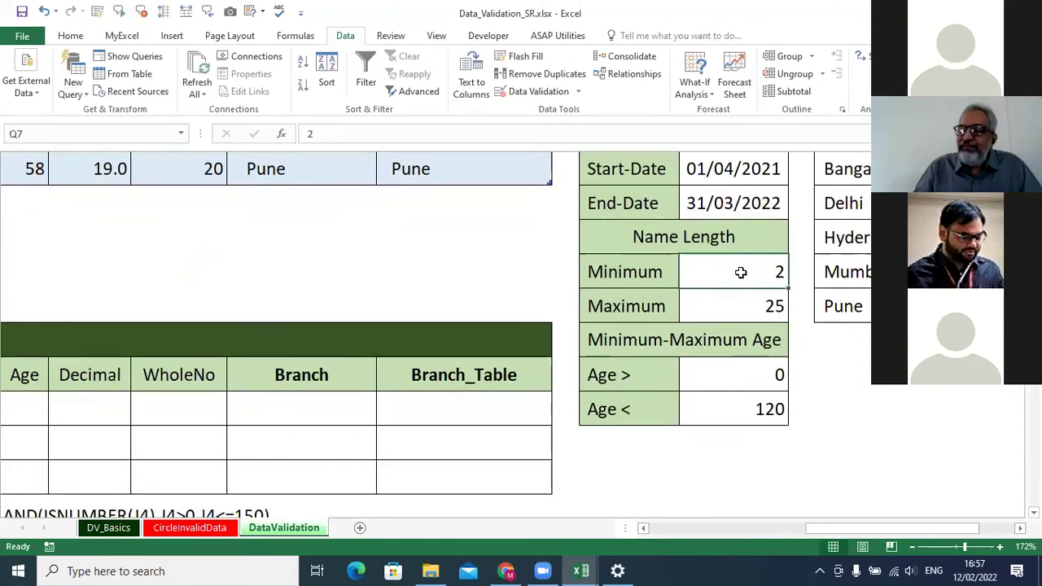
key(Down)
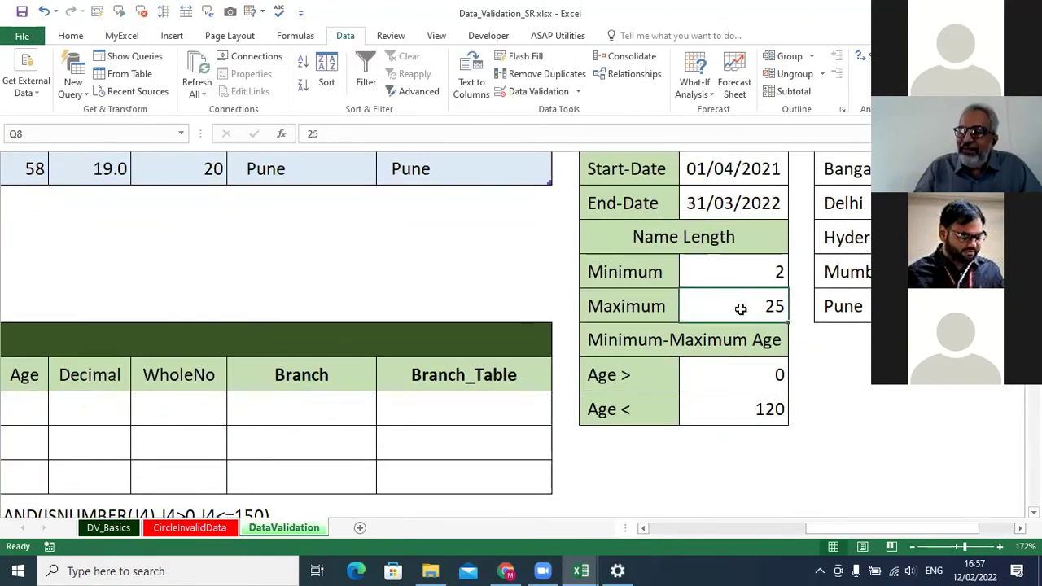
drag(934, 525, 855, 541)
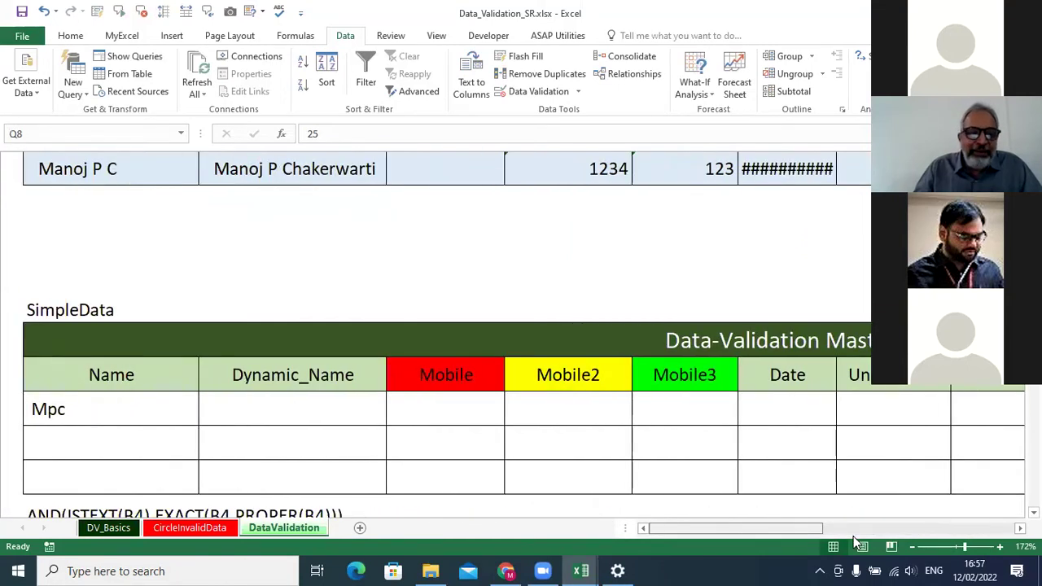
scroll(141, 309, down, 1)
In B11's validation formula, replace the minimum length 3 with cell Q7.
click(141, 307)
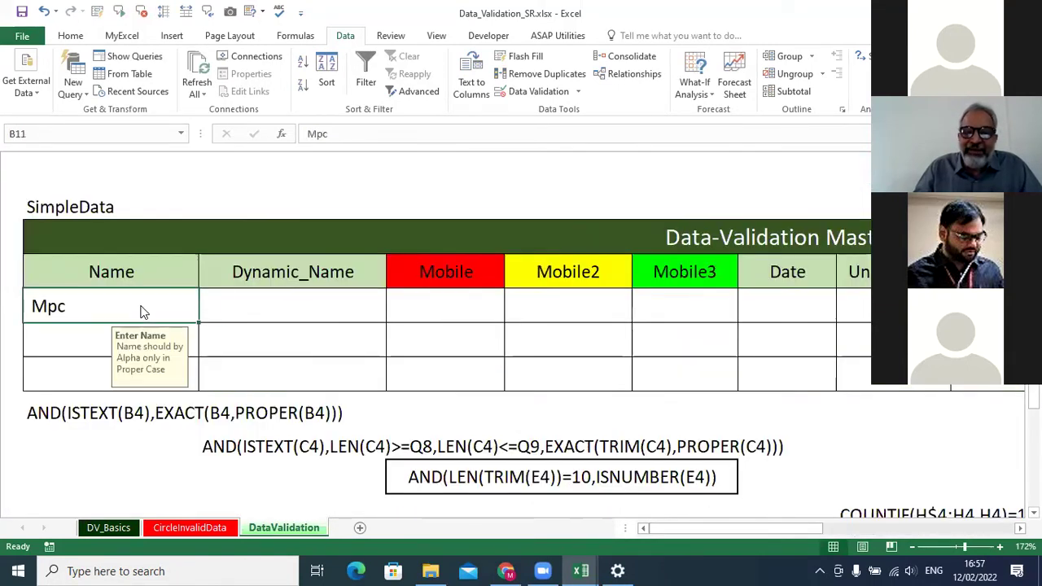
click(539, 94)
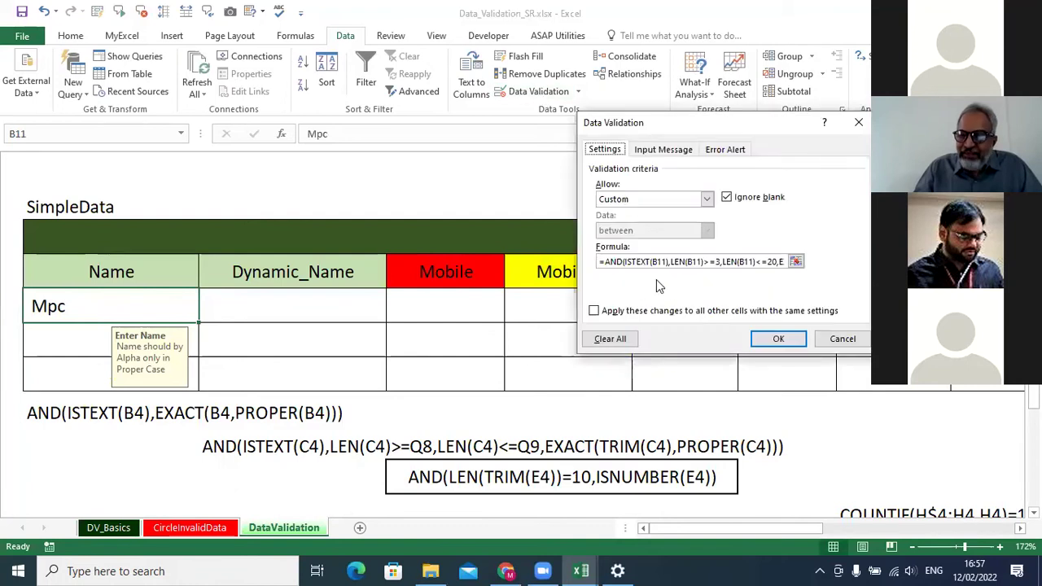
click(716, 262)
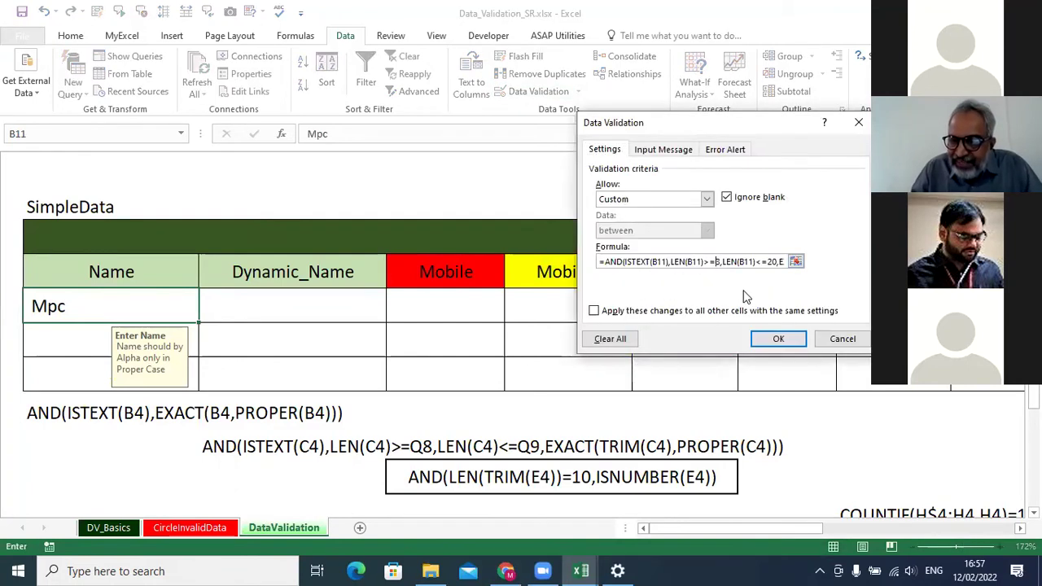
key(Delete)
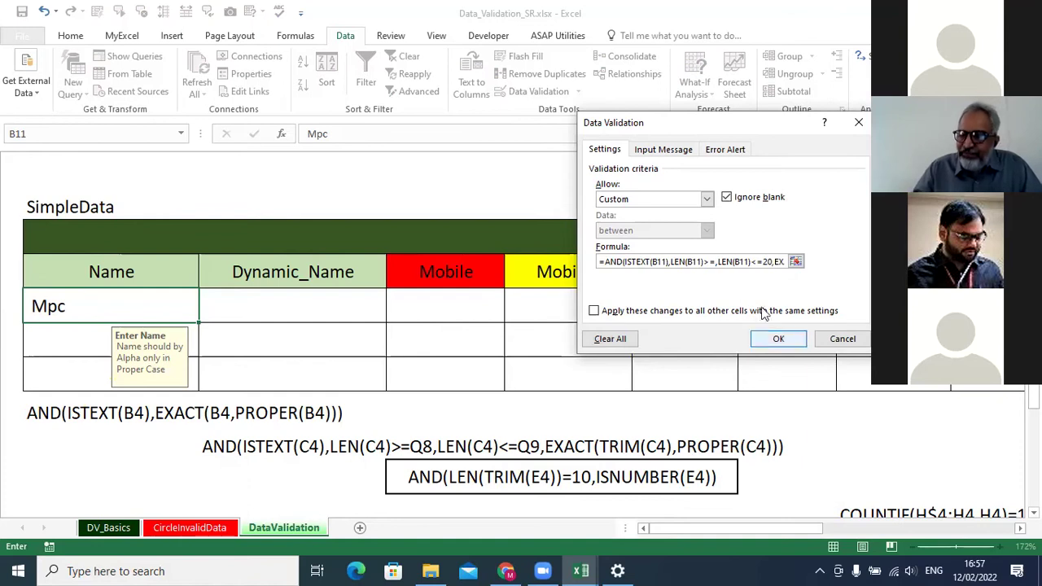
click(1020, 529)
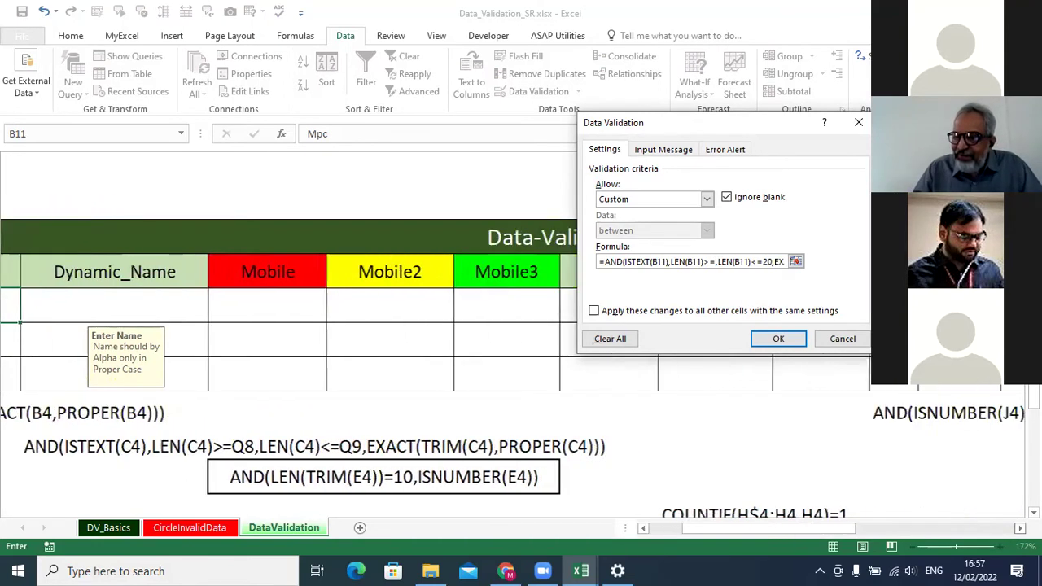
click(1020, 528)
click(1019, 529)
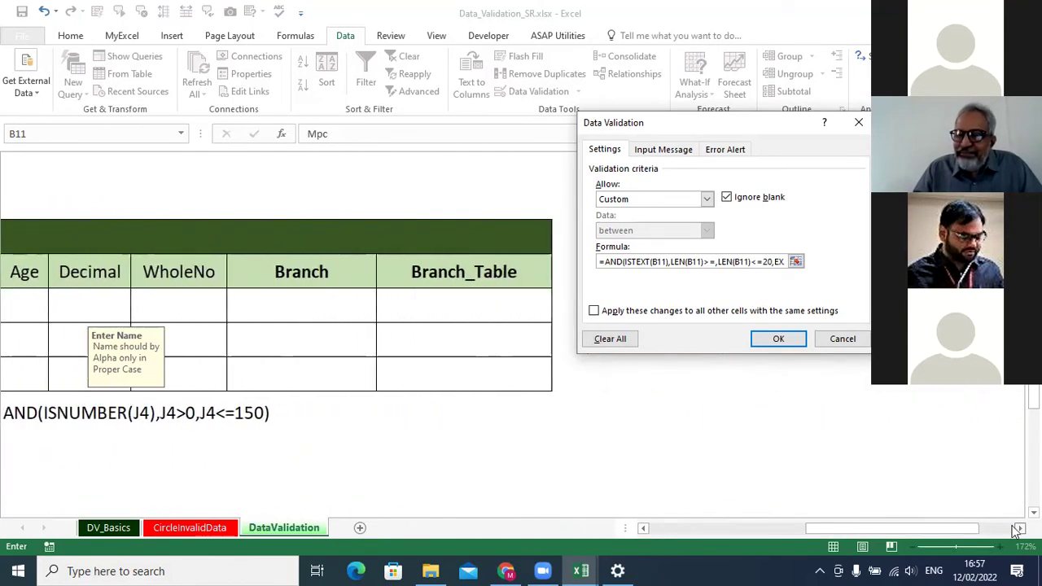
click(1019, 528)
drag(903, 528, 850, 526)
click(214, 170)
scroll(219, 184, up, 1)
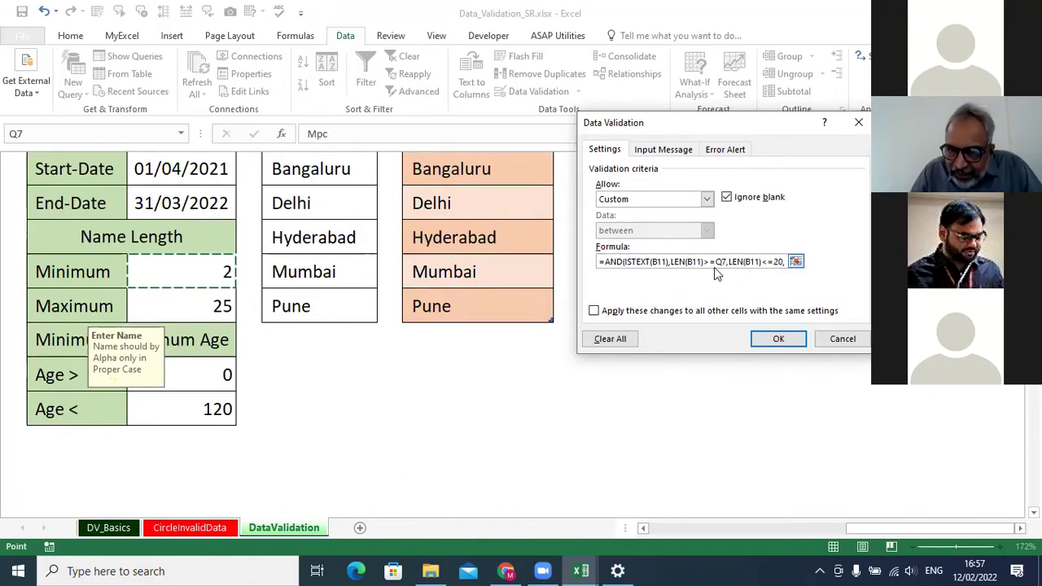
Replace the maximum length 20 with cell Q8 and save the rule.
click(732, 261)
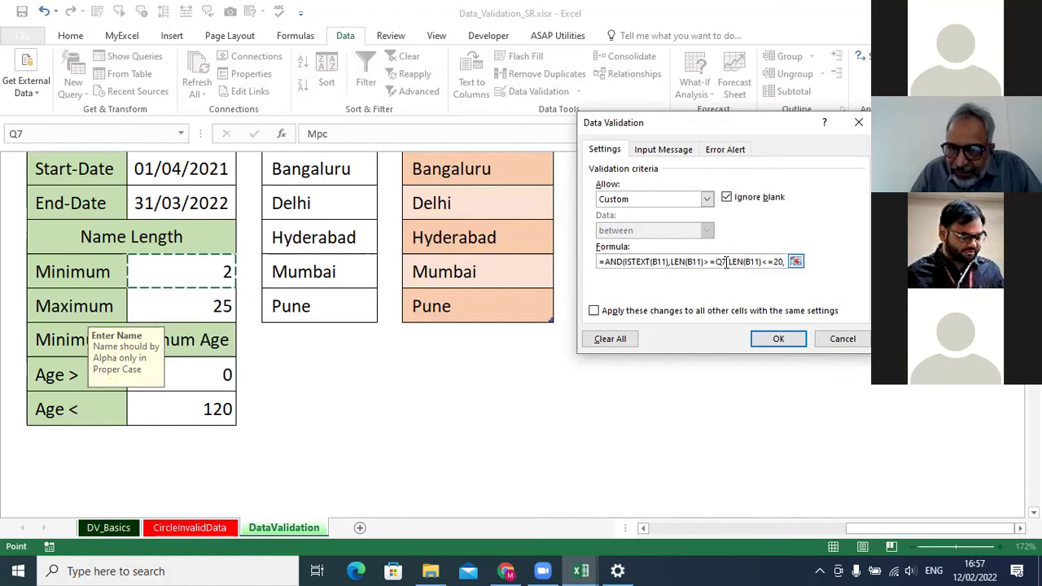
click(775, 262)
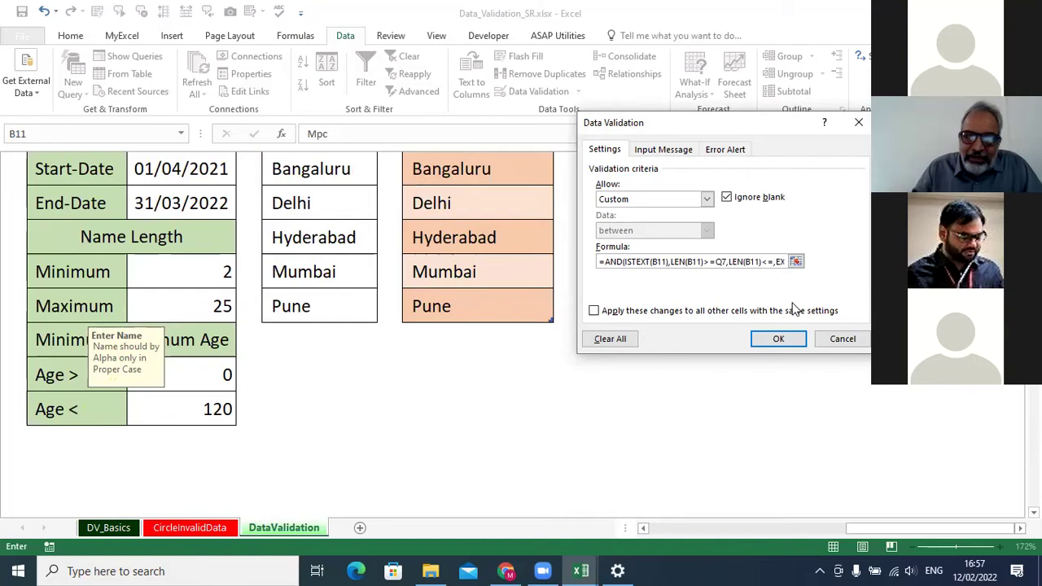
click(210, 306)
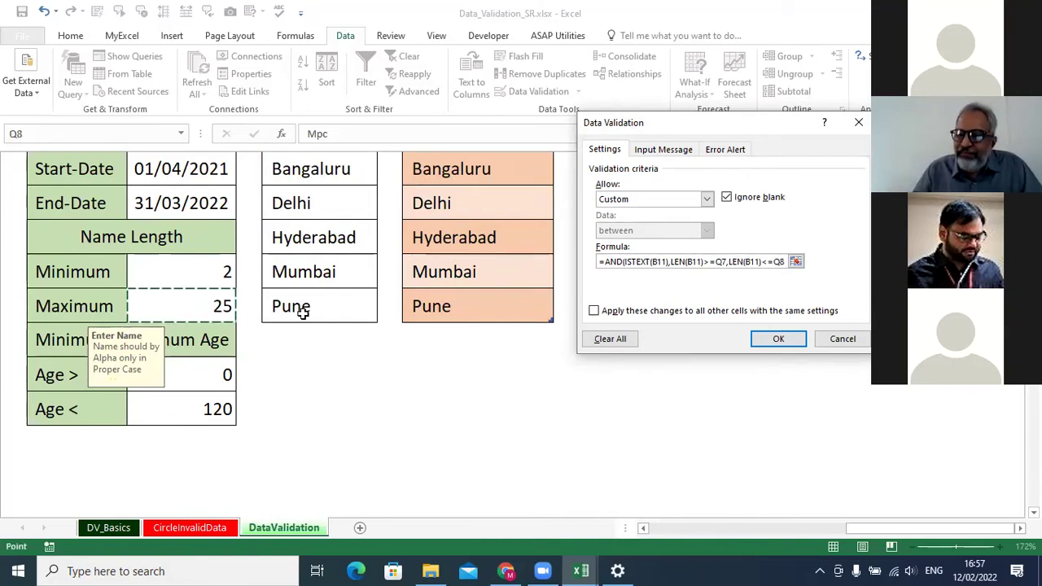
click(778, 339)
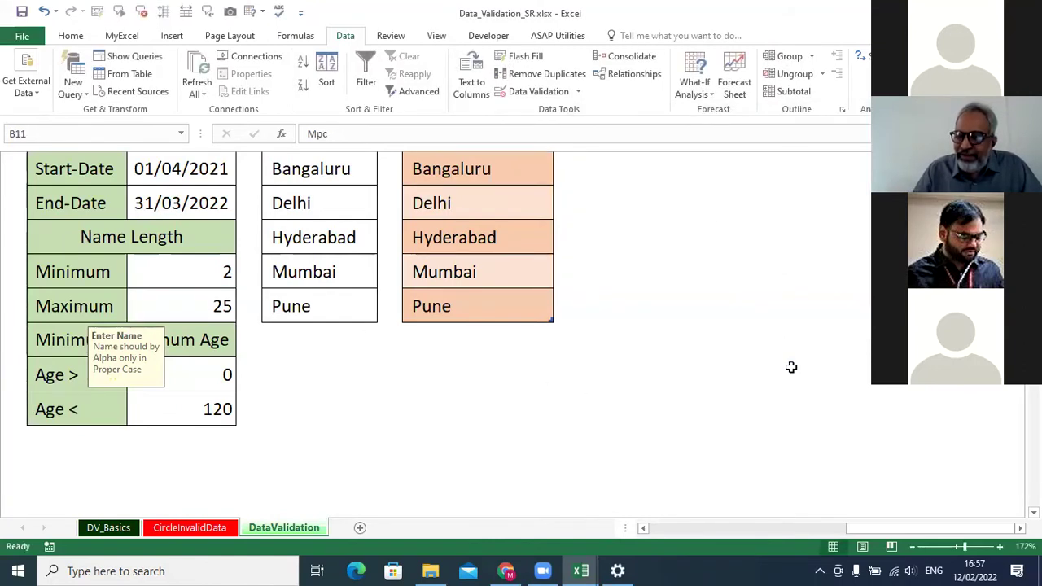
Re-enter 'Mp' in B11, now accepted under the 2–25 length limits.
drag(976, 528, 866, 519)
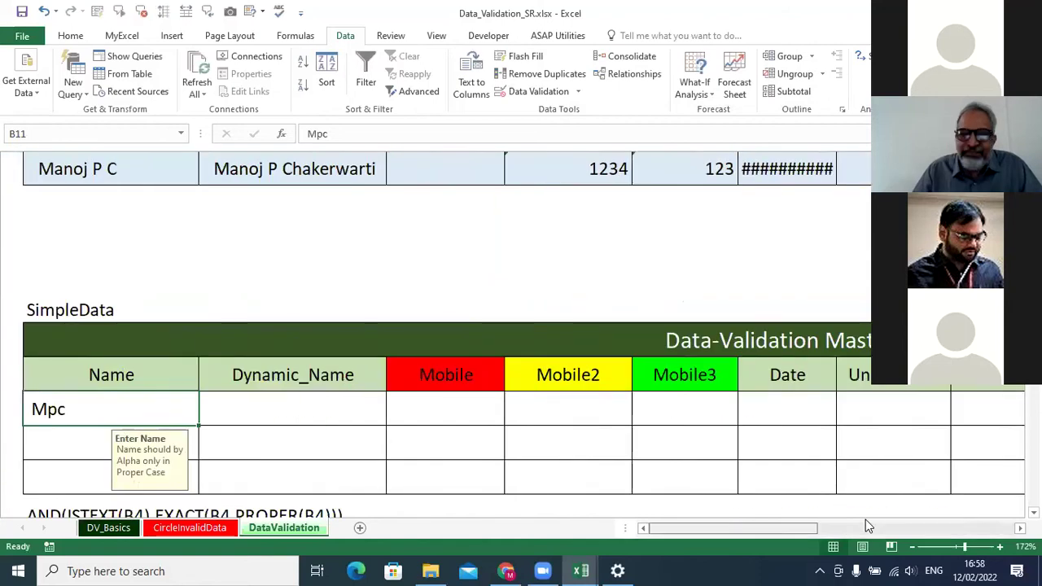
scroll(97, 315, down, 1)
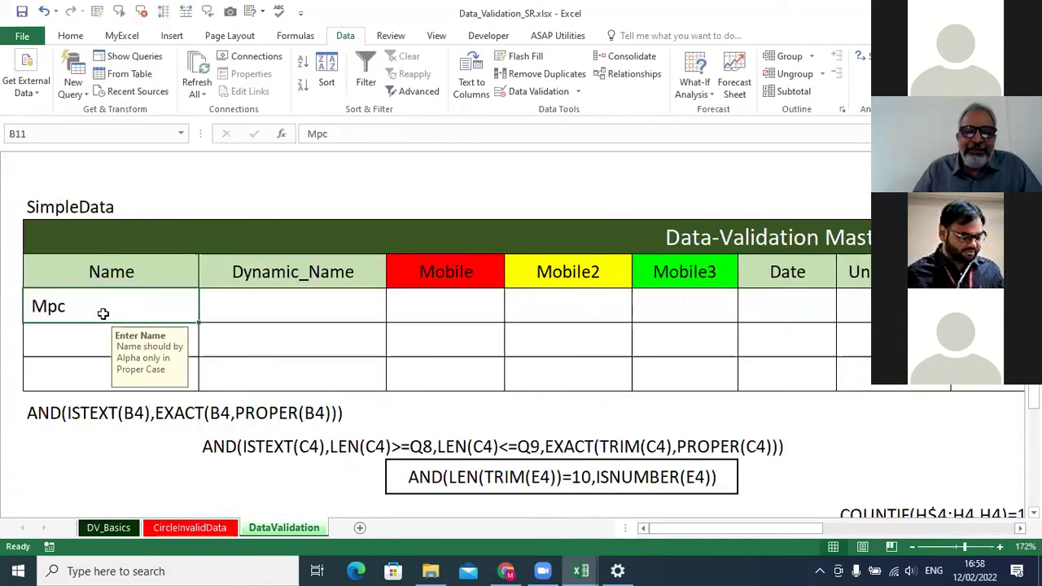
text(Mp)
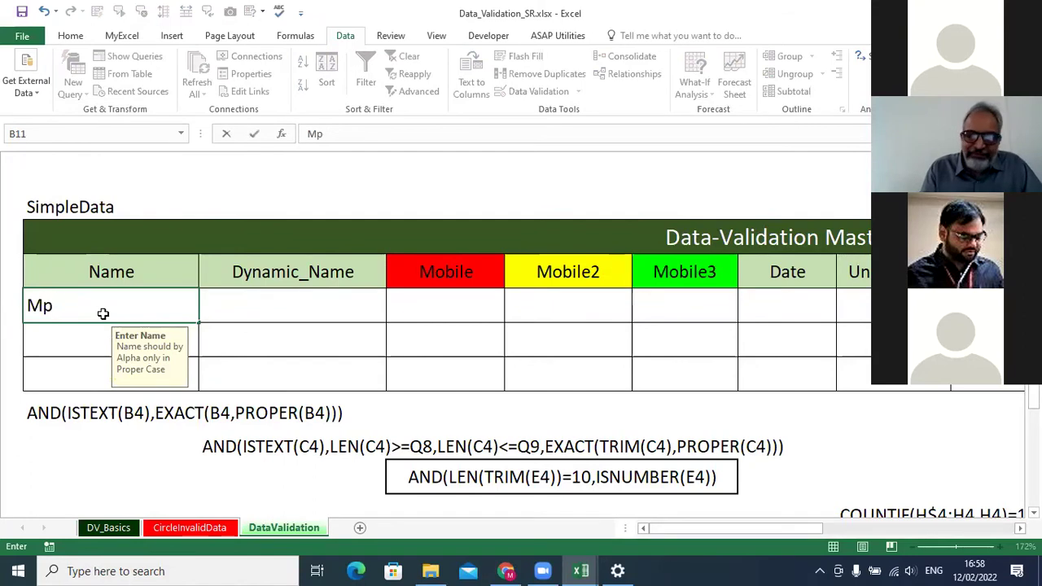
key(Return)
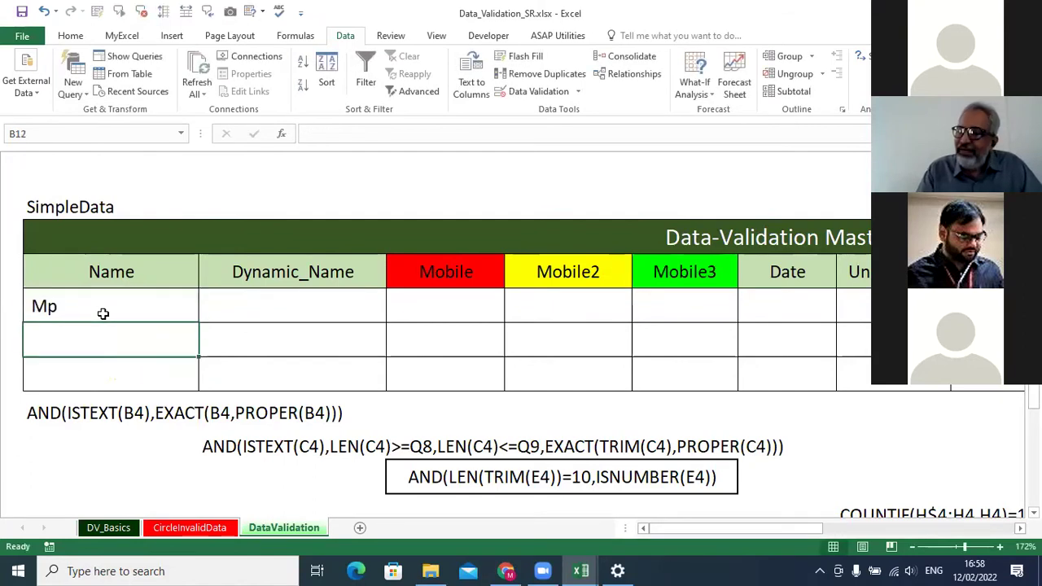
click(103, 313)
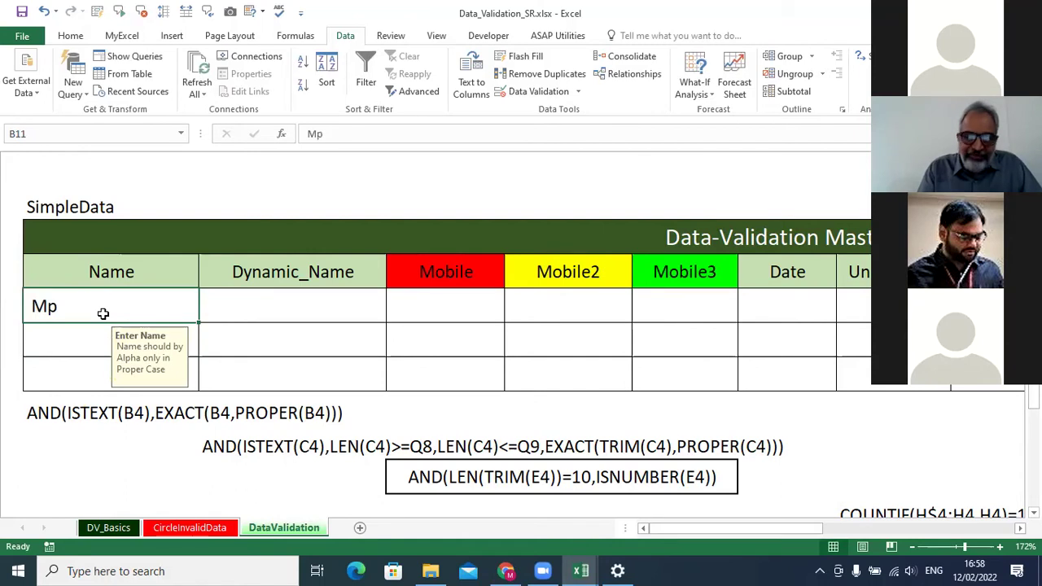
text(a)
key(BackSpace)
text(A)
key(Return)
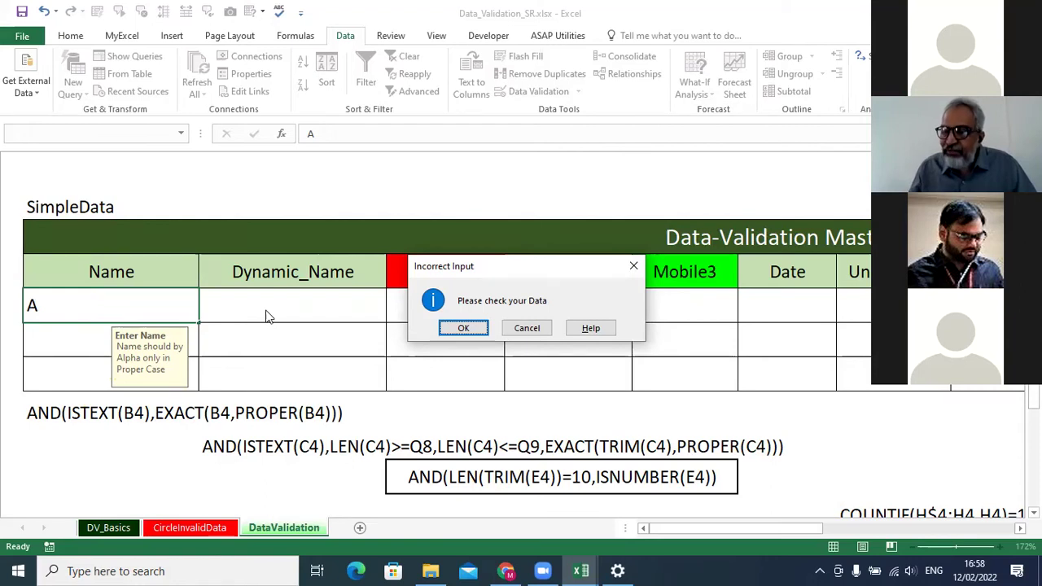
click(526, 328)
Fill the Minimum and Maximum cells P7:Q8 yellow.
scroll(986, 518, right, 10)
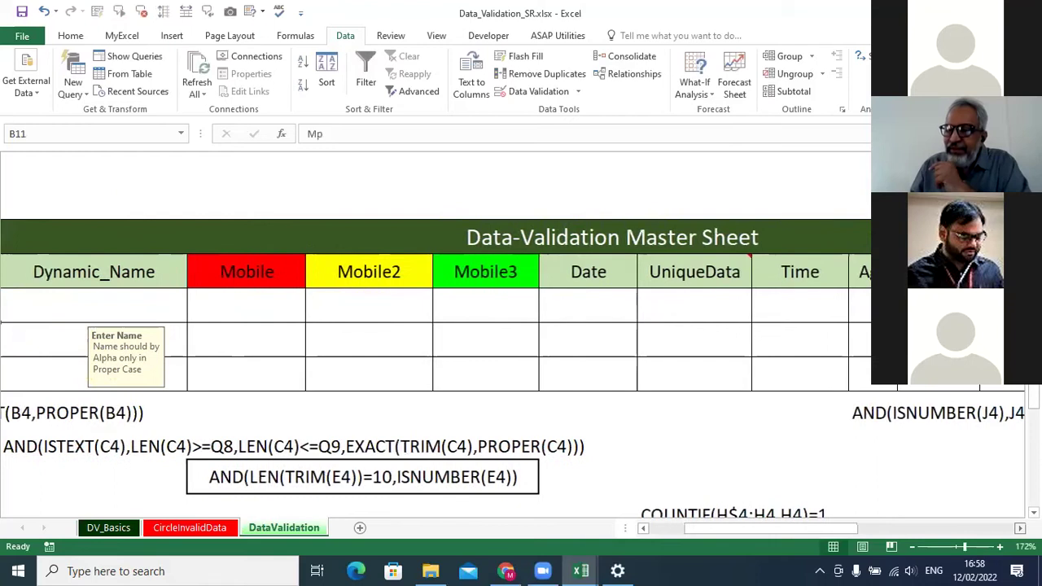
scroll(719, 318, up, 2)
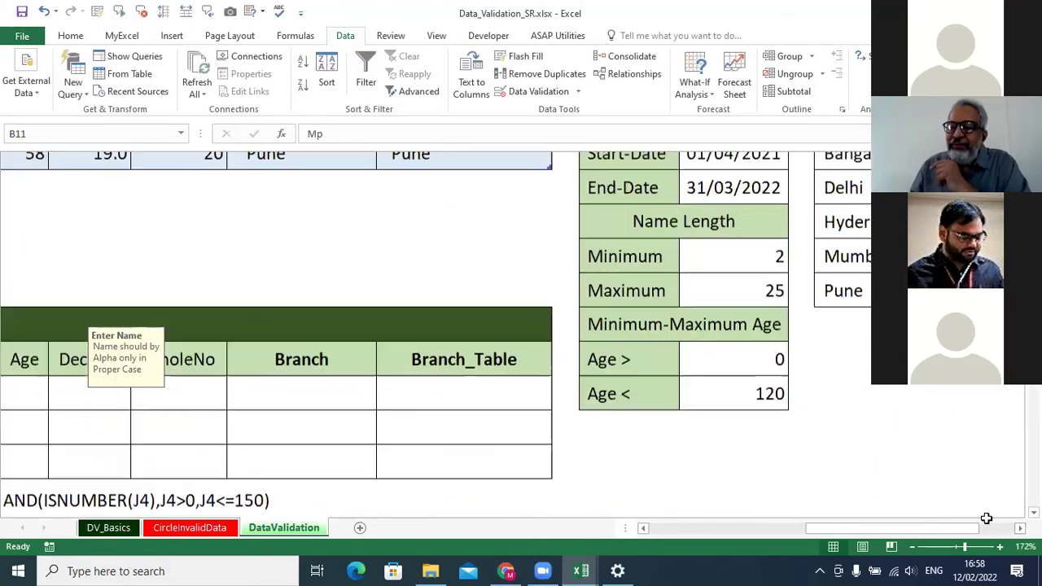
scroll(654, 171, down, 2)
drag(673, 169, 733, 205)
click(70, 36)
click(232, 88)
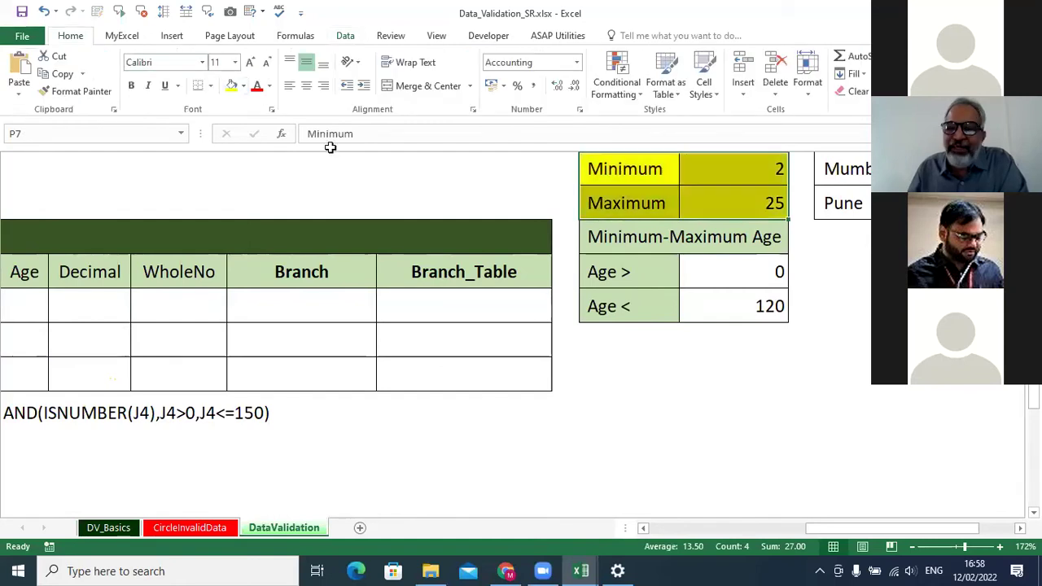
click(802, 302)
Return to the top of the SimpleData table and select the Mobile cell D11.
scroll(850, 270, up, 1)
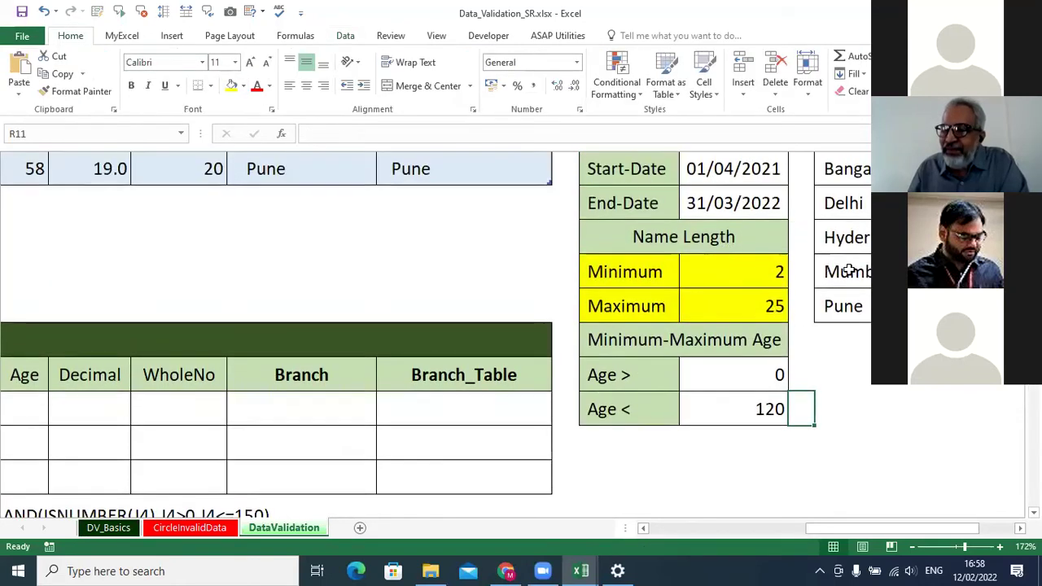
scroll(907, 527, left, 5)
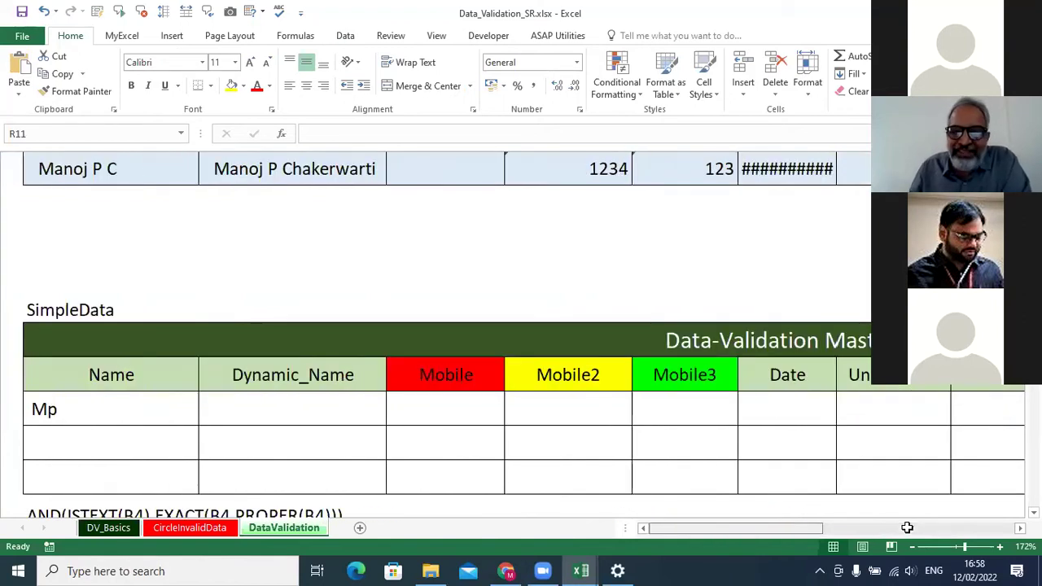
key(ctrl+Home)
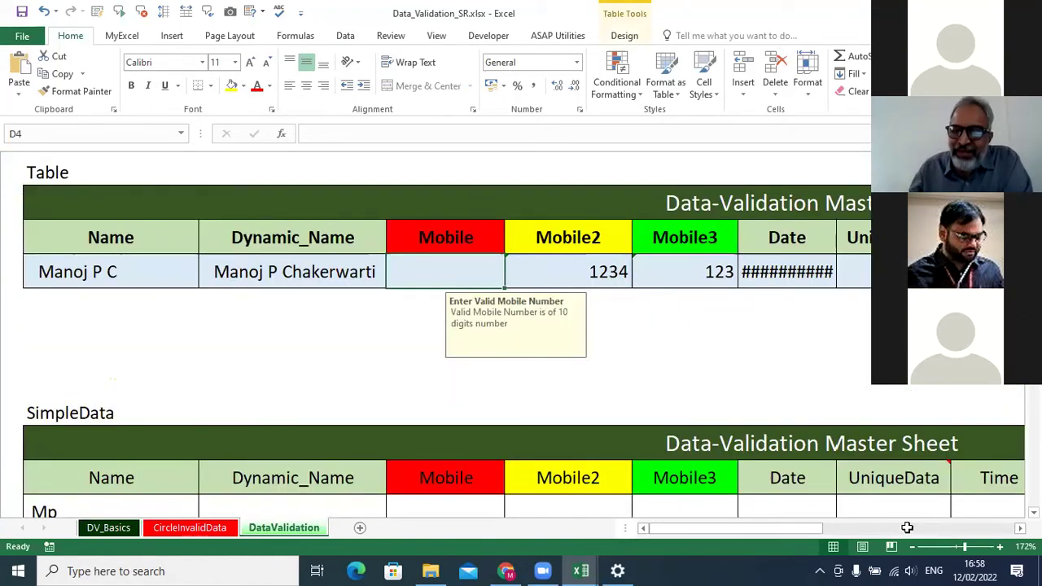
scroll(514, 315, down, 2)
scroll(514, 315, down, 1)
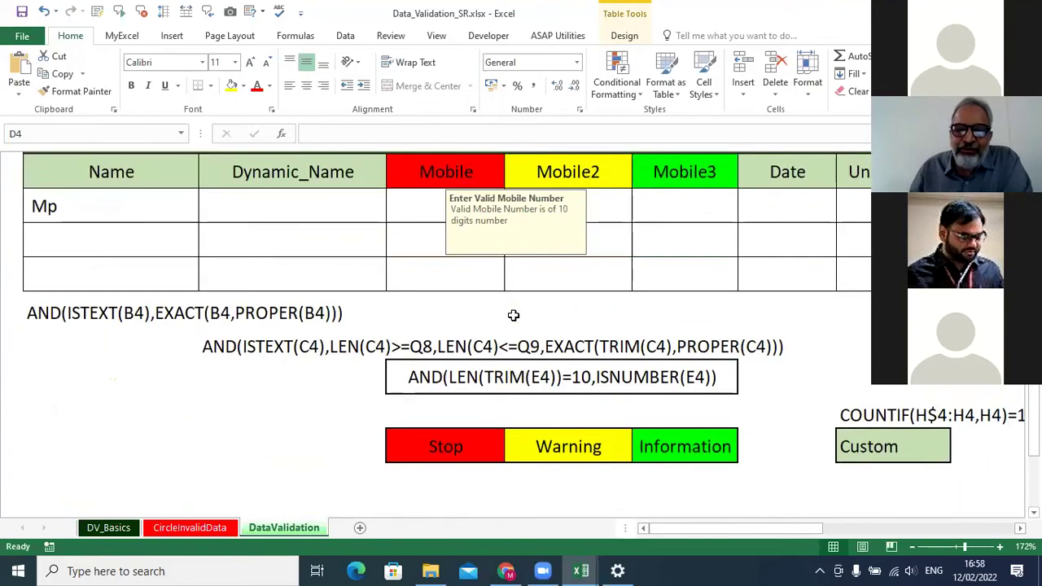
click(415, 198)
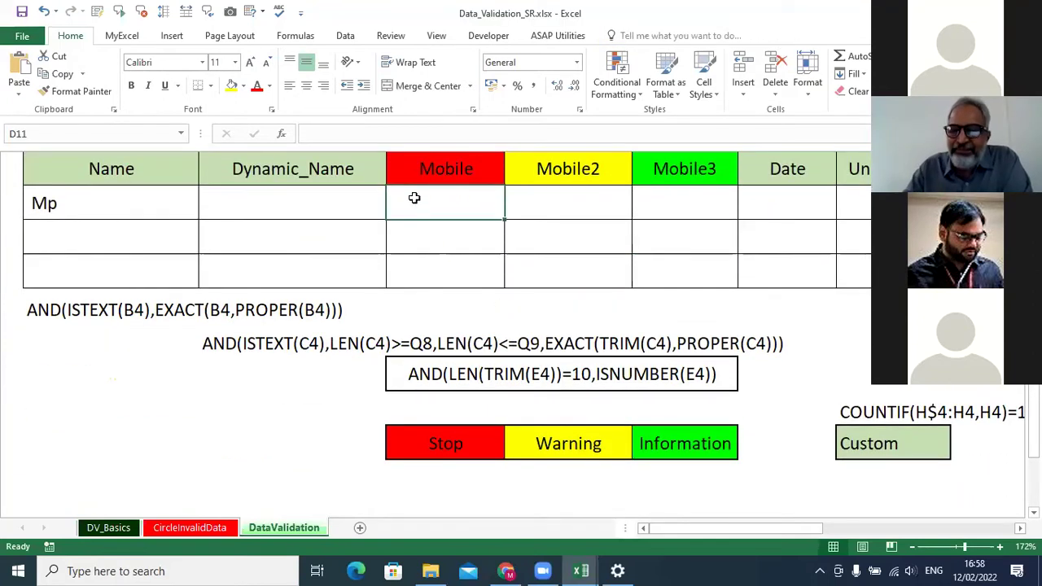
click(142, 201)
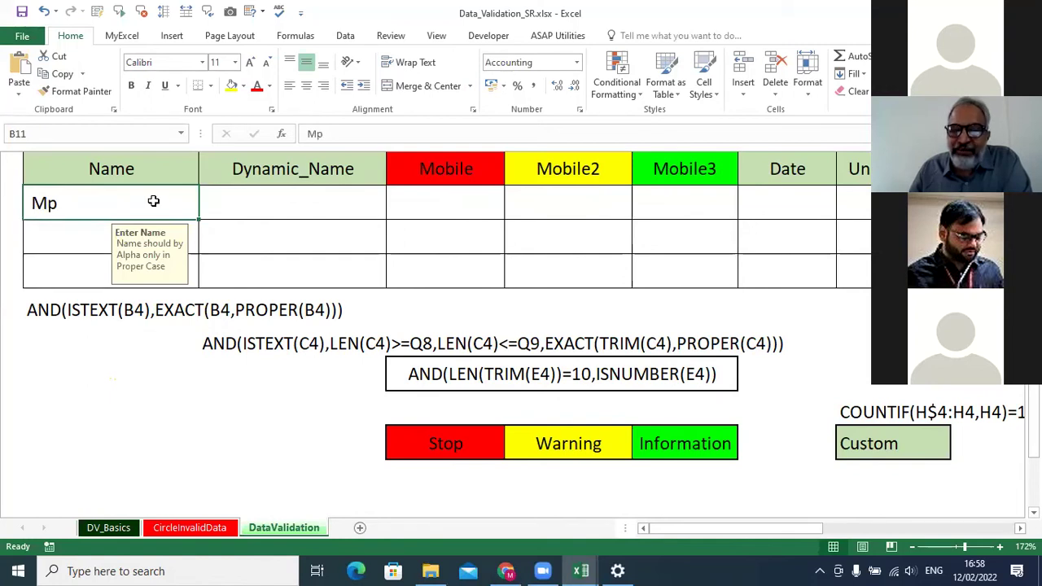
drag(175, 202, 244, 202)
click(422, 201)
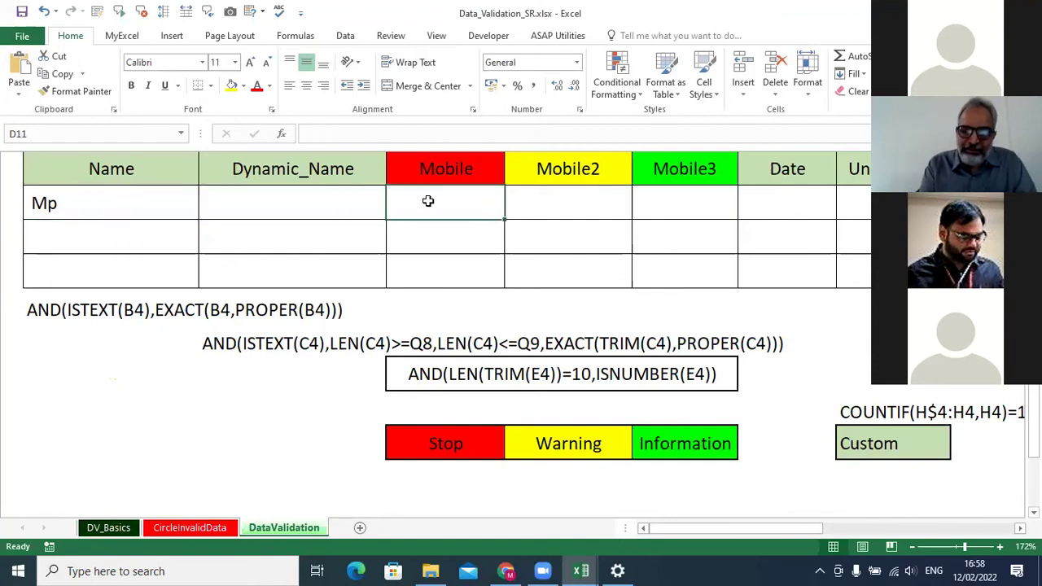
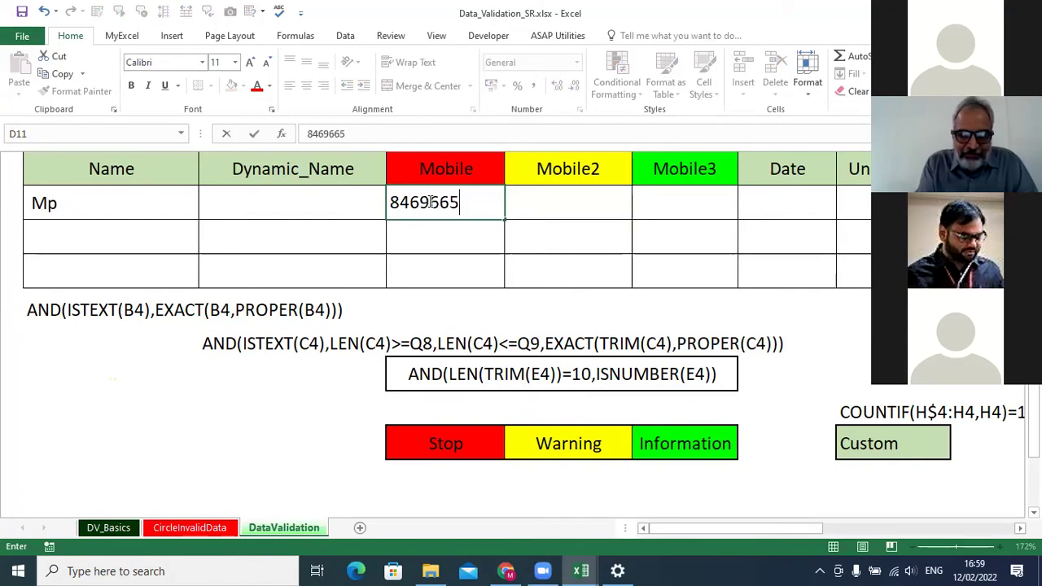
Enter a 10-digit test mobile number in D11.
click(433, 202)
key(Delete)
text(62)
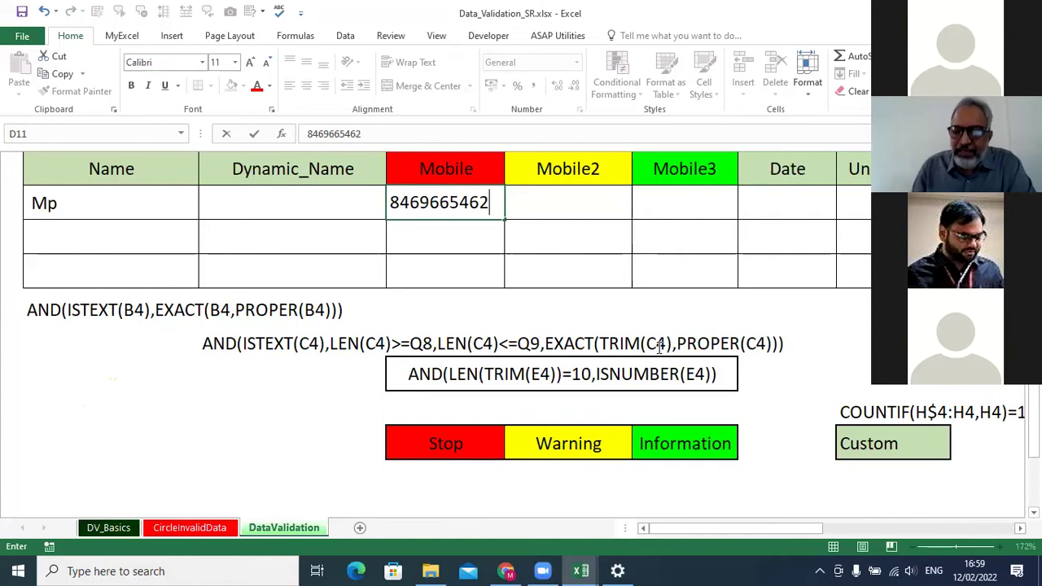
key(Return)
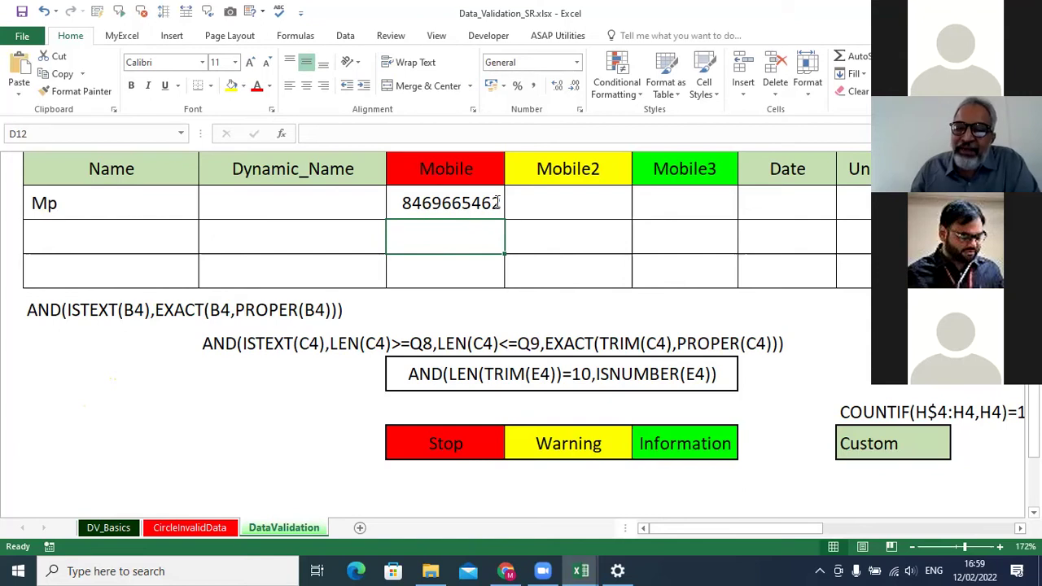
Append a digit to make it 11 digits, confirm it's accepted, then clear D11.
double_click(499, 204)
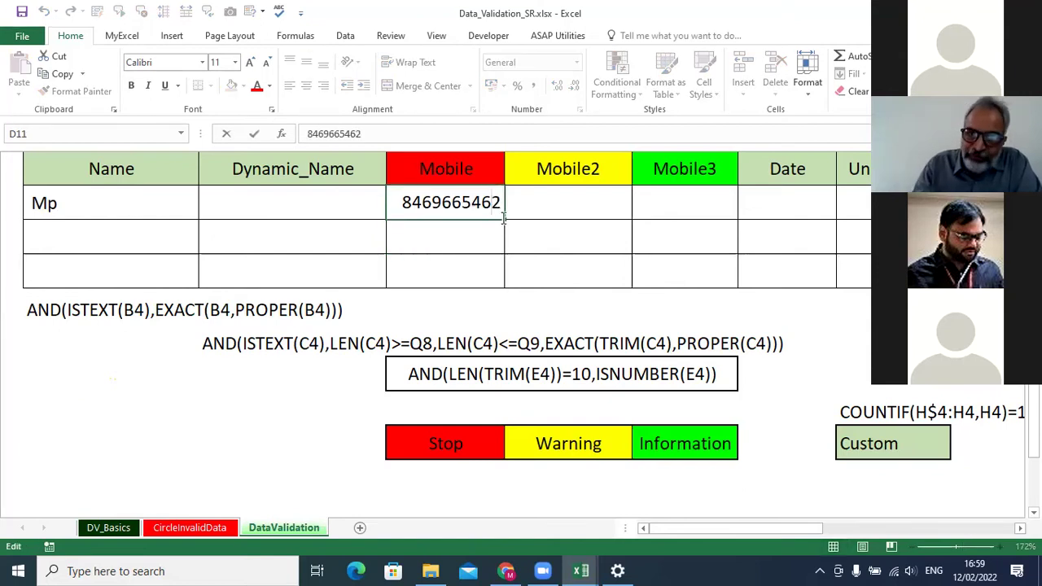
text(1)
key(Return)
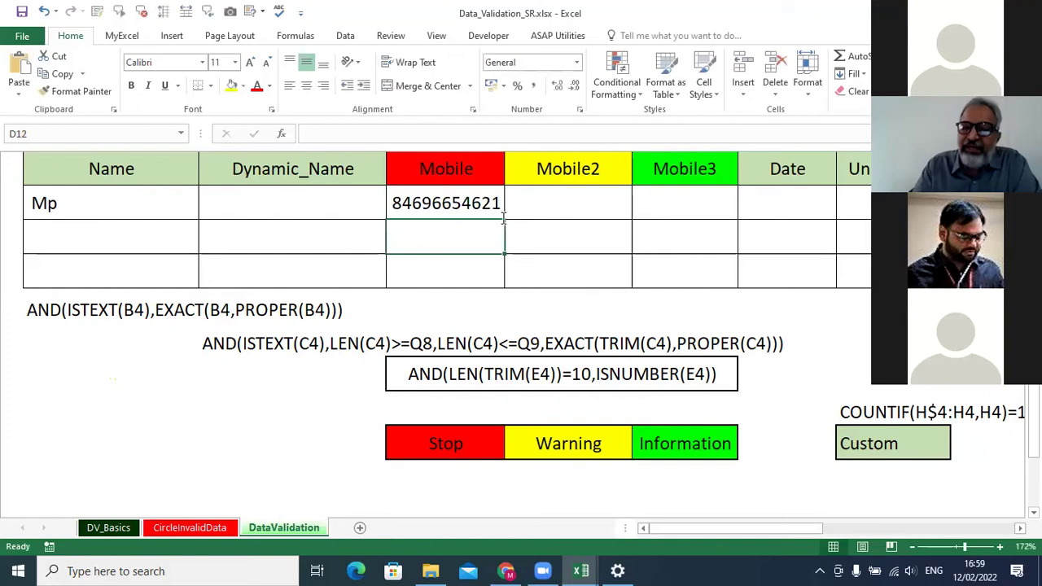
click(435, 205)
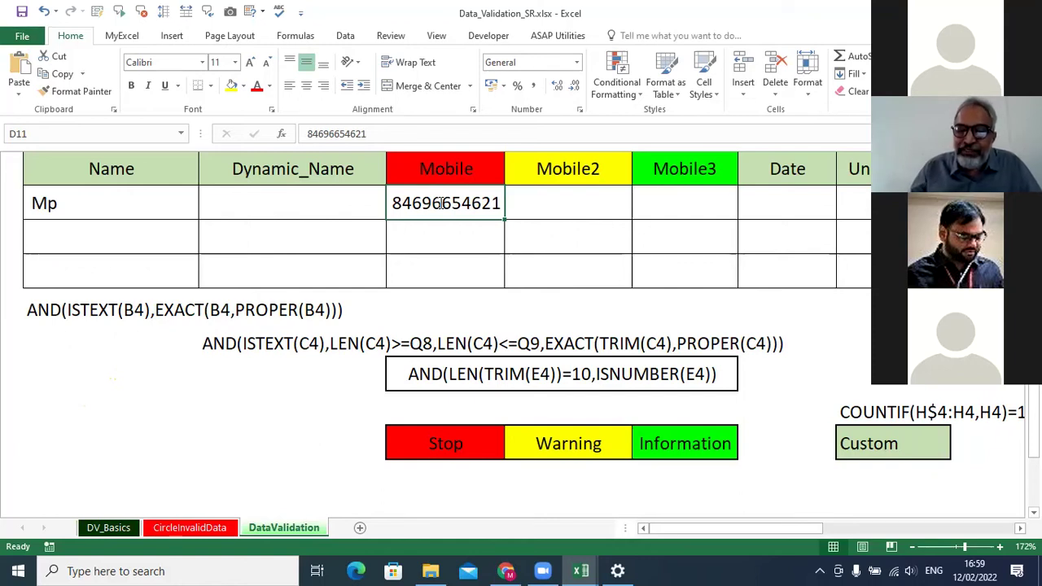
key(Delete)
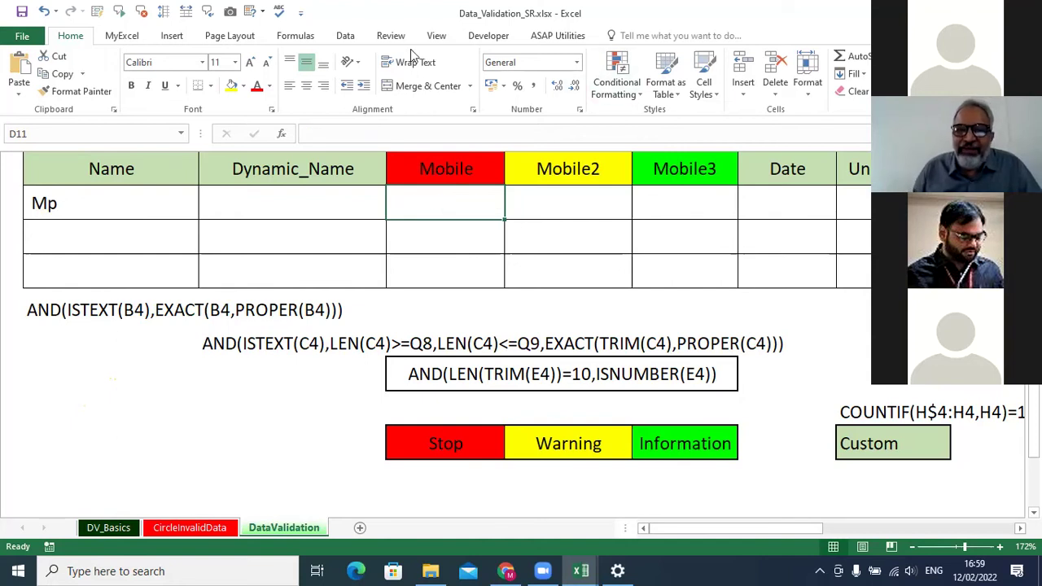
Set D11's data validation to allow a Custom formula.
click(343, 37)
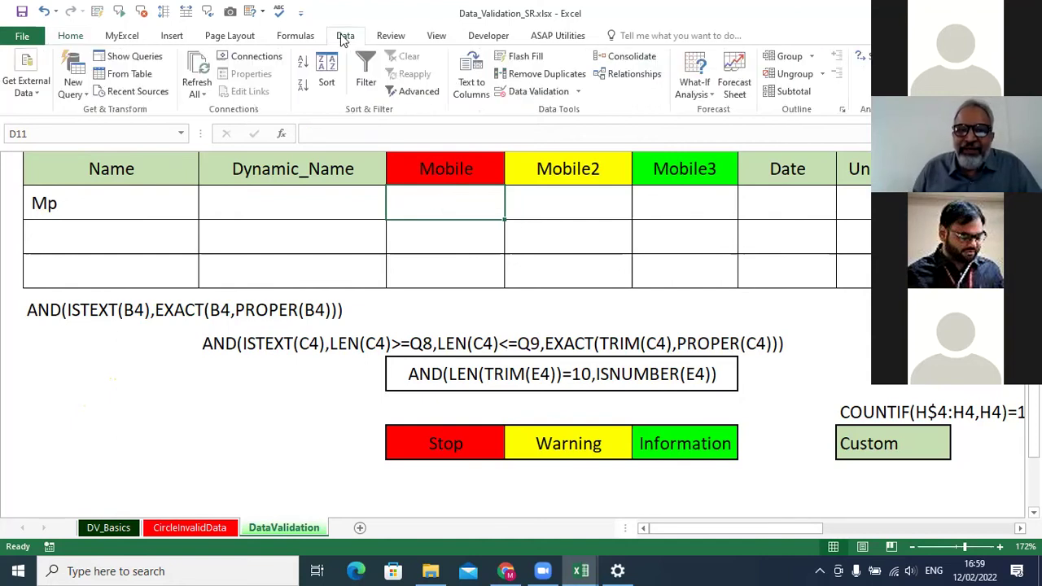
click(525, 92)
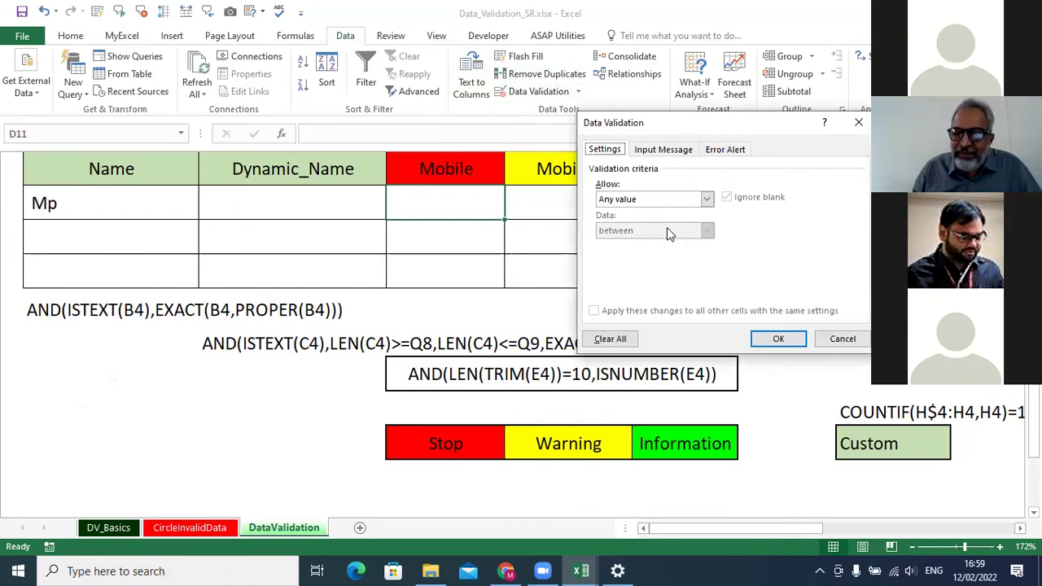
click(707, 200)
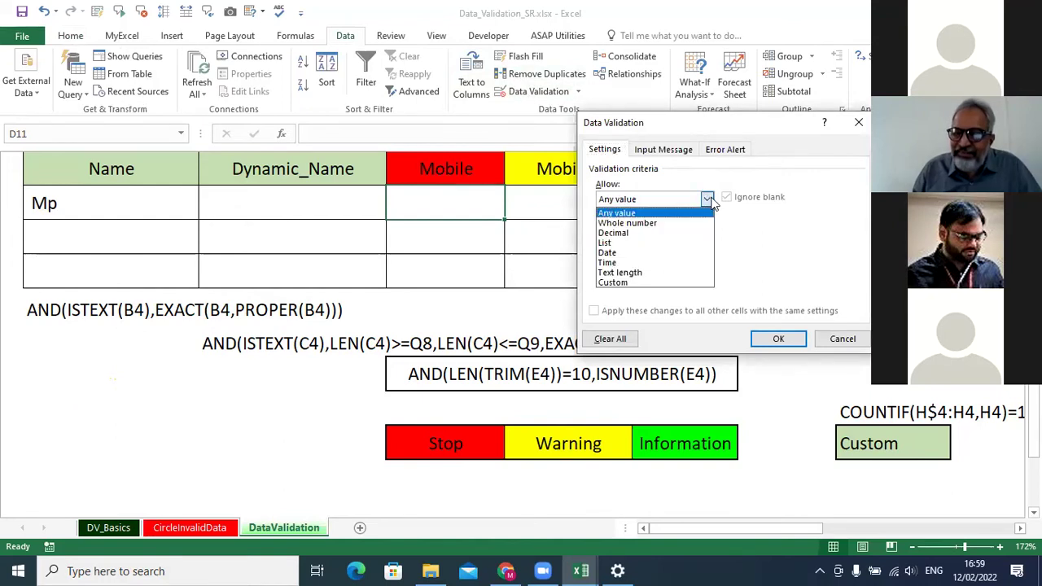
click(670, 282)
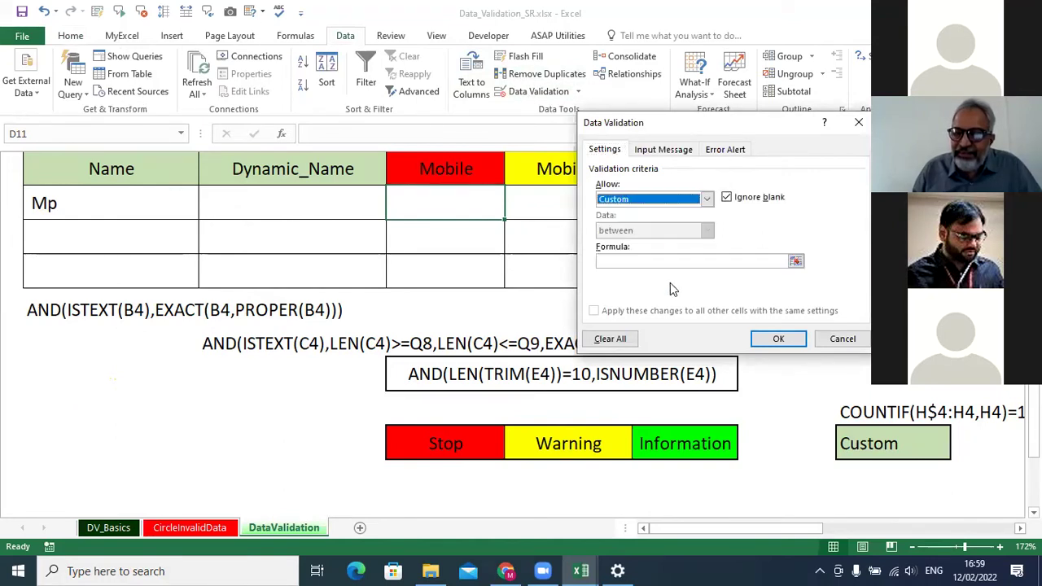
click(617, 263)
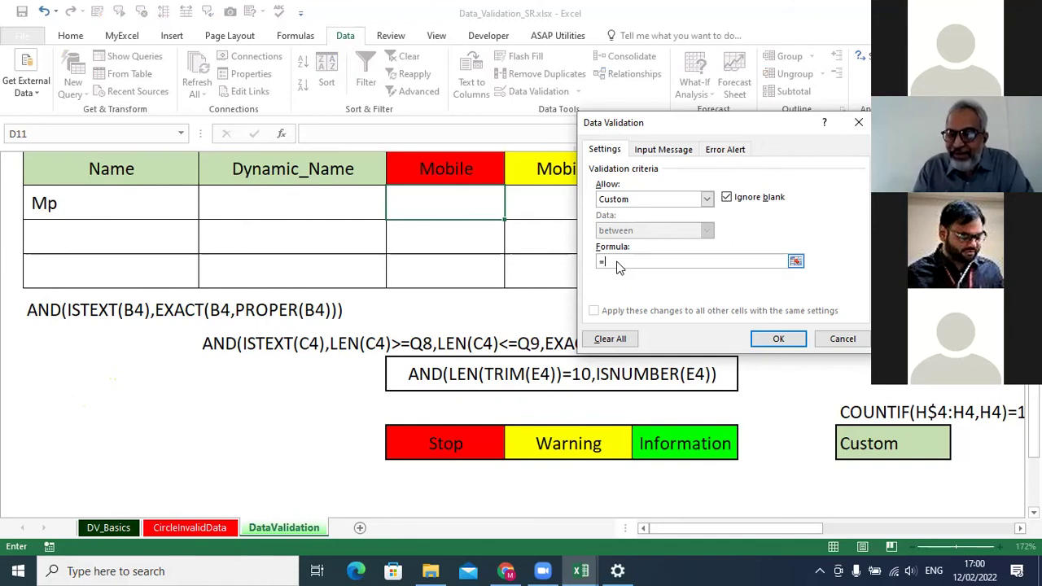
Enter =and(len(trim(D11))=10,isnumber(D11)) as the formula and apply the rule.
text(d())
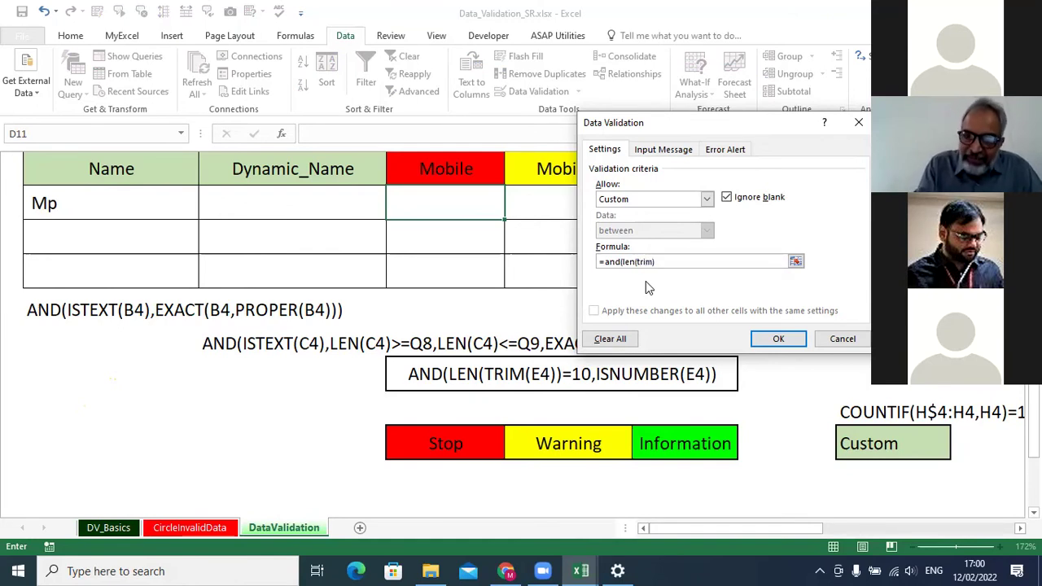
click(436, 202)
text())
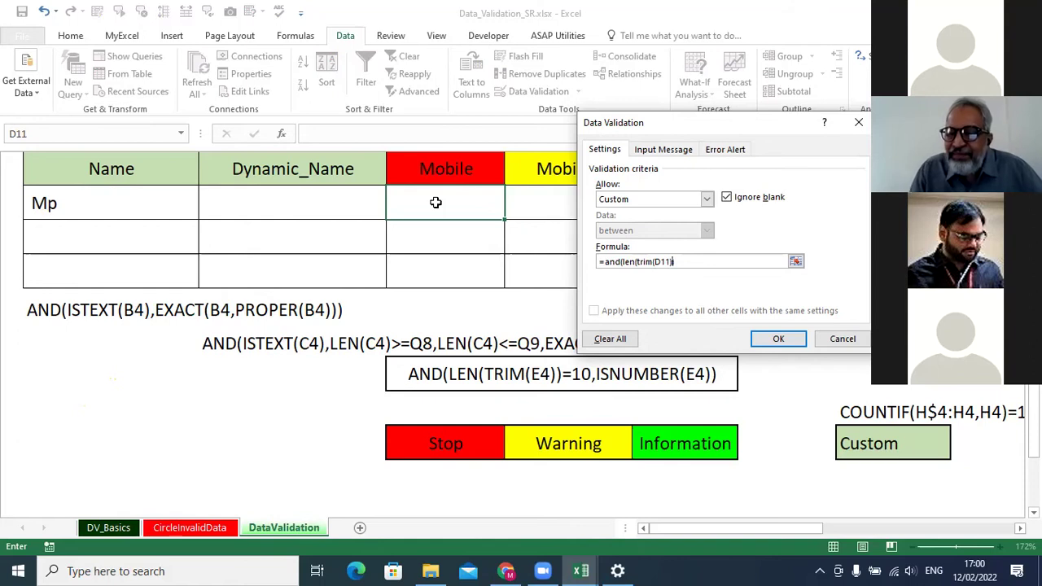
text())
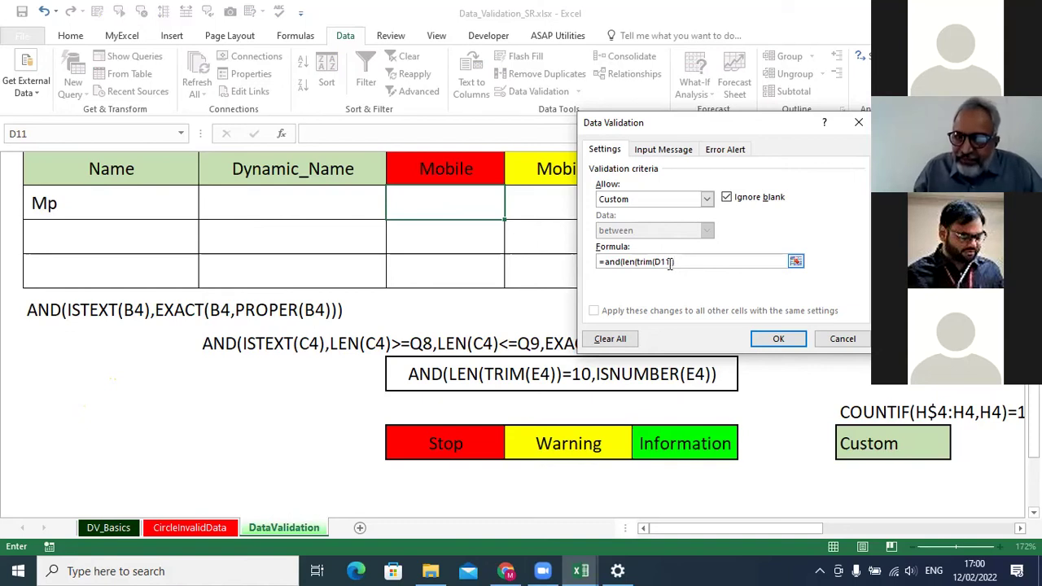
text(=10))
key(BackSpace)
text(,)
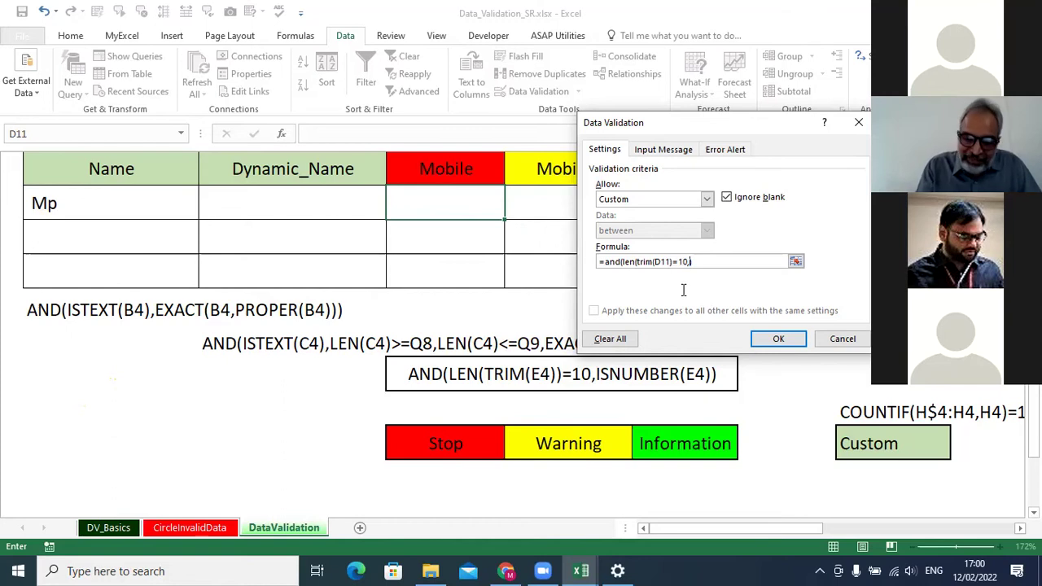
text(isnumb)
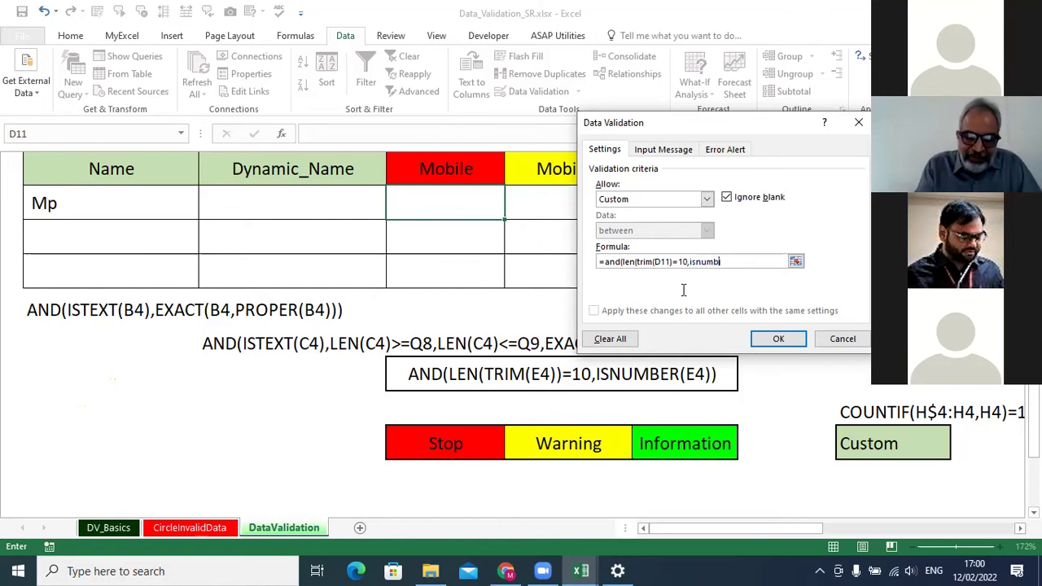
text(er()
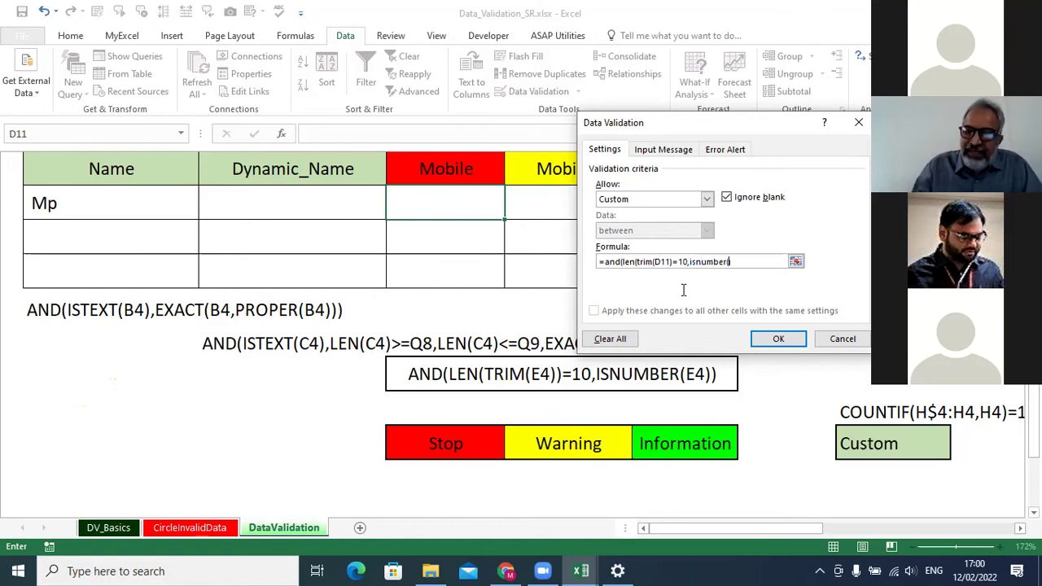
click(450, 201)
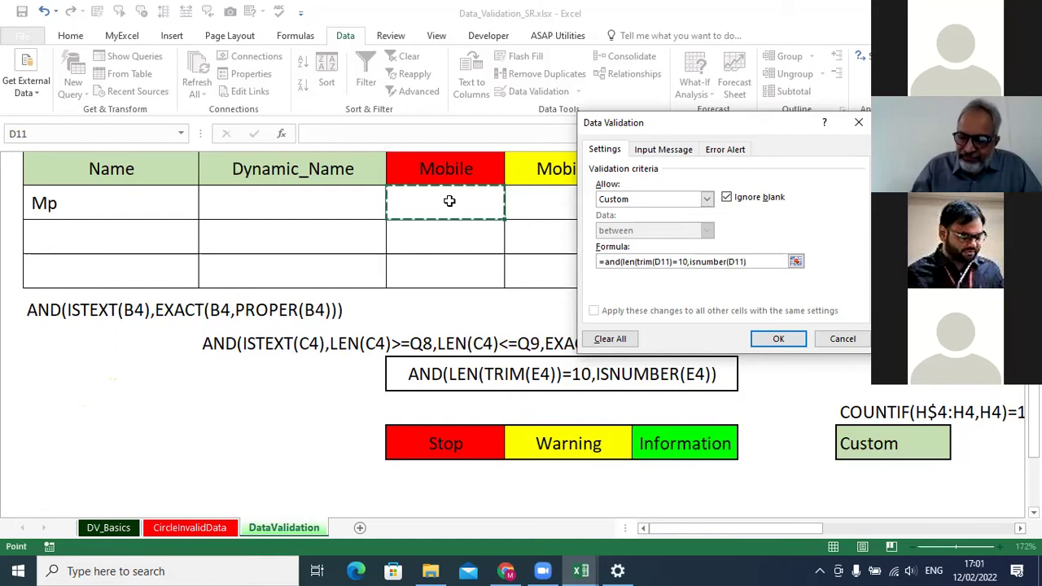
text()))
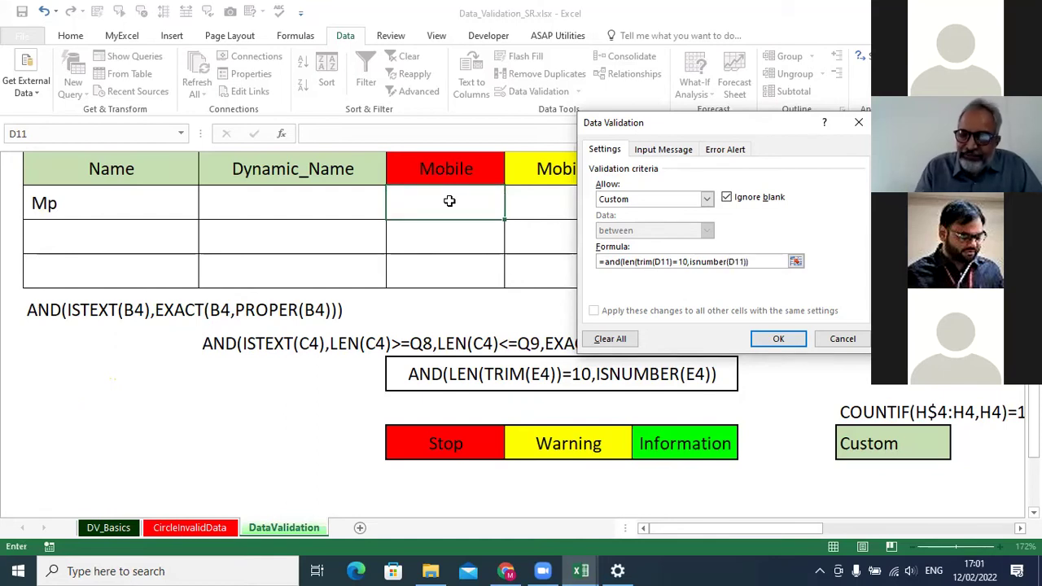
key(Return)
key(Return)
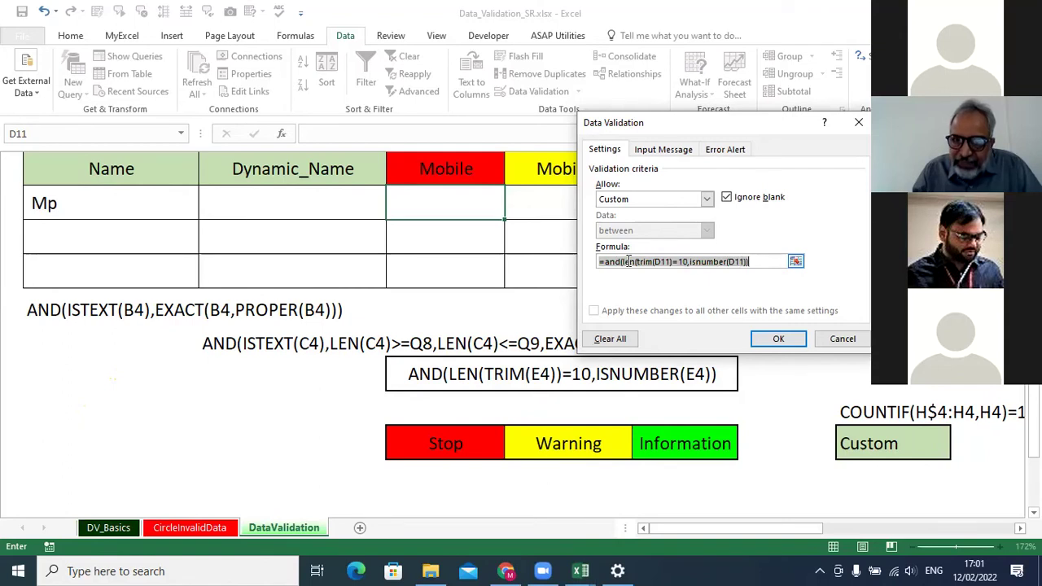
click(672, 262)
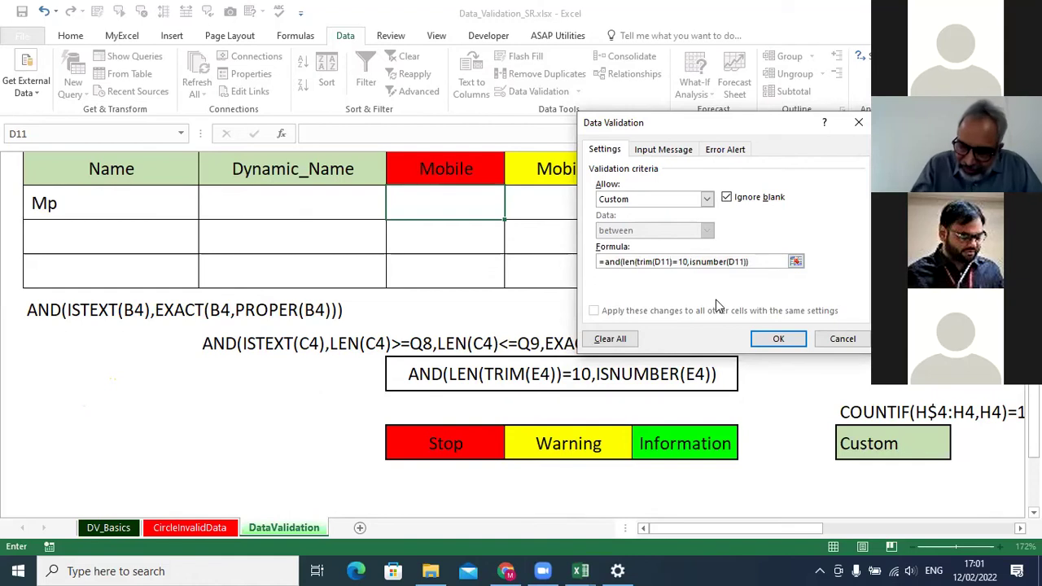
key(Return)
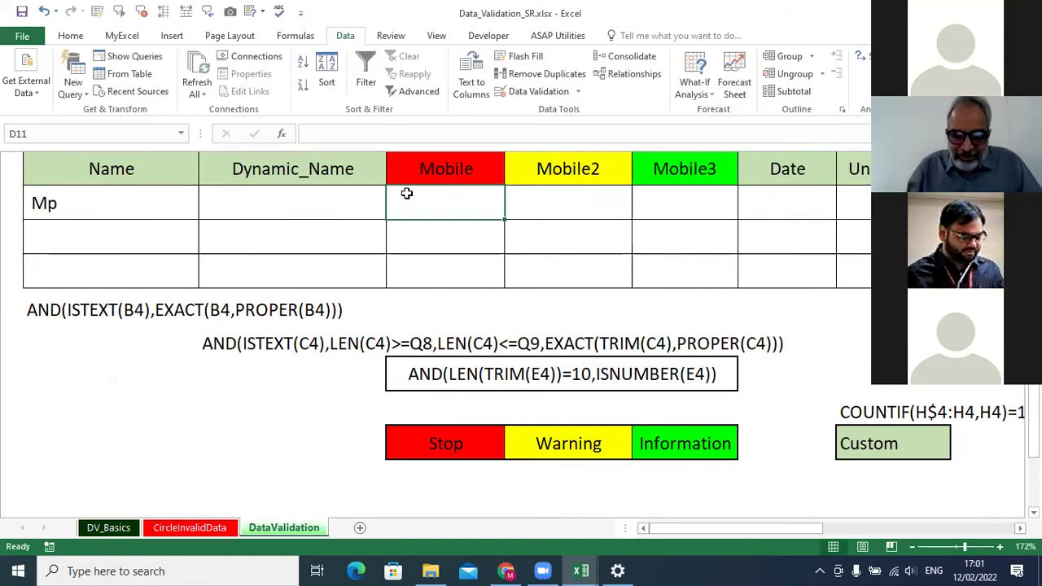
text(1234567890)
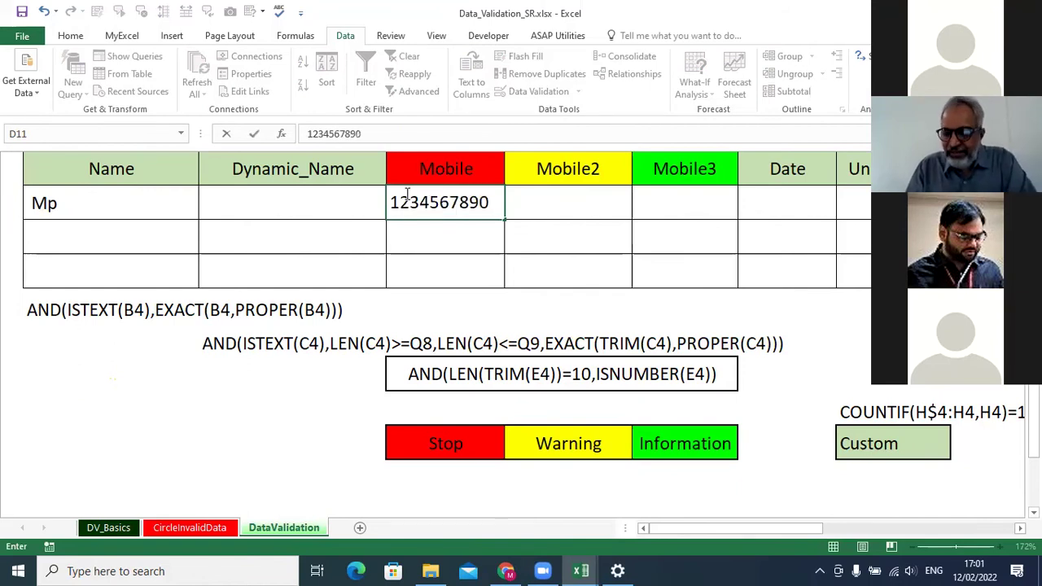
key(Return)
key(Up)
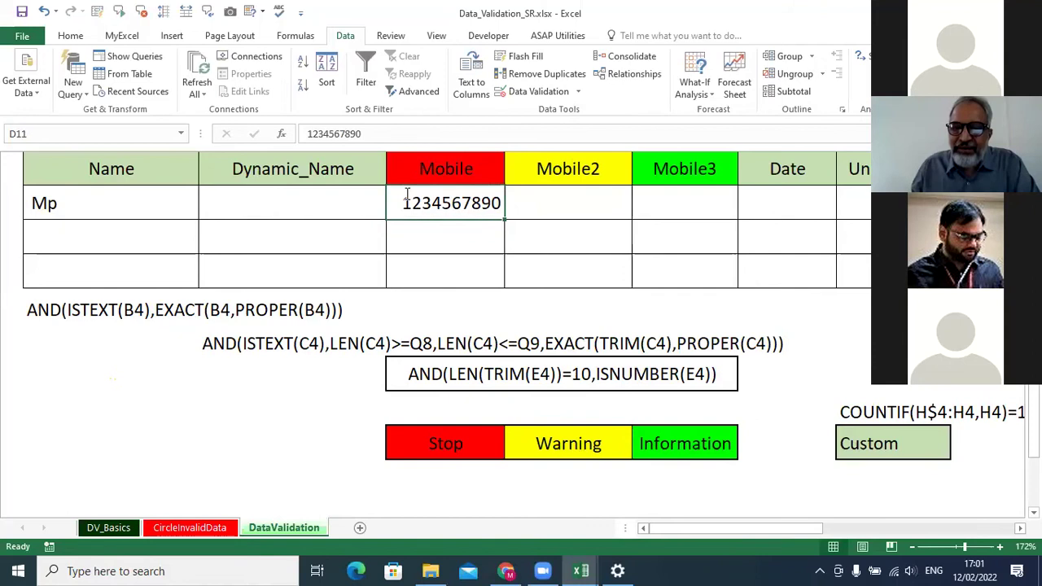
click(384, 144)
text(1)
key(Return)
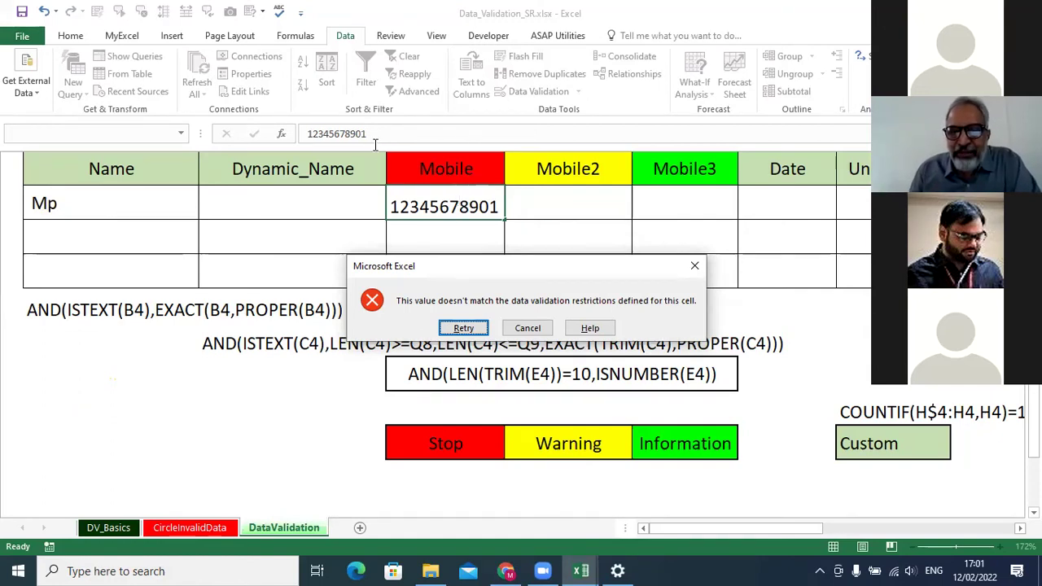
click(534, 329)
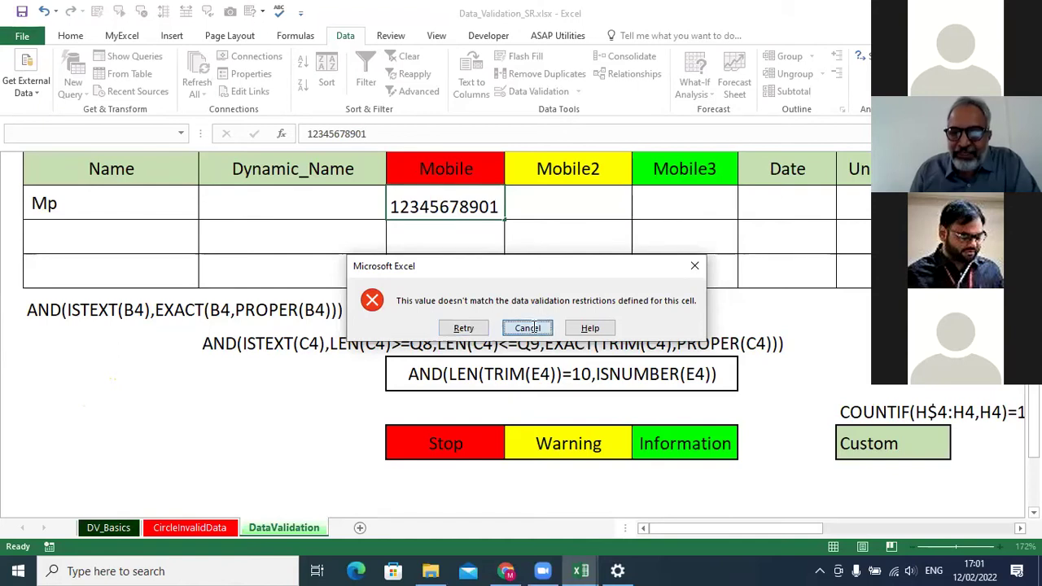
click(385, 137)
key(BackSpace)
key(BackSpace)
key(Return)
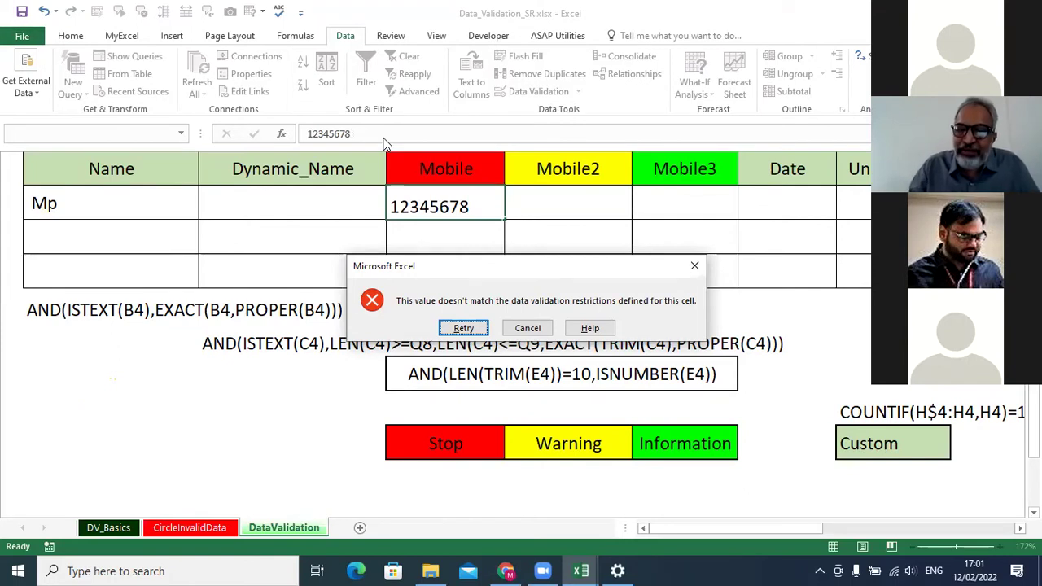
click(528, 327)
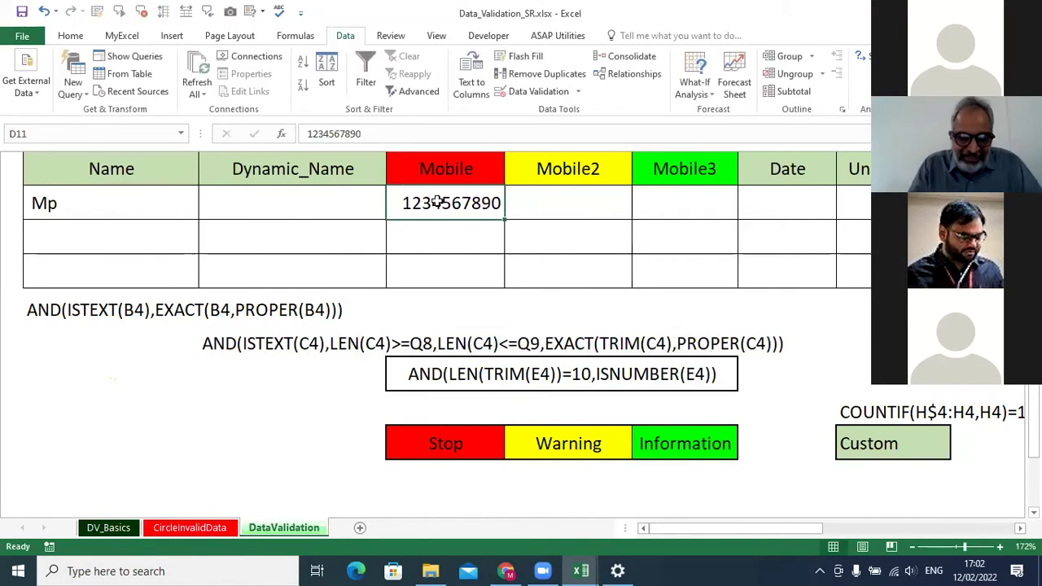
text(A123456789)
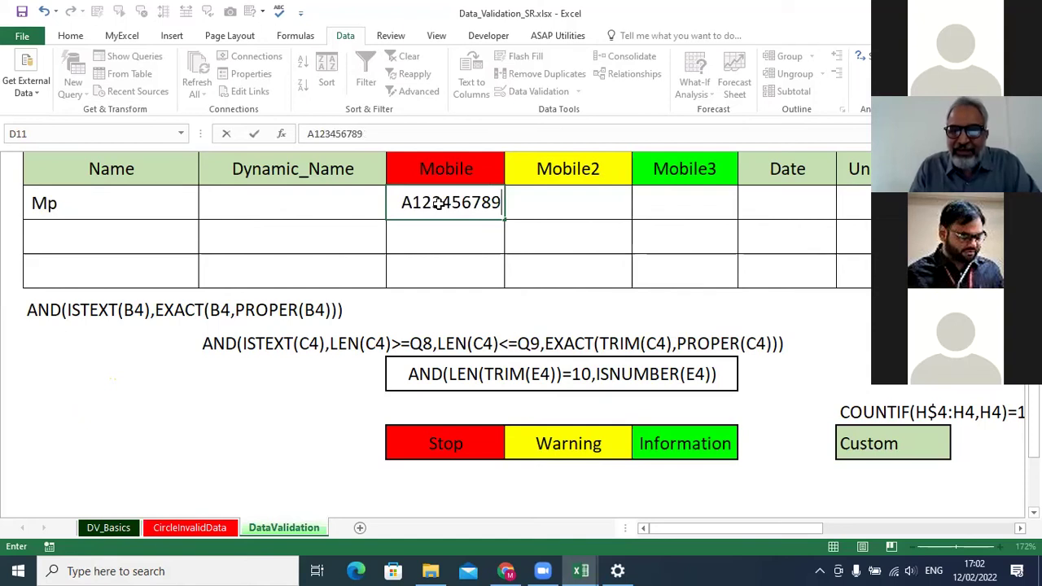
key(Return)
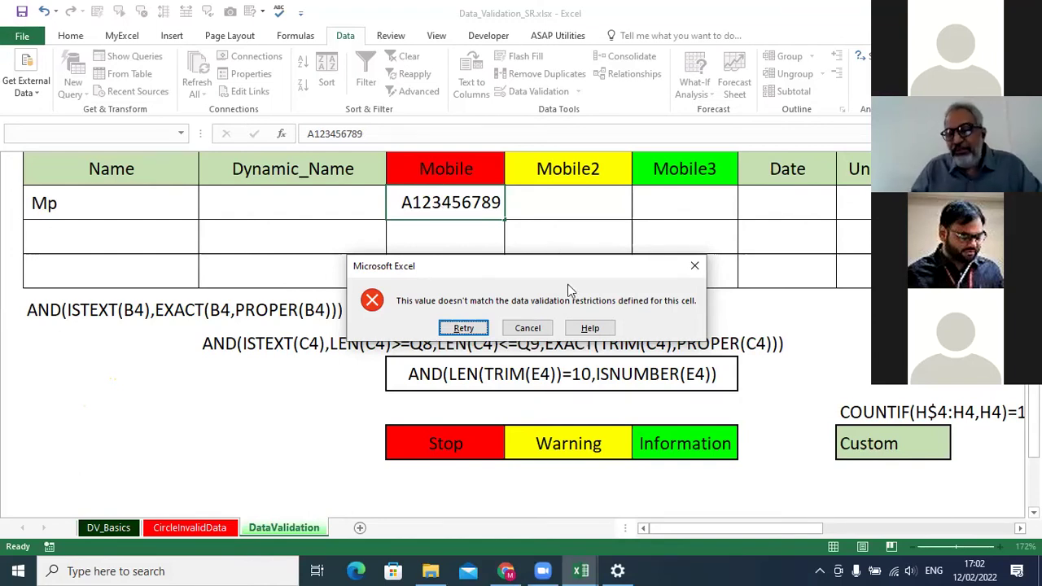
click(530, 329)
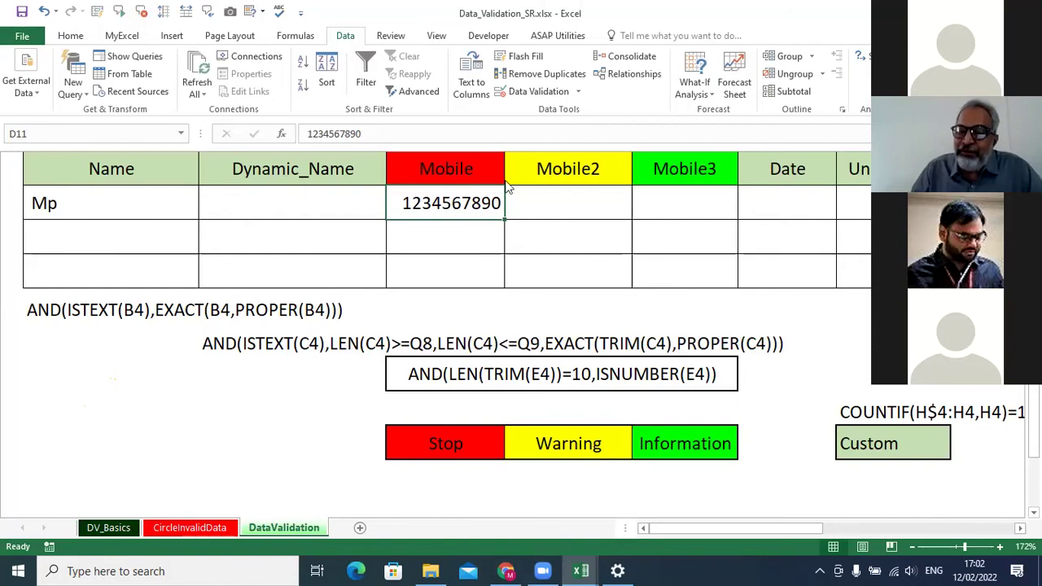
click(554, 199)
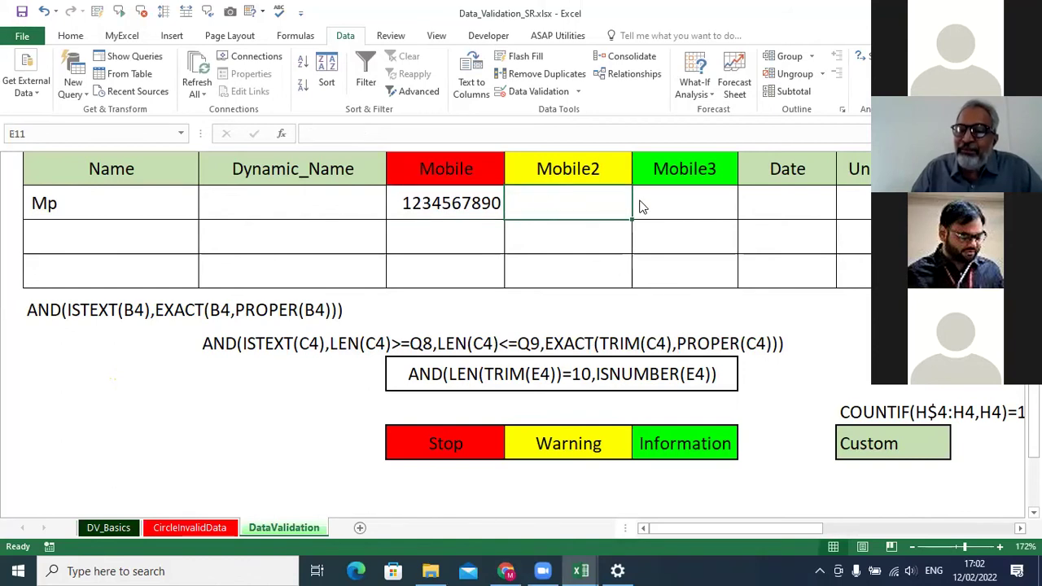
click(468, 205)
click(574, 202)
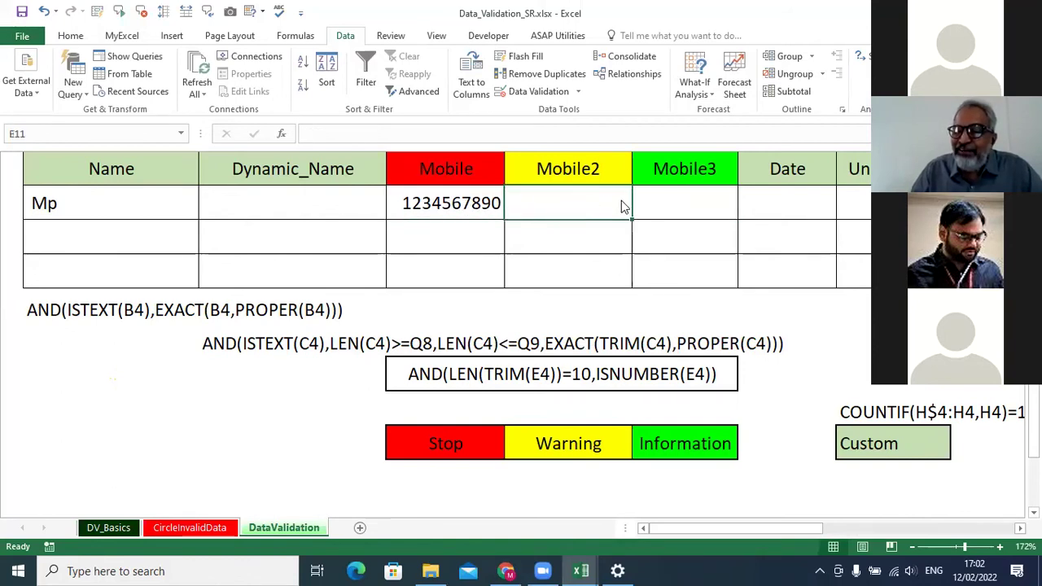
click(683, 203)
click(126, 209)
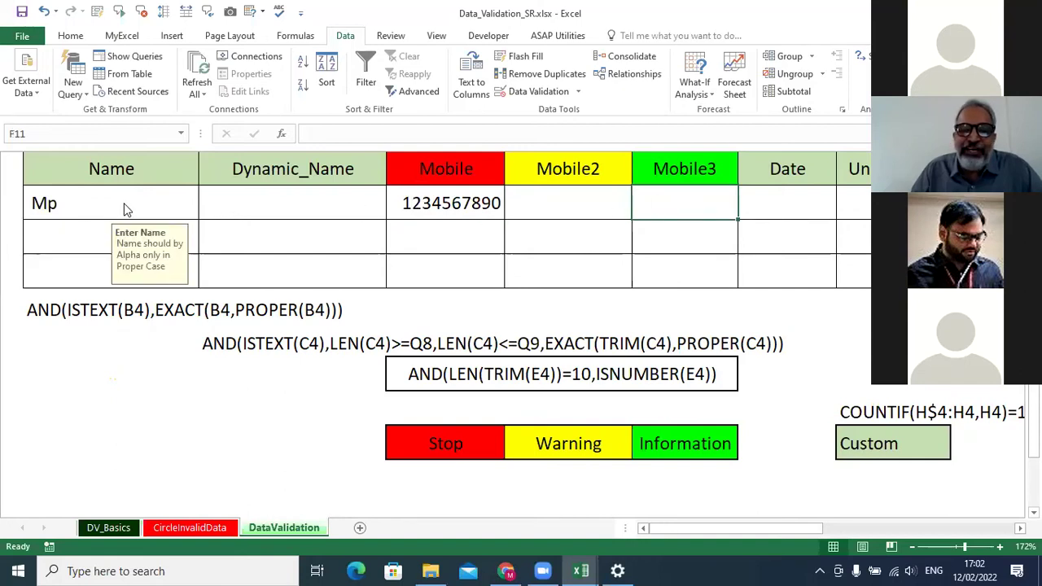
key(Right)
key(Right)
key(Right)
key(Right)
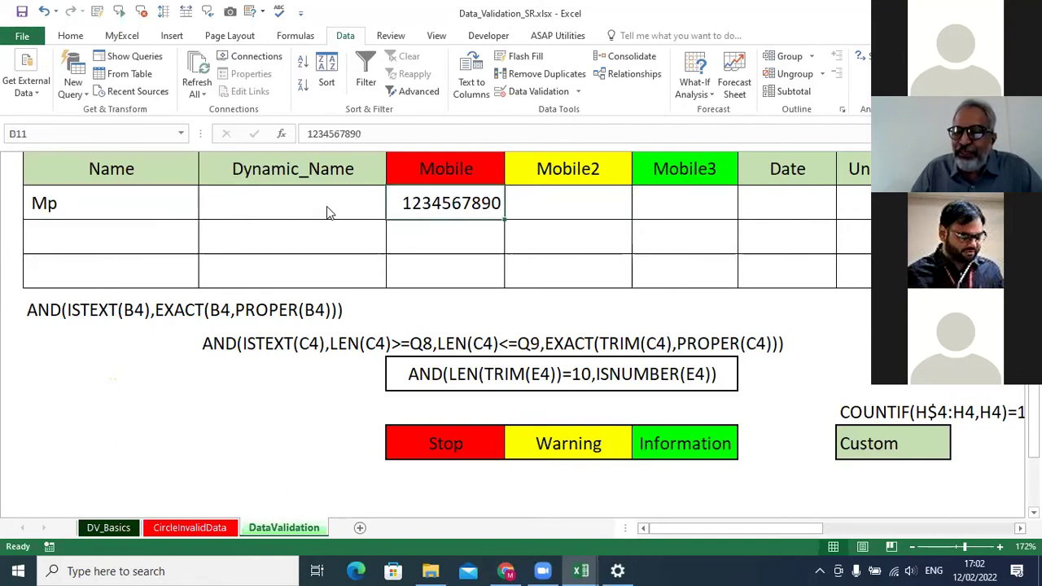
key(Left)
key(Left)
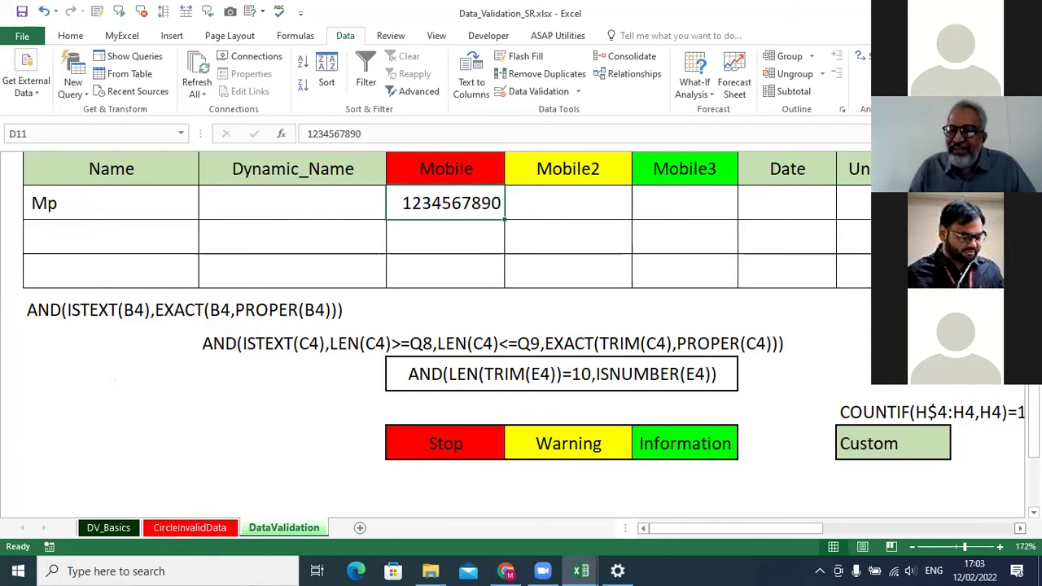
scroll(484, 274, right, 3)
click(402, 210)
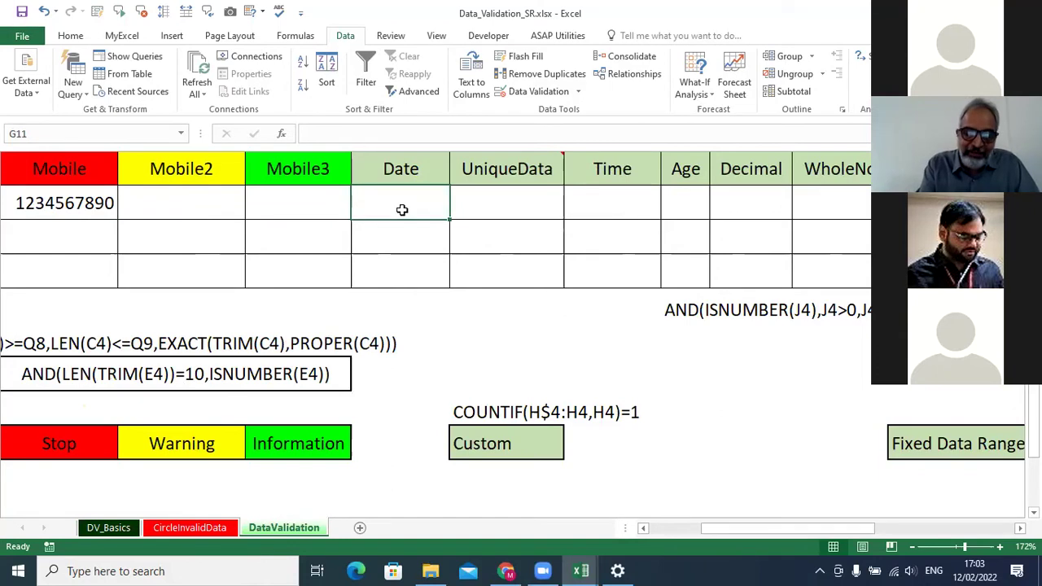
Enter 08/12/1963 in G11, turn on headings, and widen column G to fit it.
text(08/12/1963)
key(Return)
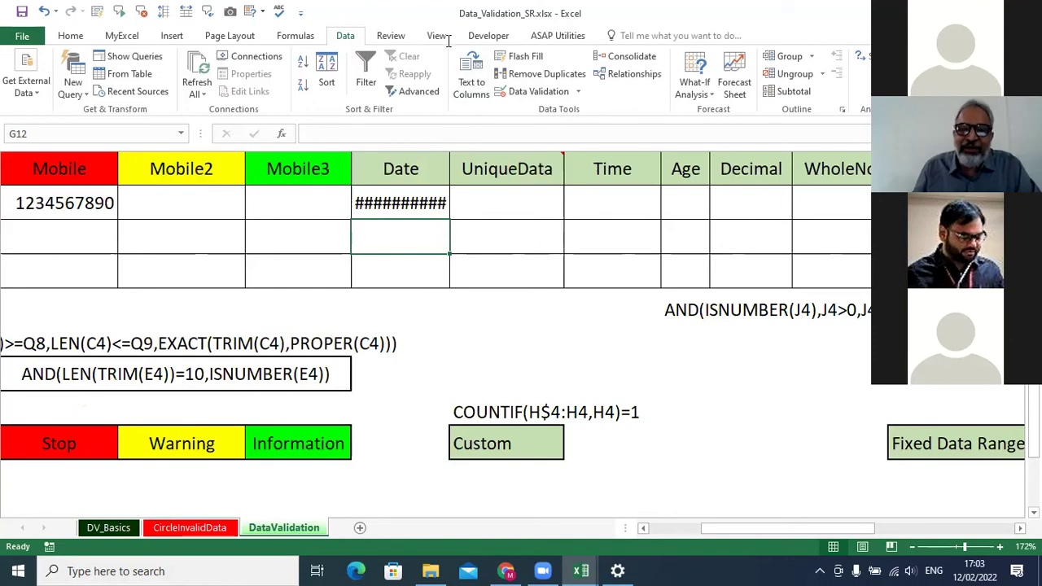
click(439, 37)
click(224, 85)
drag(487, 148, 498, 151)
click(464, 219)
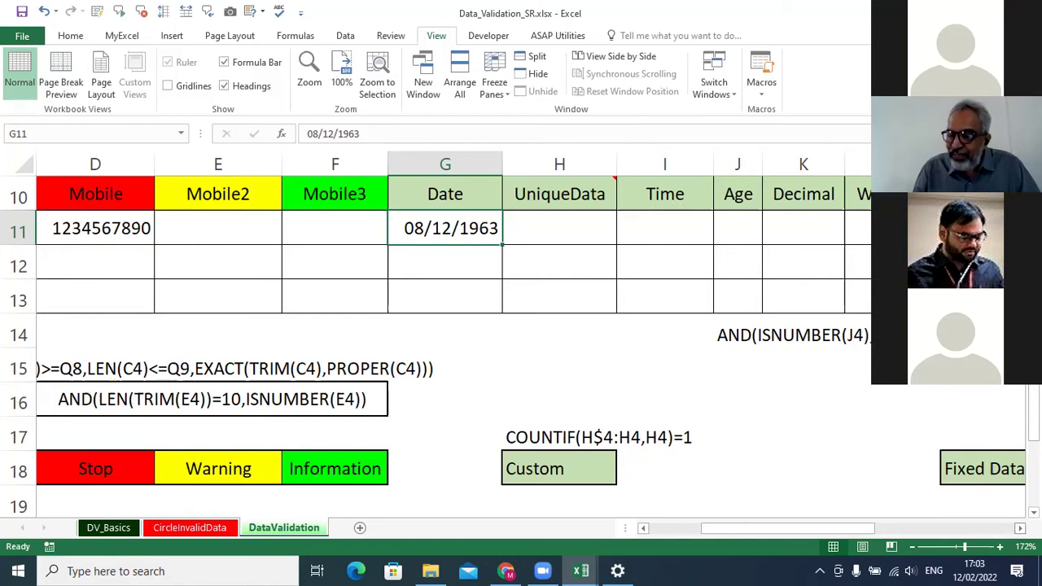
Hide the Mobile, Mobile2 and Mobile3 columns D:F.
drag(315, 160, 35, 162)
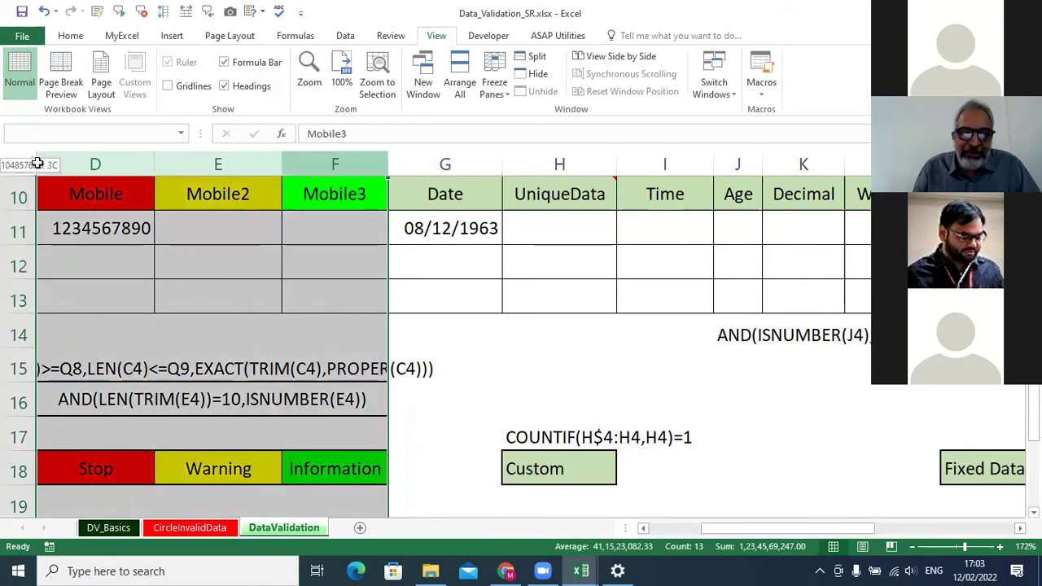
right_click(96, 161)
click(135, 358)
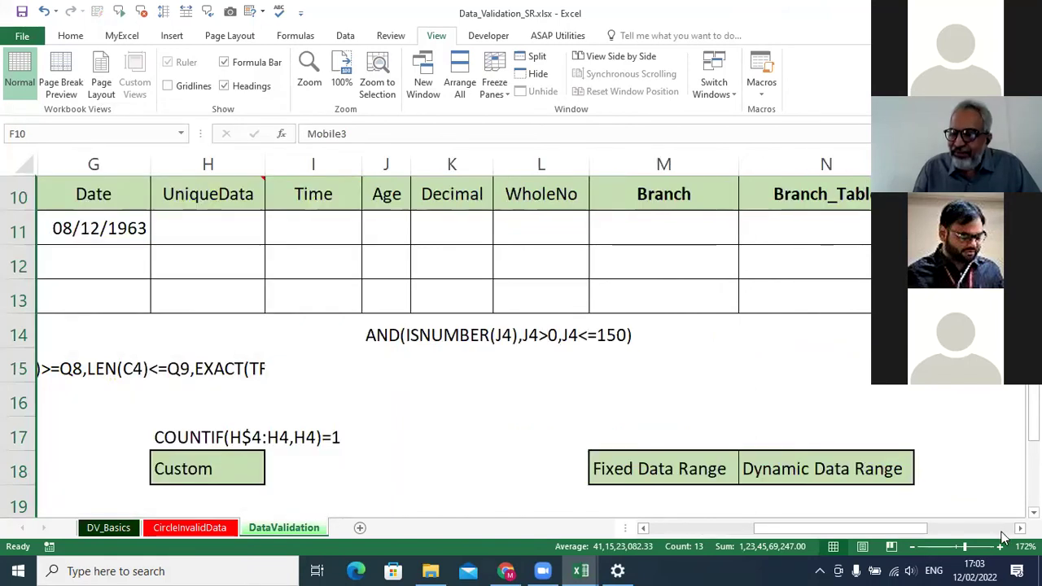
Inspect the Fin-Year block: 2021-2022, Start-Date 01/04/2021, End-Date 31/03/2022.
scroll(529, 342, right, 2)
scroll(530, 342, up, 3)
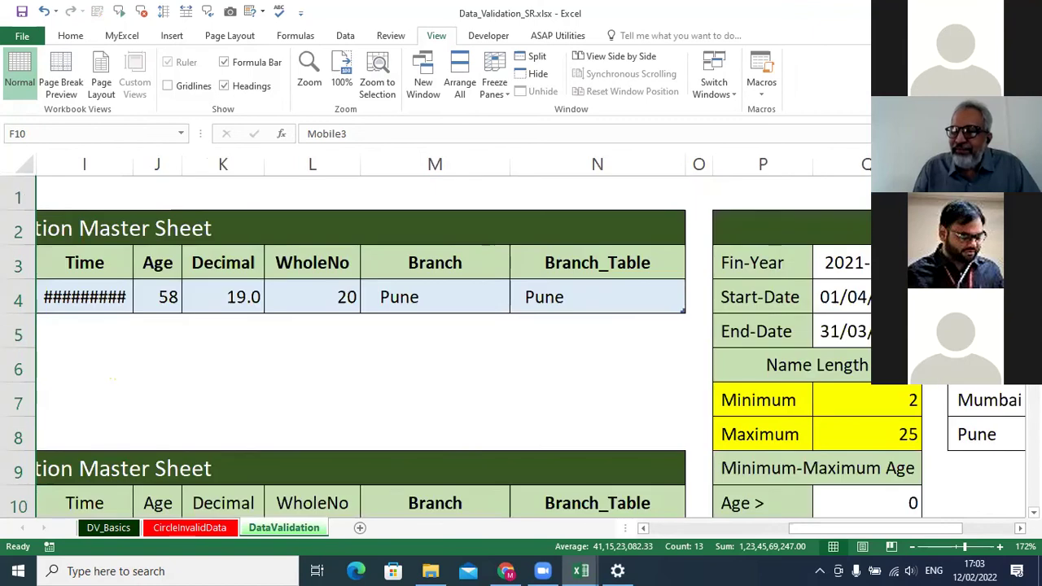
scroll(529, 342, down, 2)
scroll(863, 269, up, 2)
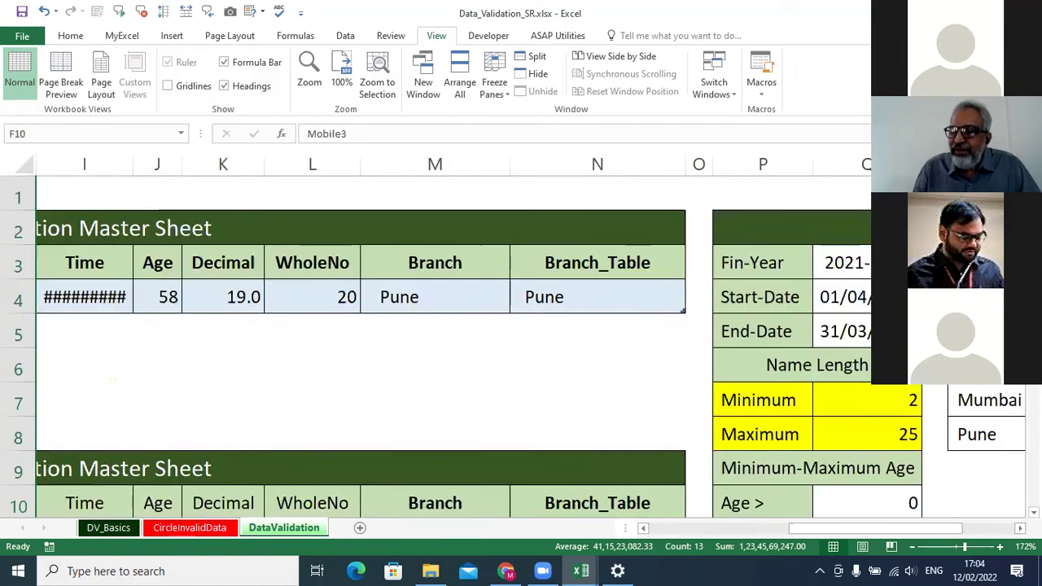
click(865, 268)
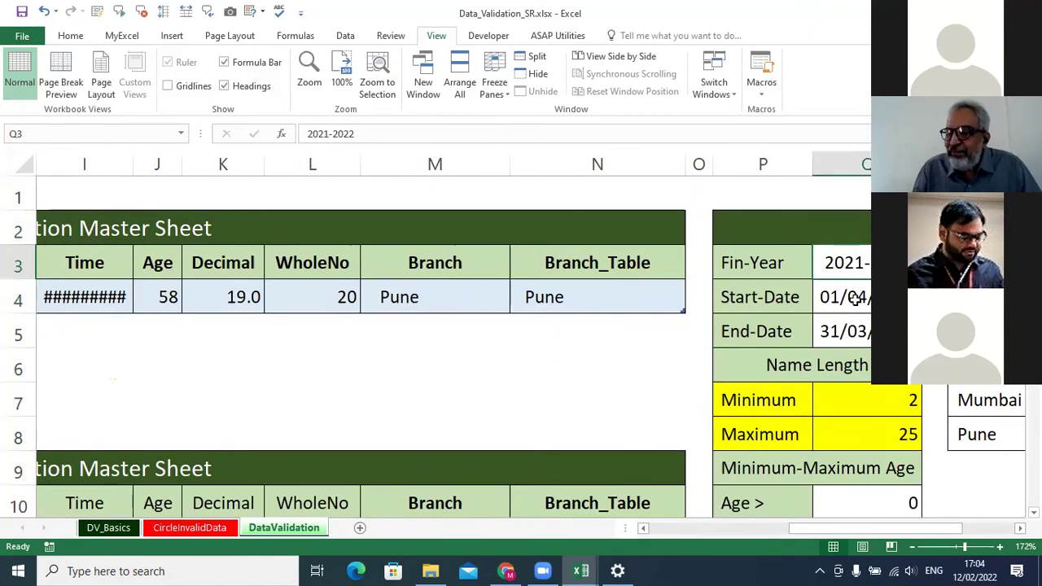
click(855, 298)
click(857, 330)
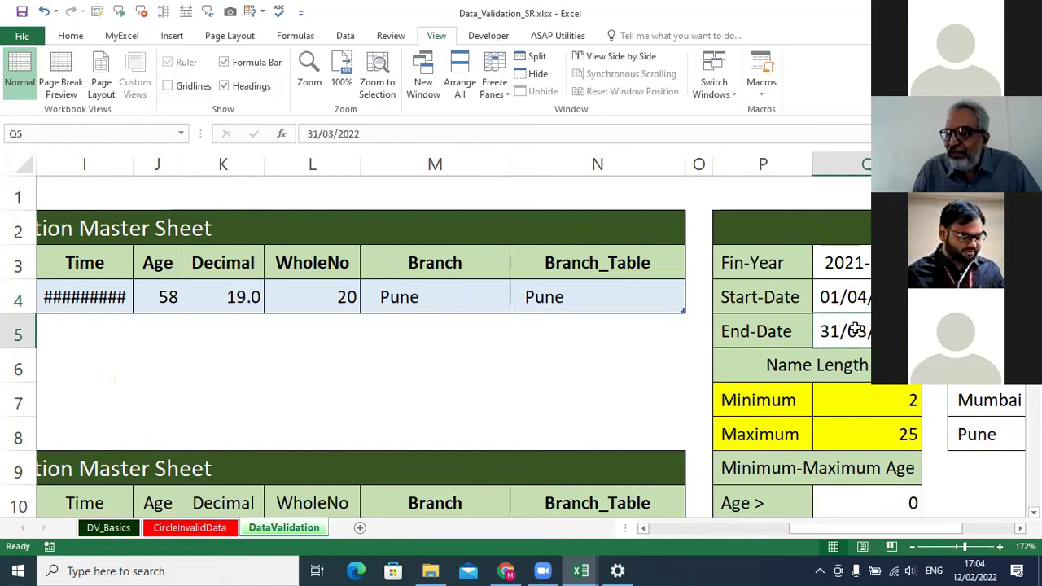
drag(862, 298, 864, 326)
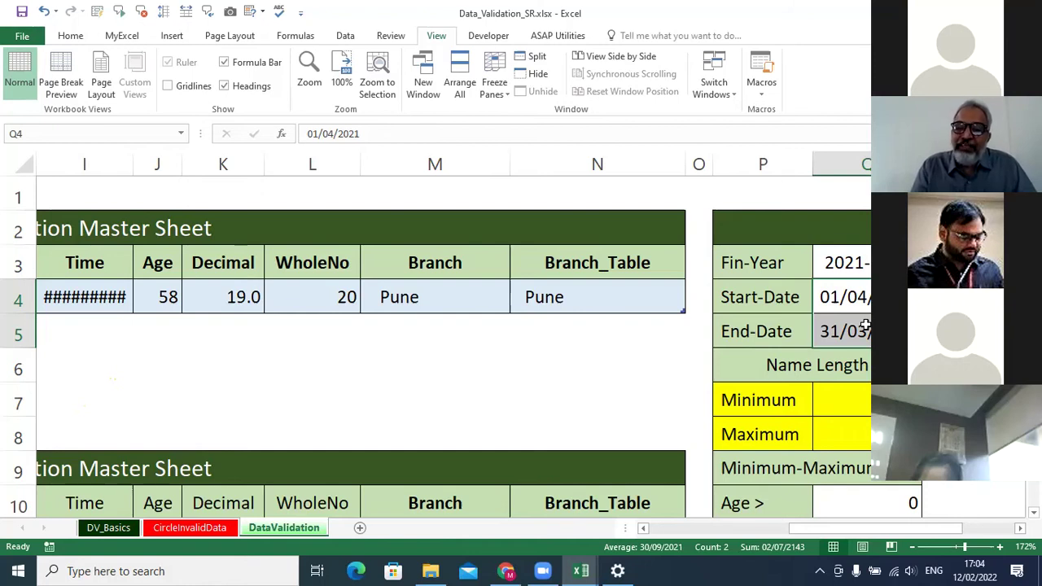
Select the Start- and End-Date cells Q4:Q5 together, then return to G11.
click(855, 292)
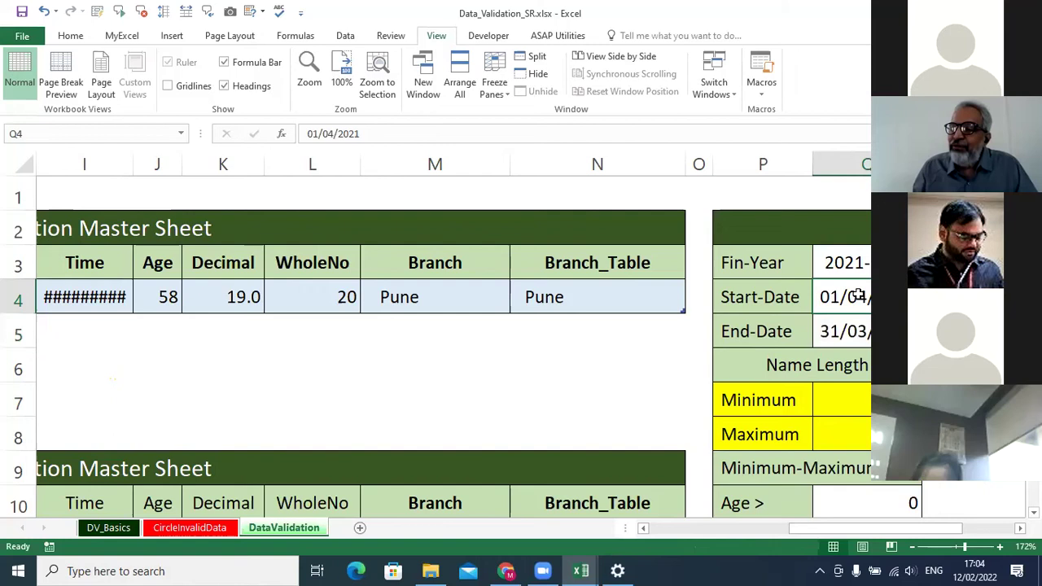
key(Down)
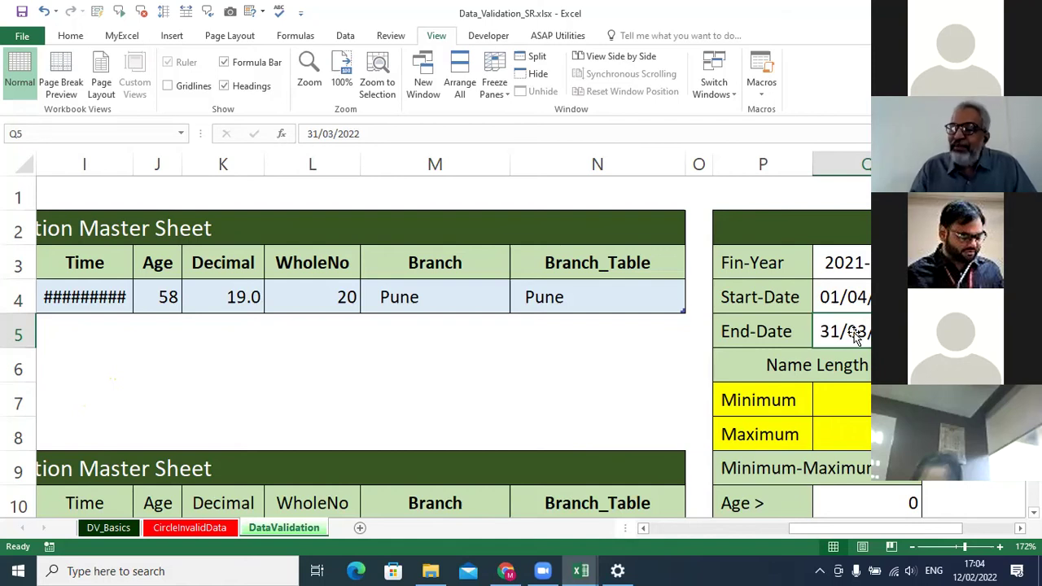
click(861, 303)
key(Down)
click(867, 305)
click(860, 337)
click(876, 301)
key(shift+Down)
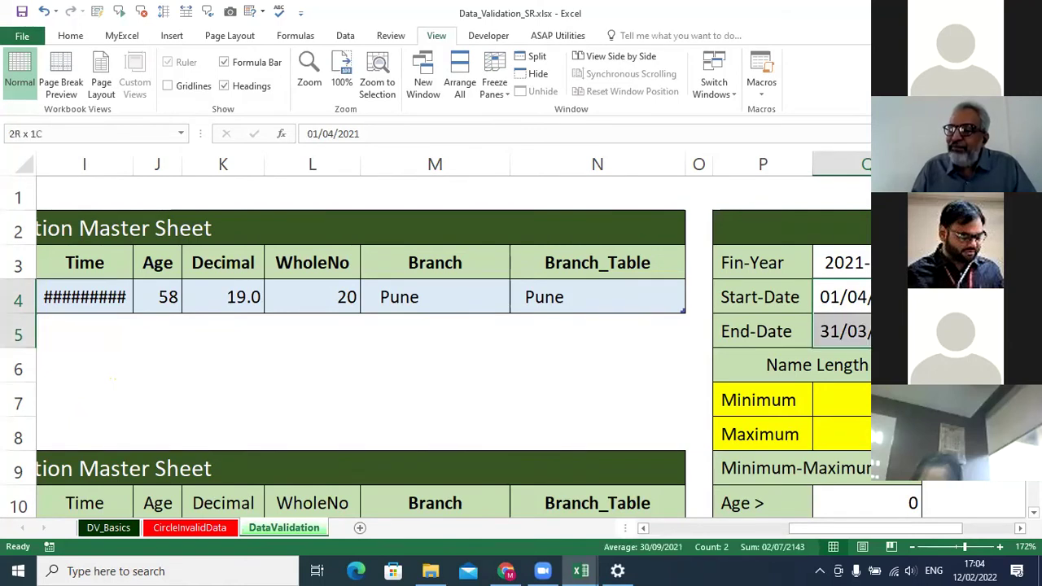
drag(947, 534, 871, 527)
scroll(518, 356, down, 2)
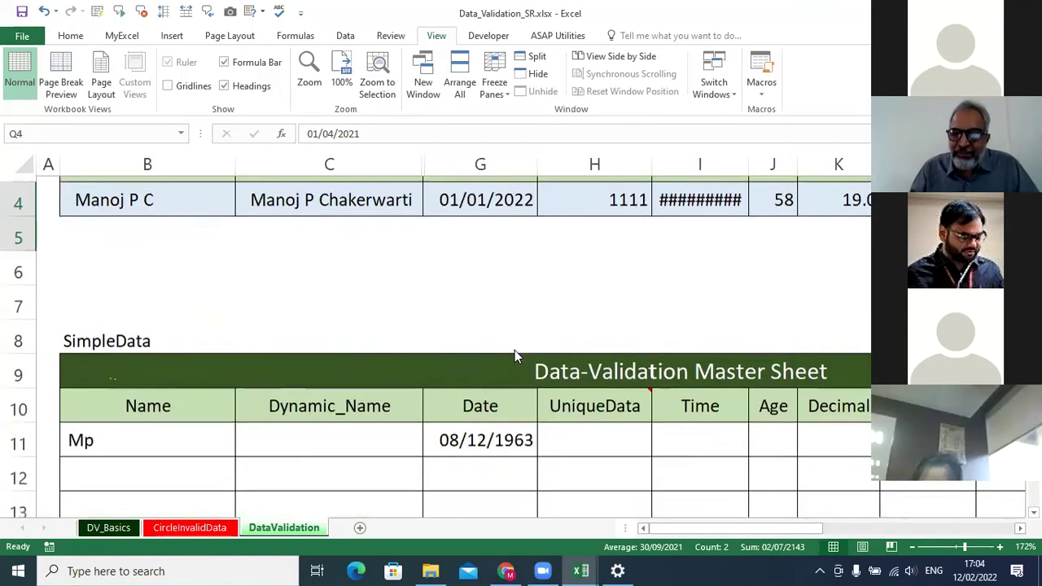
click(511, 340)
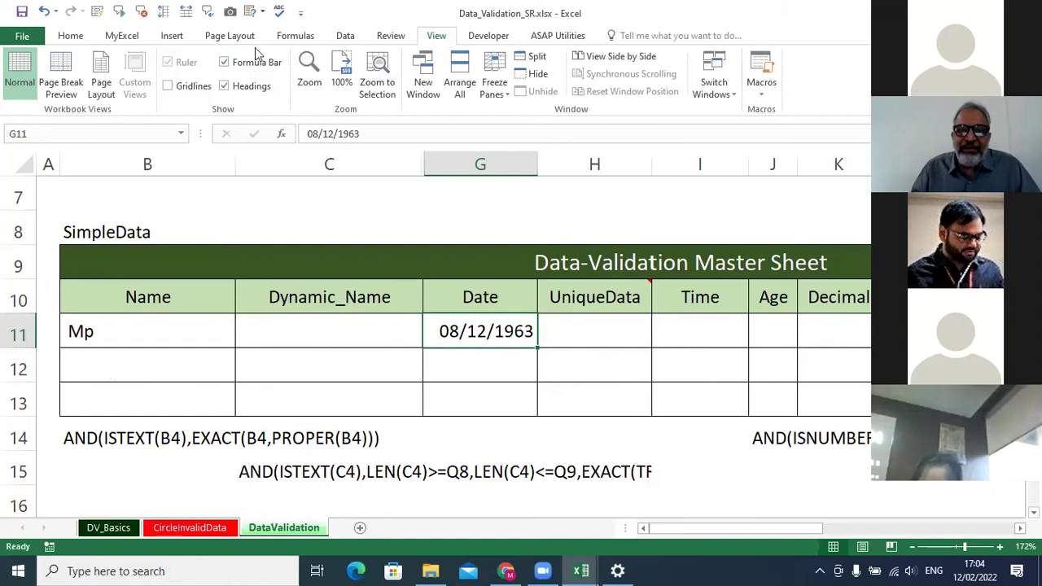
Set Data Validation for G11 to allow Date values with the between comparison.
click(346, 36)
click(535, 91)
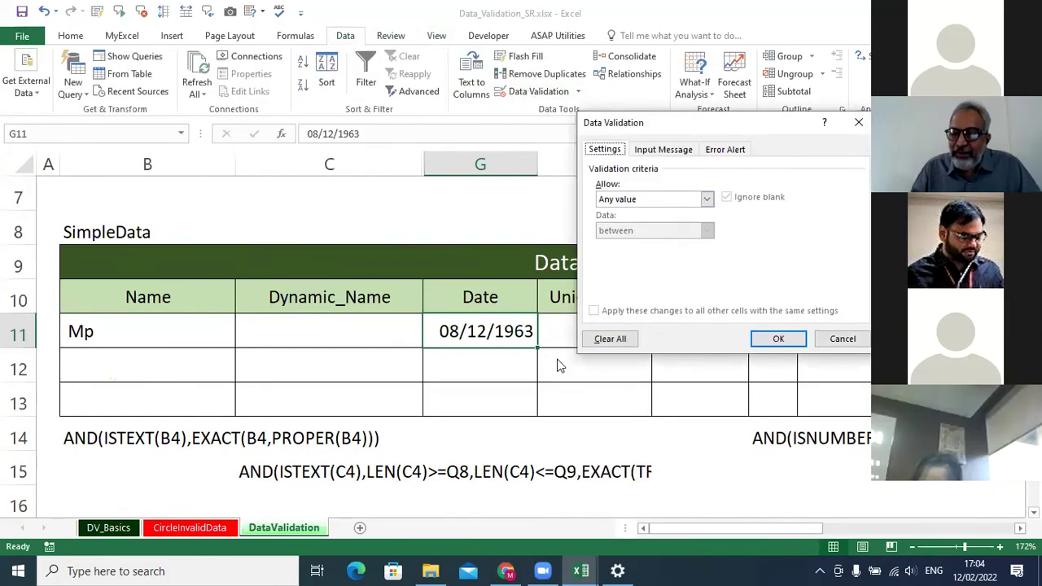
click(703, 204)
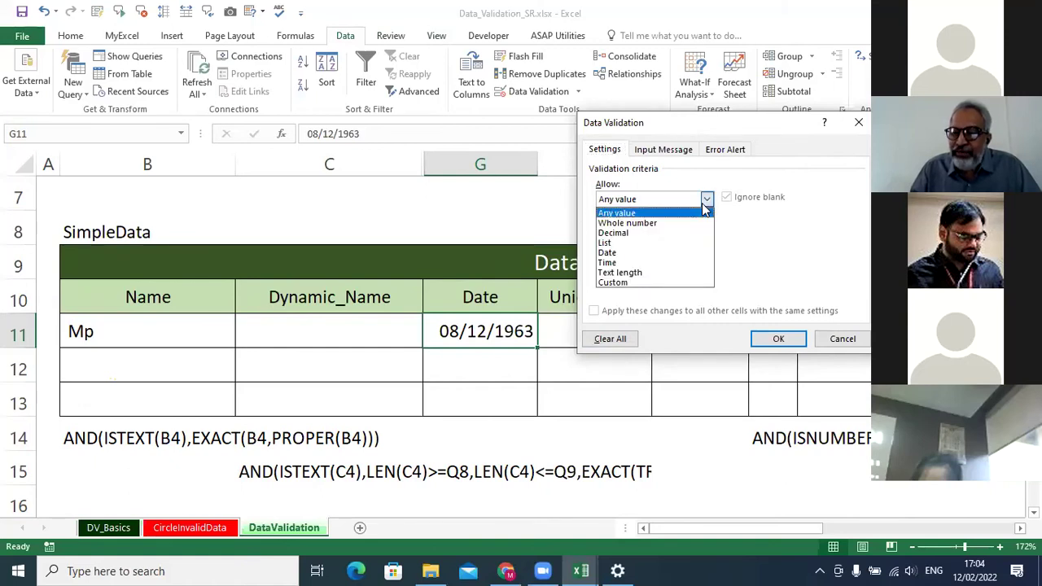
click(694, 252)
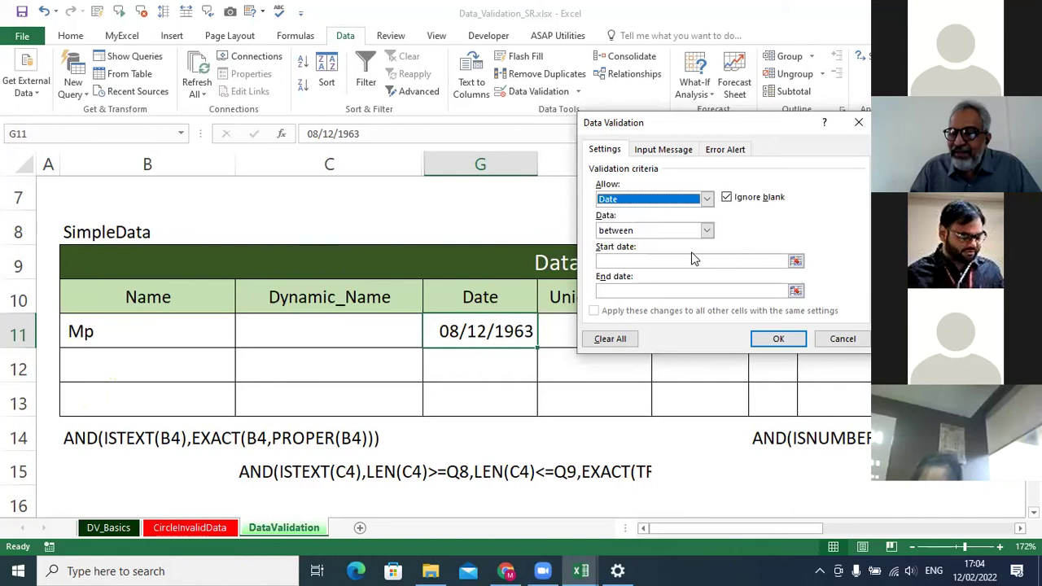
click(706, 230)
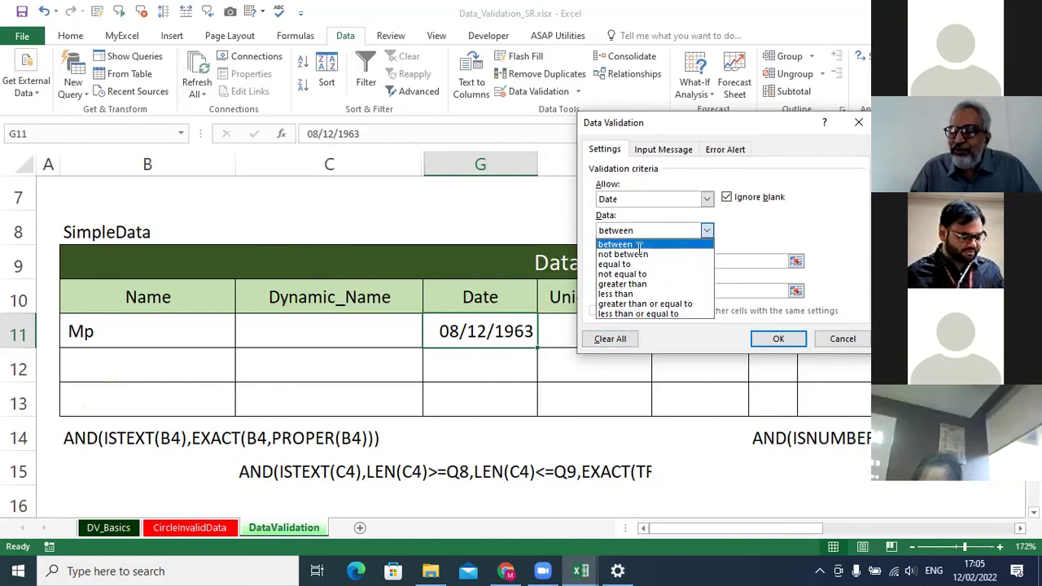
click(637, 245)
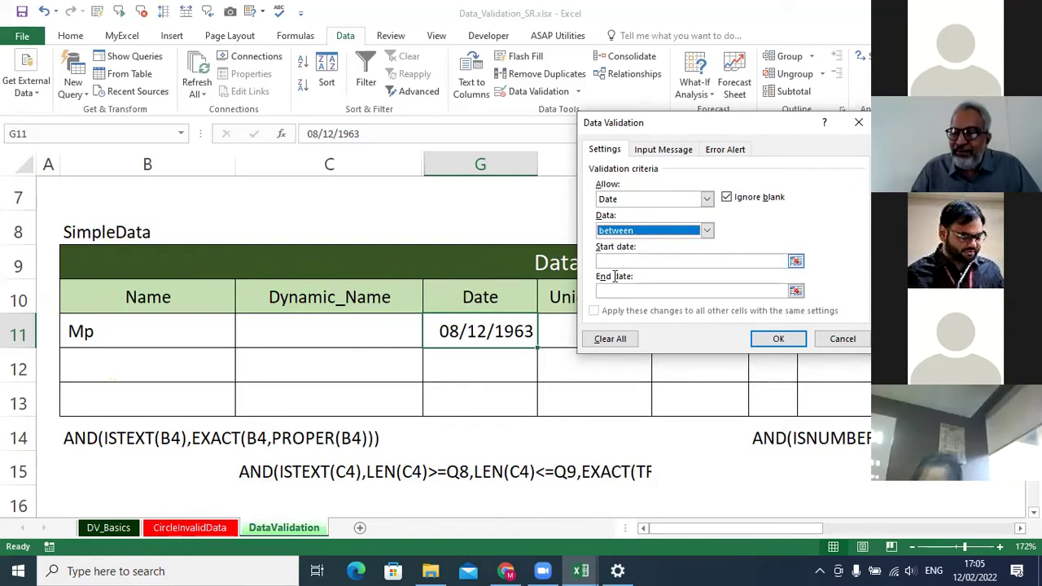
Use =$Q$4 as the start date and =$Q$5 as the end date, and apply the rule.
key(Tab)
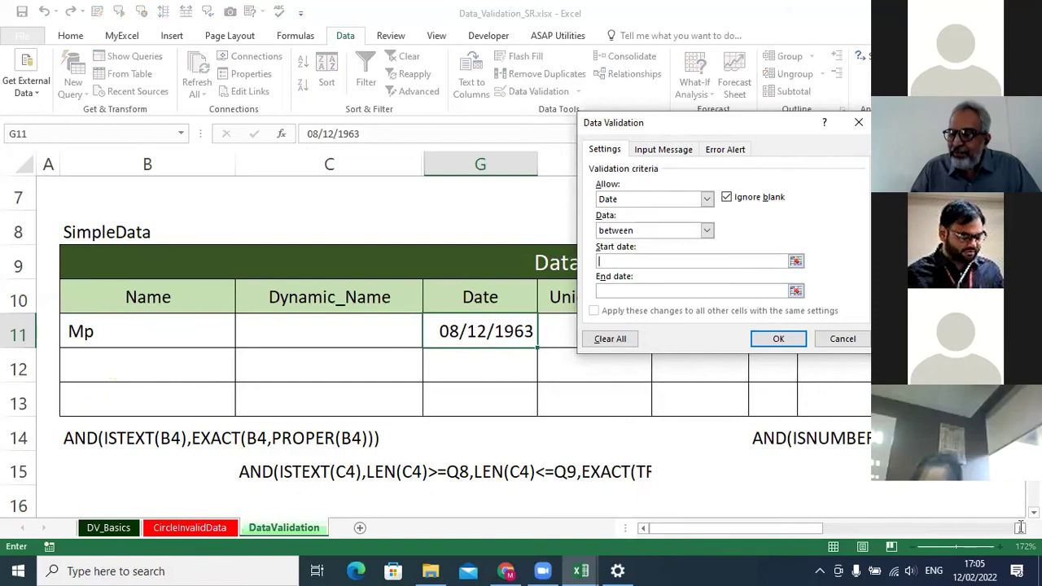
click(1021, 529)
scroll(1006, 528, right, 8)
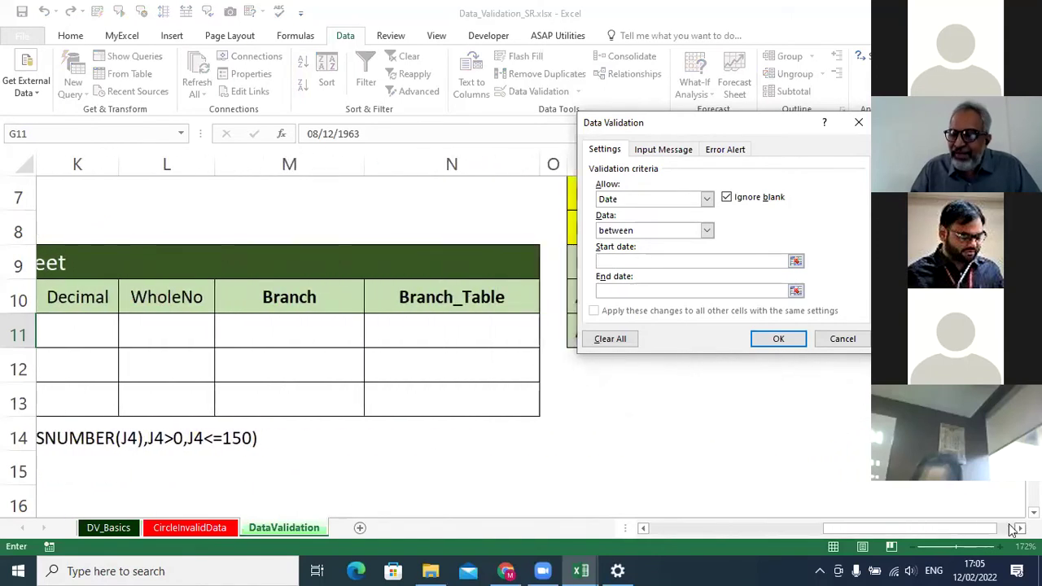
scroll(1003, 526, up, 2)
scroll(969, 525, right, 4)
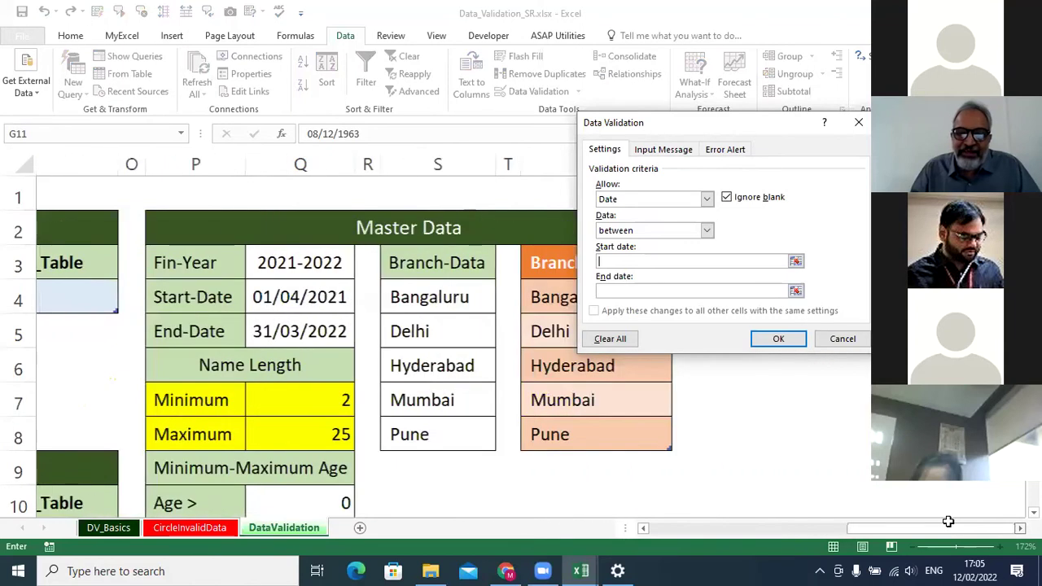
scroll(949, 521, left, 1)
click(233, 301)
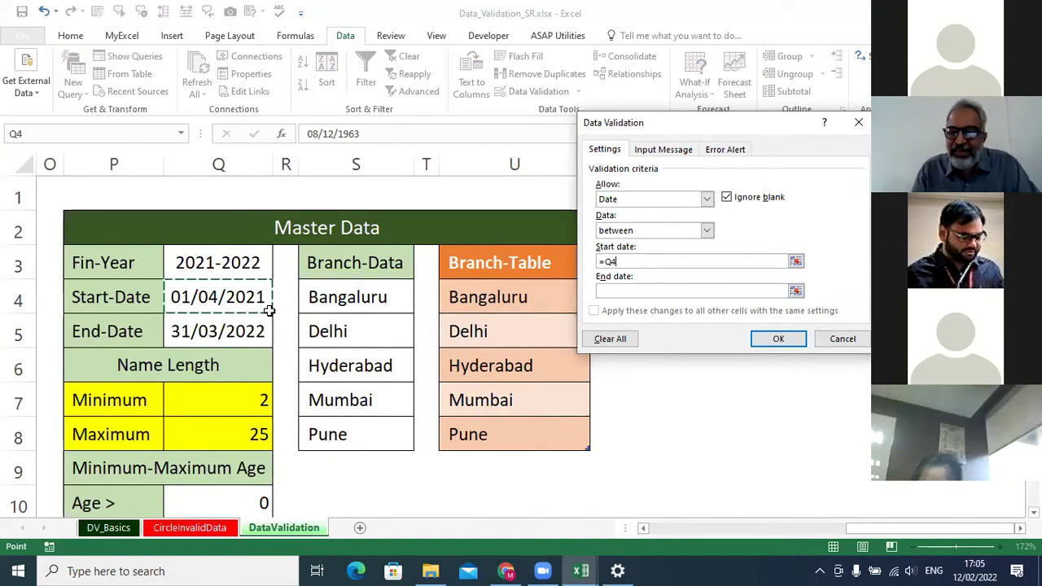
key(F4)
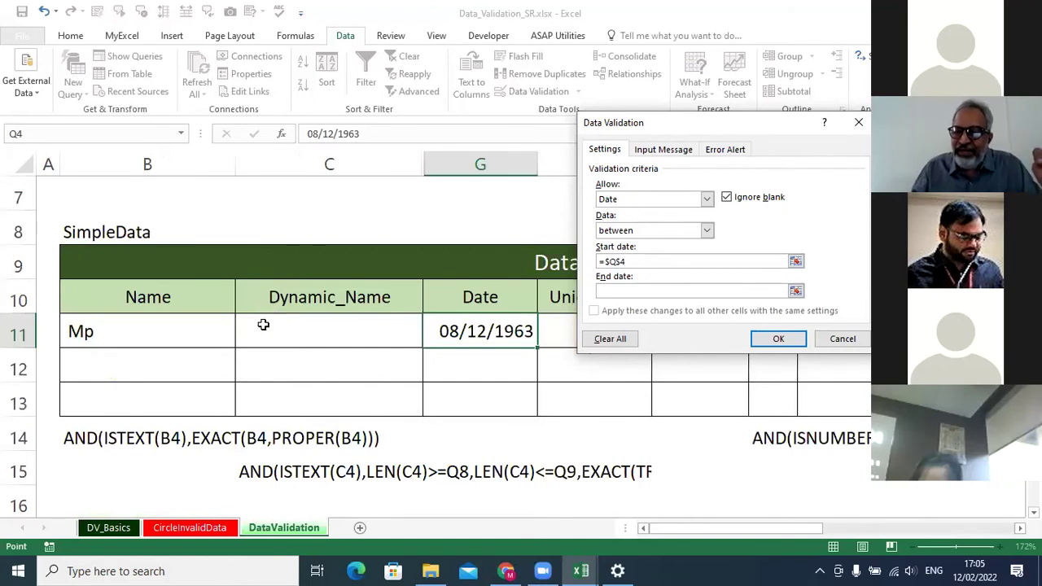
click(613, 289)
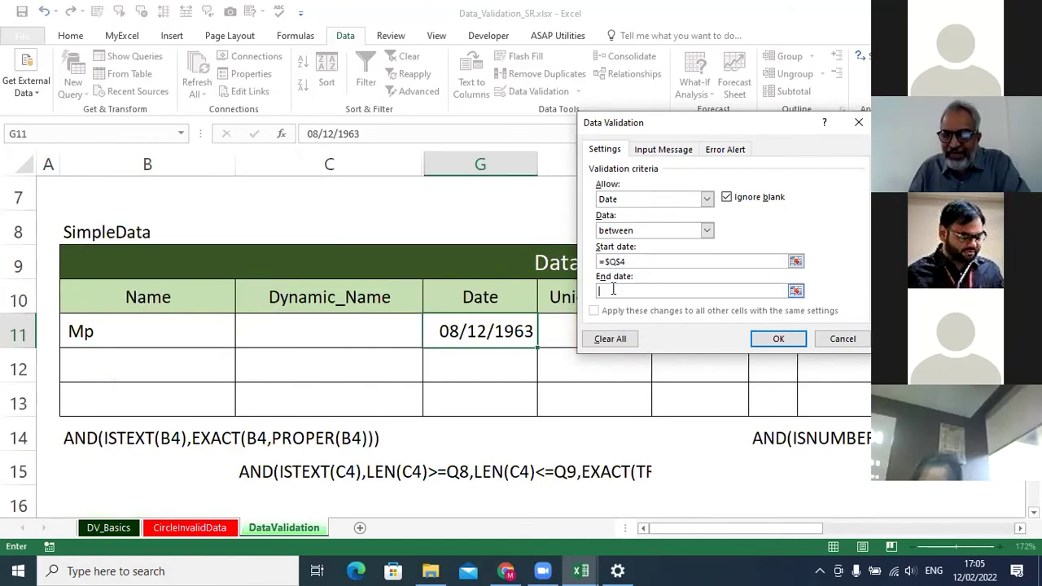
text(=)
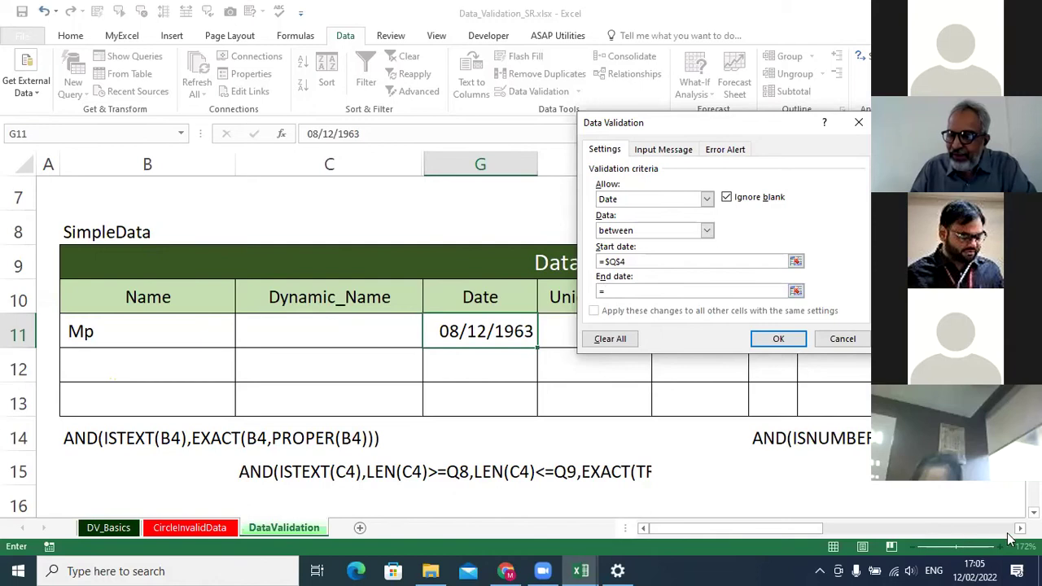
click(1020, 528)
drag(787, 527, 966, 527)
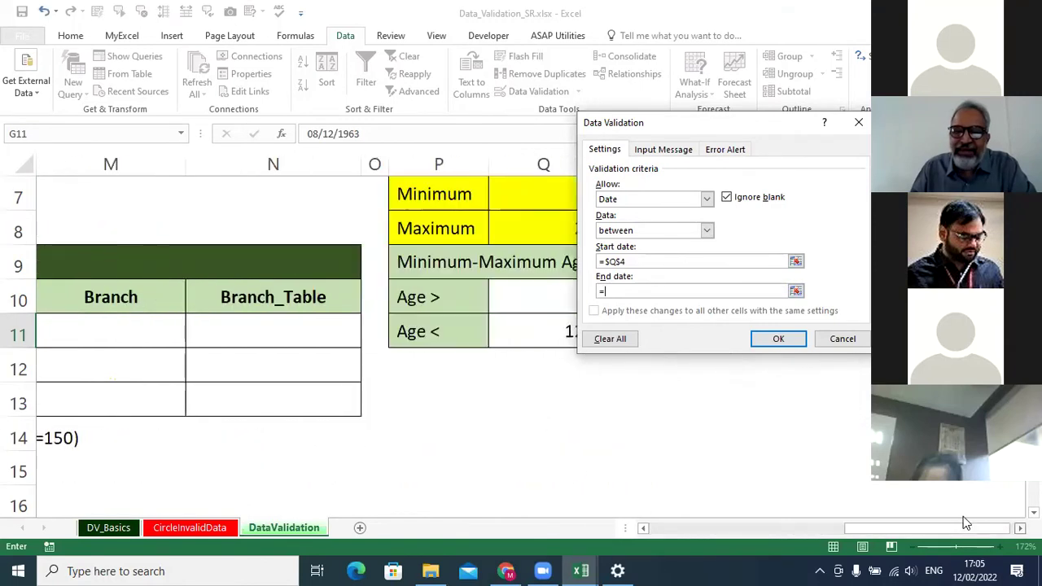
scroll(533, 338, up, 2)
click(533, 337)
key(F4)
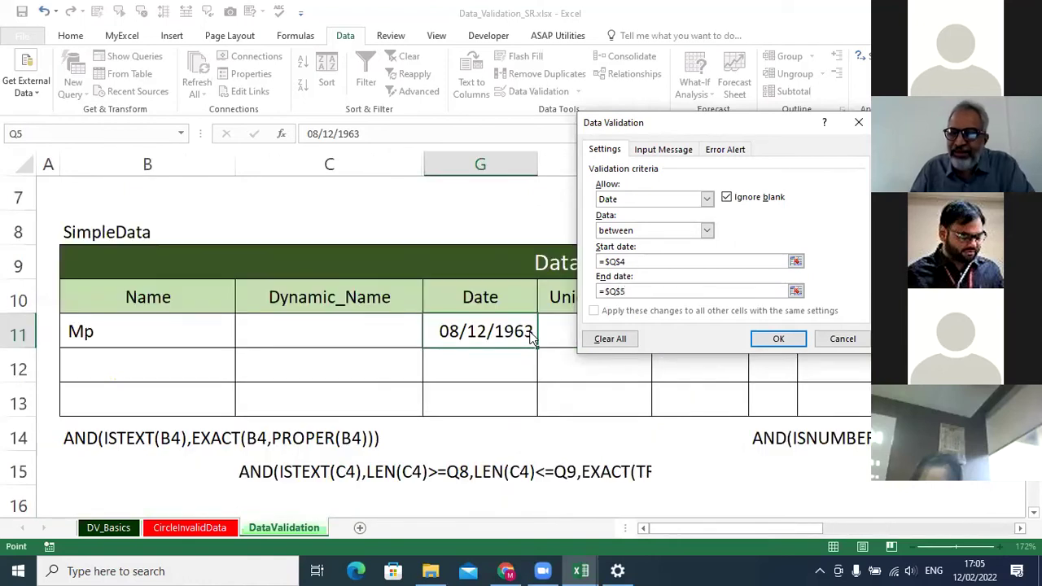
click(779, 338)
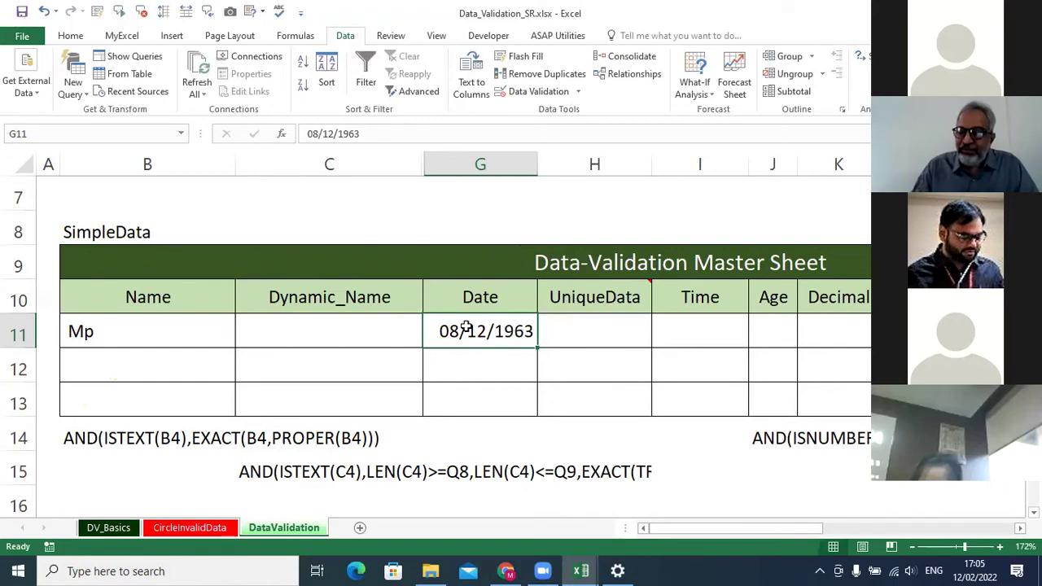
Enter 01/01/2022 in the Date cell G11.
scroll(466, 327, right, 5)
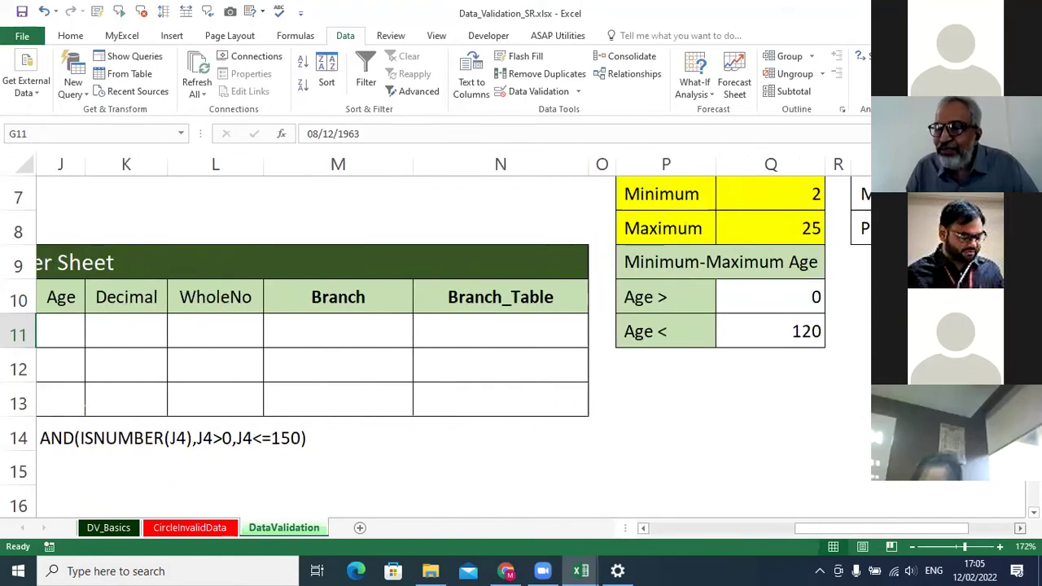
scroll(774, 379, up, 2)
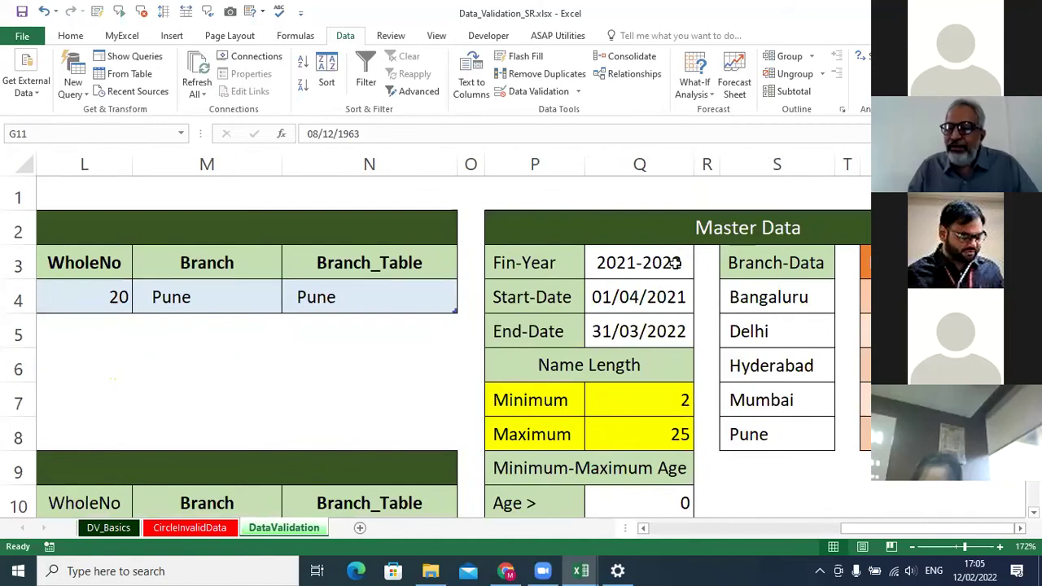
scroll(676, 262, down, 2)
drag(954, 526, 855, 515)
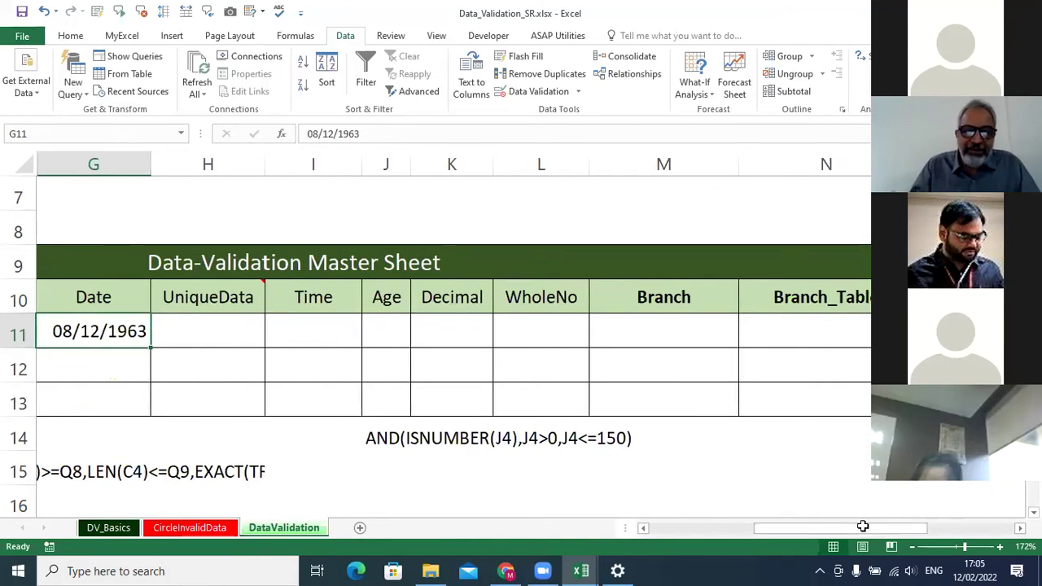
text(01)
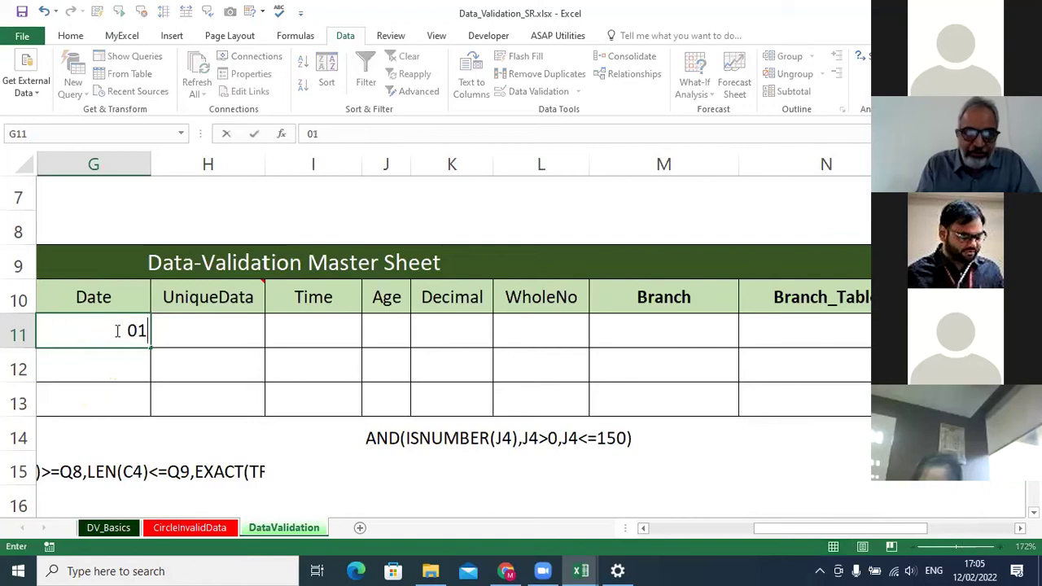
text(/01/)
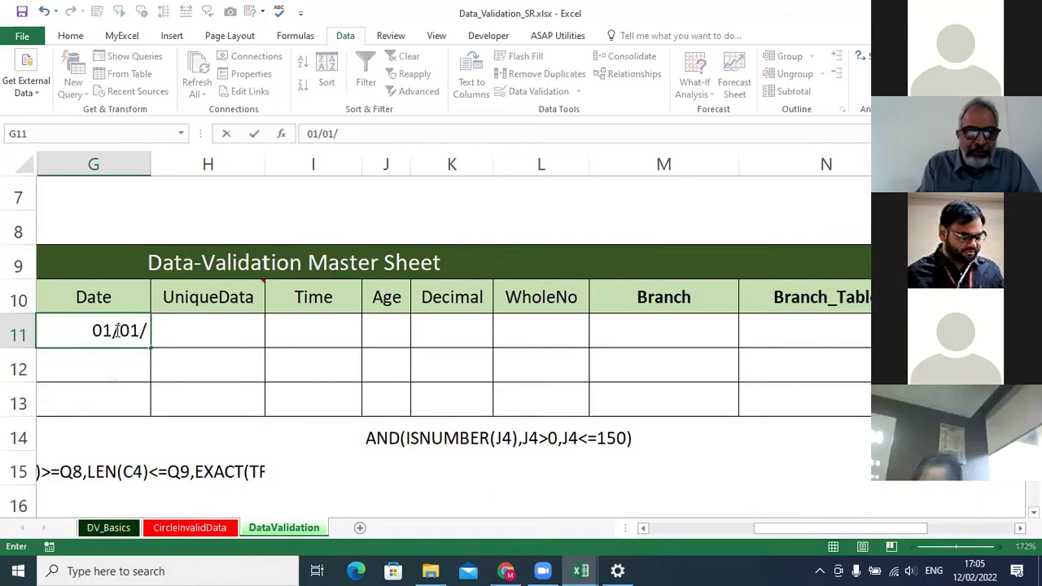
text(2022)
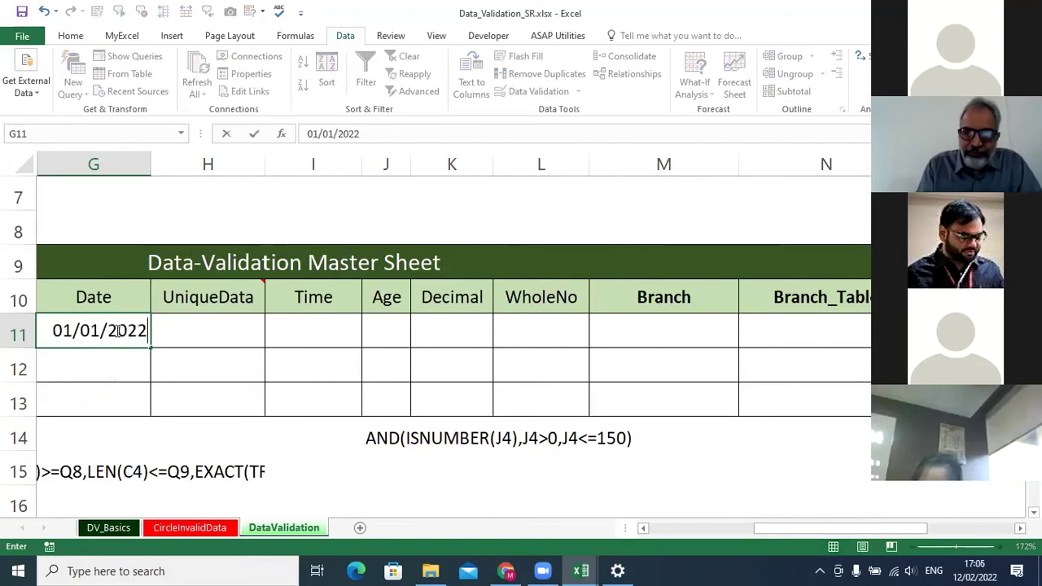
key(Return)
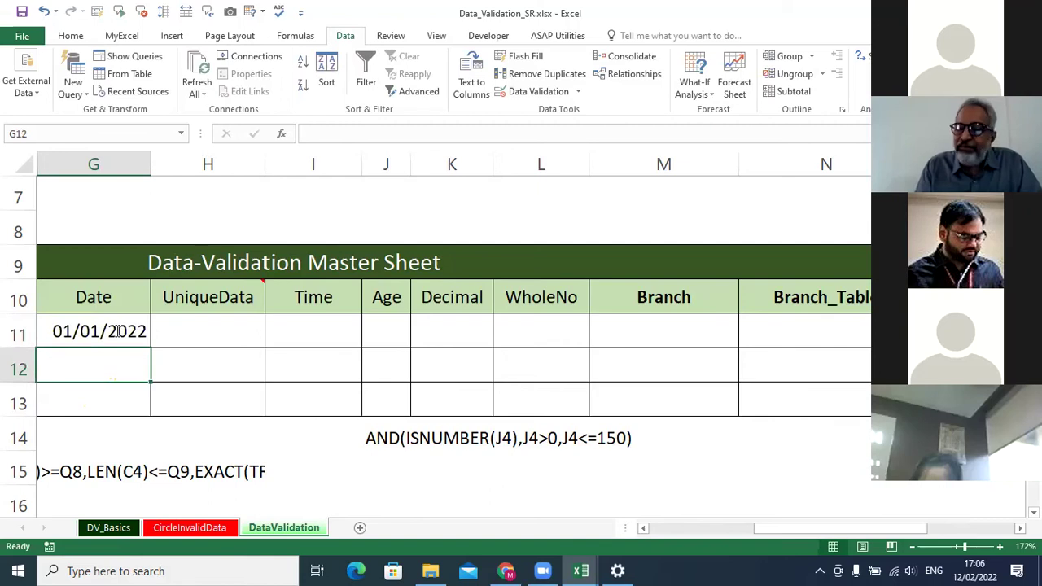
Try 01/01/2021 in G11 and cancel the validation error that refuses it.
click(118, 330)
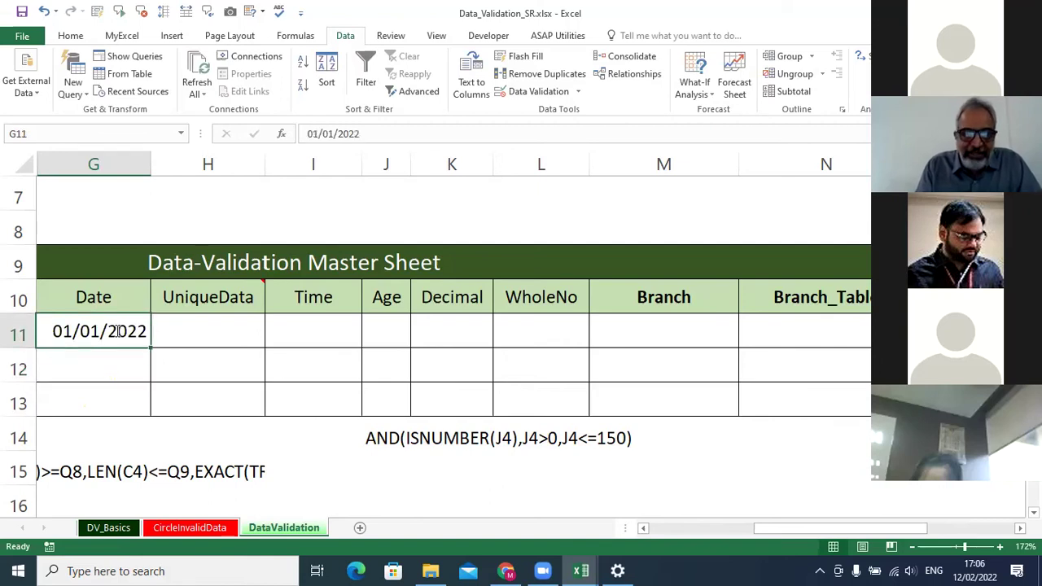
text(01/)
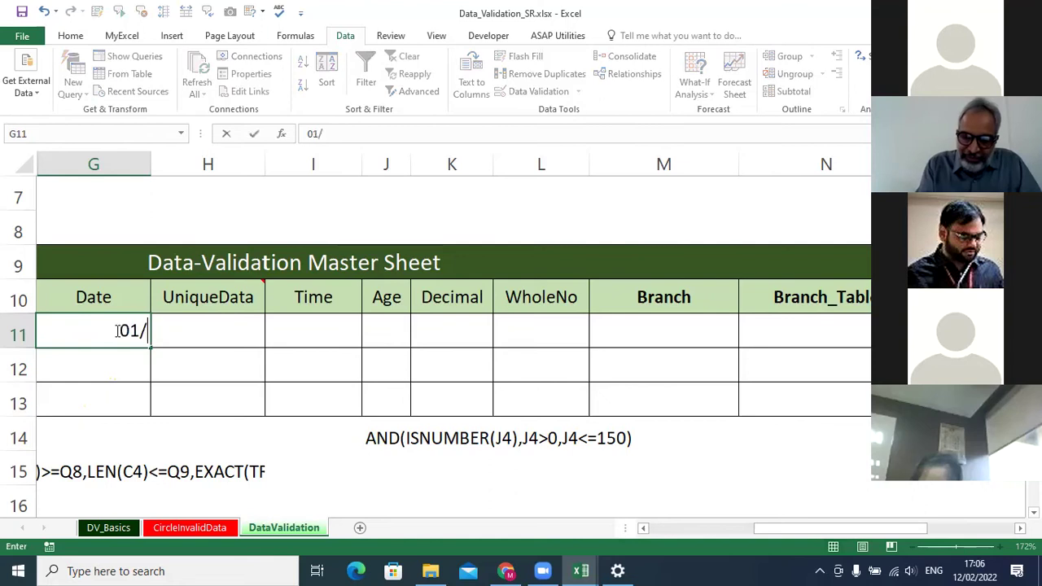
text(01/2021)
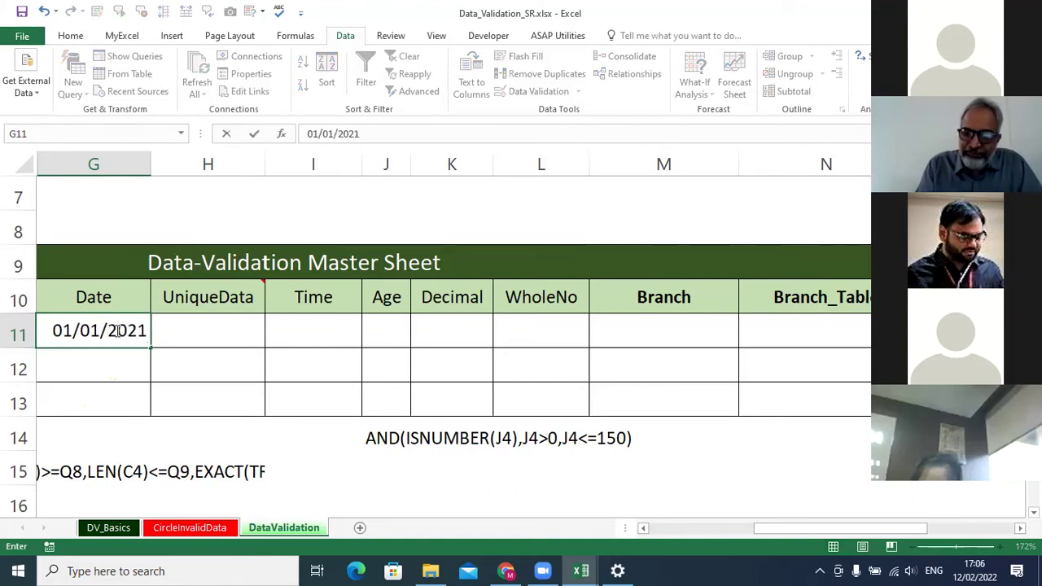
click(116, 330)
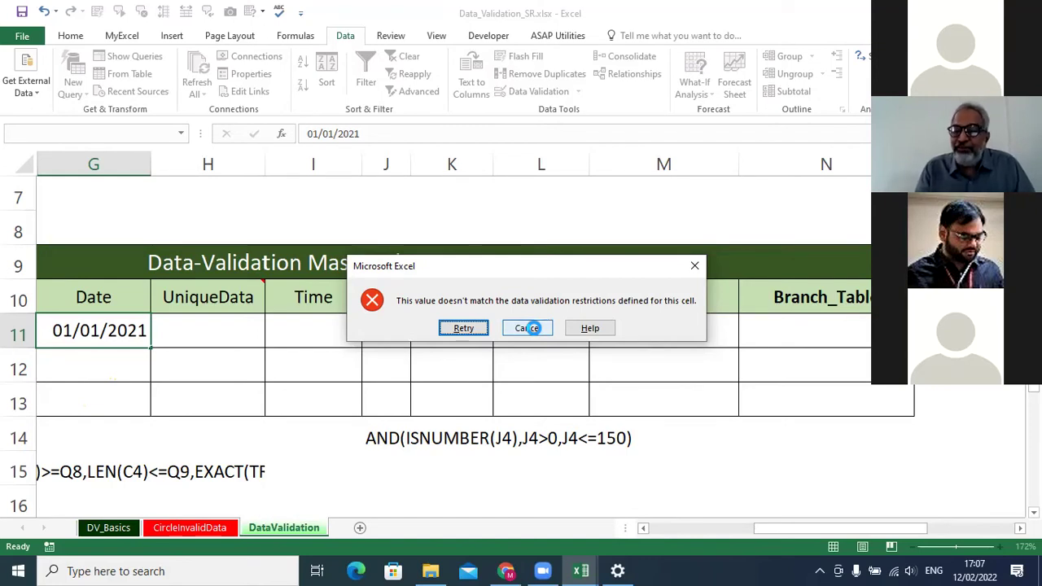
click(527, 328)
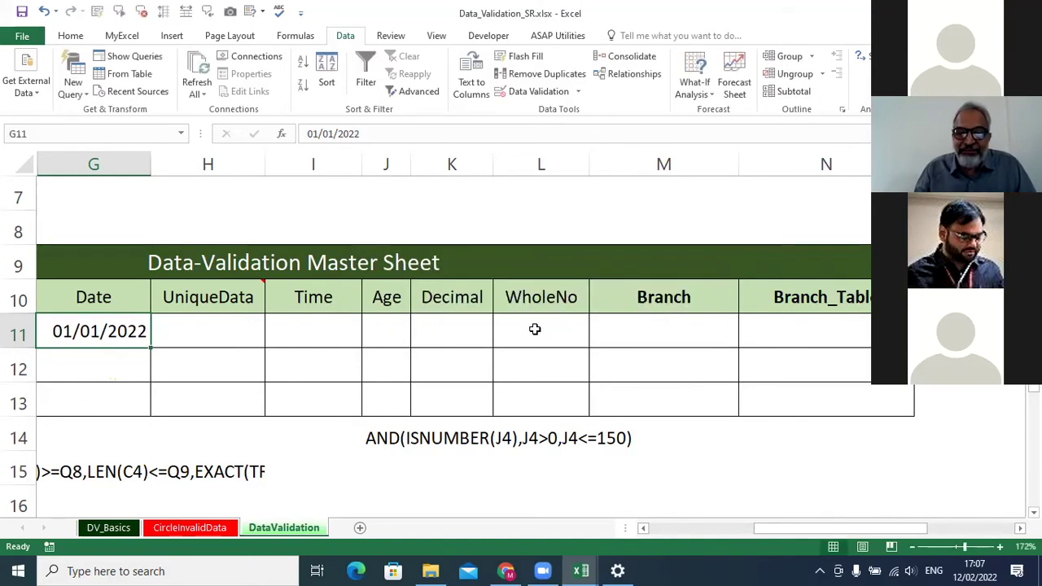
click(182, 334)
scroll(182, 334, down, 1)
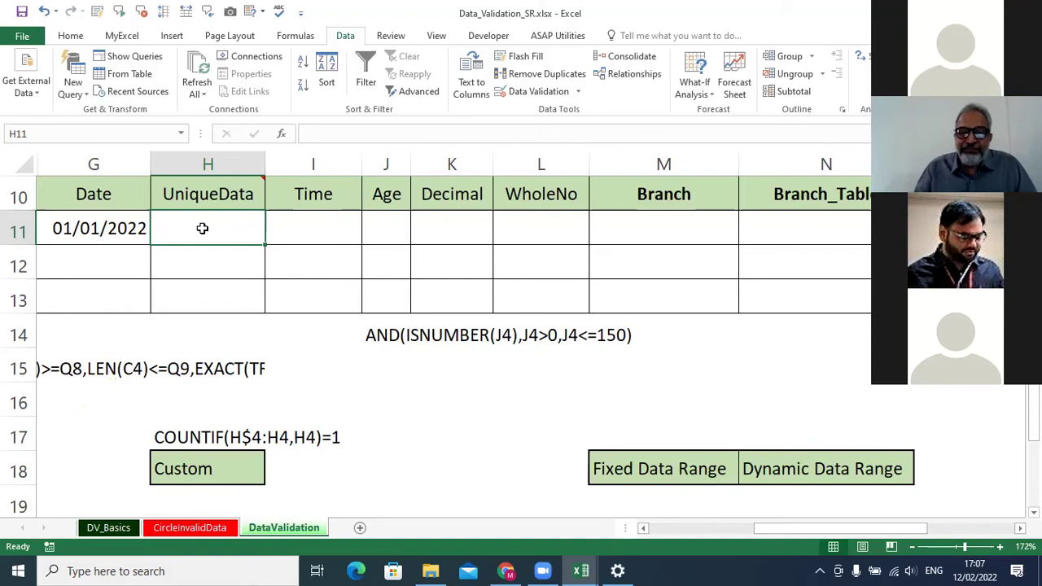
Type the same name into H11 and H12, then select H11:H13 and clear them.
scroll(201, 228, down, 1)
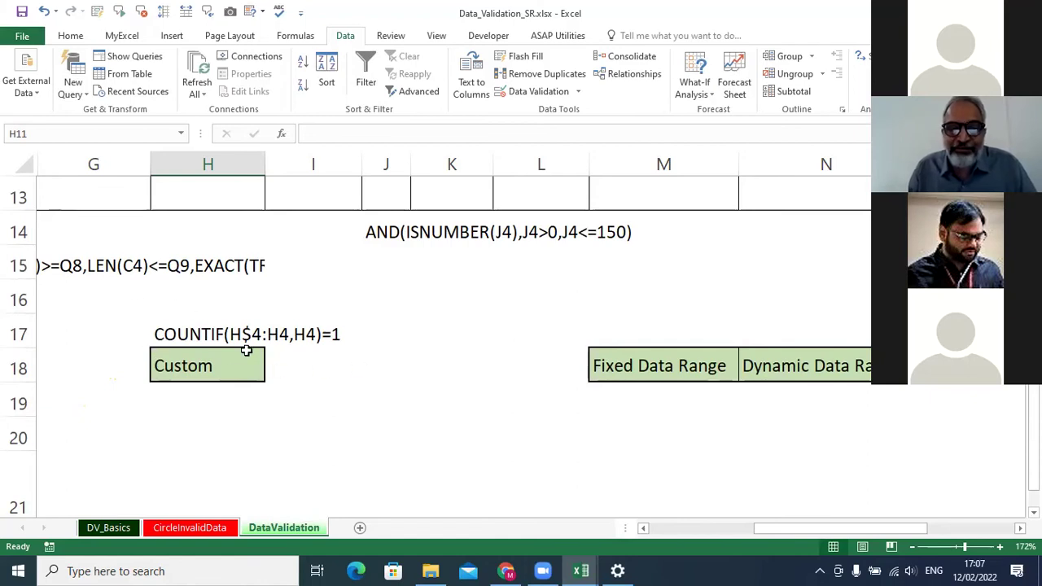
scroll(246, 350, up, 1)
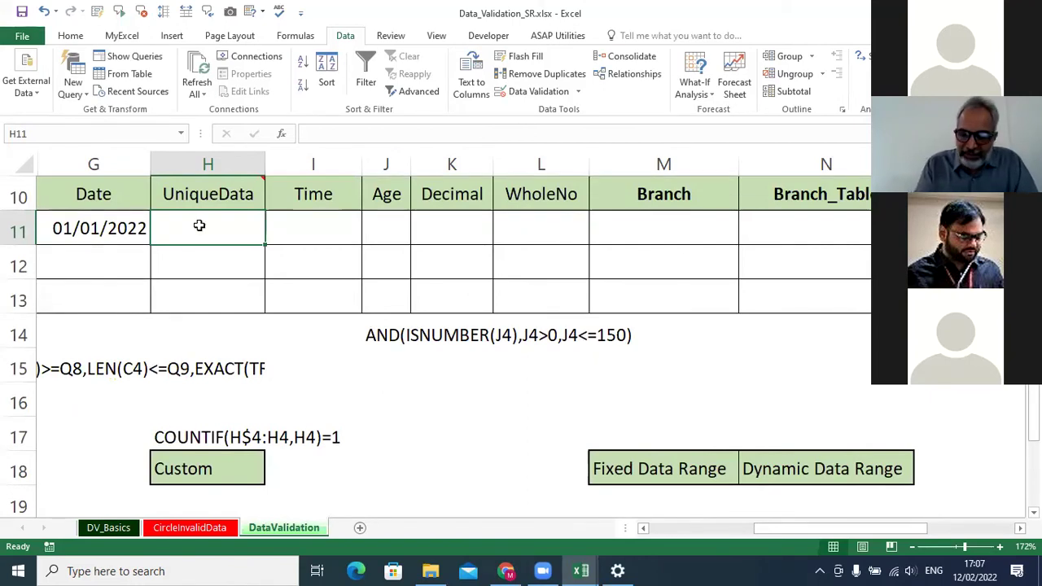
text(Manoj)
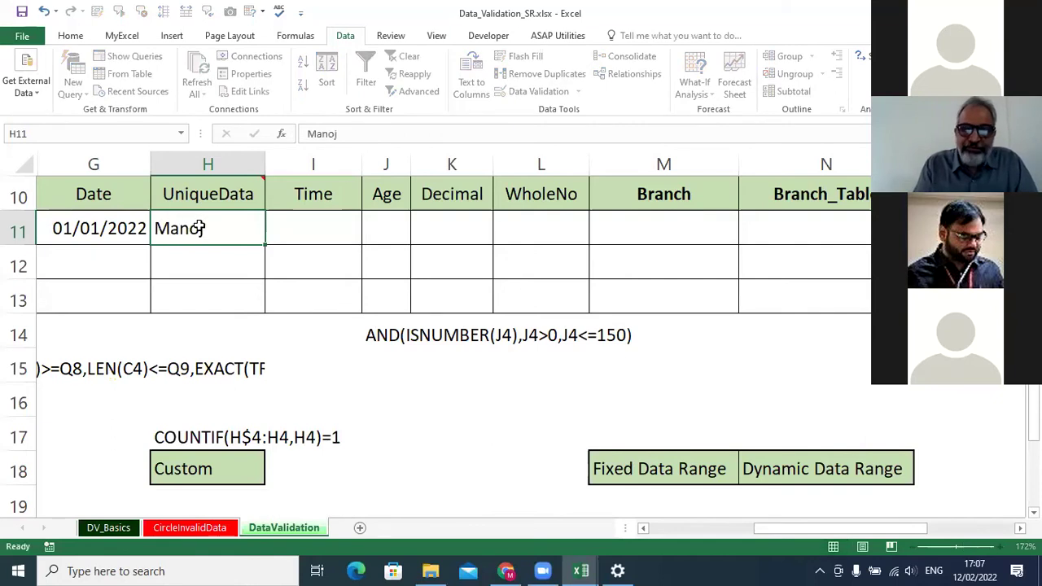
key(Return)
text(Manoj)
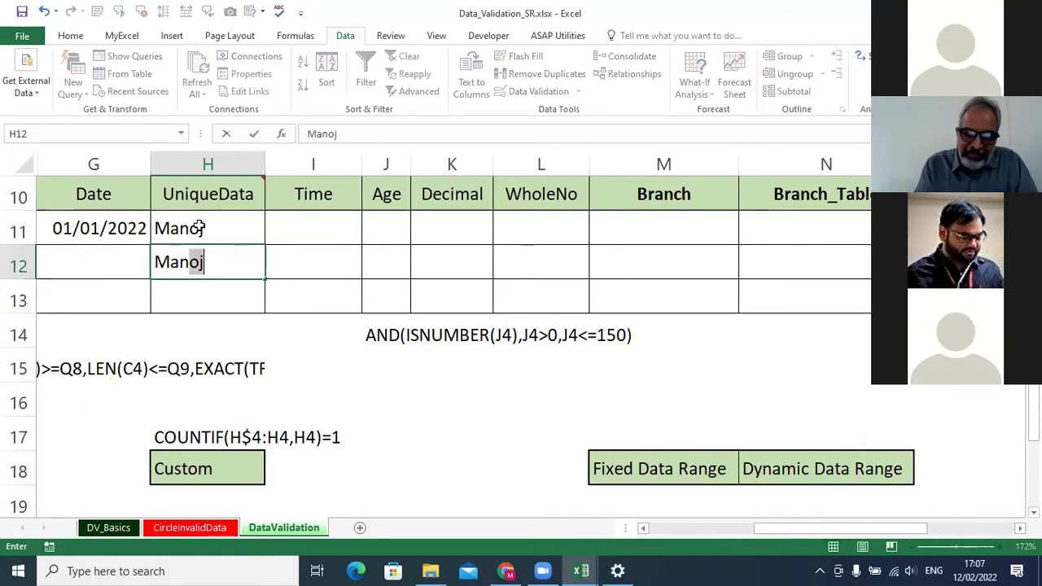
key(Return)
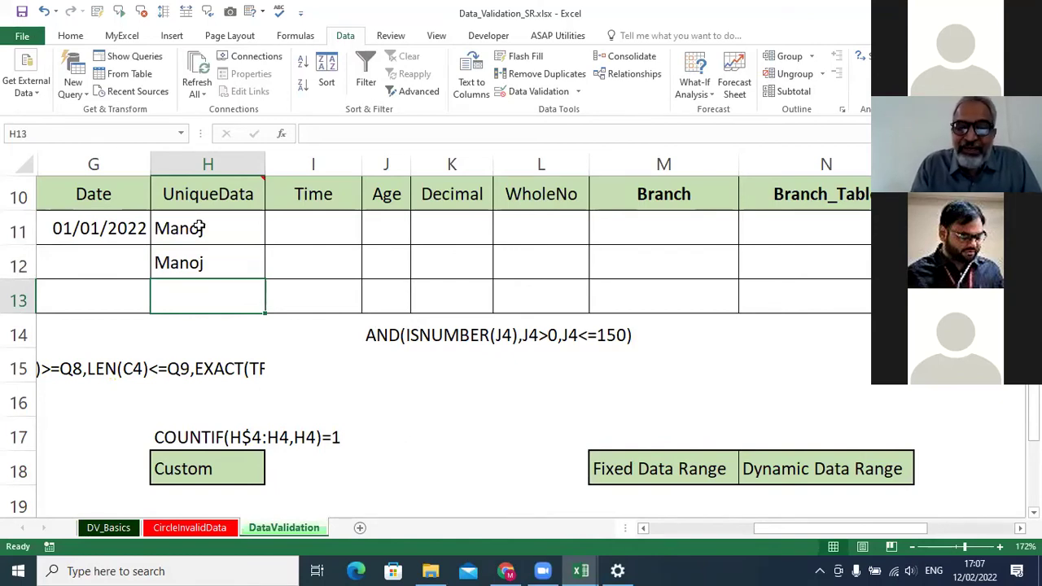
drag(200, 228, 203, 297)
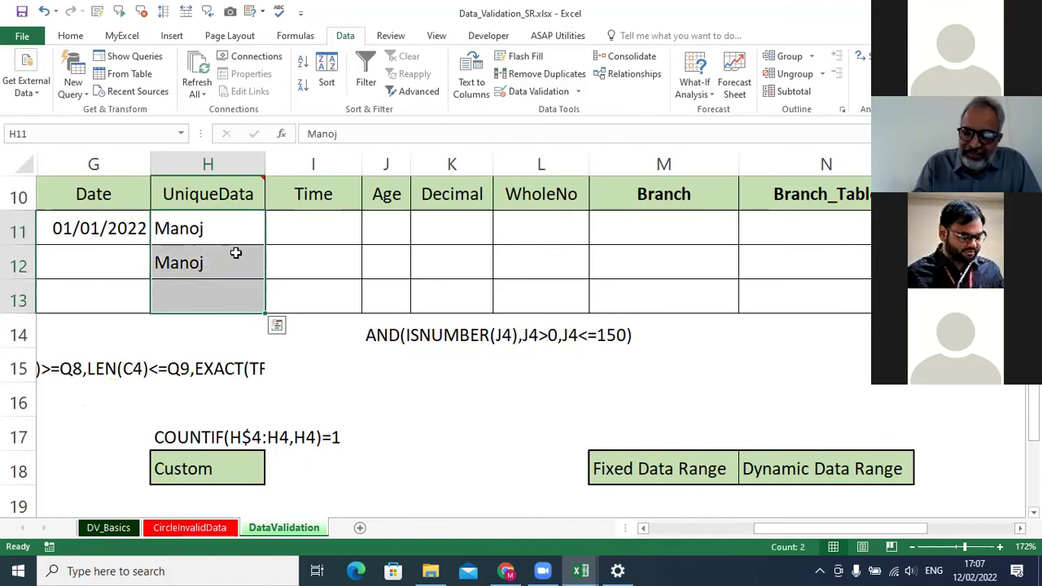
key(Delete)
Set the validation for H11:H13 to allow Custom formulas.
click(552, 91)
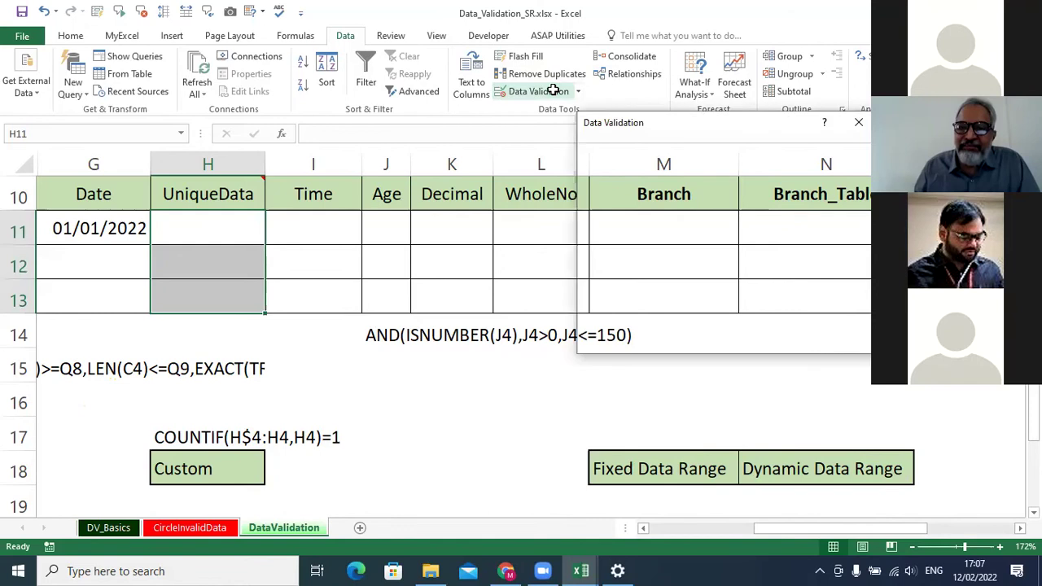
click(633, 200)
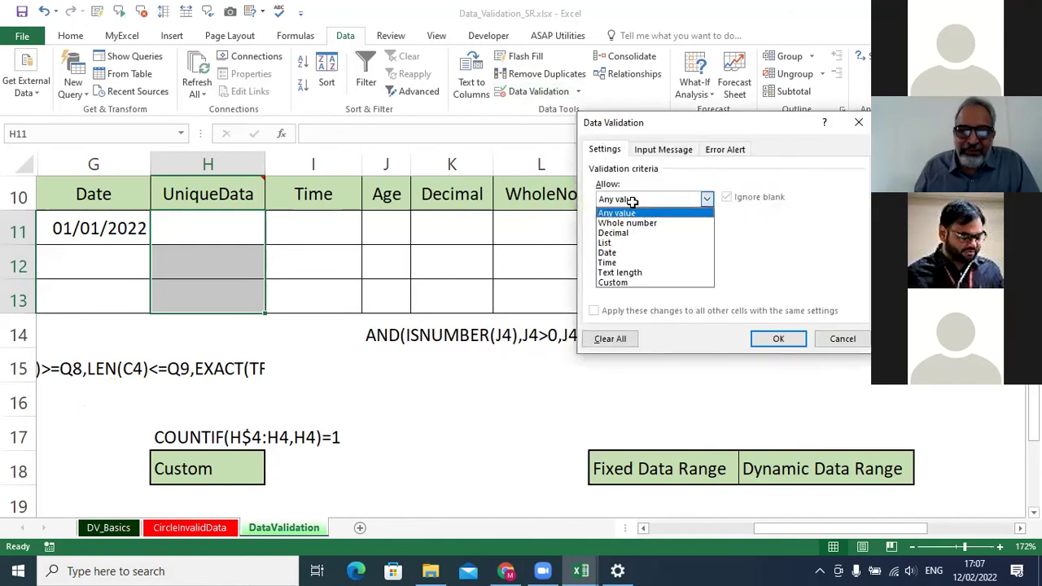
click(619, 283)
Enter the rule =countif(H$11:H11,H11)=1 and apply it.
click(619, 261)
text(=countif(H11)
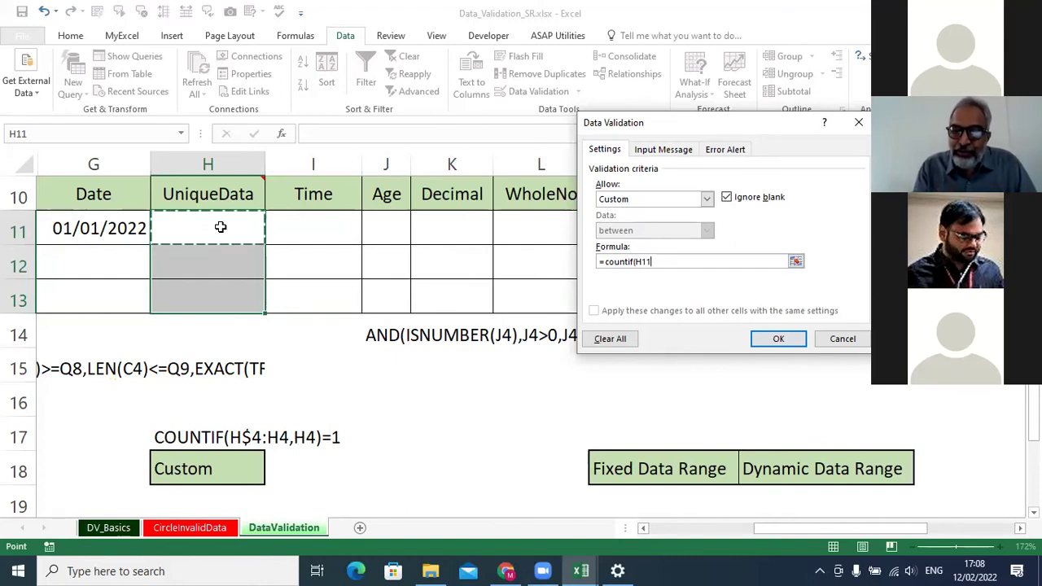
key(F4)
key(F4)
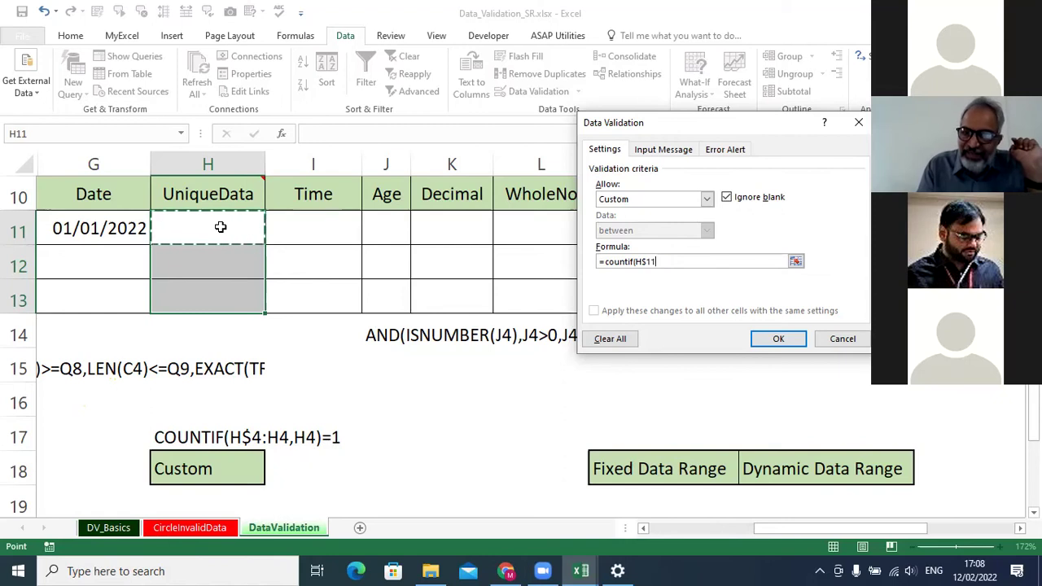
text(:)
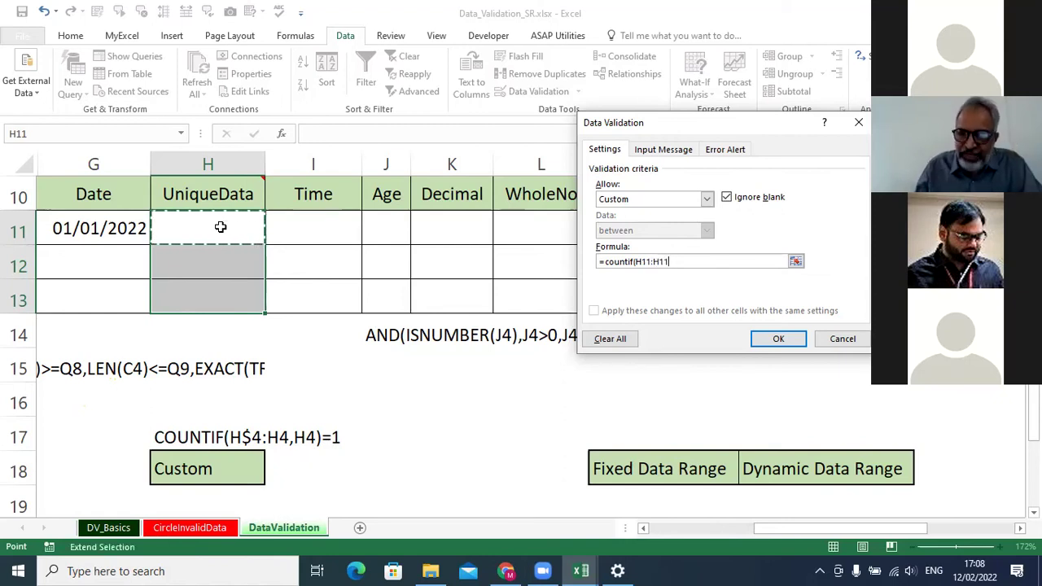
click(641, 262)
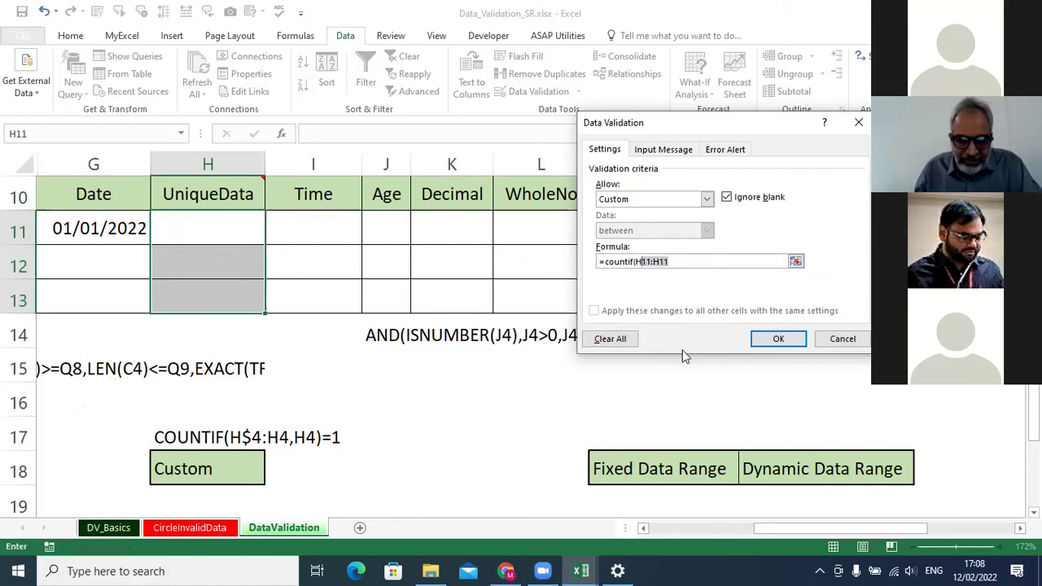
click(642, 261)
key(F4)
key(F4)
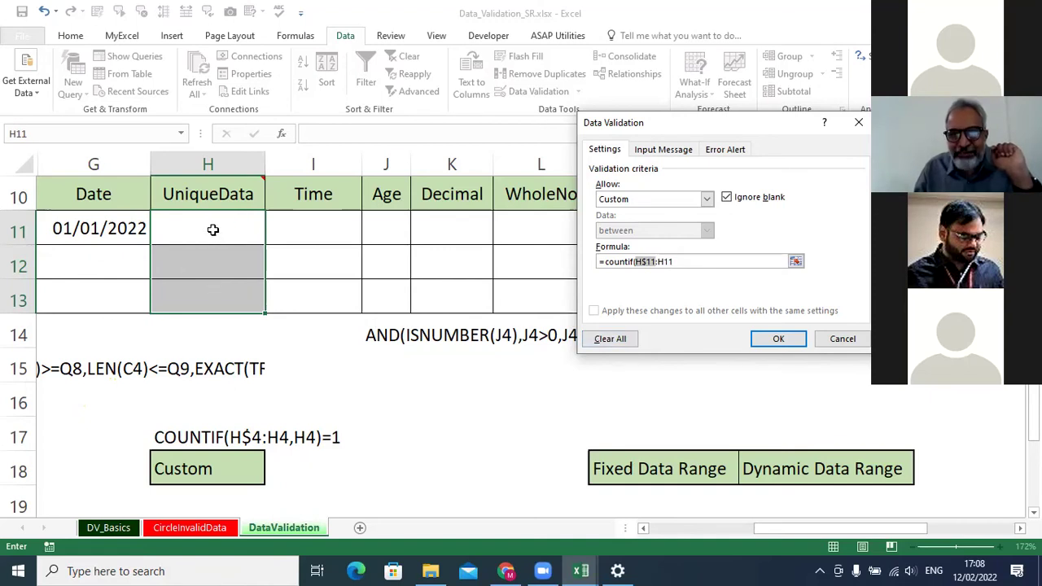
click(681, 261)
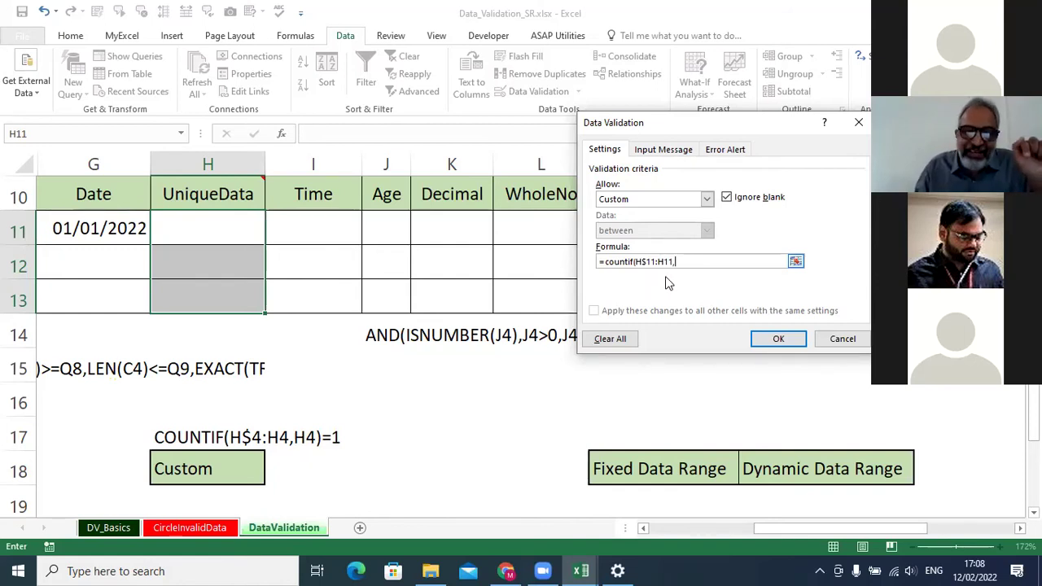
click(228, 225)
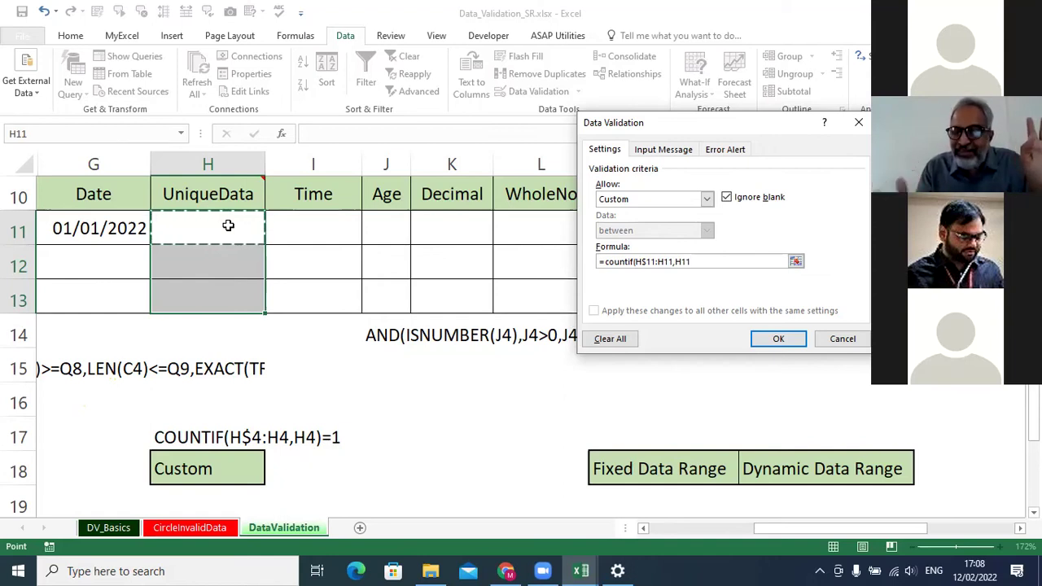
text())
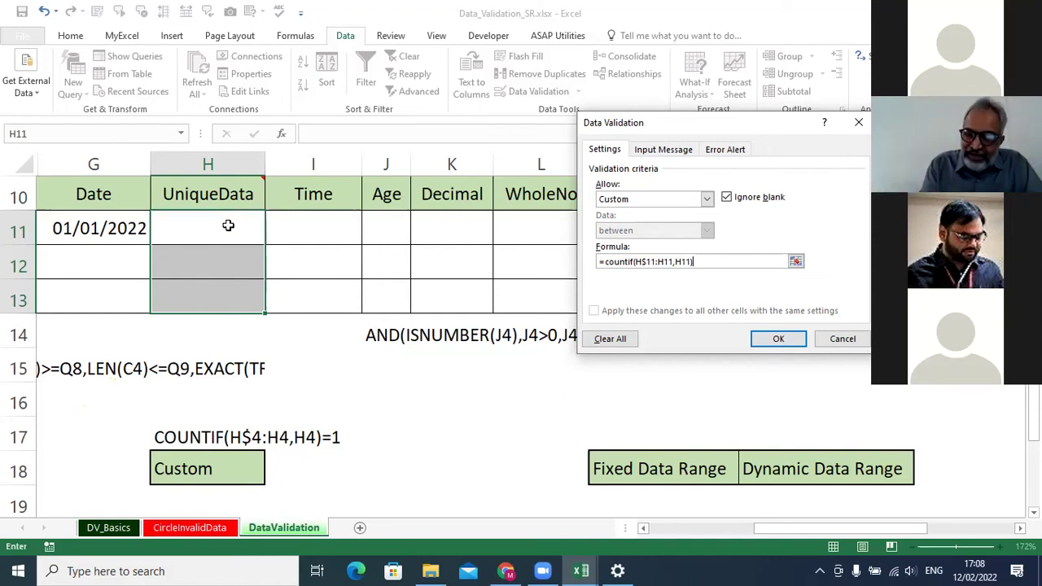
text(=1)
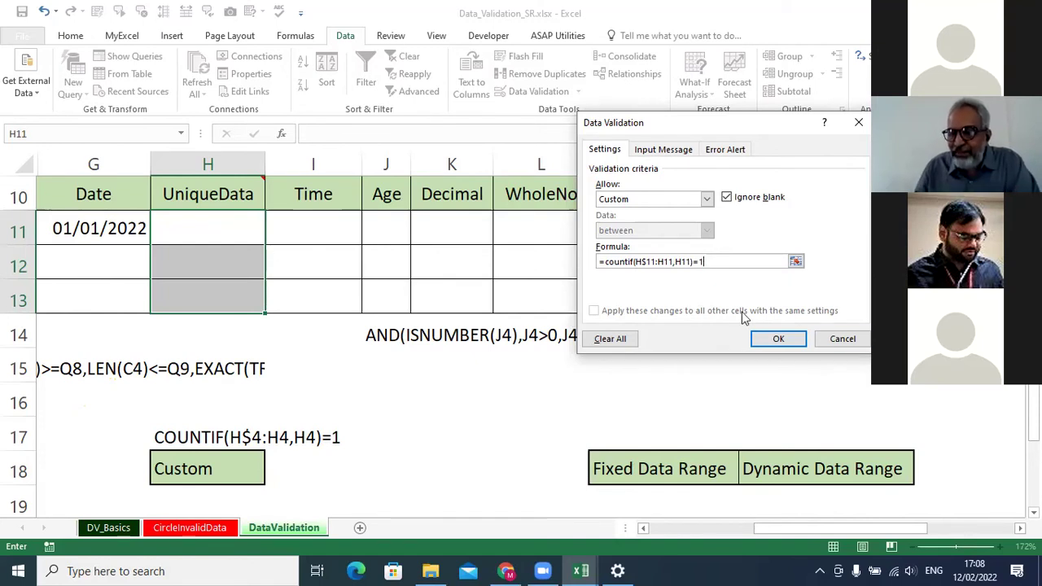
click(786, 342)
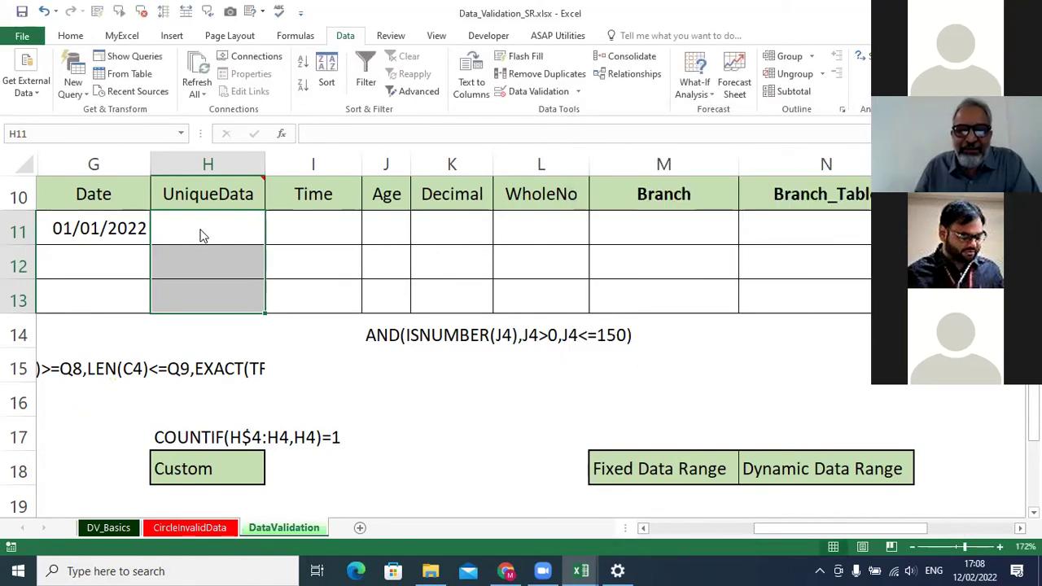
click(201, 234)
Enter a name in H11, then see the same name rejected in H12 and cancel it.
text(manoj)
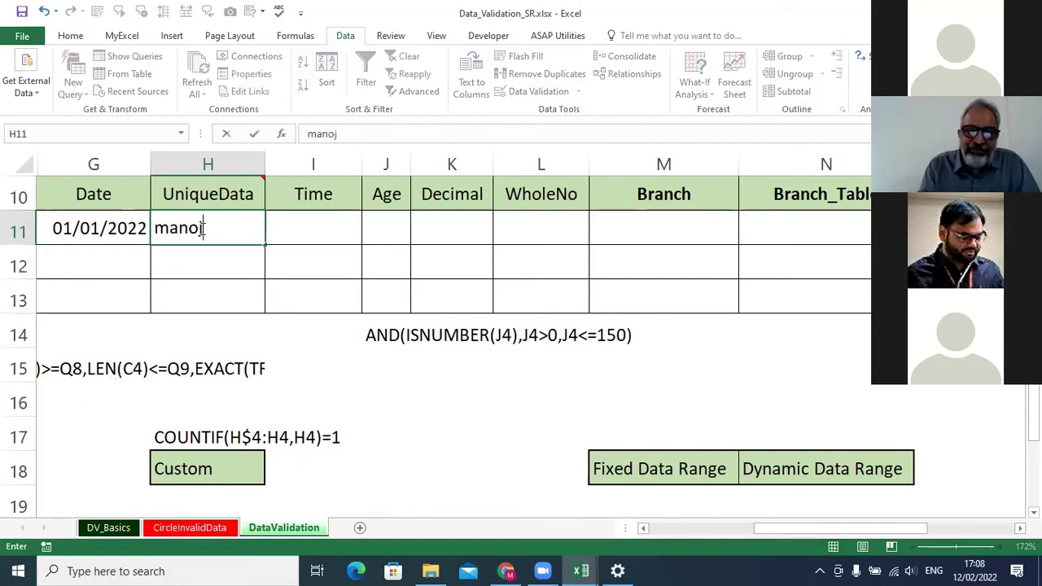
key(Return)
text(manoj)
key(Return)
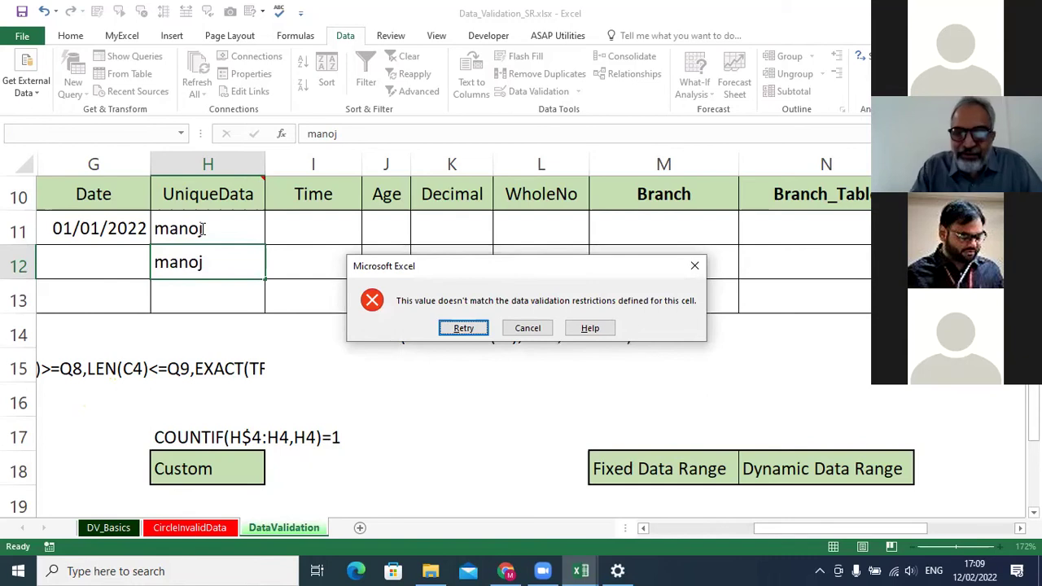
click(528, 328)
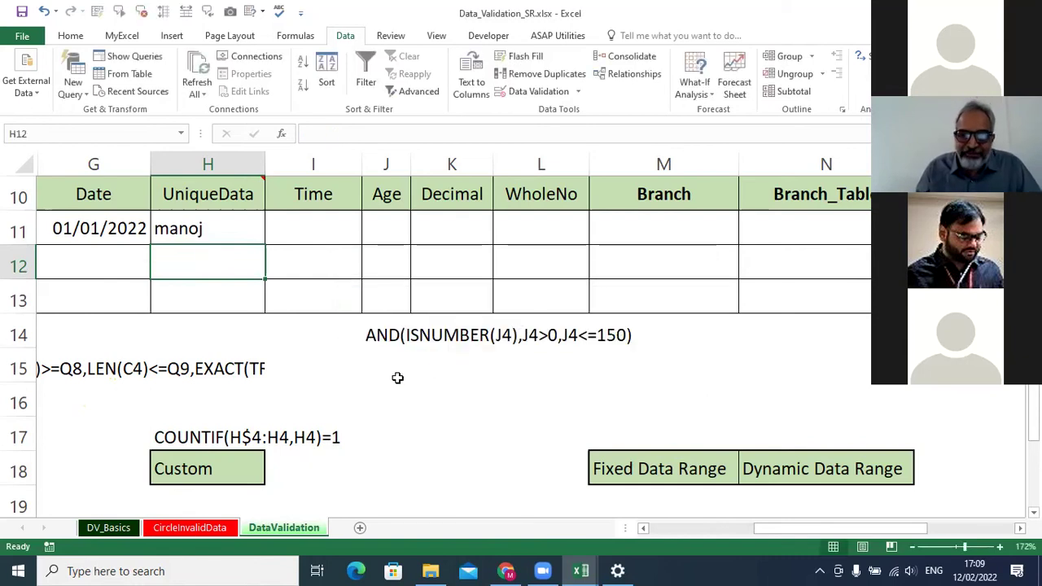
Enter =COUNTIF(H$11:H13,H11) in I16, which returns 1.
click(332, 398)
text(=countif)
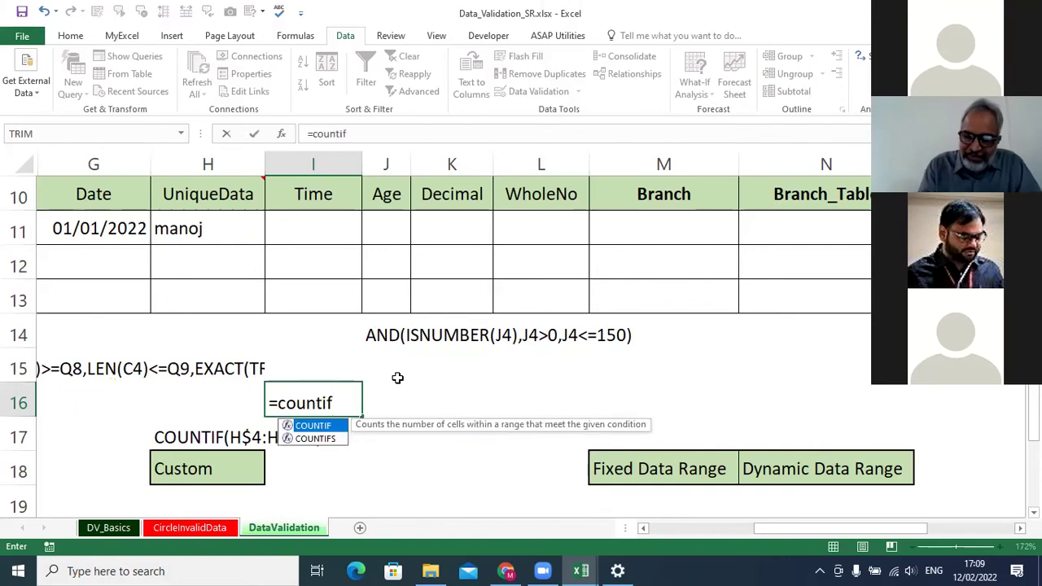
text(()
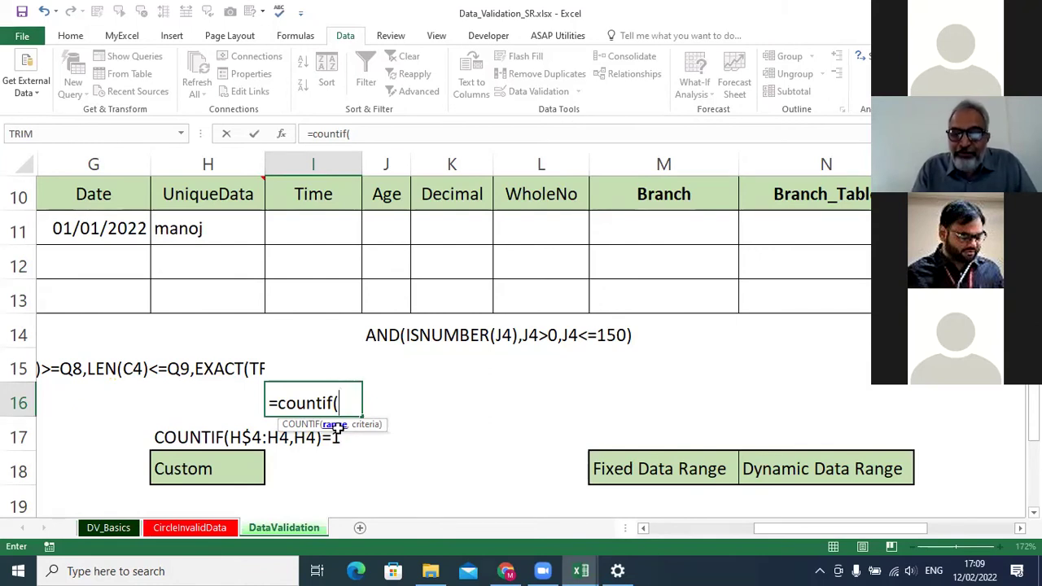
key(BackSpace)
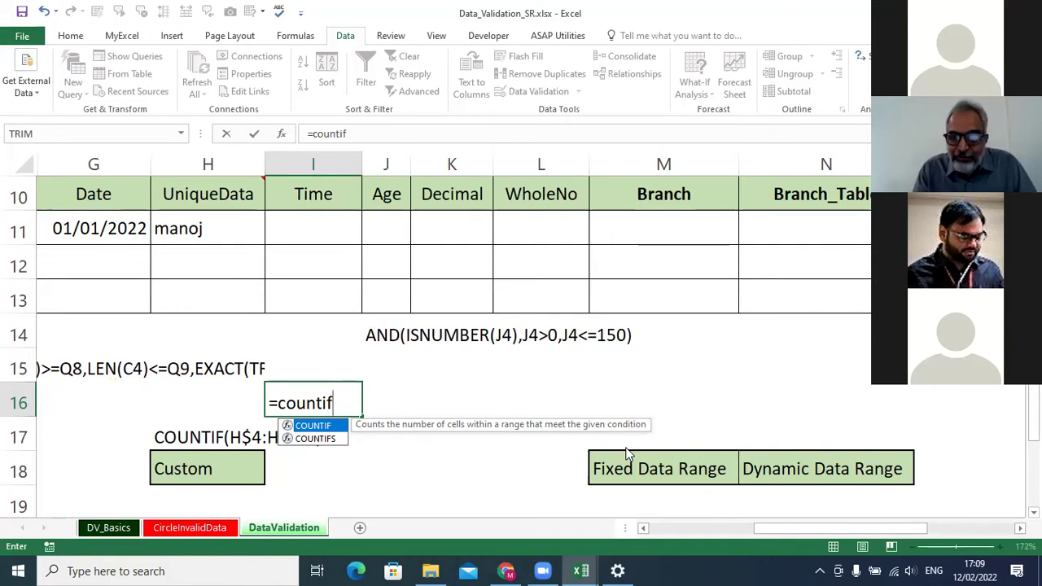
key(Tab)
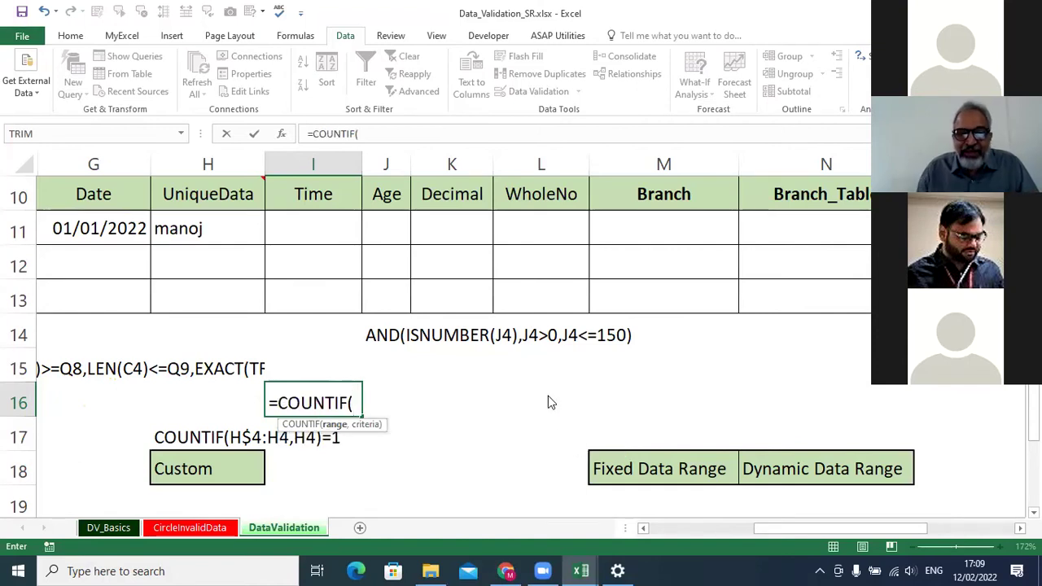
drag(236, 238, 213, 299)
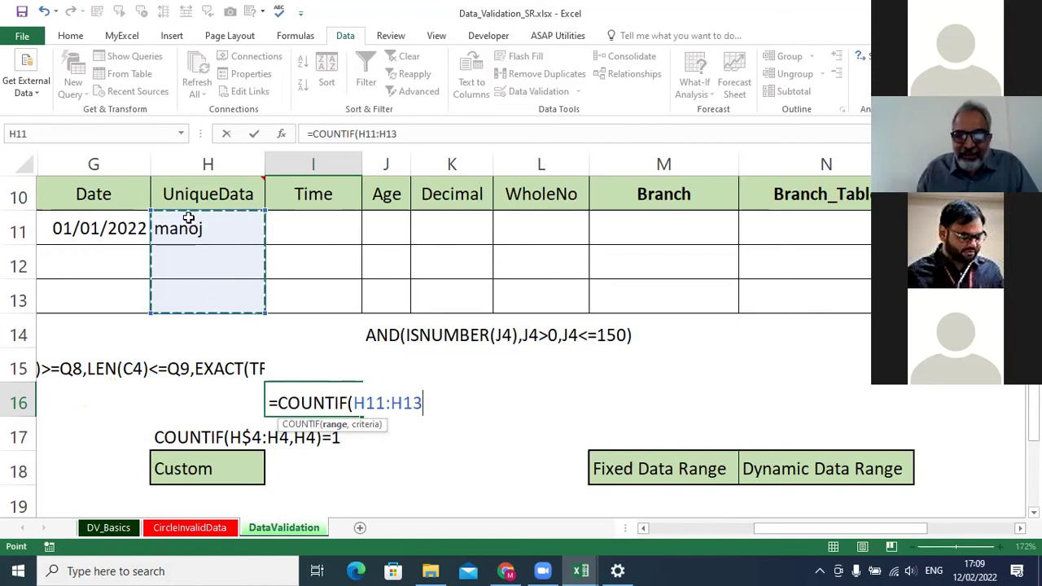
click(346, 405)
key(F4)
key(F4)
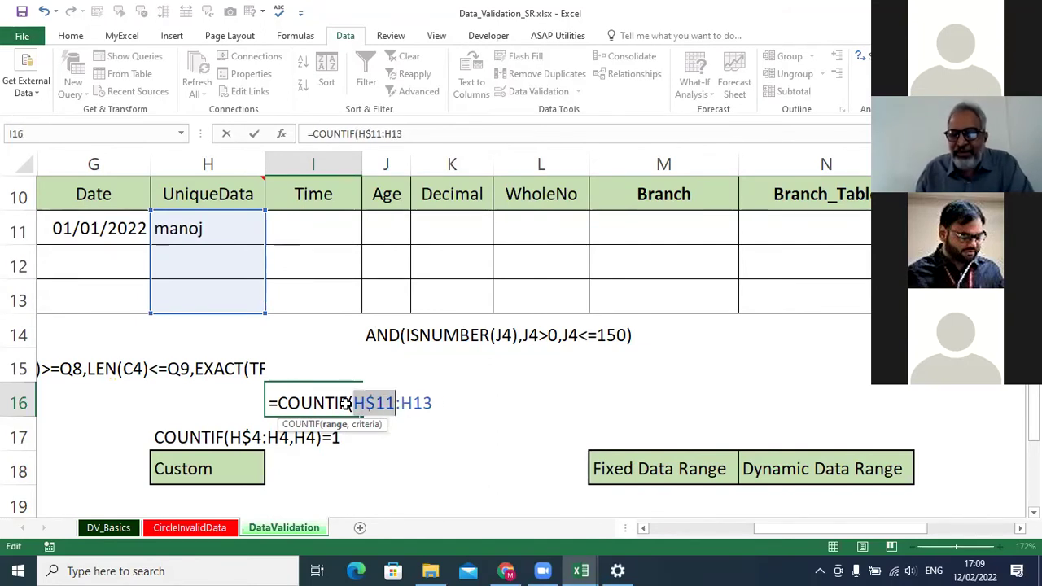
key(End)
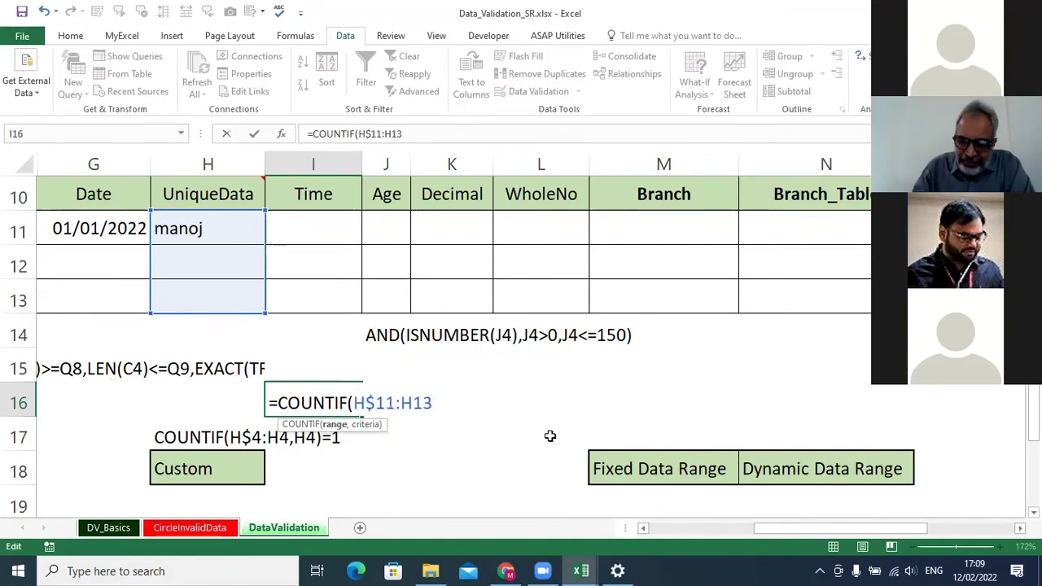
text(,)
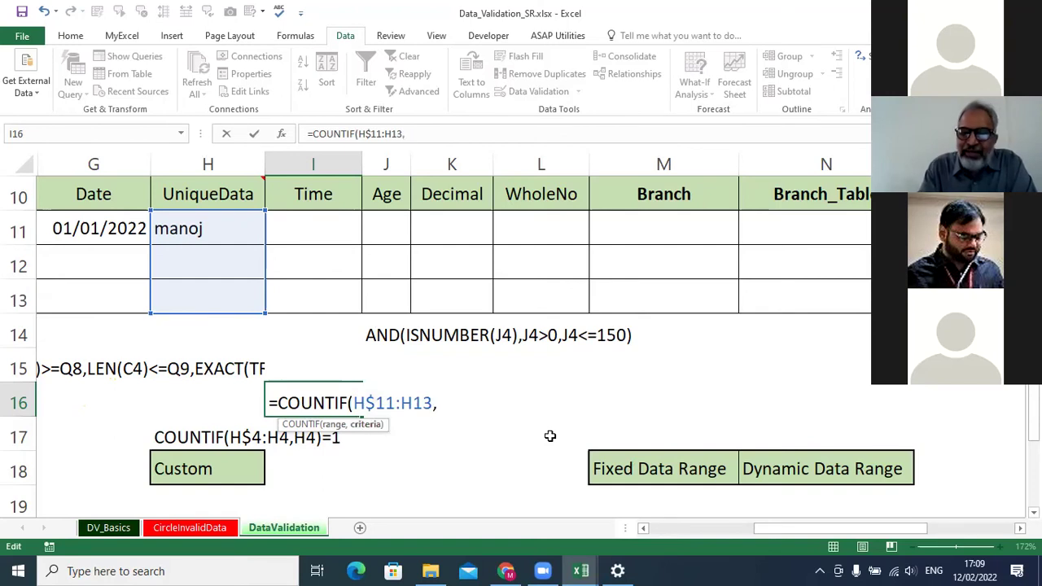
click(220, 225)
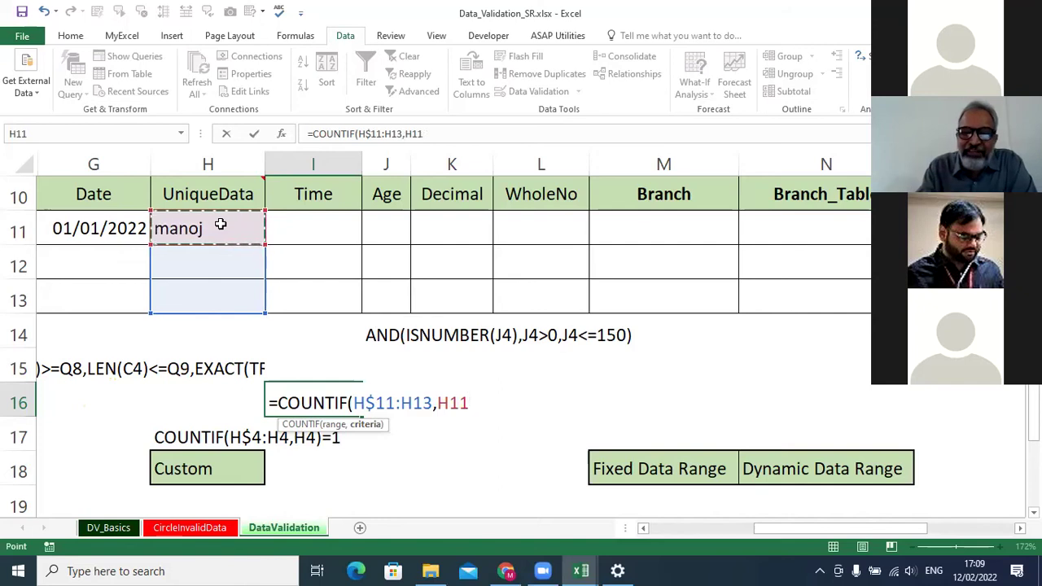
text())
key(Return)
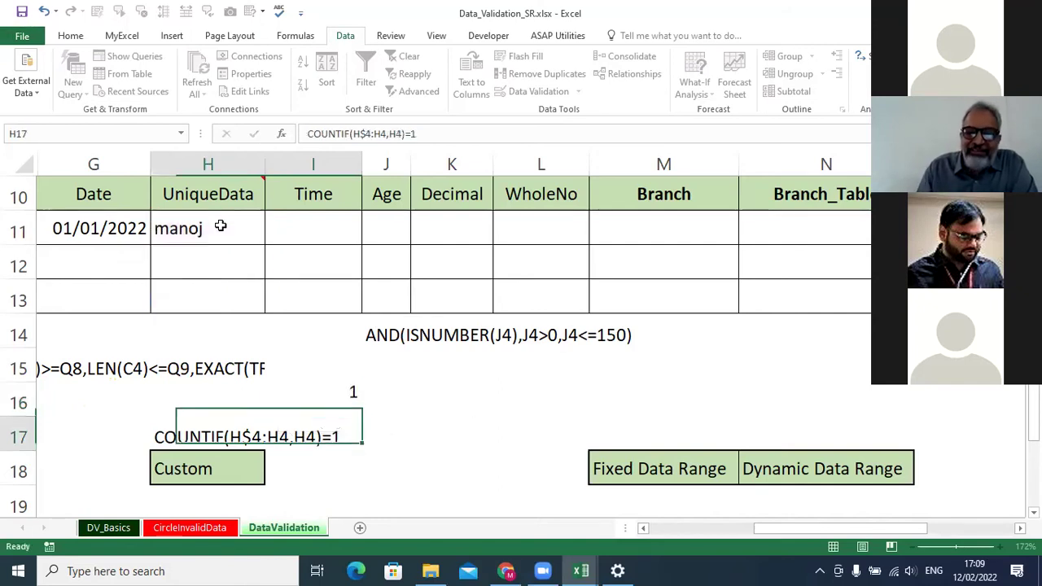
click(344, 397)
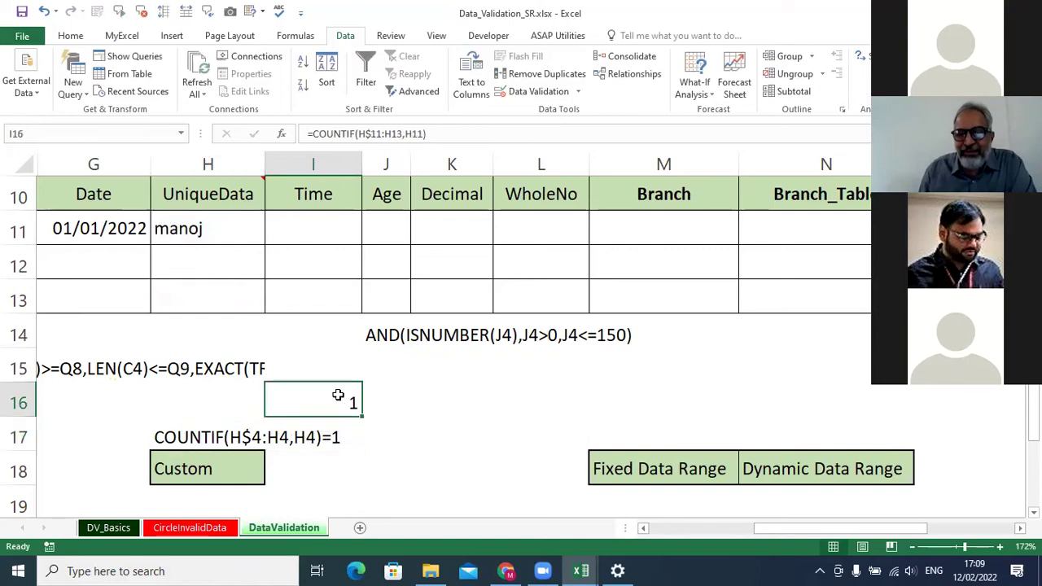
click(223, 255)
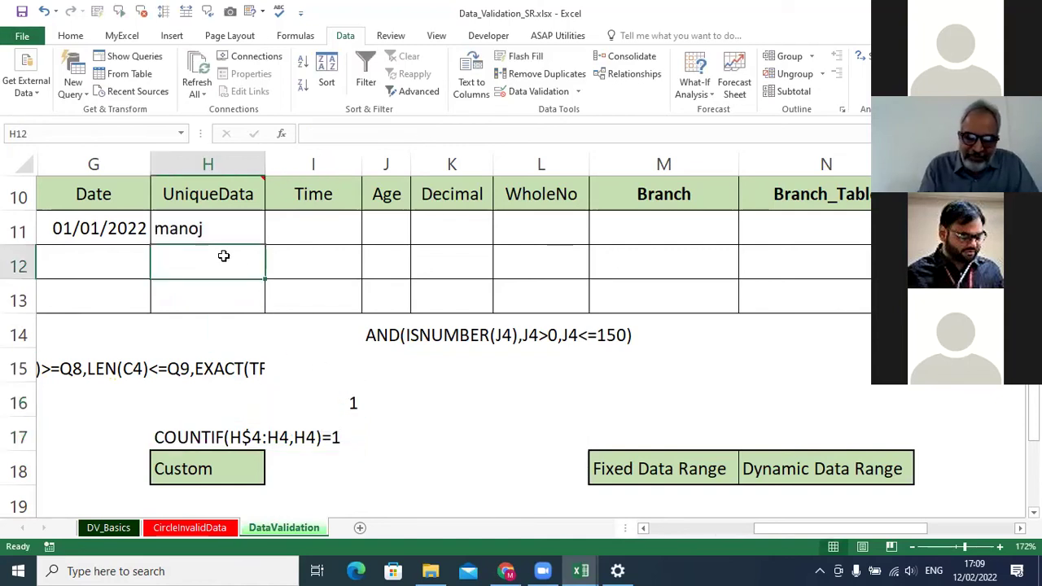
Retry the duplicate name in H12 and cancel the rejection.
text(manoj)
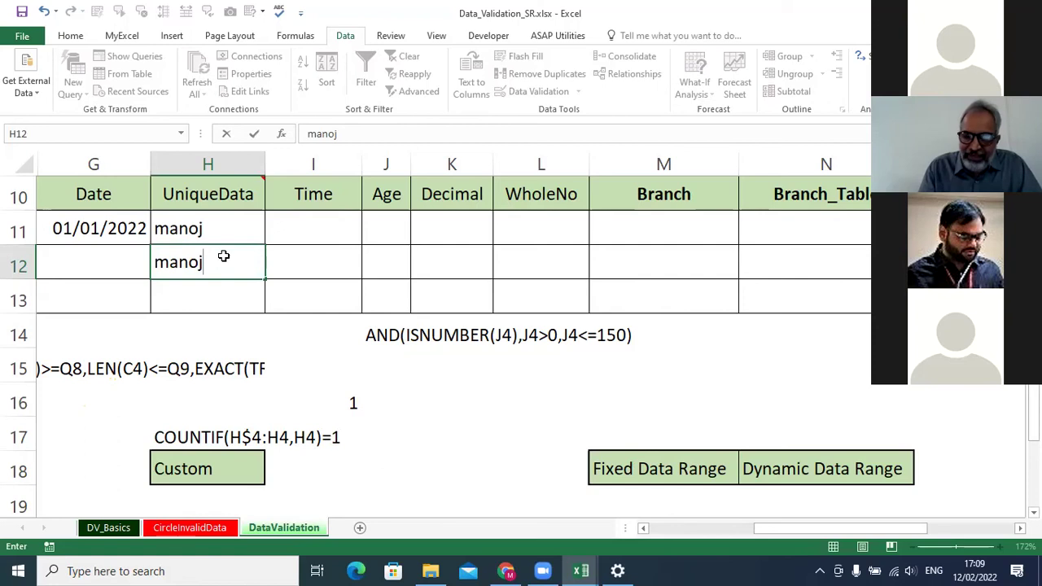
key(Return)
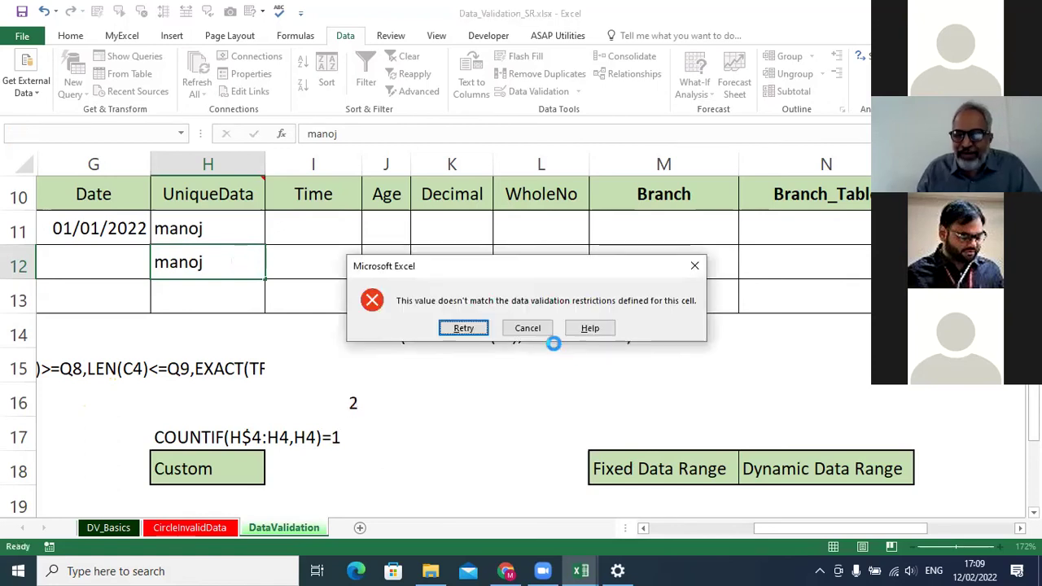
click(528, 328)
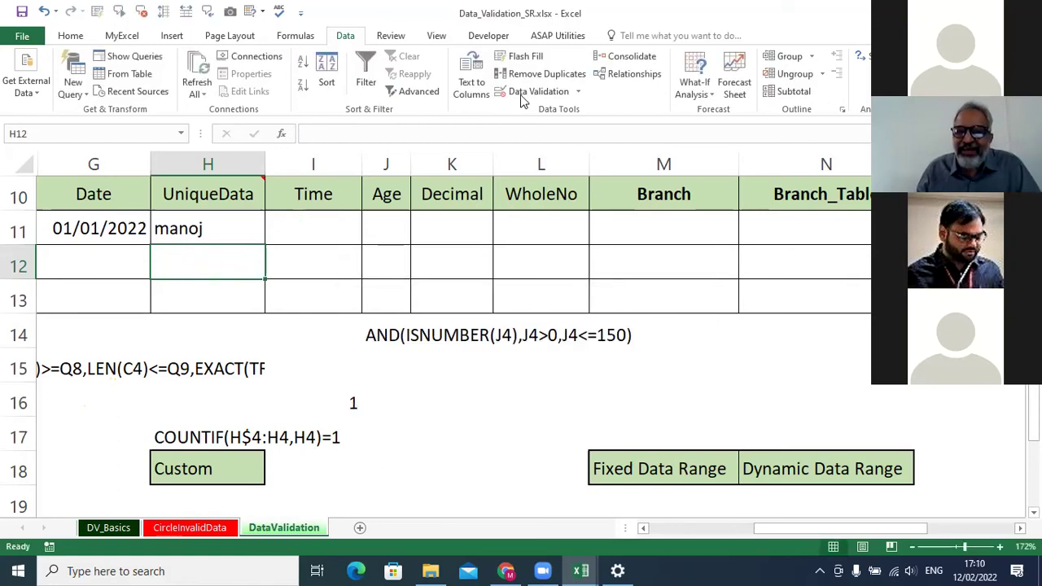
Change H12's validation error alert style to Information.
click(534, 91)
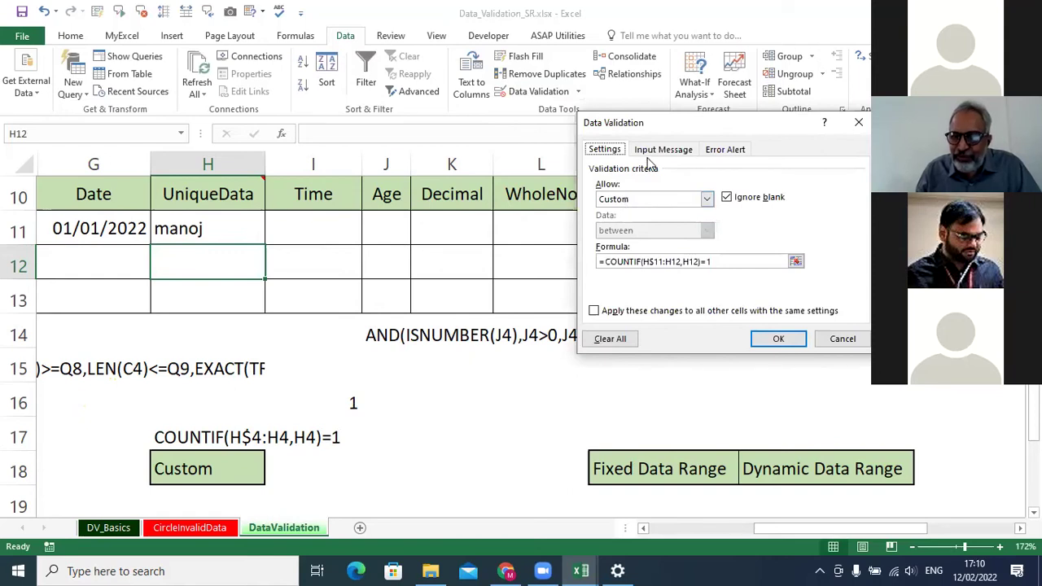
click(725, 149)
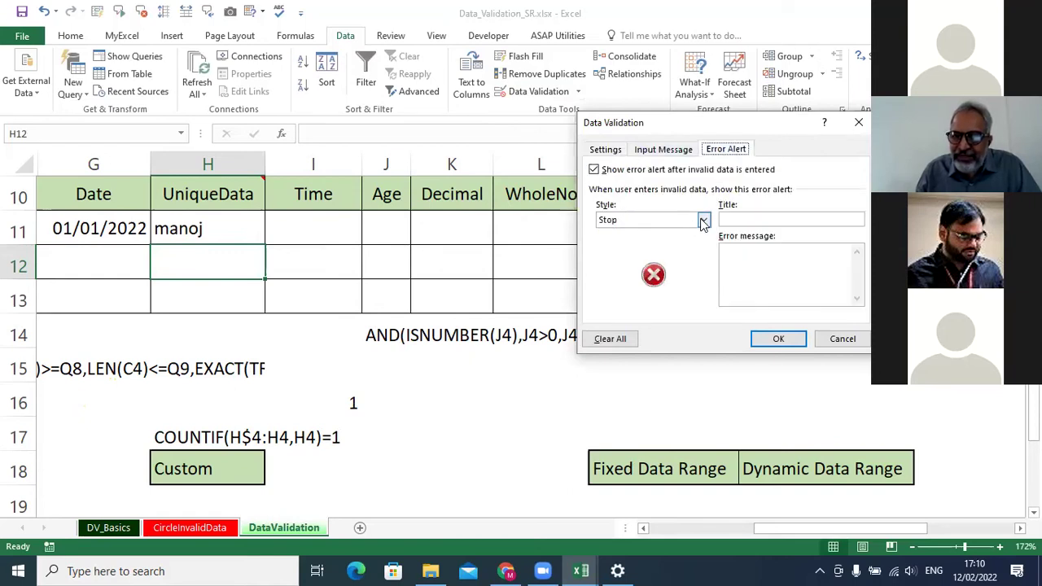
click(703, 220)
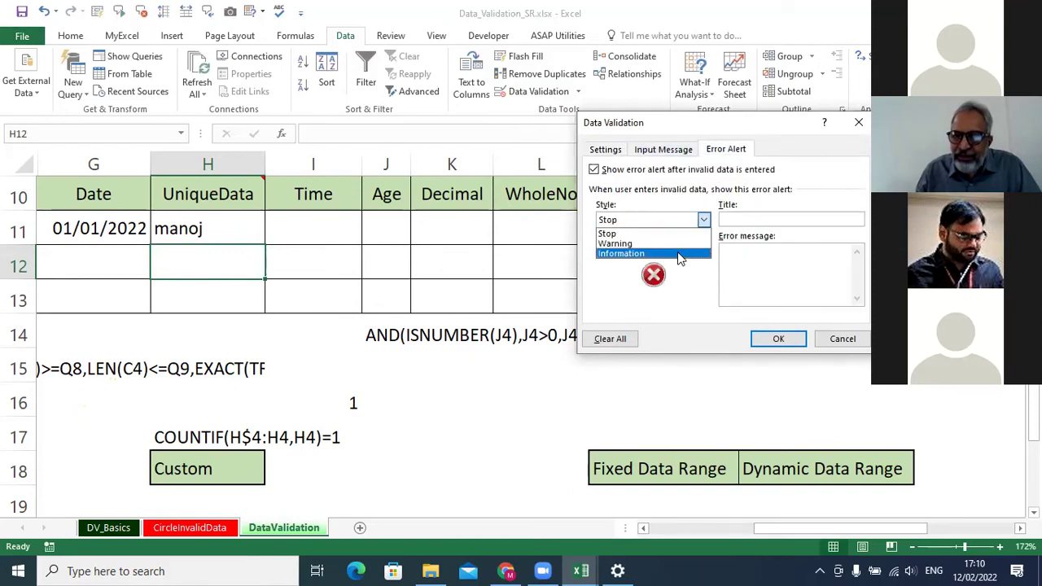
click(770, 342)
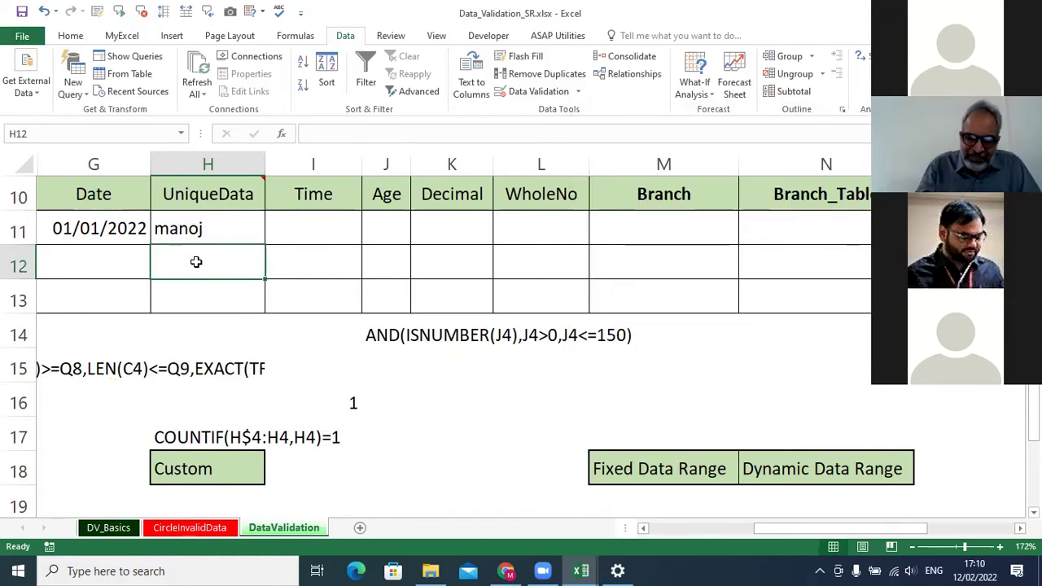
Enter the duplicate name in H12 again and discard it at the alert.
text(man)
key(BackSpace)
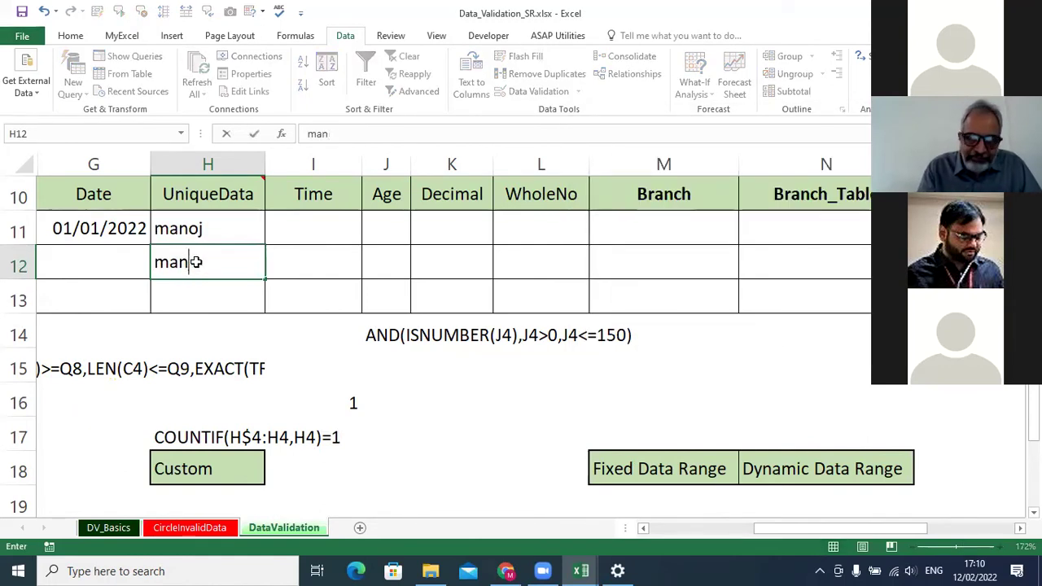
text(oj)
key(Return)
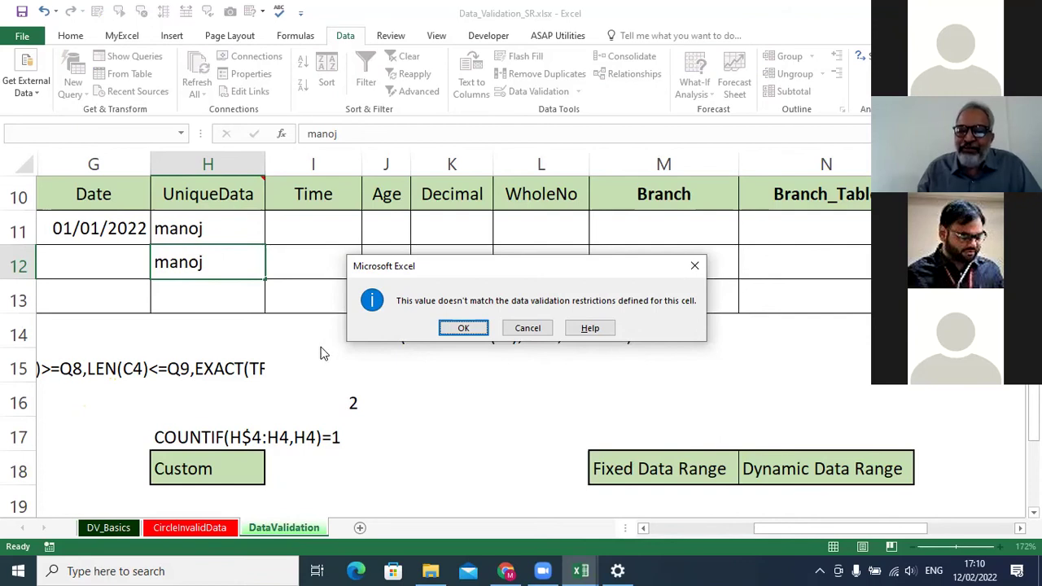
click(526, 329)
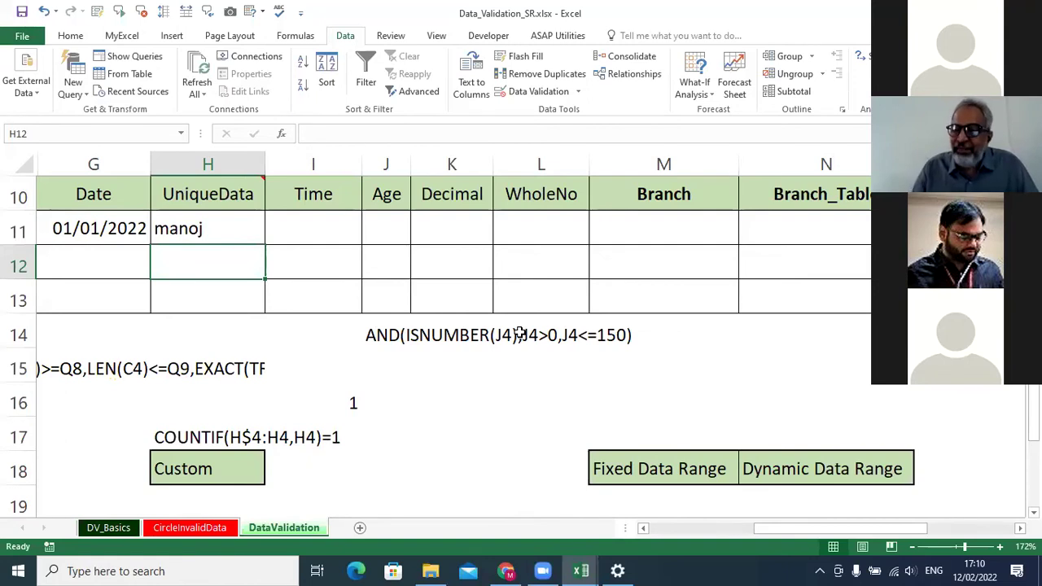
Move to the first Time cell I11.
mouse_move(244, 179)
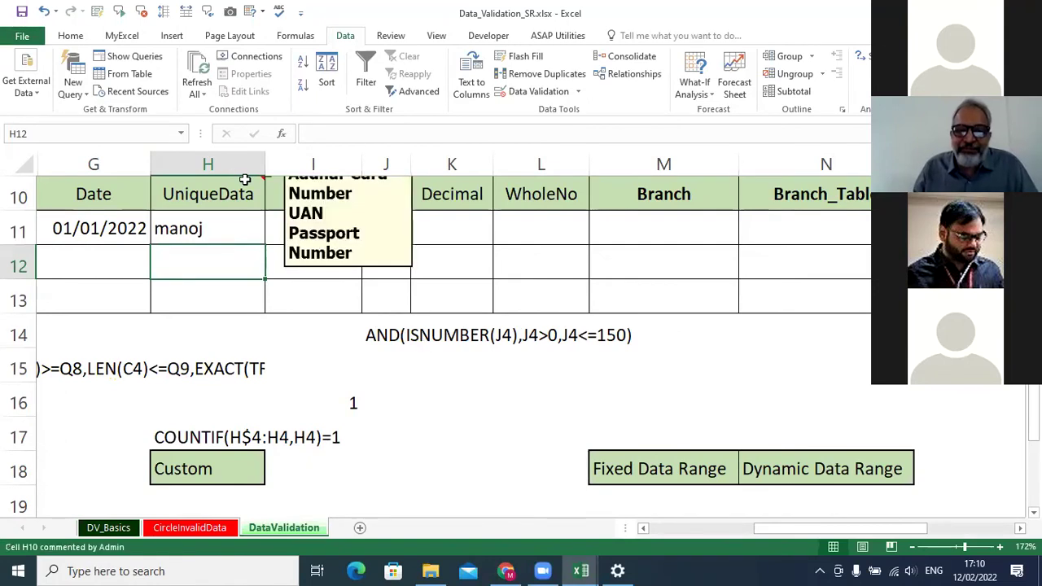
scroll(244, 179, up, 2)
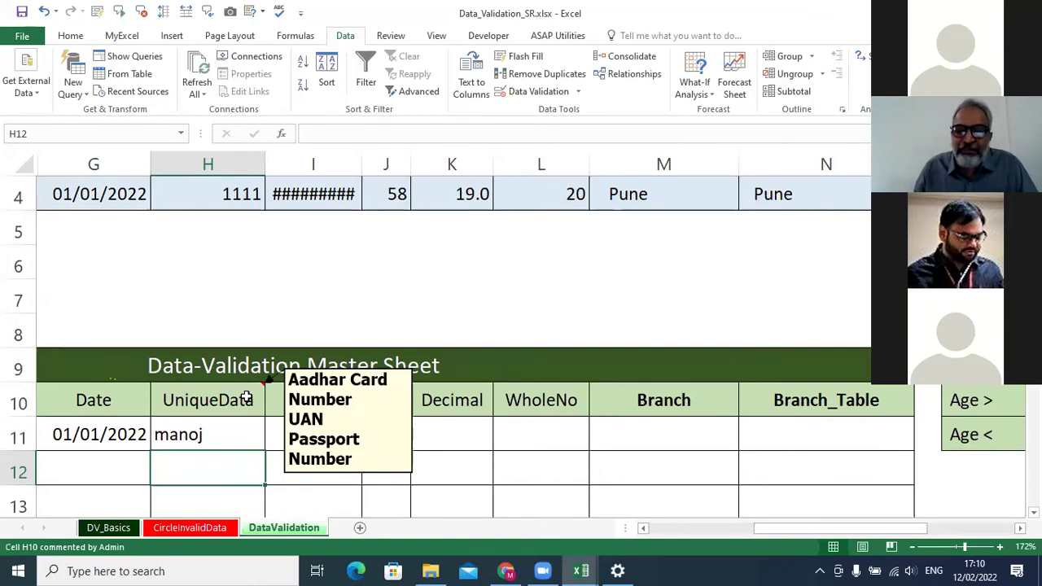
scroll(246, 396, down, 1)
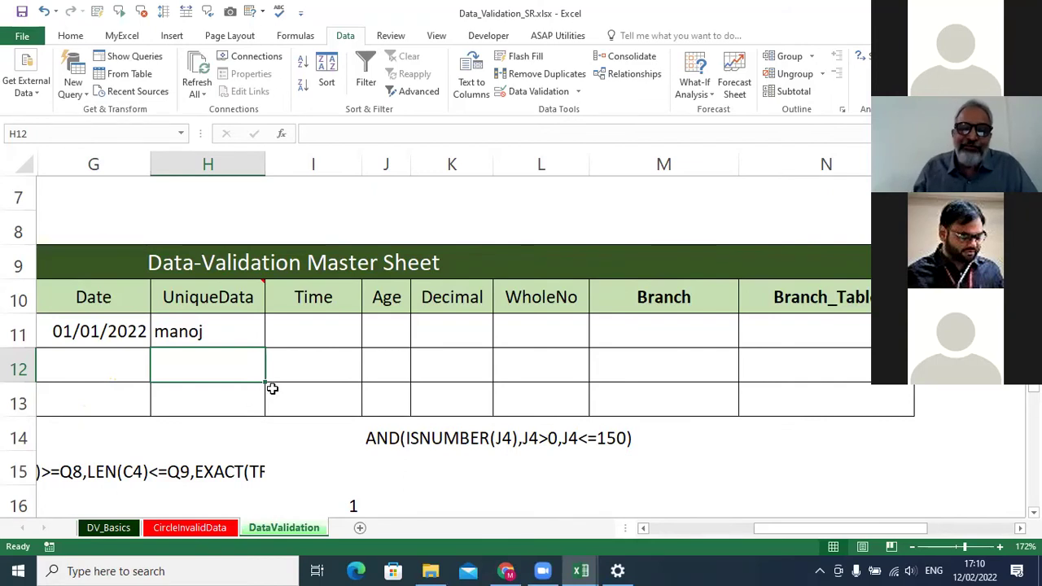
key(Up)
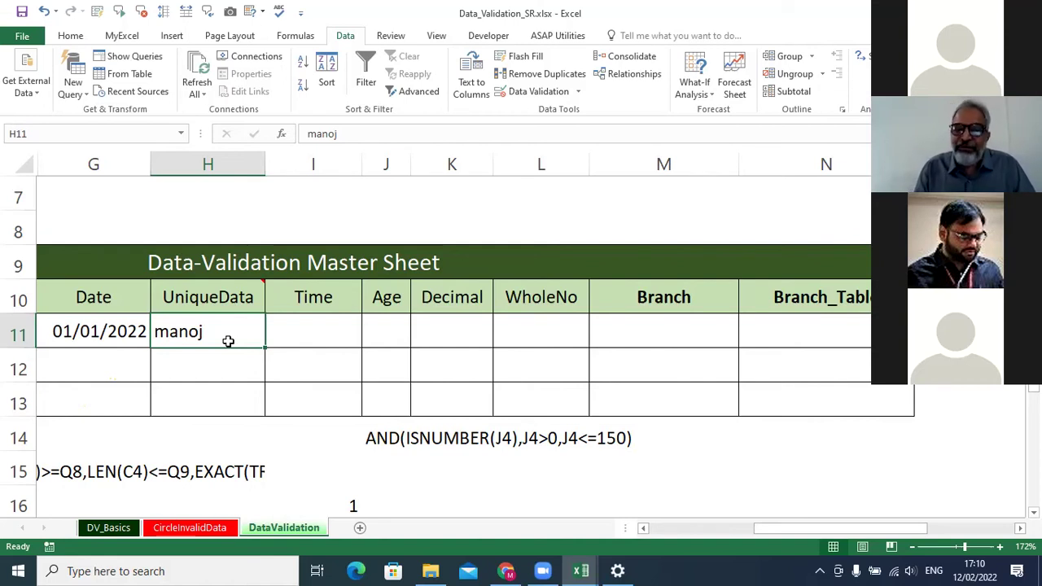
click(305, 334)
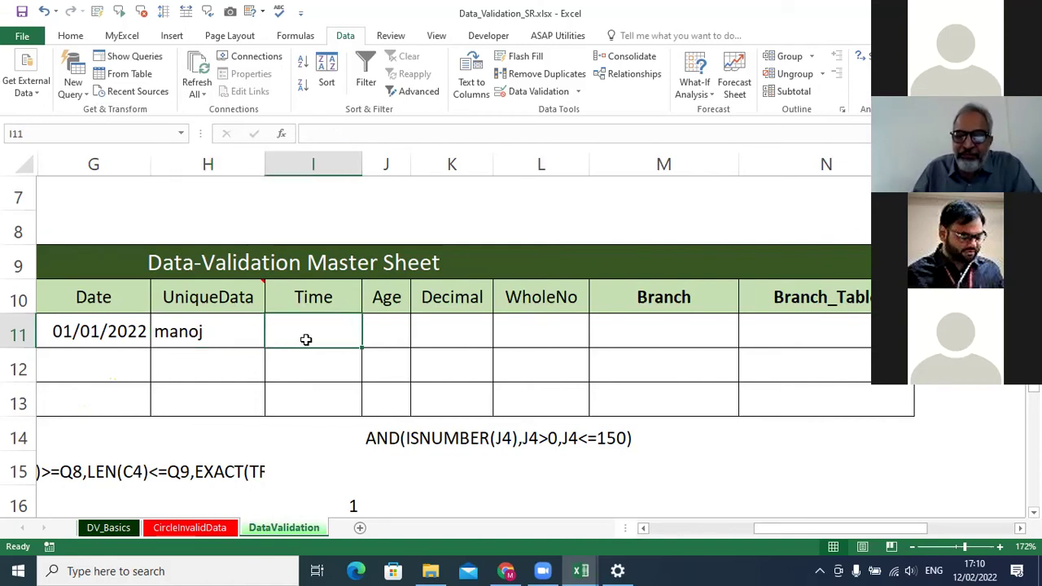
scroll(304, 337, down, 1)
Select I11:I13 and allow only Time values between 09:00:00 and 17:00.
shift+click(304, 295)
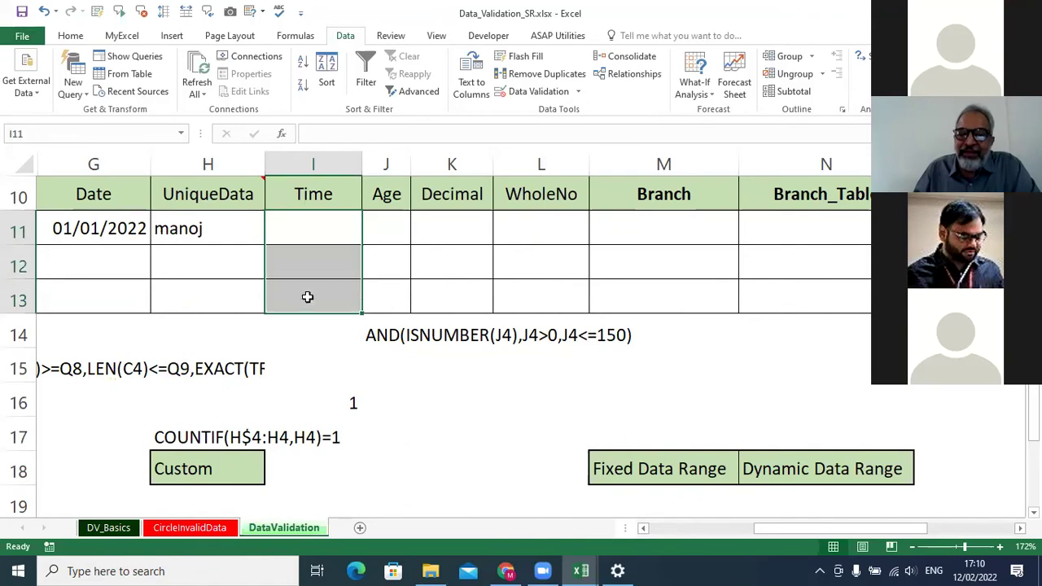
click(530, 92)
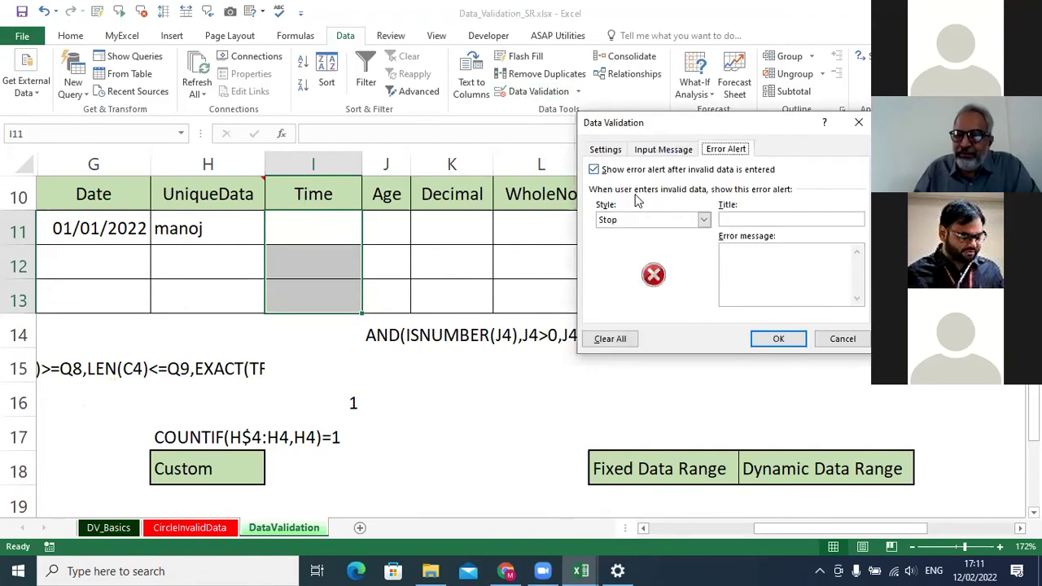
click(609, 149)
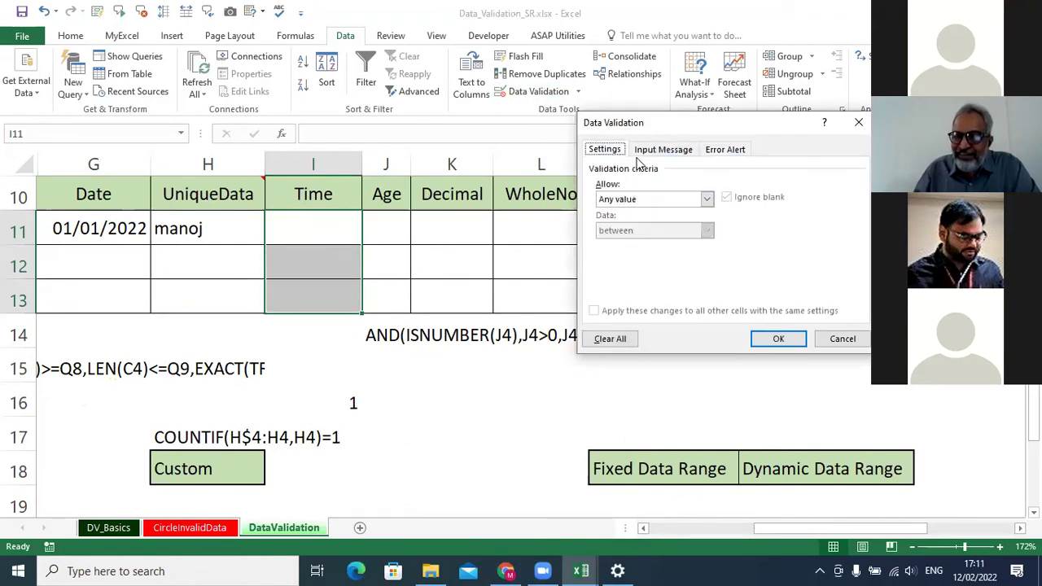
click(706, 198)
click(696, 263)
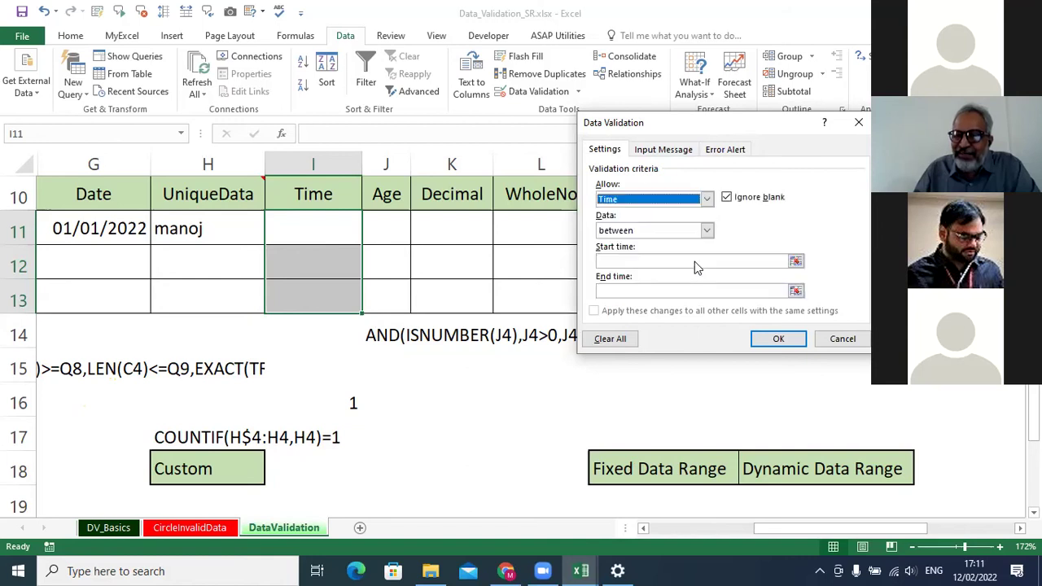
click(639, 272)
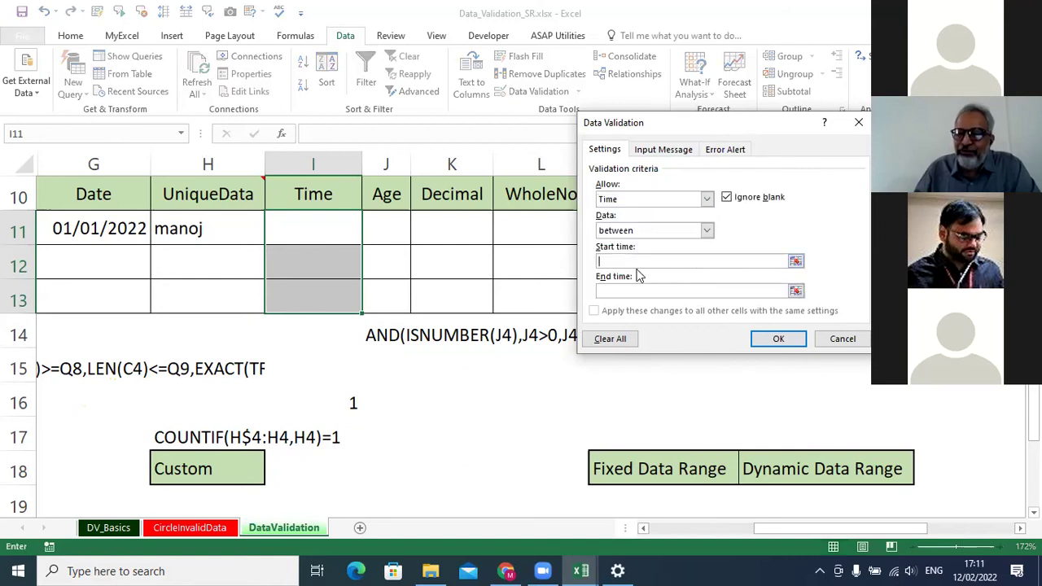
text(09:00:00)
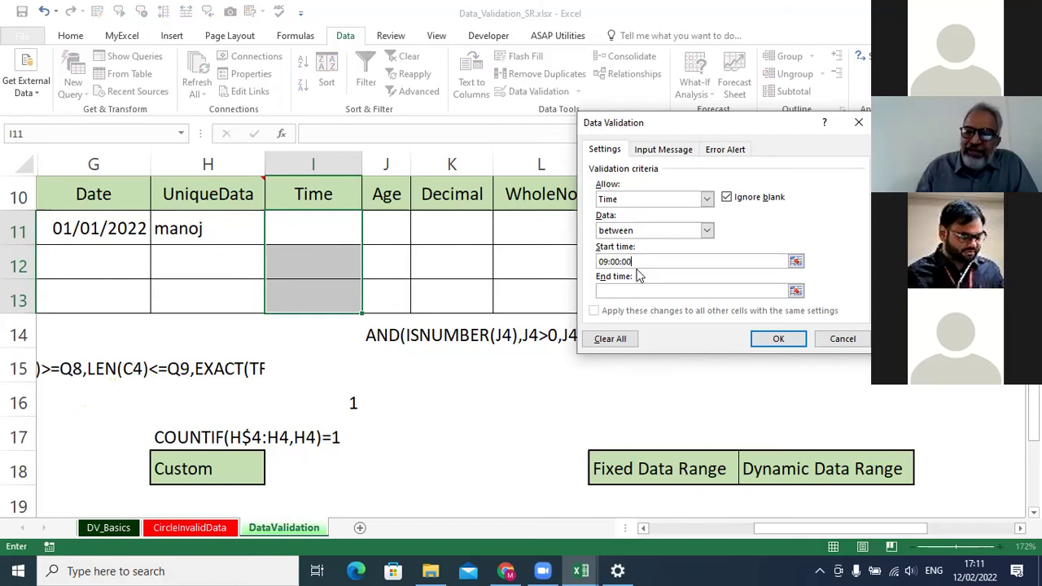
click(606, 290)
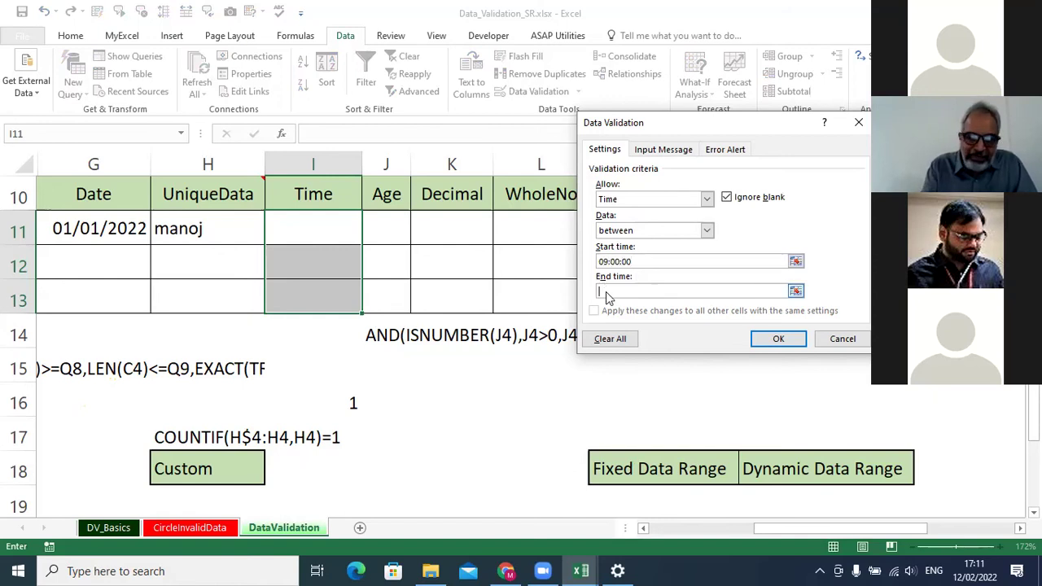
text(17:00:00)
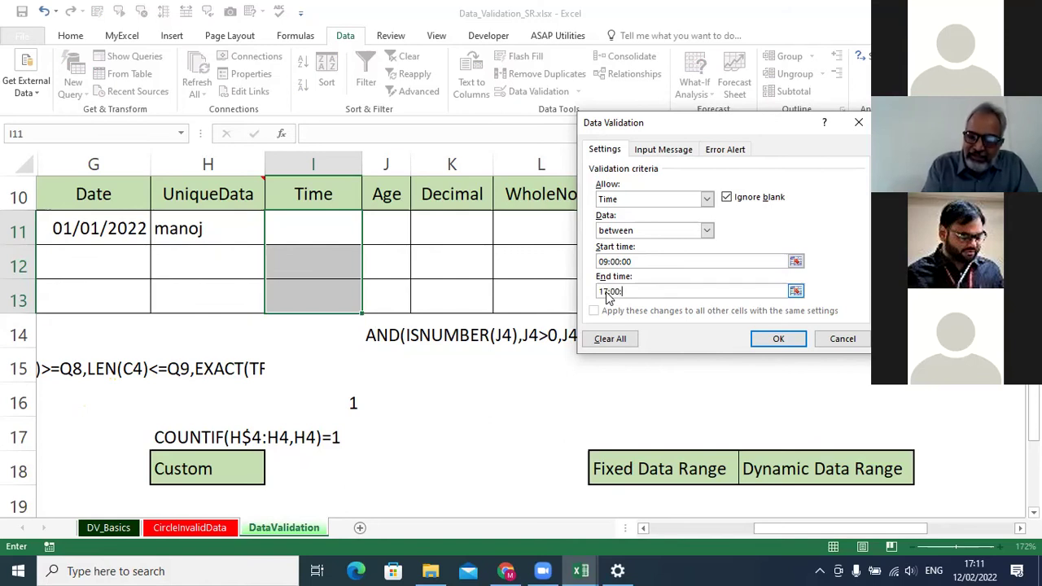
click(780, 339)
click(331, 241)
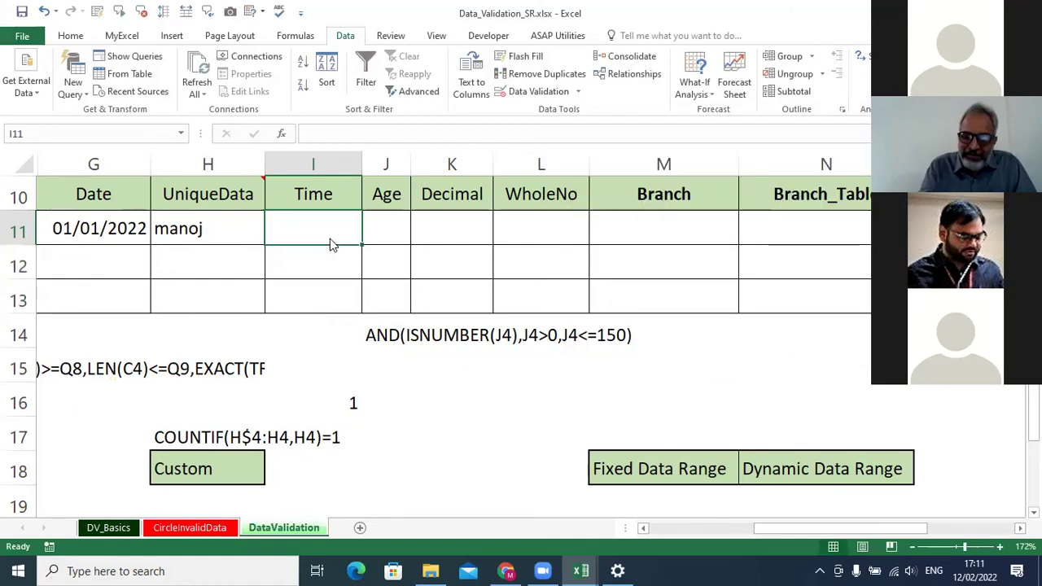
Enter 08:00 in I11, then cancel the error rejecting it as outside 09:00–17:00.
text(08:00)
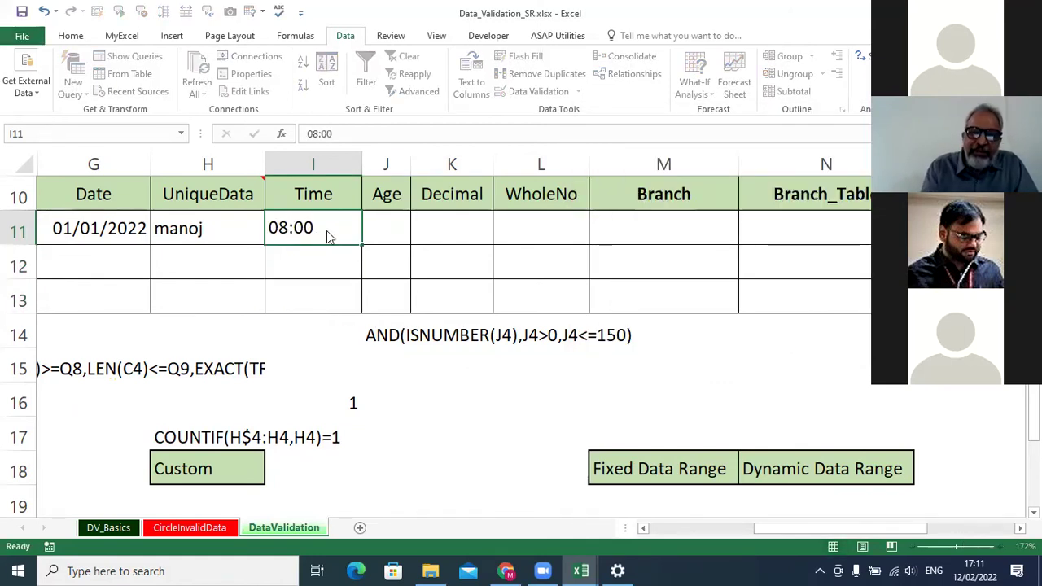
key(Return)
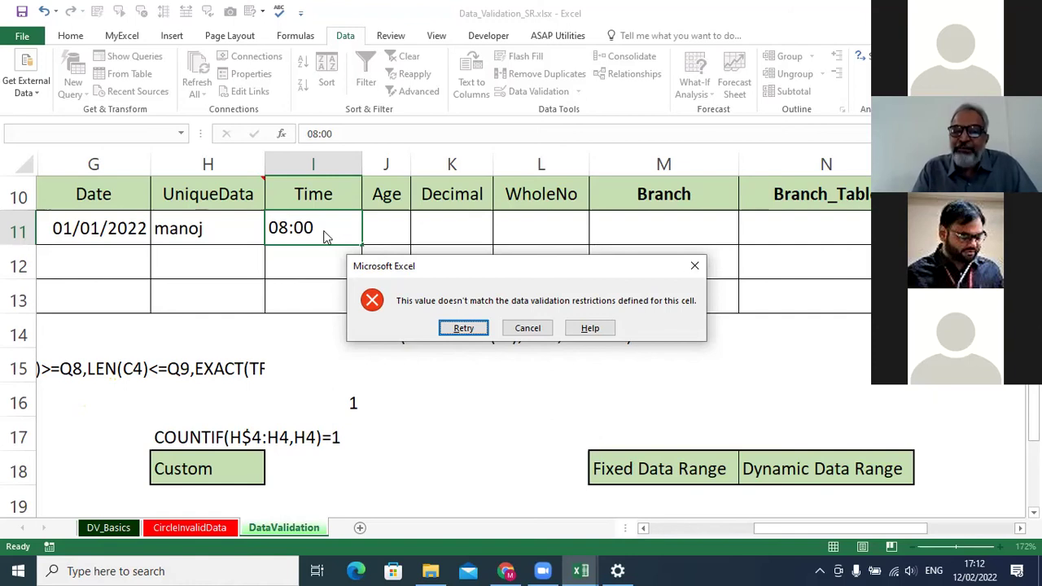
click(528, 327)
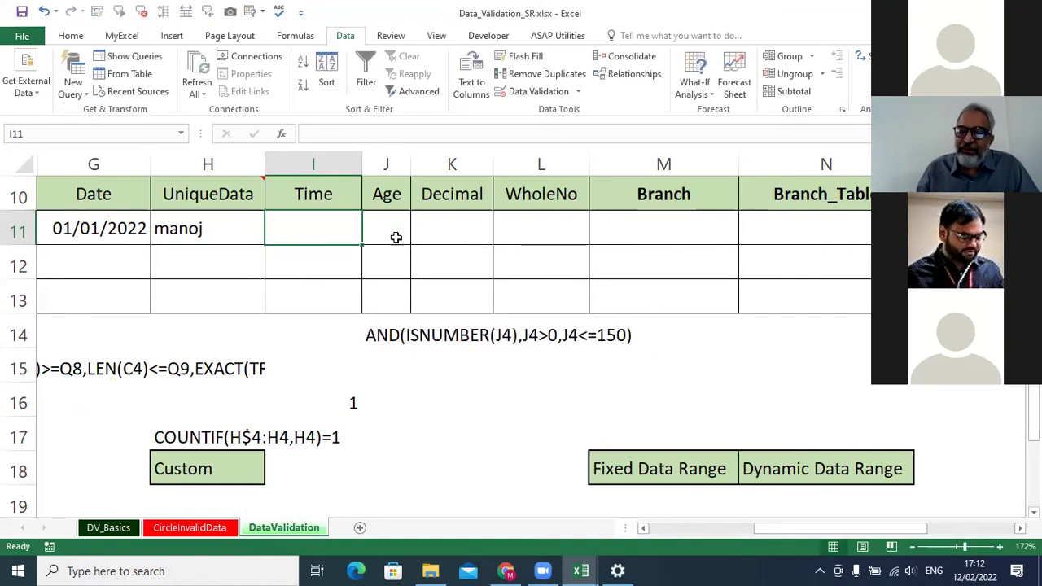
click(388, 230)
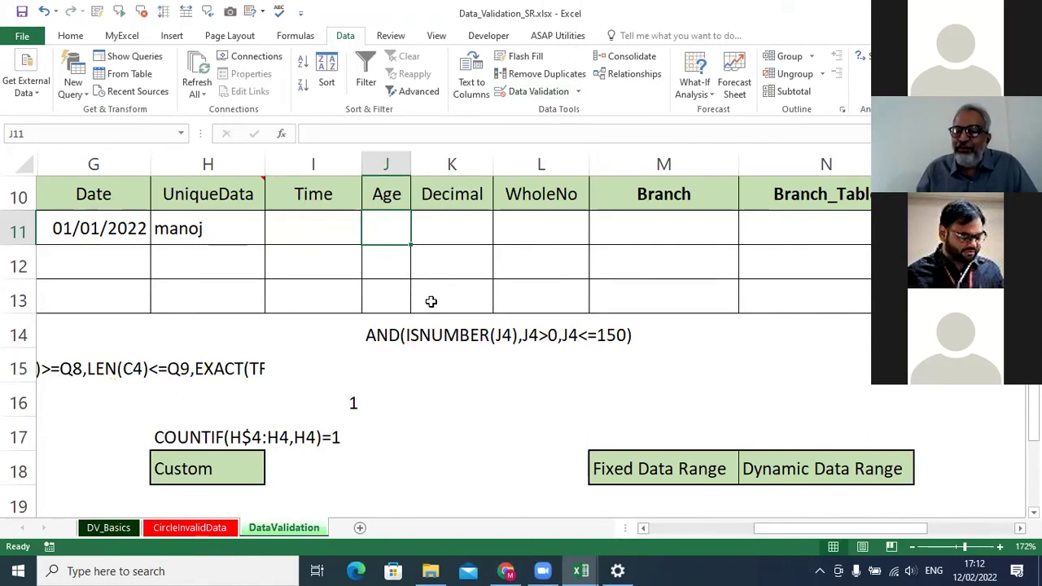
click(457, 227)
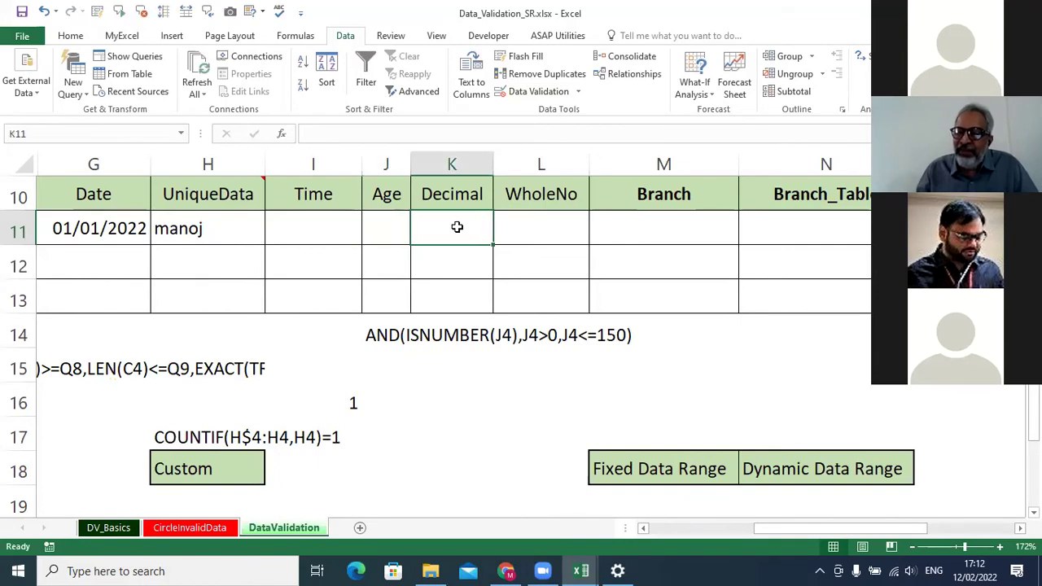
click(547, 96)
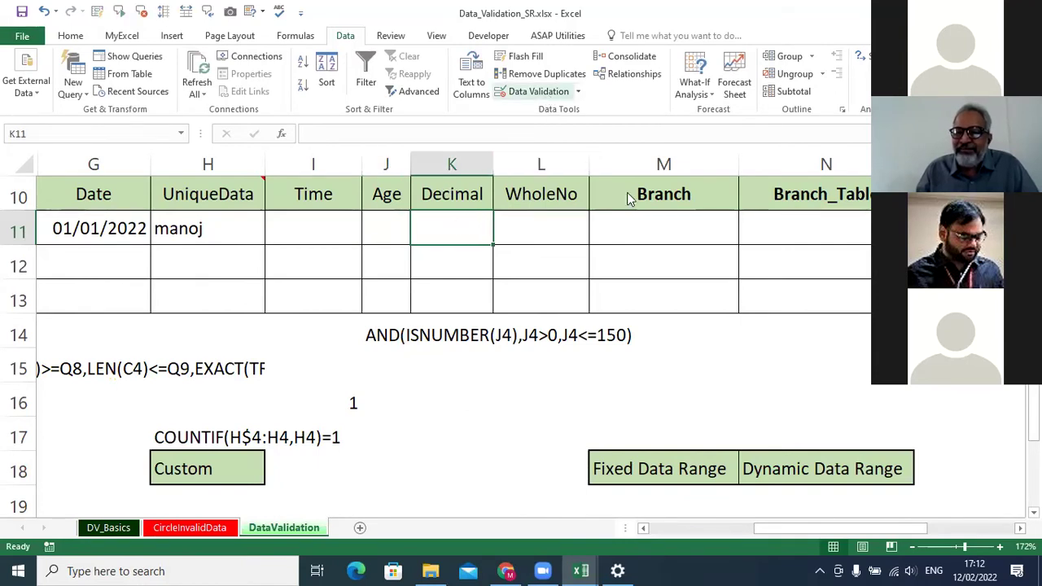
click(705, 202)
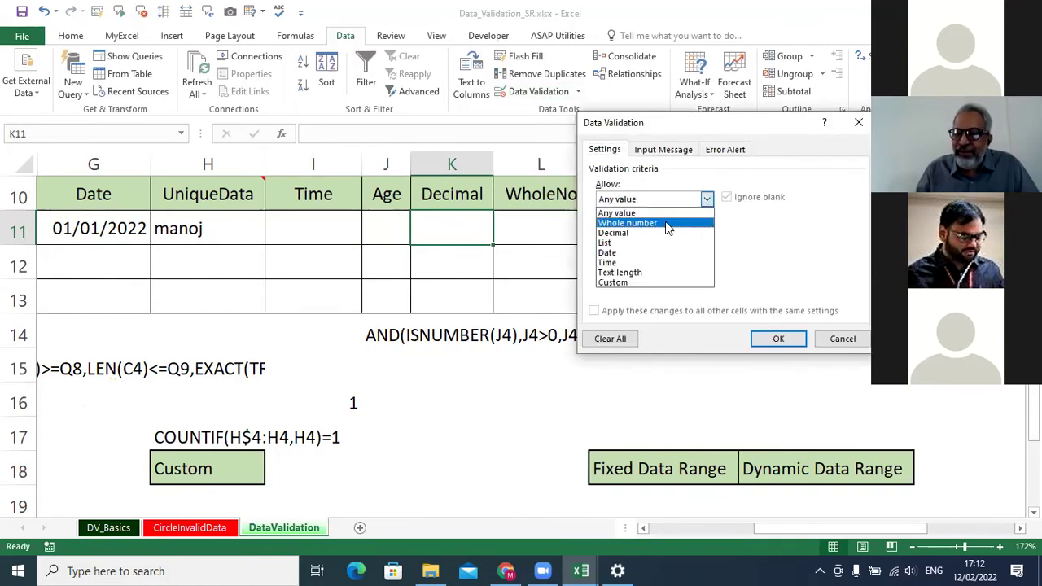
click(619, 233)
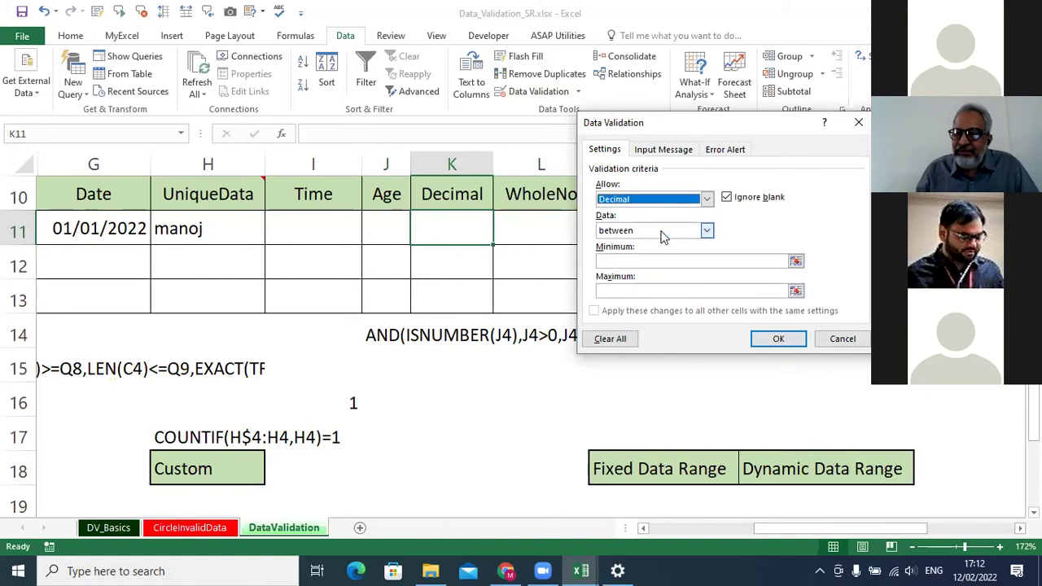
click(629, 262)
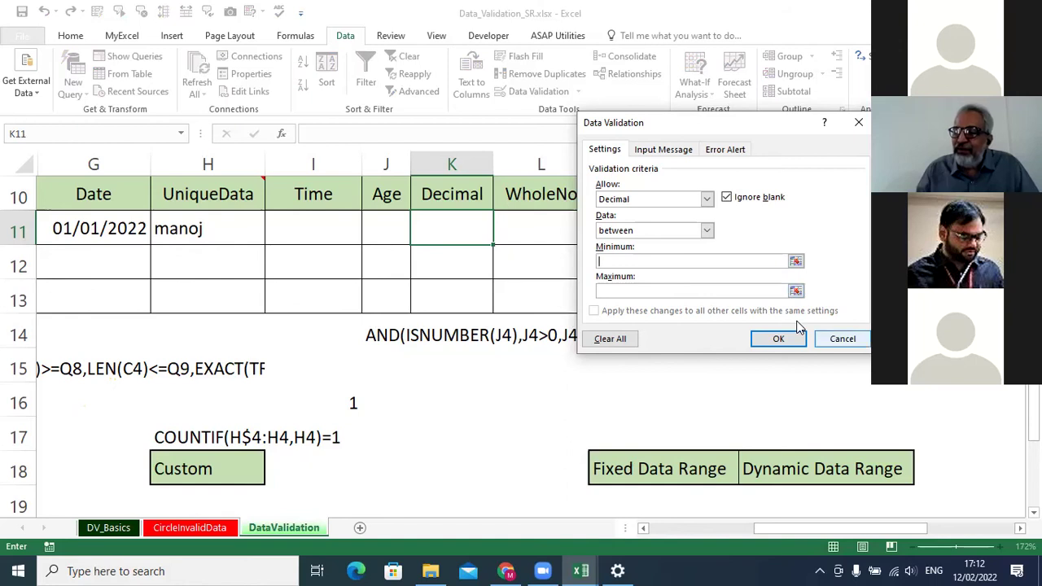
click(843, 338)
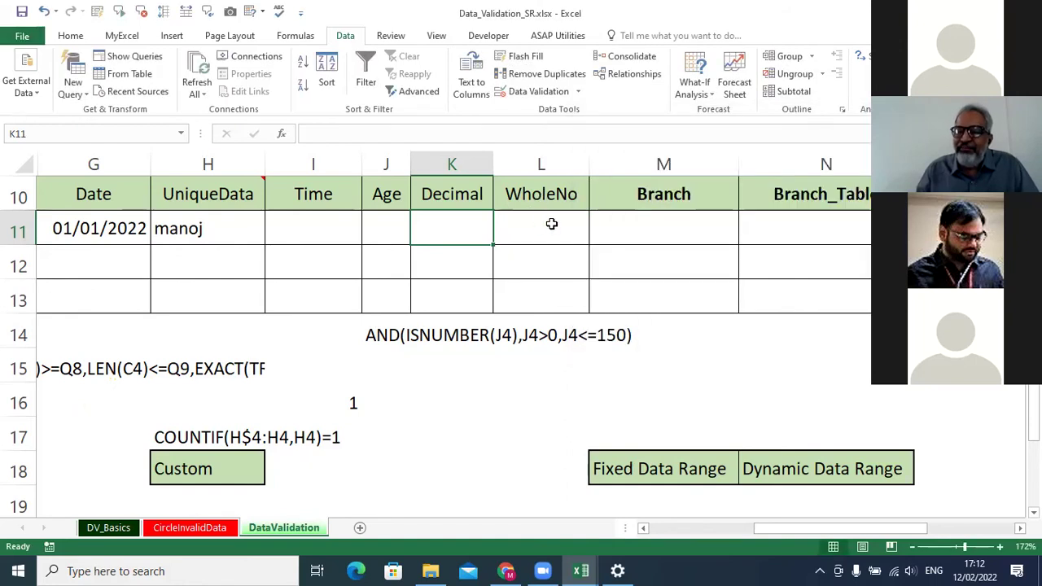
click(549, 227)
click(563, 91)
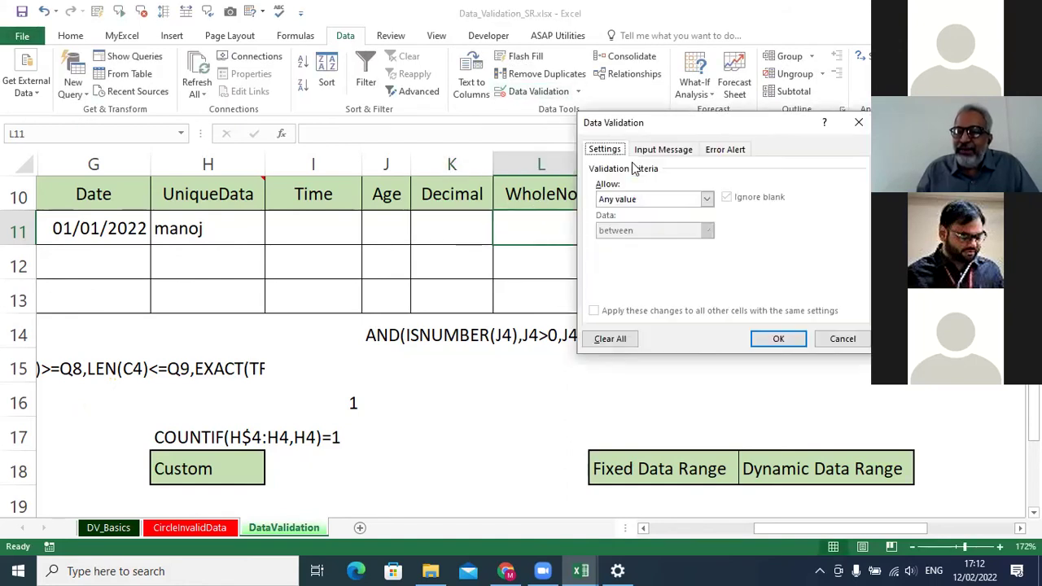
click(664, 202)
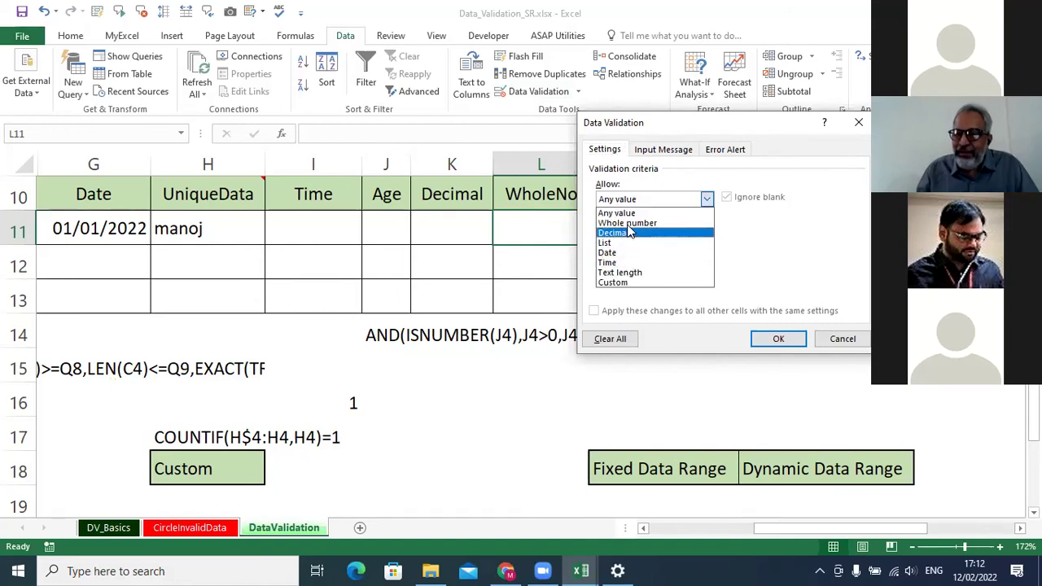
click(628, 223)
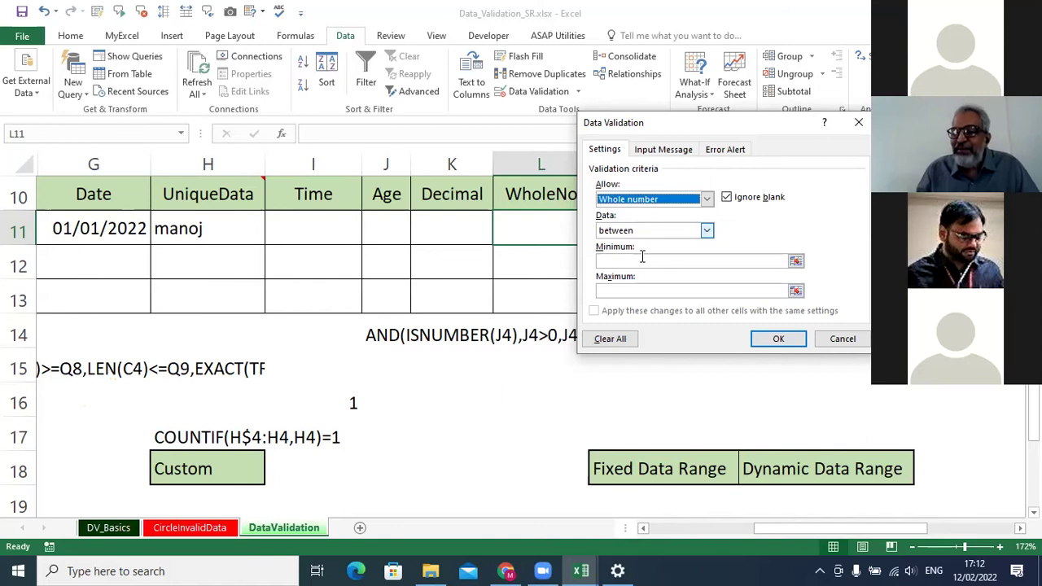
click(784, 340)
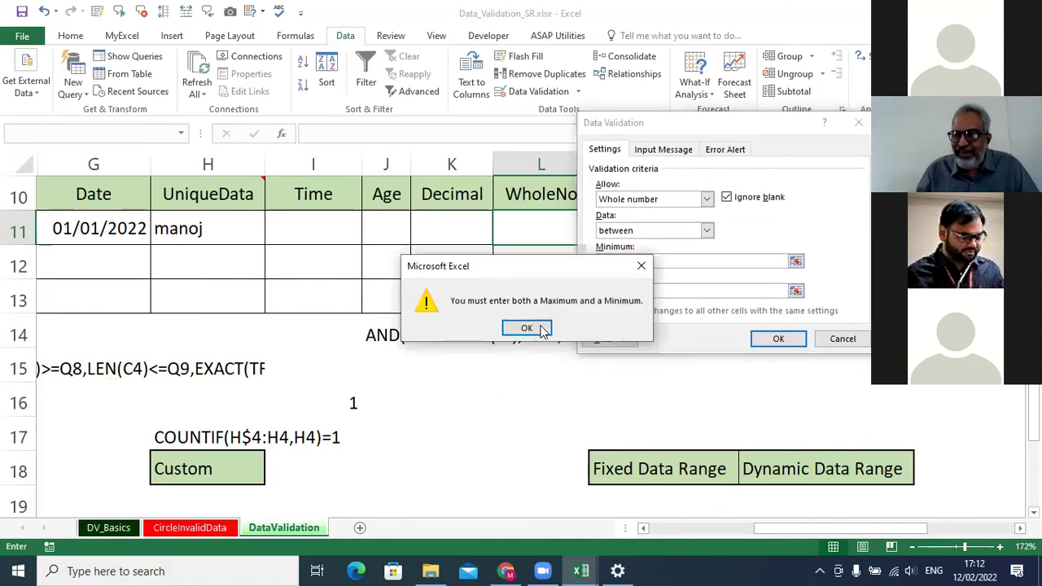
click(530, 329)
click(859, 123)
click(696, 196)
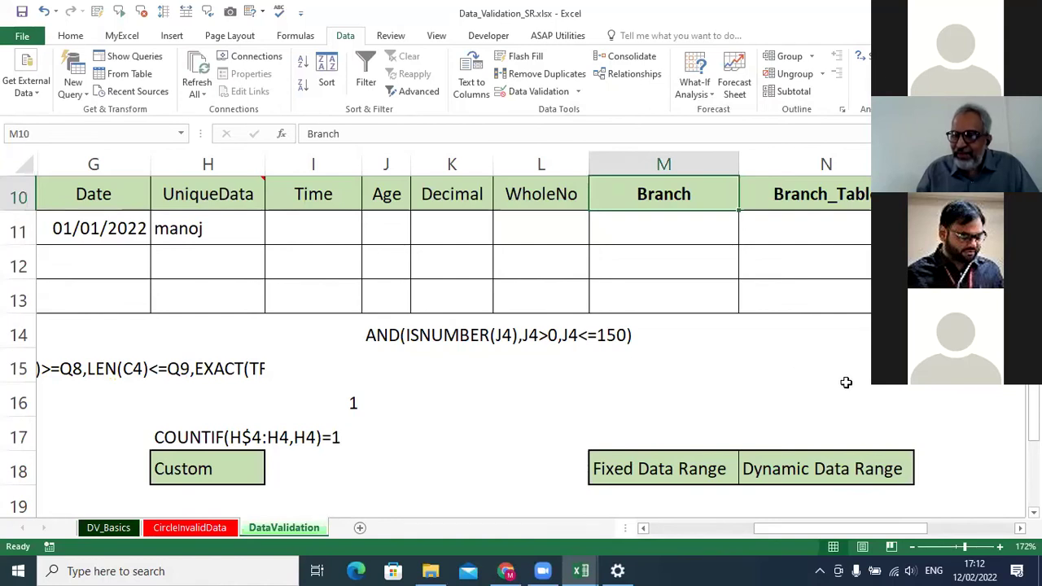
scroll(466, 235, right, 2)
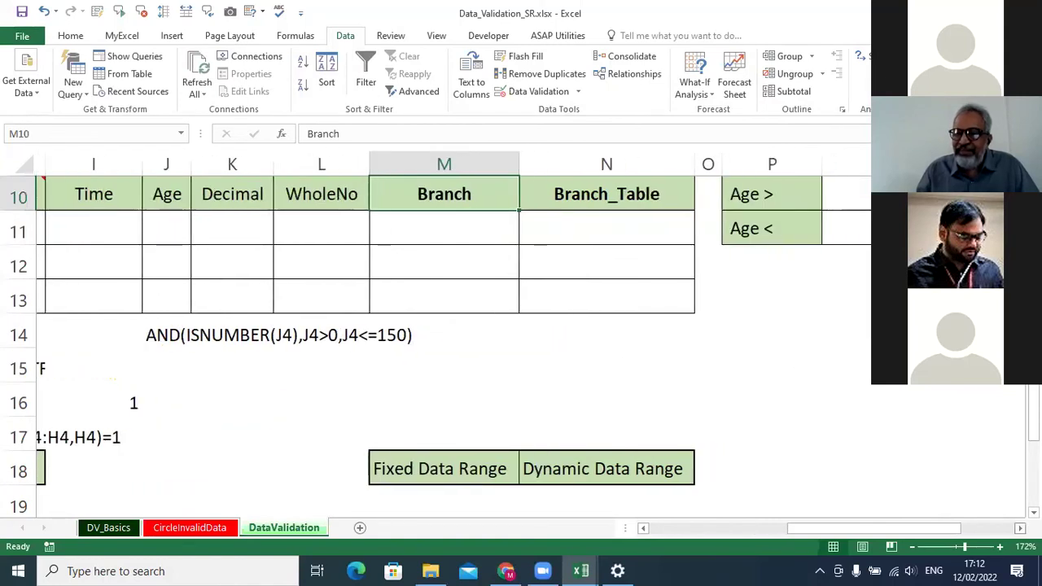
click(466, 235)
scroll(465, 234, up, 2)
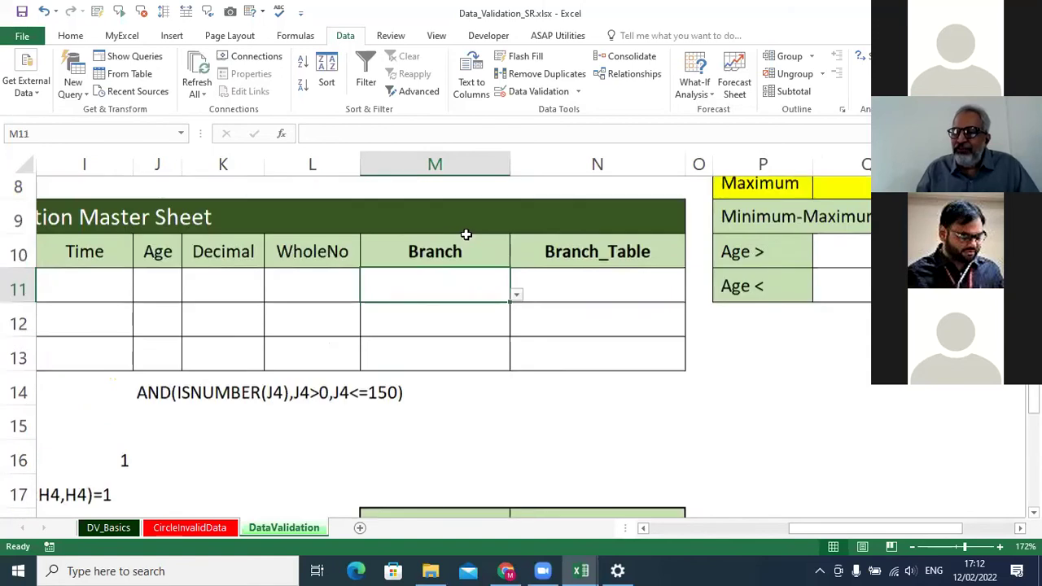
scroll(833, 222, up, 1)
click(477, 296)
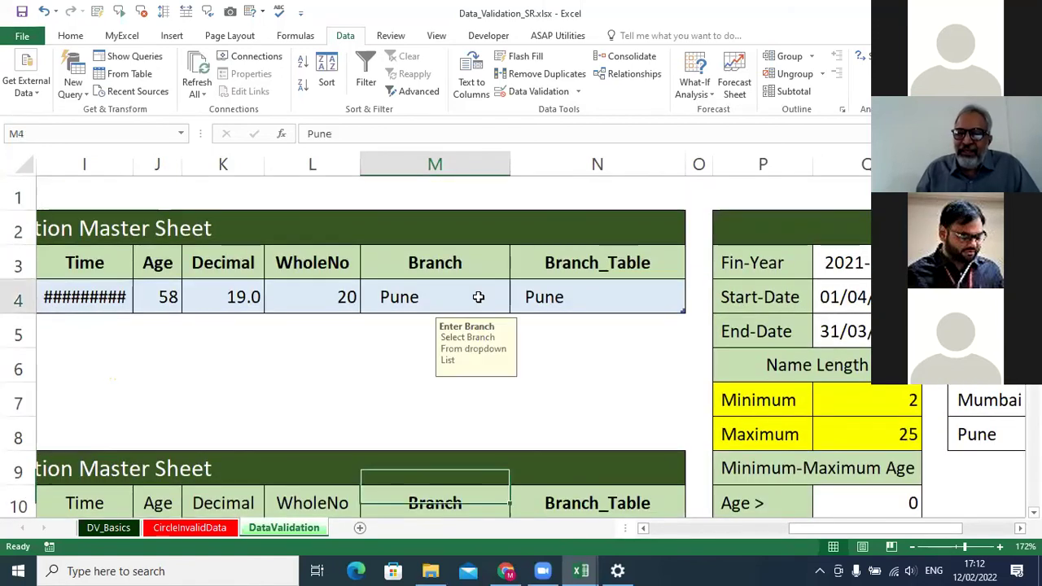
click(514, 305)
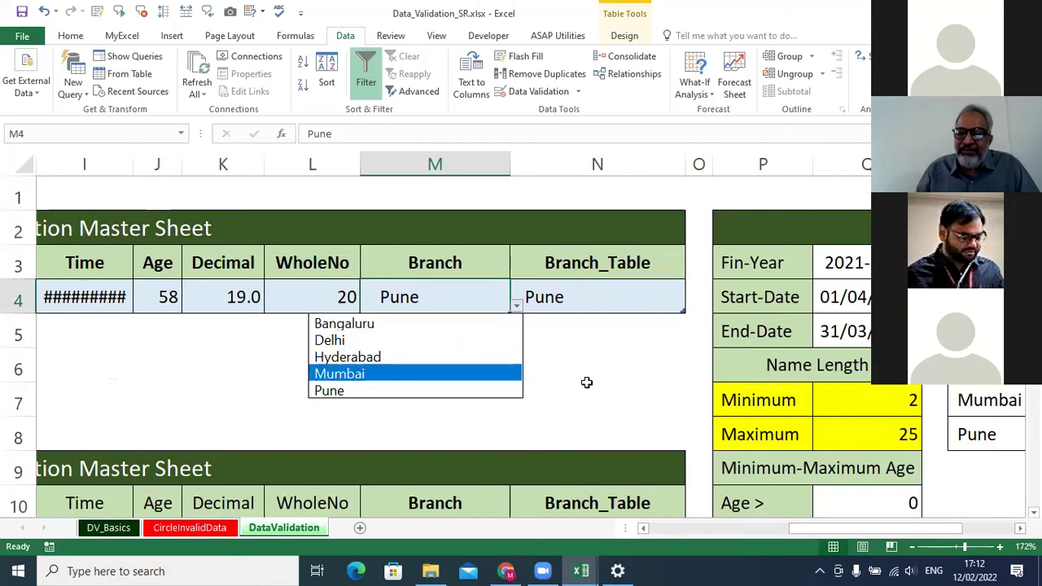
key(Escape)
scroll(597, 382, down, 1)
scroll(597, 383, down, 5)
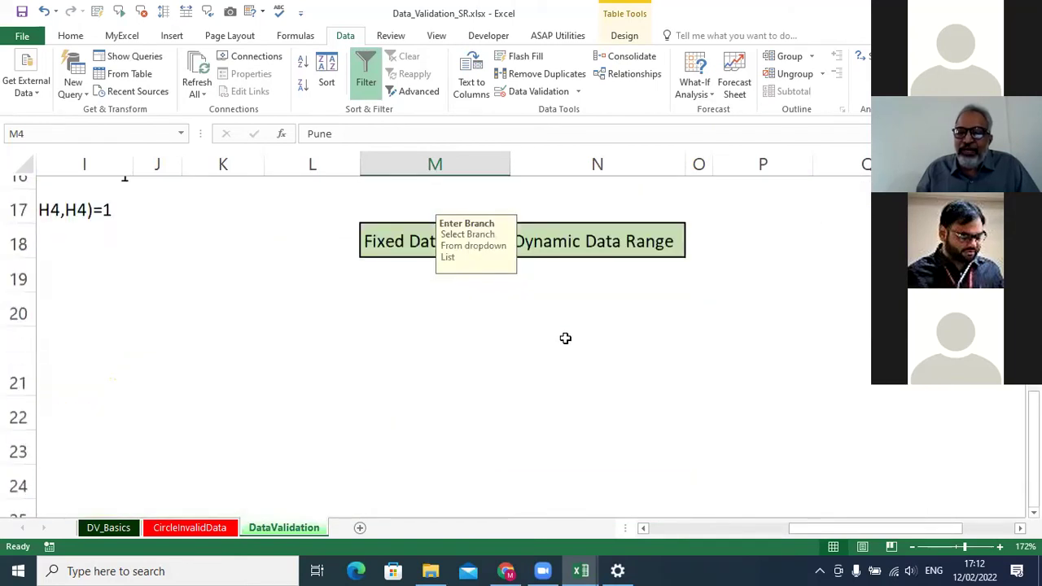
scroll(431, 374, up, 4)
click(435, 435)
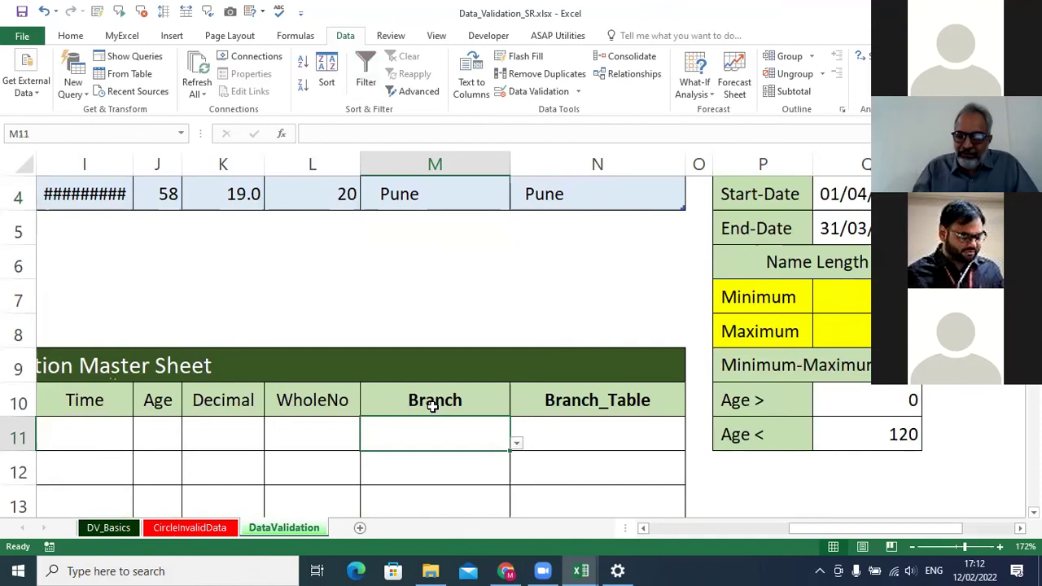
text(Manoj)
key(Return)
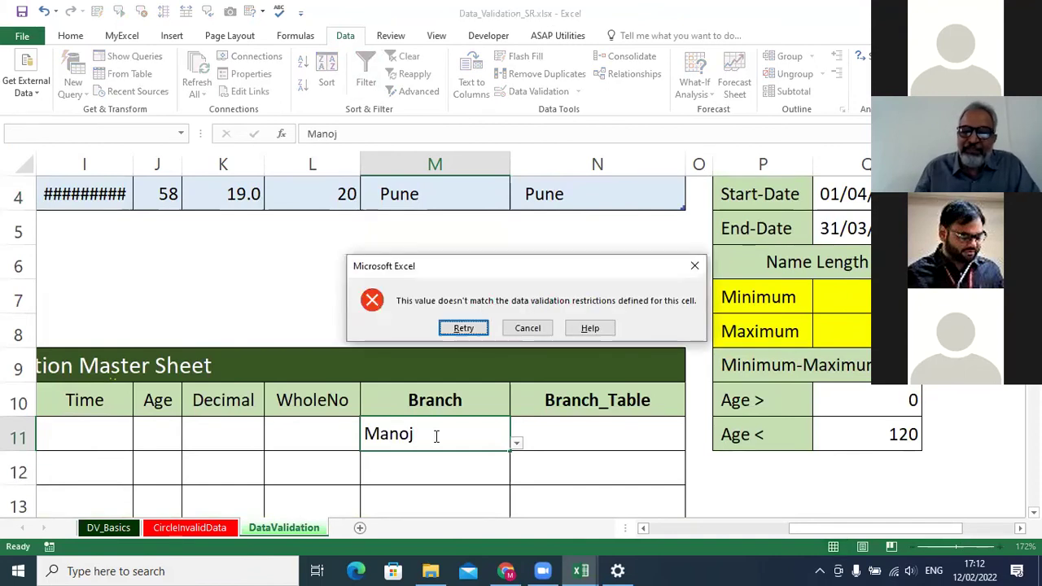
click(527, 328)
scroll(526, 335, down, 2)
drag(439, 232, 450, 303)
Clear all existing validation from the Branch cells M11:M13.
click(533, 91)
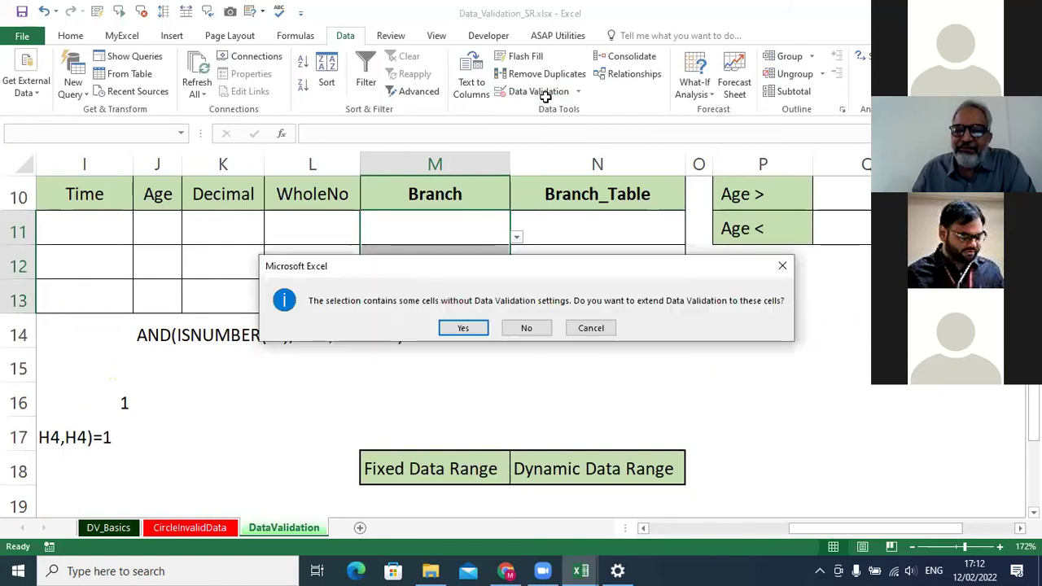
click(462, 326)
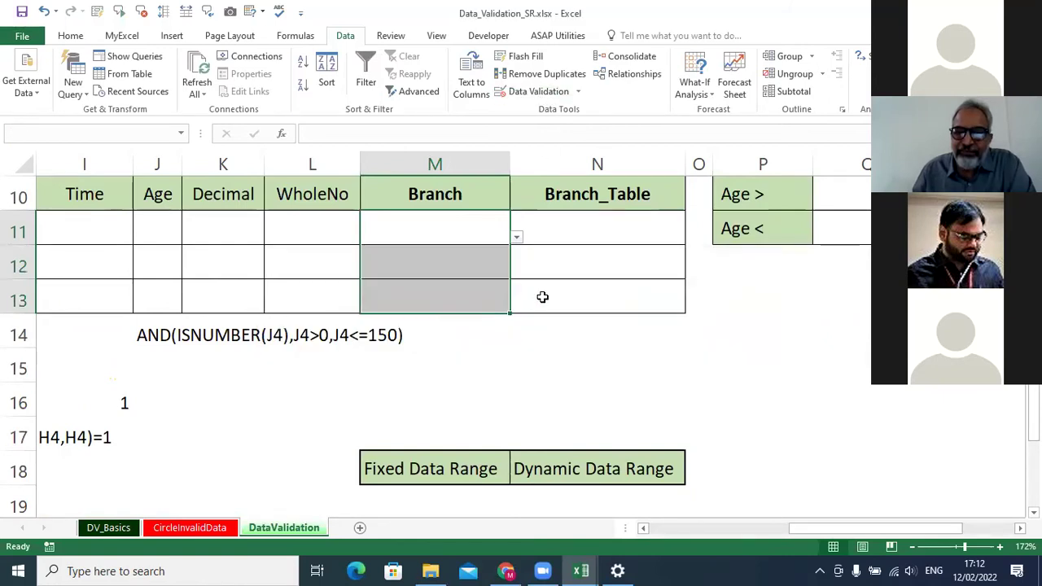
click(634, 344)
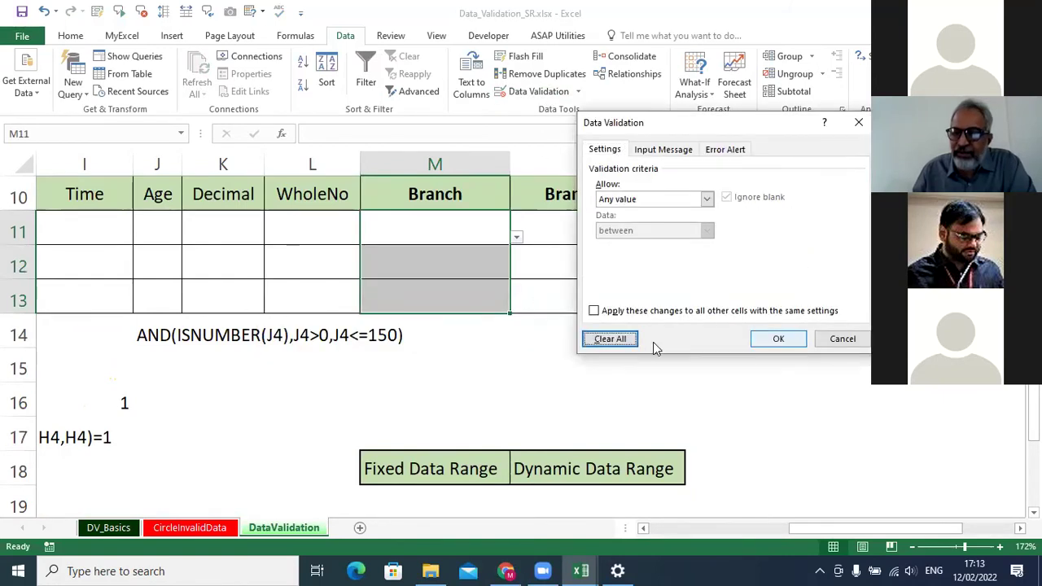
click(769, 340)
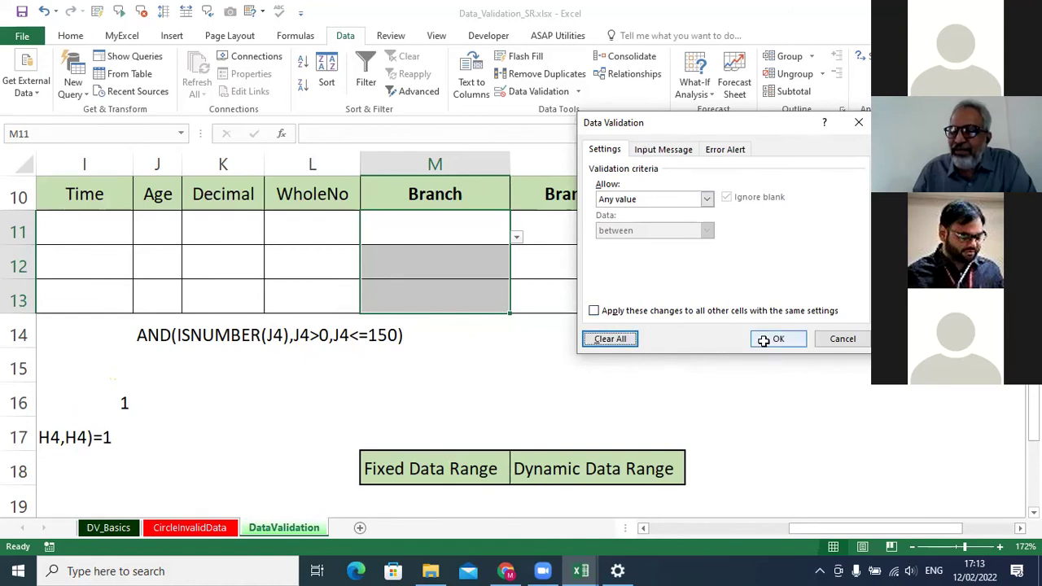
click(475, 228)
click(475, 272)
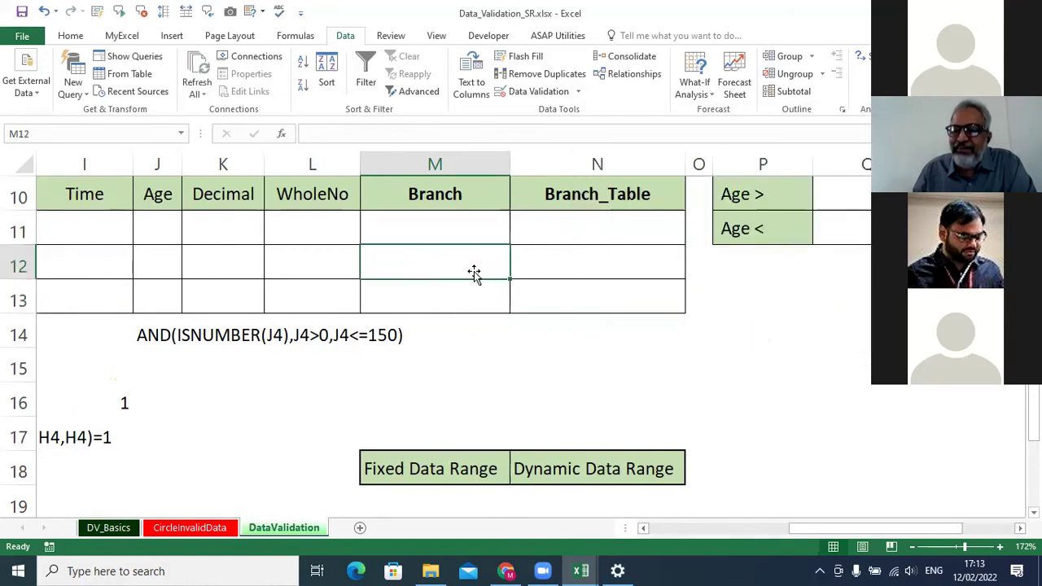
click(475, 301)
Make M11:M13 a List validation with source =RG_Branch_data.
drag(468, 241, 464, 285)
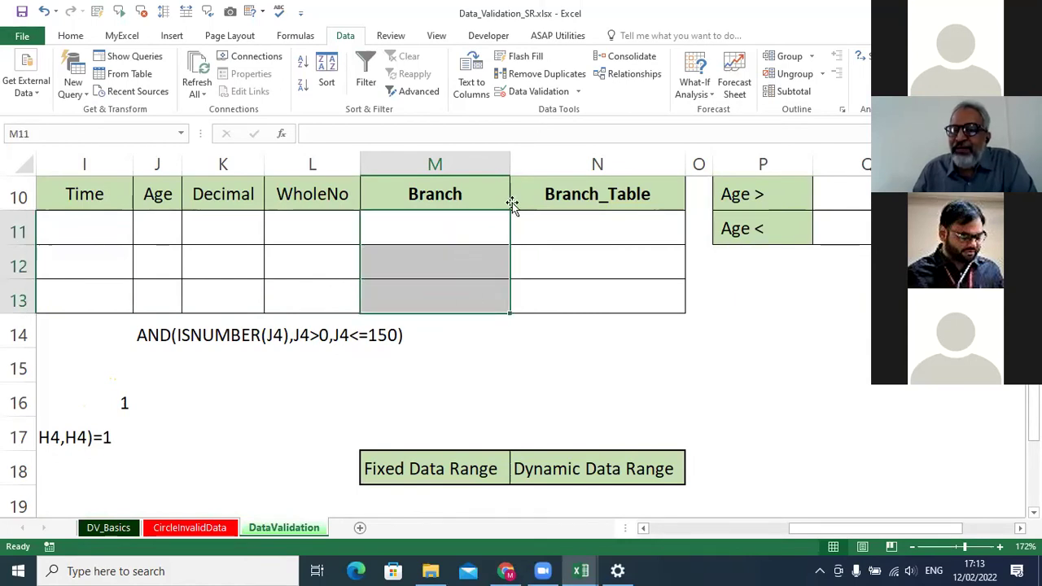
click(546, 91)
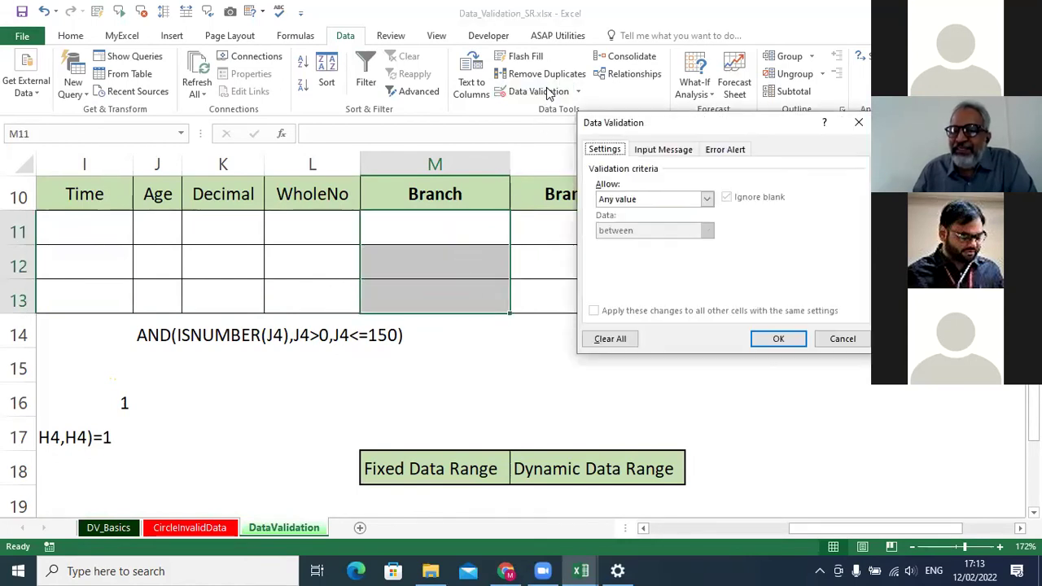
click(707, 199)
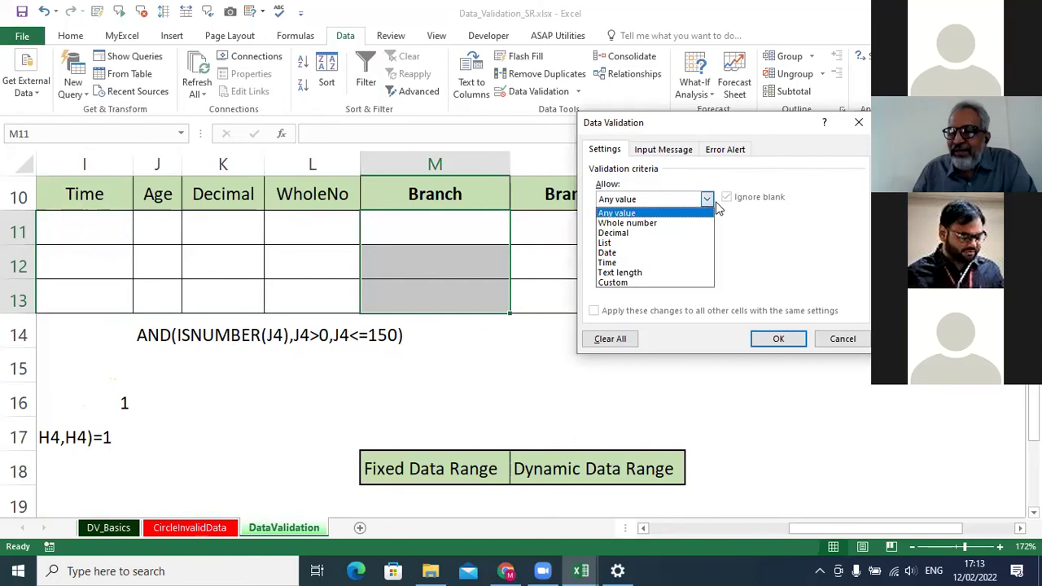
click(610, 244)
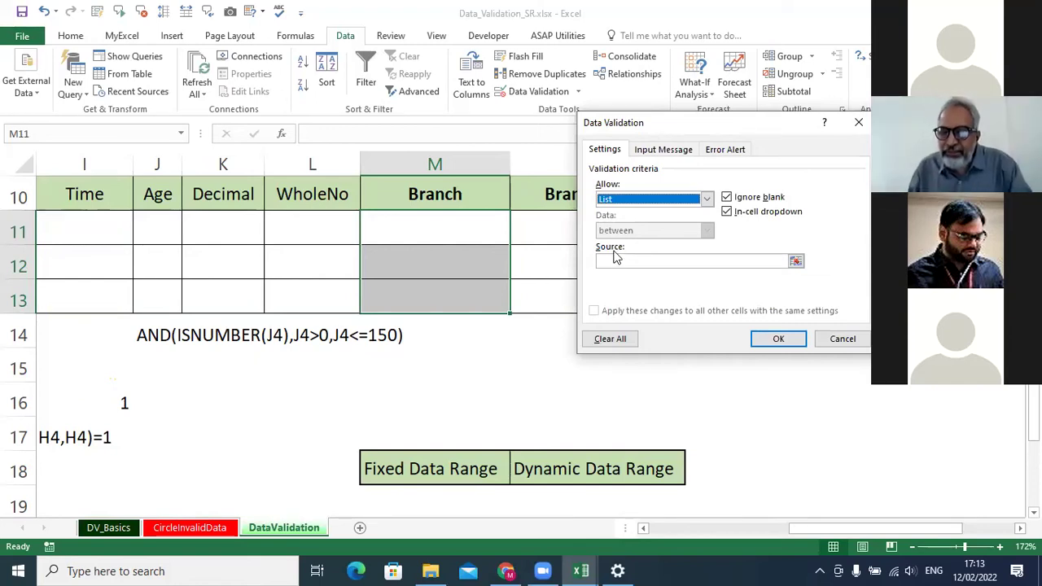
click(617, 261)
scroll(326, 342, up, 2)
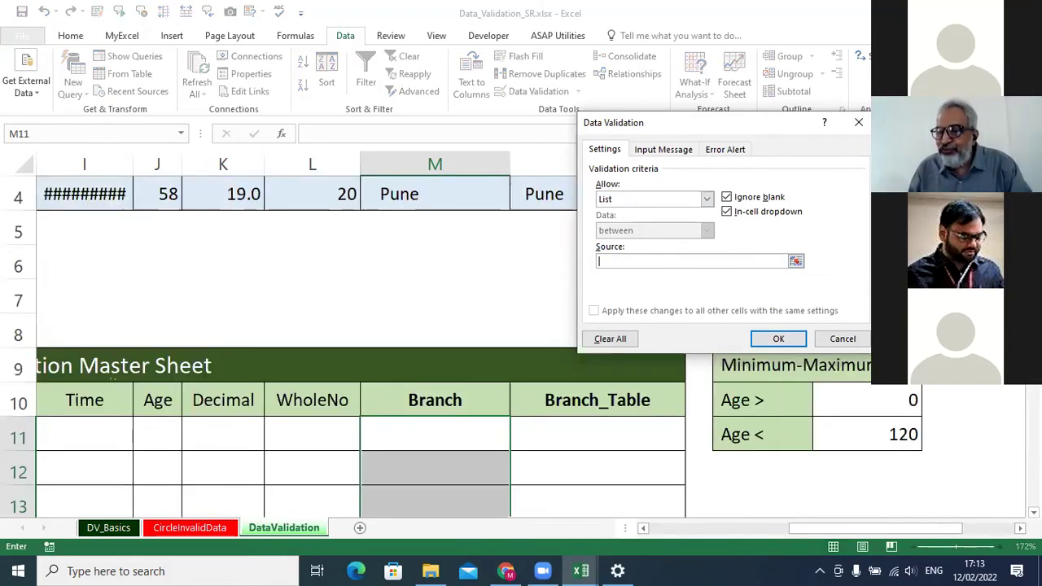
scroll(325, 342, up, 1)
drag(989, 399, 987, 425)
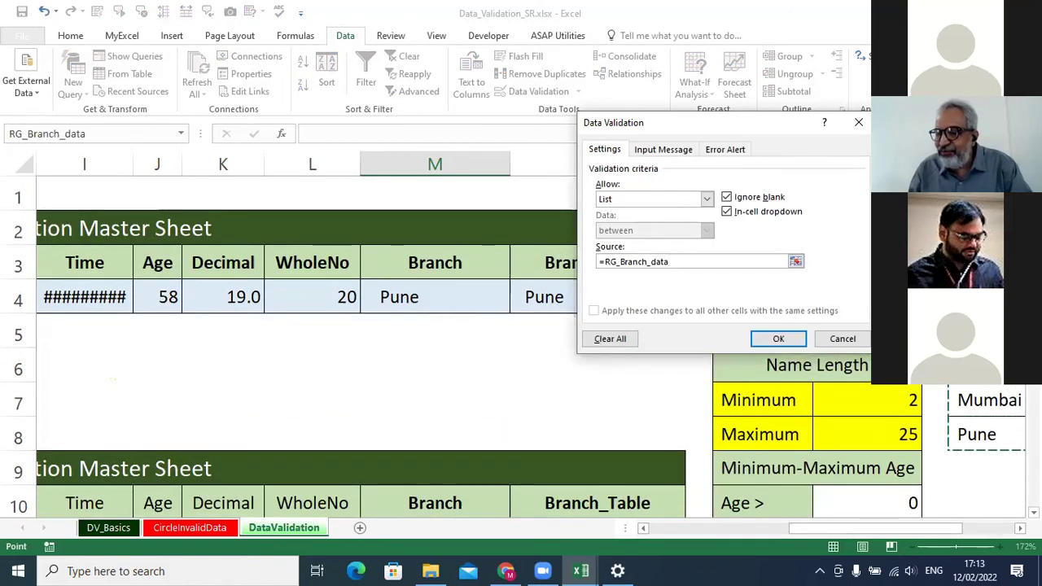
scroll(326, 342, right, 1)
scroll(326, 342, right, 2)
scroll(318, 270, right, 2)
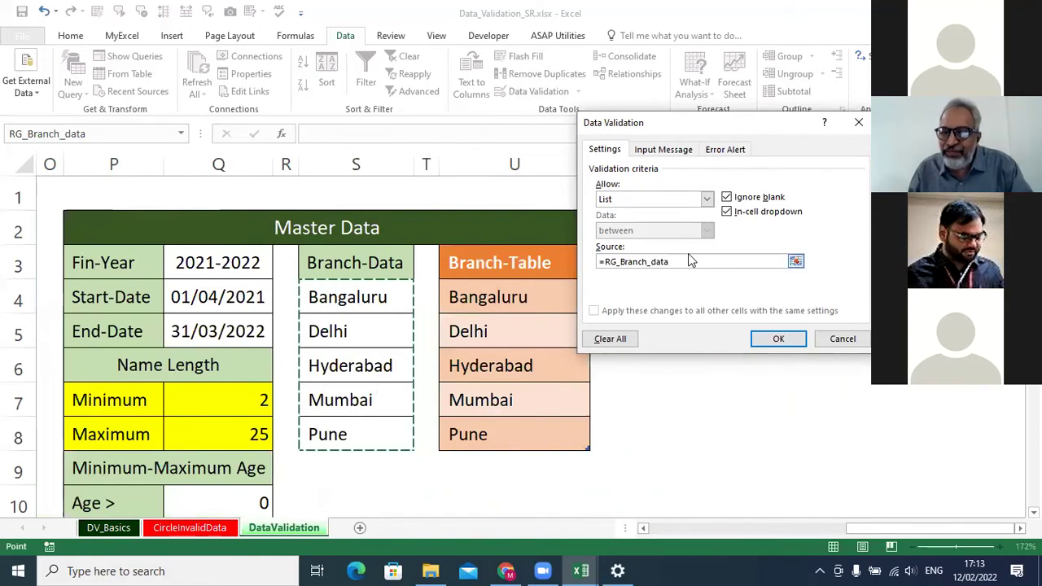
click(778, 341)
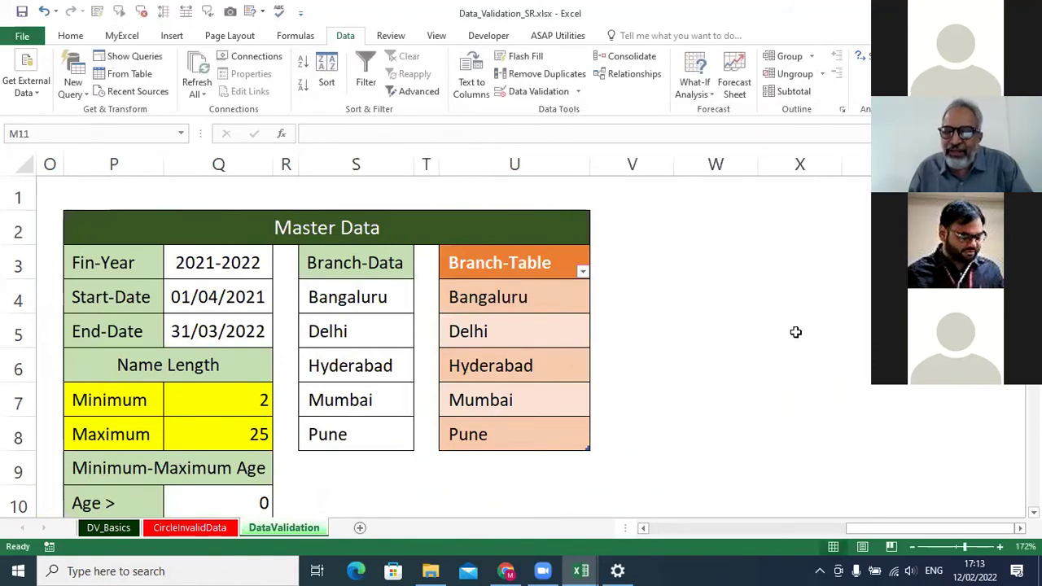
Zoom to 118% and check that M11's dropdown lists the five branches.
scroll(919, 451, down, 3)
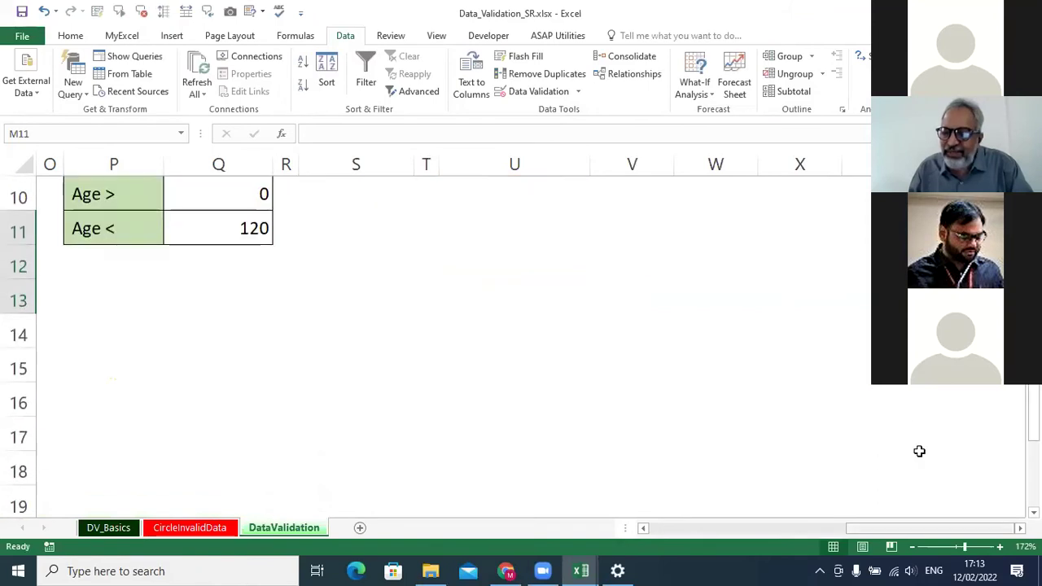
scroll(919, 451, left, 8)
click(957, 547)
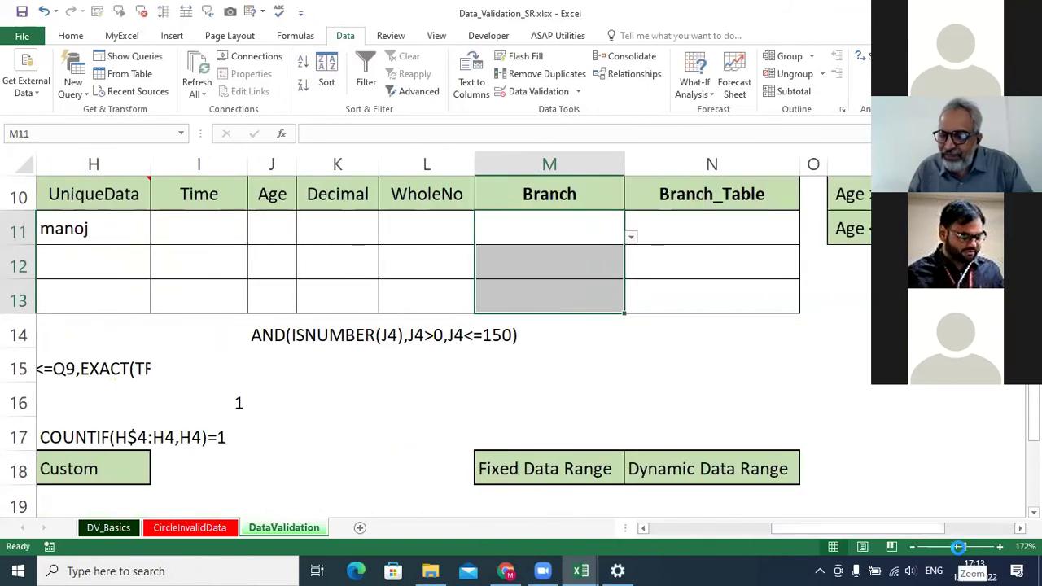
click(643, 278)
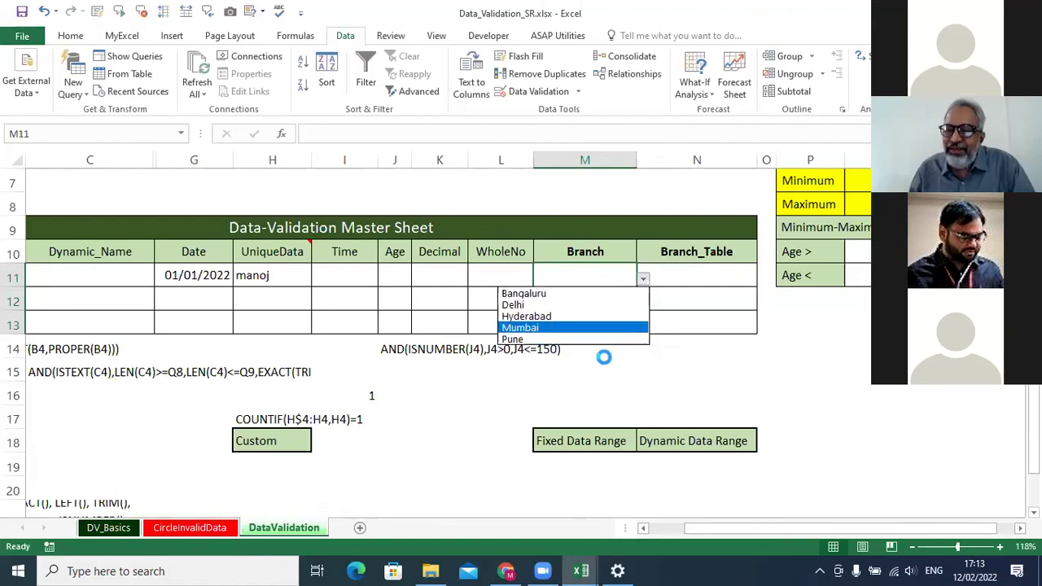
key(Escape)
Hide columns C through I.
drag(344, 160, 89, 158)
right_click(89, 159)
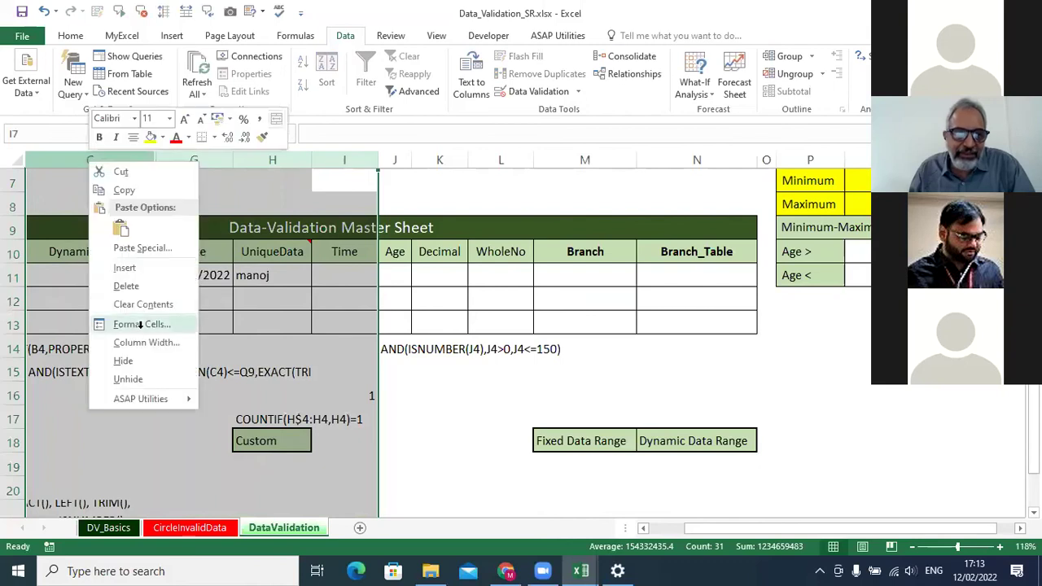
click(126, 358)
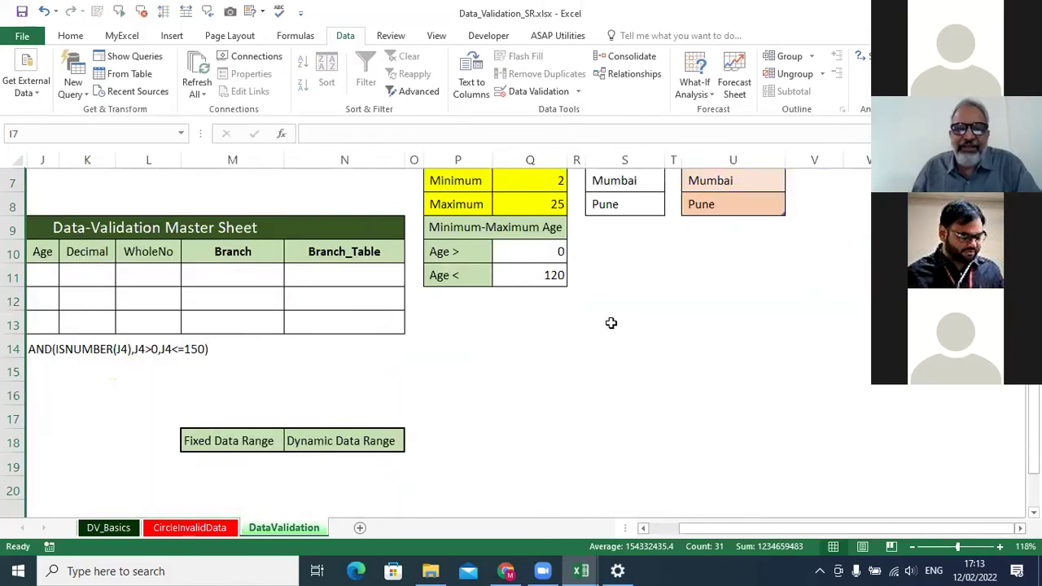
click(255, 277)
scroll(460, 301, up, 1)
scroll(460, 301, up, 1)
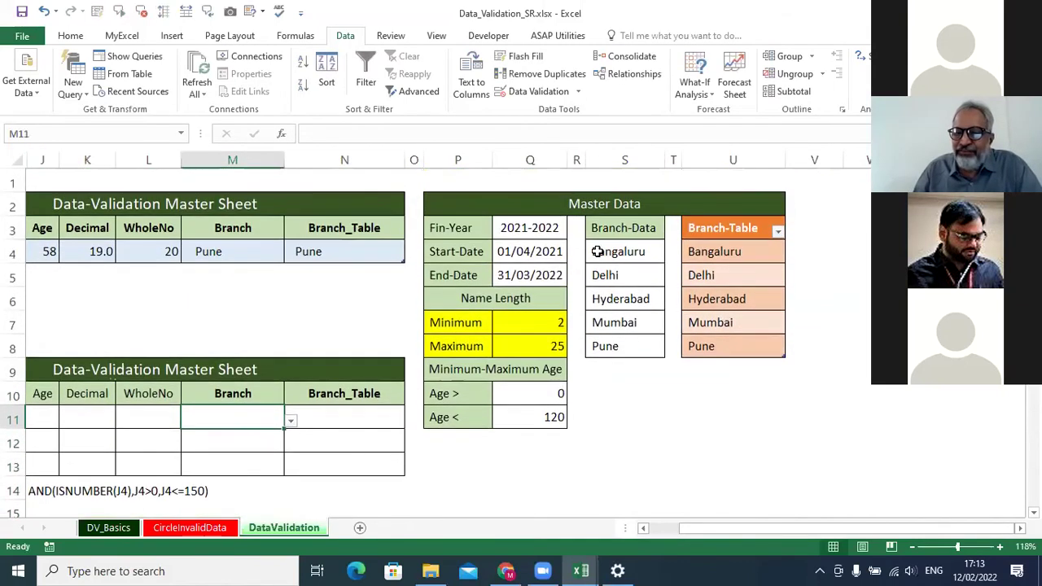
click(266, 443)
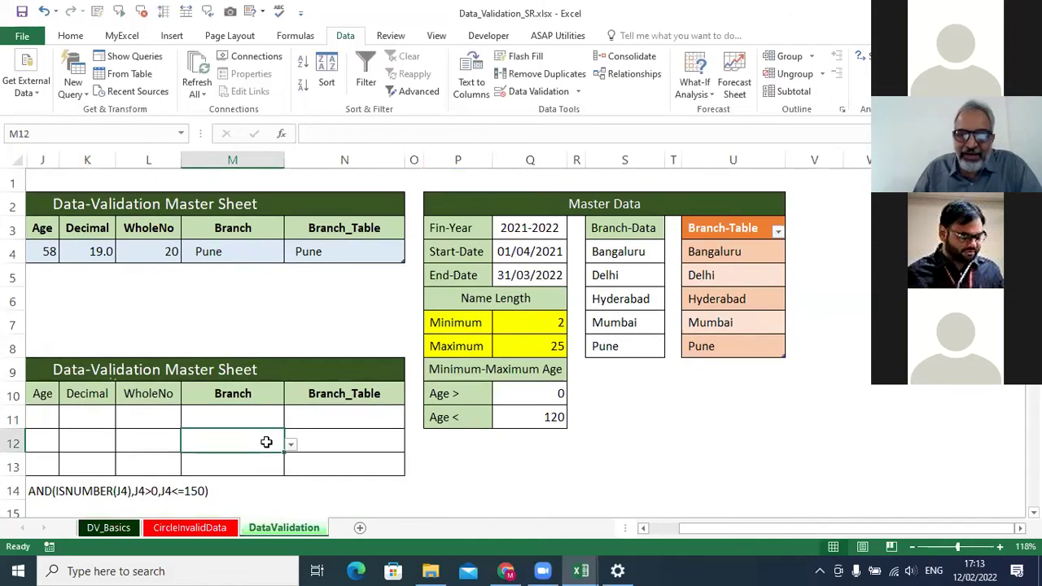
text(Manoj)
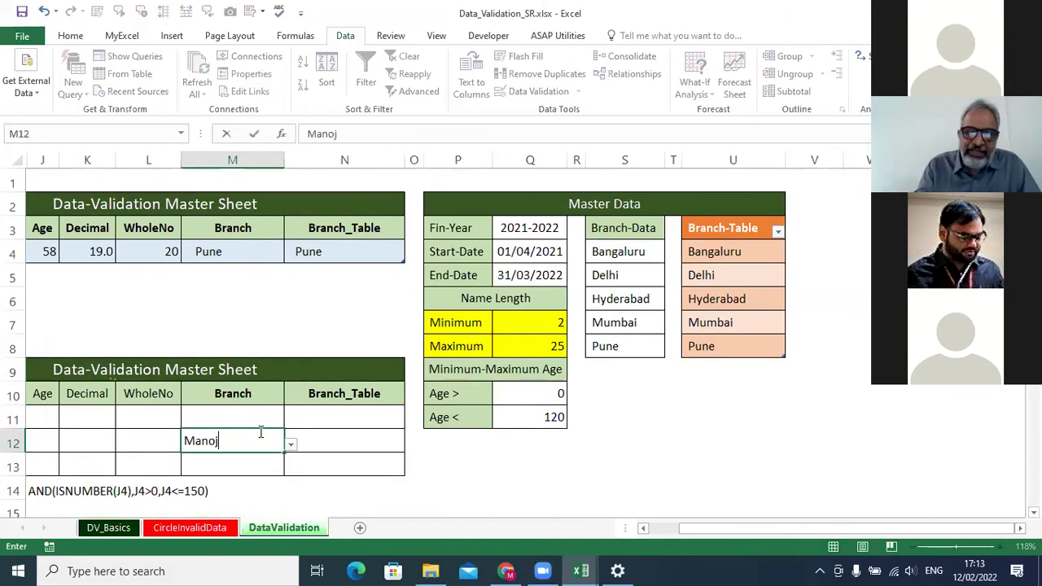
key(Return)
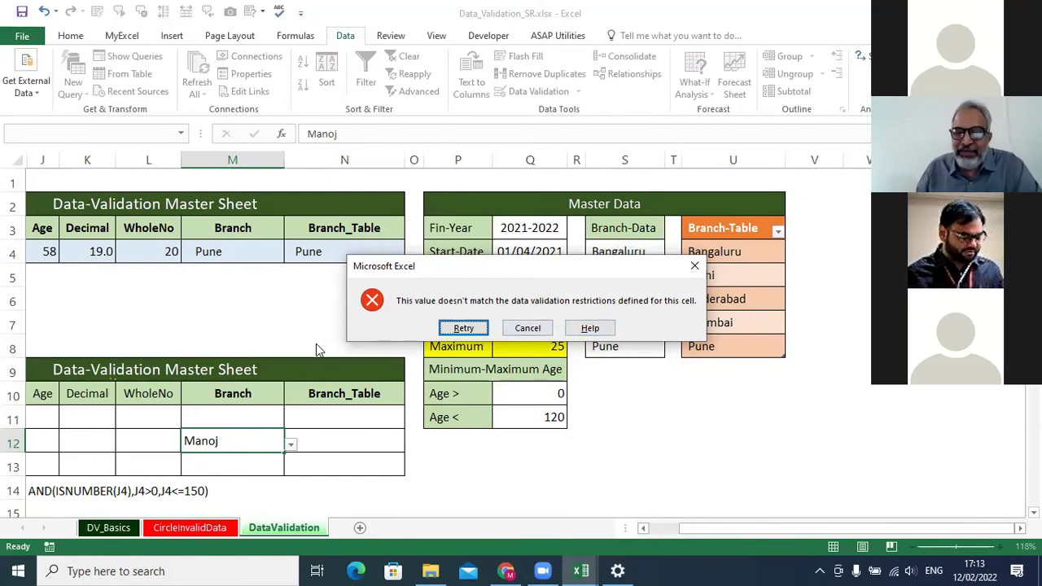
click(695, 267)
scroll(245, 367, down, 2)
scroll(244, 366, down, 1)
drag(242, 274, 245, 321)
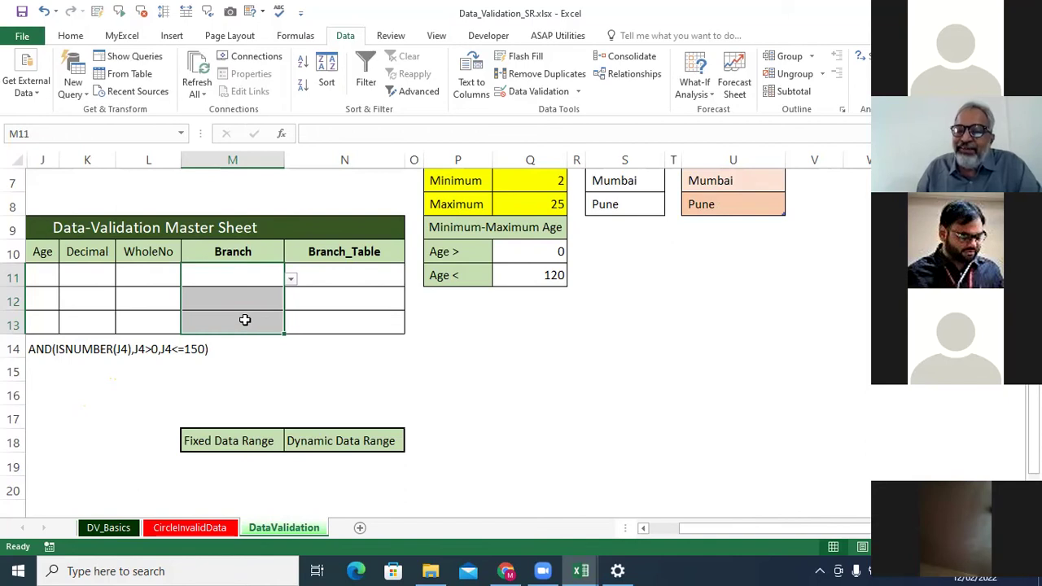
click(248, 274)
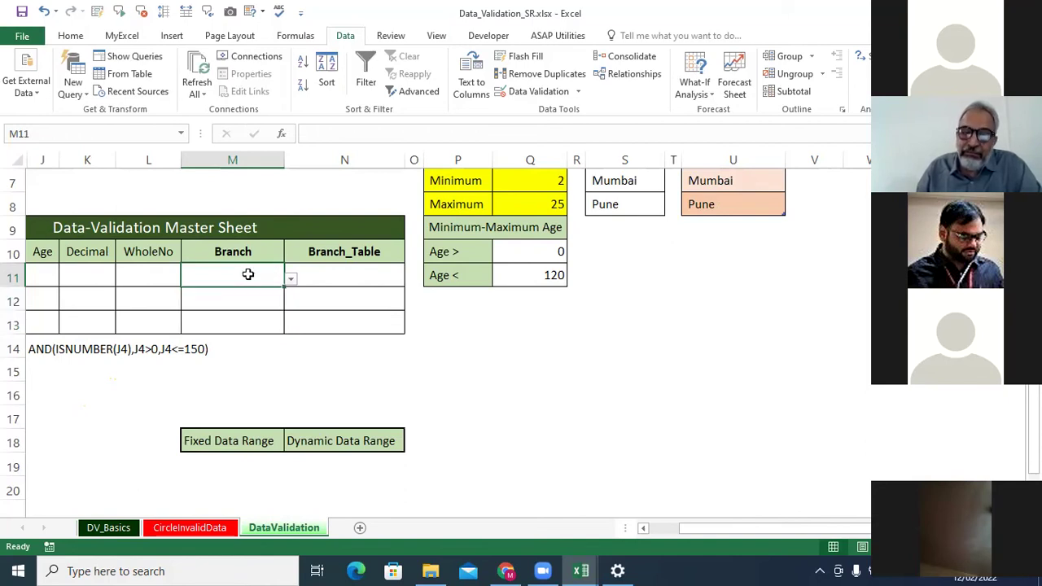
scroll(742, 185, up, 3)
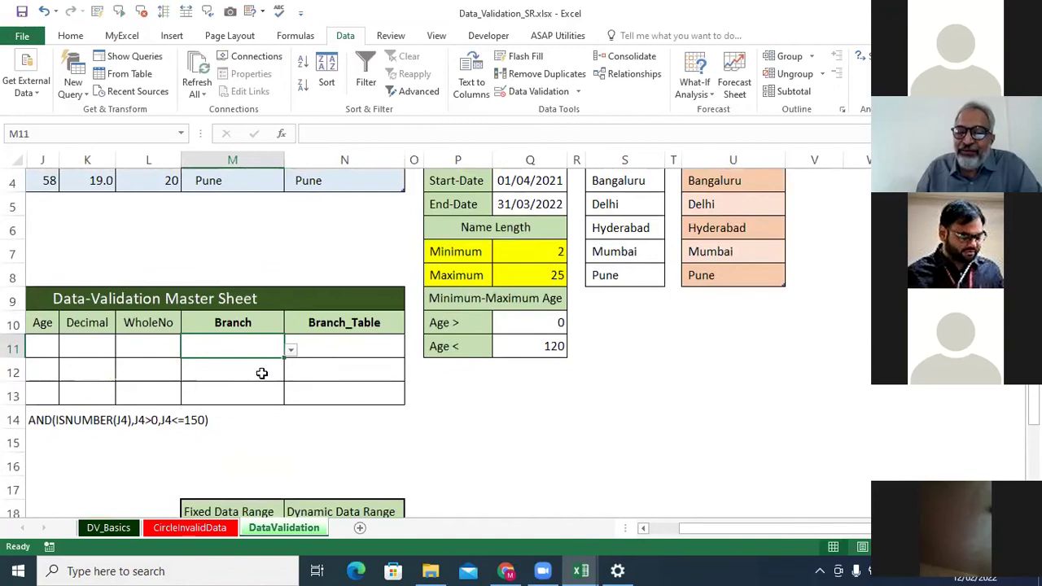
key(Down)
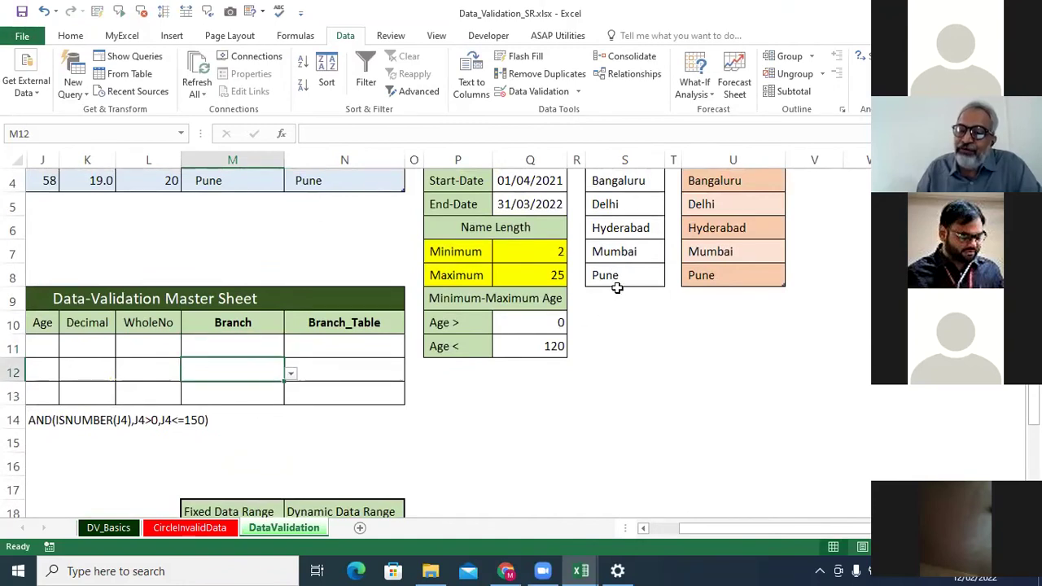
scroll(617, 287, up, 1)
drag(619, 251, 620, 349)
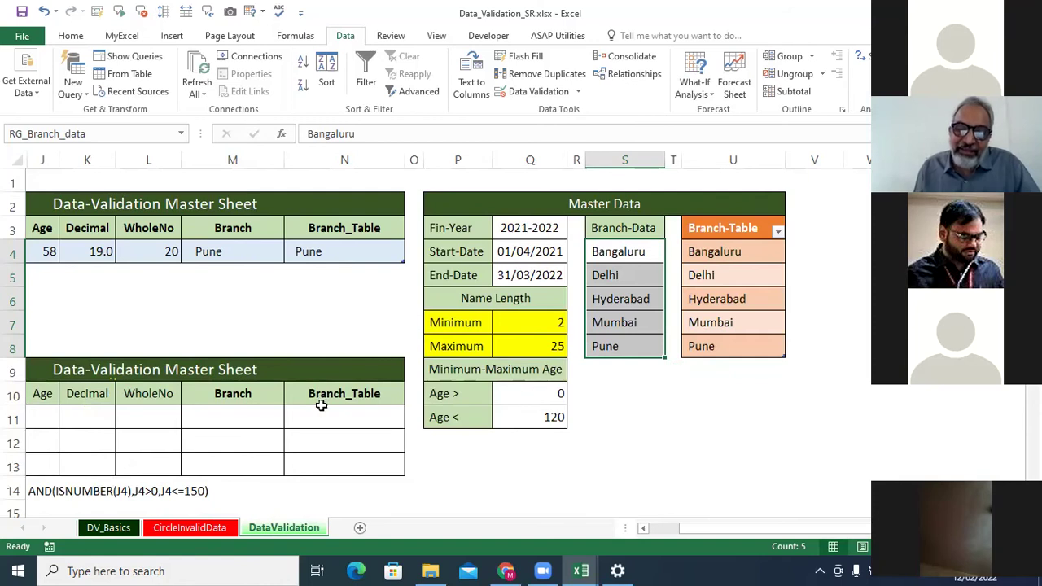
scroll(322, 406, down, 1)
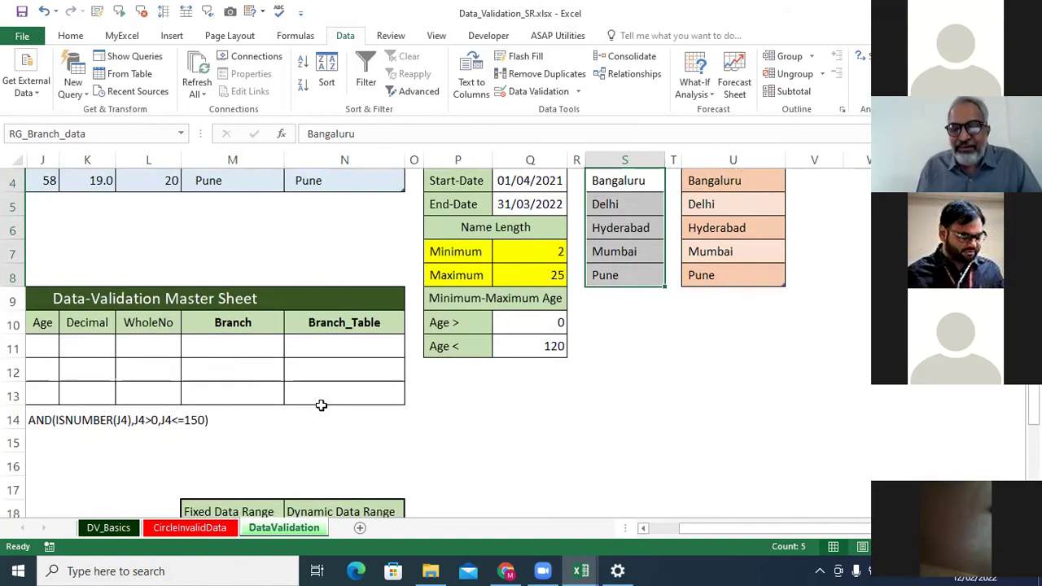
scroll(330, 397, up, 1)
click(272, 249)
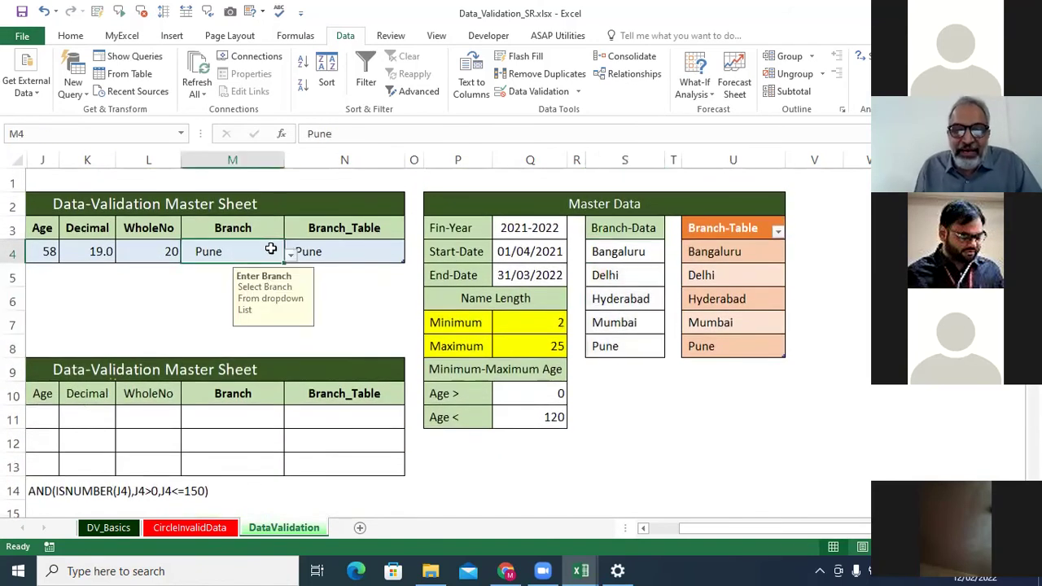
click(290, 254)
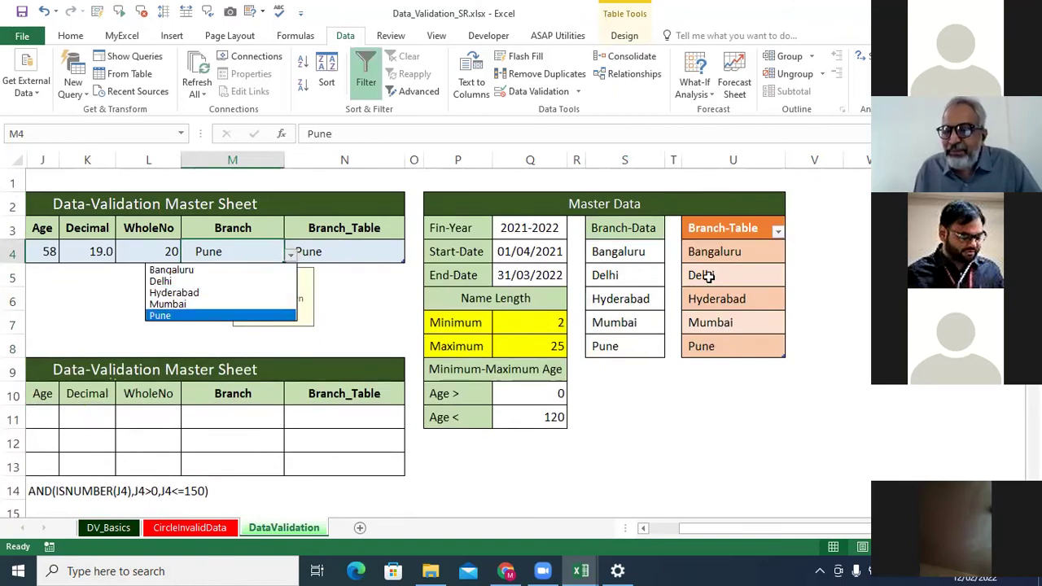
click(652, 217)
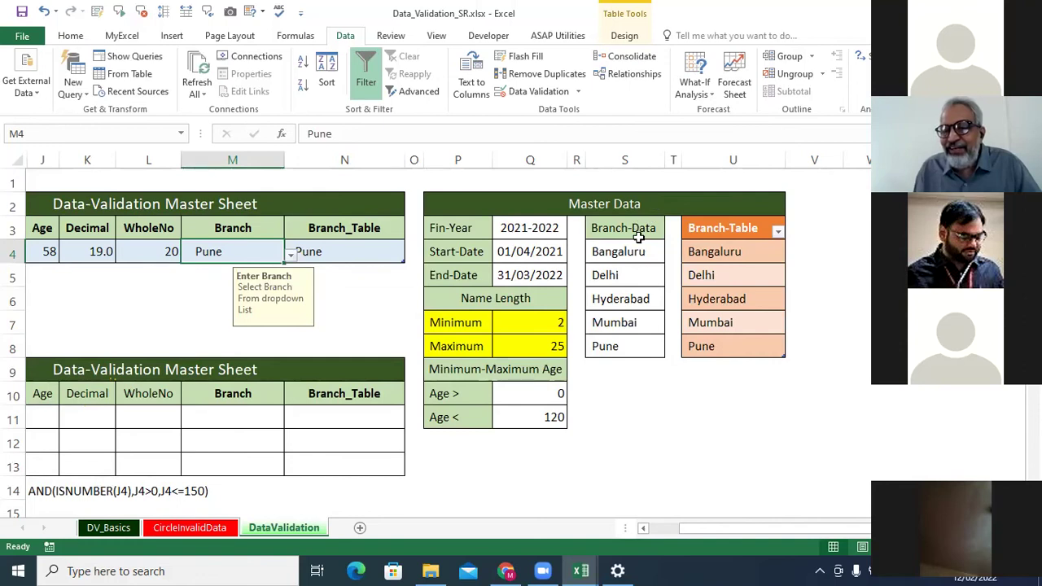
drag(632, 230, 643, 346)
drag(753, 230, 731, 344)
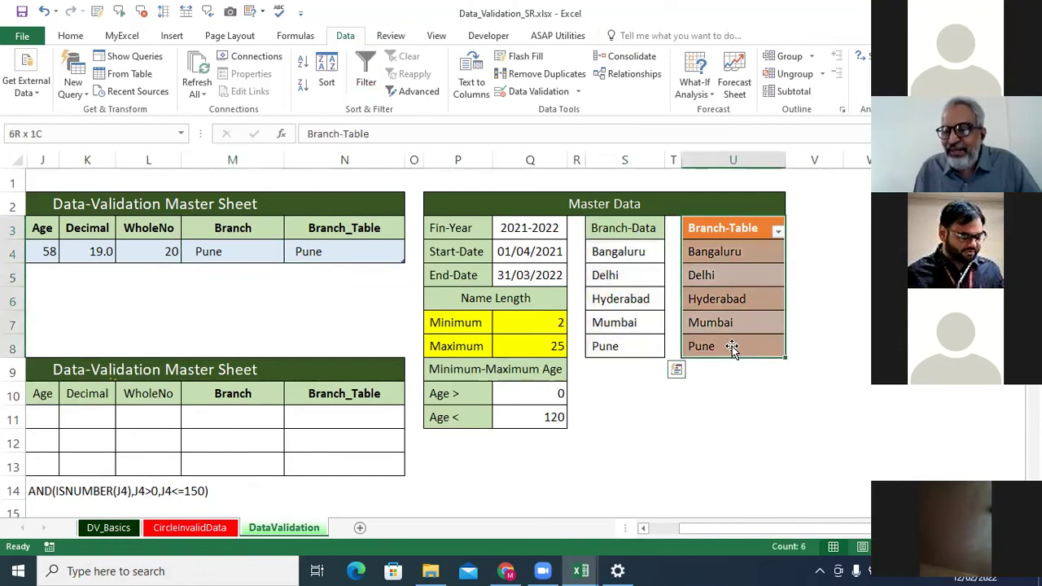
click(855, 322)
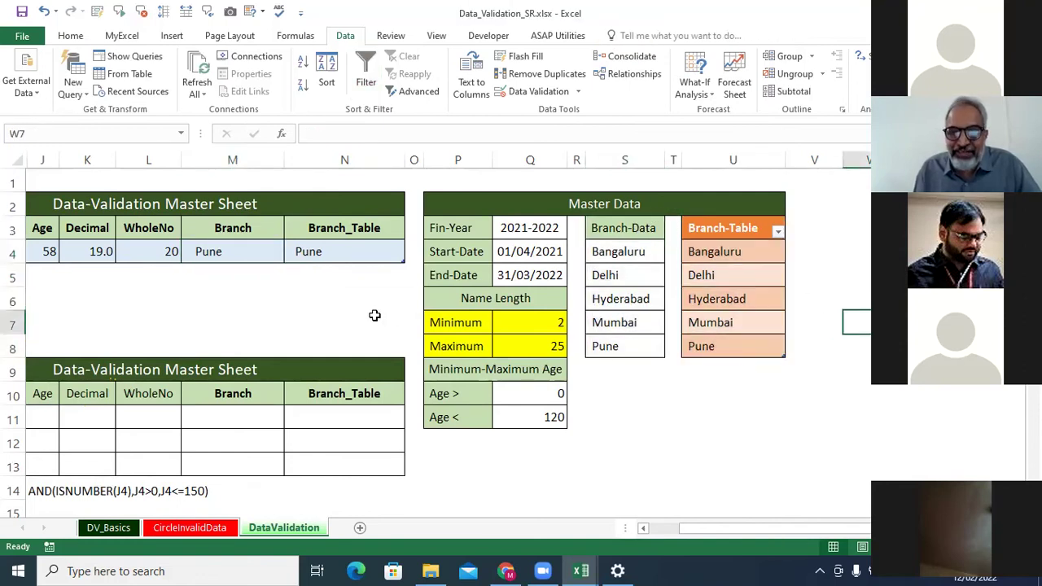
click(260, 249)
Add a new name in S9 below Pune, then check M4's Branch dropdown.
click(610, 366)
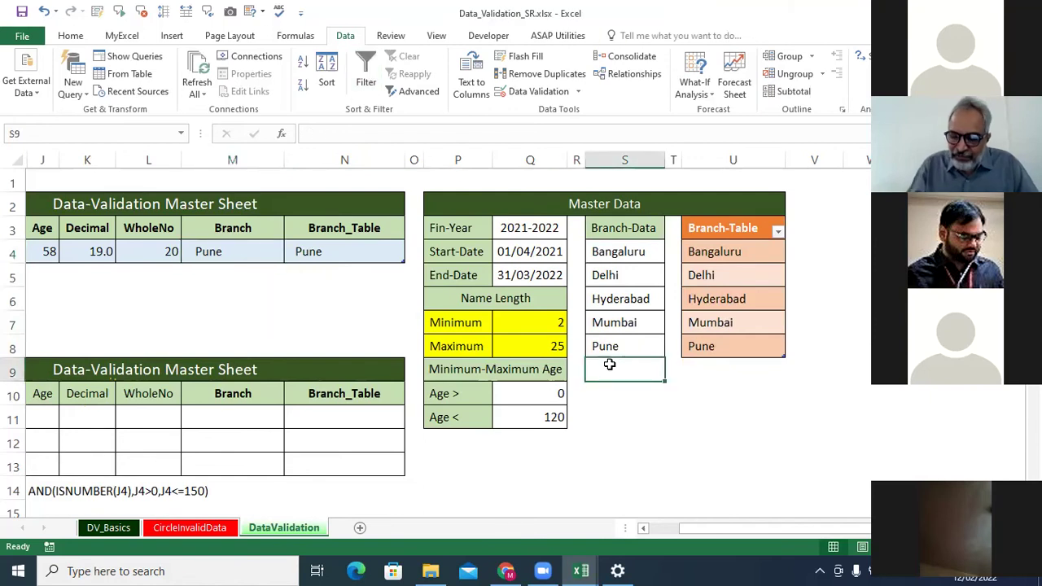
text(Manoj)
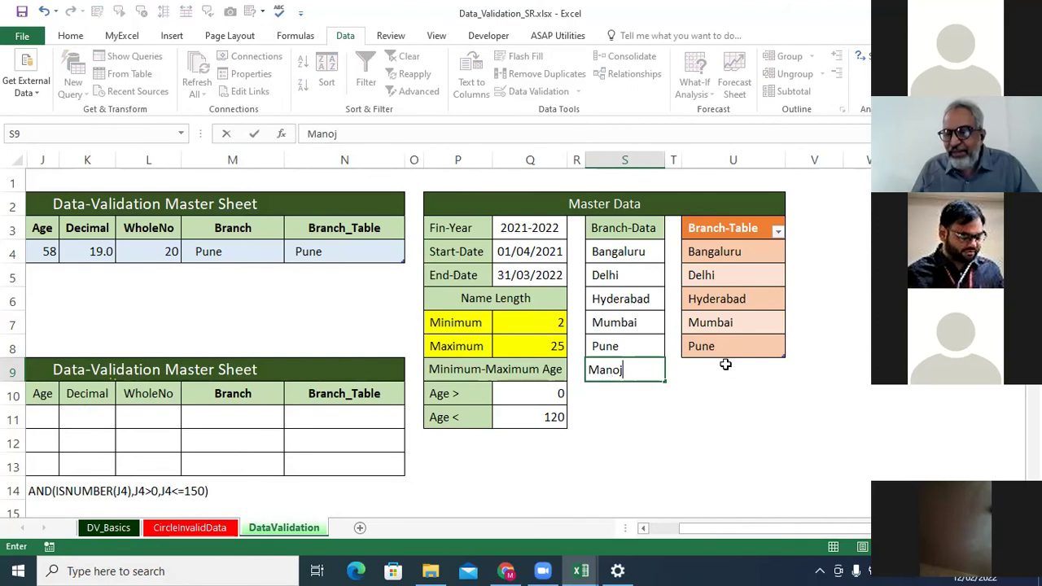
click(726, 365)
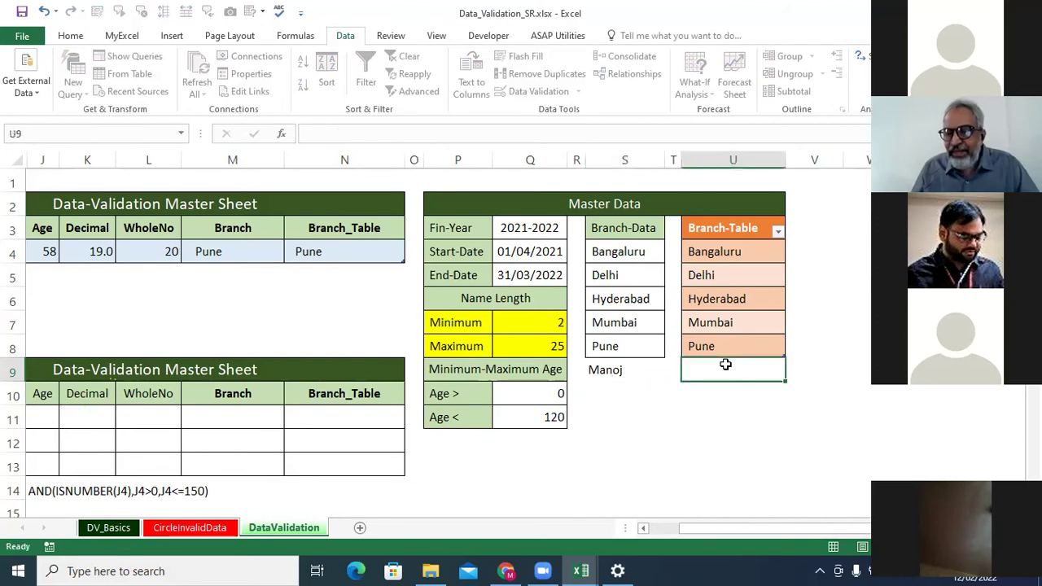
click(261, 255)
click(291, 255)
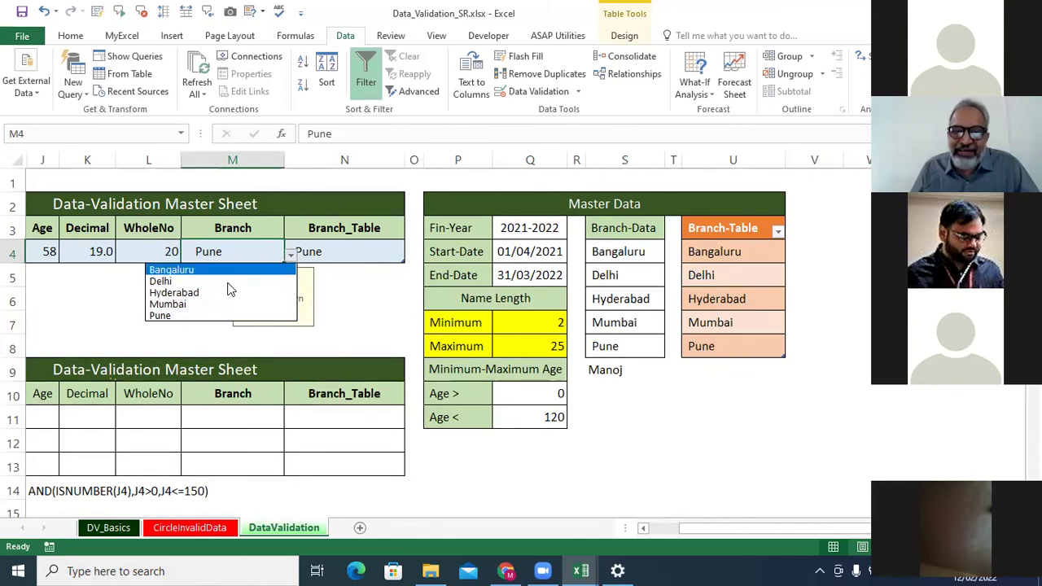
click(251, 250)
Change M4's validation source to =$S$4:$S$9 and confirm the dropdown shows the sixth entry.
click(525, 92)
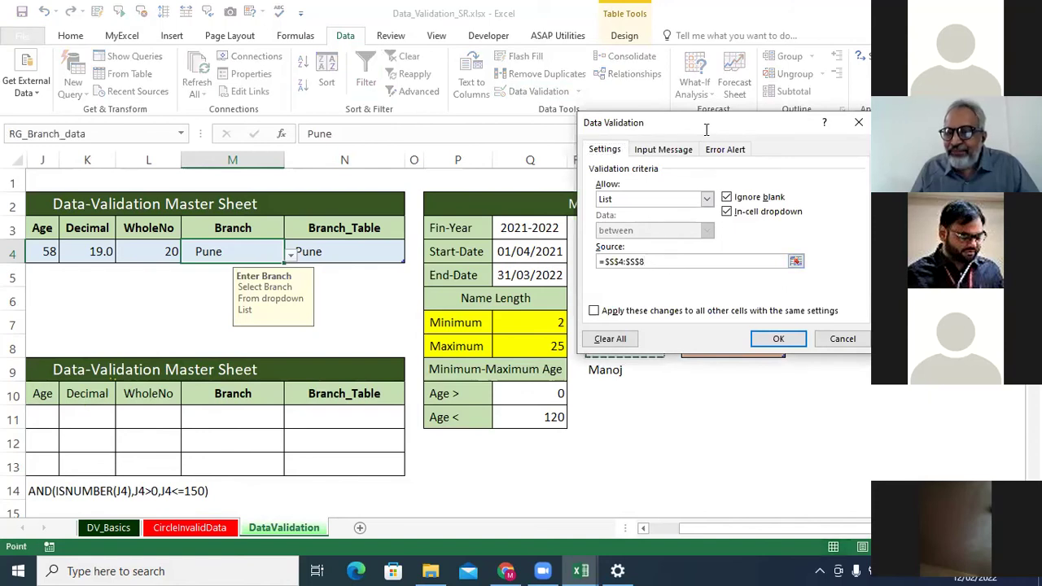
drag(705, 130, 319, 149)
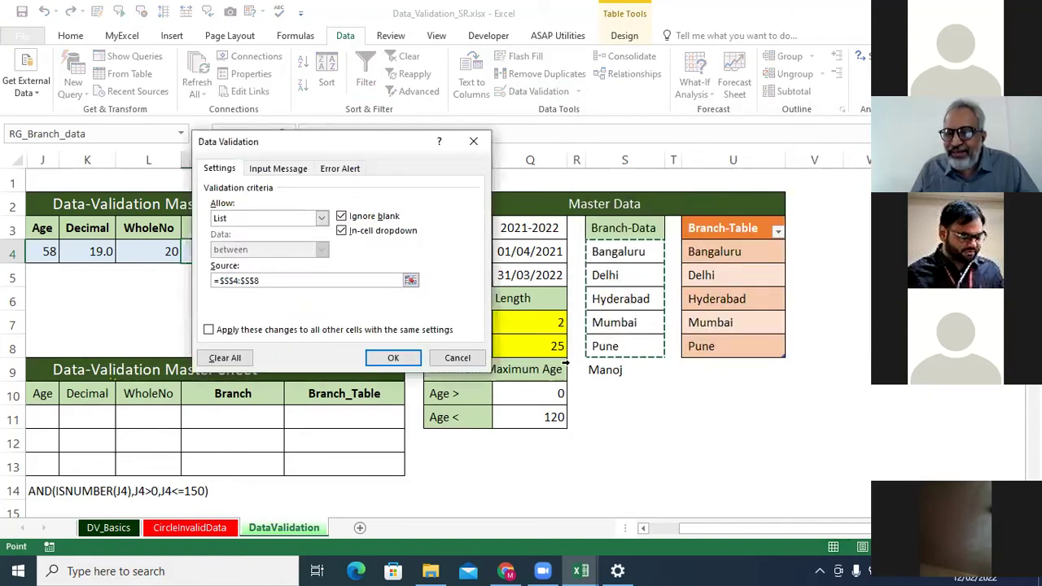
click(277, 281)
key(BackSpace)
text(9)
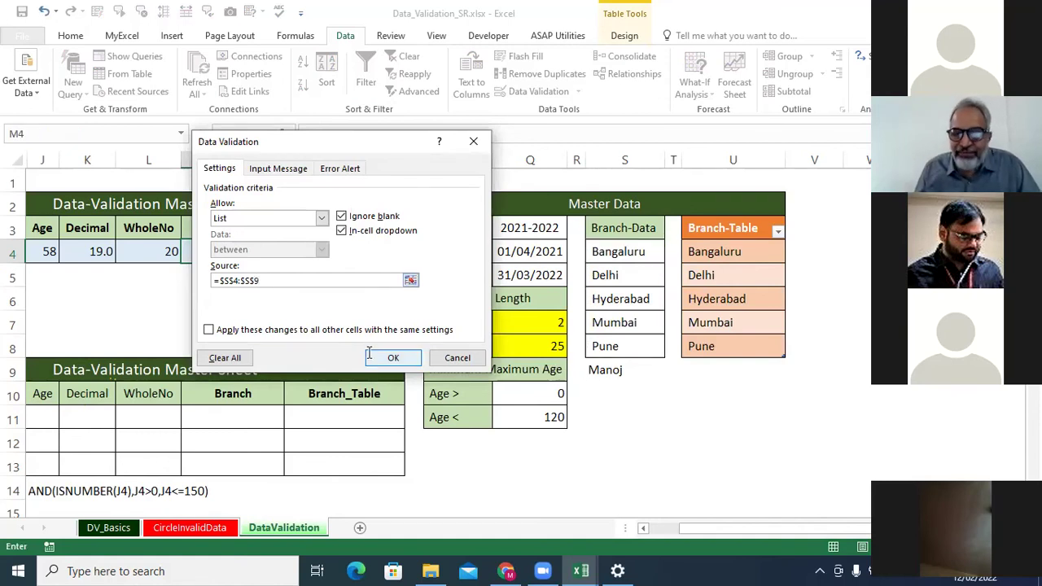
click(373, 356)
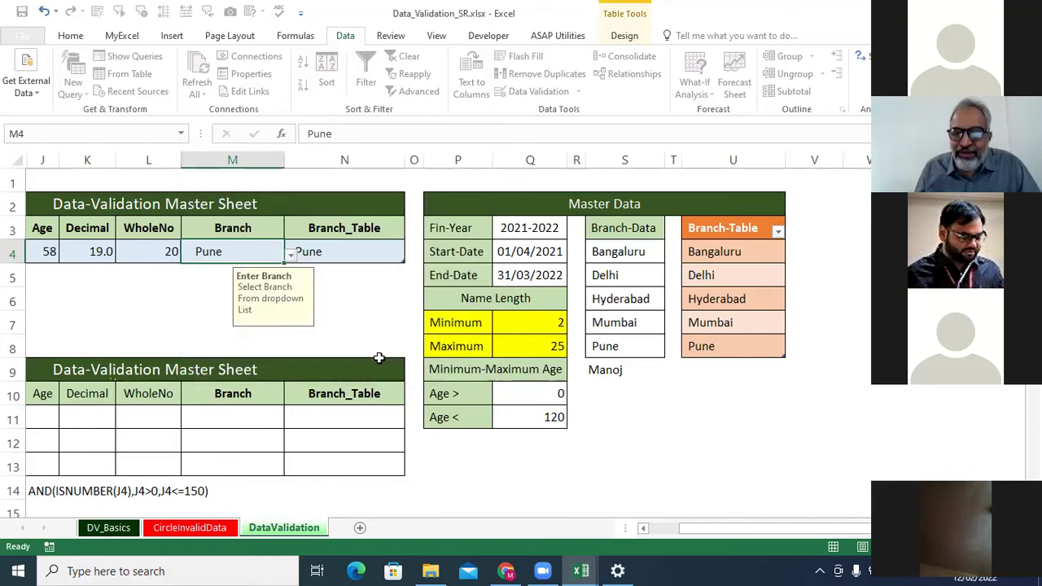
click(291, 255)
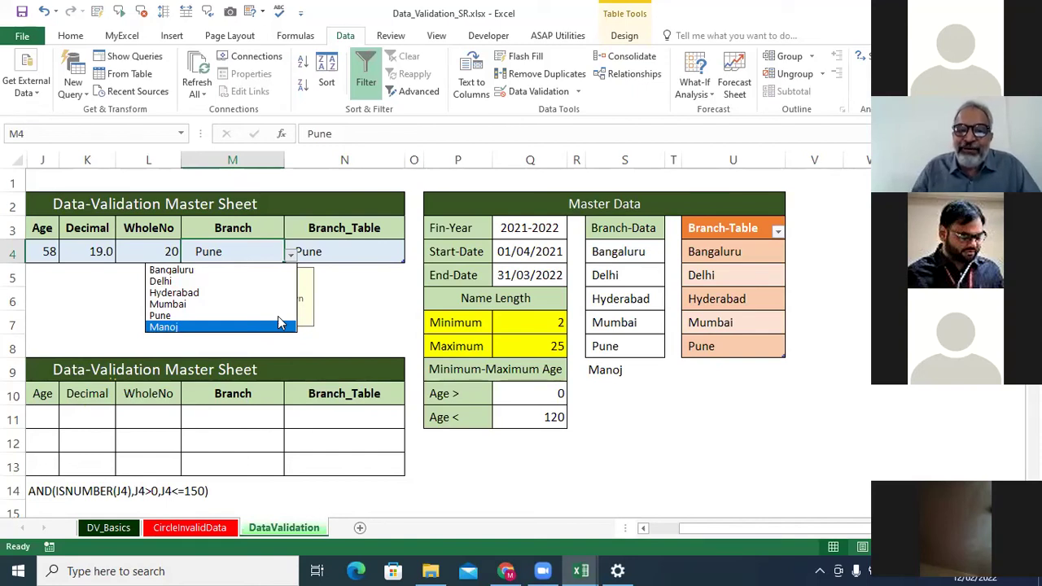
click(387, 253)
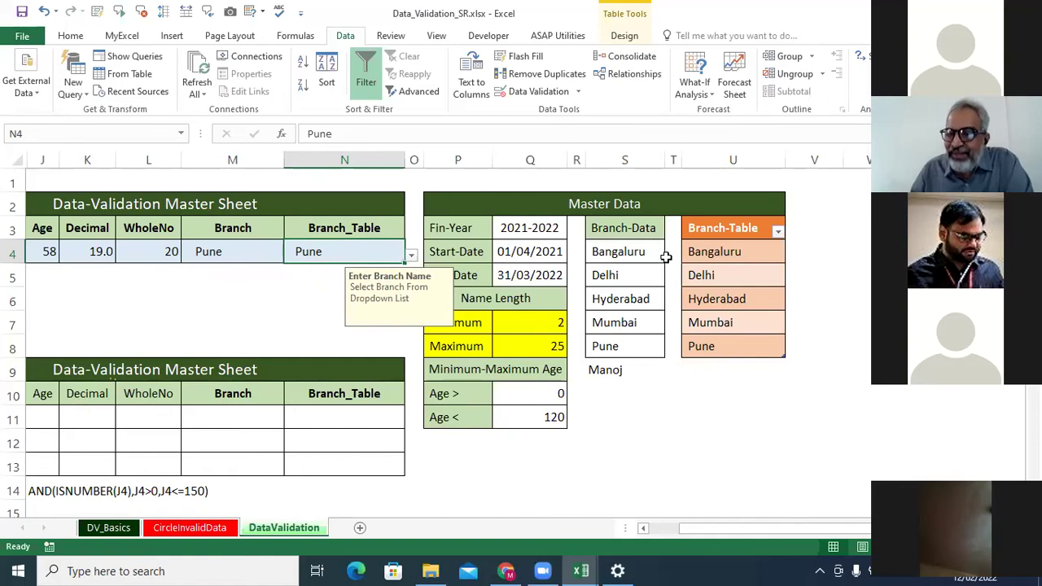
Convert S3:S9 into a table with headers, then open N4's Branch_Table dropdown.
drag(625, 229, 607, 368)
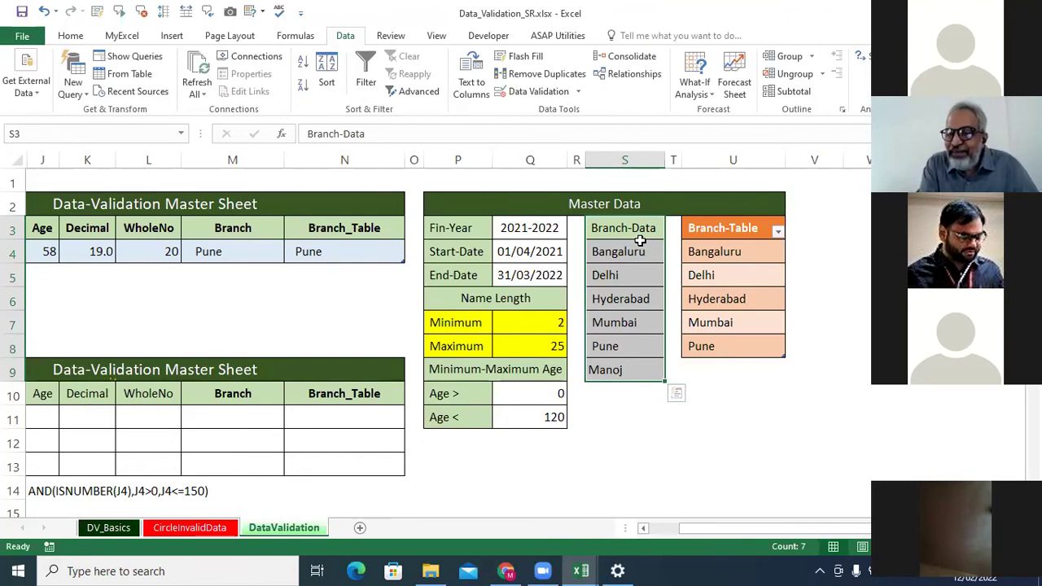
key(ctrl+t)
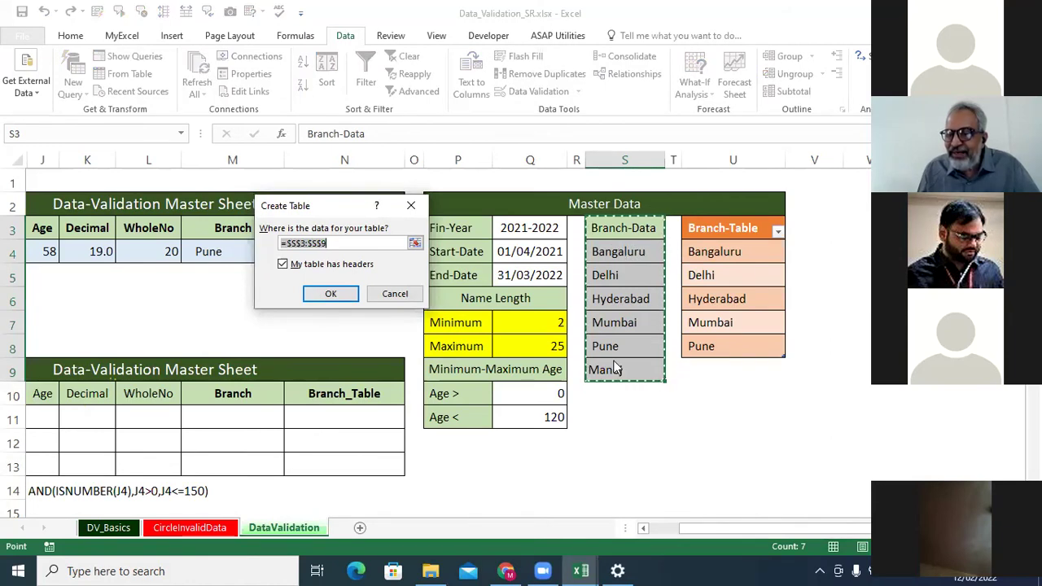
click(342, 291)
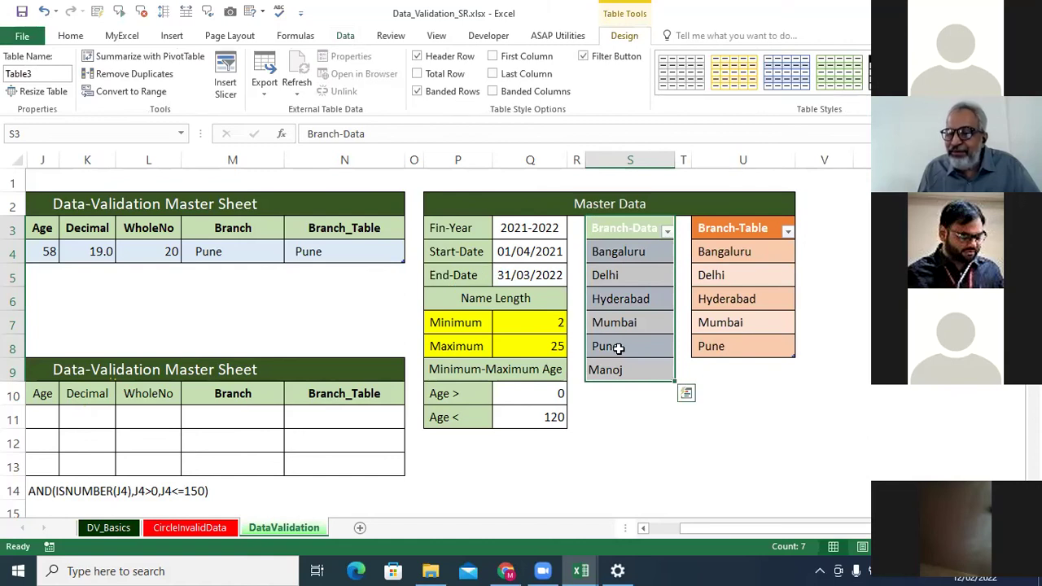
click(329, 251)
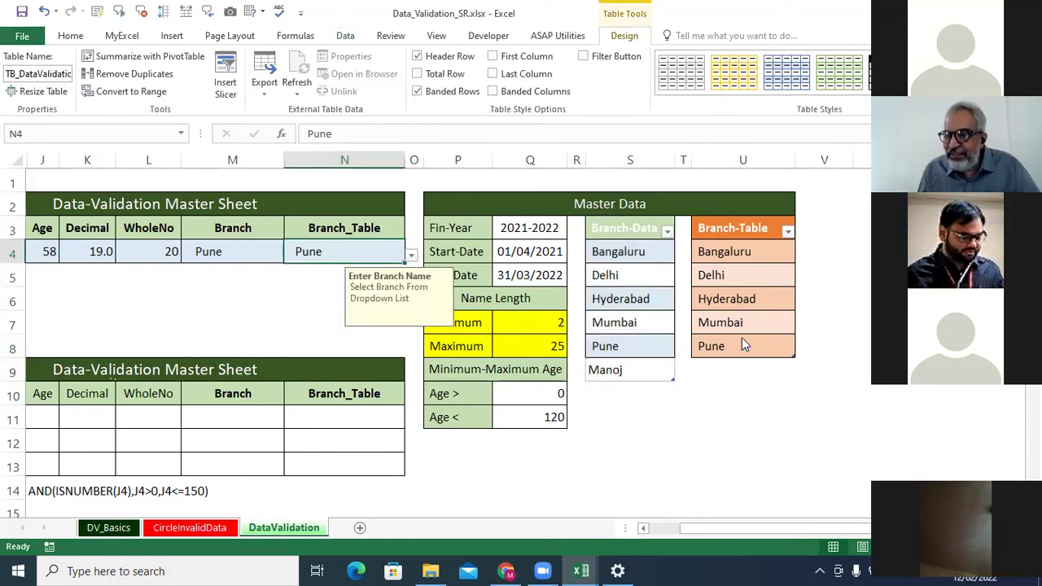
click(412, 256)
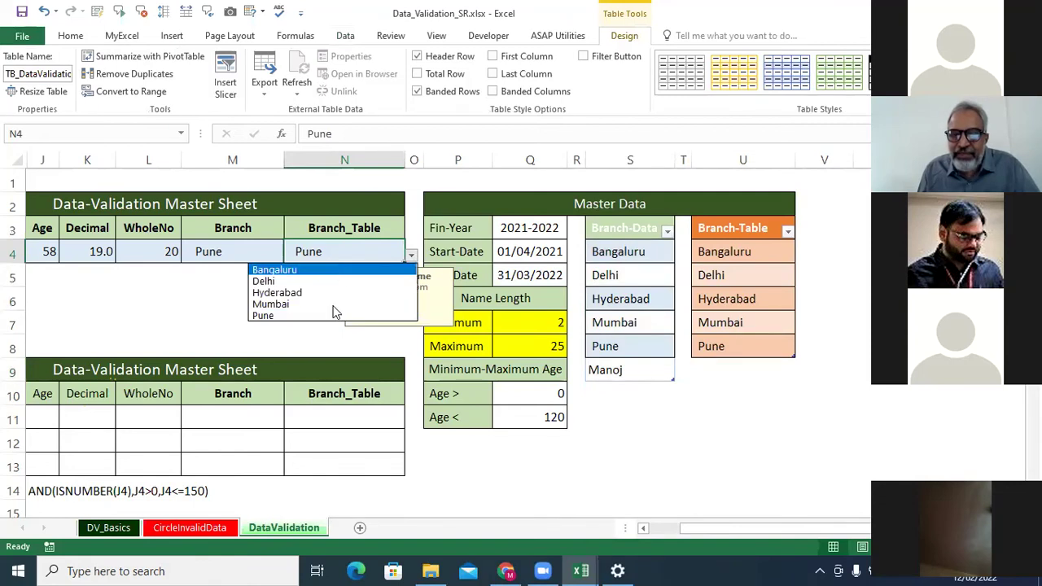
Enter three new names in U9, U10 and U11, then confirm N4's dropdown lists them.
click(737, 368)
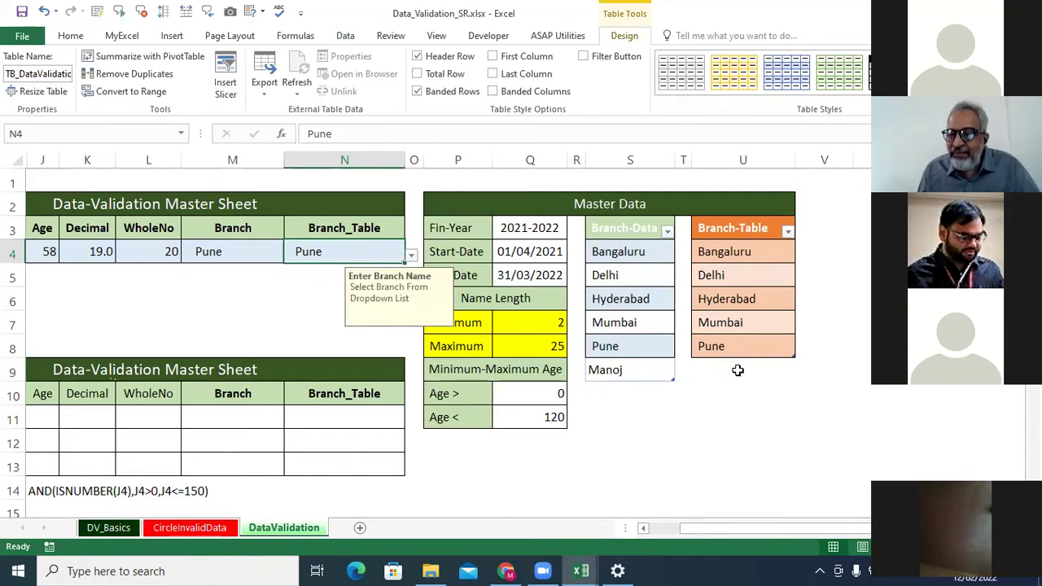
click(736, 369)
text(Man)
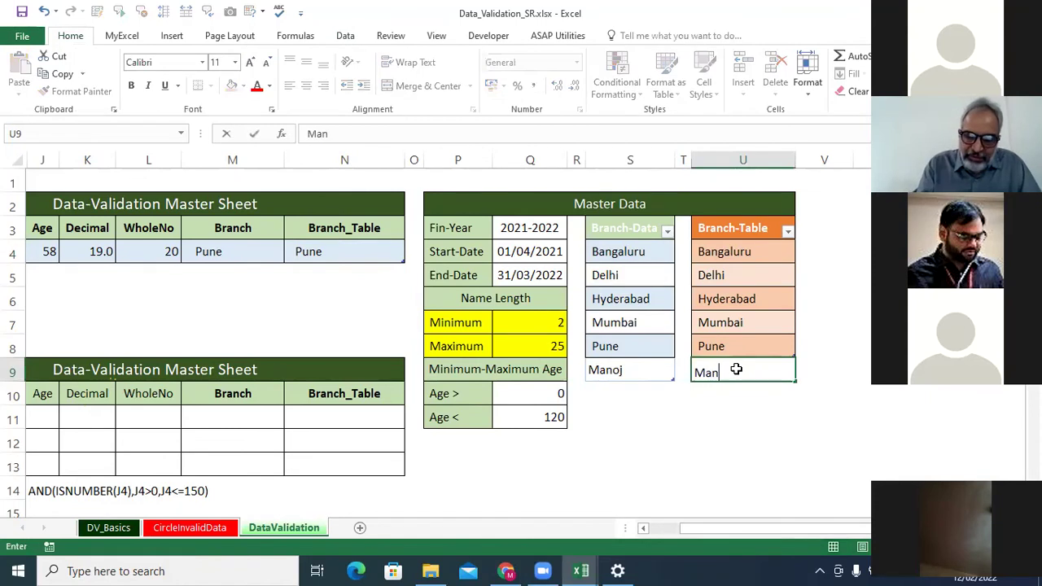
text(oj)
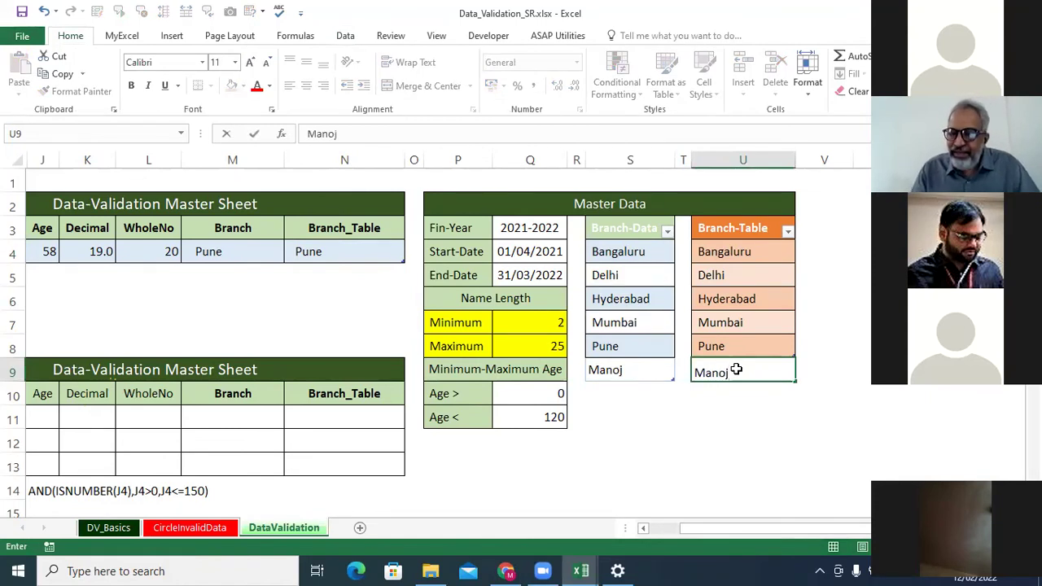
key(Return)
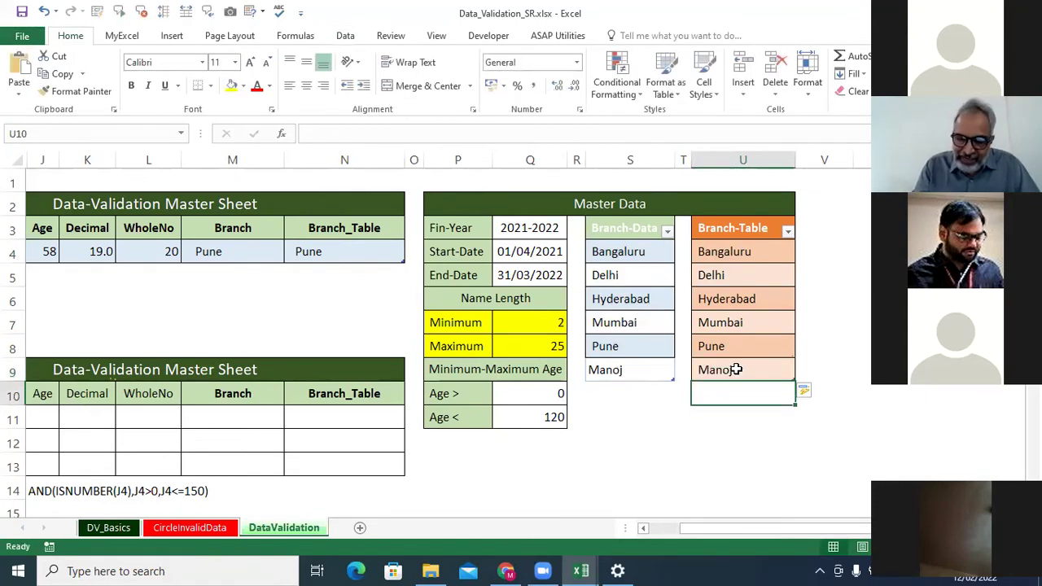
text(Harsh)
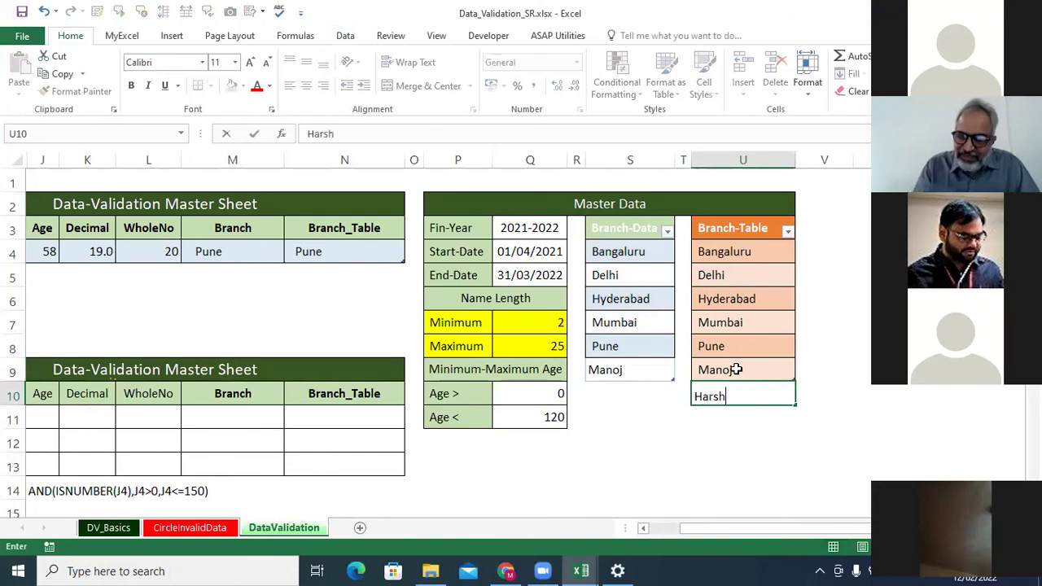
key(Return)
text(Suni)
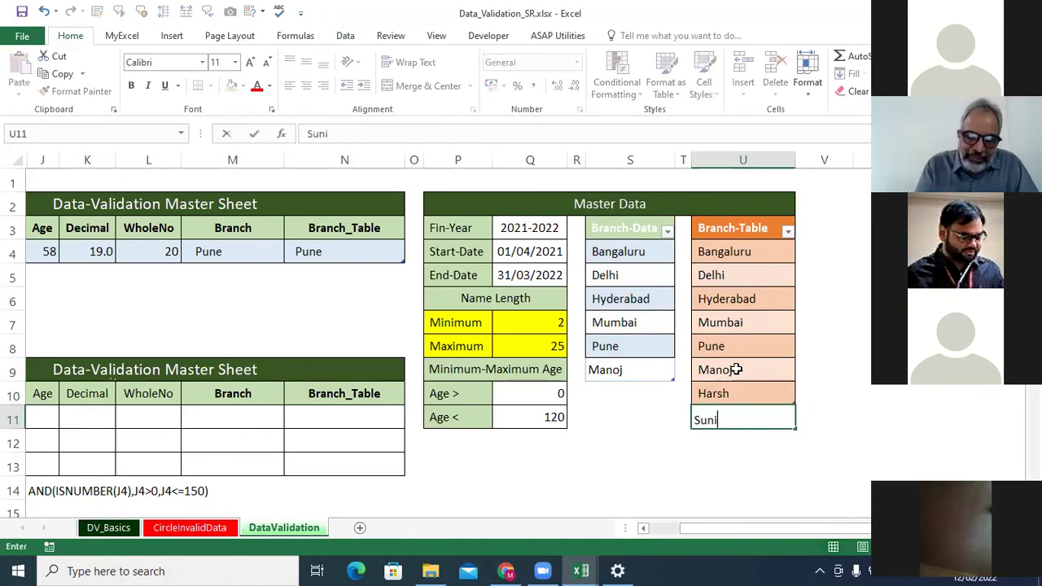
text(ta)
key(Return)
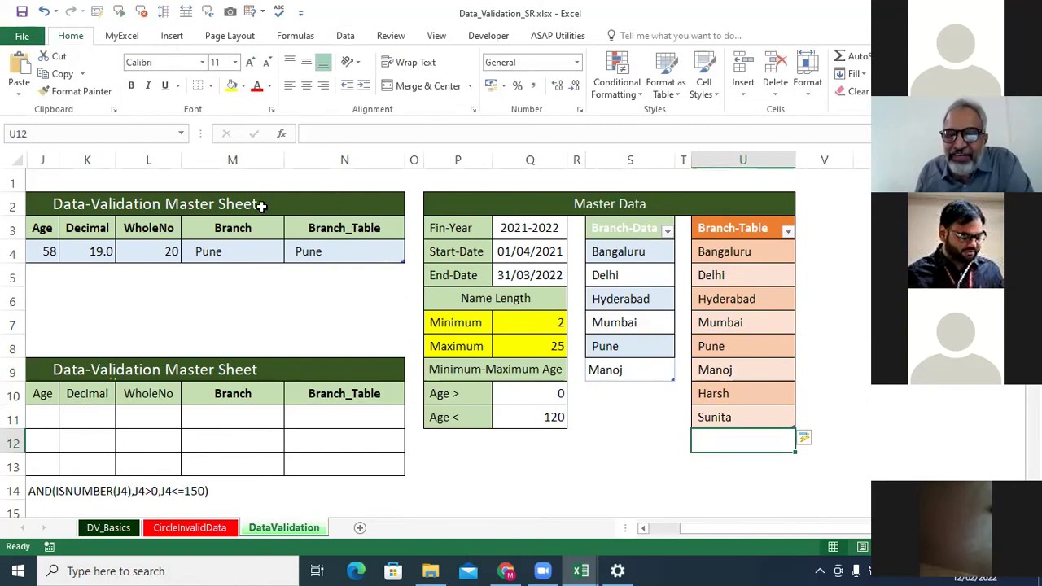
click(367, 249)
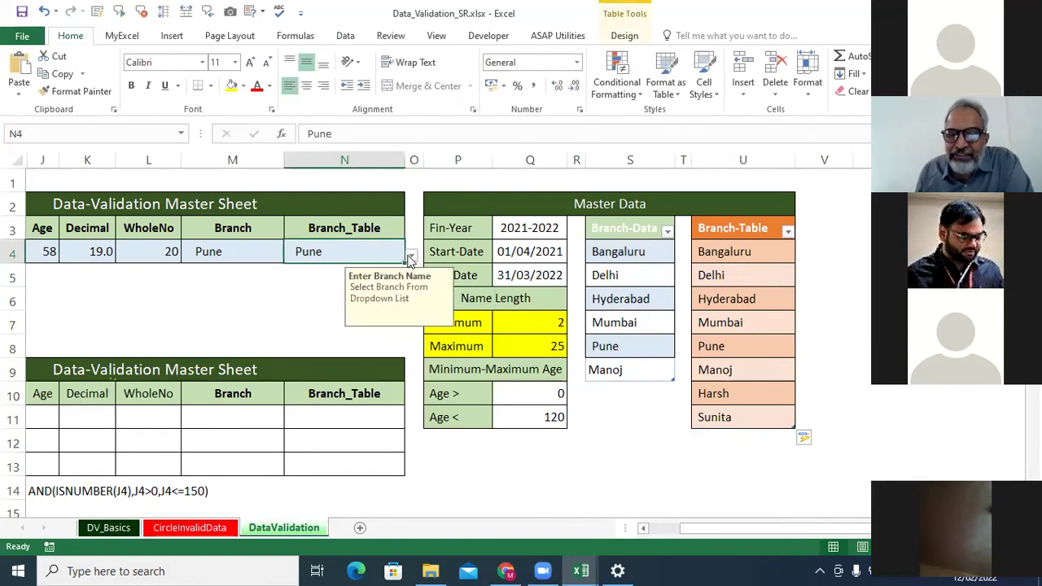
click(411, 255)
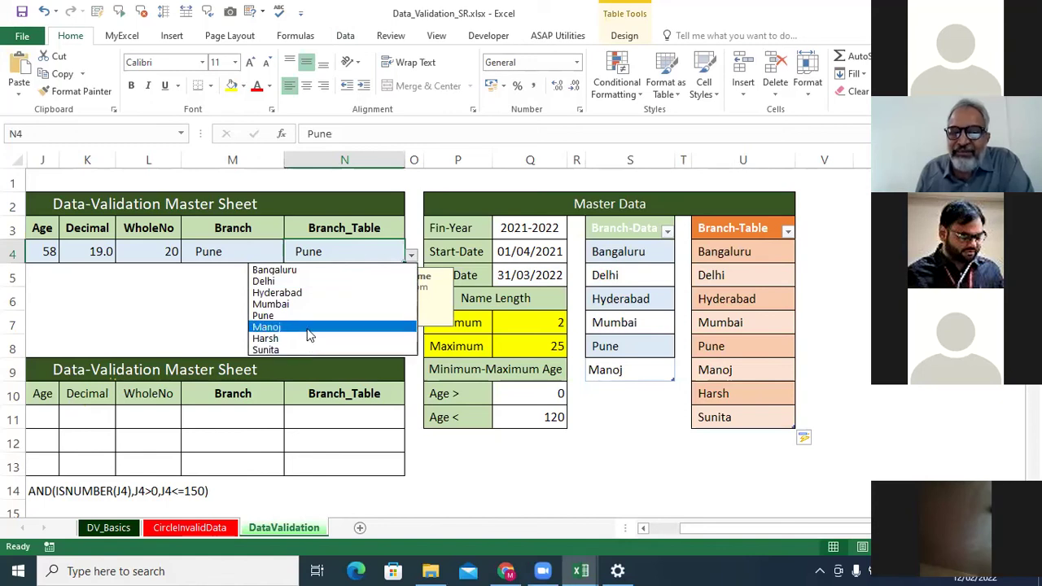
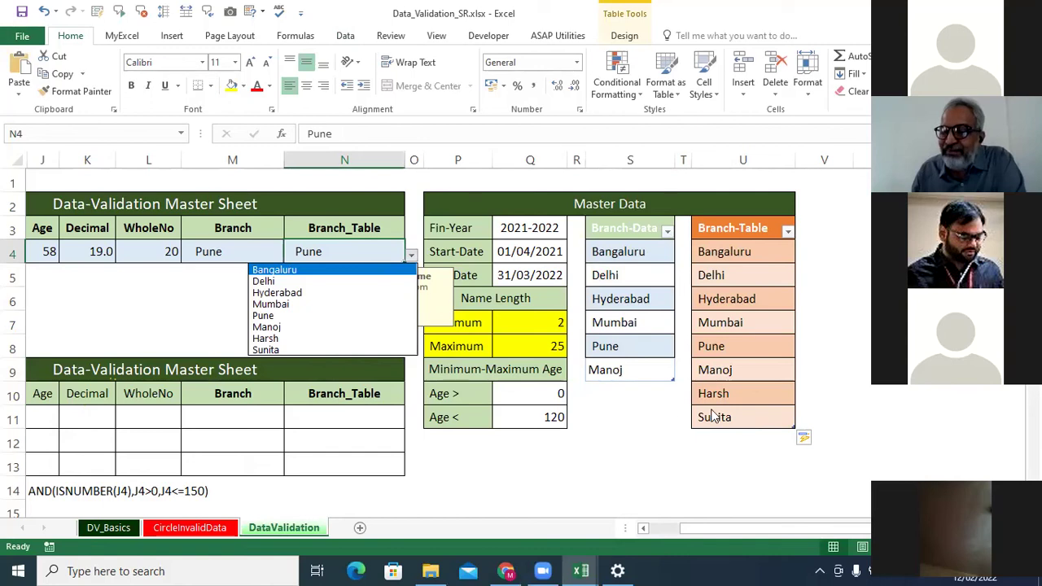
Add Harsh as a new Branch-Data entry in S10 below Manoj.
click(628, 391)
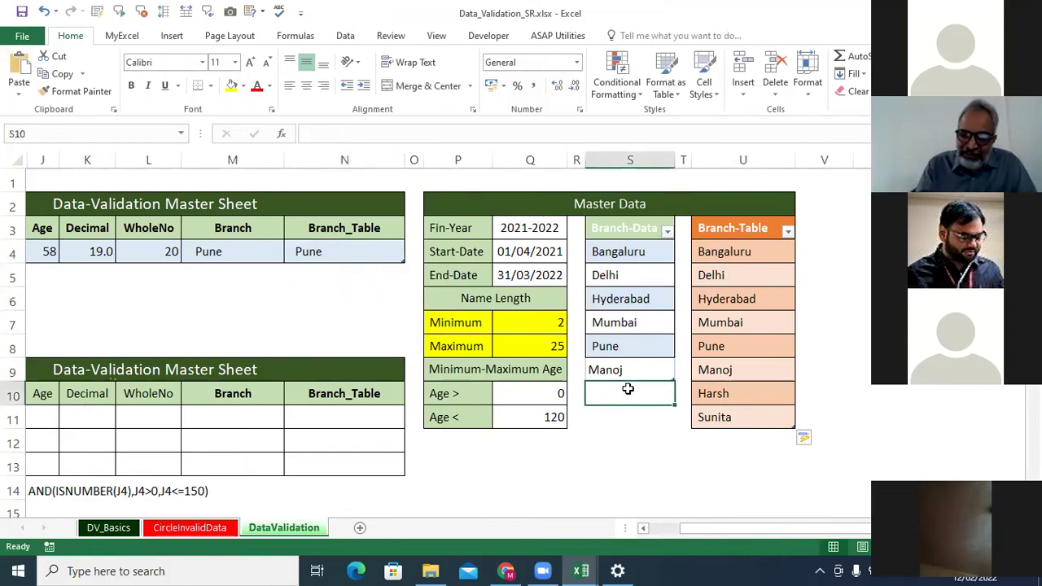
text(Harsh)
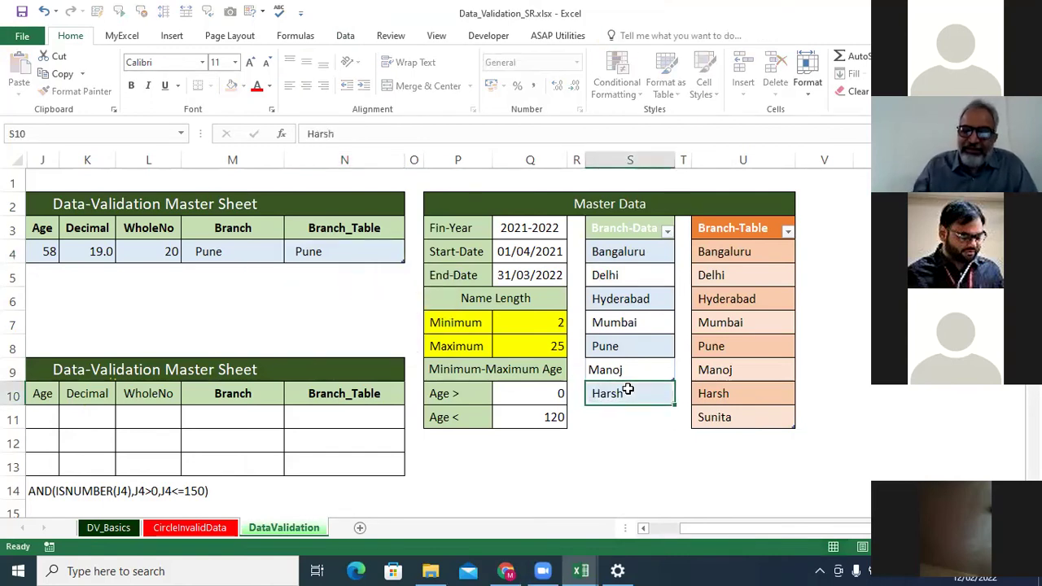
key(Return)
Pick Harsh from M4's Branch dropdown, then select column S.
click(254, 245)
click(292, 256)
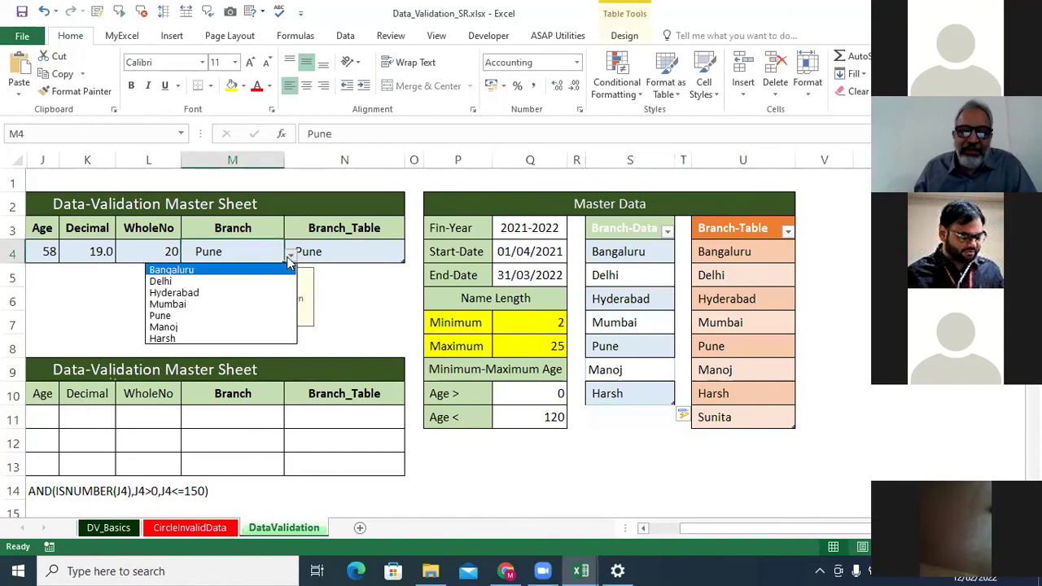
click(244, 337)
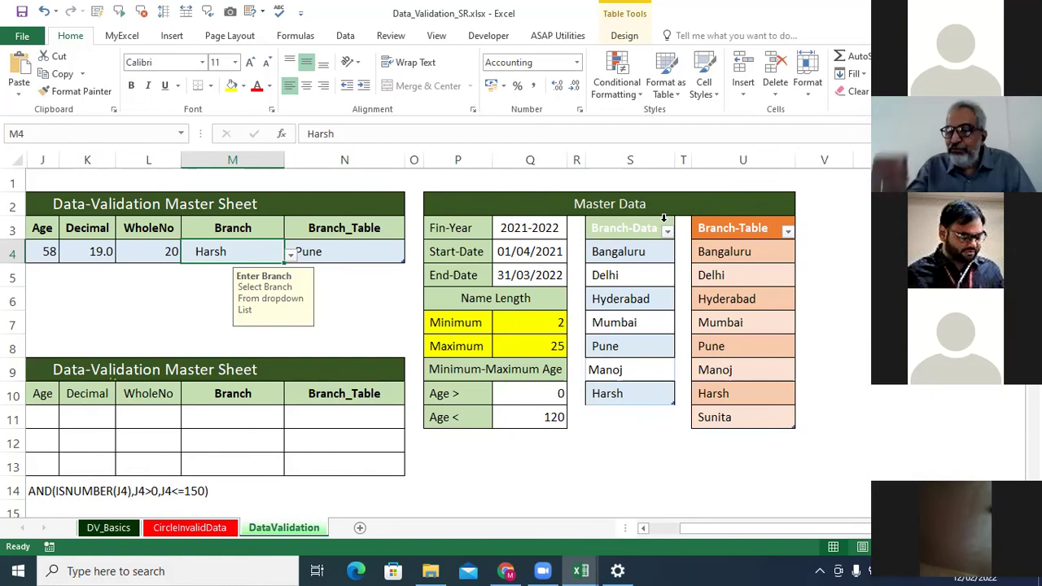
click(639, 161)
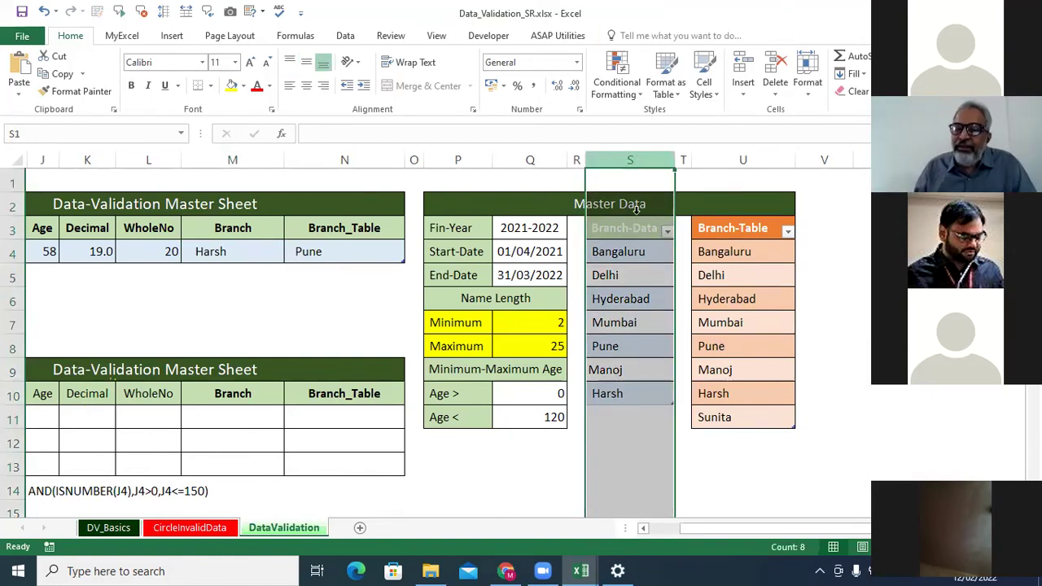
Convert the Branch-Data table S3:S10 to a normal range via Table Design, confirming Yes.
click(623, 253)
drag(627, 230, 633, 388)
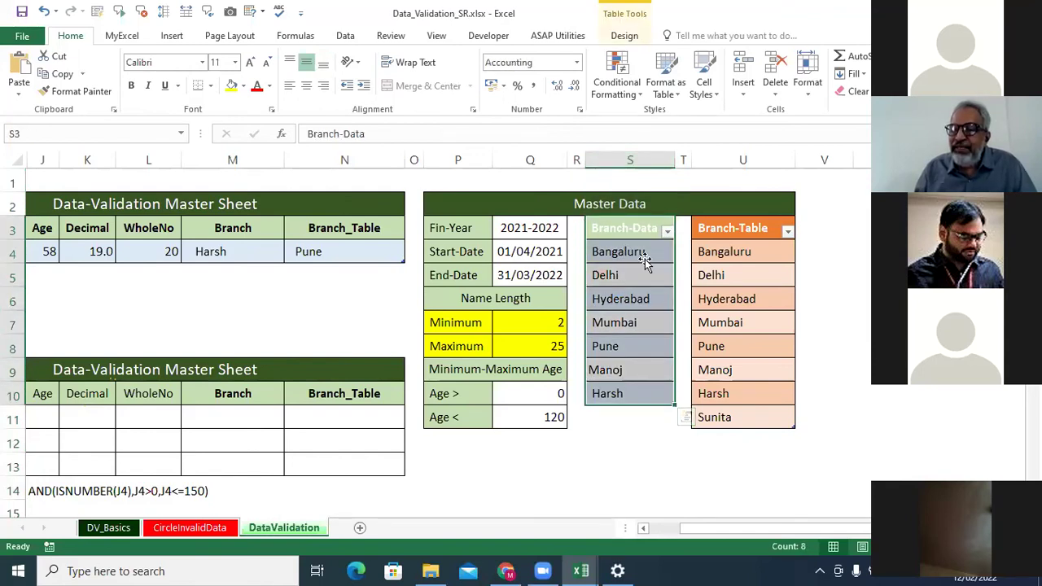
click(632, 230)
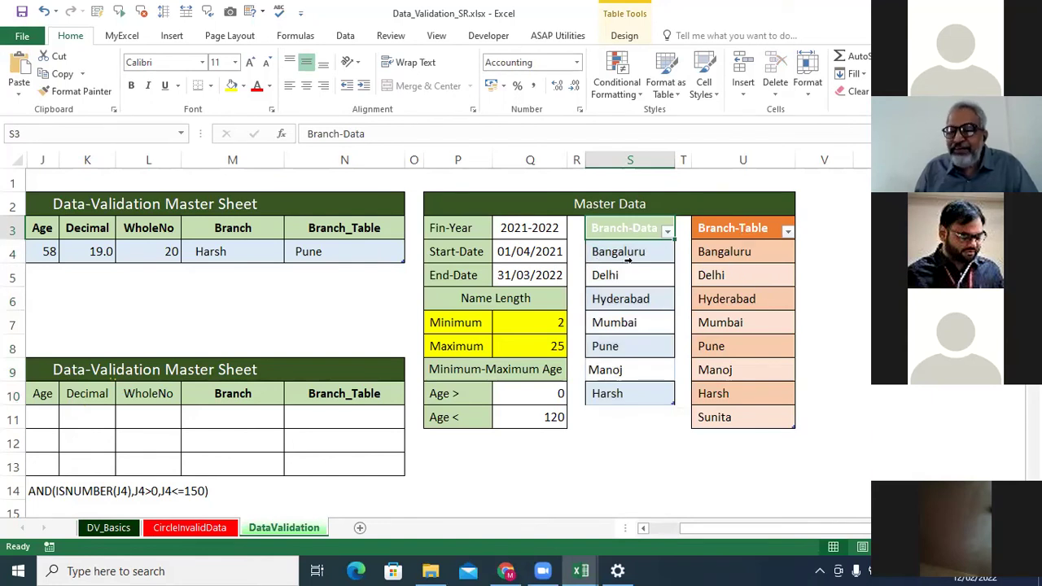
drag(655, 231, 658, 391)
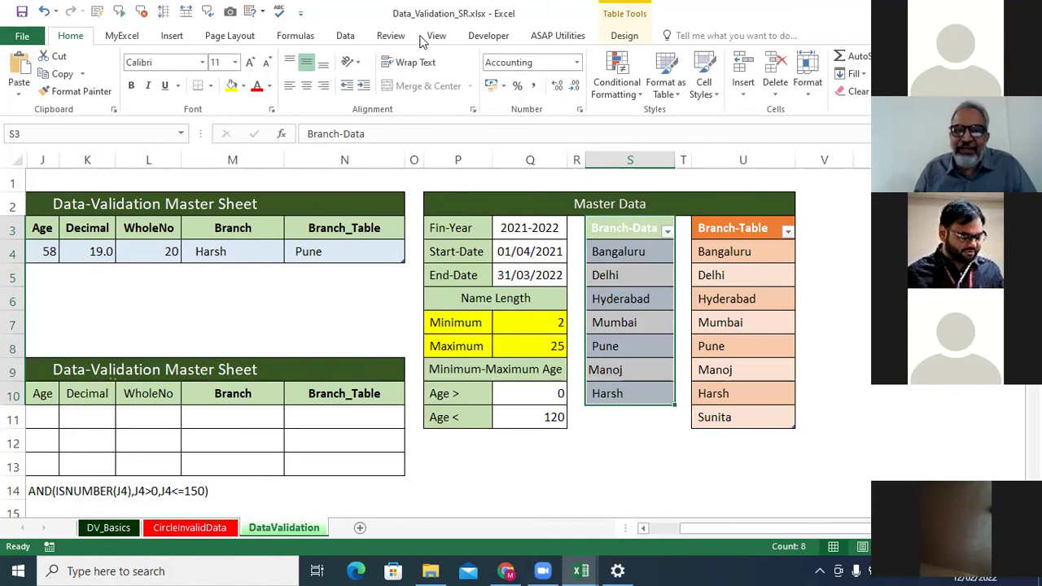
click(353, 35)
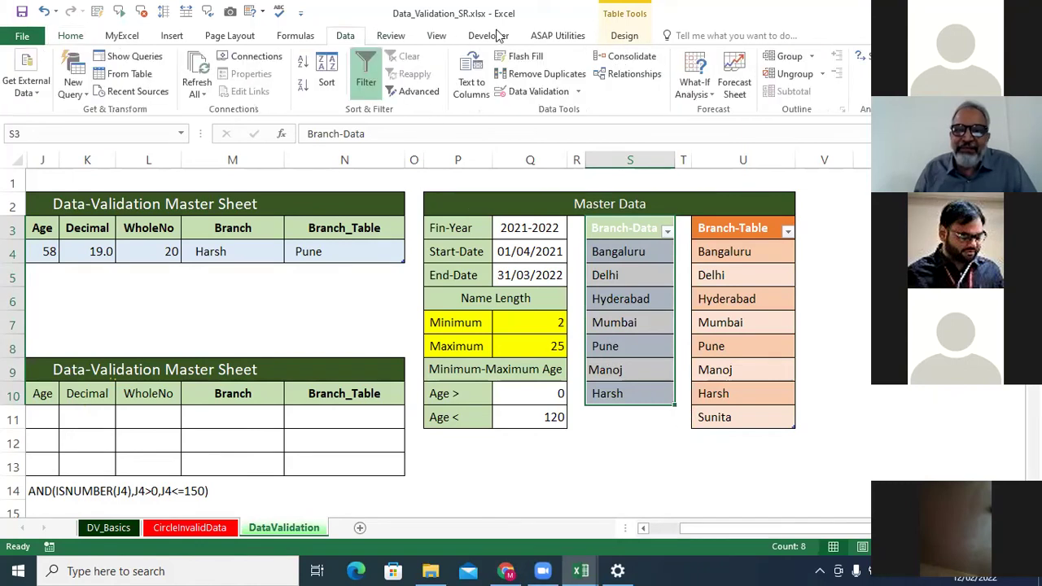
click(623, 33)
click(122, 92)
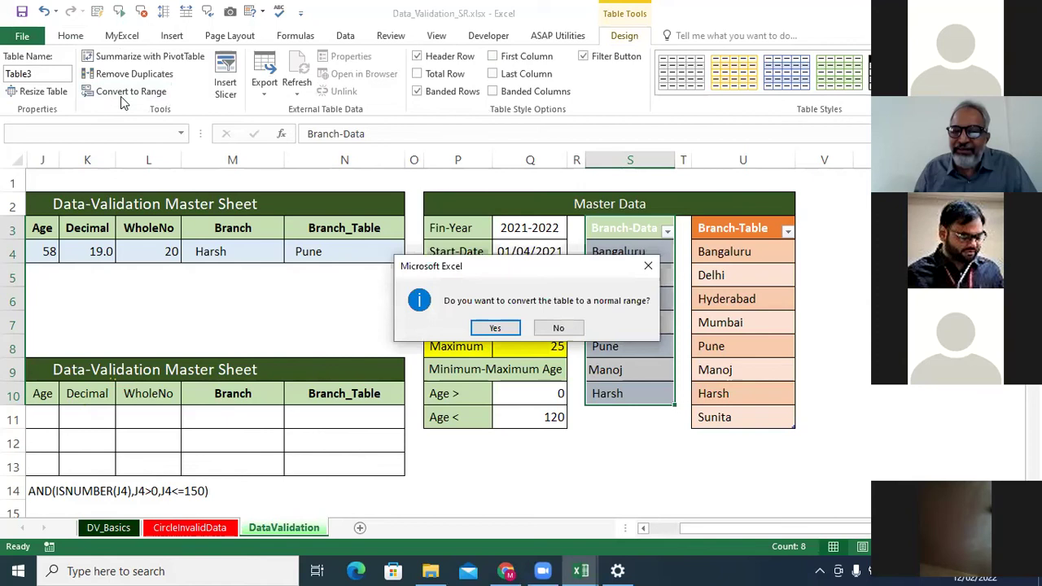
click(482, 330)
click(855, 325)
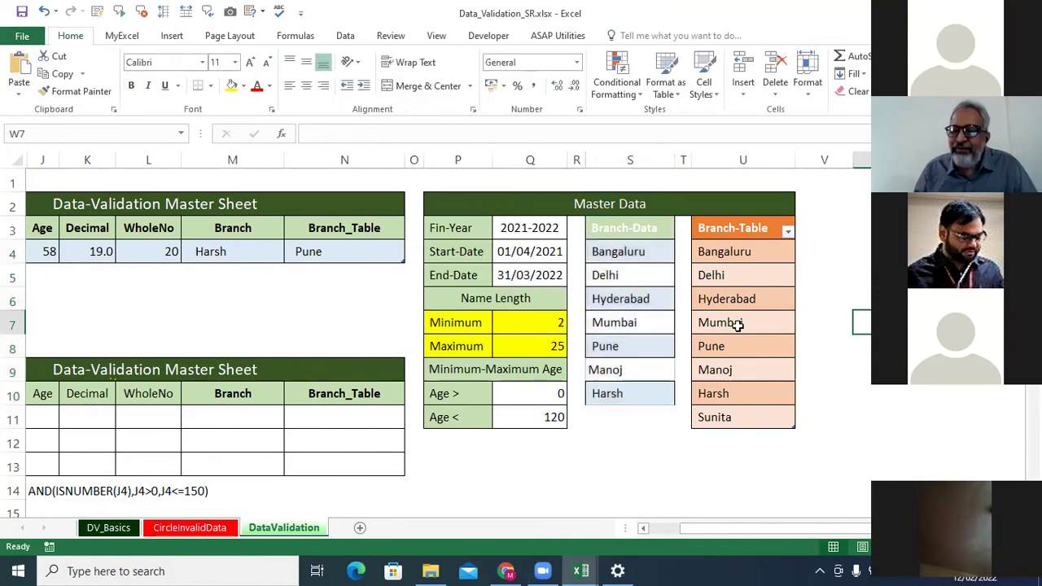
drag(641, 237, 652, 395)
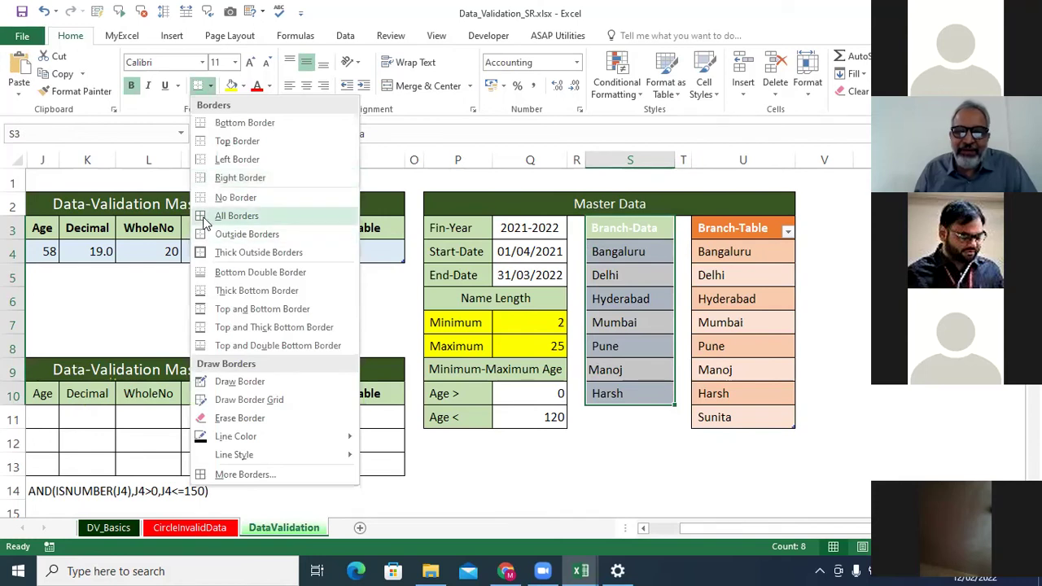
Give S3:S10 All Borders with No Fill, and colour the S3 header text red.
click(211, 222)
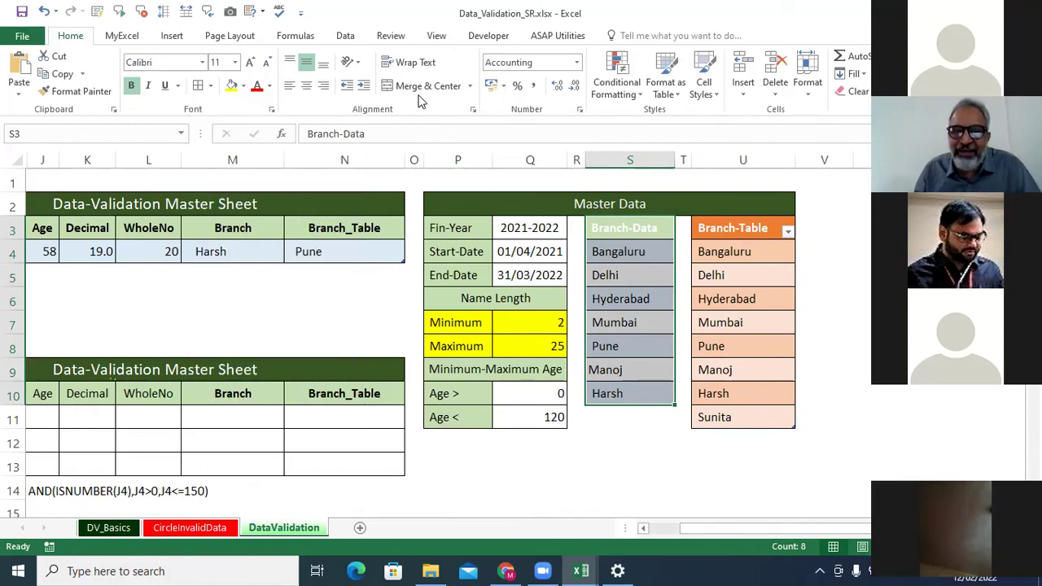
click(243, 86)
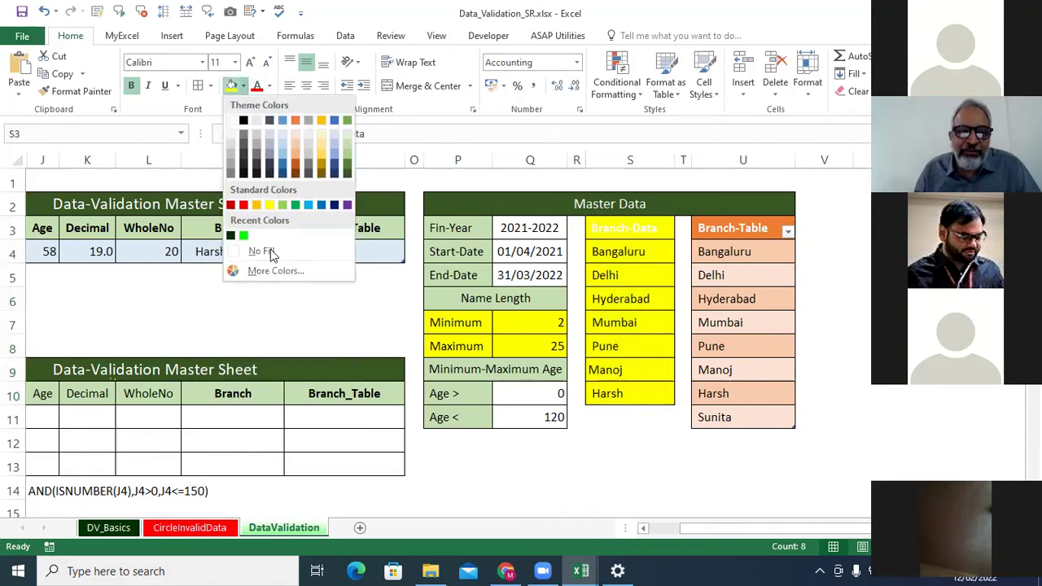
click(269, 251)
click(618, 236)
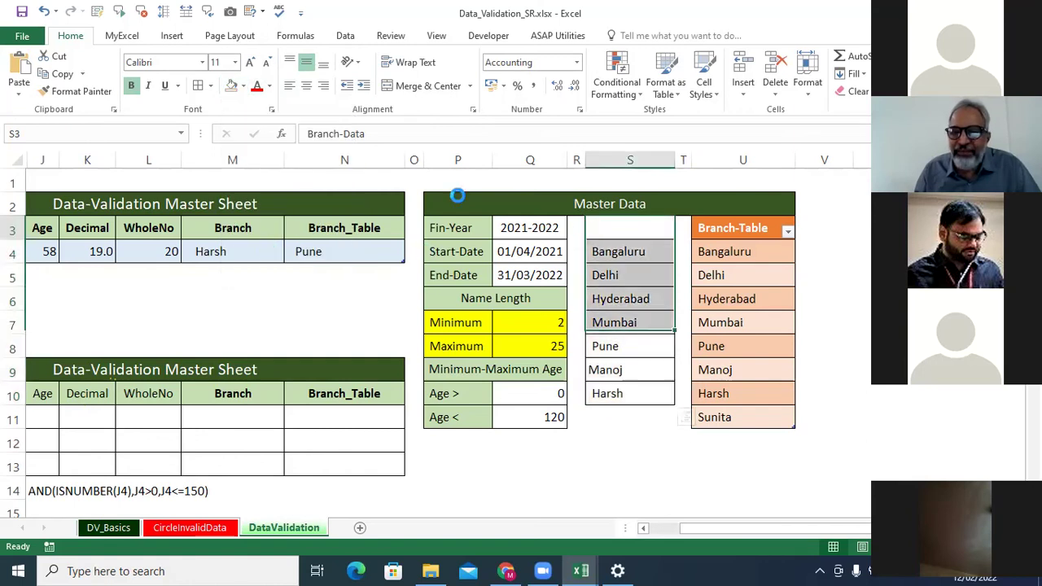
click(257, 85)
click(851, 251)
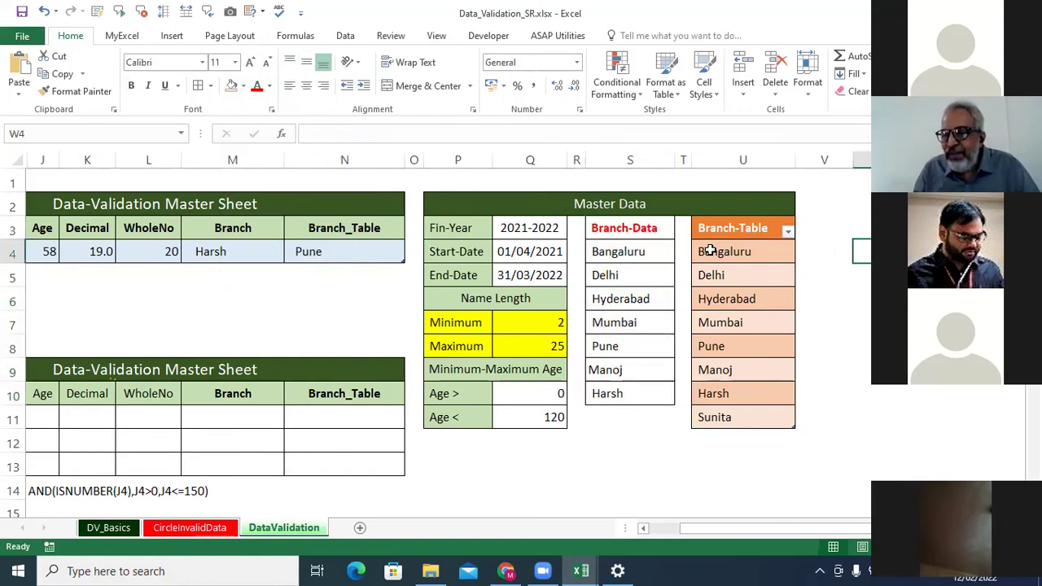
drag(636, 234, 641, 397)
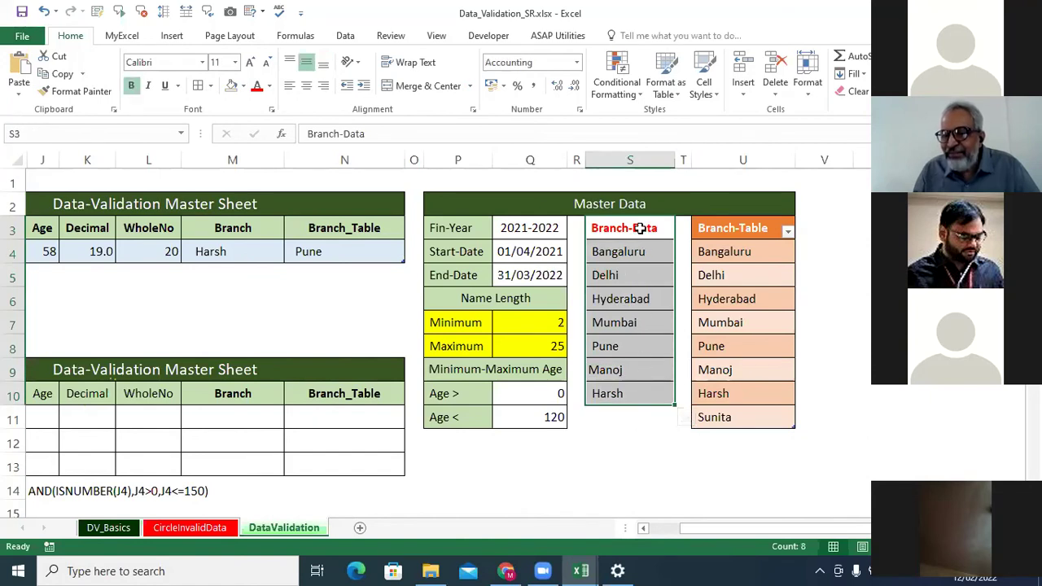
click(640, 231)
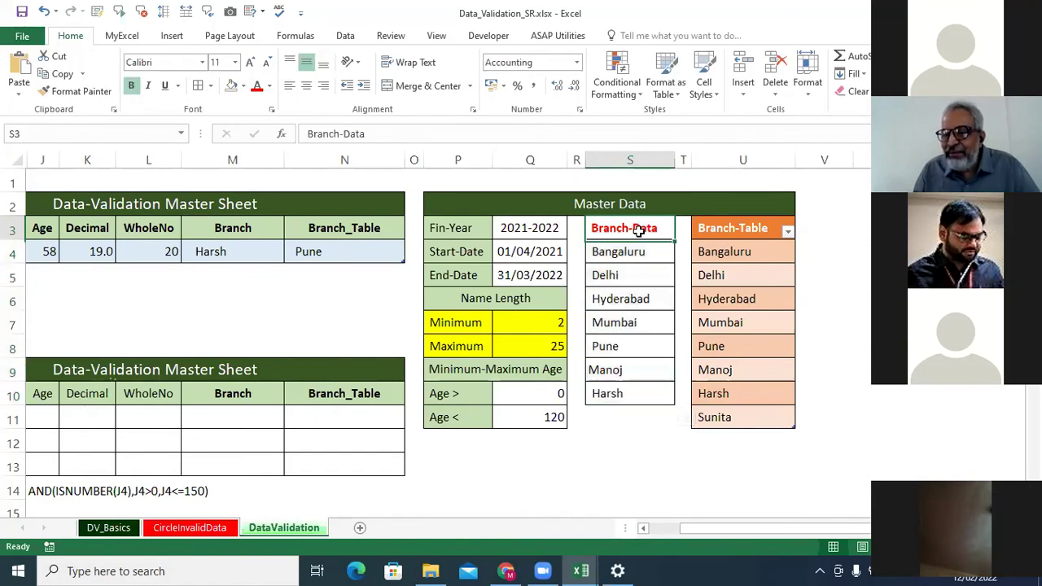
click(342, 41)
Toggle the Data filter on and off, then sort Branch-Table A to Z from its header dropdown.
click(366, 73)
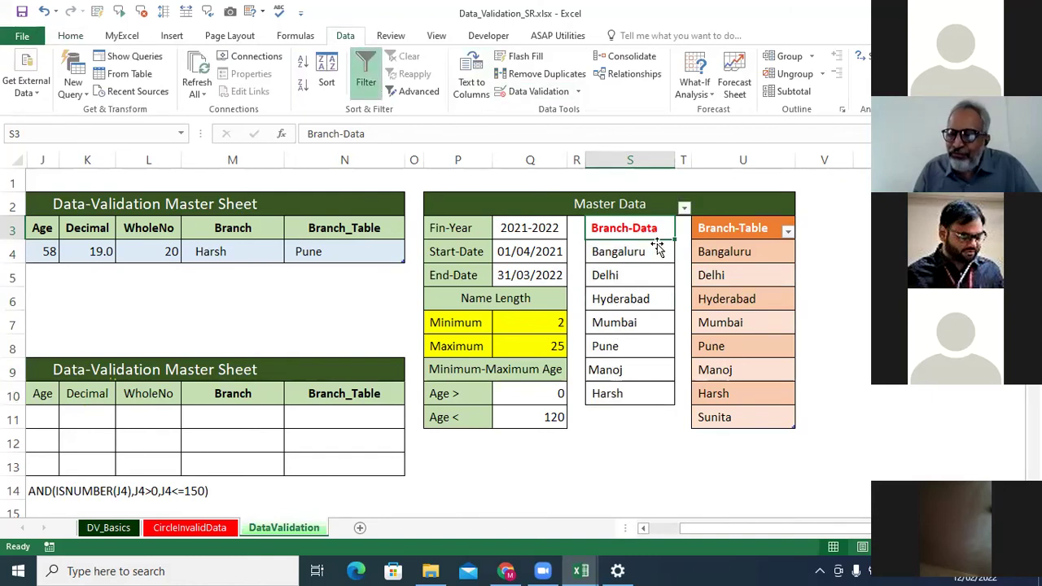
click(365, 73)
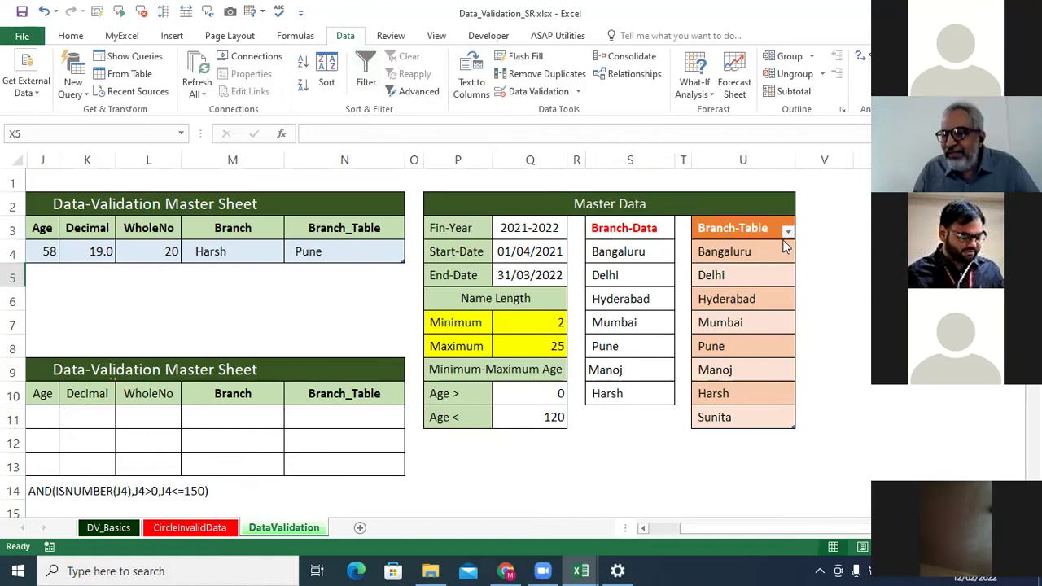
click(763, 230)
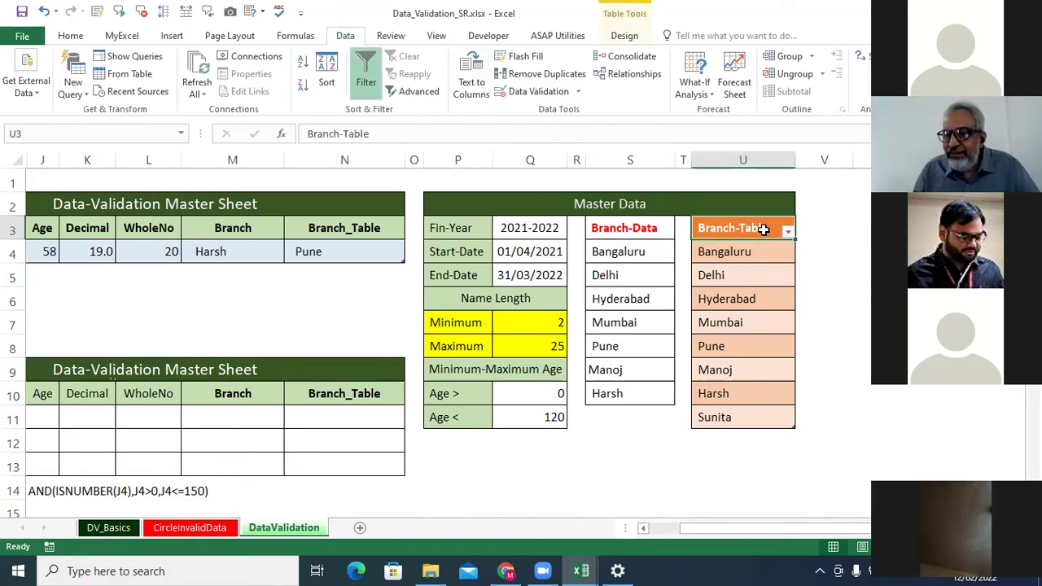
click(787, 232)
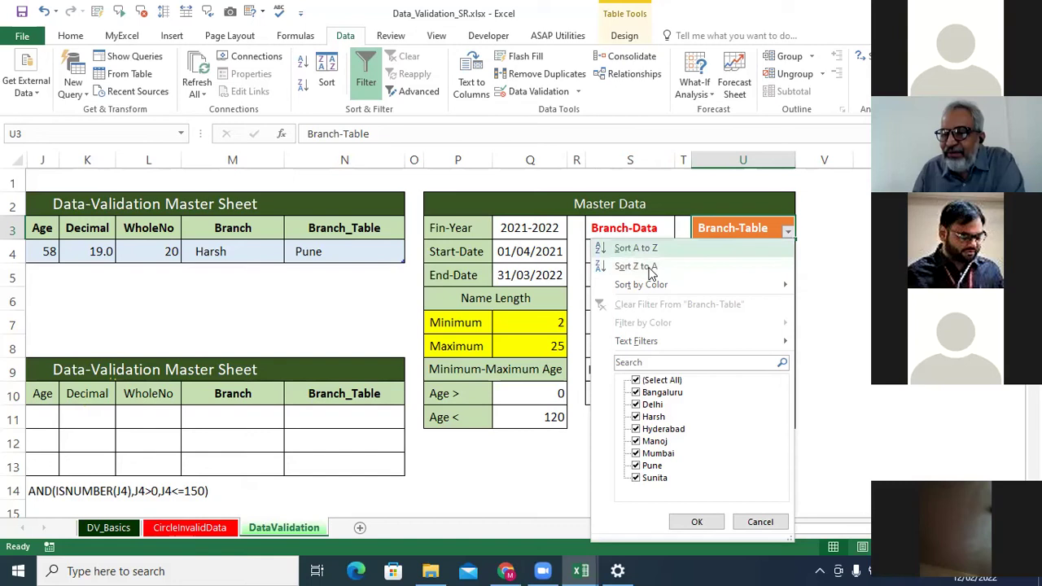
click(639, 248)
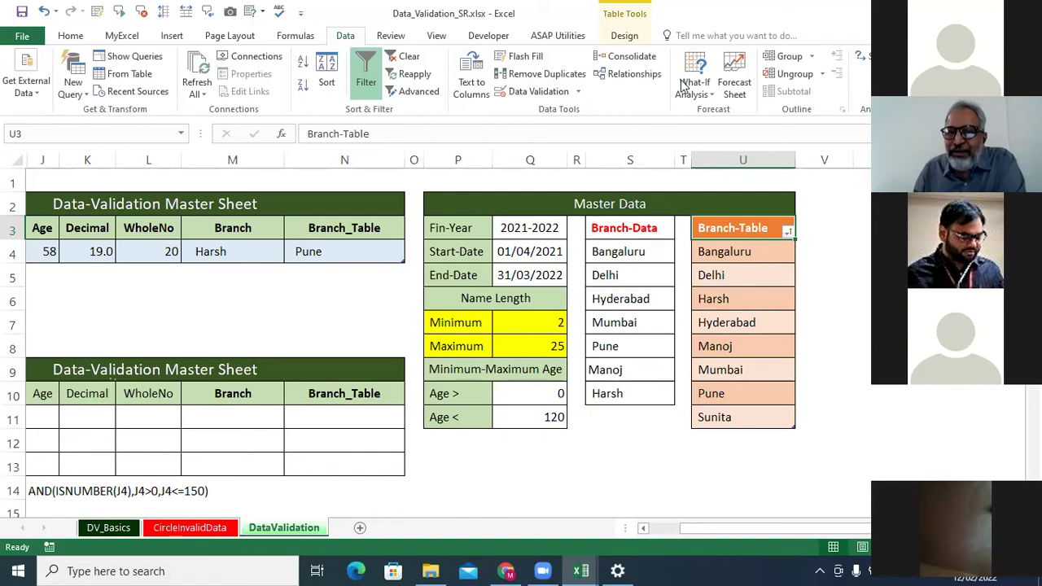
click(629, 38)
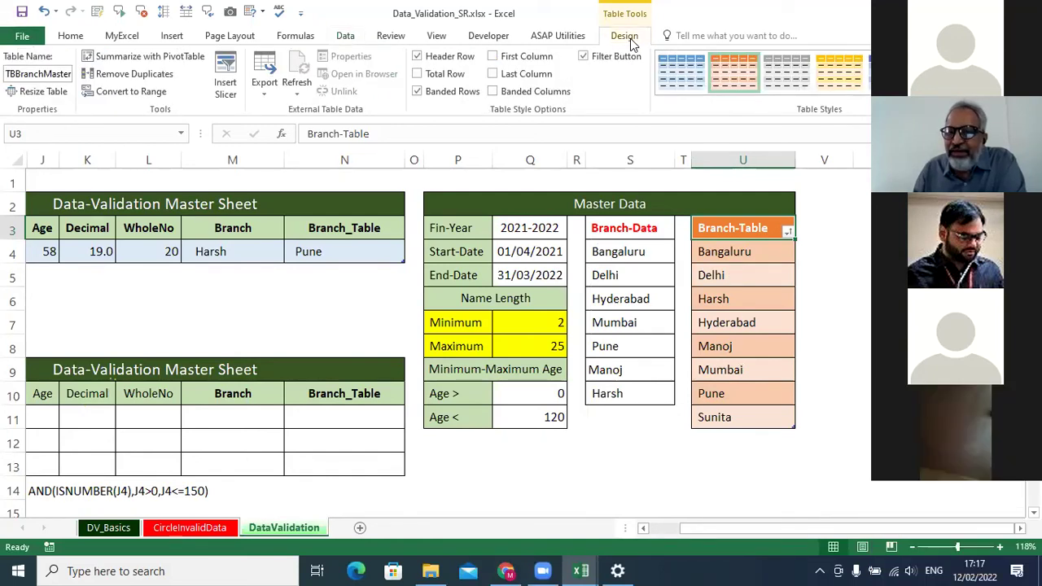
Apply a blue style to Branch-Table, add a Branch-Table slicer, and filter Hyderabad, then Mumbai.
click(833, 81)
click(889, 80)
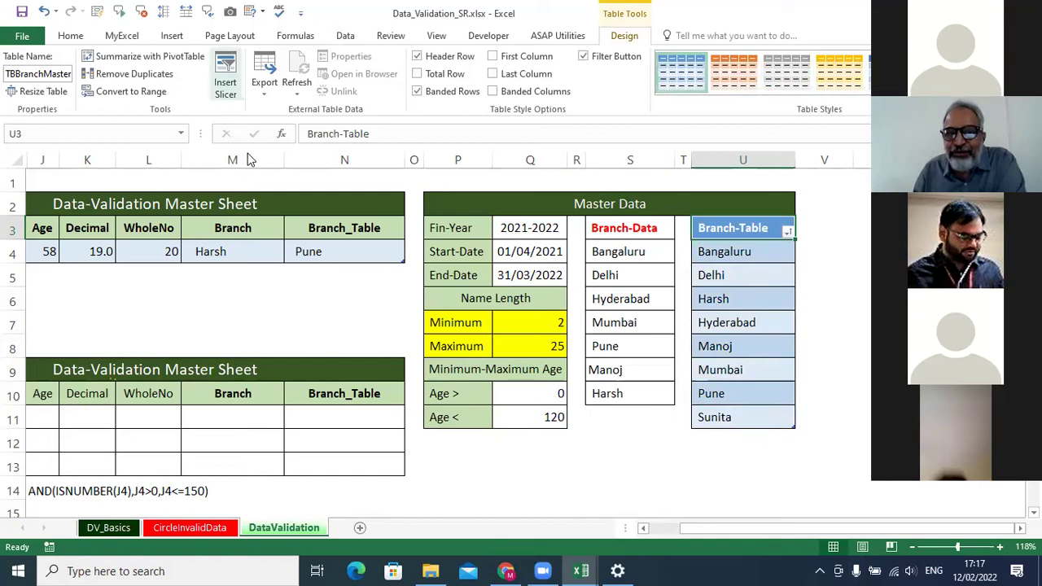
click(227, 88)
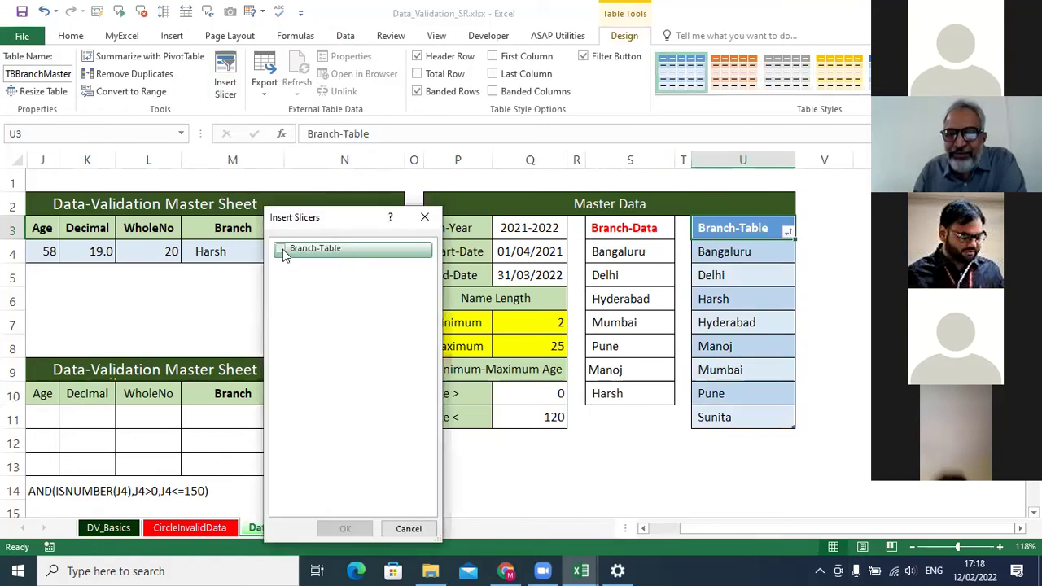
click(280, 249)
click(345, 531)
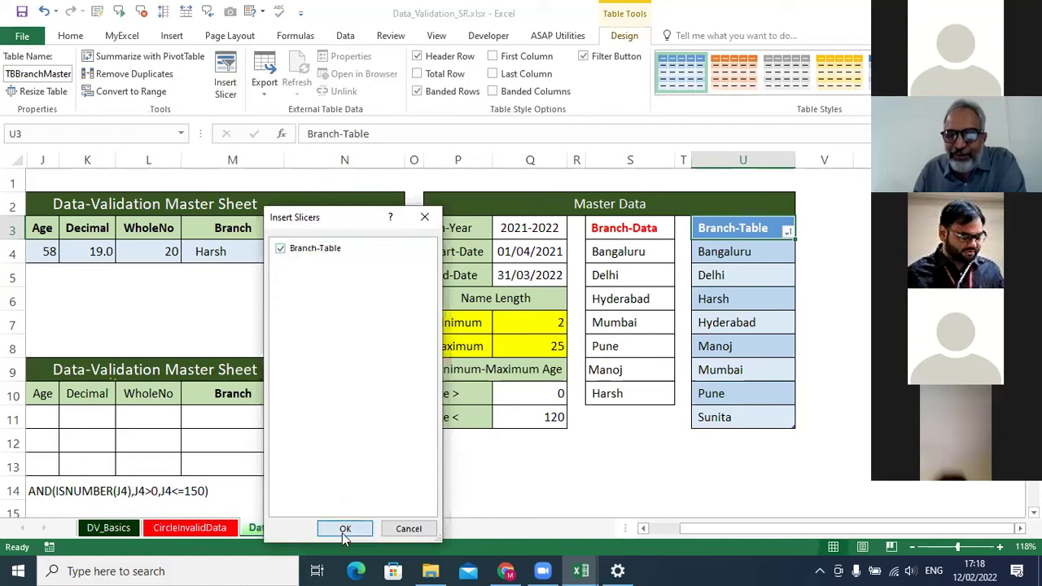
click(344, 531)
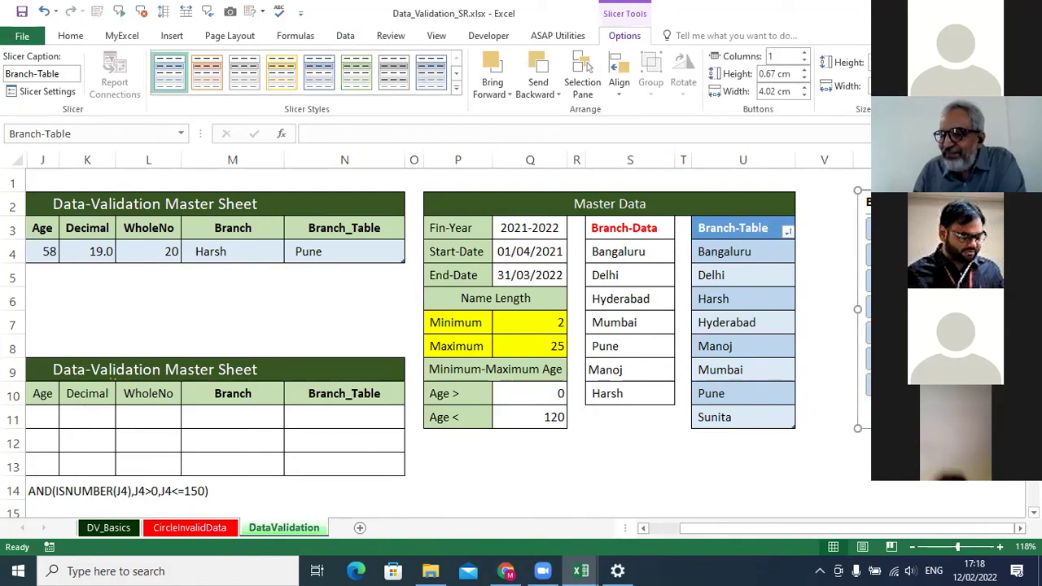
click(868, 305)
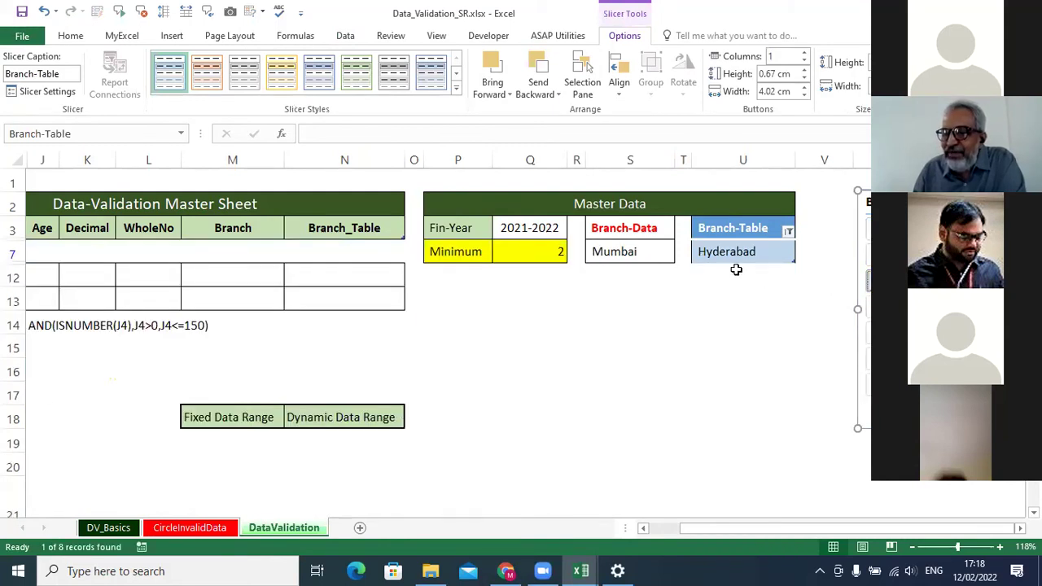
click(894, 333)
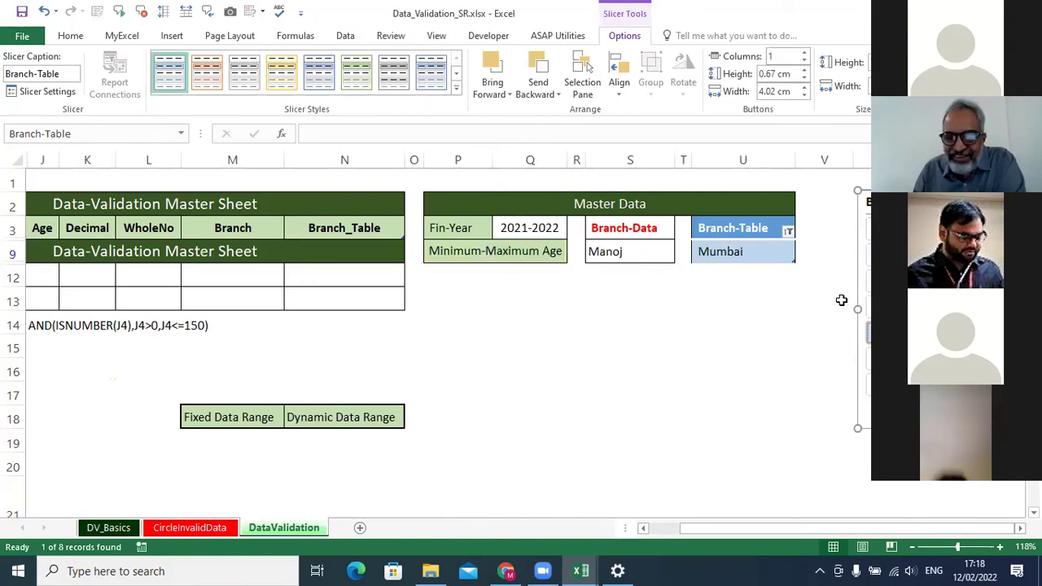
Open the MIS_Dashboard hyperlink from the Workshop sheet of 01-Introduction.xlsx.
key(ctrl+Tab)
click(412, 344)
click(135, 259)
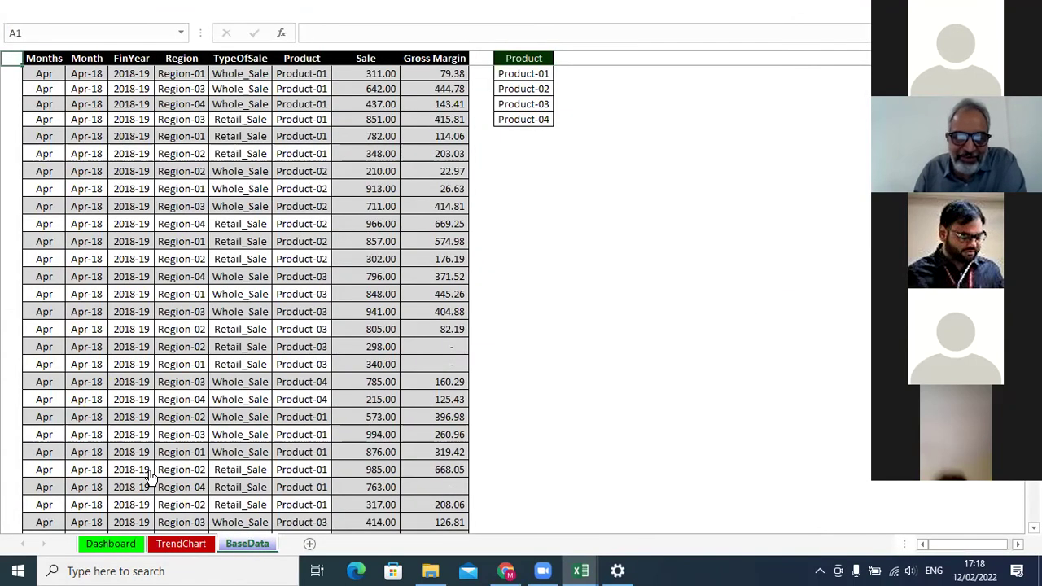
Go to the Dashboard sheet, select the Months slicer, and restore ribbon tabs and commands.
click(114, 544)
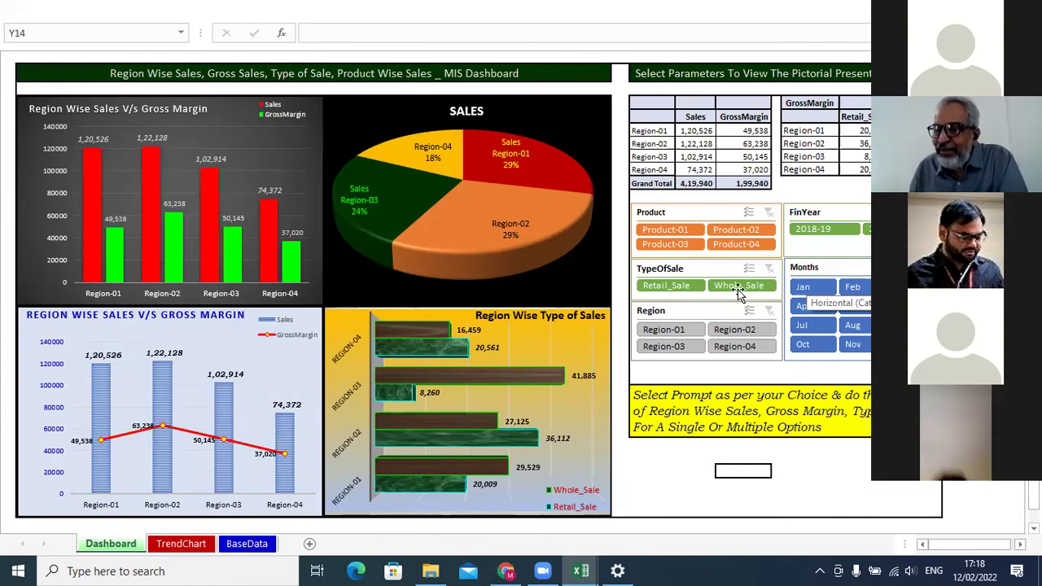
click(827, 268)
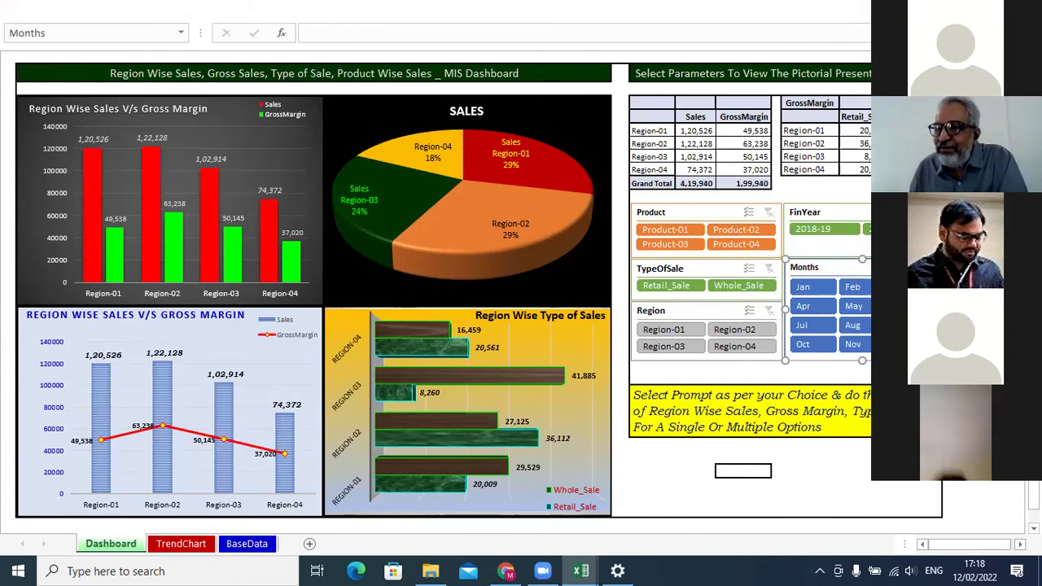
click(951, 9)
click(928, 128)
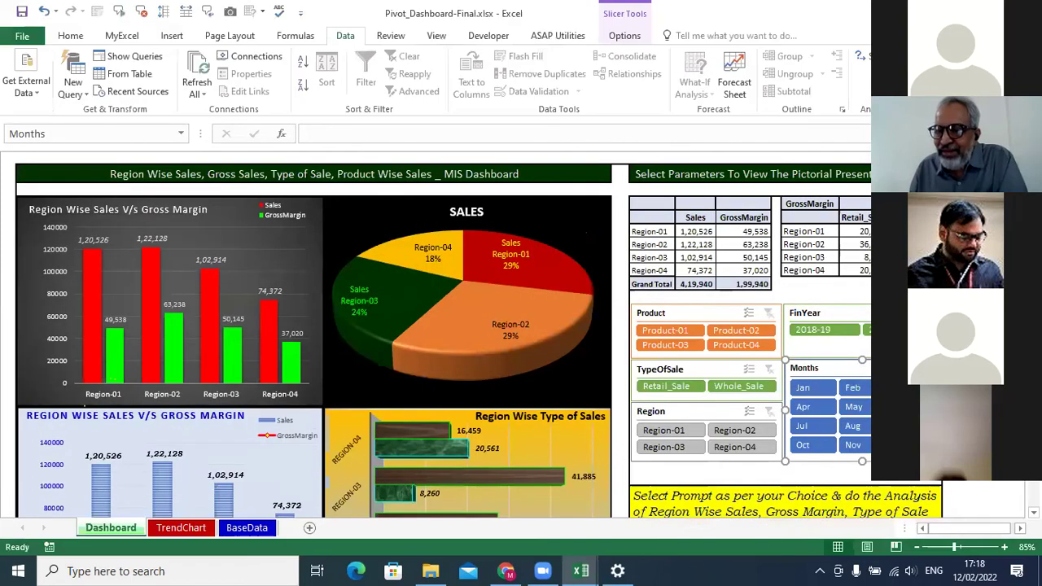
Change the Months slicer's Columns setting from 3 to 4 in Slicer Options.
click(626, 36)
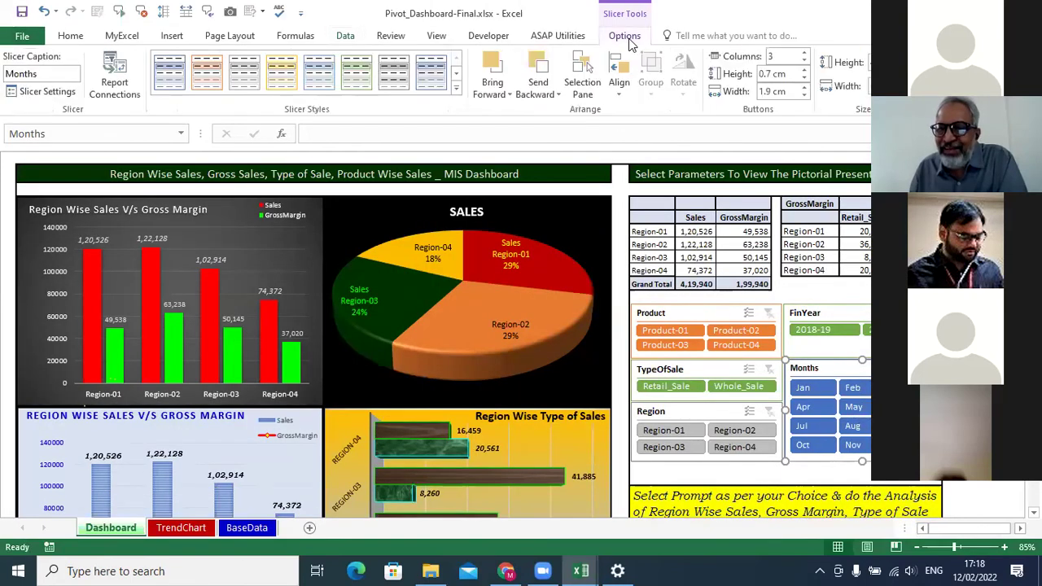
click(806, 54)
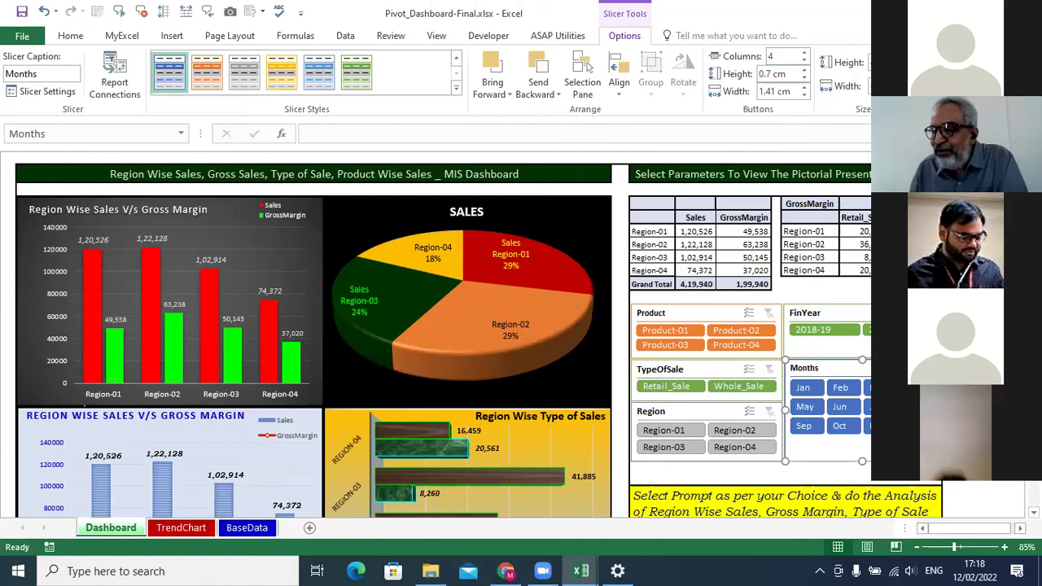
scroll(444, 334, down, 2)
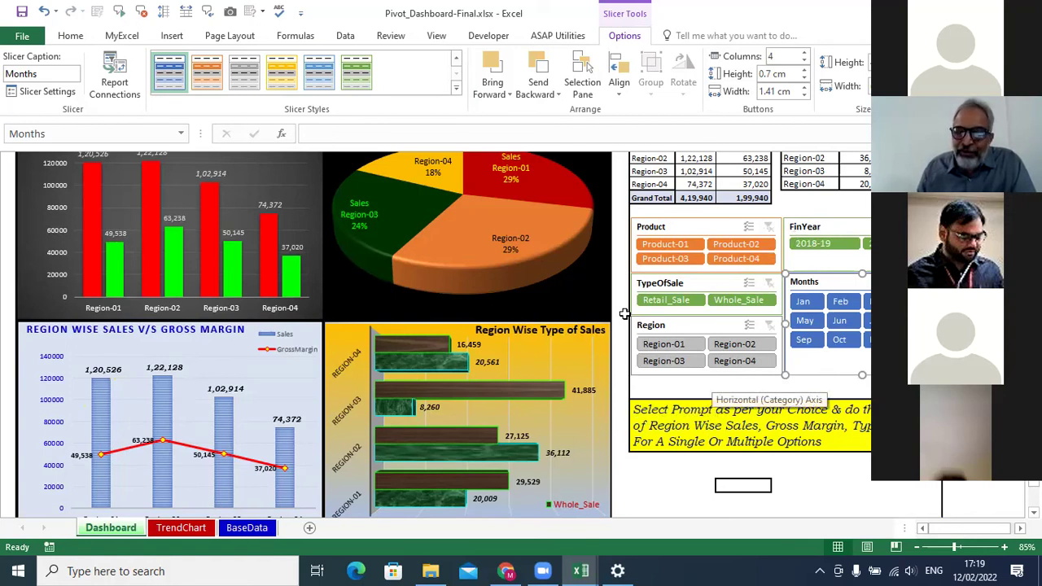
Connect the TypeOfSale slicer to PivotTable1 and PivotTable2 alongside PT_RegSales.
click(721, 281)
right_click(723, 308)
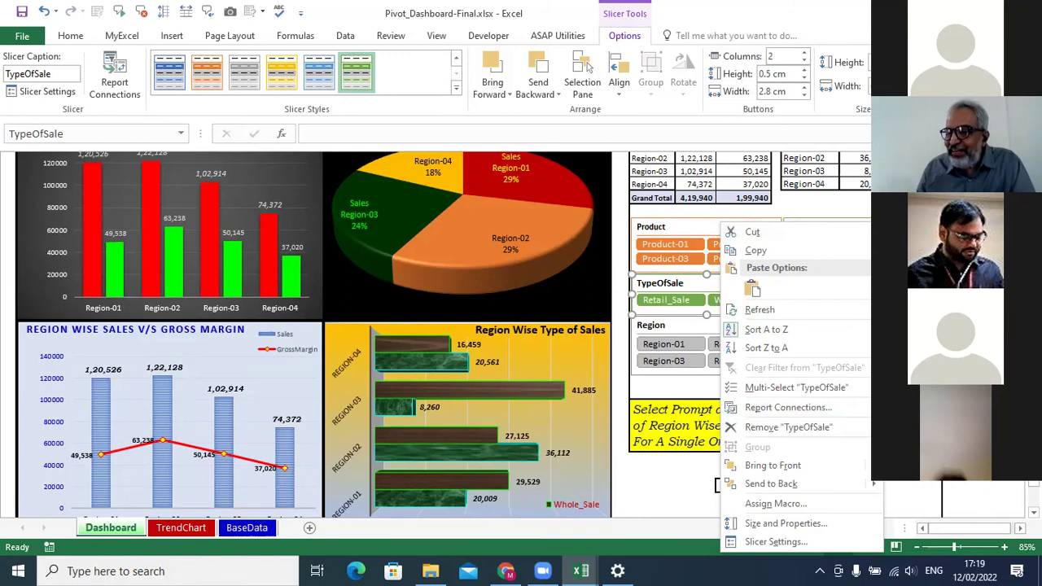
click(776, 407)
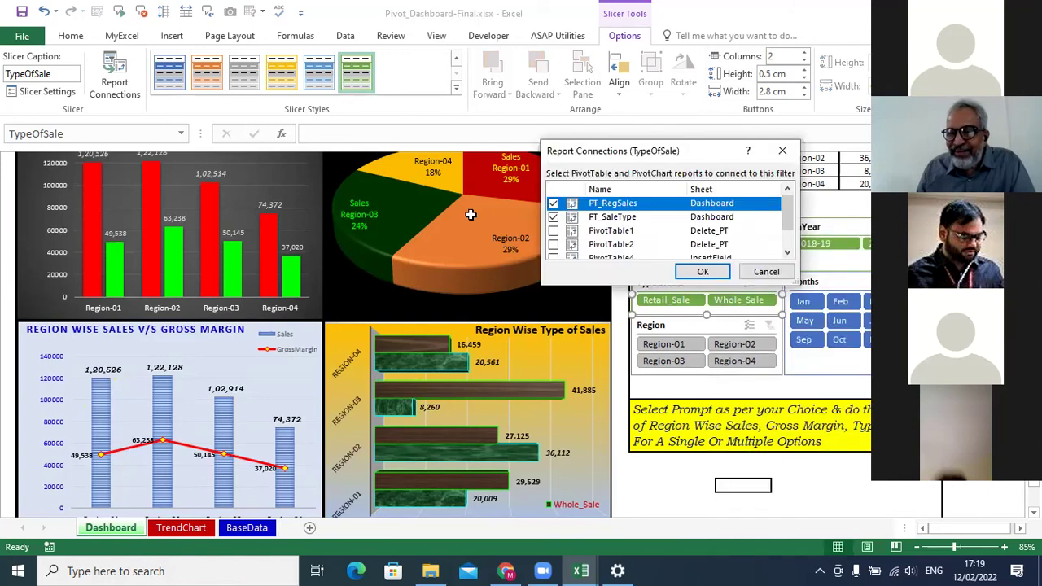
click(554, 202)
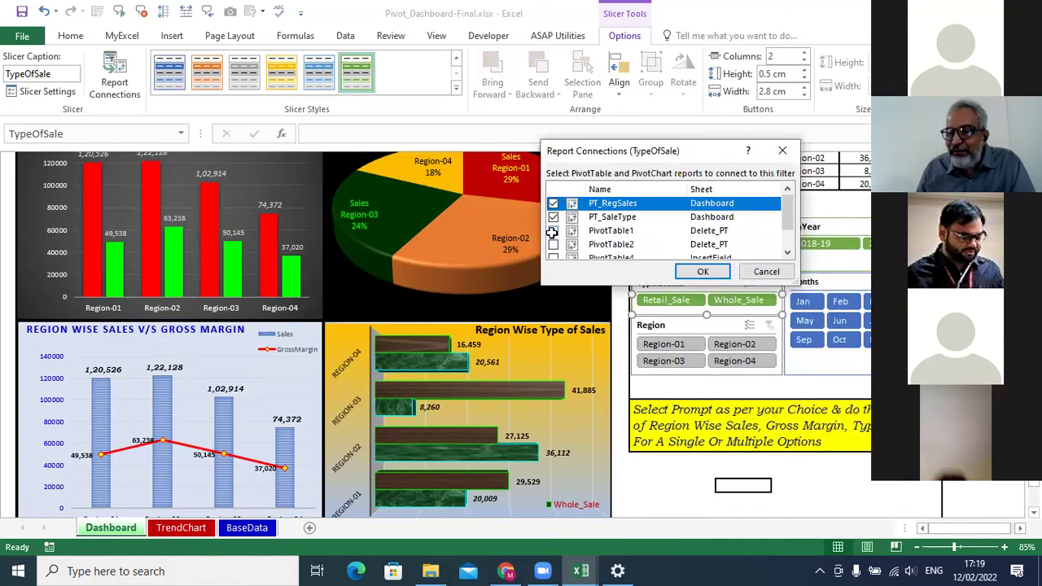
click(553, 230)
click(554, 244)
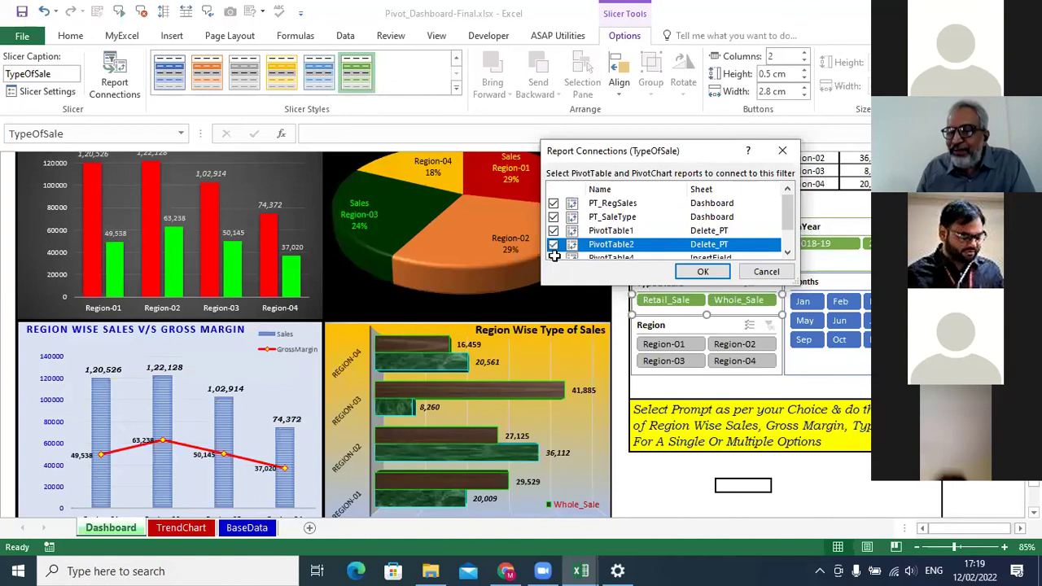
click(704, 271)
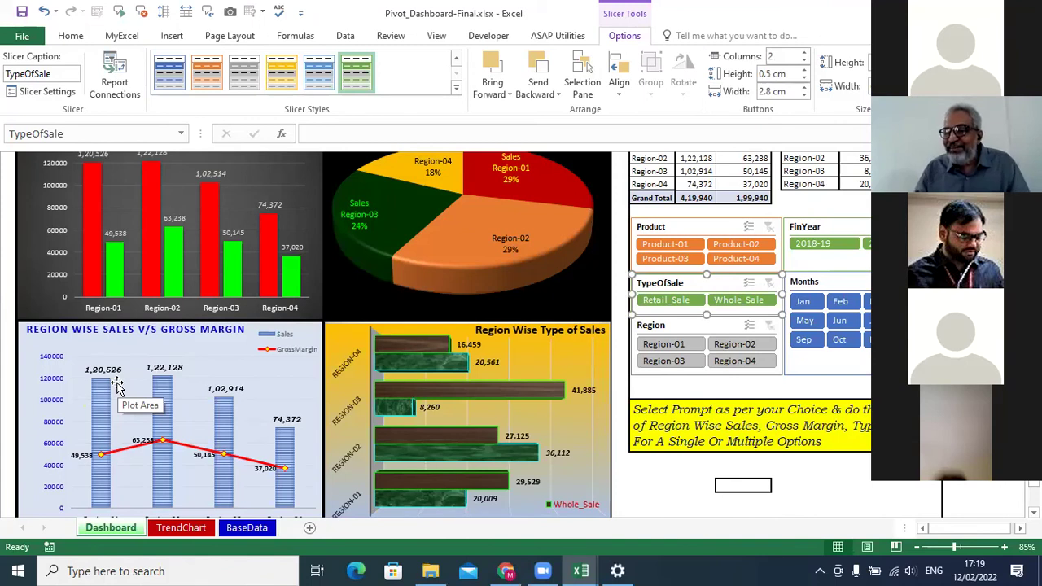
Check the Product slicer's report connections without changes, then return to 01-Introduction.xlsx.
click(724, 232)
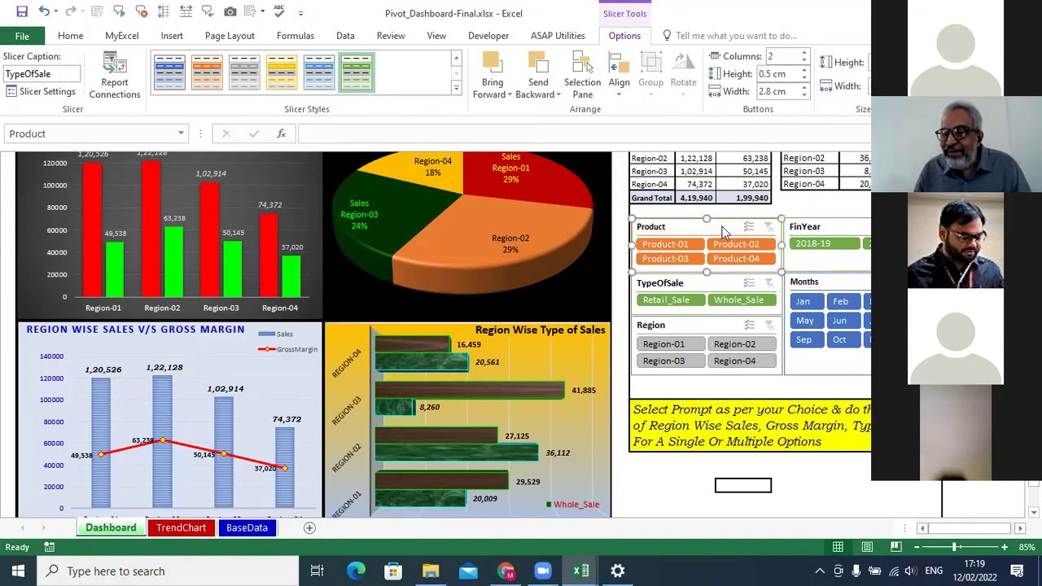
right_click(724, 233)
click(765, 408)
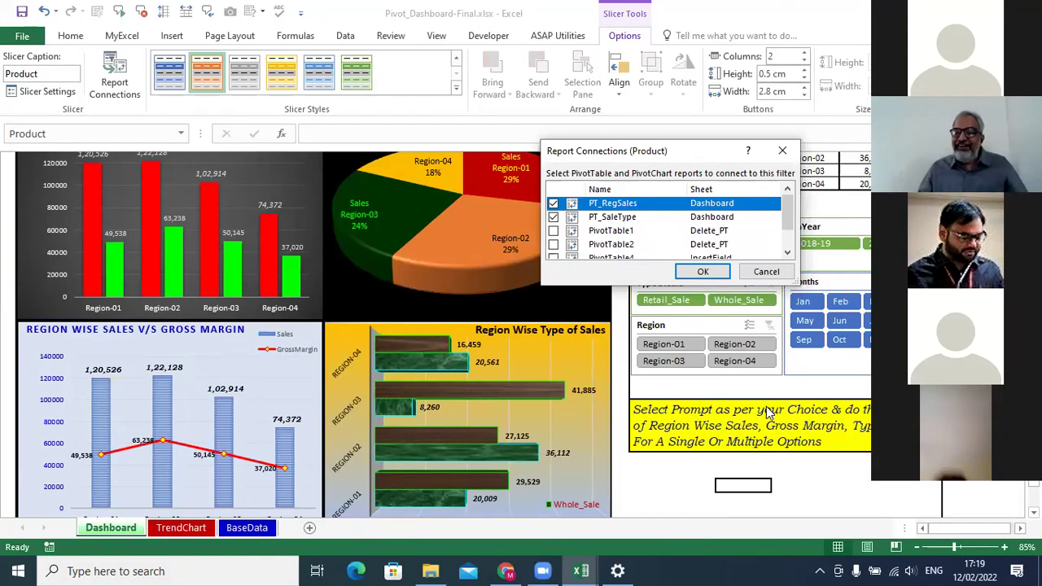
click(782, 151)
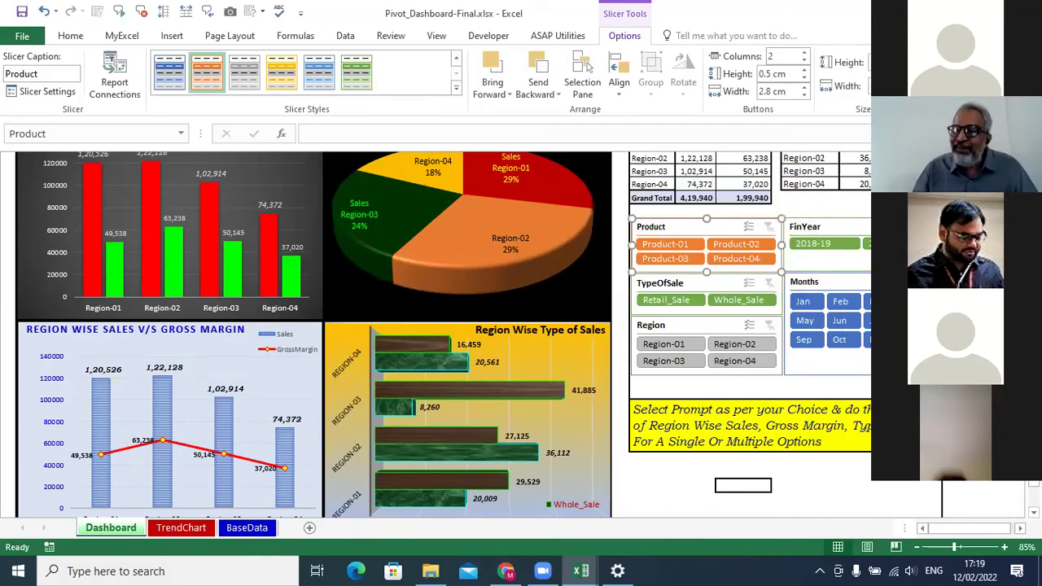
key(ctrl+Tab)
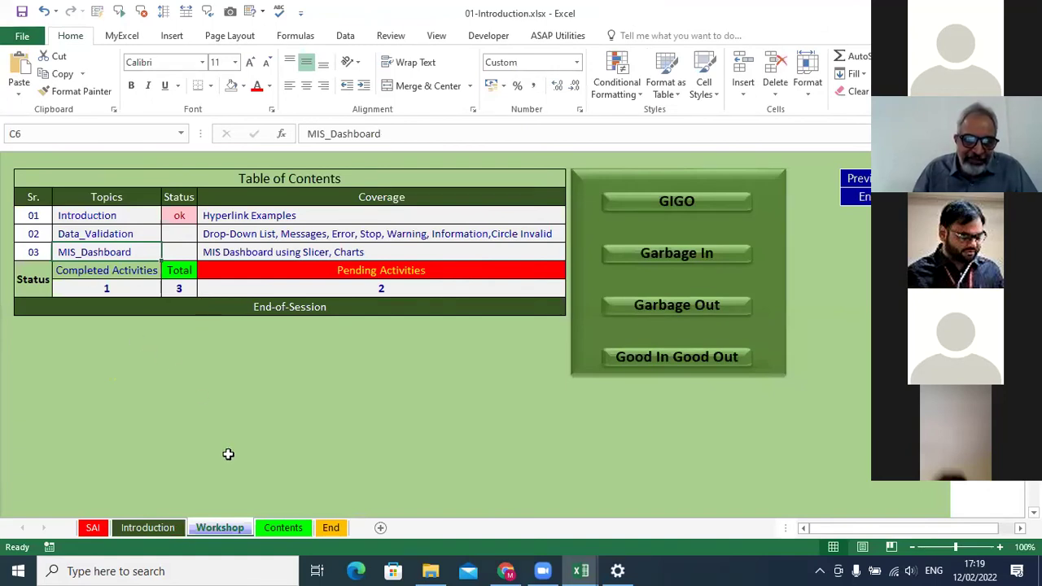
Go to the Contents sheet, select the Date and topic cells 01–11, and scroll down the table.
key(ctrl+Page_Down)
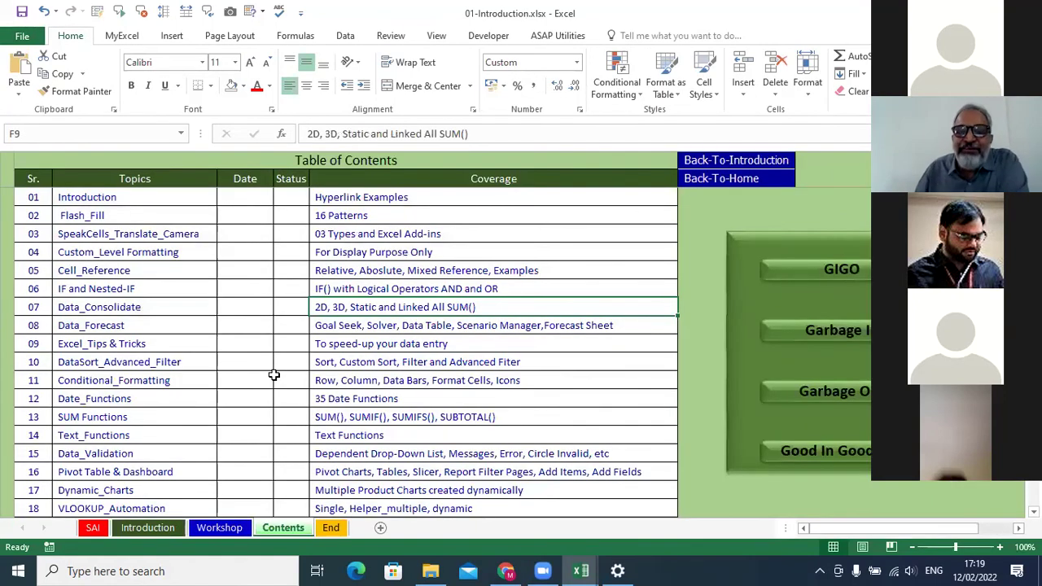
drag(252, 199, 249, 271)
drag(246, 195, 253, 302)
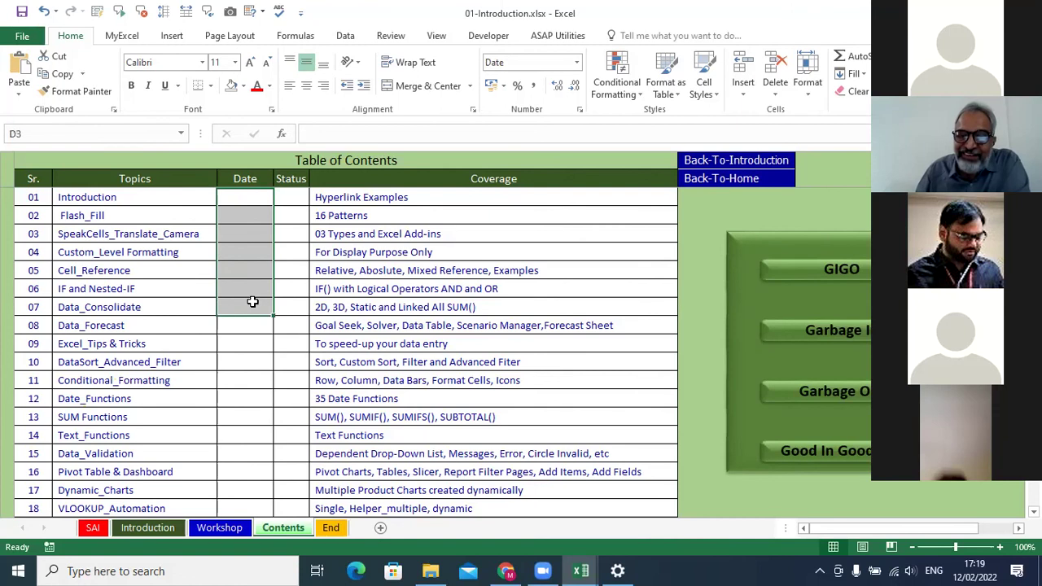
drag(130, 199, 151, 383)
scroll(151, 382, down, 2)
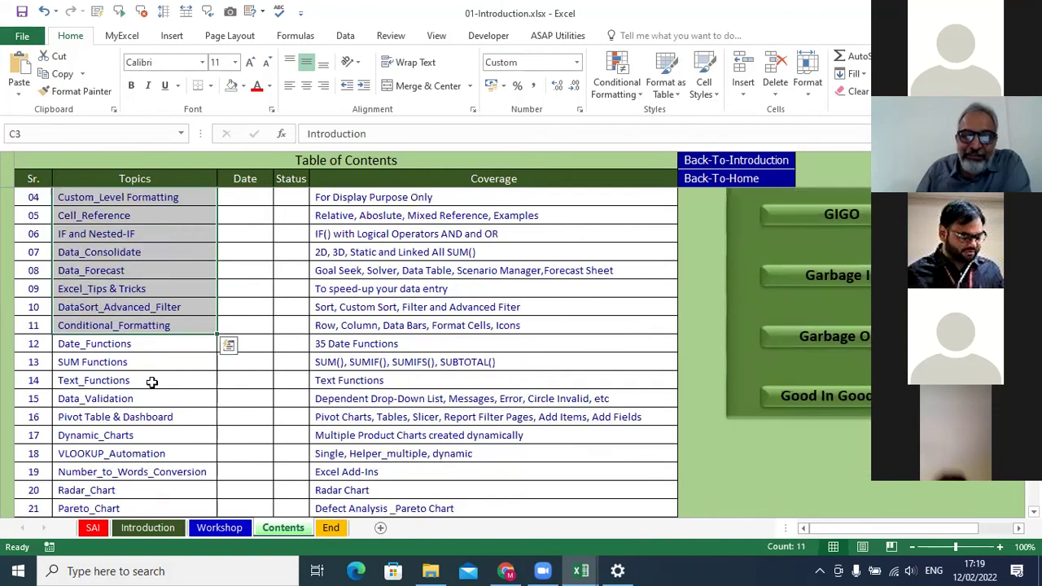
scroll(151, 382, down, 2)
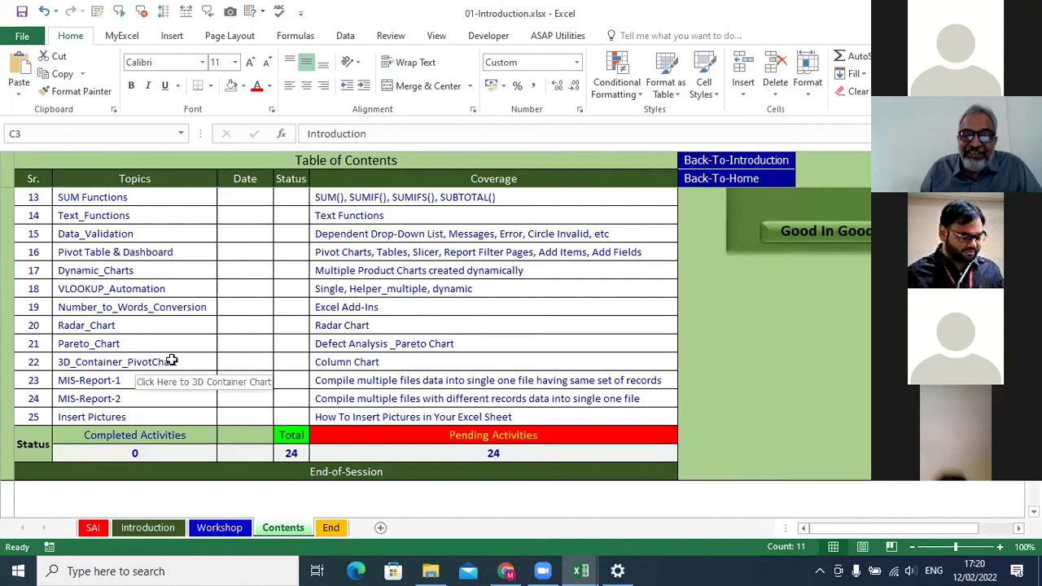
Select the VLOOKUP_Automation and Date_Functions topics, scroll back to the top, then switch to Chrome.
click(186, 291)
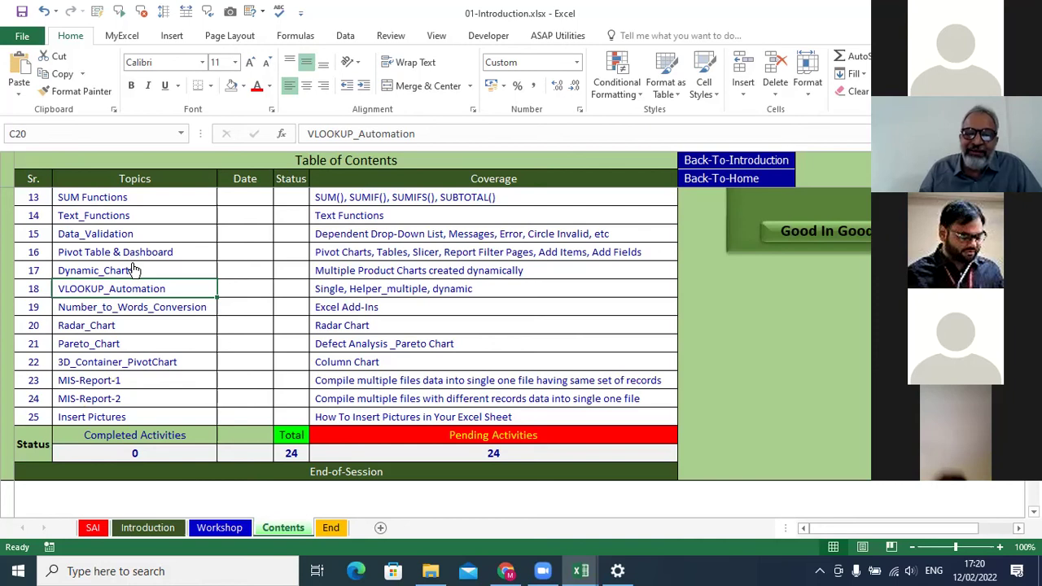
scroll(139, 272, up, 1)
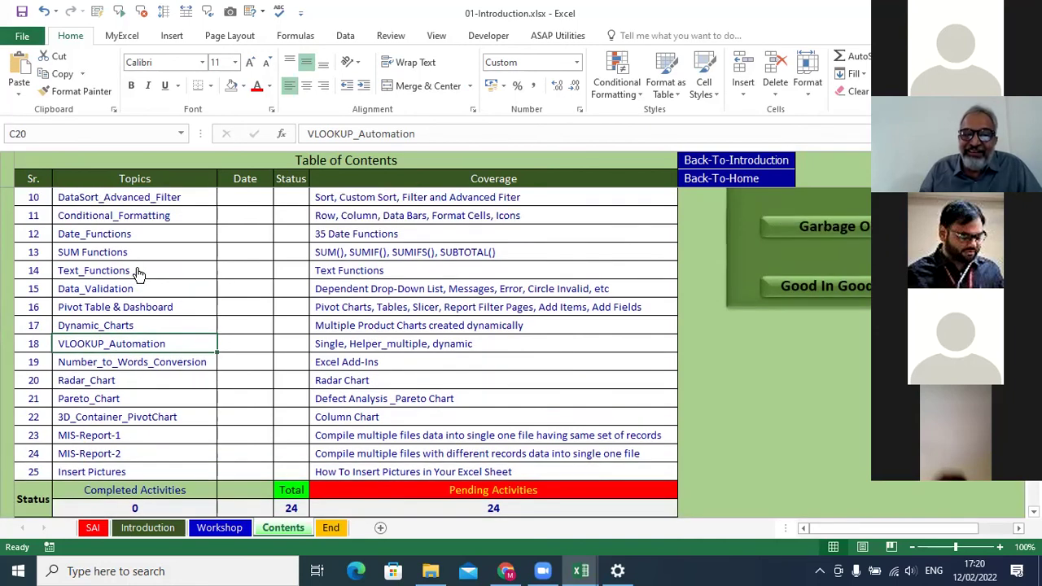
click(163, 234)
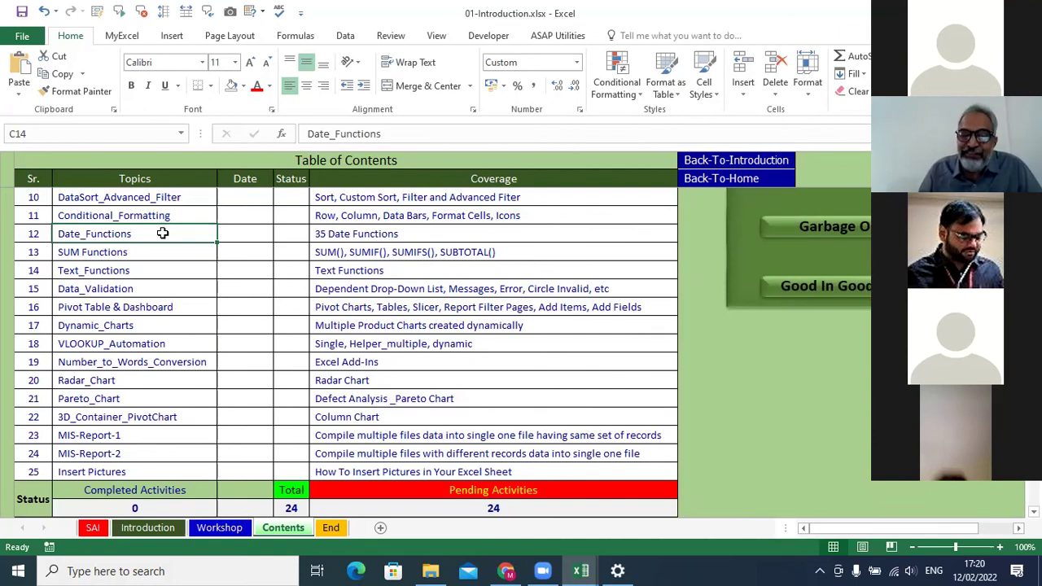
scroll(163, 234, up, 1)
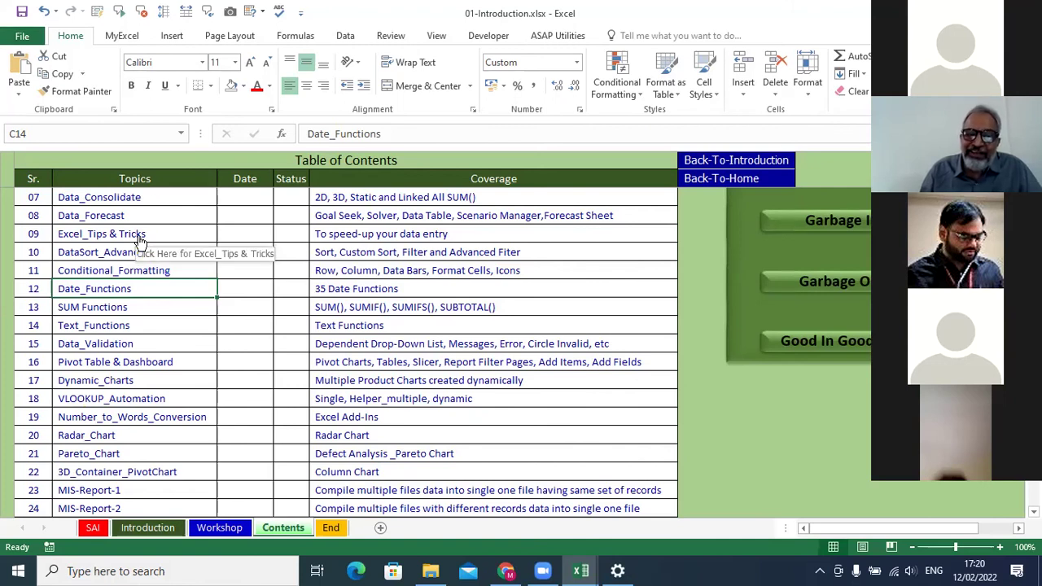
scroll(140, 237, up, 1)
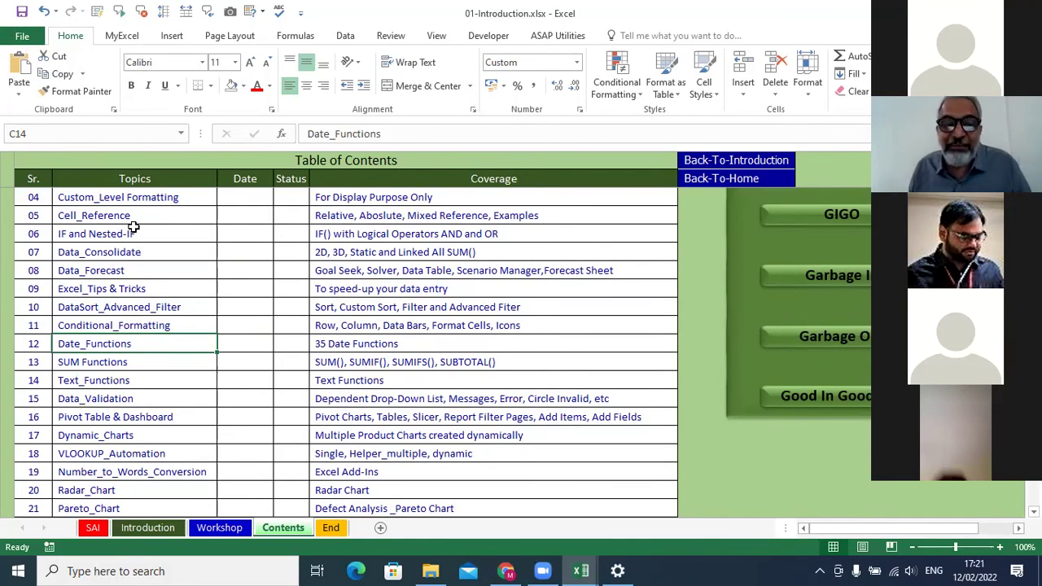
scroll(139, 232, up, 1)
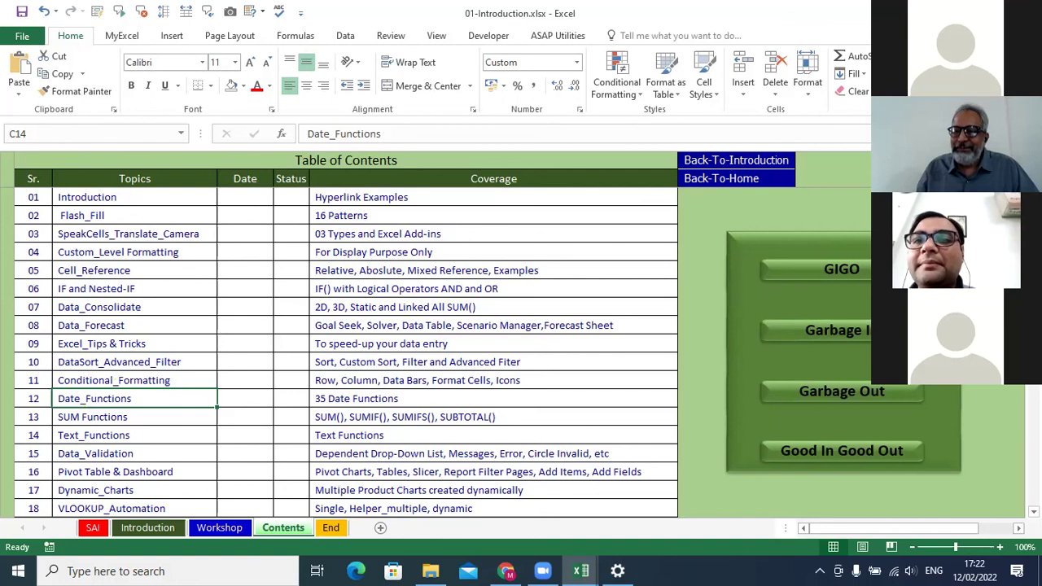
key(alt+Tab)
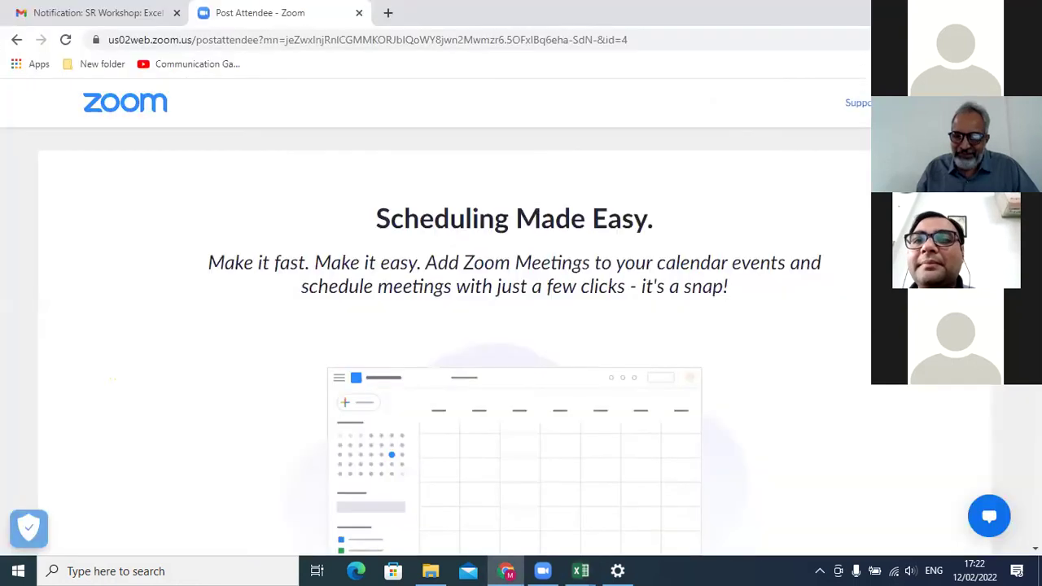